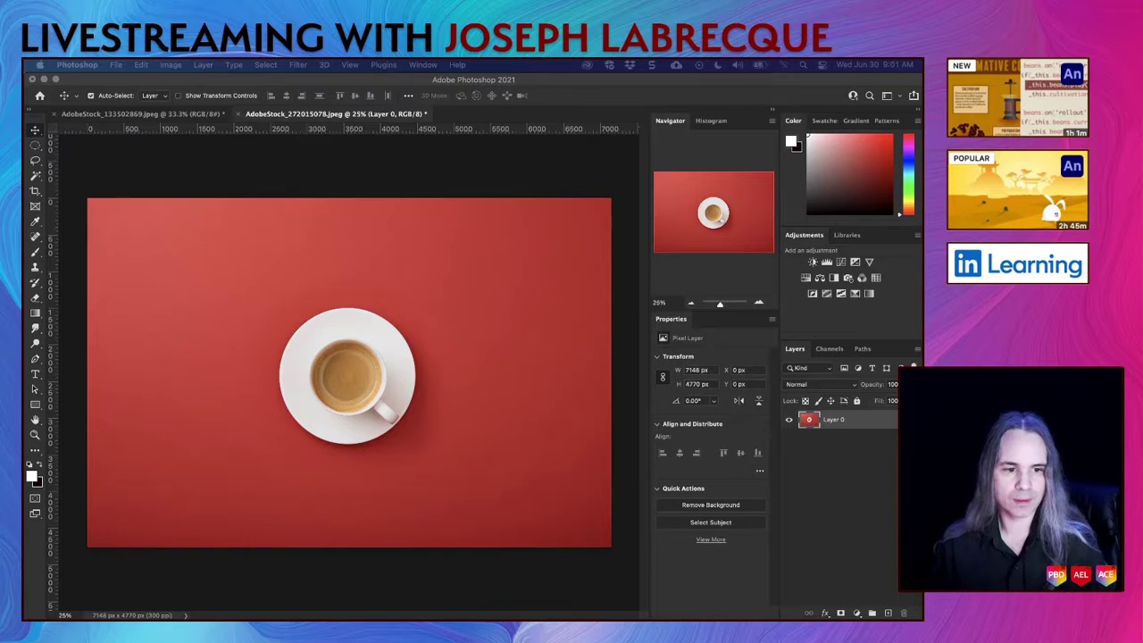
Step: Look over the blank ad.indd page in InDesign and the two coffee photos open in Photoshop
key(super+Tab)
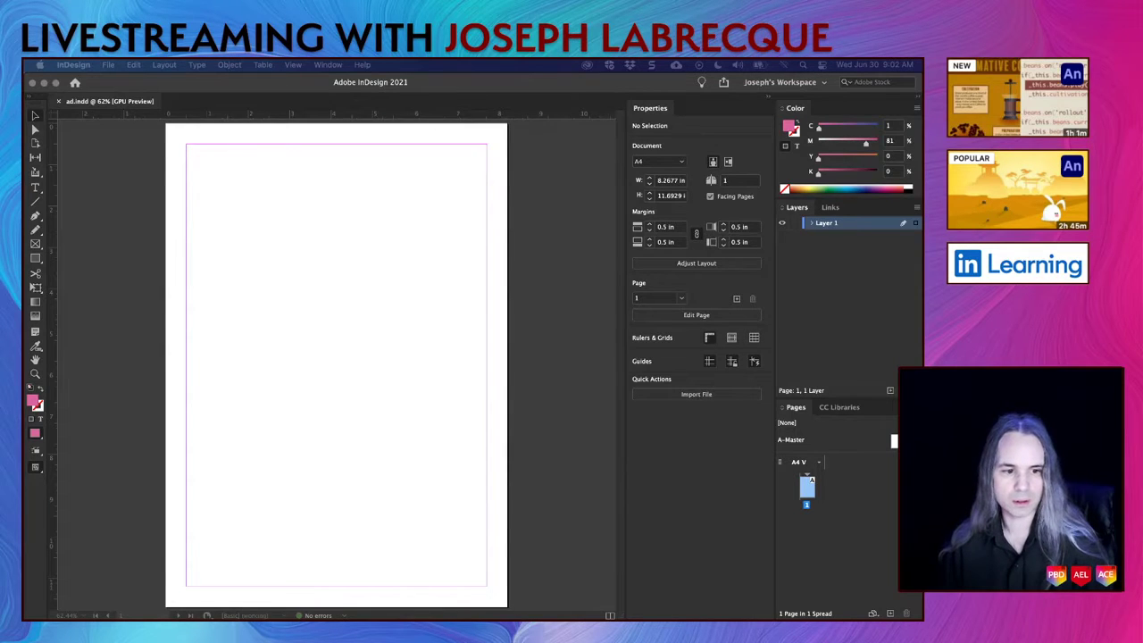
key(super+Tab)
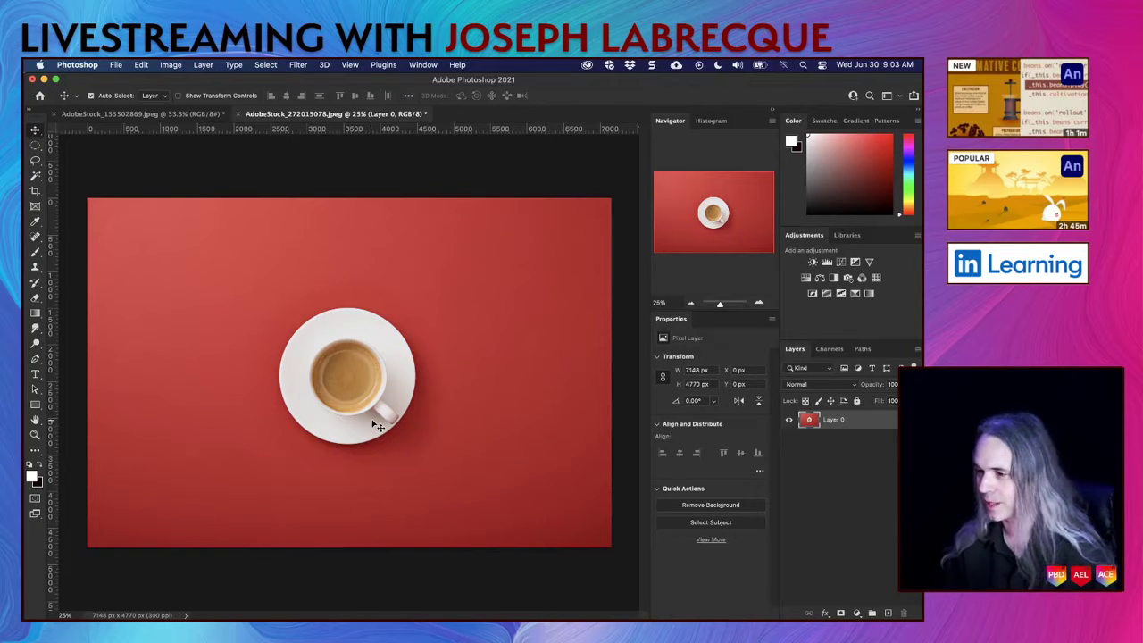
click(178, 117)
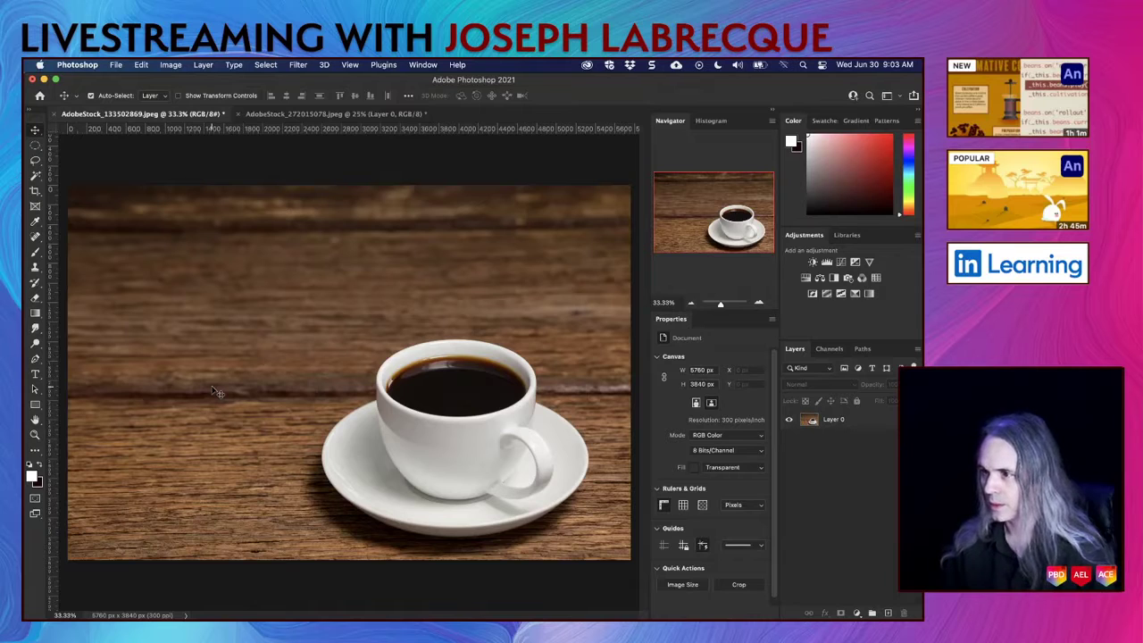
click(306, 116)
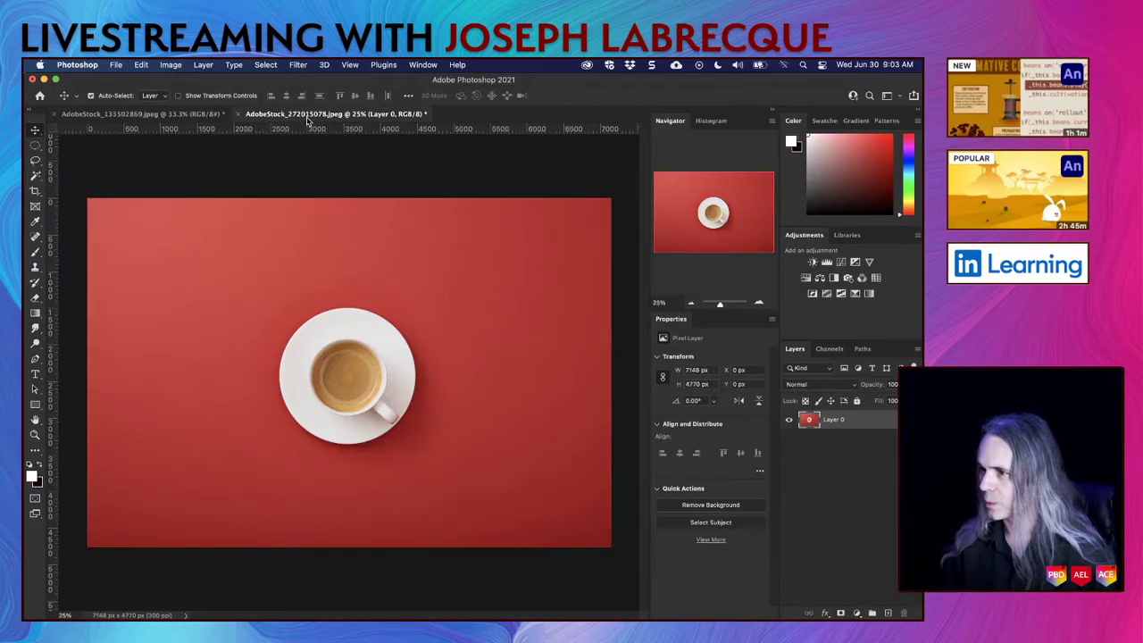
Step: In AdobeStock_133502869.jpeg, select the coffee cup and saucer on Layer 0 with the Object Selection Tool in Rectangle mode
click(192, 113)
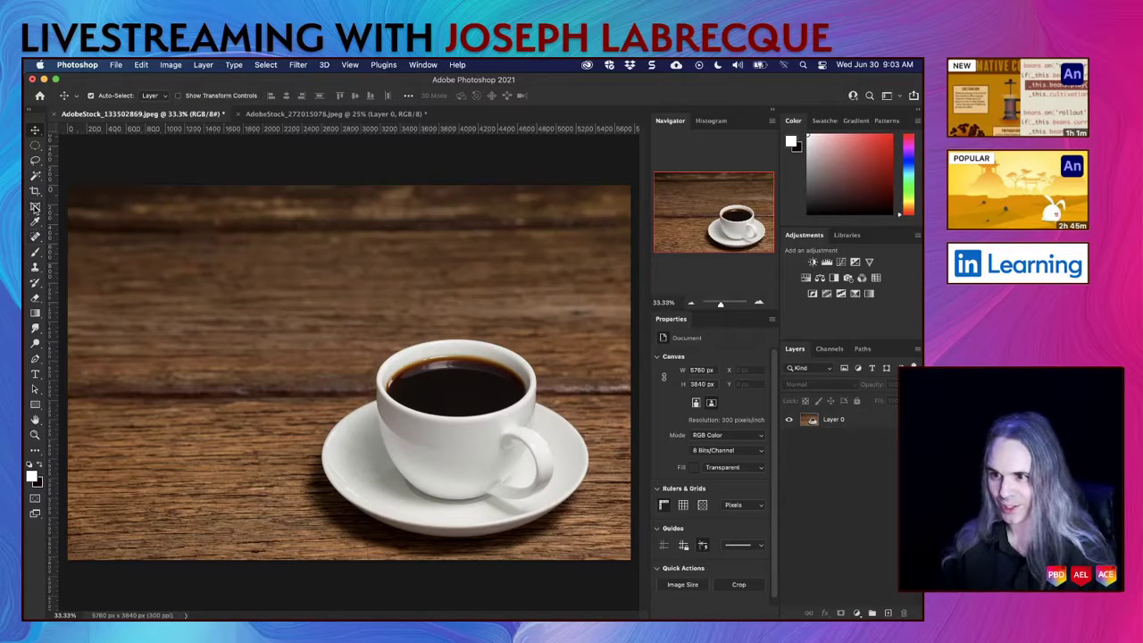
click(36, 175)
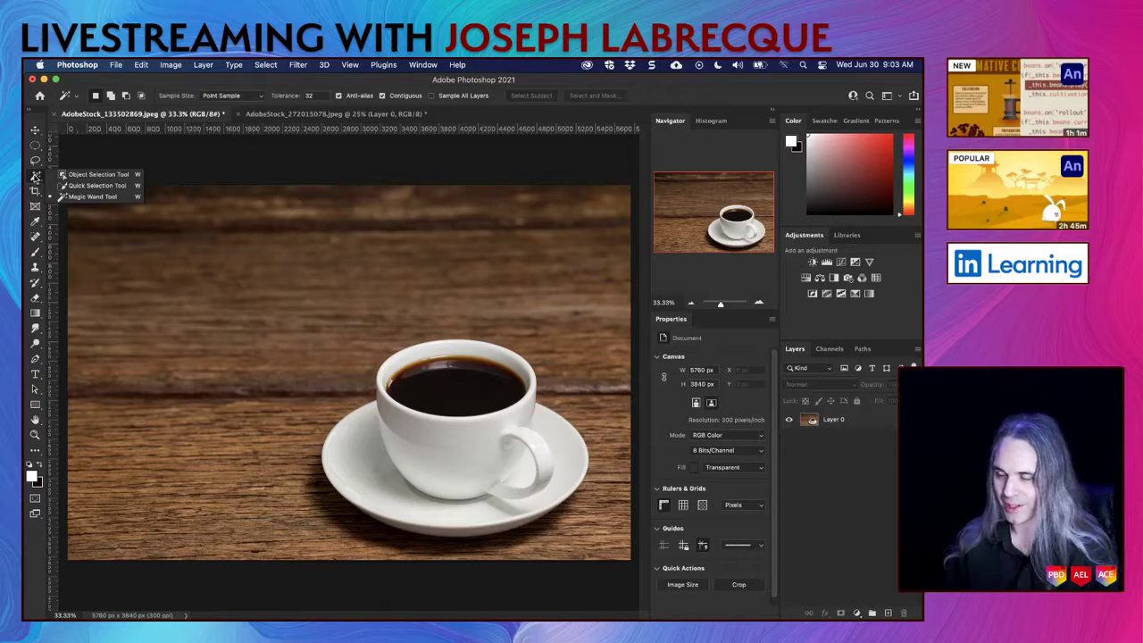
click(89, 174)
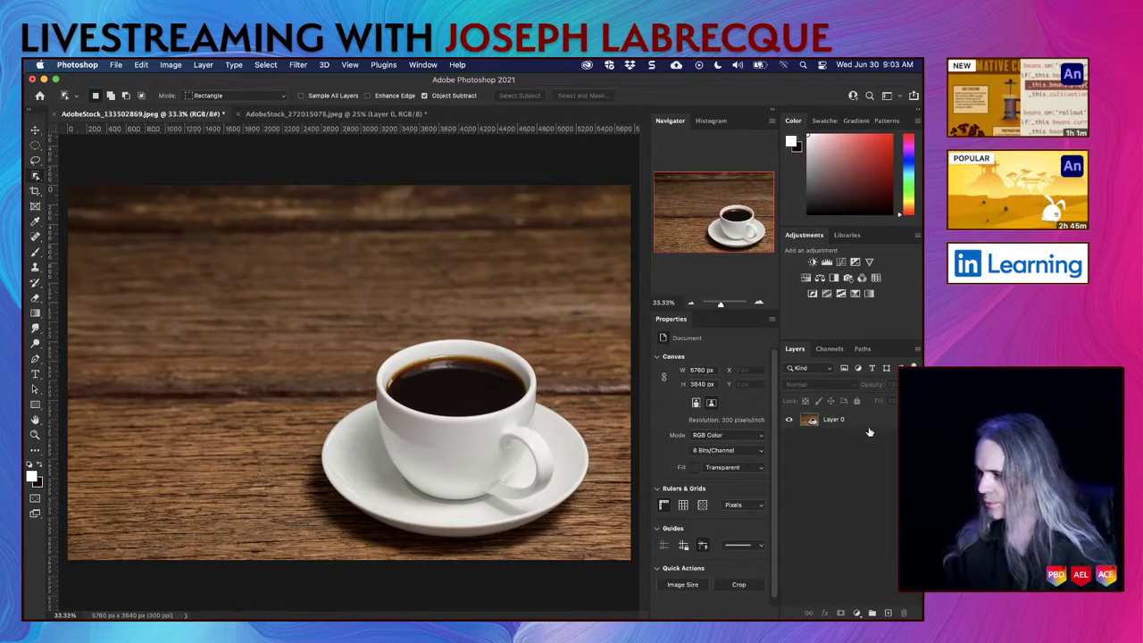
click(864, 419)
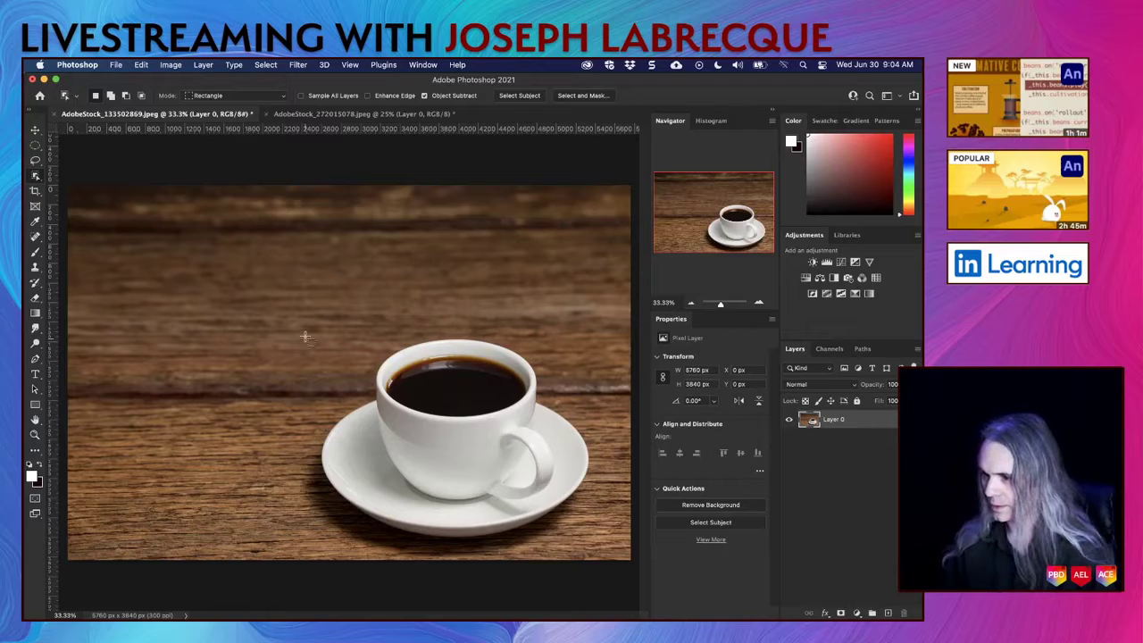
drag(300, 554, 608, 314)
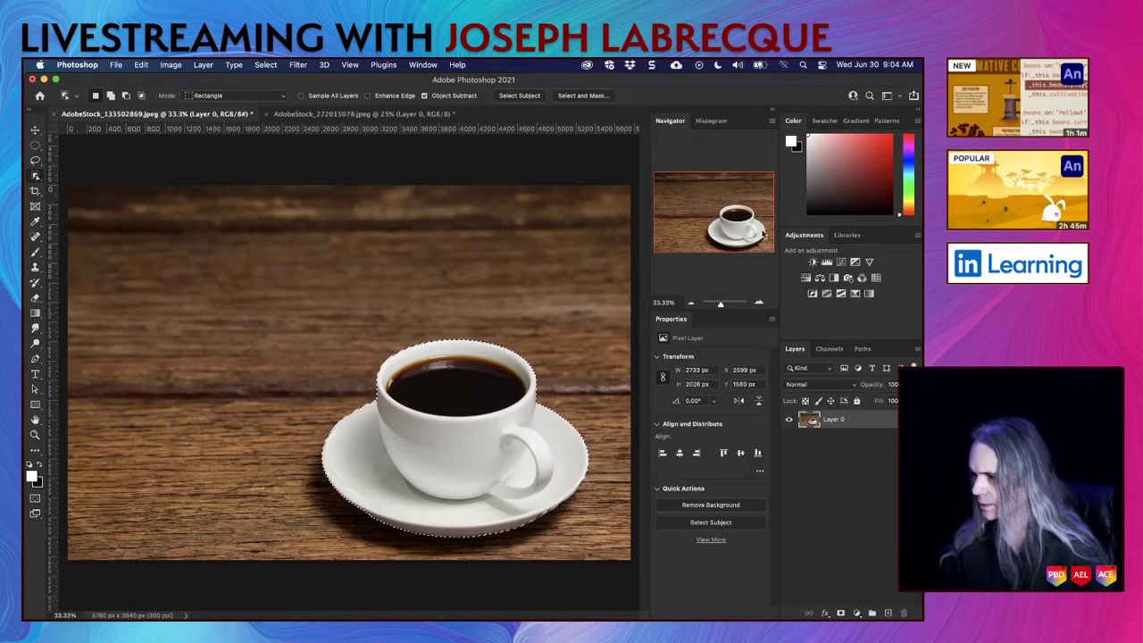
Step: Examine the accuracy of the selection edge along the saucer's lower rim at close range
click(758, 302)
click(758, 302)
click(758, 302)
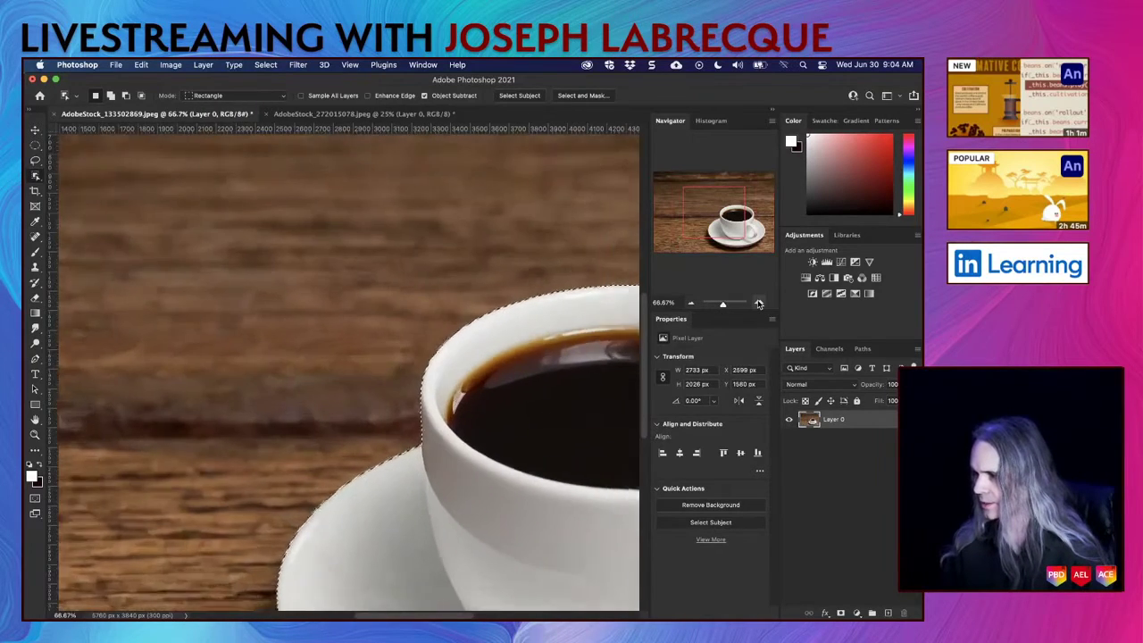
drag(727, 217, 725, 240)
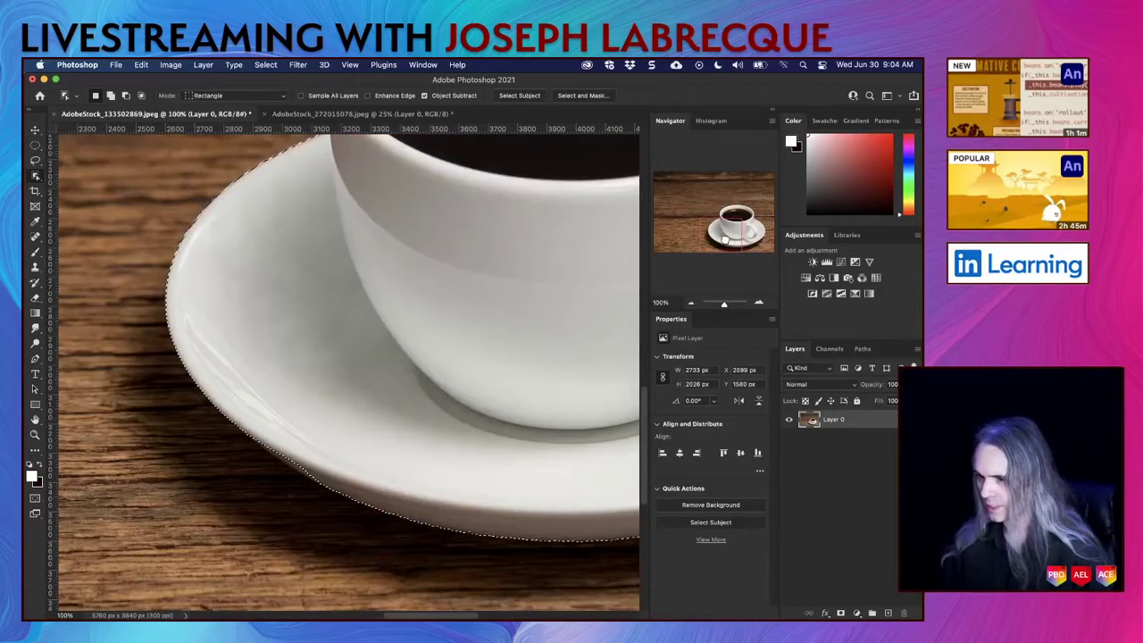
click(758, 303)
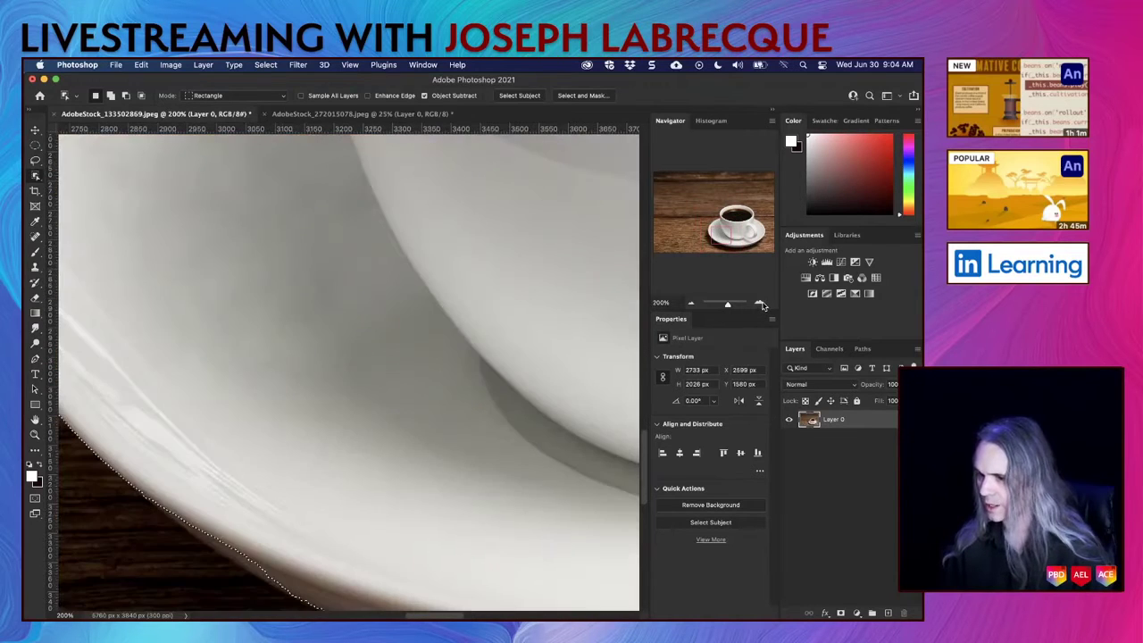
click(760, 304)
drag(729, 236, 720, 238)
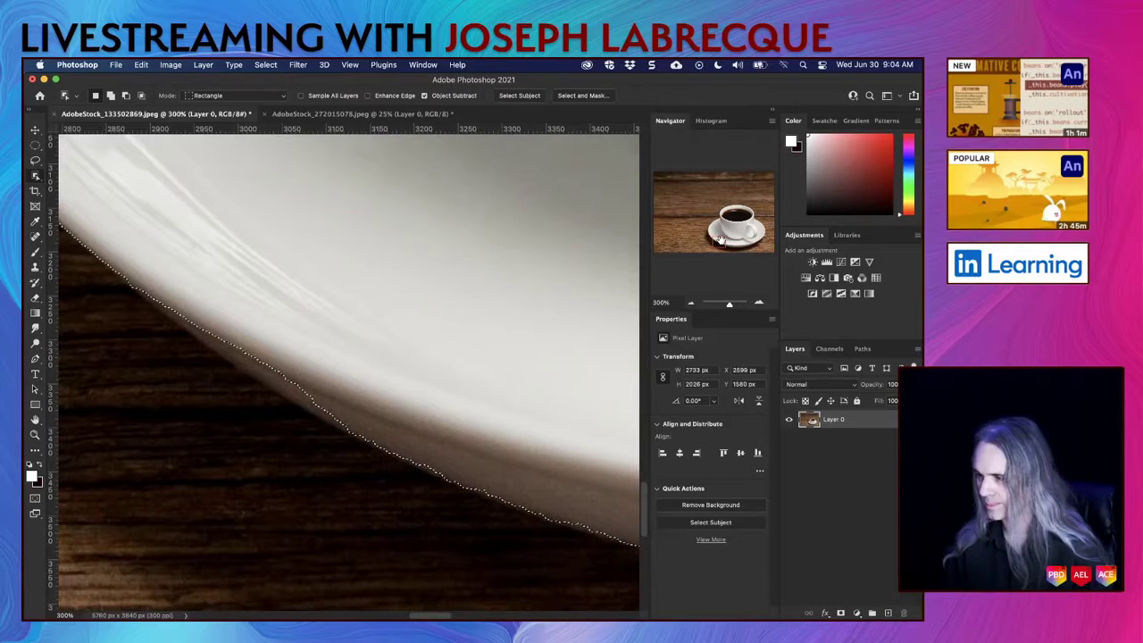
click(691, 304)
click(690, 305)
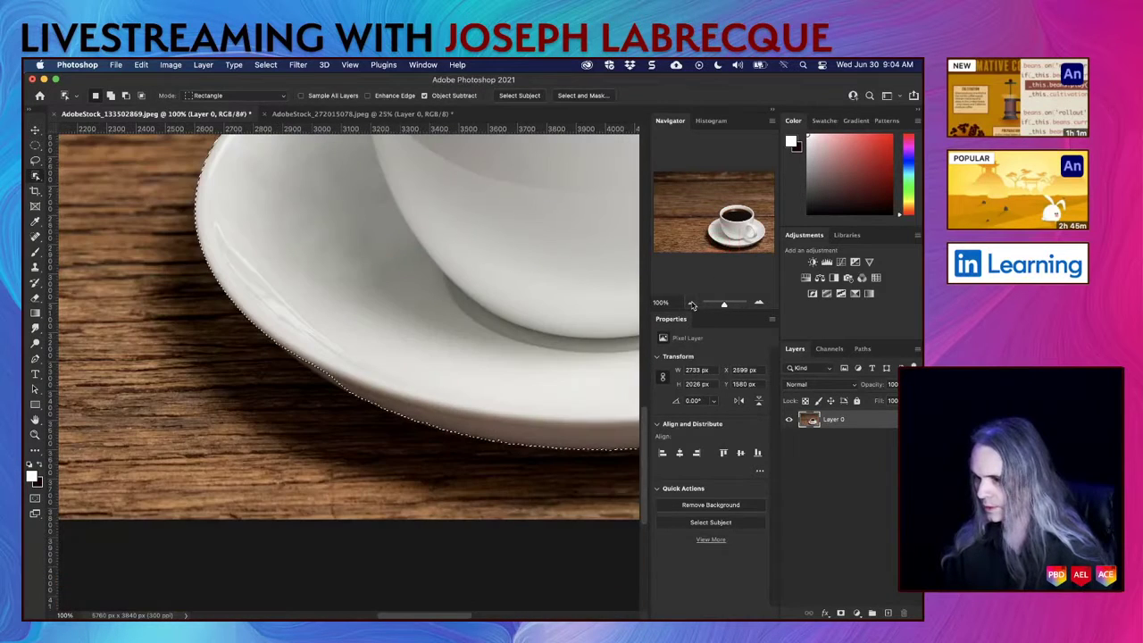
click(759, 303)
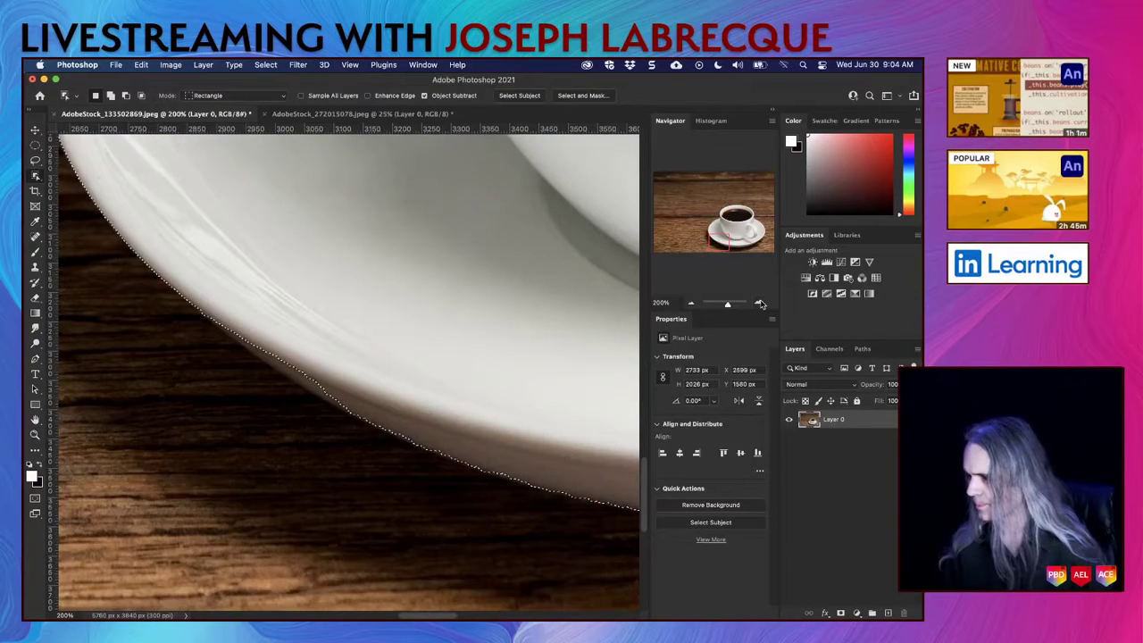
Step: Add a layer mask to Layer 0 from the cup-and-saucer selection and choose the Brush tool for retouching the mask
click(840, 614)
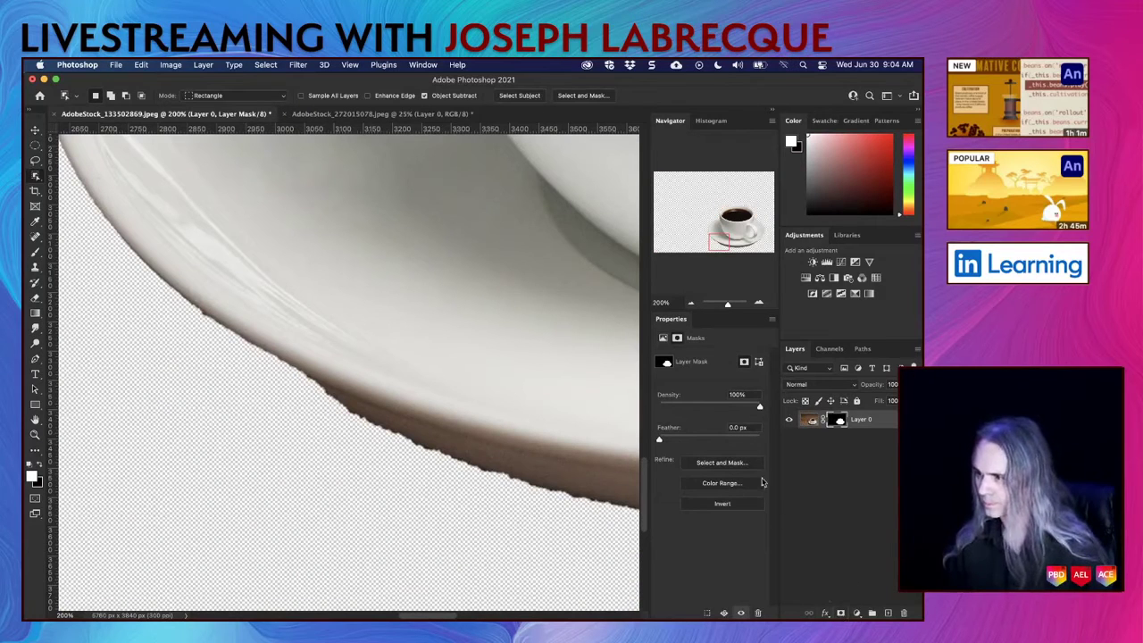
drag(716, 243, 754, 241)
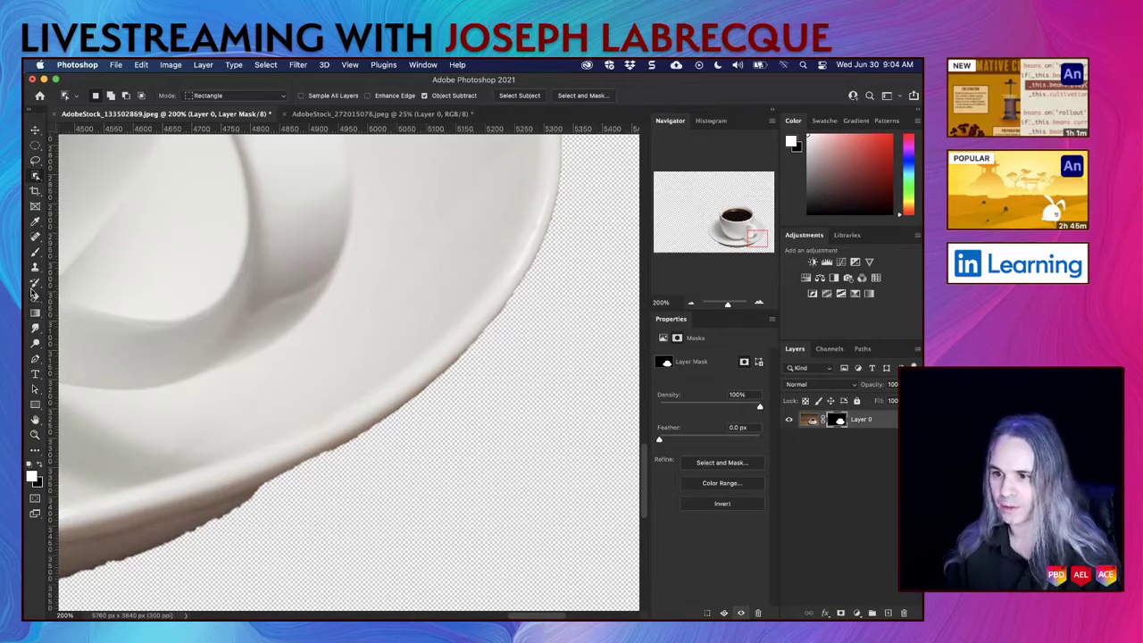
click(34, 256)
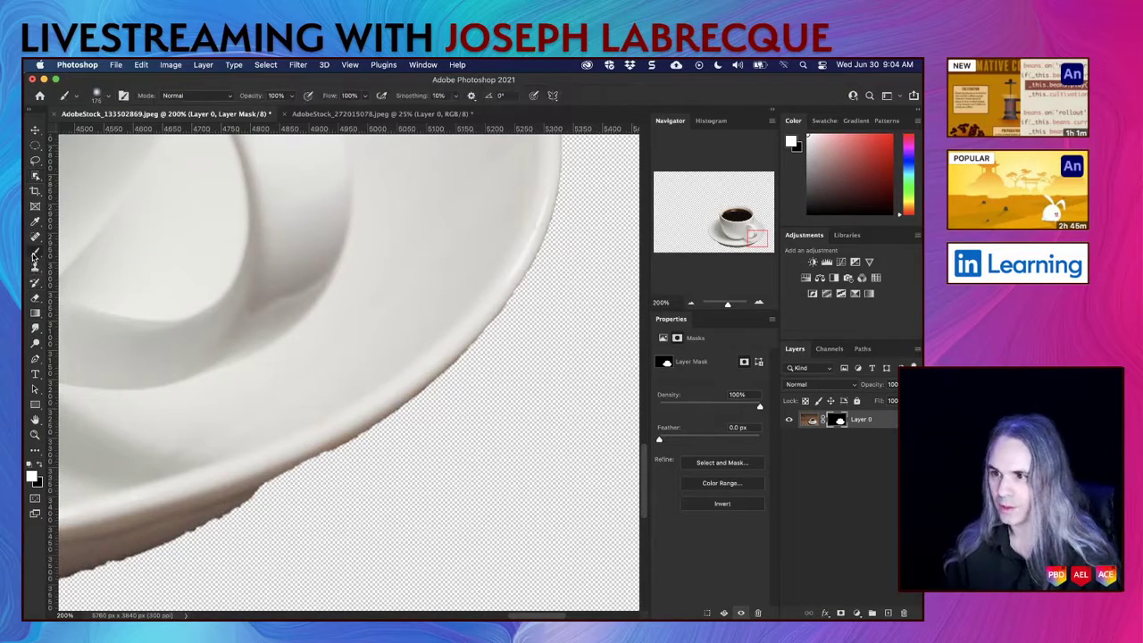
Step: Try painting the mask back in at the saucer's lower rim with the brush hardness raised to 16%
click(109, 96)
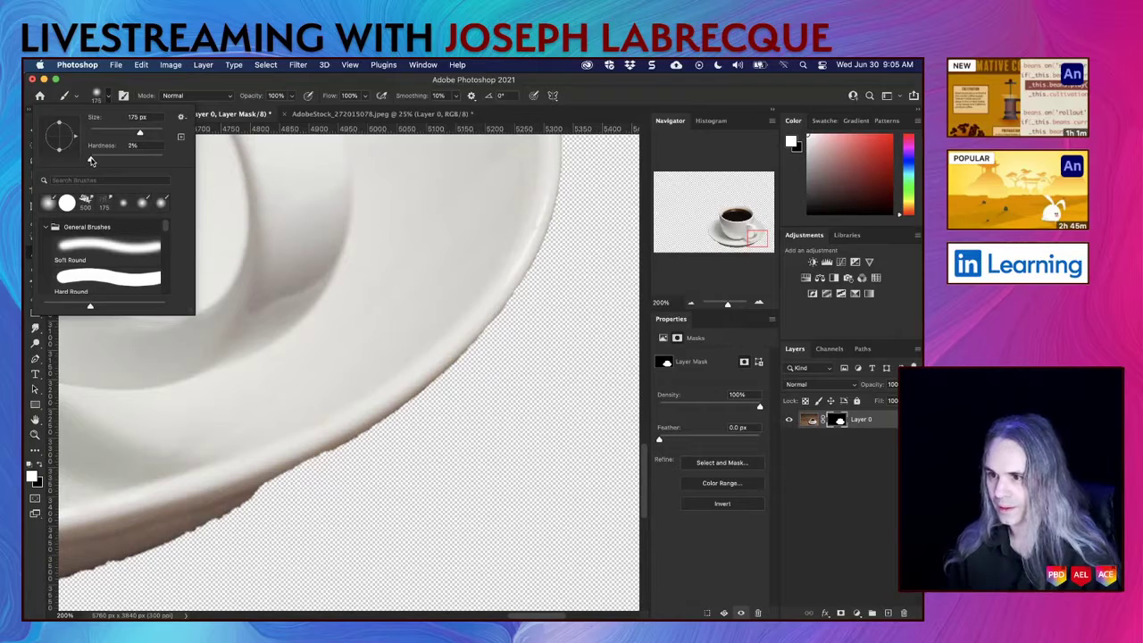
drag(90, 160, 105, 164)
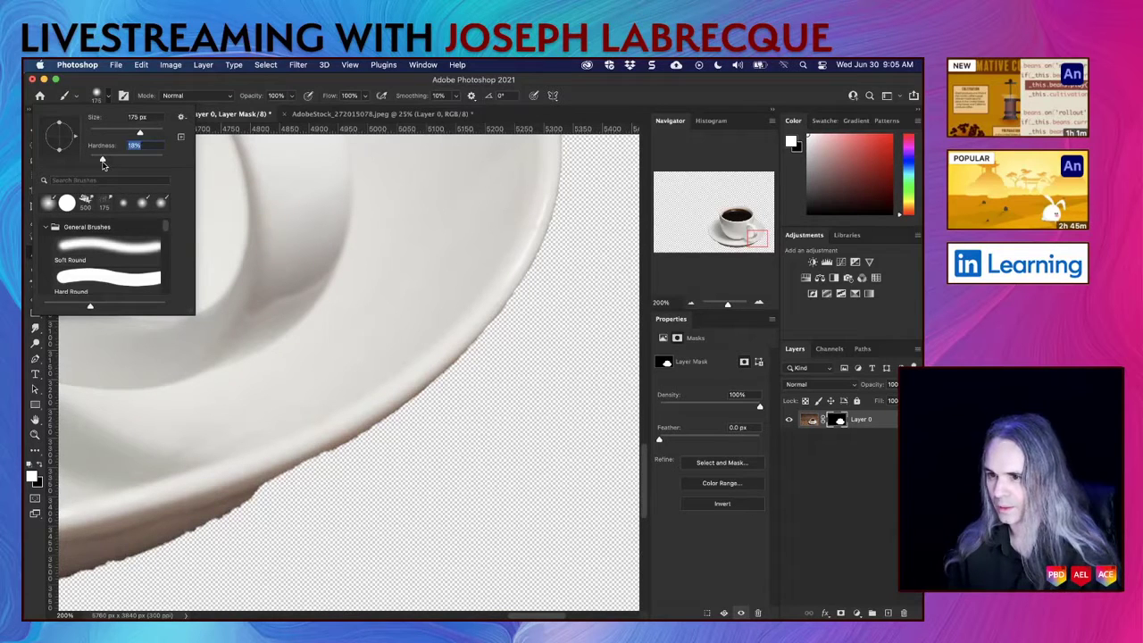
click(232, 451)
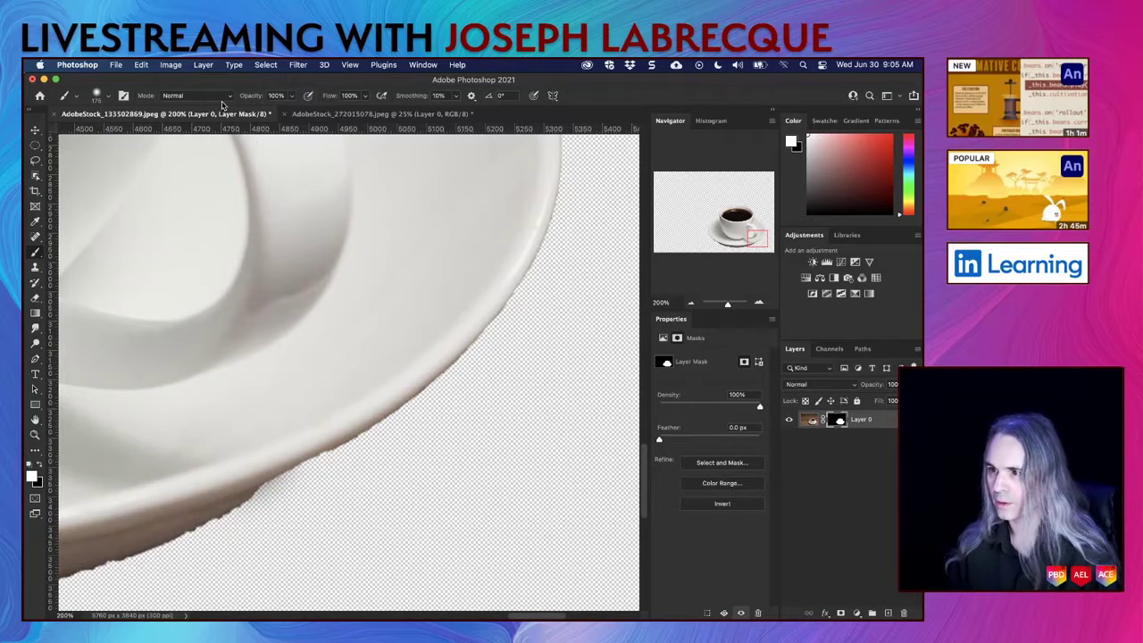
click(224, 98)
click(223, 98)
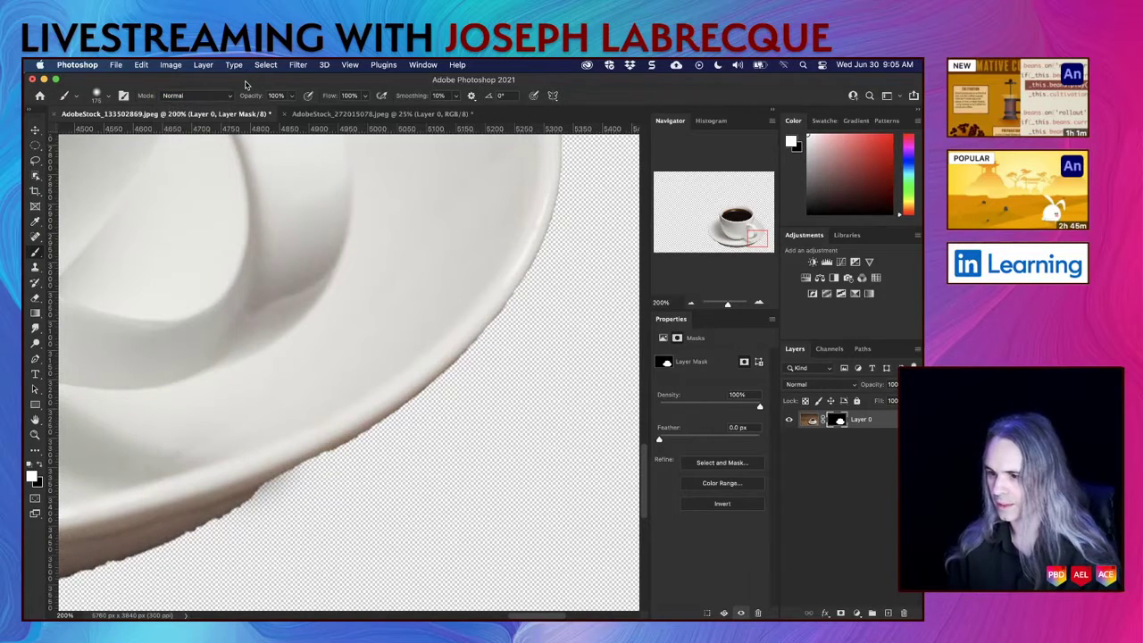
Step: Try painting the saucer's rim on the mask again with the brush hardness lowered to 2%
click(110, 98)
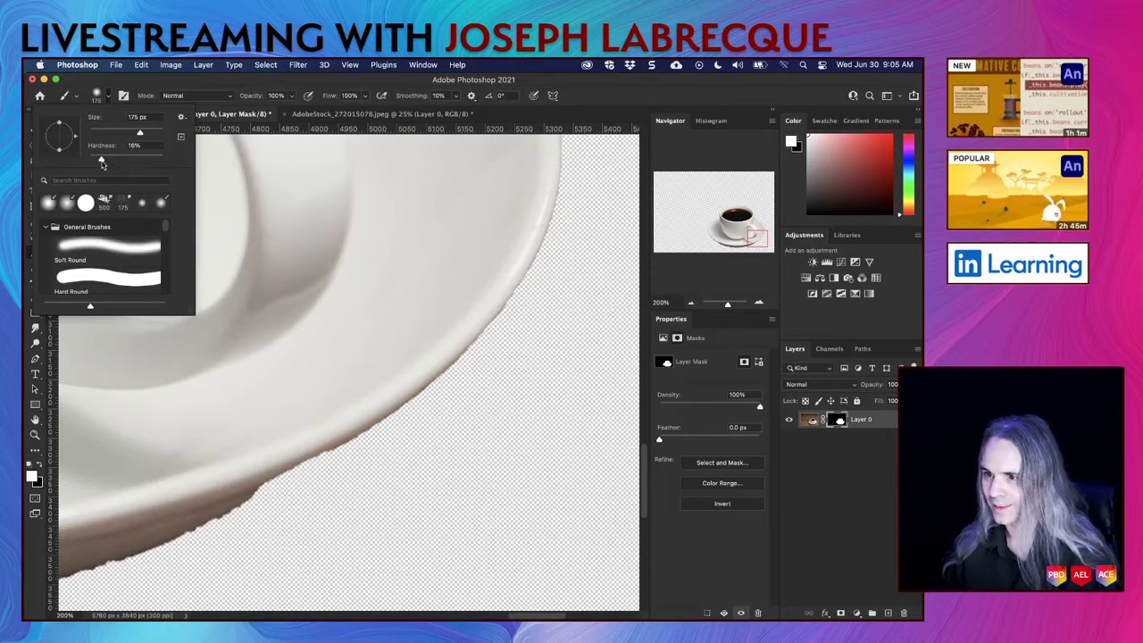
drag(102, 164, 92, 161)
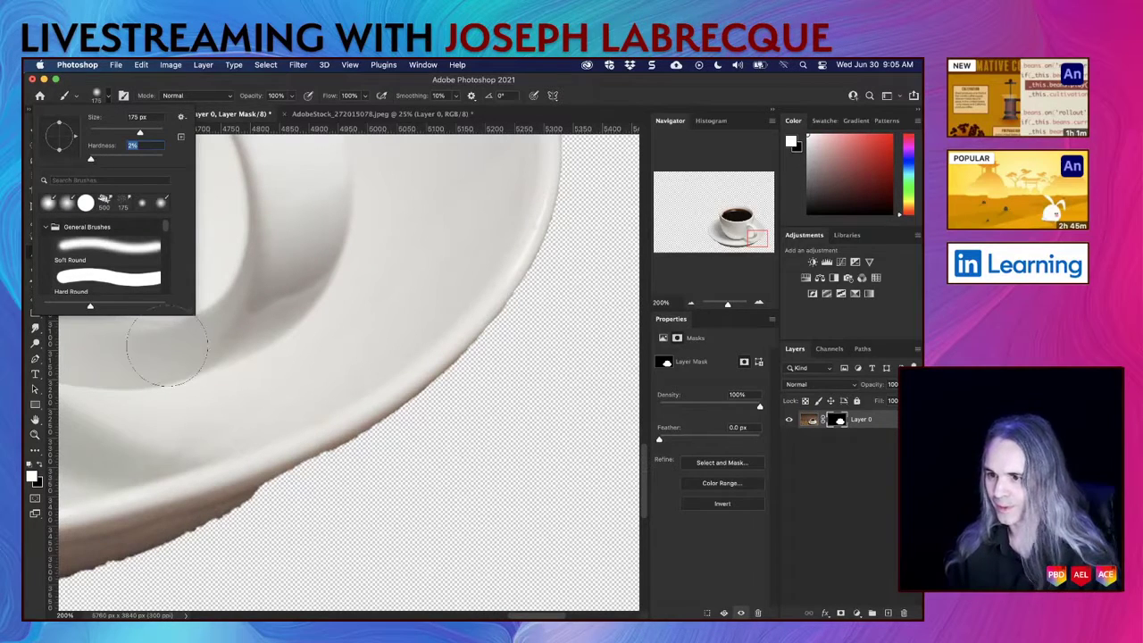
key(Return)
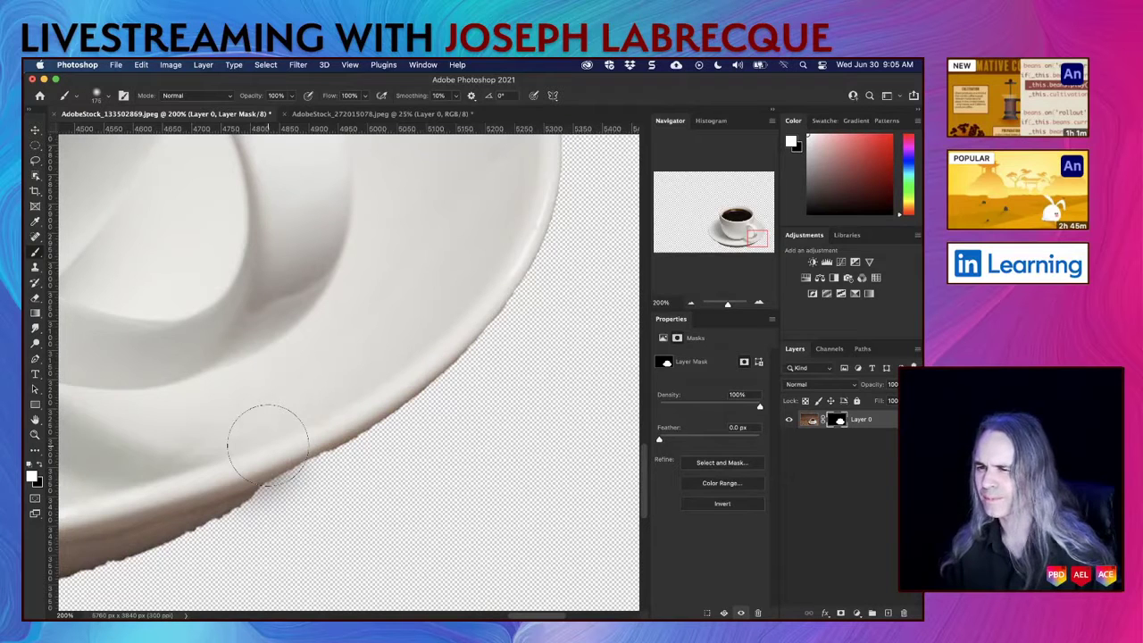
Step: Switch to the Hard Round brush at 175 px and set its hardness to 90%
click(109, 97)
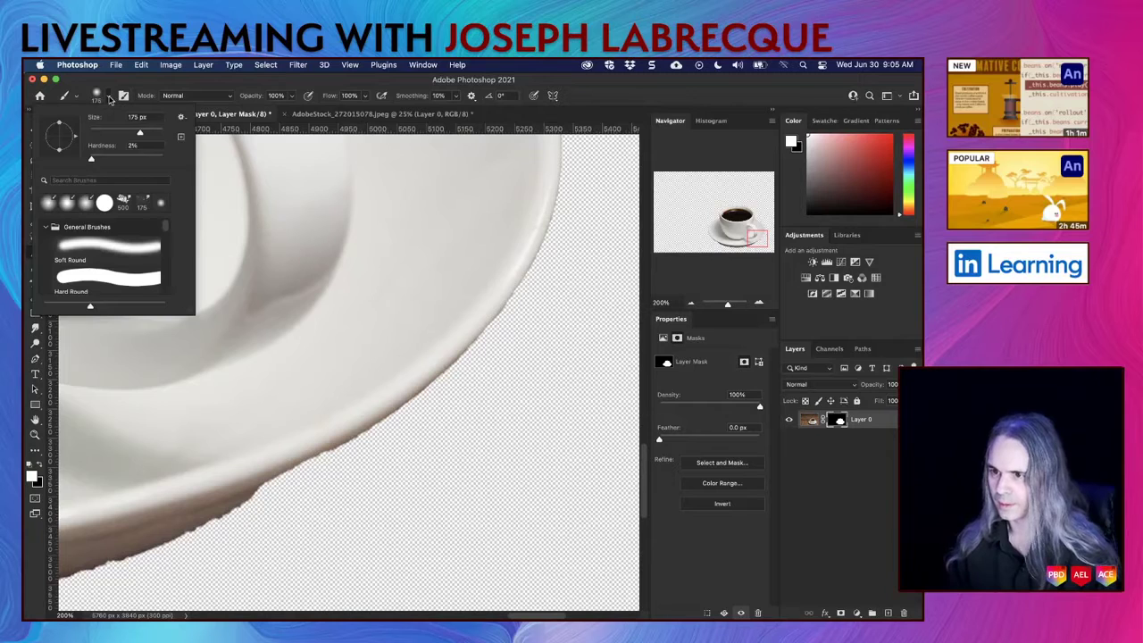
click(109, 282)
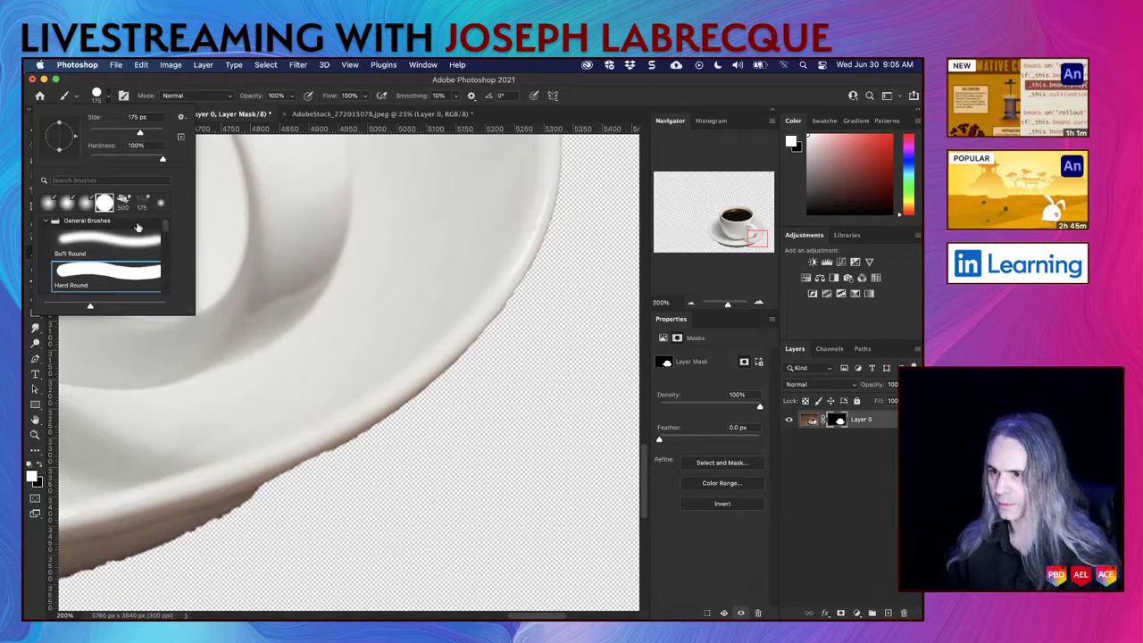
click(556, 85)
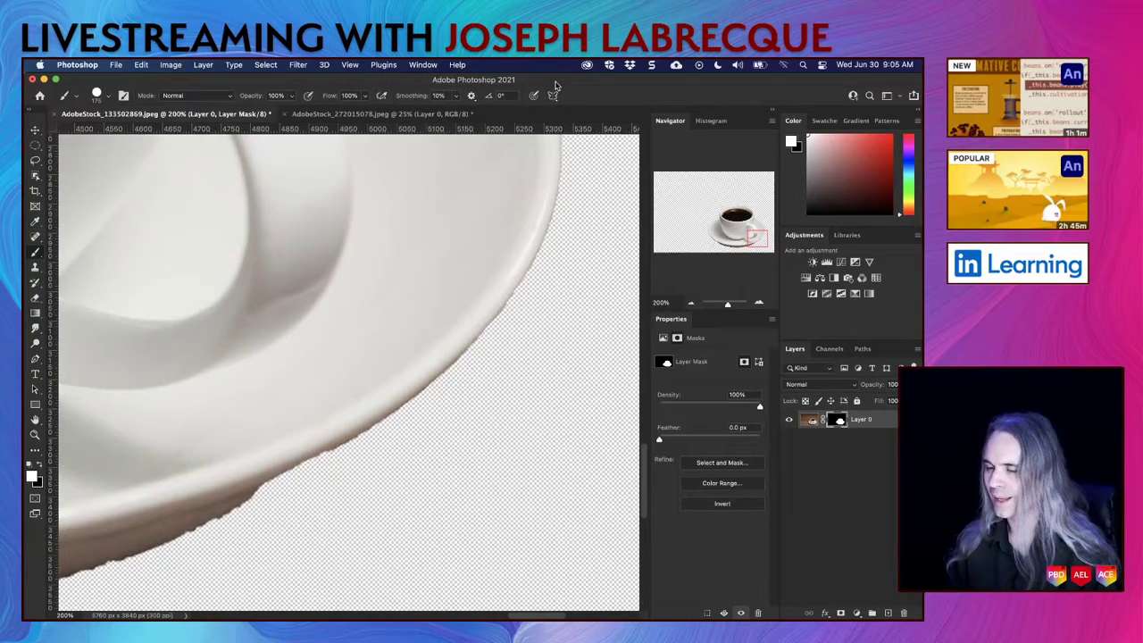
click(110, 97)
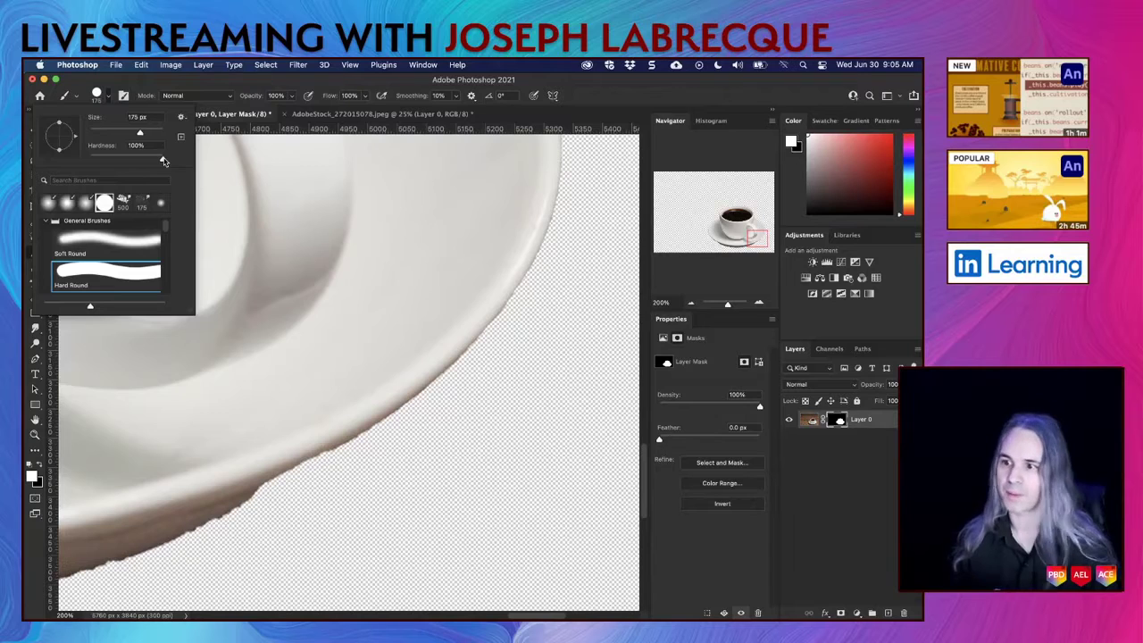
mouse_move(164, 161)
mouse_down()
mouse_move(88, 160)
mouse_move(160, 168)
mouse_up()
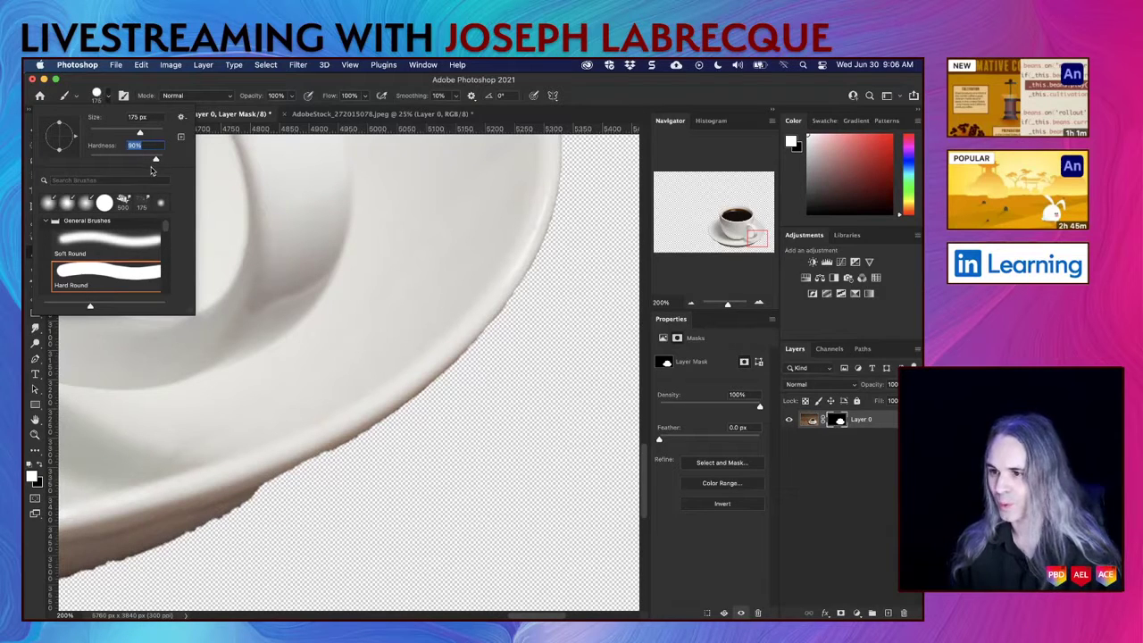
key(Return)
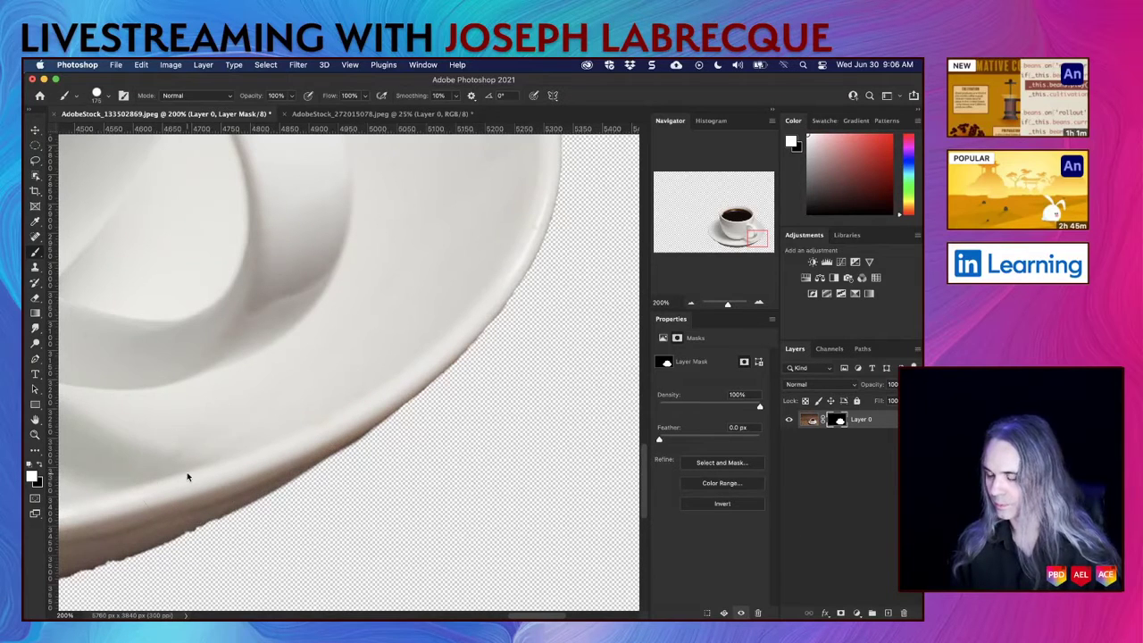
Step: Paint the saucer's lower rim back in on the Layer 0 mask to smooth its ragged brown edge from right to left
scroll(205, 466, left, 10)
scroll(206, 466, down, 3)
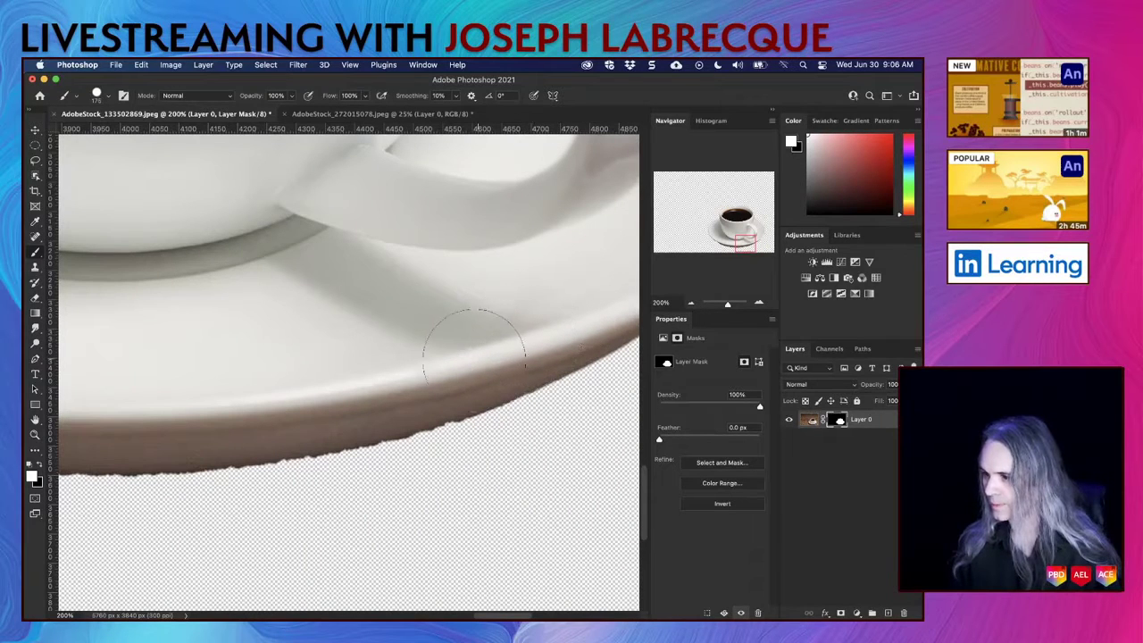
mouse_move(472, 326)
mouse_down()
mouse_move(390, 389)
mouse_move(329, 391)
mouse_move(290, 412)
mouse_move(498, 339)
mouse_up()
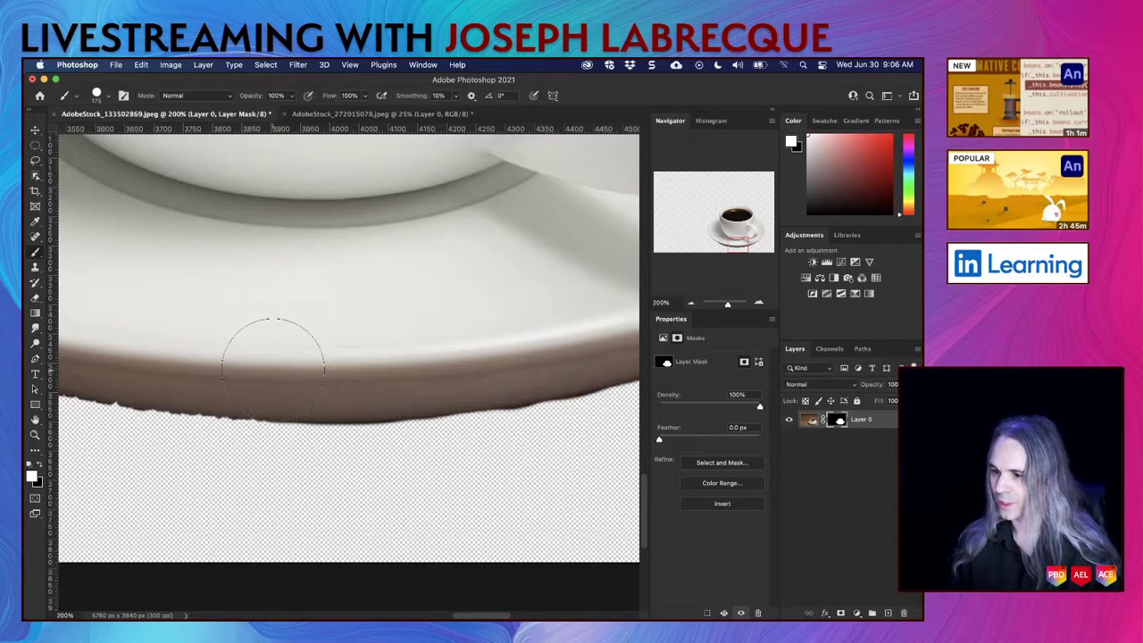
scroll(272, 366, left, 5)
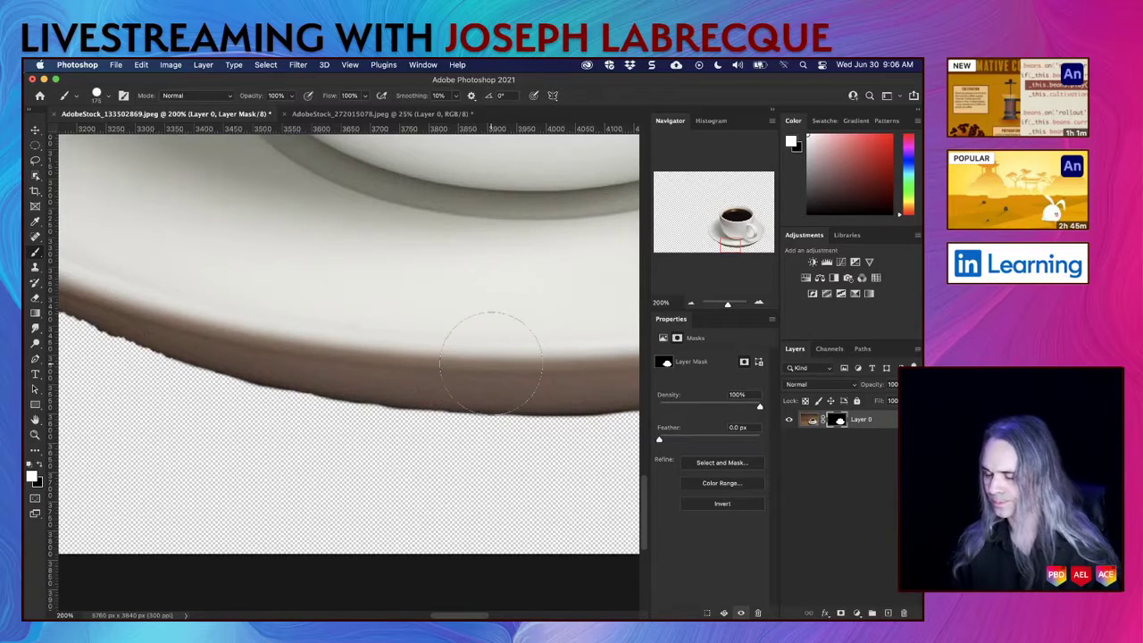
scroll(357, 318, left, 10)
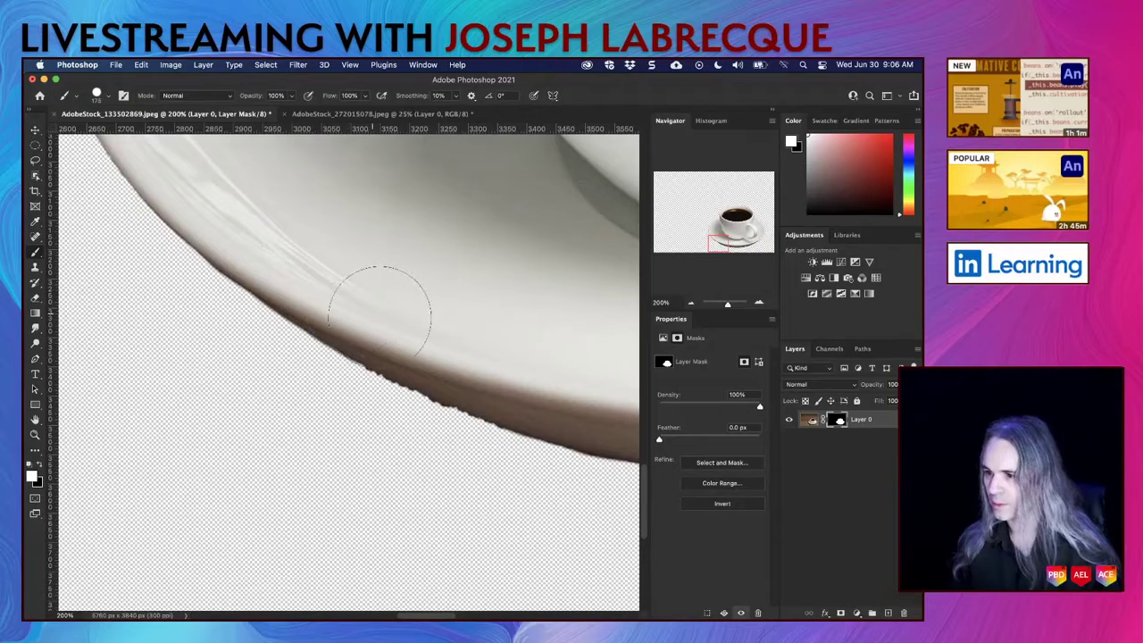
mouse_move(393, 308)
mouse_down()
mouse_move(456, 354)
mouse_move(479, 343)
mouse_move(517, 379)
mouse_up()
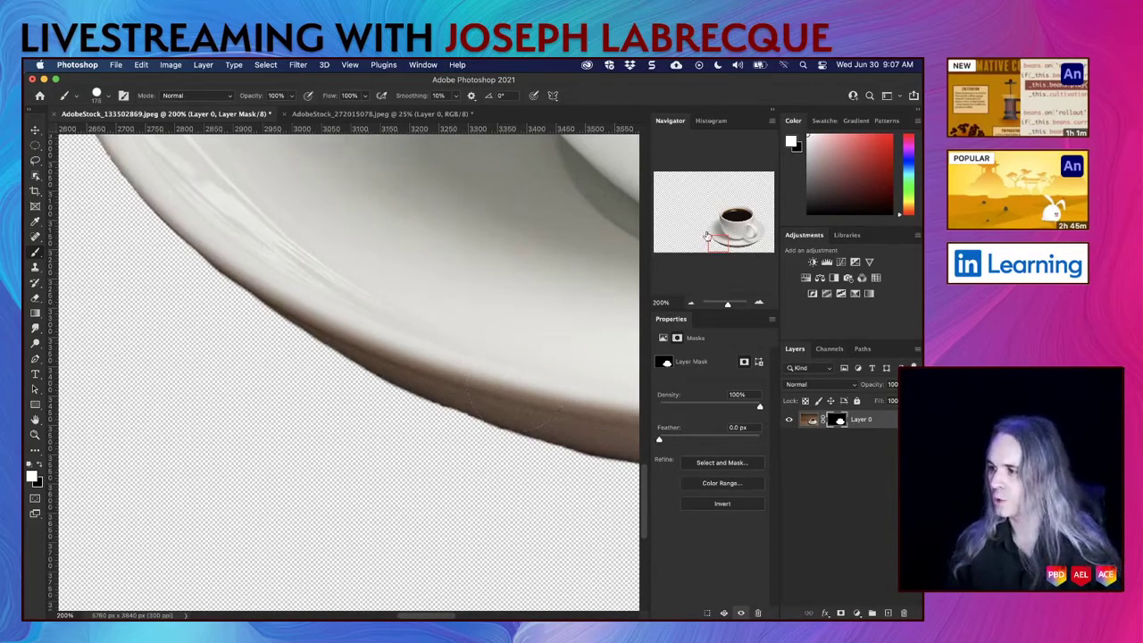
Step: Open the cup-and-saucer layer mask in the Select and Mask workspace to refine its edges
drag(715, 242, 749, 219)
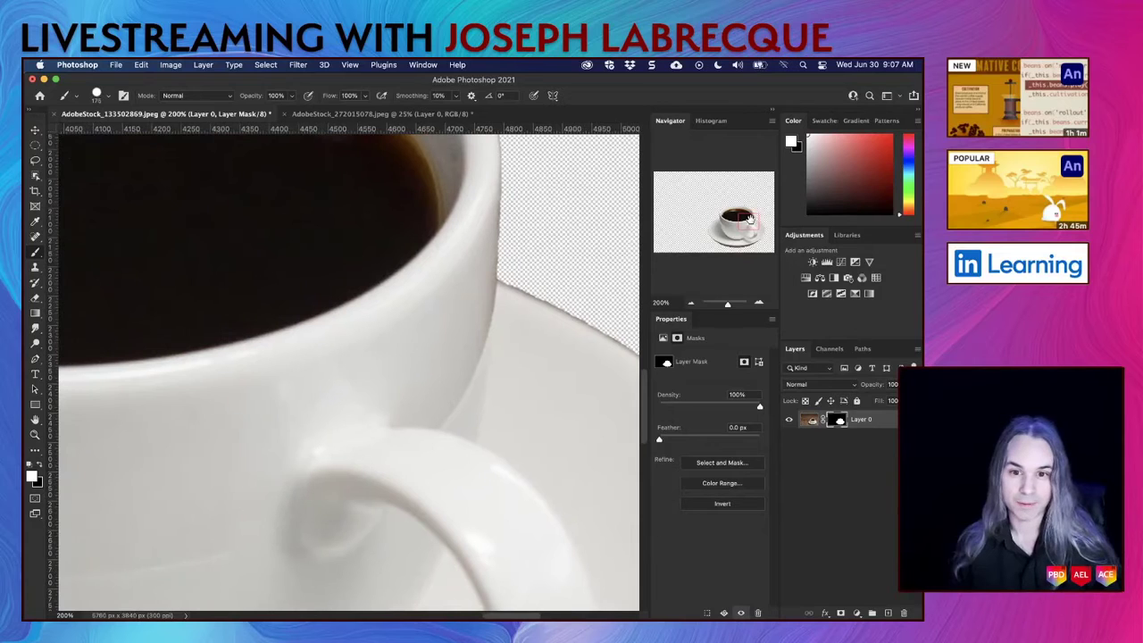
drag(750, 219, 725, 234)
click(692, 303)
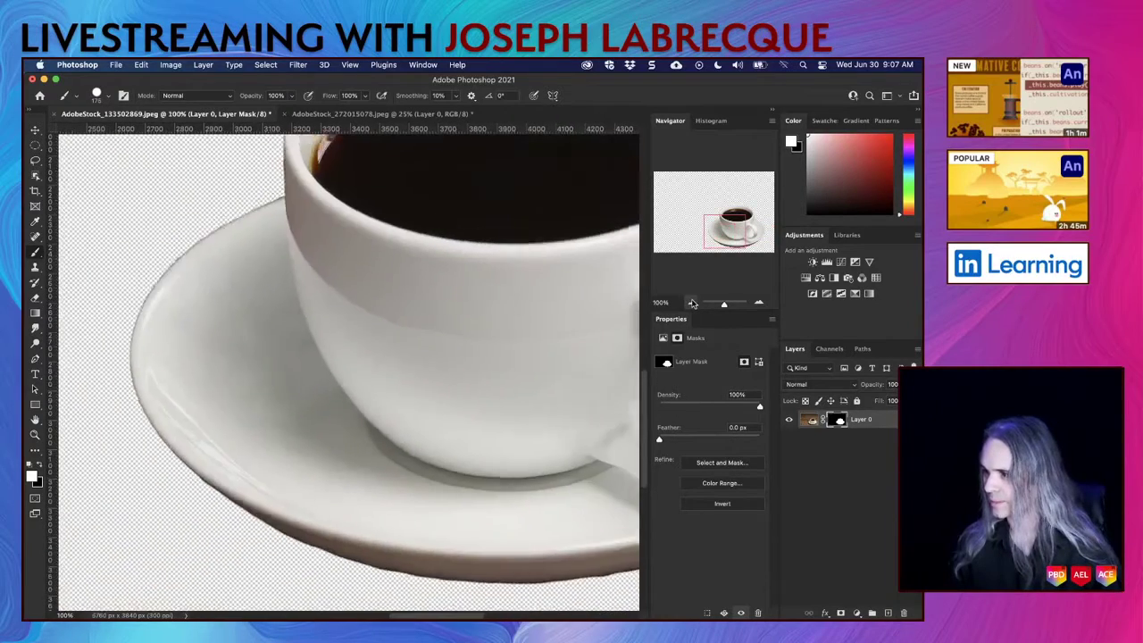
click(691, 304)
click(692, 303)
click(692, 304)
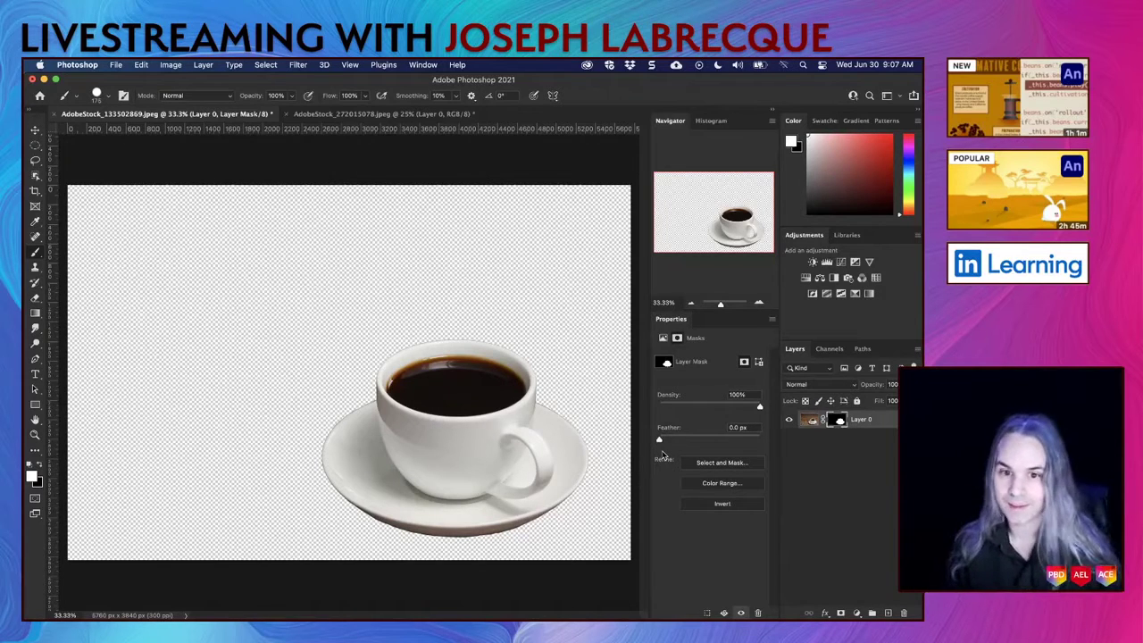
click(709, 463)
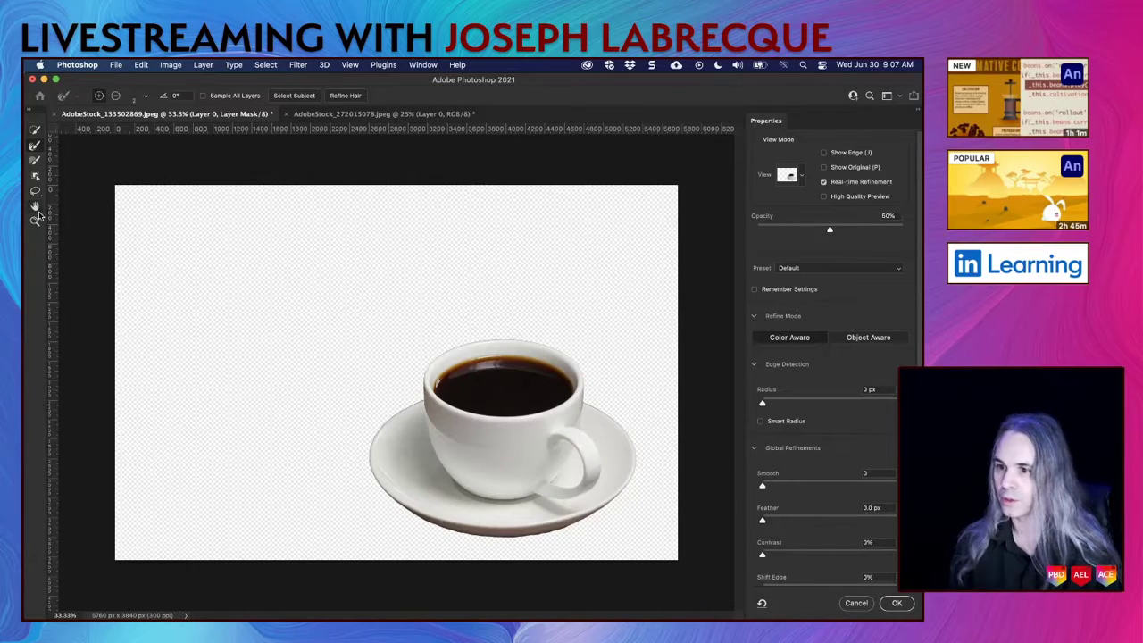
scroll(892, 312, down, 5)
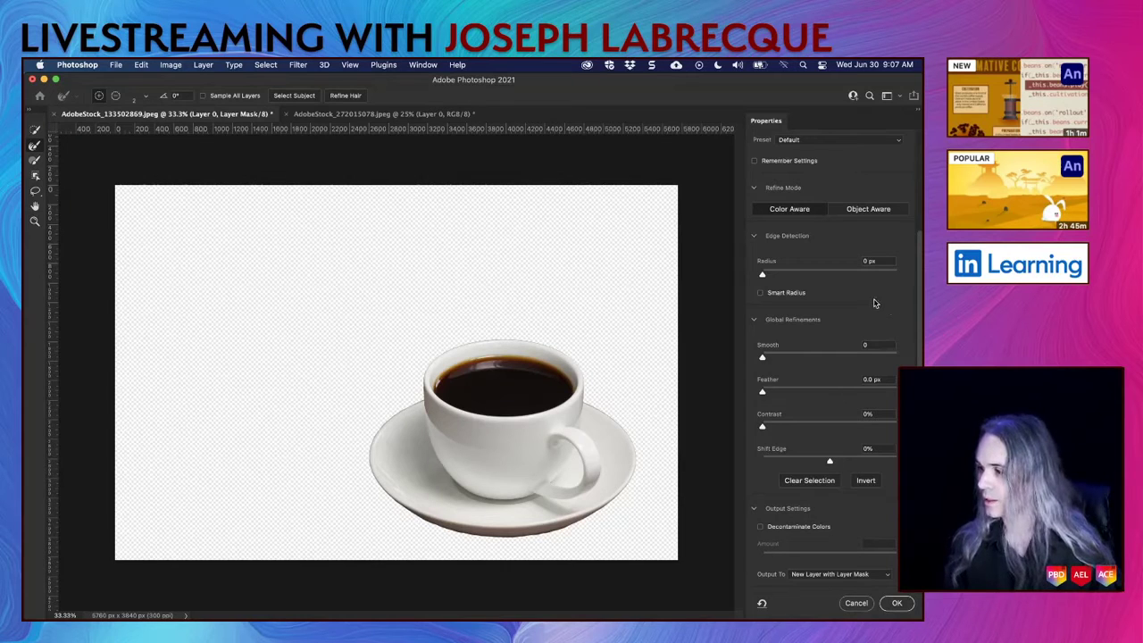
scroll(875, 304, up, 4)
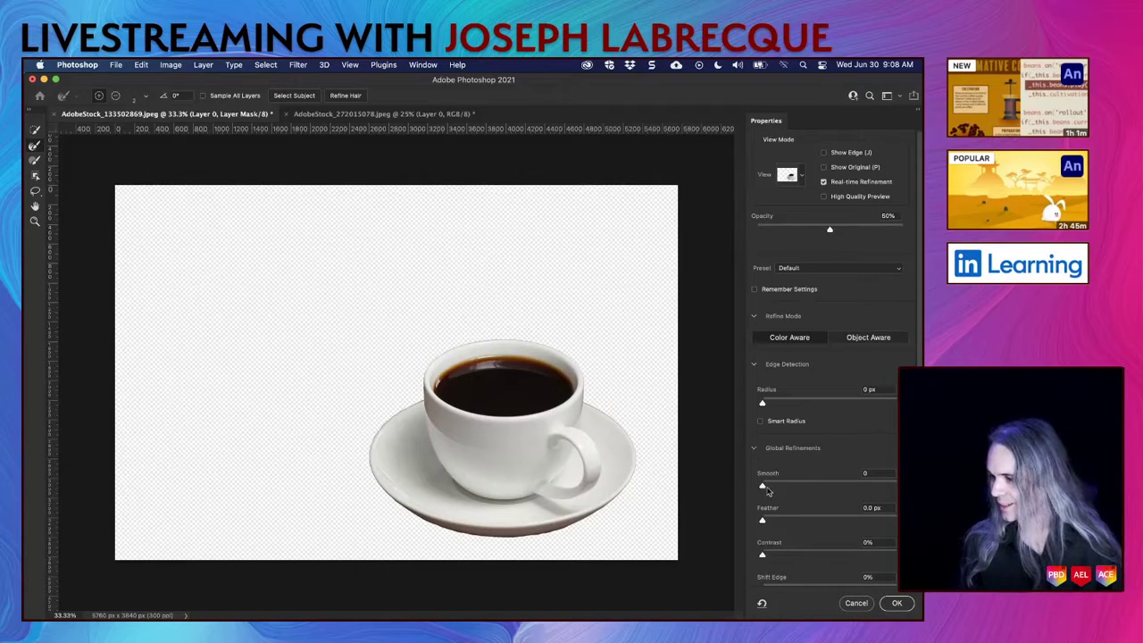
Step: Set the mask's global Smooth refinement to 54, judging it close up where the saucer meets the cup's edge
drag(765, 489, 867, 486)
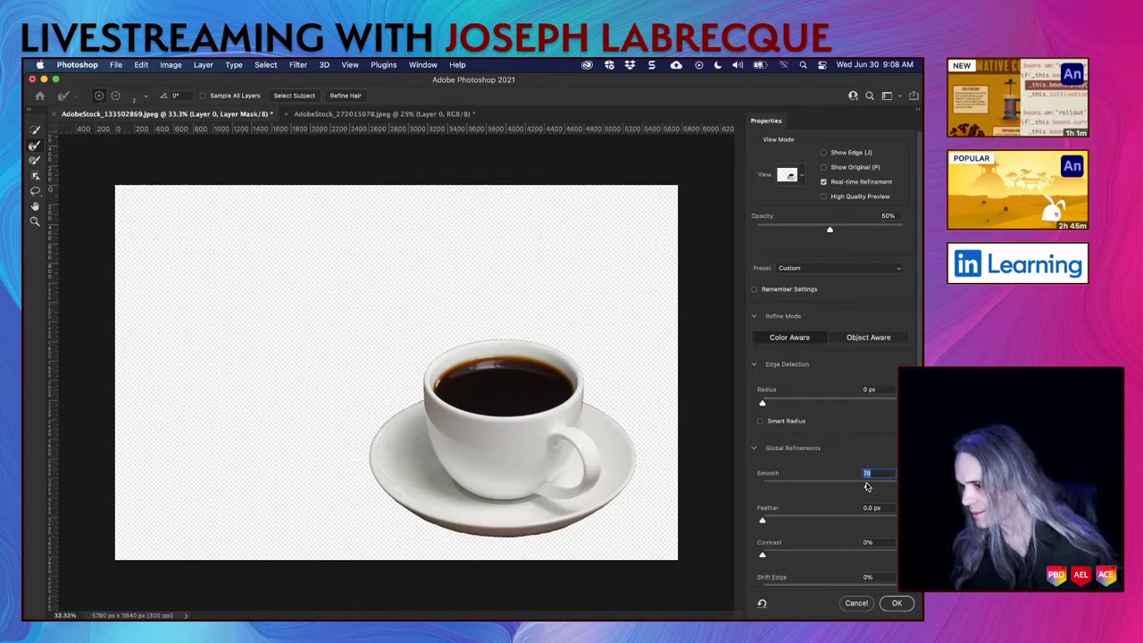
drag(867, 486, 744, 486)
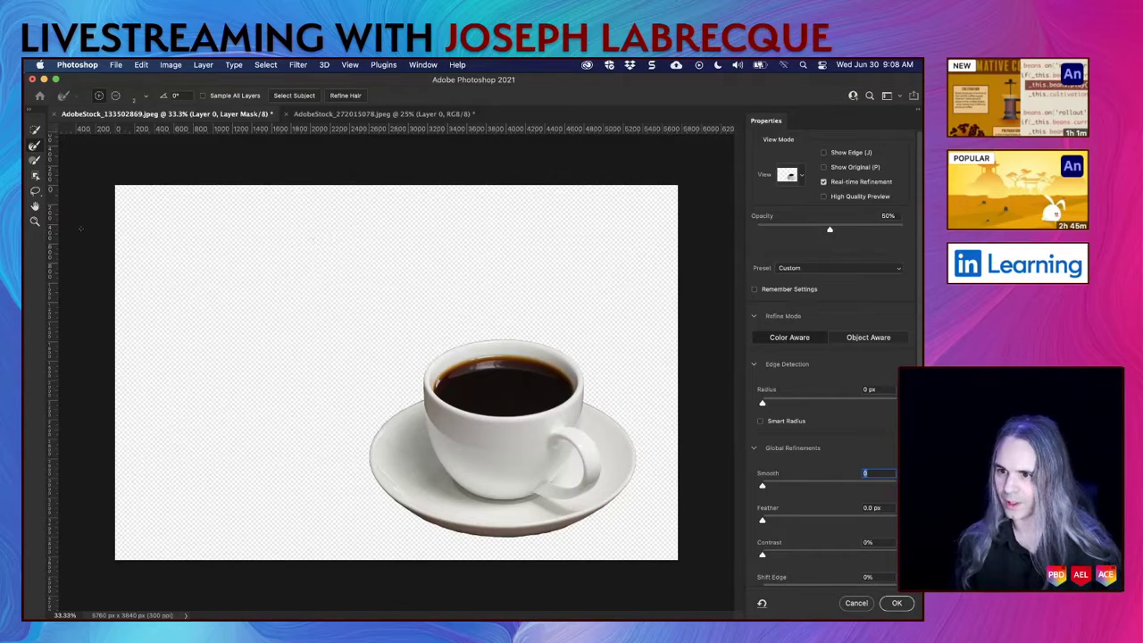
click(35, 220)
drag(400, 374, 483, 442)
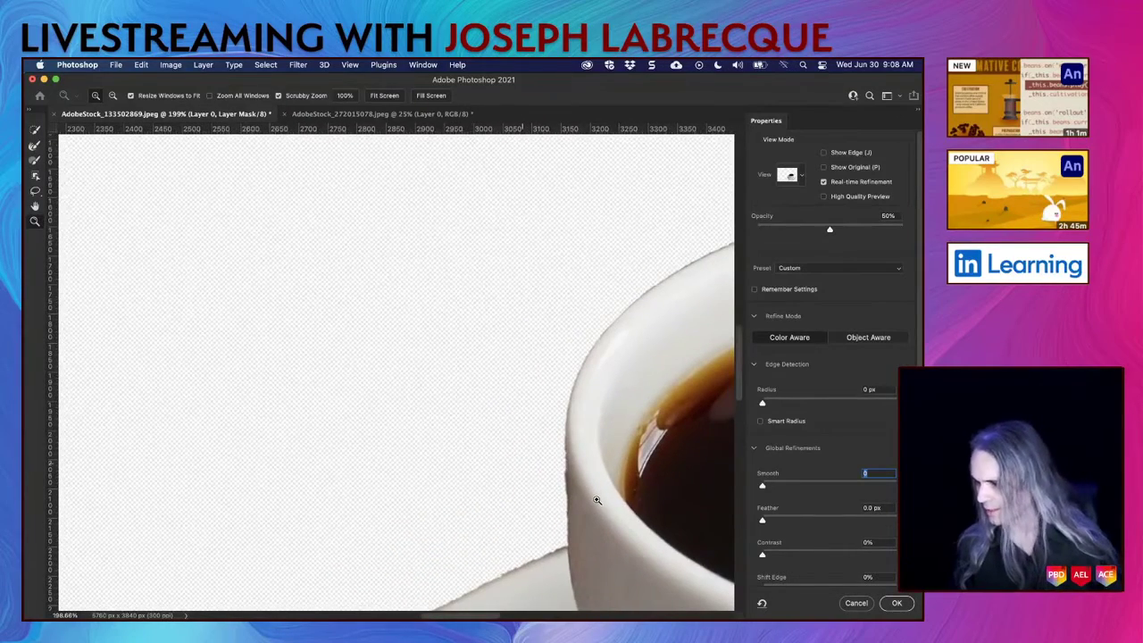
scroll(597, 499, down, 5)
scroll(596, 500, right, 5)
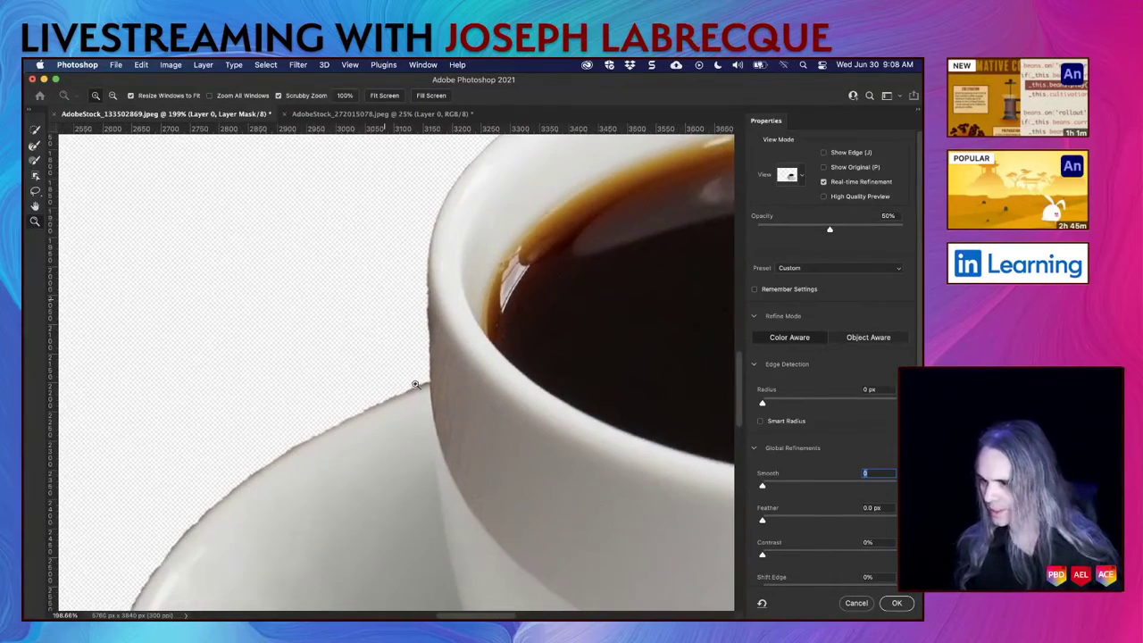
drag(418, 383, 508, 421)
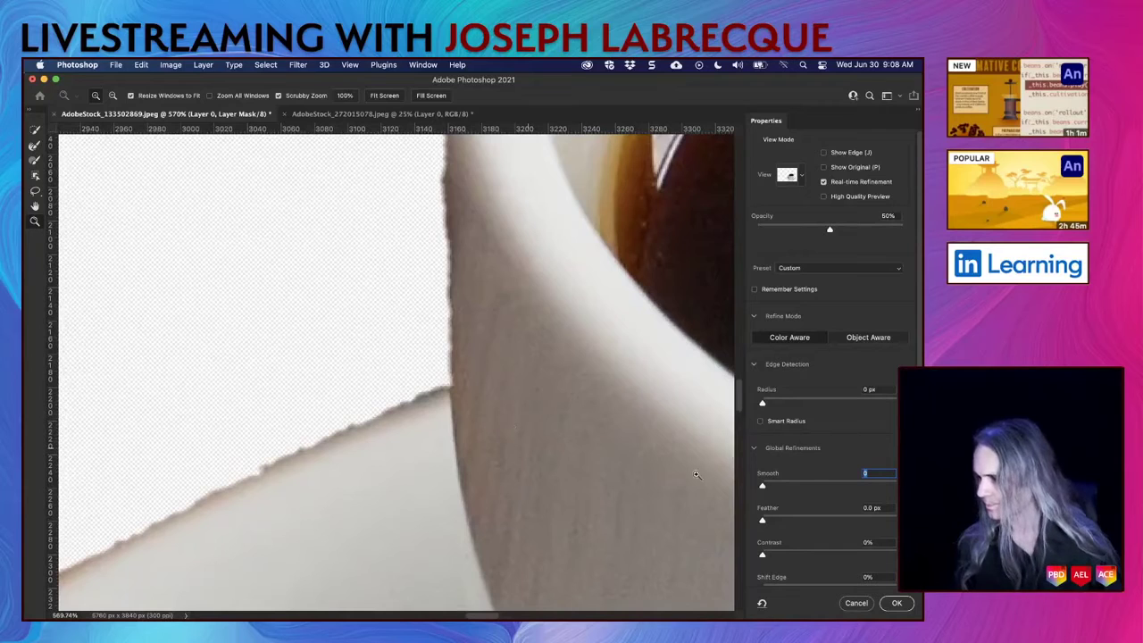
drag(765, 486, 849, 490)
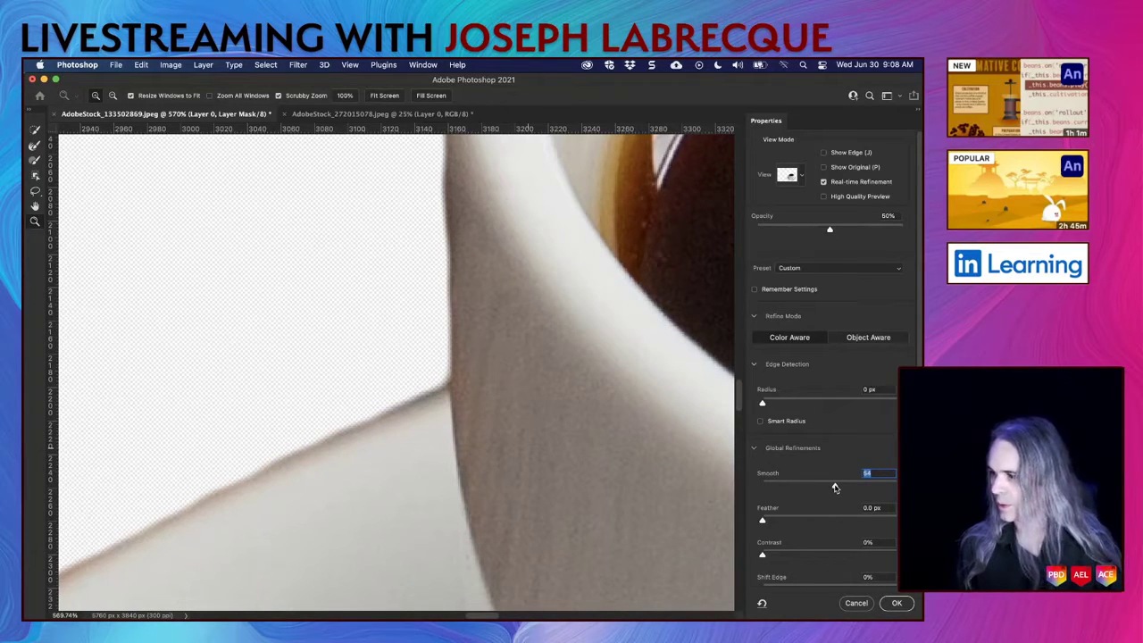
Step: Check the smoothed lower saucer rim and output the refined mask to a new layer with layer mask
click(632, 467)
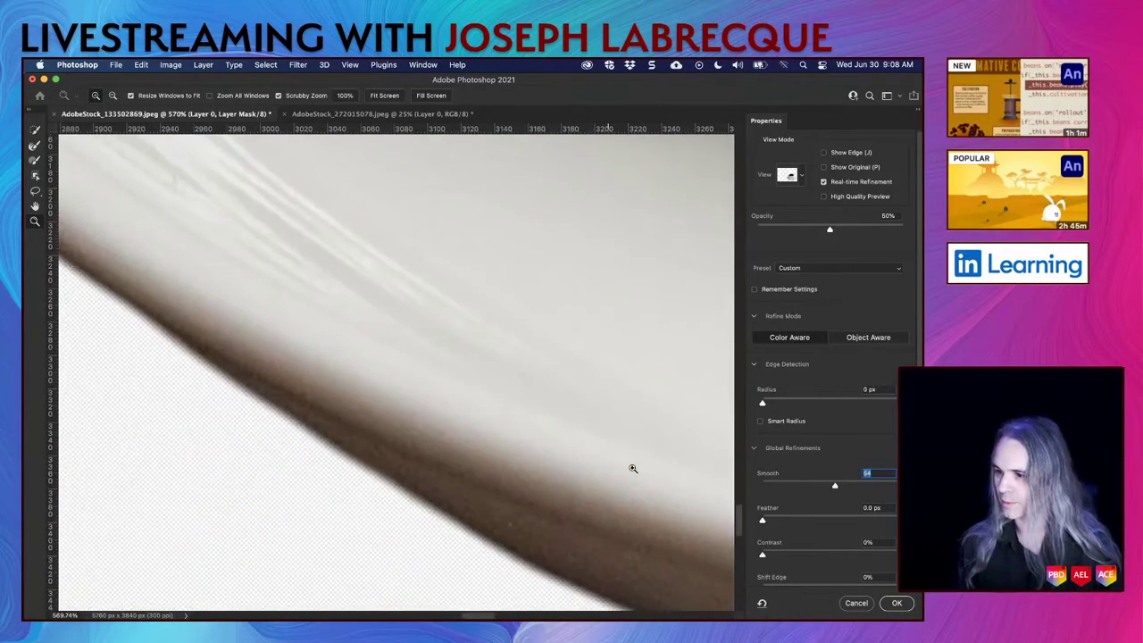
scroll(632, 468, down, 2)
scroll(632, 467, right, 3)
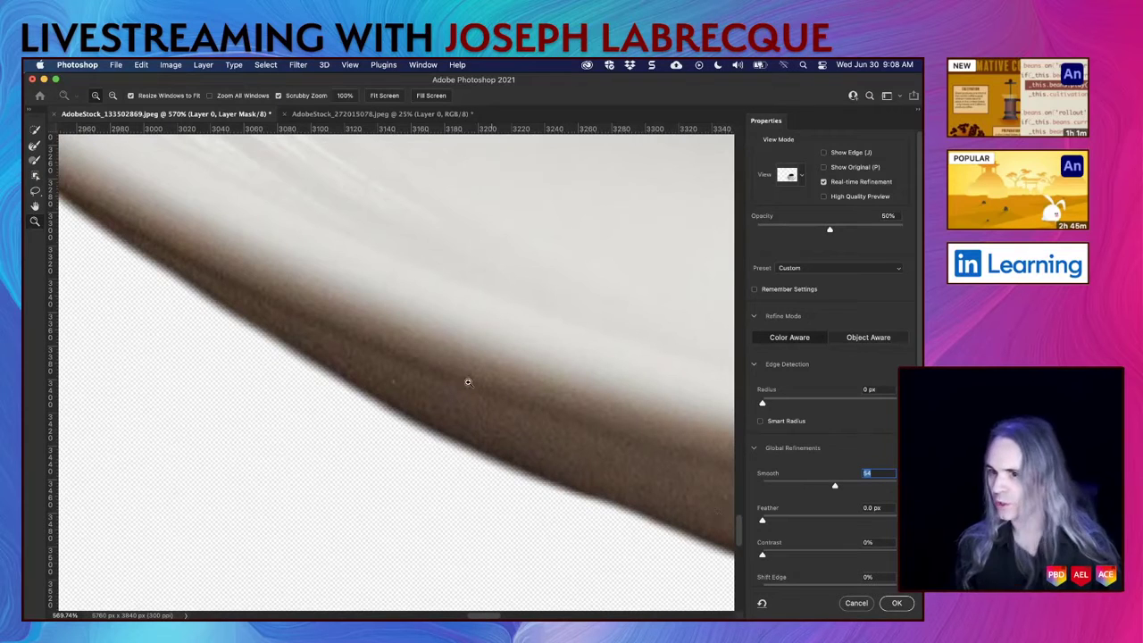
click(898, 604)
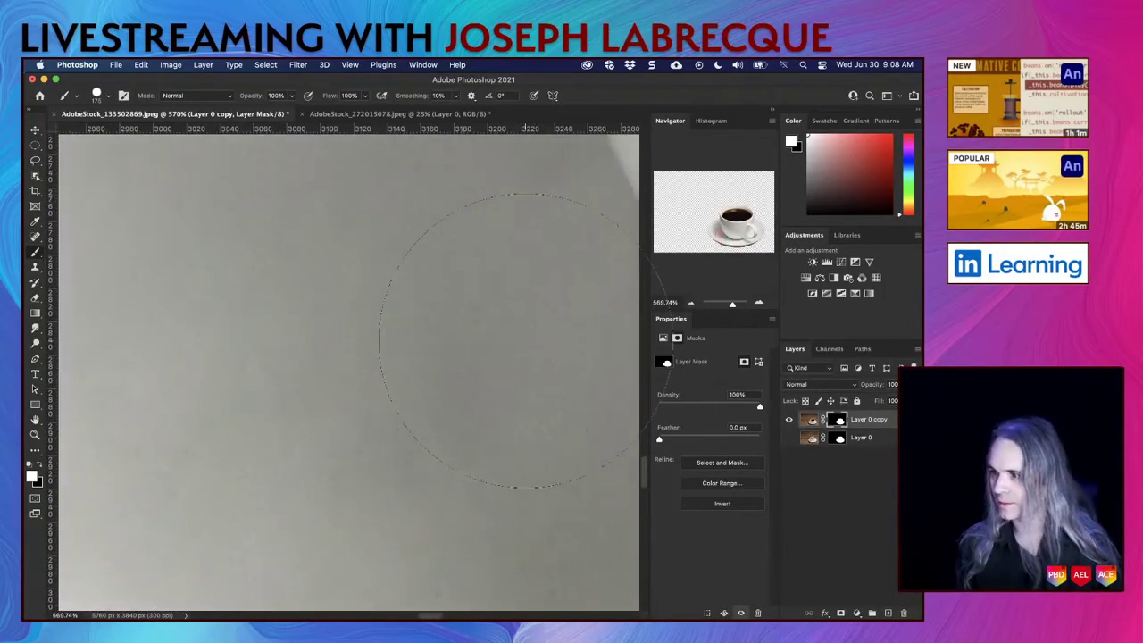
Step: Compare the smoothed mask edge of Layer 0 copy with the original Layer 0 by showing each layer alone
scroll(513, 339, left, 2)
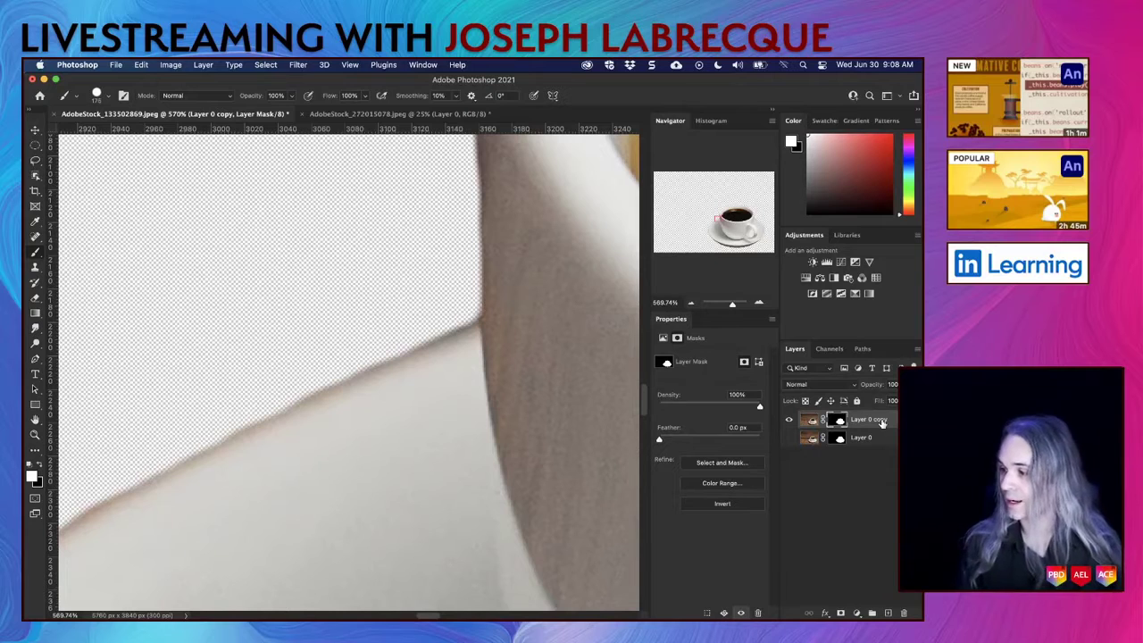
click(788, 419)
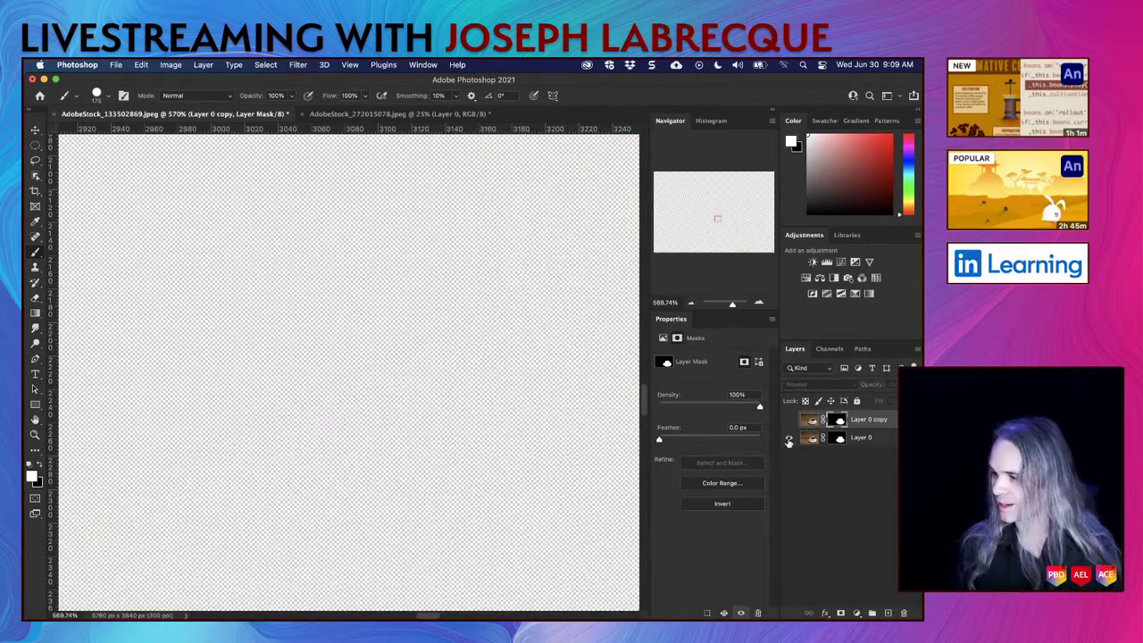
click(788, 440)
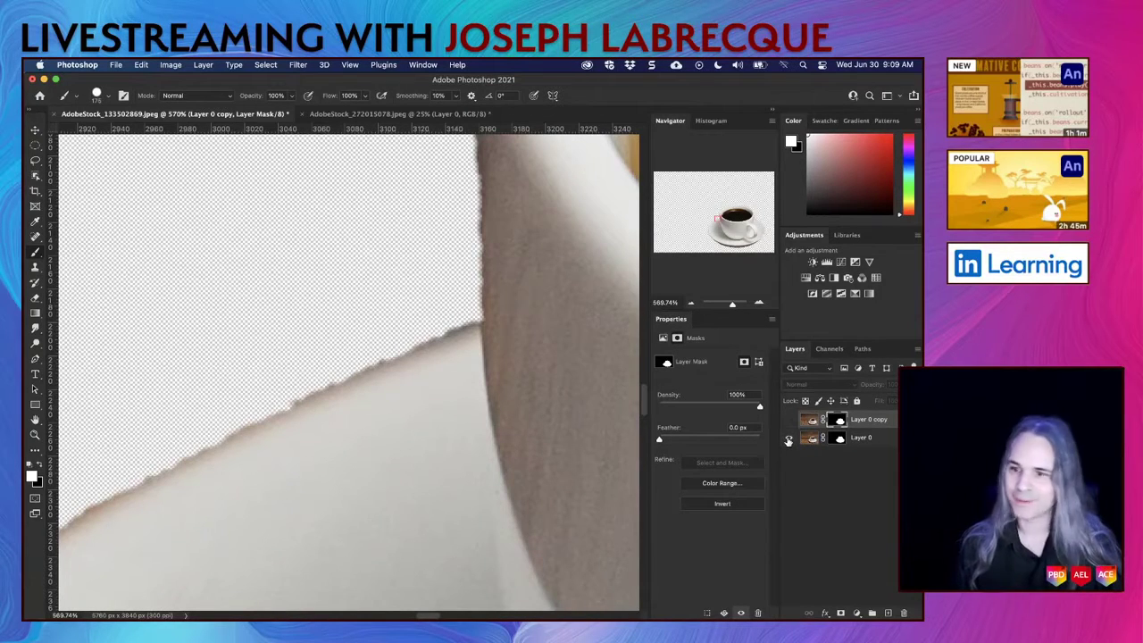
click(788, 439)
click(788, 419)
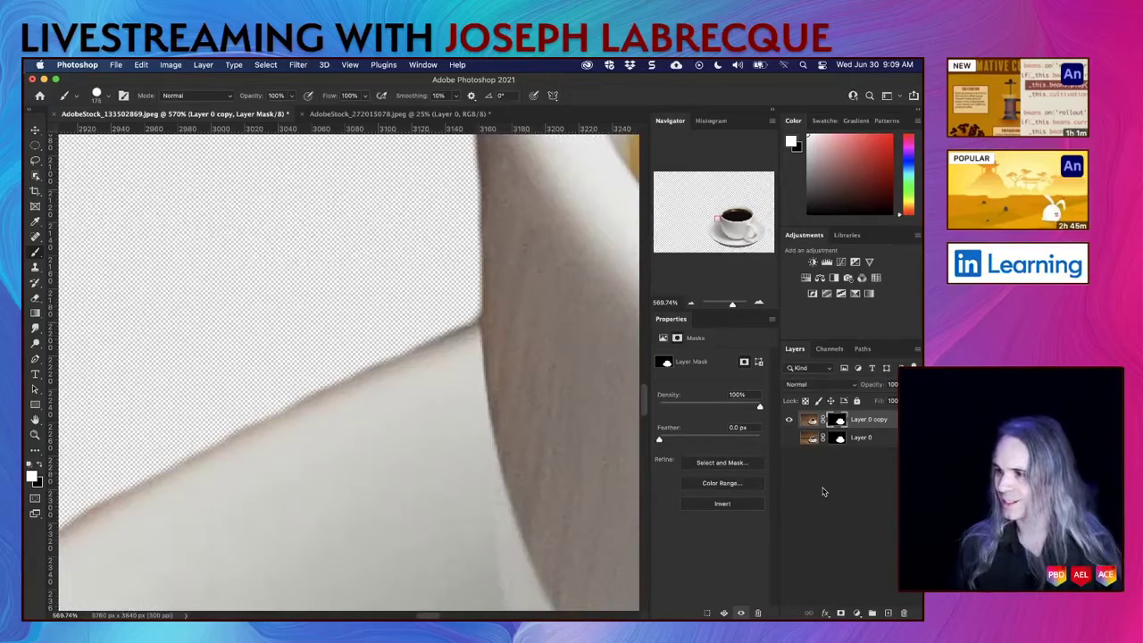
click(721, 307)
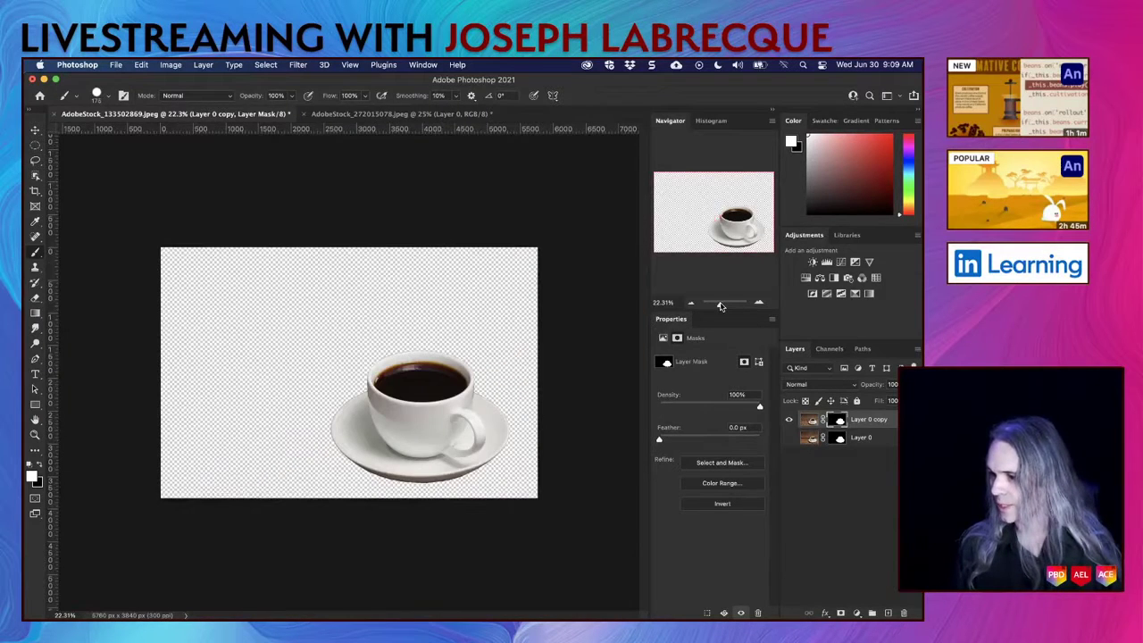
Step: Select the cup and saucer in AdobeStock_272015078.jpeg with a rectangular Object Selection around them
click(339, 114)
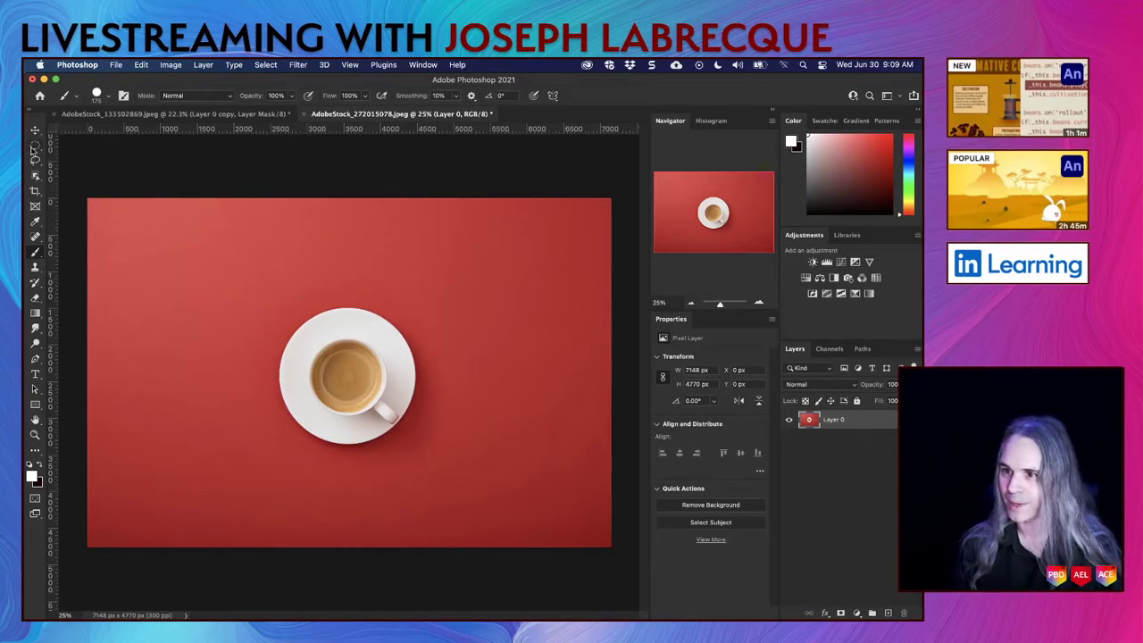
click(36, 177)
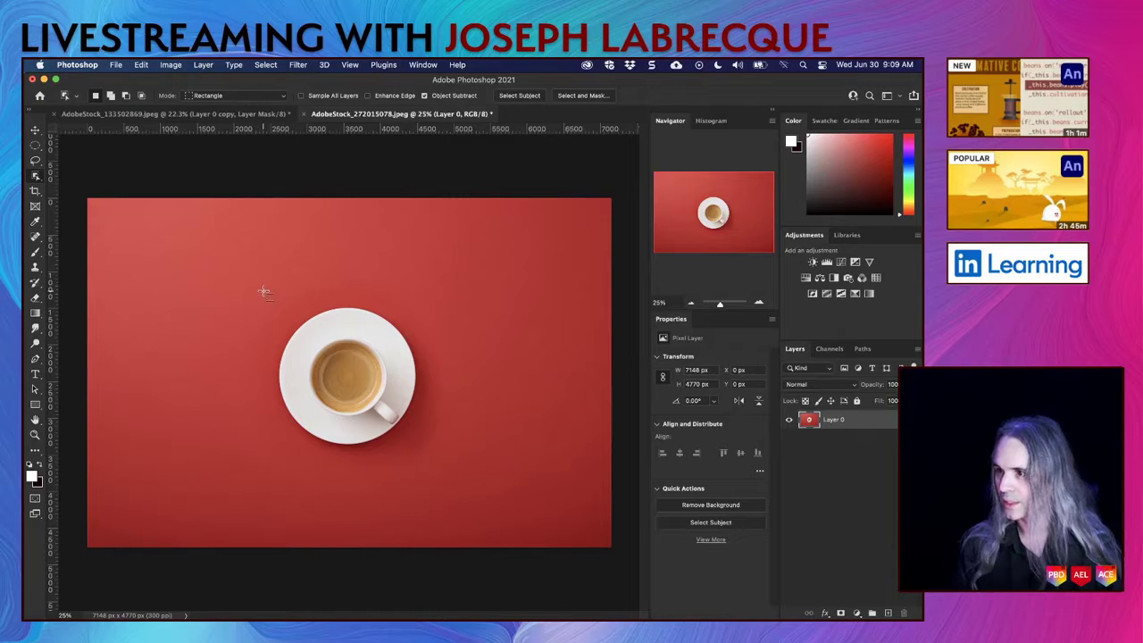
drag(264, 290, 426, 458)
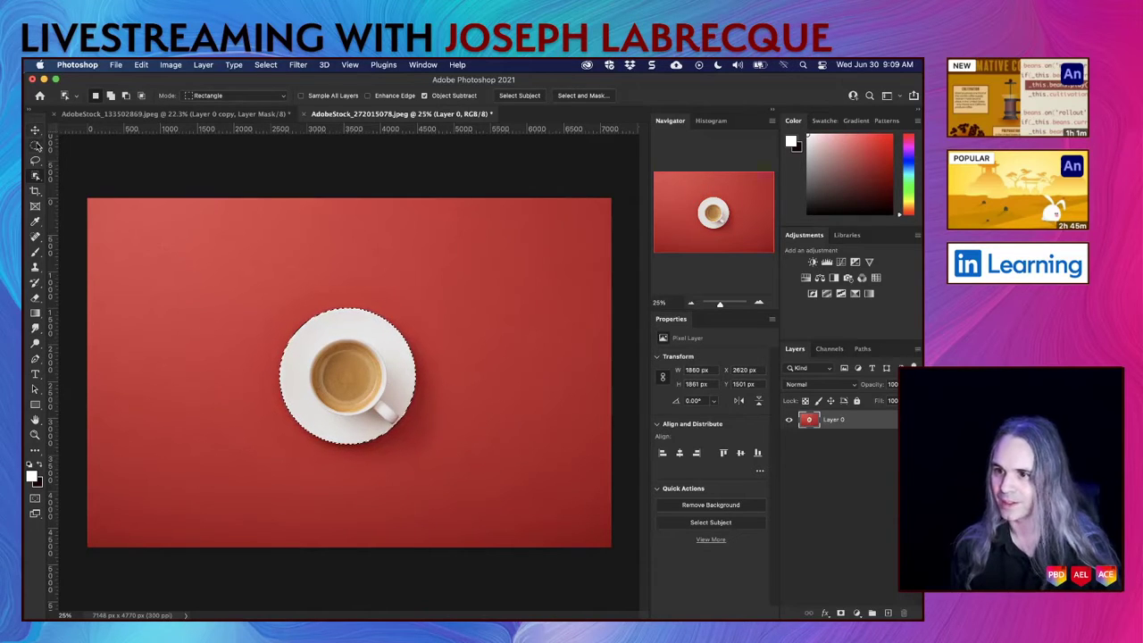
Step: Switch to the Elliptical Marquee tool while keeping the cup-and-saucer selection active
click(35, 145)
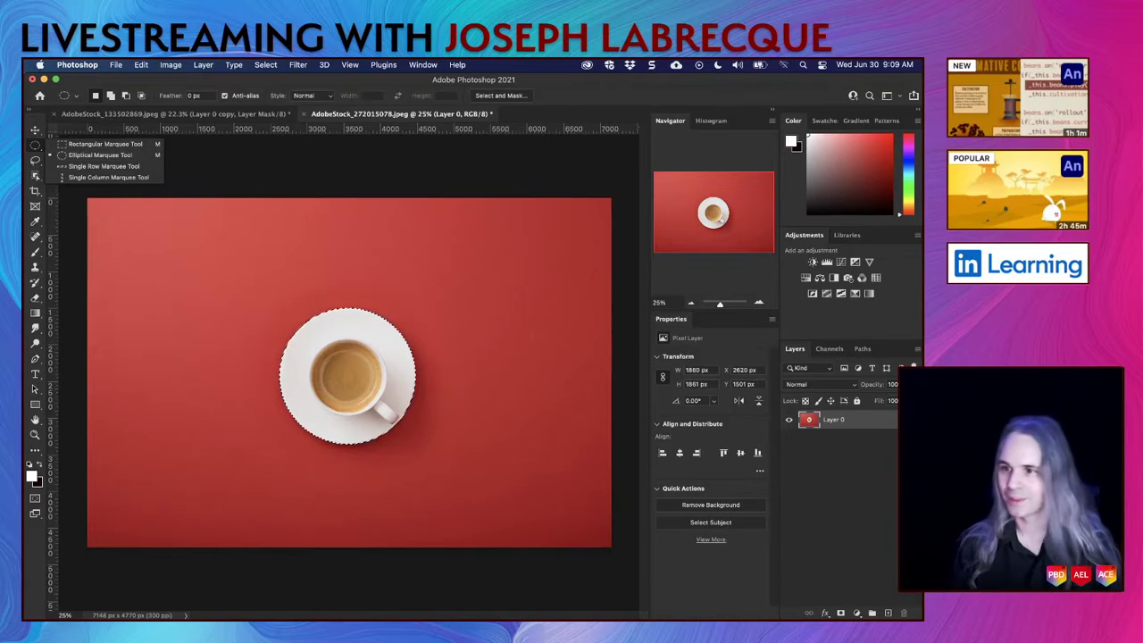
click(109, 156)
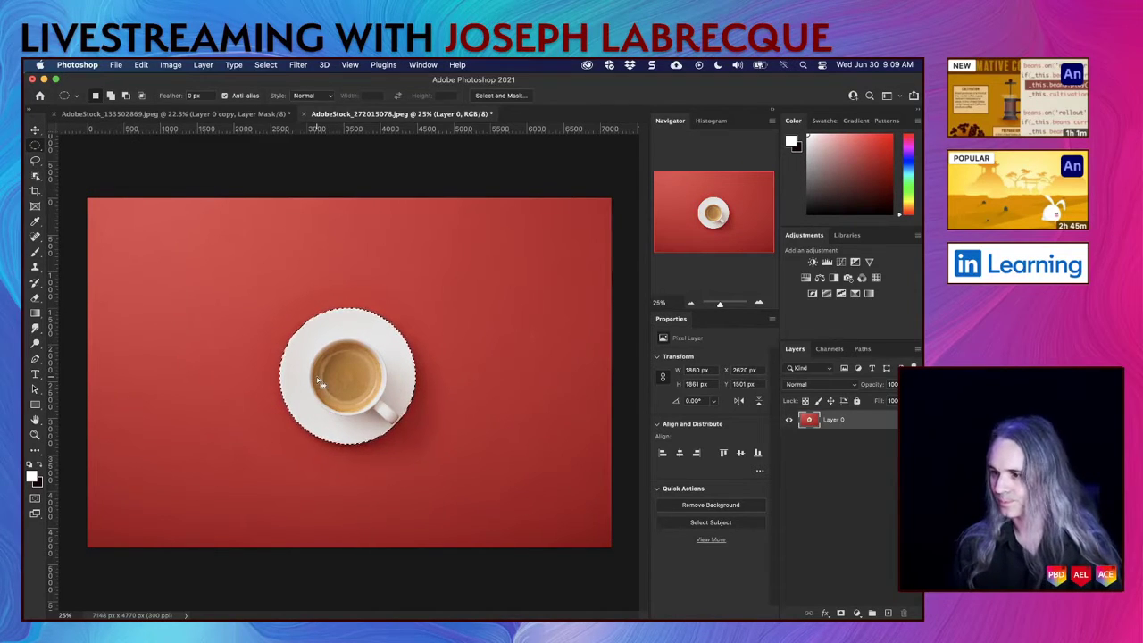
scroll(343, 369, up, 3)
scroll(343, 369, up, 2)
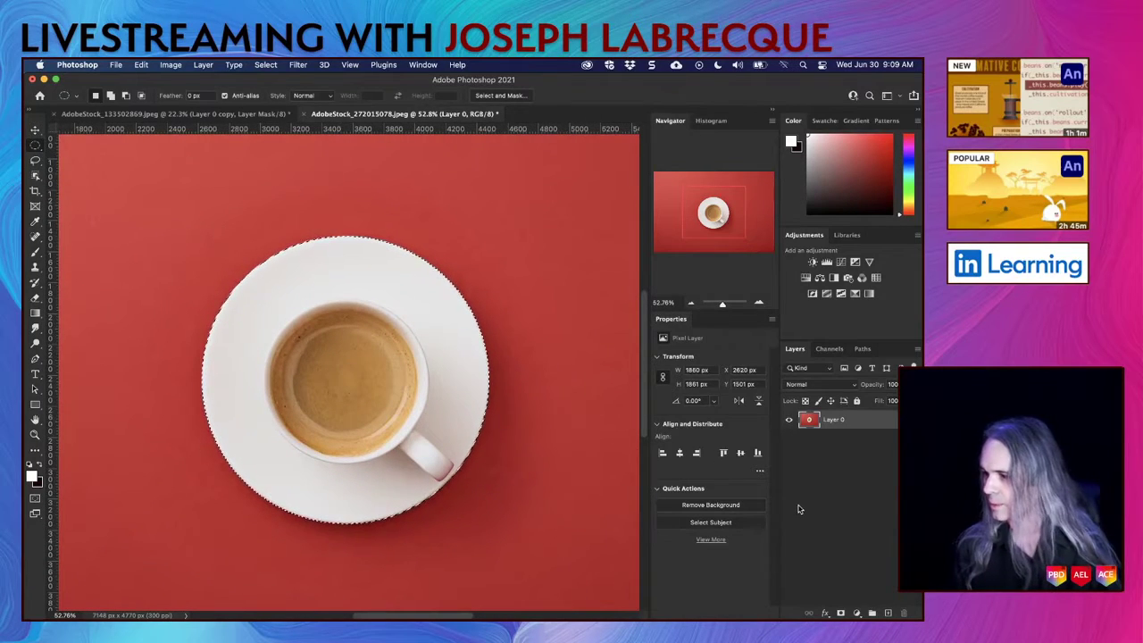
Step: Duplicate Layer 0 with the original hidden and add a layer mask to the copy from the cup-and-saucer selection
click(715, 506)
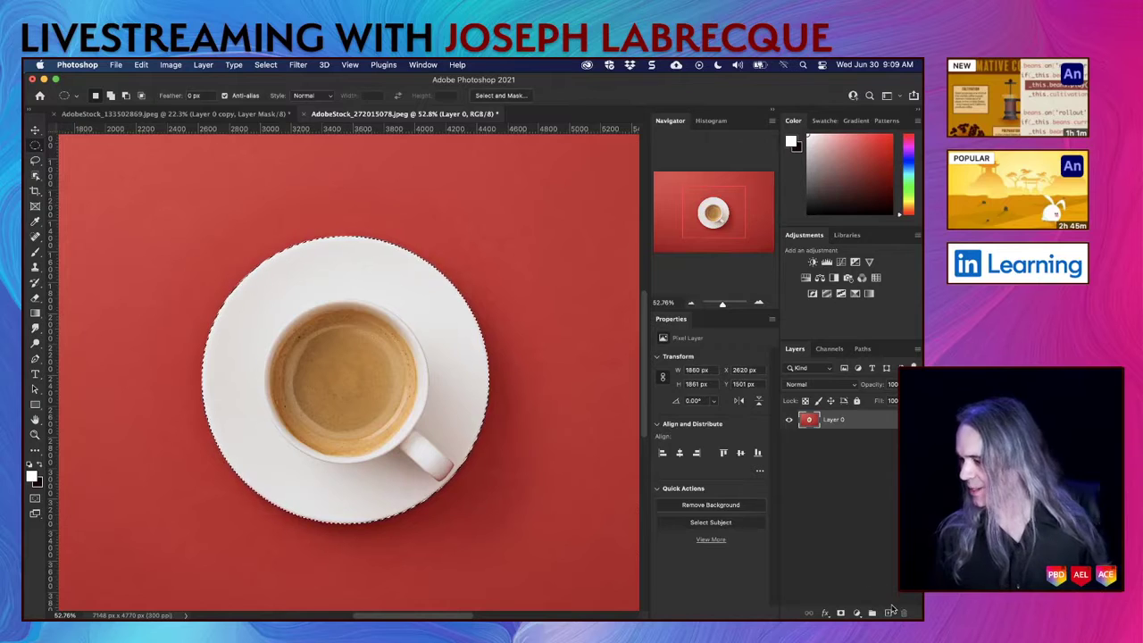
drag(868, 424, 887, 612)
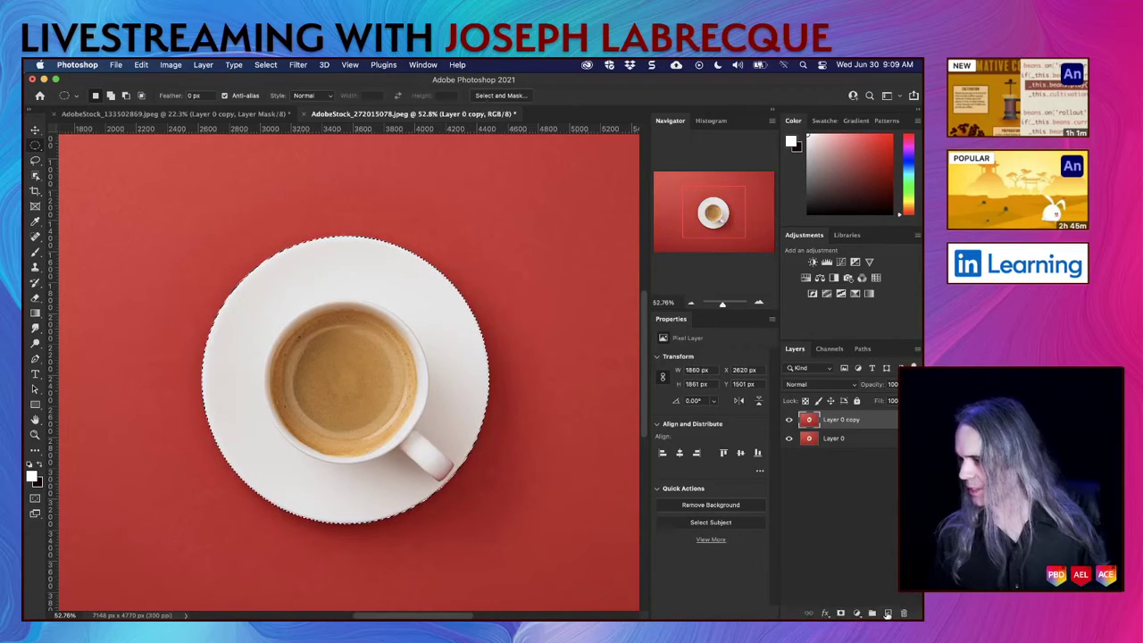
click(788, 439)
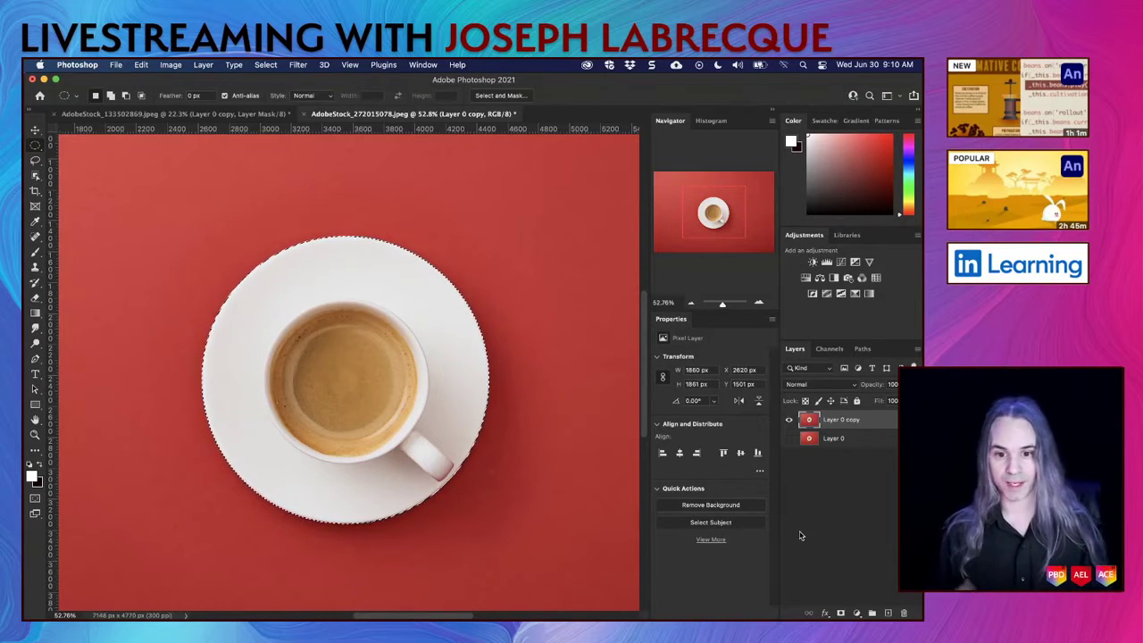
click(840, 612)
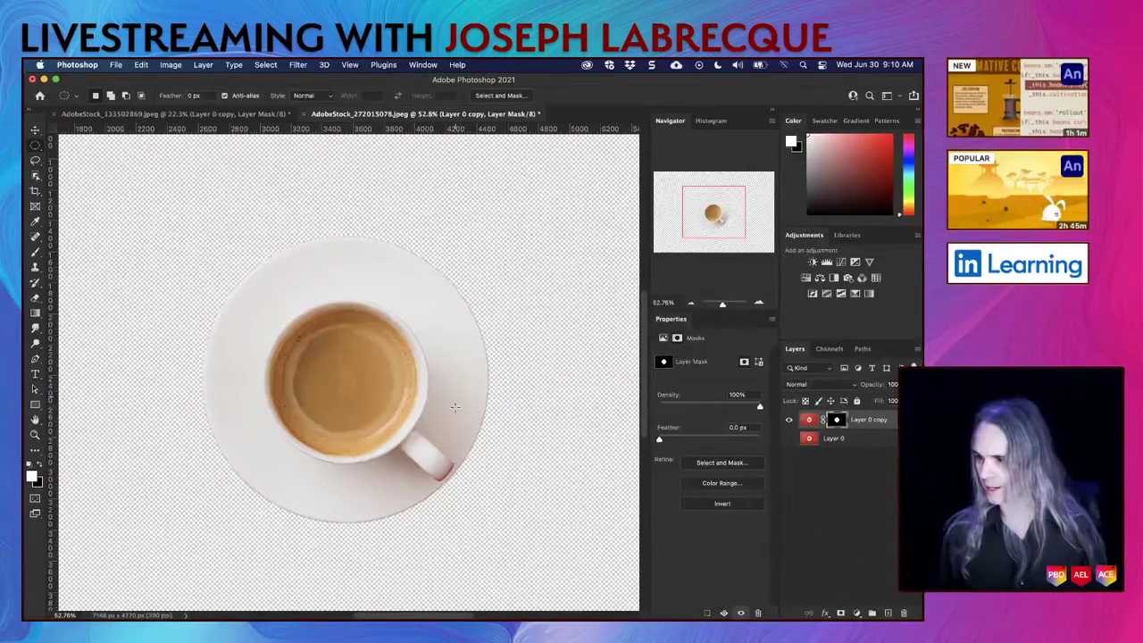
Step: Hide Layer 0 copy, show the original Layer 0, and mask its cup and saucer with Remove Background
scroll(477, 361, up, 5)
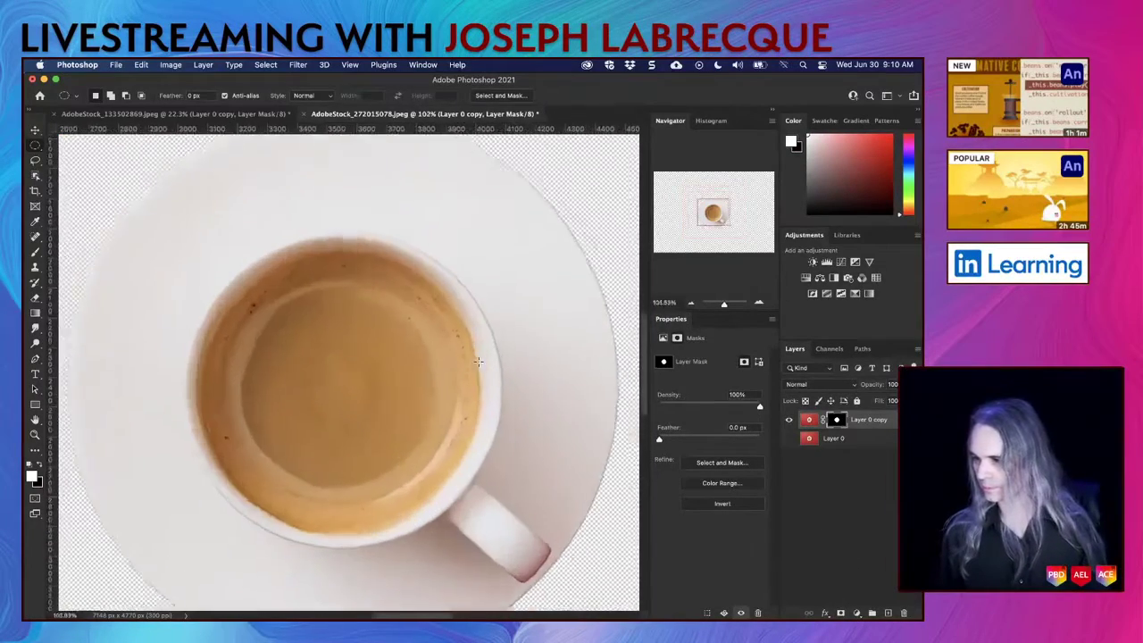
scroll(477, 361, right, 5)
scroll(477, 360, left, 5)
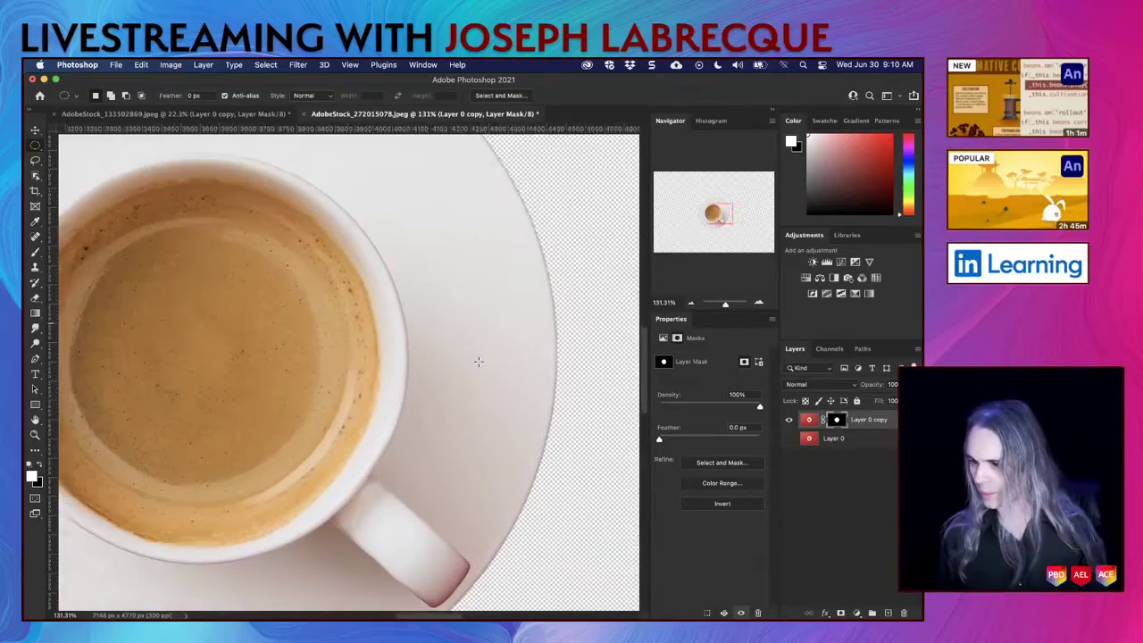
click(788, 419)
click(879, 440)
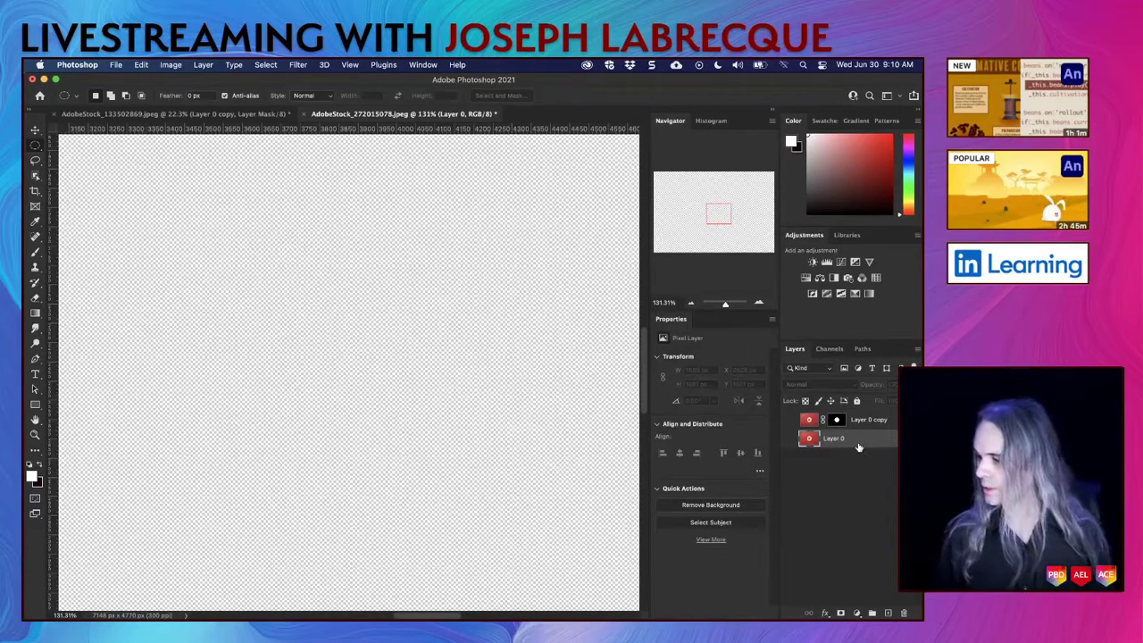
click(788, 438)
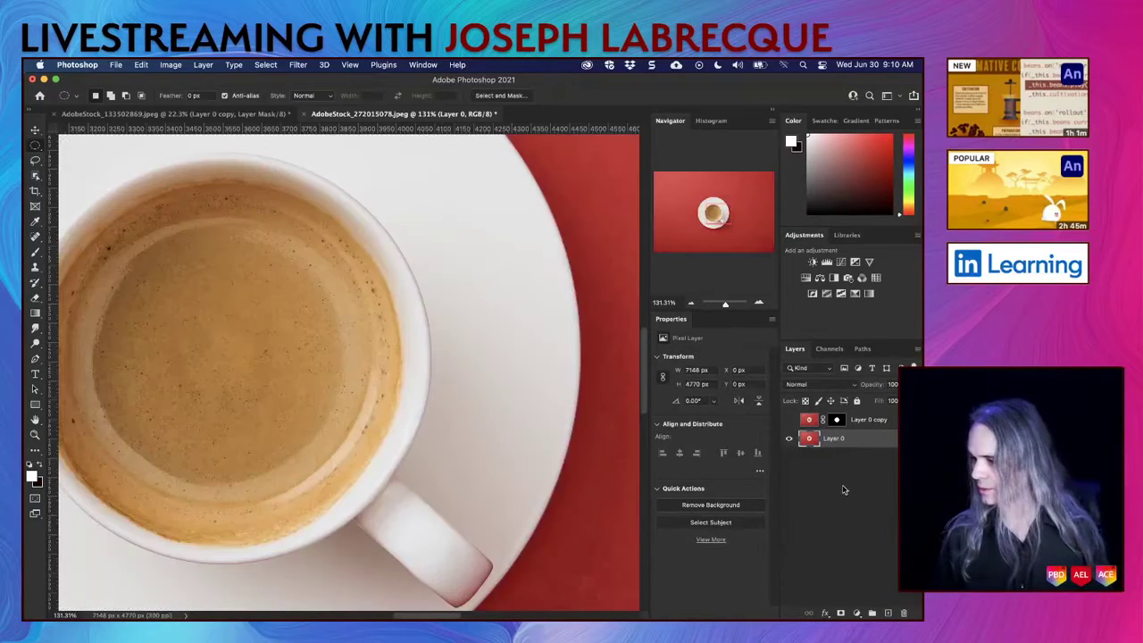
click(725, 506)
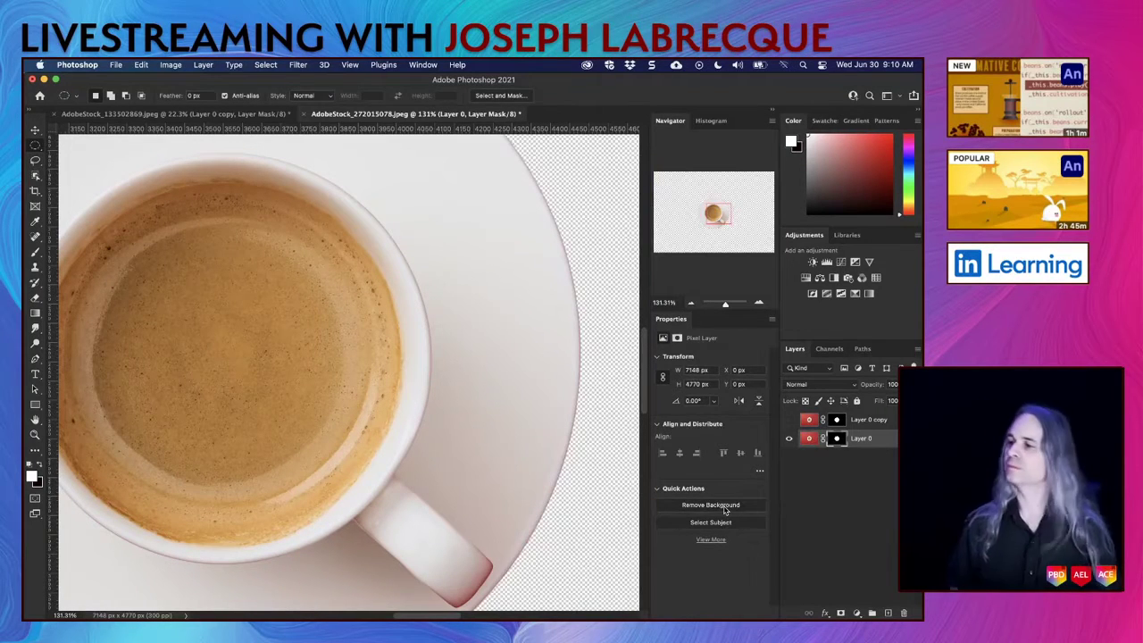
Step: Compare the saucer edge in the masks of Layer 0 and Layer 0 copy by toggling the layers' visibility
scroll(470, 444, left, 10)
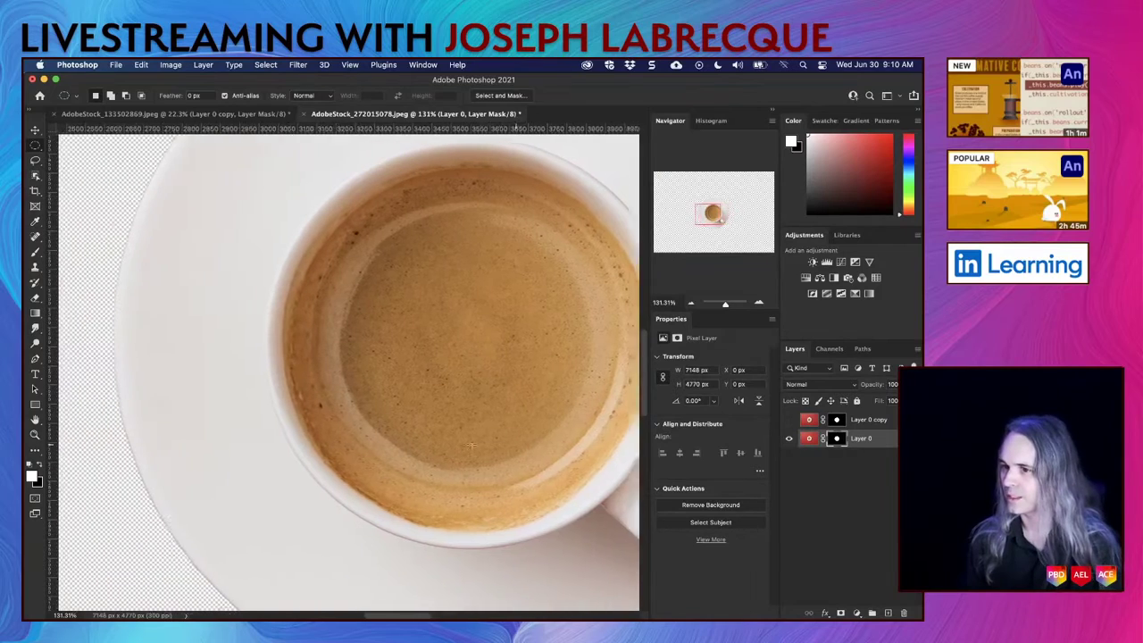
scroll(471, 444, up, 8)
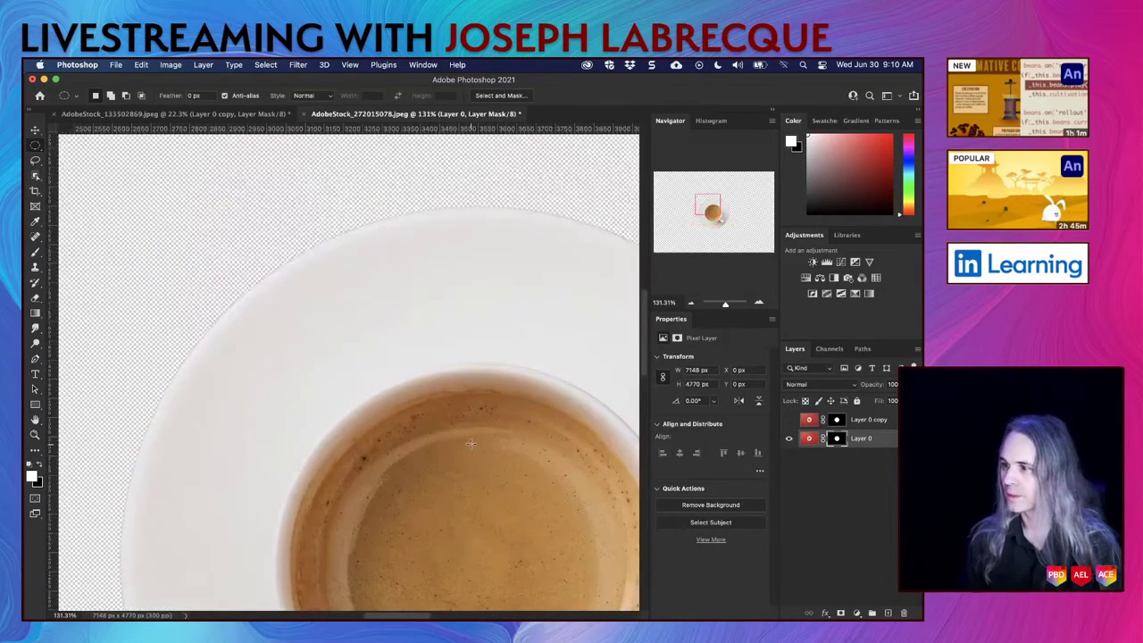
scroll(470, 444, right, 3)
scroll(471, 443, down, 2)
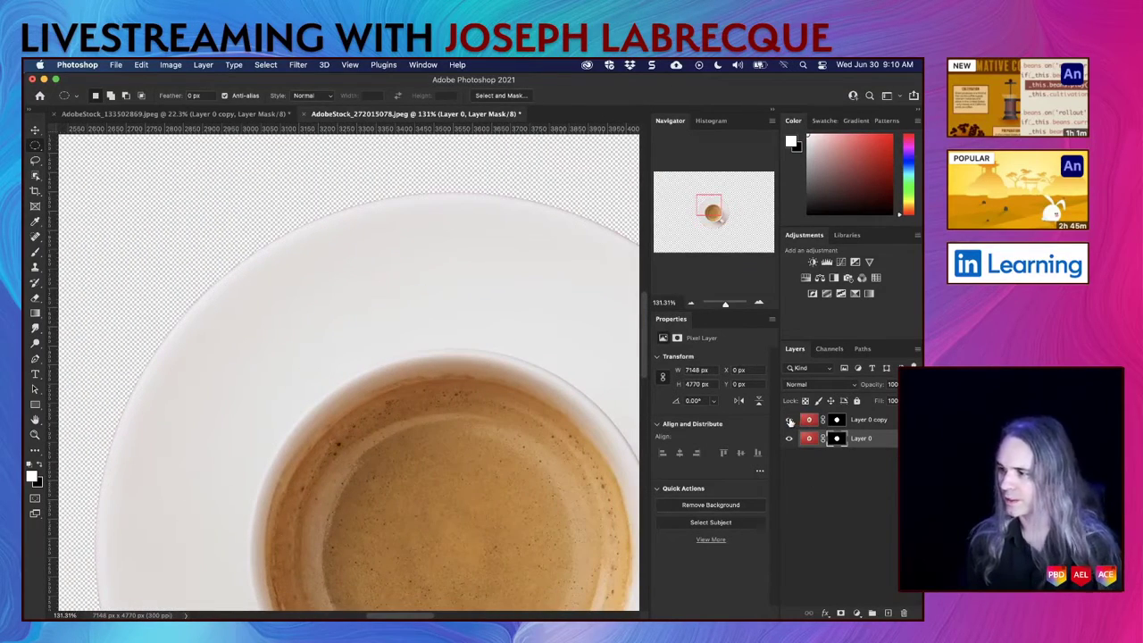
click(789, 438)
click(789, 438)
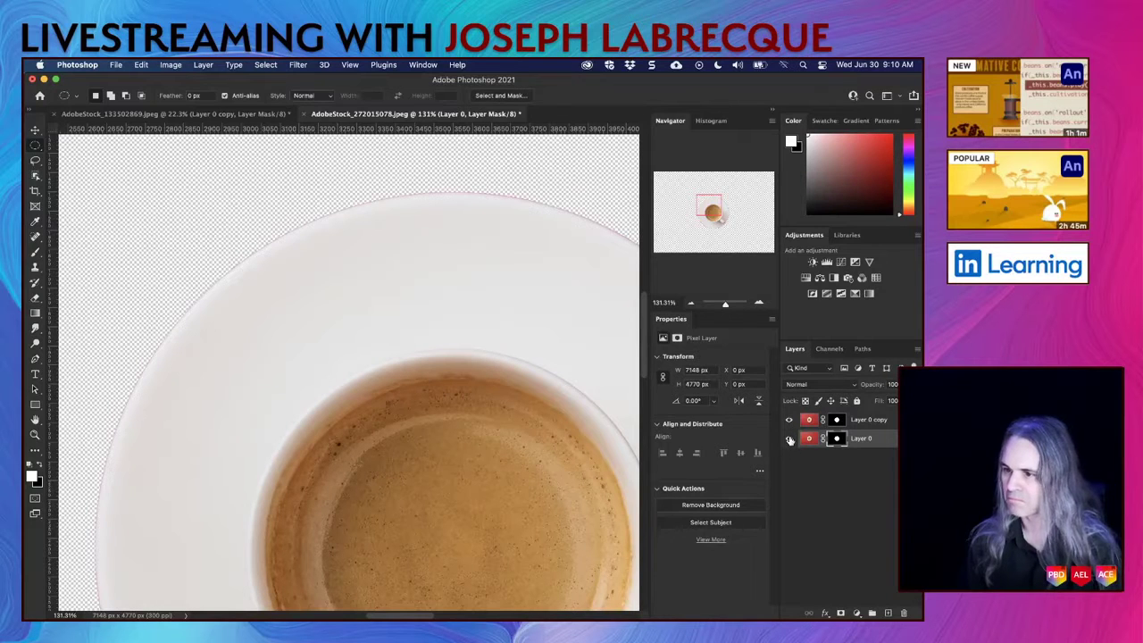
click(789, 419)
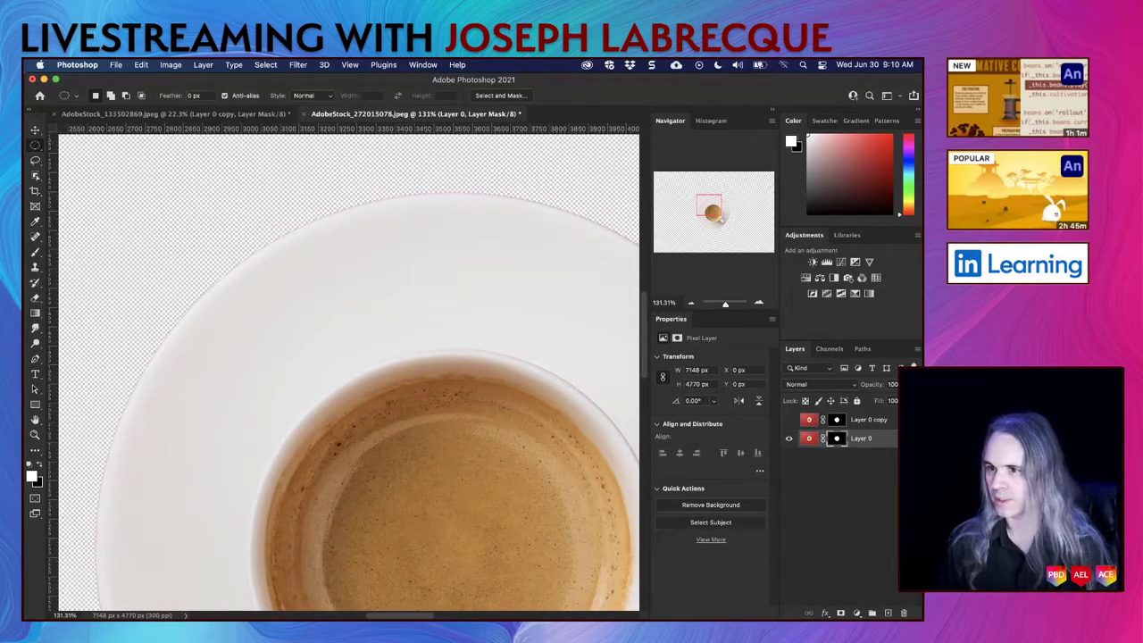
Step: Try pasting the copied cup artwork into ad.indd in InDesign, undo the paste, and return to Photoshop
click(35, 130)
scroll(338, 335, down, 3)
scroll(337, 335, right, 2)
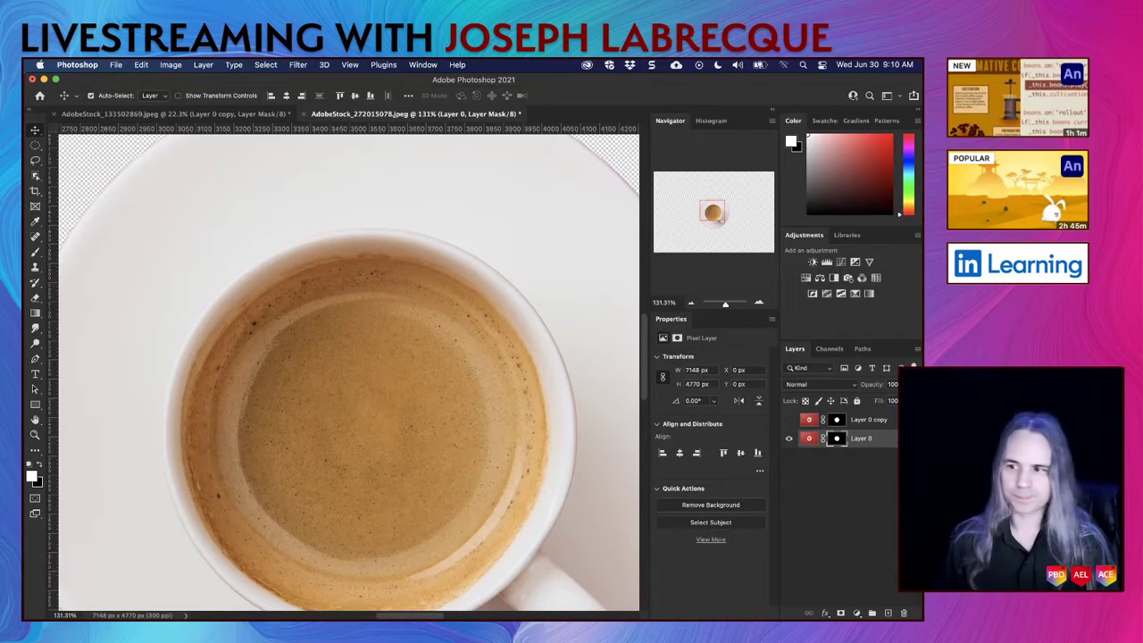
key(super+Tab)
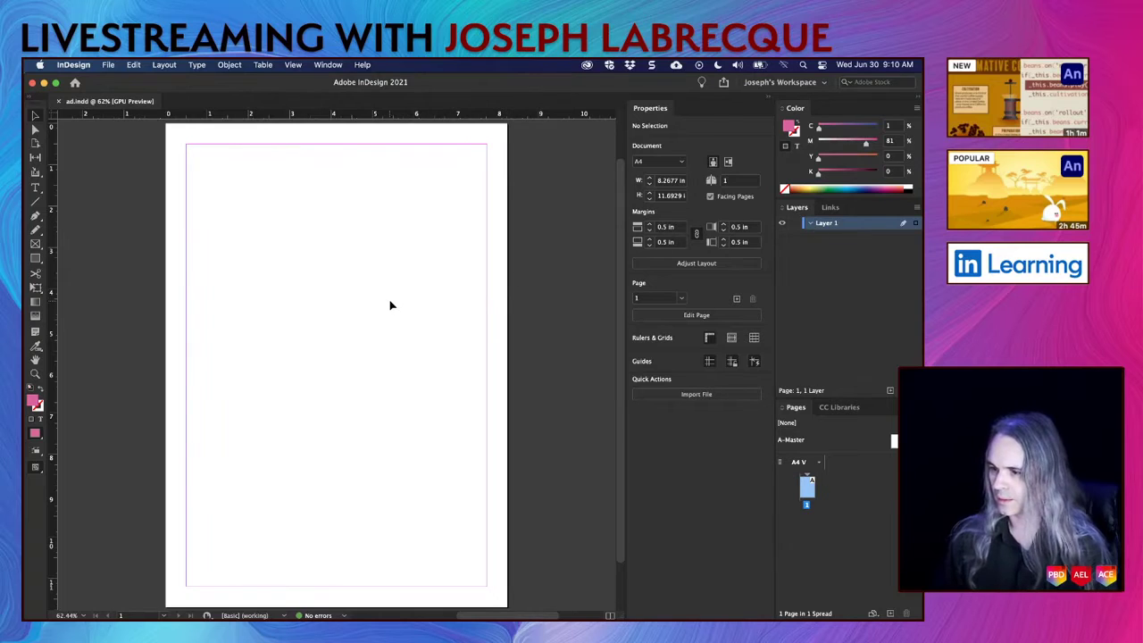
key(super+v)
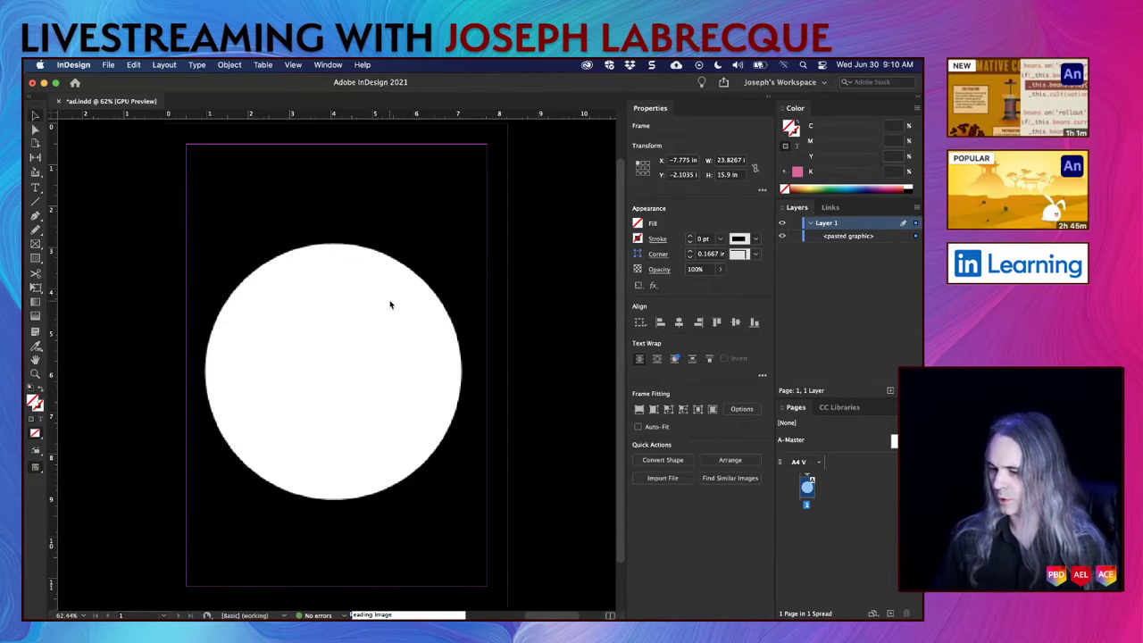
key(super+z)
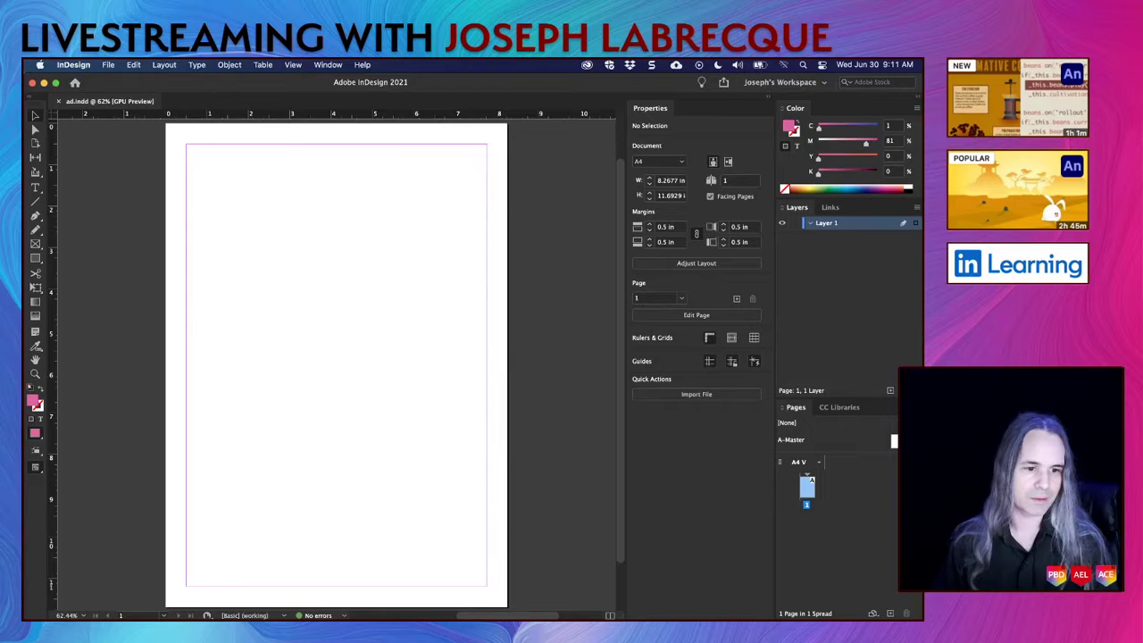
key(super+Tab)
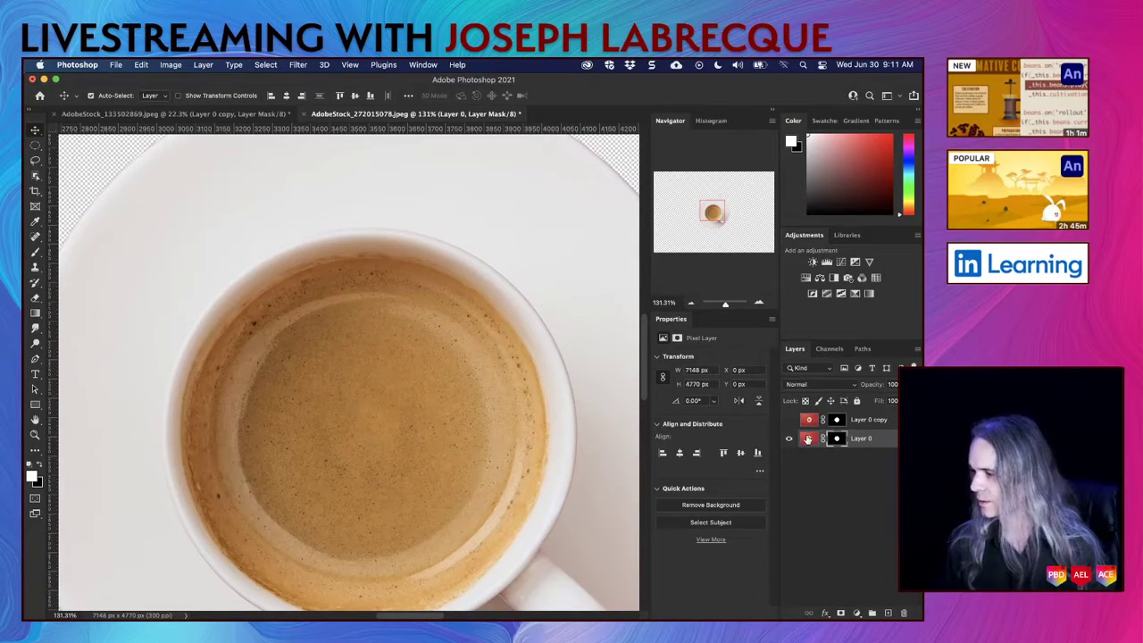
right_click(881, 442)
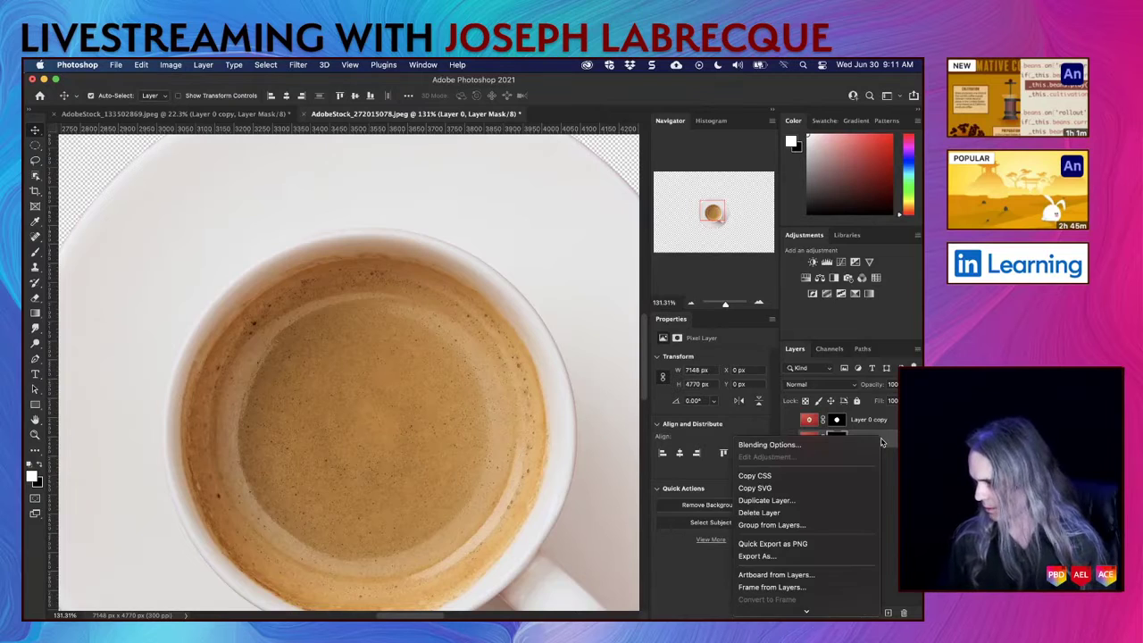
mouse_move(826, 610)
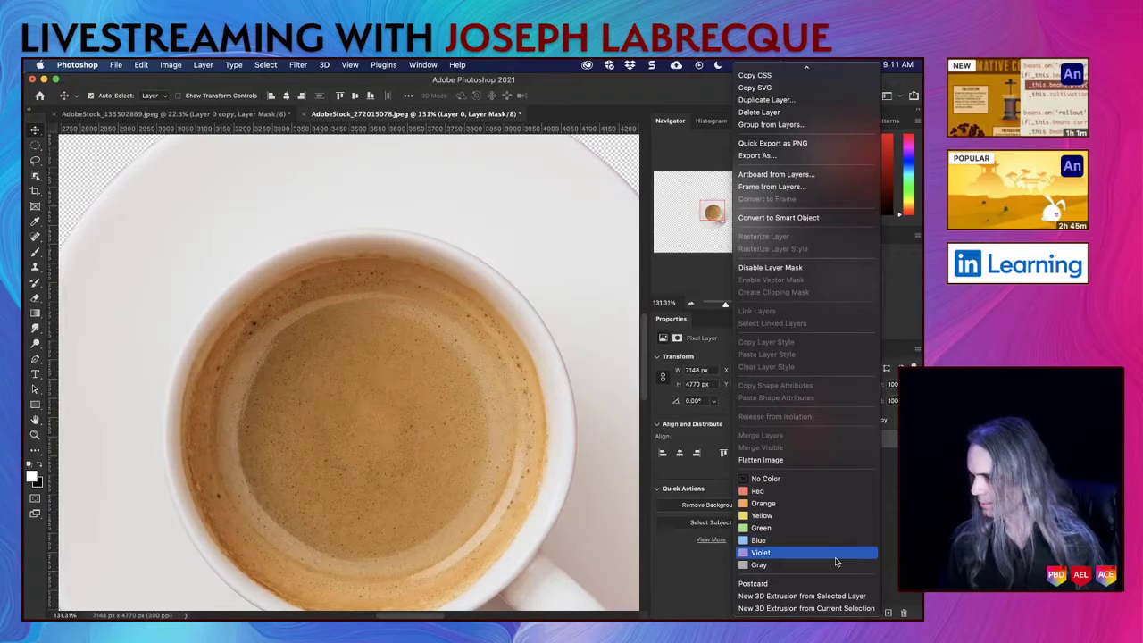
click(882, 438)
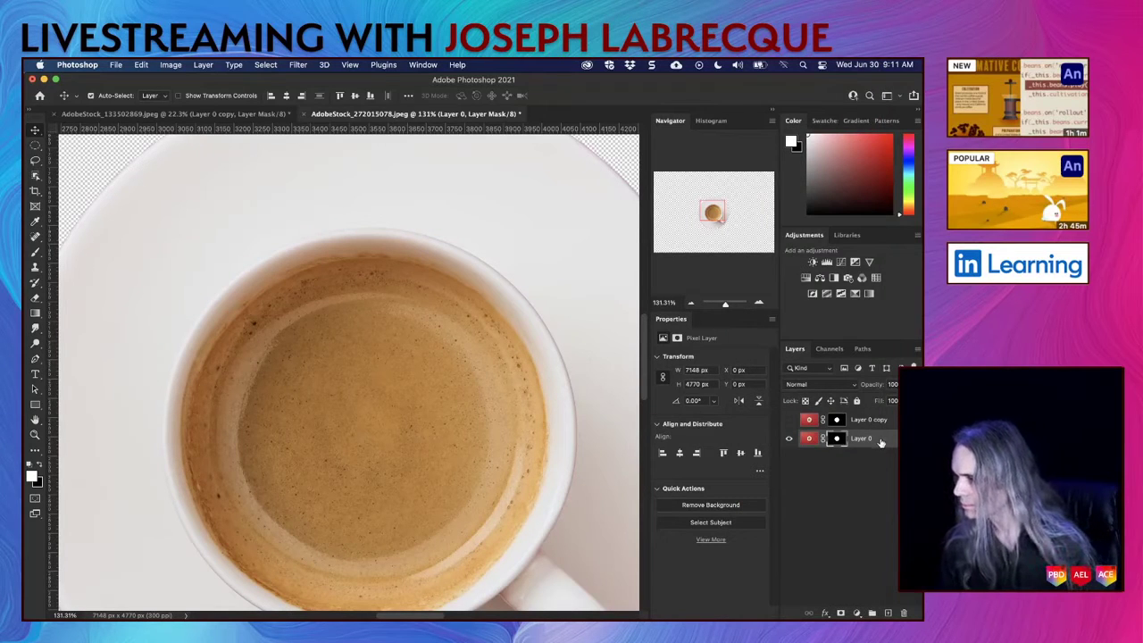
right_click(809, 442)
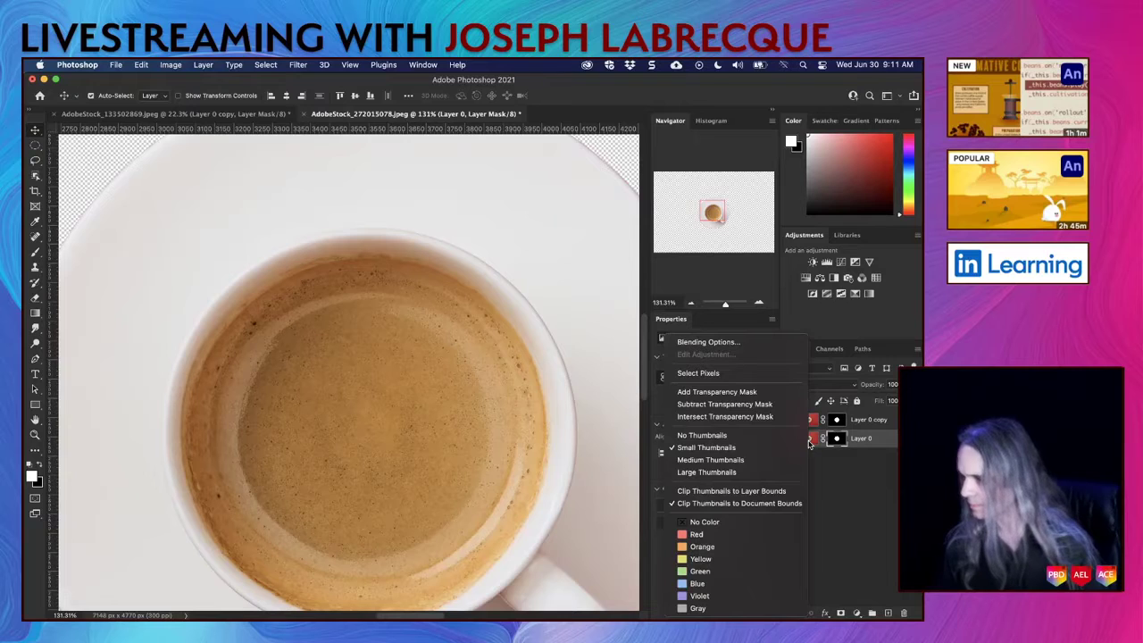
click(808, 442)
click(811, 439)
right_click(812, 438)
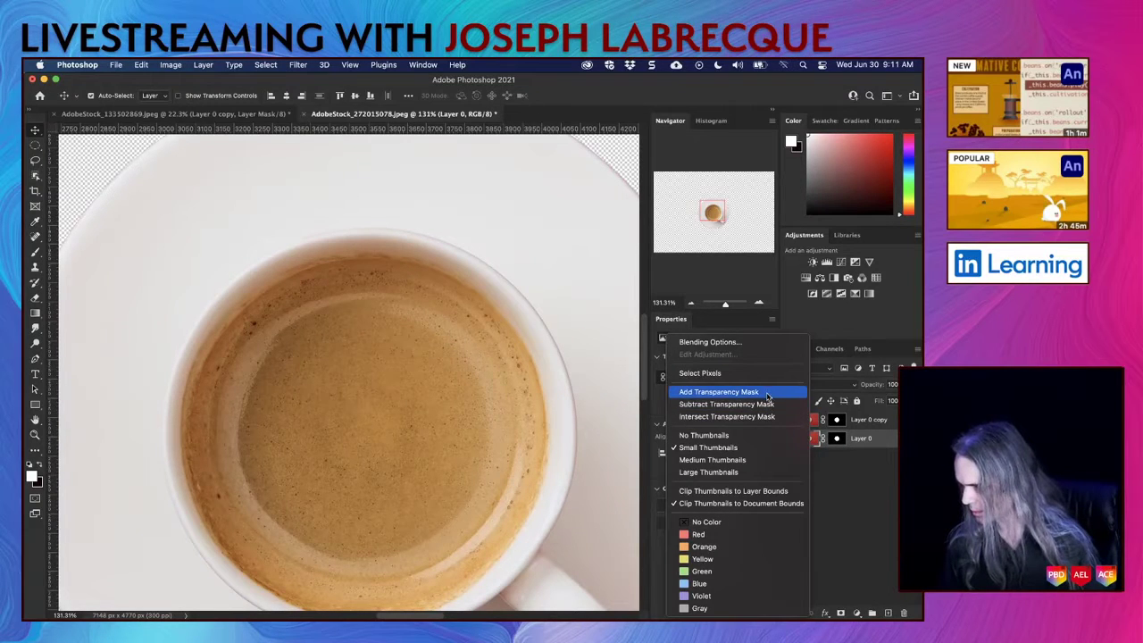
click(775, 493)
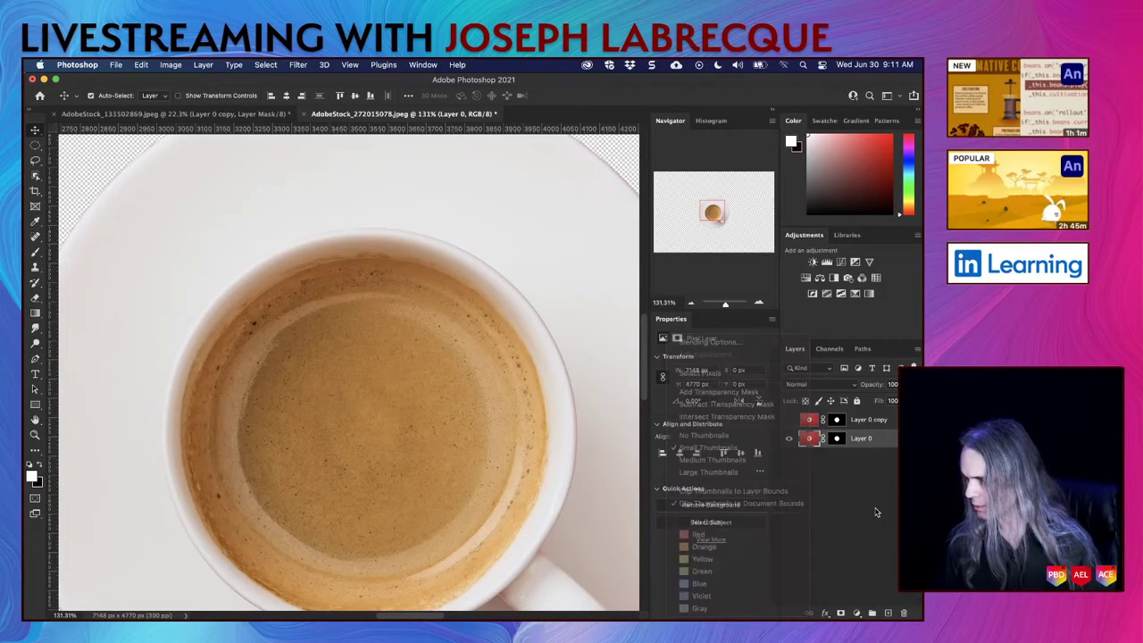
Step: Try flattening the image with the hidden layer discarded, and undo the flattening
right_click(892, 443)
scroll(847, 497, down, 5)
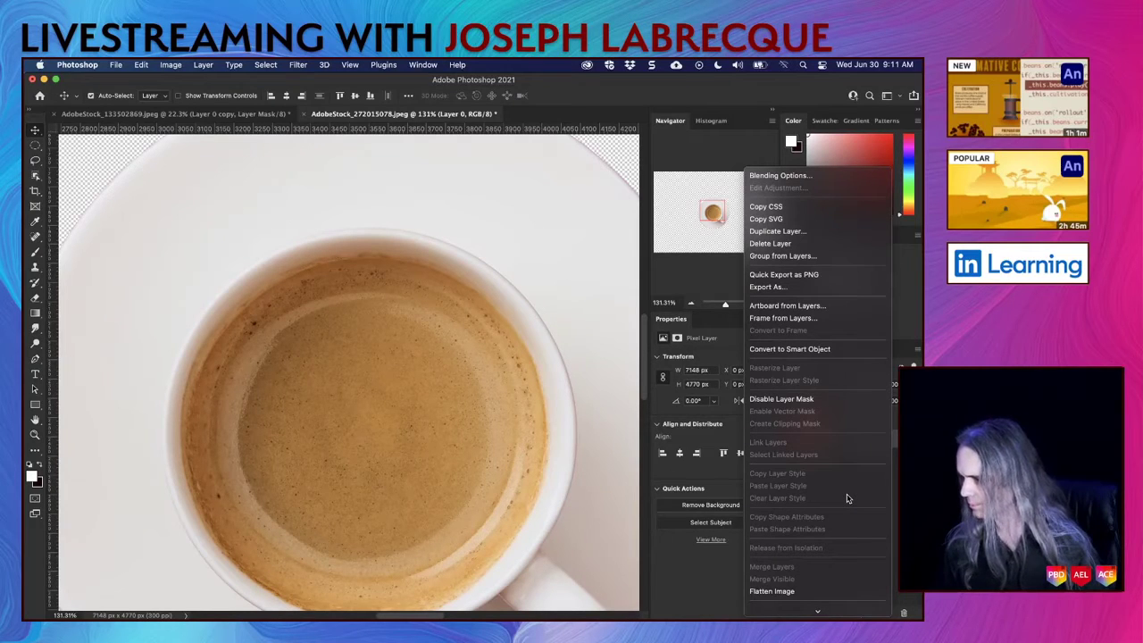
scroll(847, 498, down, 5)
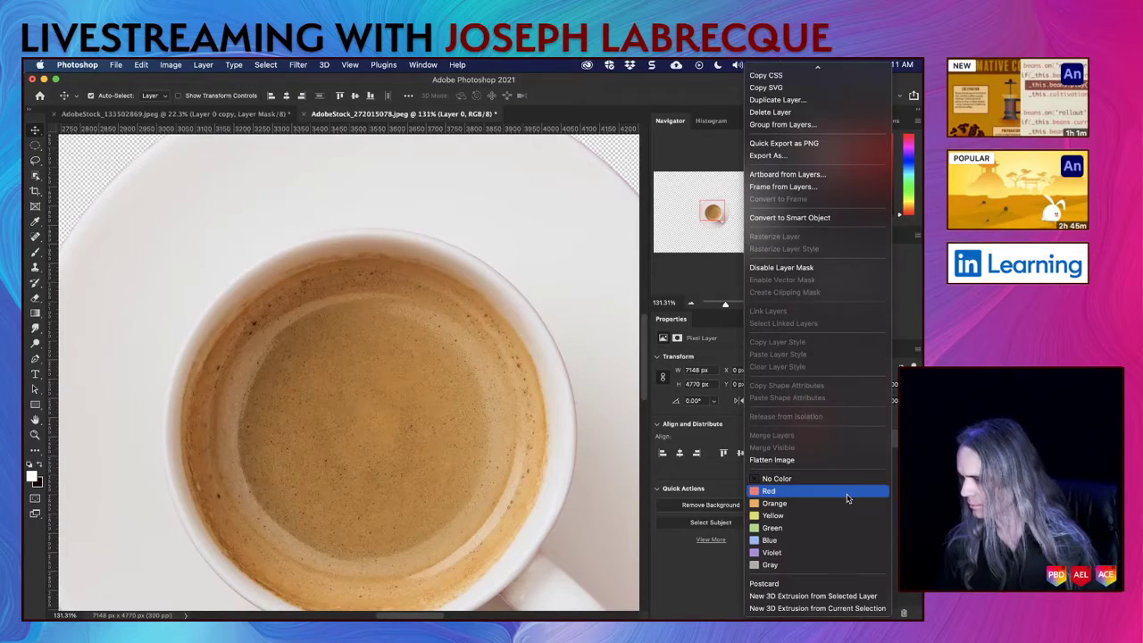
click(820, 461)
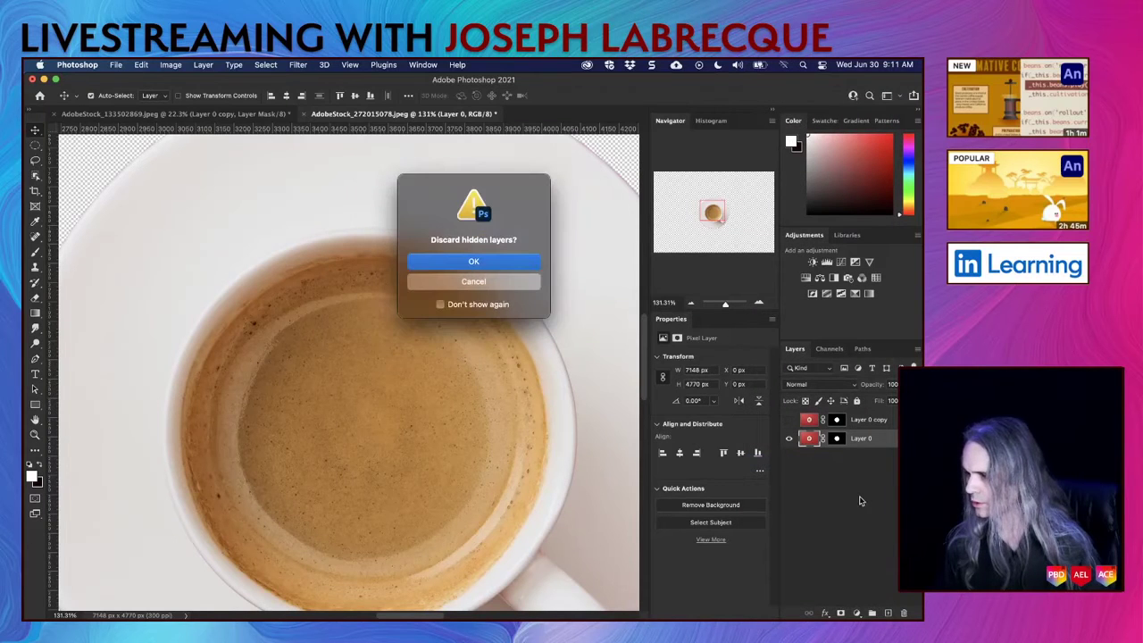
click(500, 261)
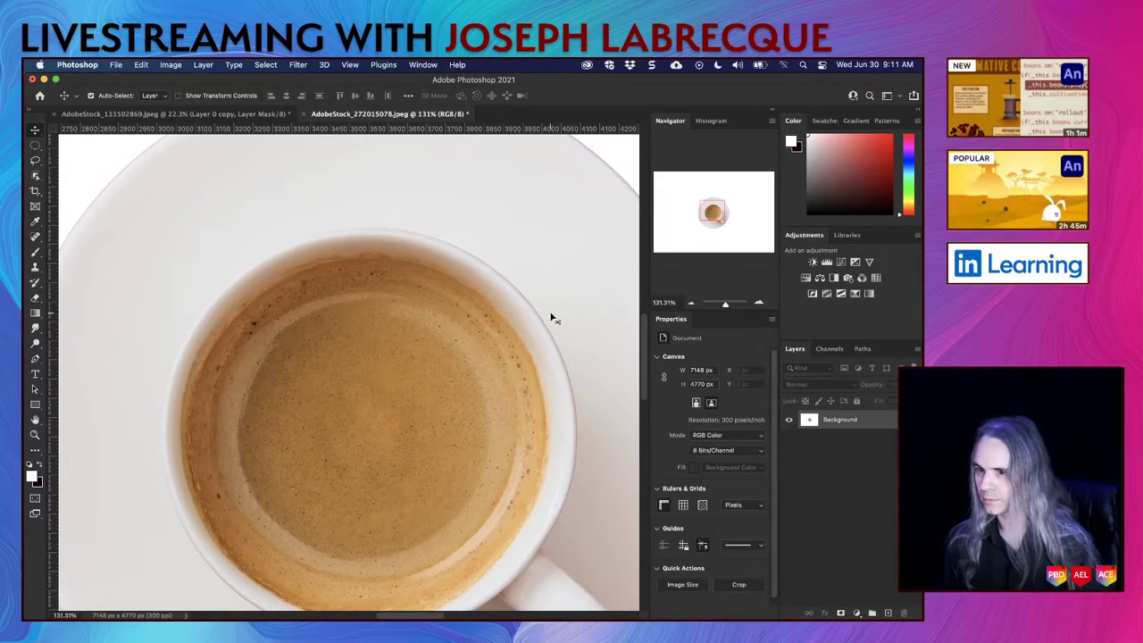
scroll(549, 321, down, 5)
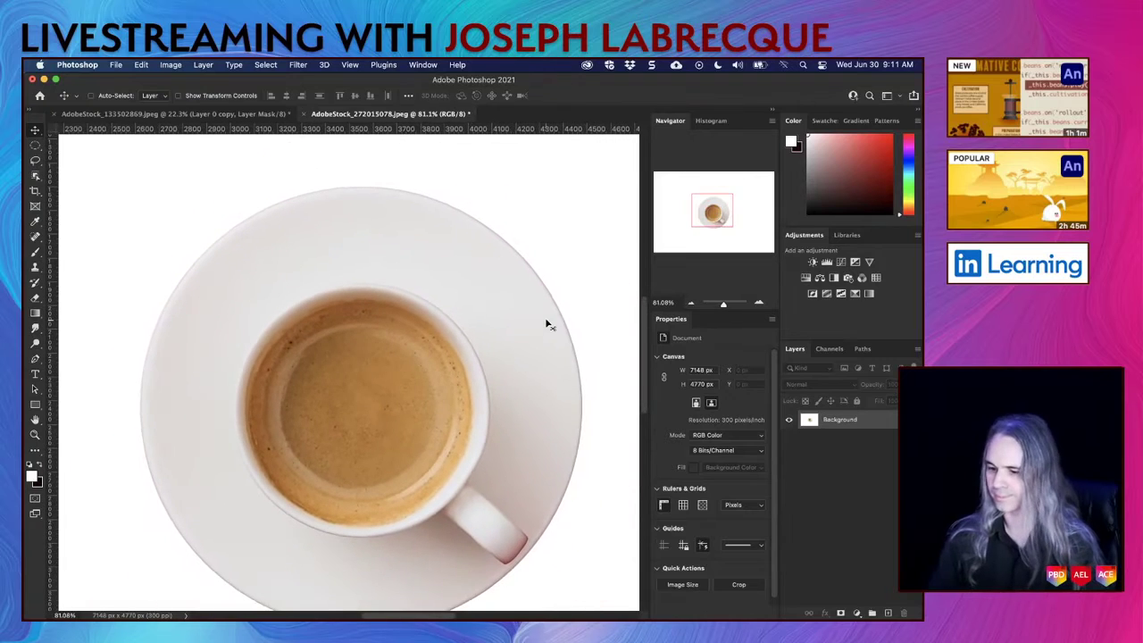
key(super+z)
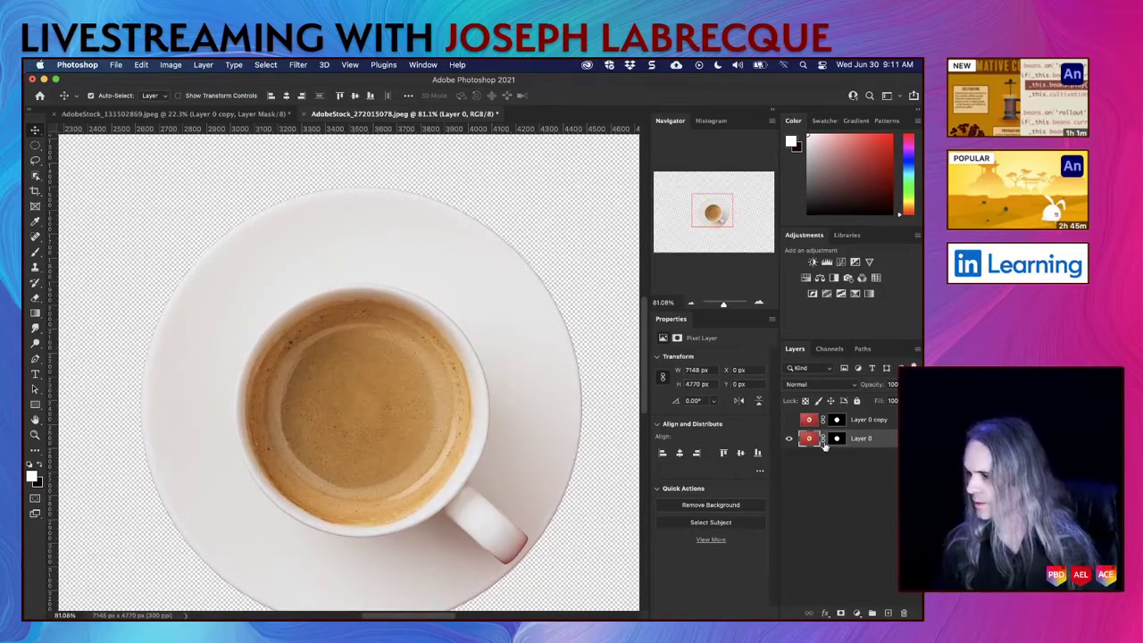
Step: Merge Layer 0 and Layer 0 copy into a single layer
shift+click(893, 420)
click(204, 65)
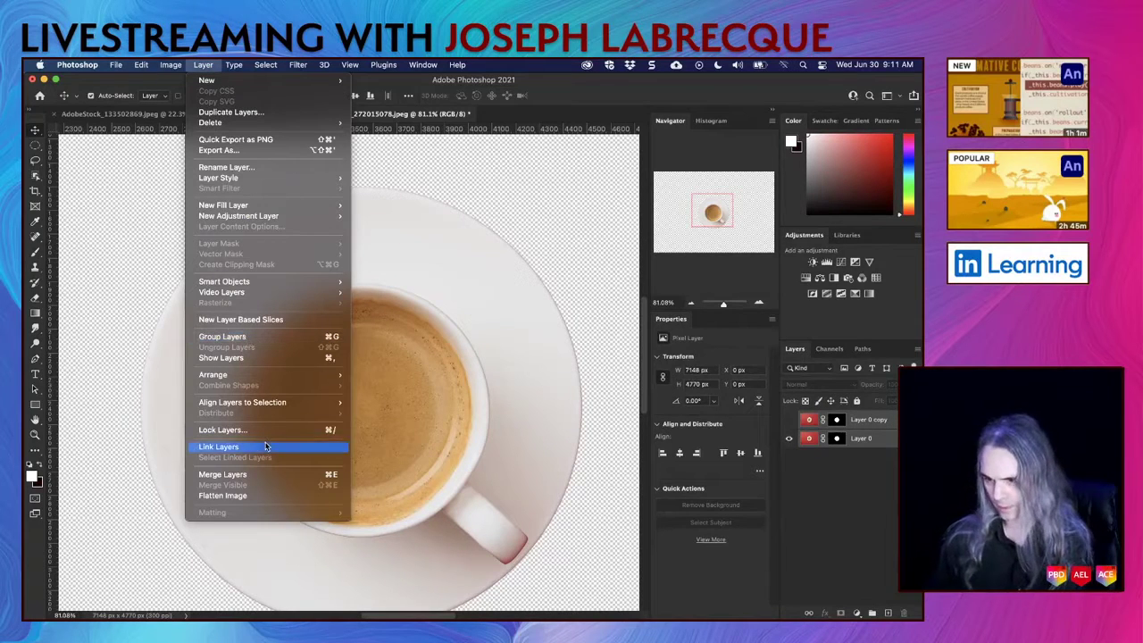
click(265, 475)
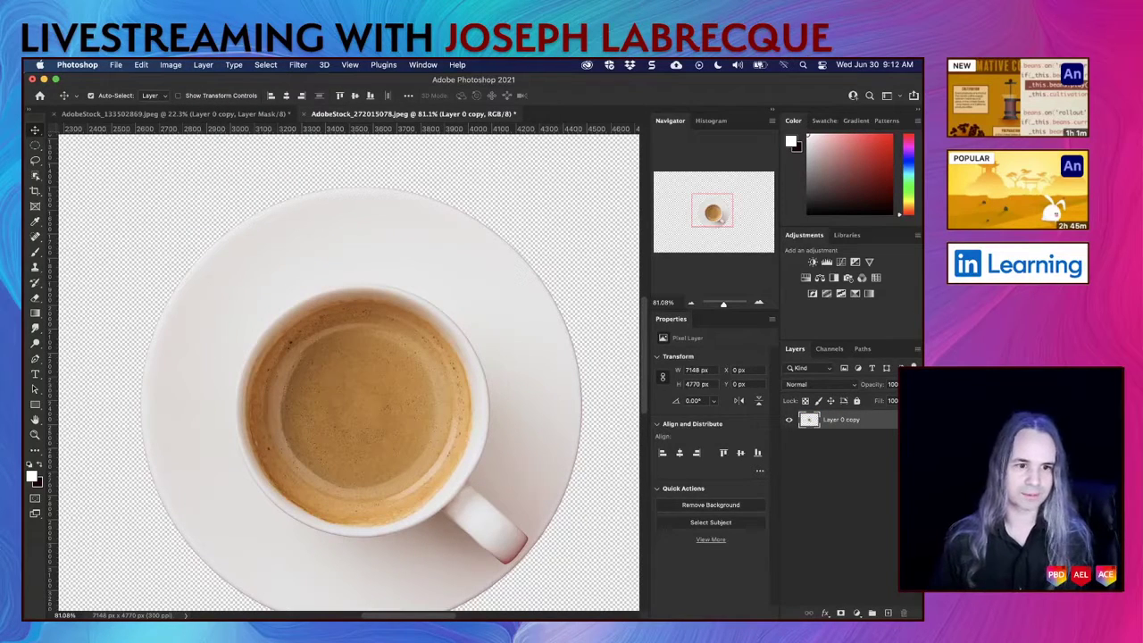
Step: Switch to AdobeStock_133502869.jpeg and examine the commands available for Layer 0 copy and its layer mask
click(249, 116)
right_click(838, 419)
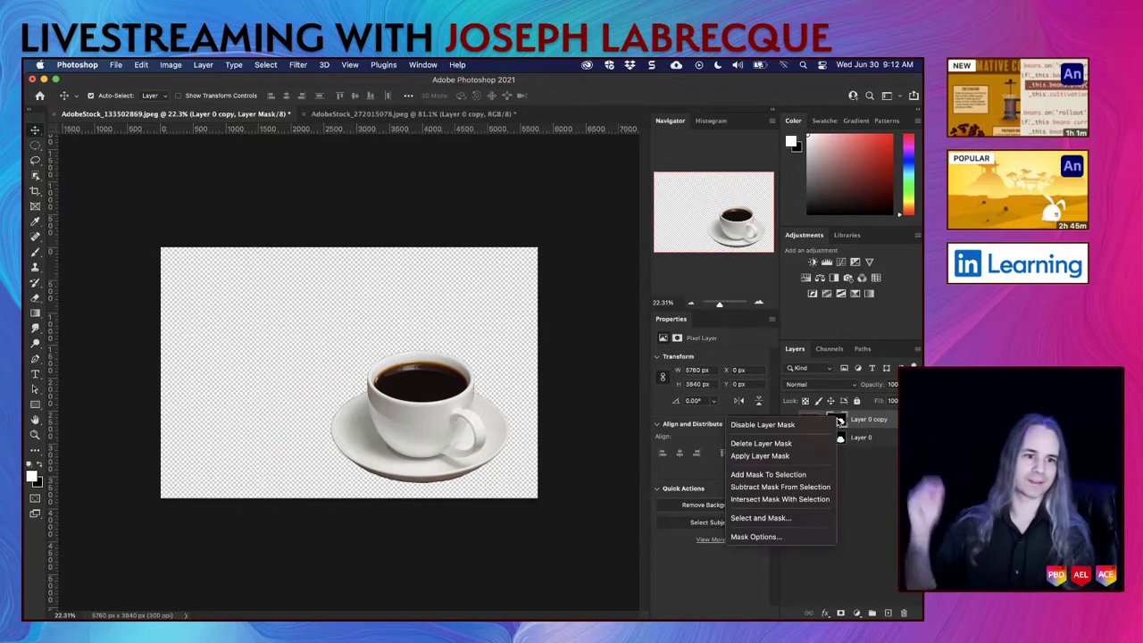
click(875, 475)
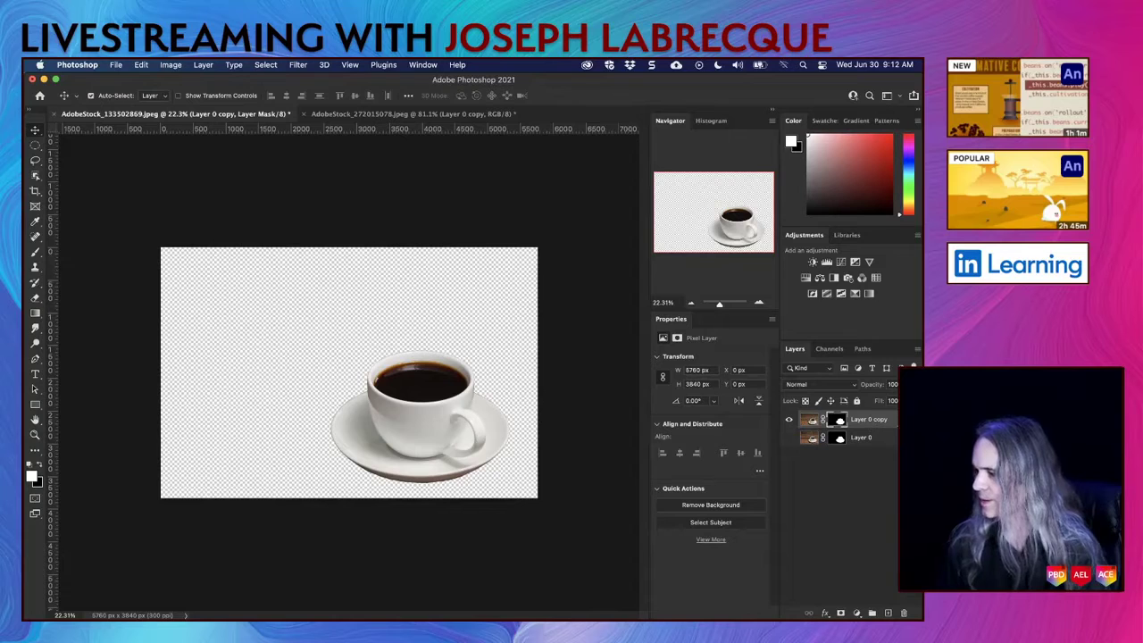
right_click(896, 425)
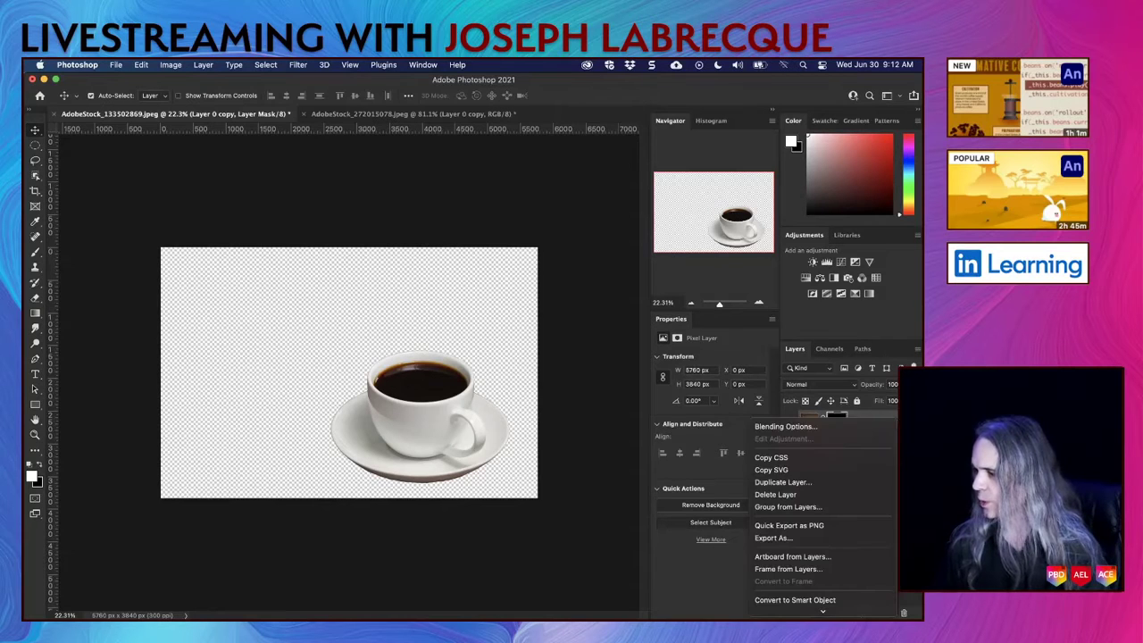
key(Escape)
right_click(838, 419)
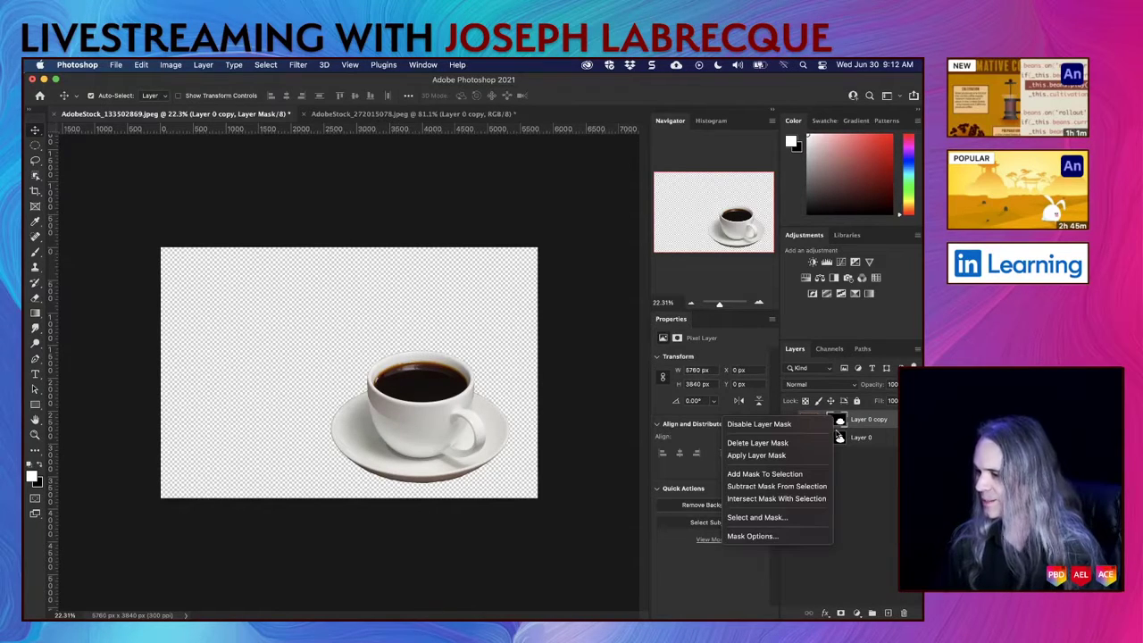
key(Escape)
right_click(811, 427)
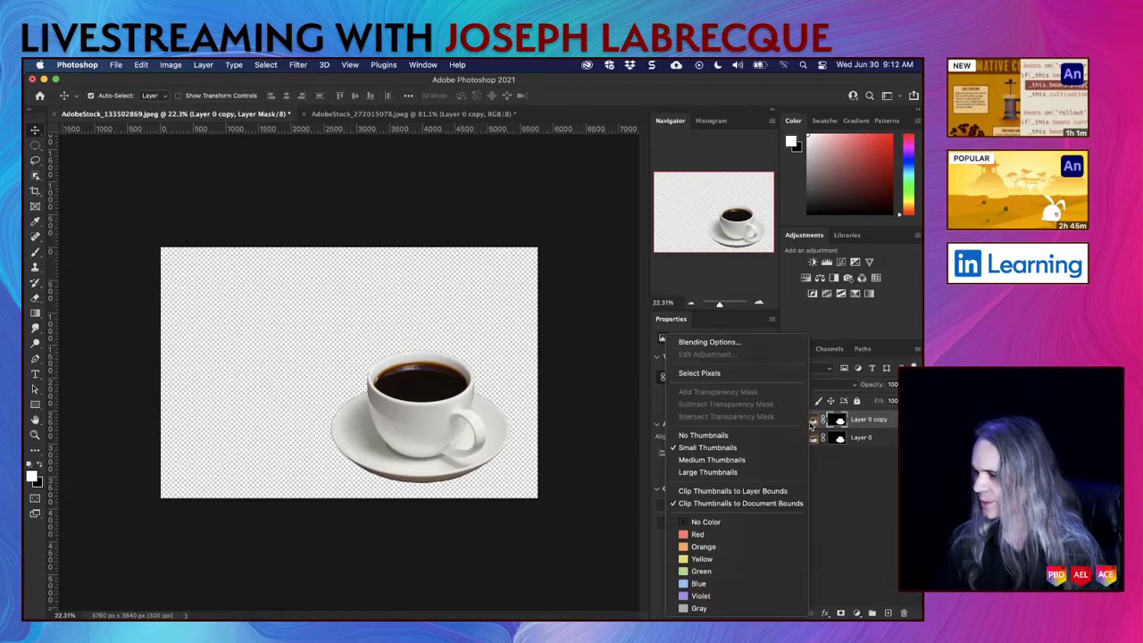
key(Escape)
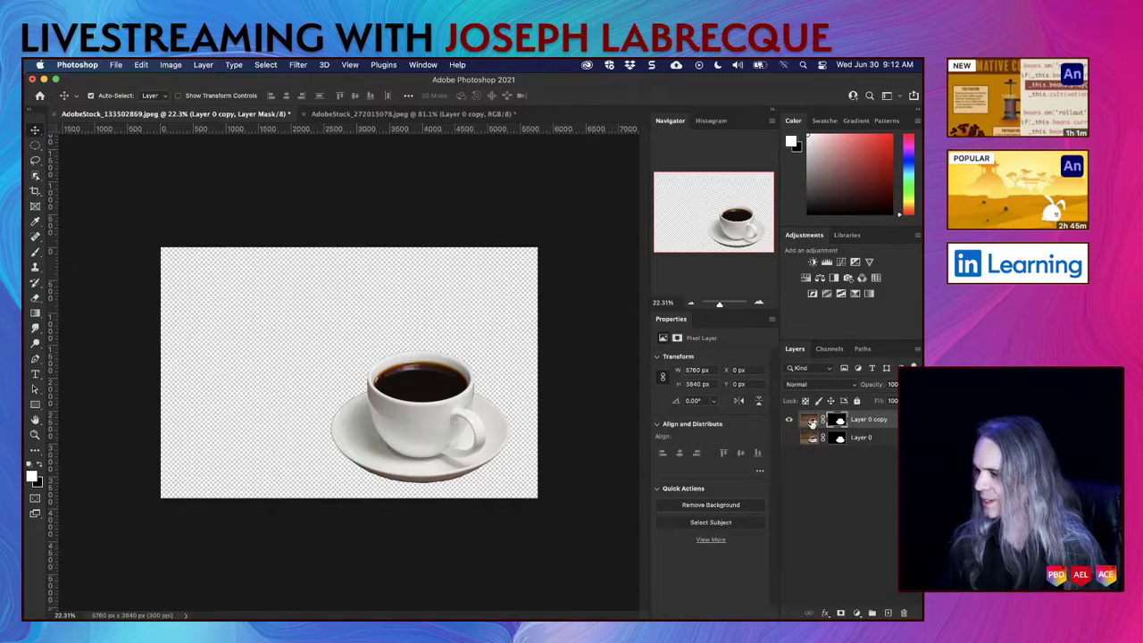
Step: Apply the layer mask of Layer 0 copy permanently to its pixels
right_click(812, 424)
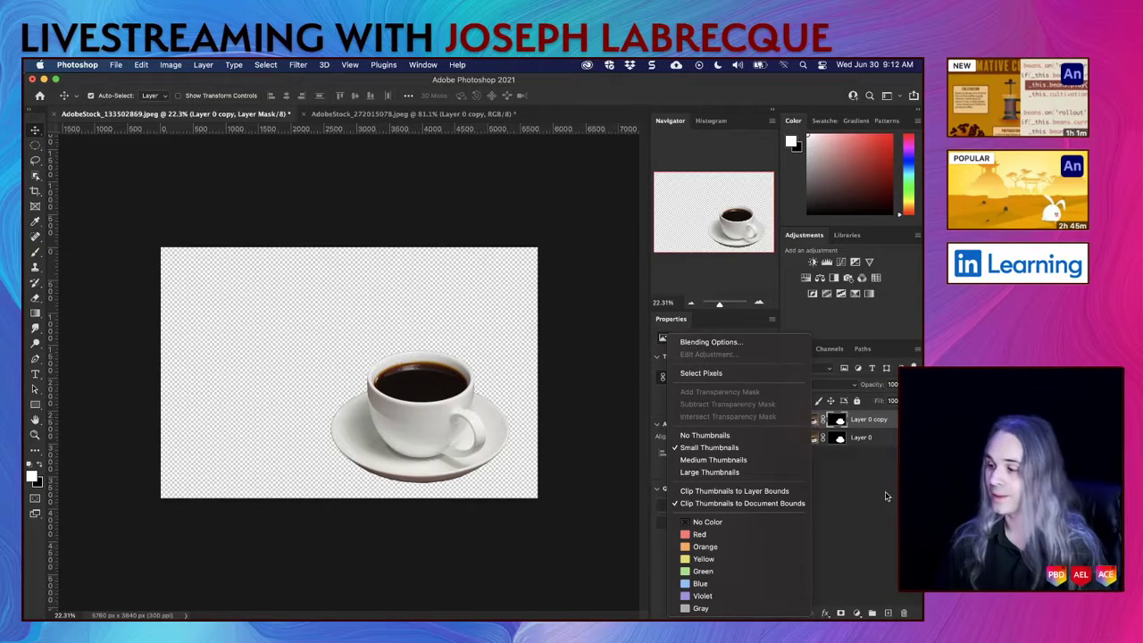
key(Escape)
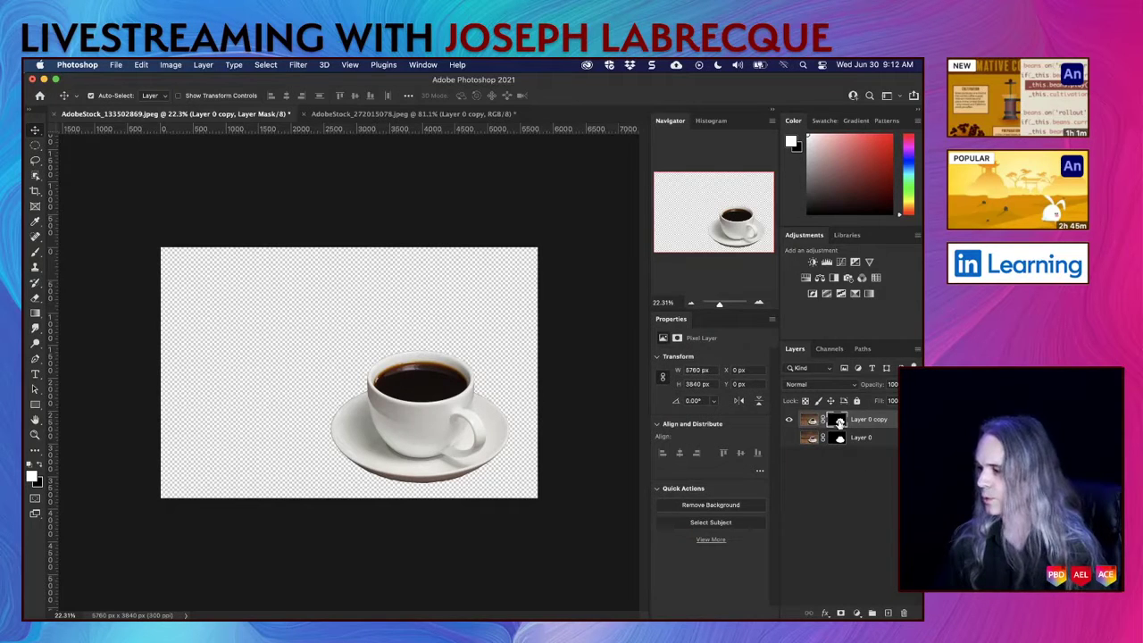
right_click(839, 423)
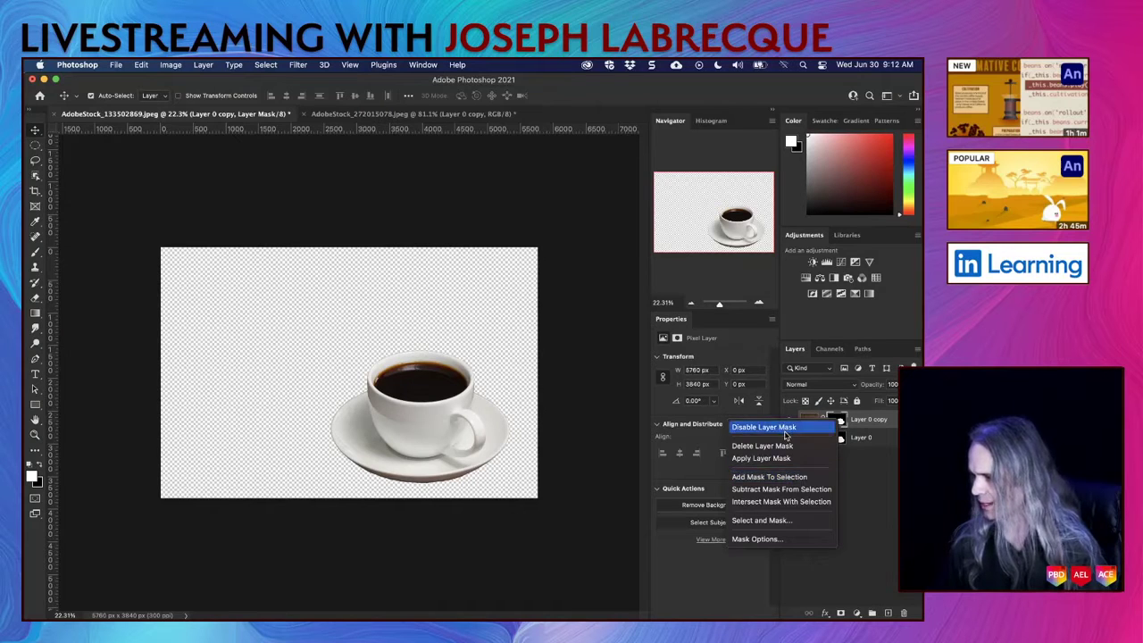
click(795, 458)
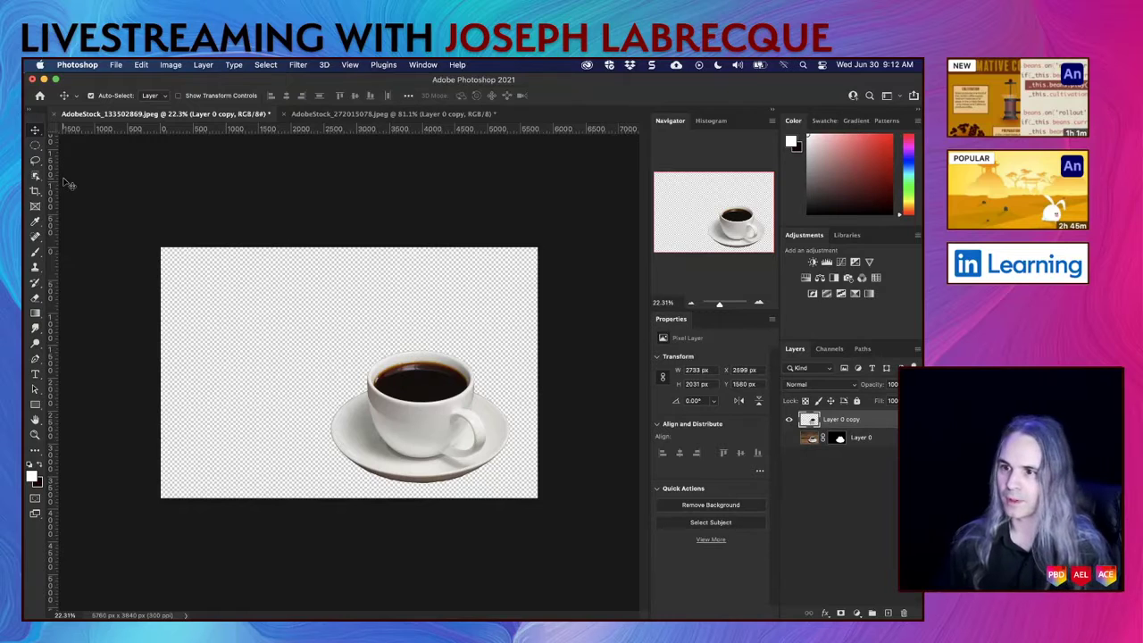
Step: Copy the whole canvas with the black-coffee cup and paste it into ad.indd in InDesign
click(181, 203)
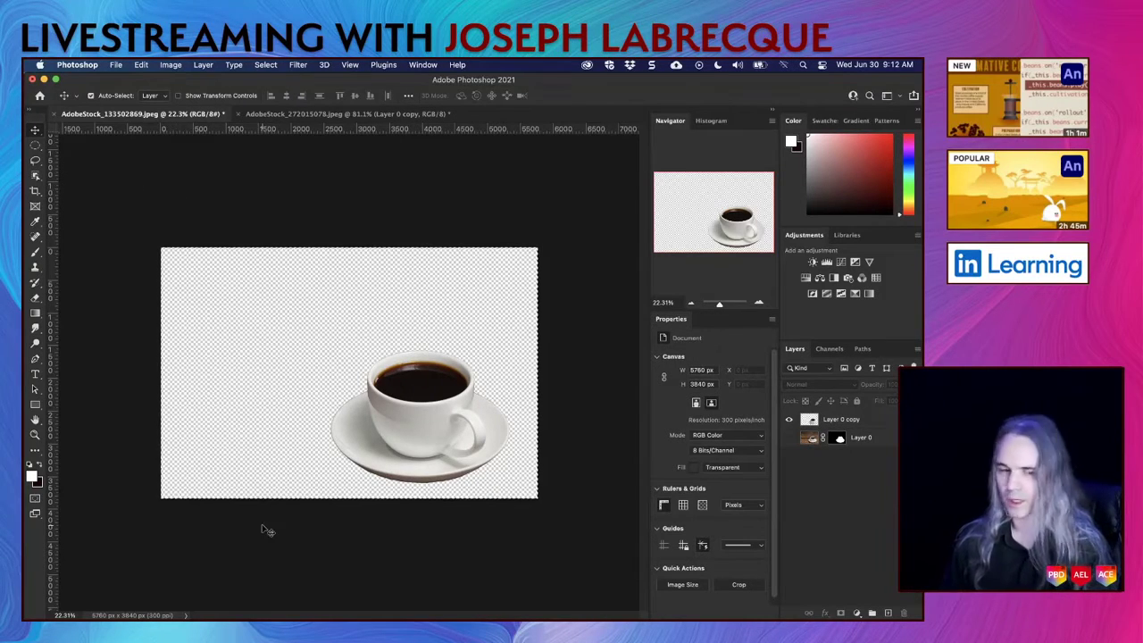
key(super+a)
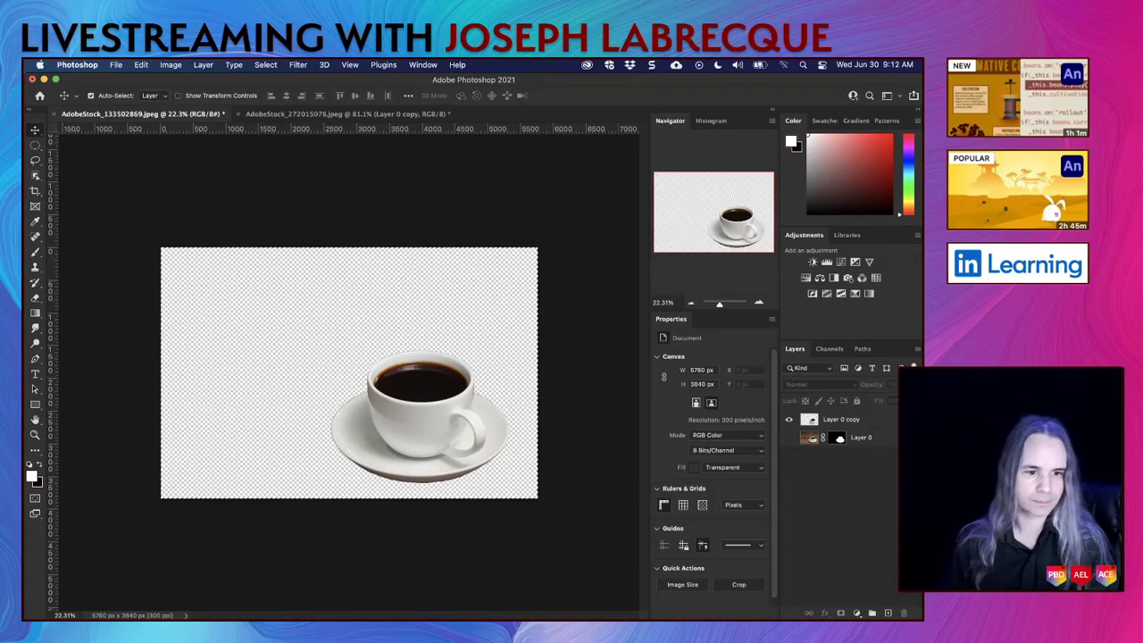
key(super+Tab)
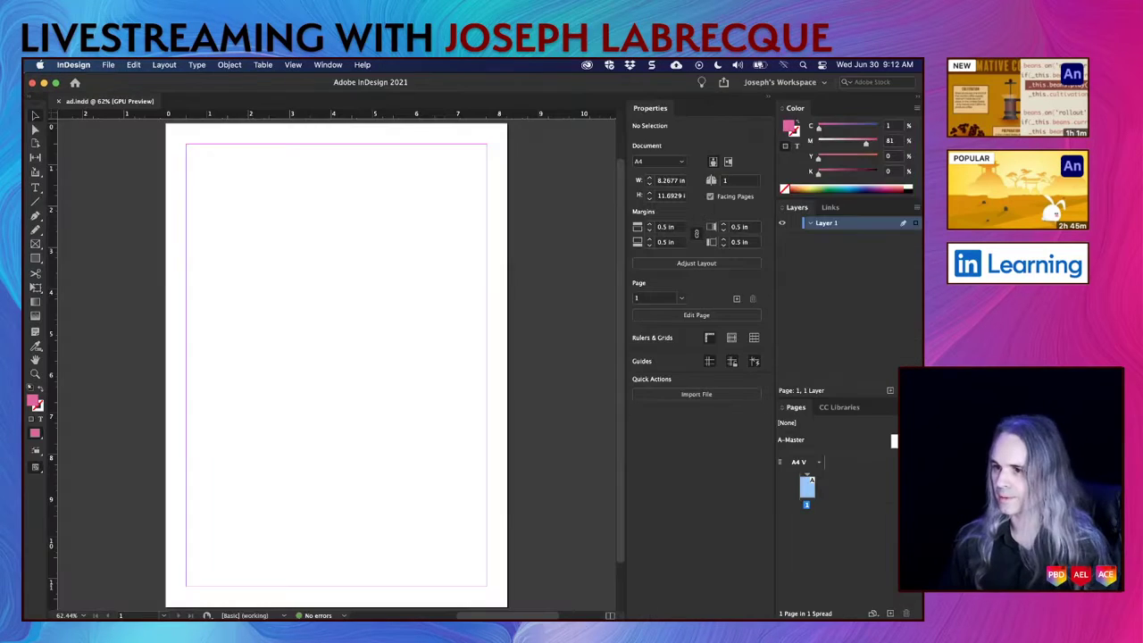
key(super+v)
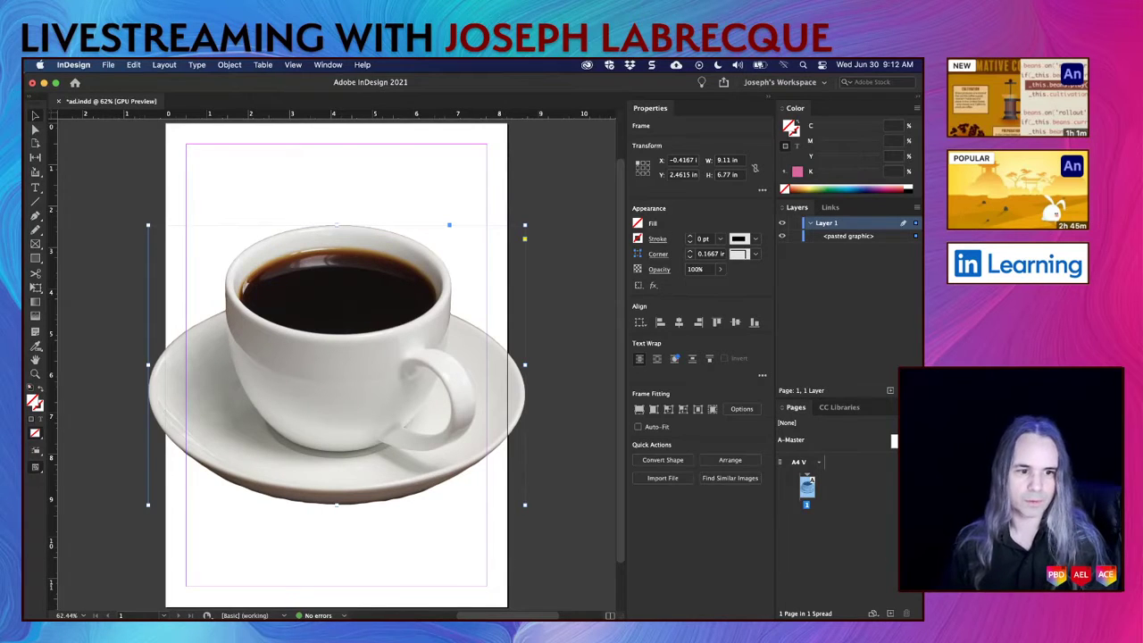
Step: Copy the top-view espresso cup from AdobeStock_272015078.jpeg in Photoshop and paste it into ad.indd in InDesign
key(super+Tab)
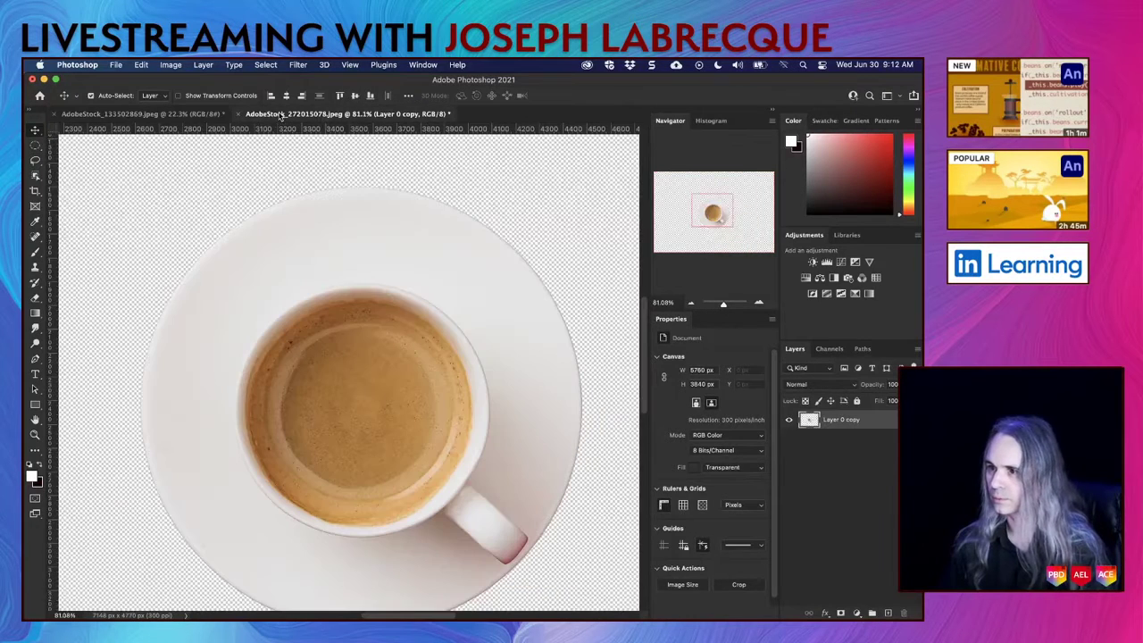
click(278, 113)
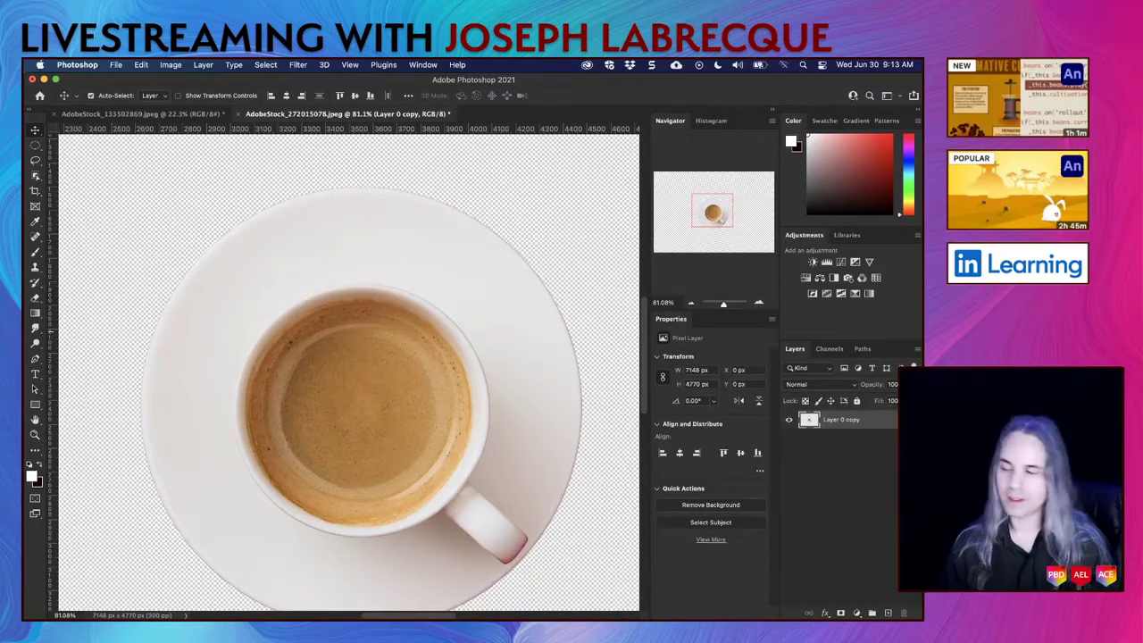
key(super+Tab)
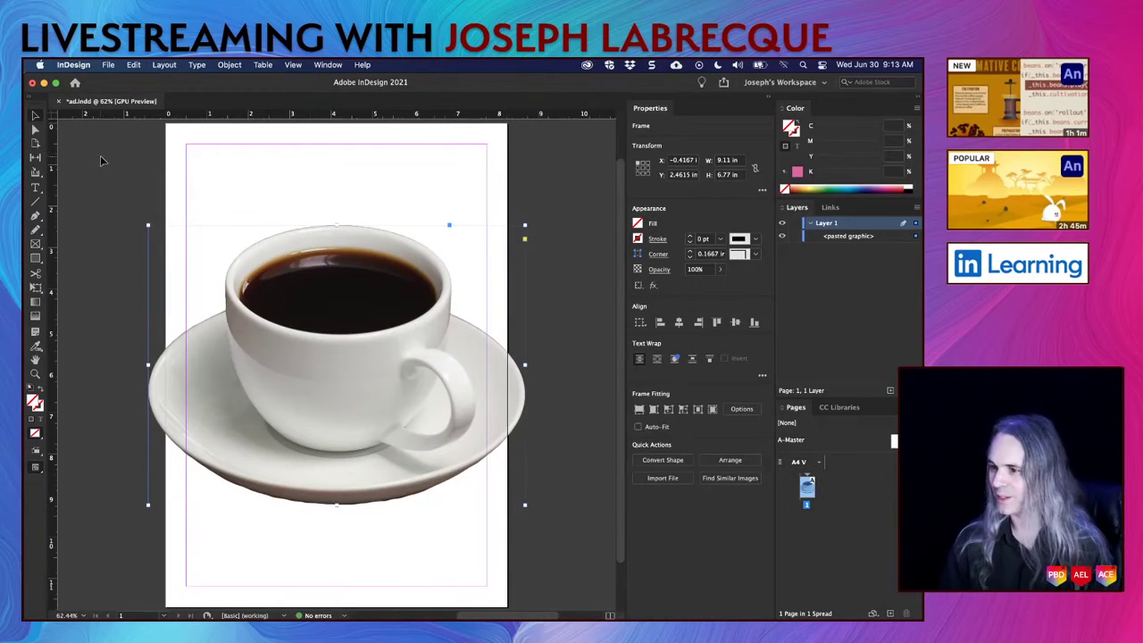
key(super+v)
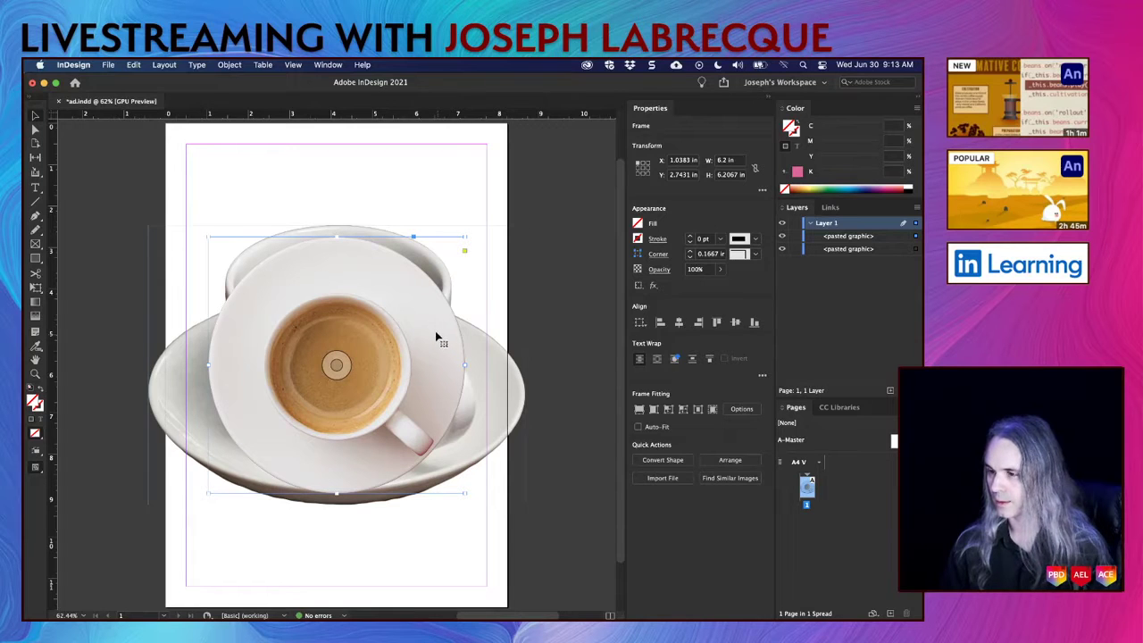
Step: Move the espresso cup to X 0.175 in, Y 5.4862 in and the black-coffee cup to X 0.42 in, Y 0.5865 in, and hide both graphics
click(871, 237)
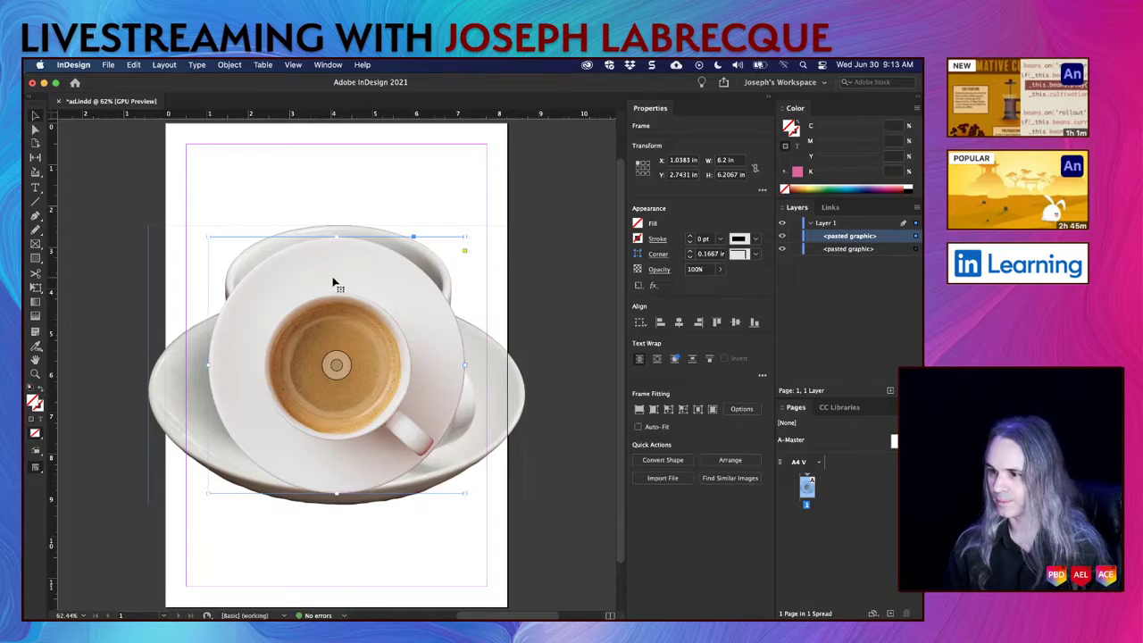
drag(334, 285, 296, 394)
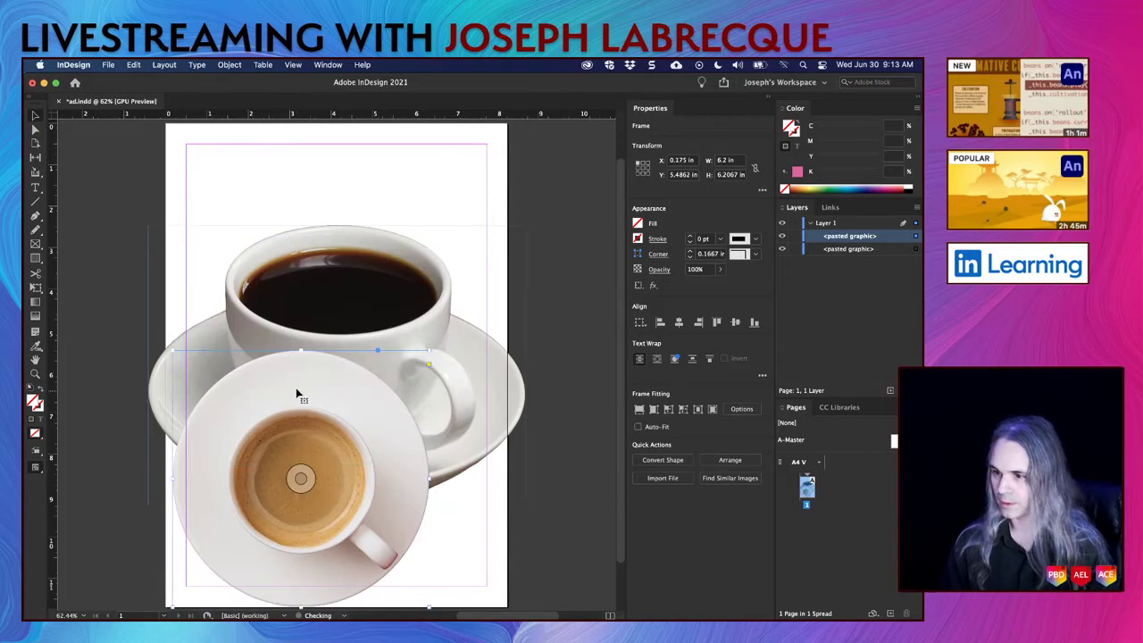
click(420, 302)
drag(438, 316, 473, 239)
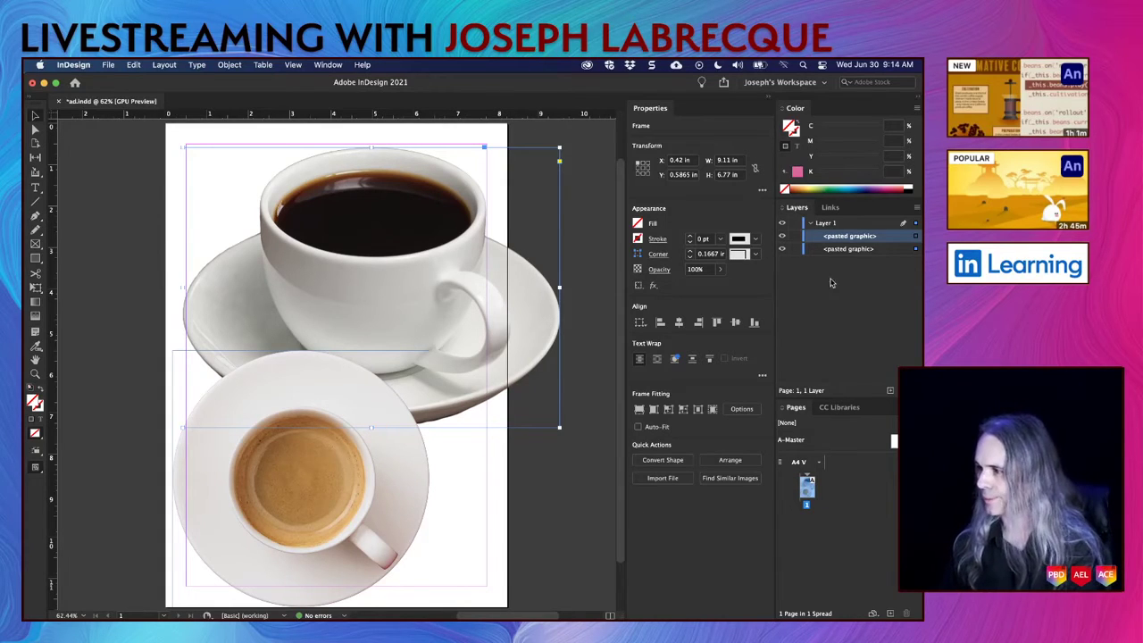
click(782, 248)
click(782, 236)
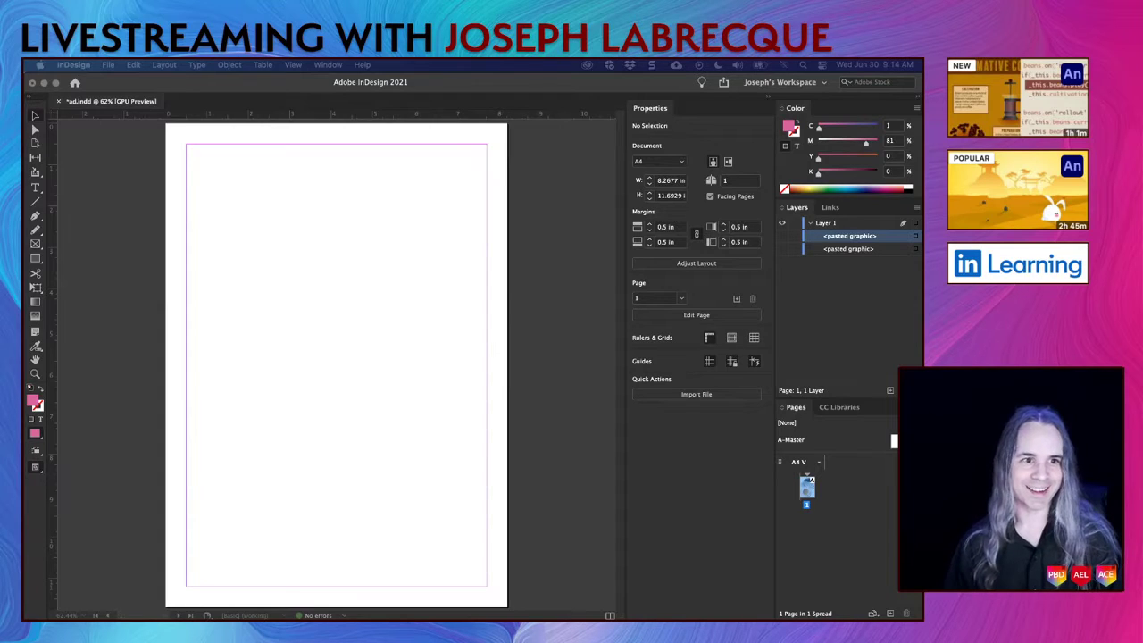
Step: Bring the Adobe Fonts page in Chrome in front of InDesign and browse the catalogue of font families
drag(0, 156, 487, 102)
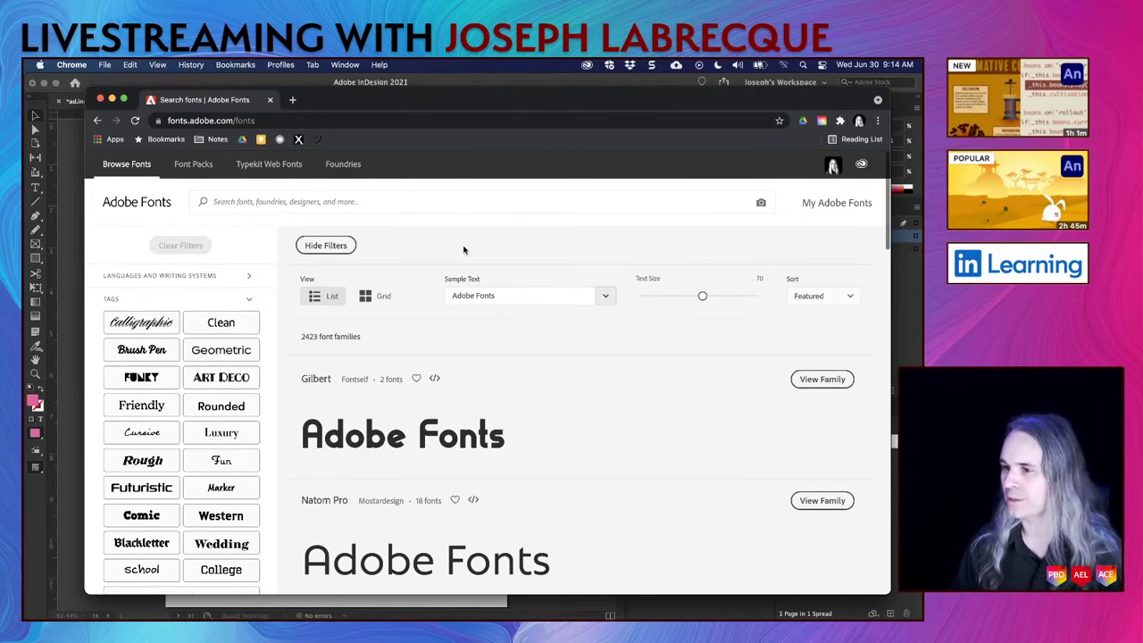
scroll(710, 424, down, 5)
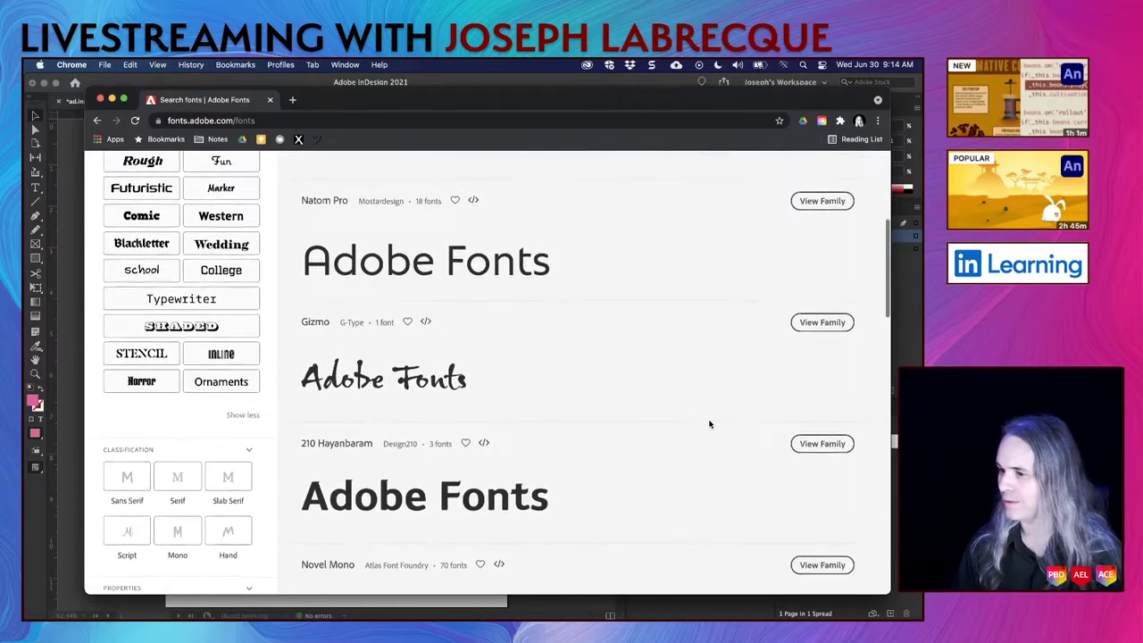
scroll(710, 424, up, 5)
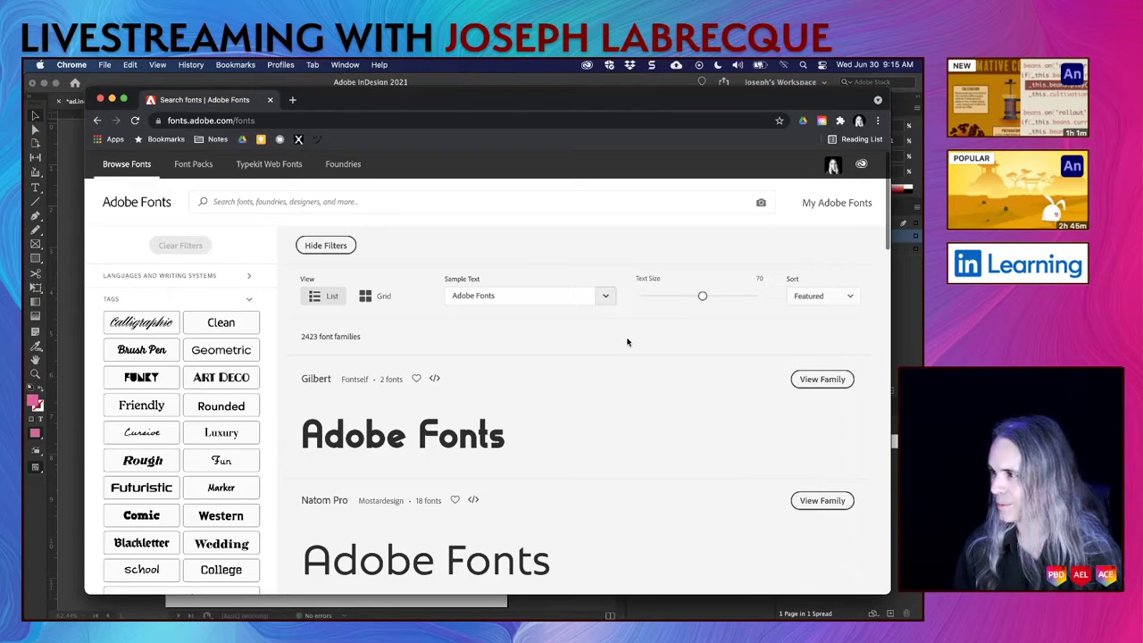
scroll(627, 342, down, 3)
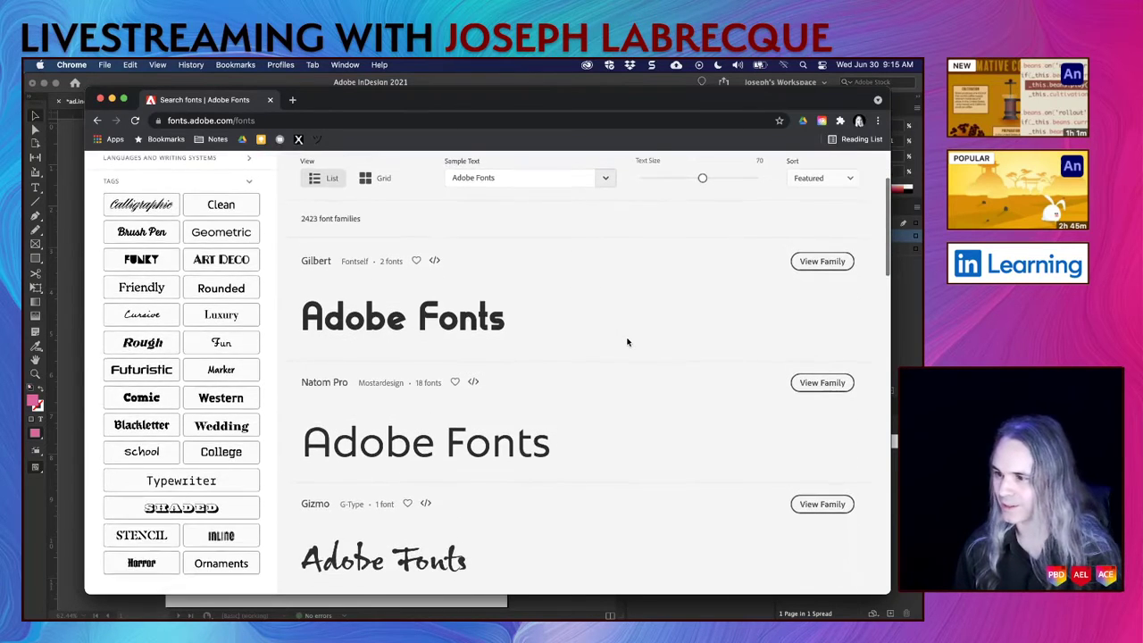
scroll(571, 272, up, 3)
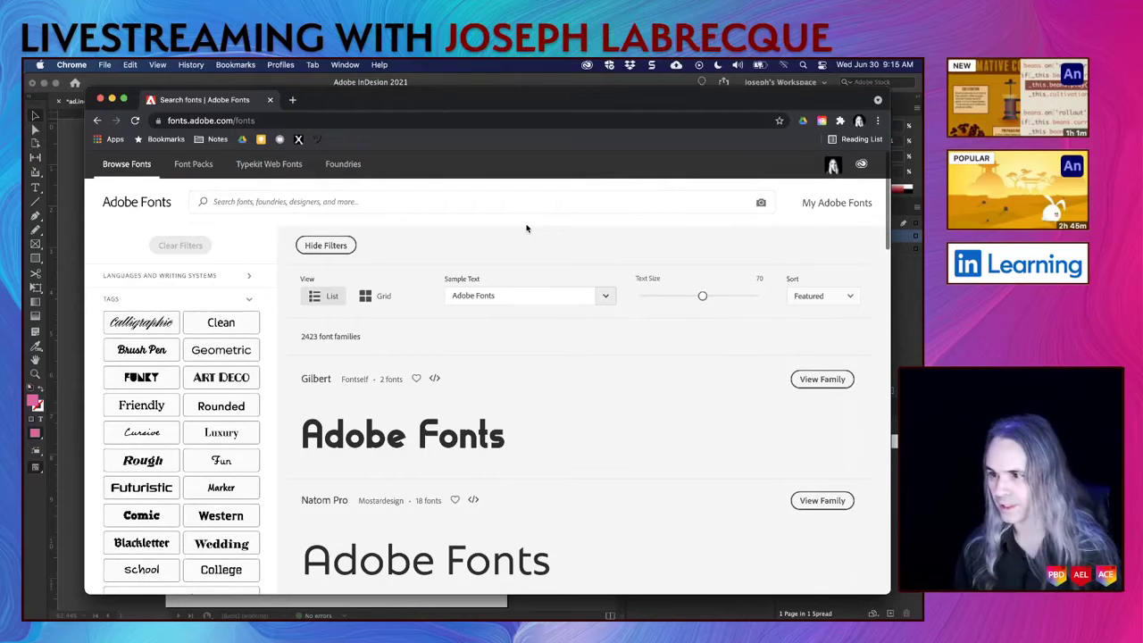
Step: Open the account's list of active fonts and look through the activated families
click(842, 205)
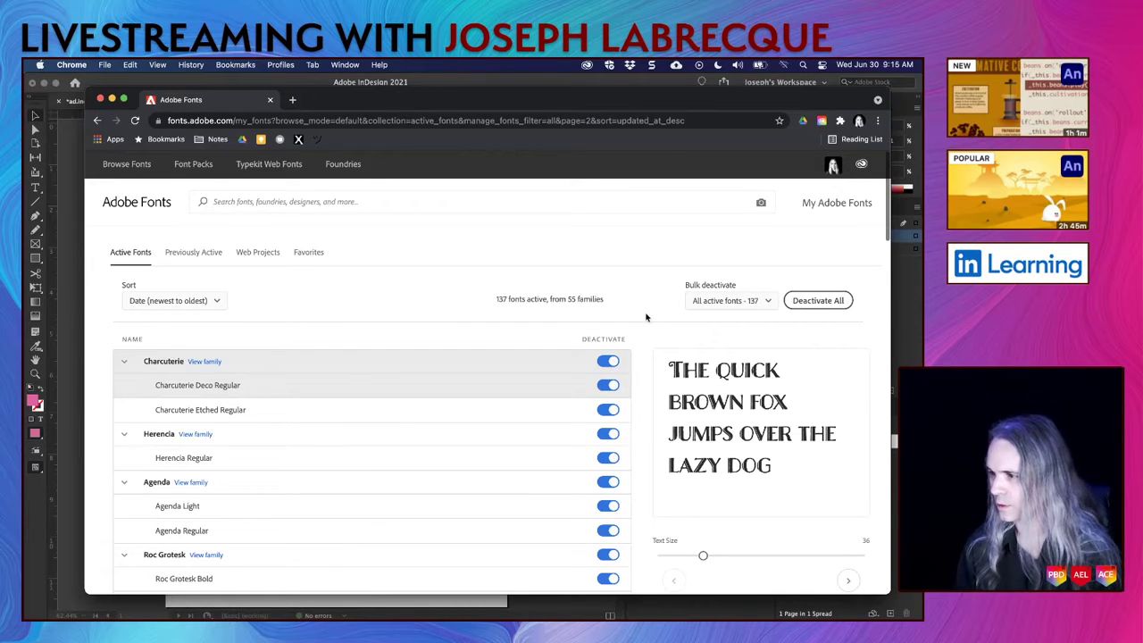
scroll(645, 314, down, 1)
scroll(647, 317, down, 3)
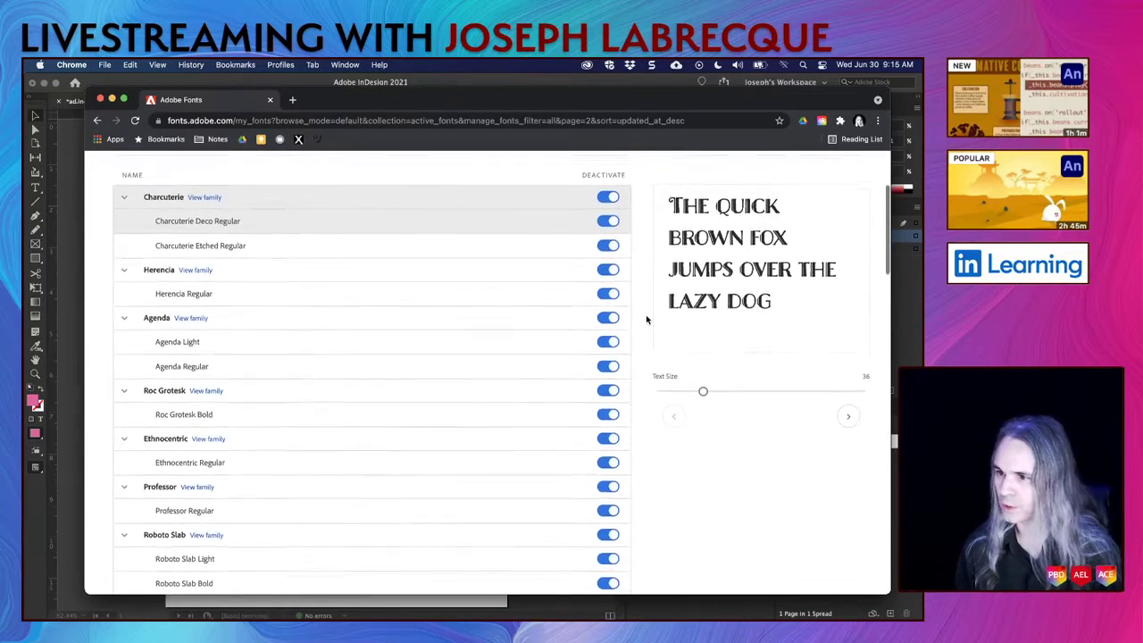
scroll(647, 319, up, 1)
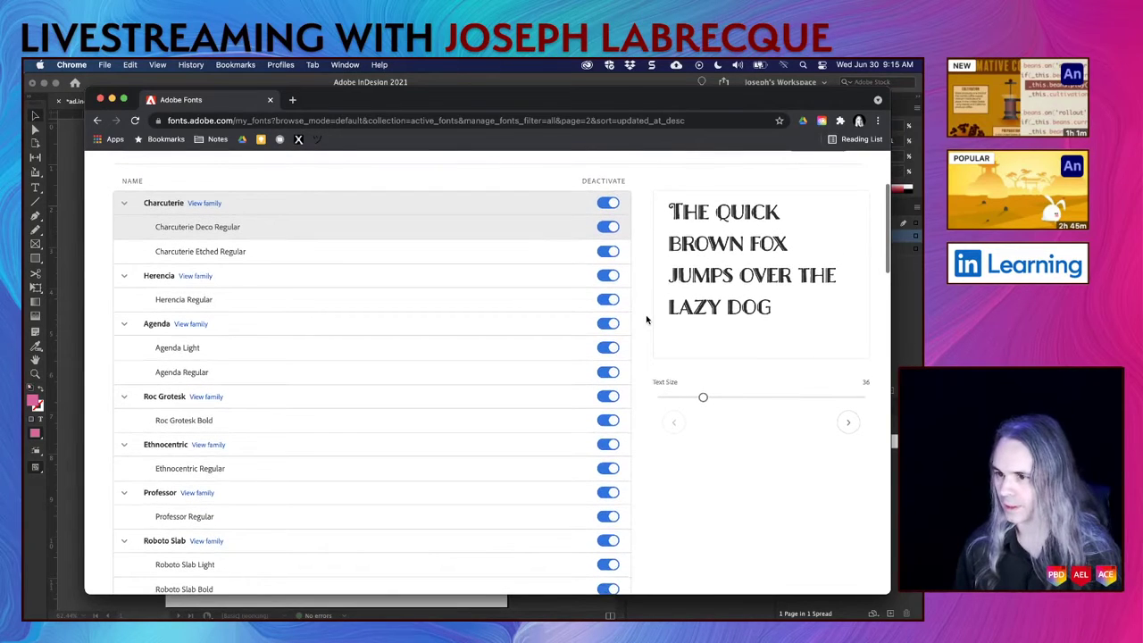
Step: Preview the Herencia, Agenda and Roc Grotesk families, enlarging the sample text size to 57
click(237, 279)
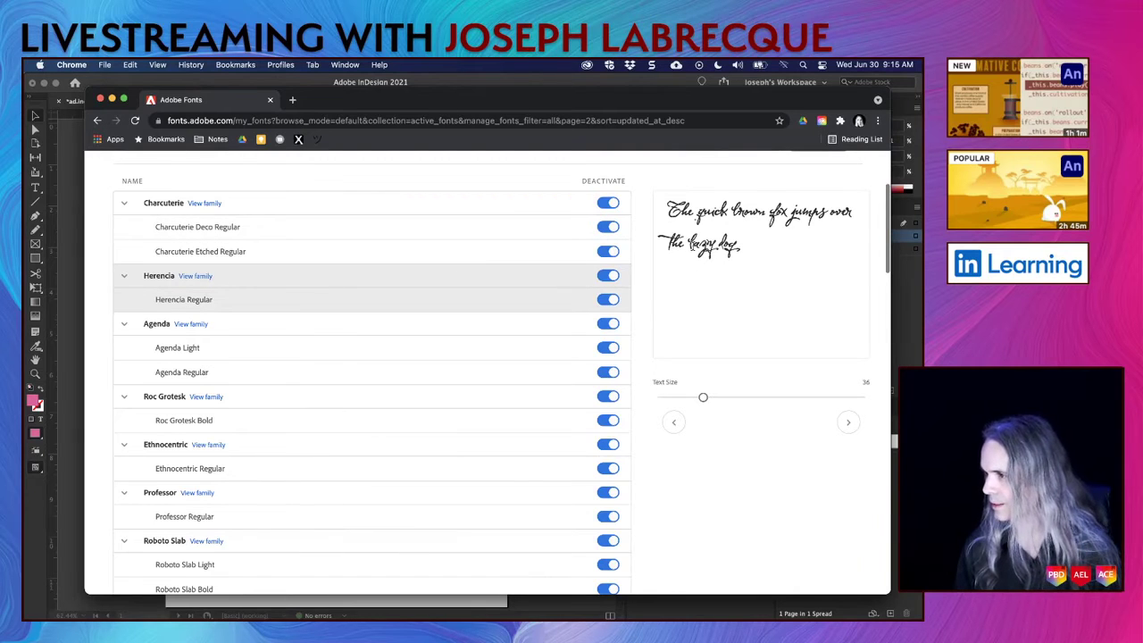
drag(703, 397, 741, 399)
click(270, 331)
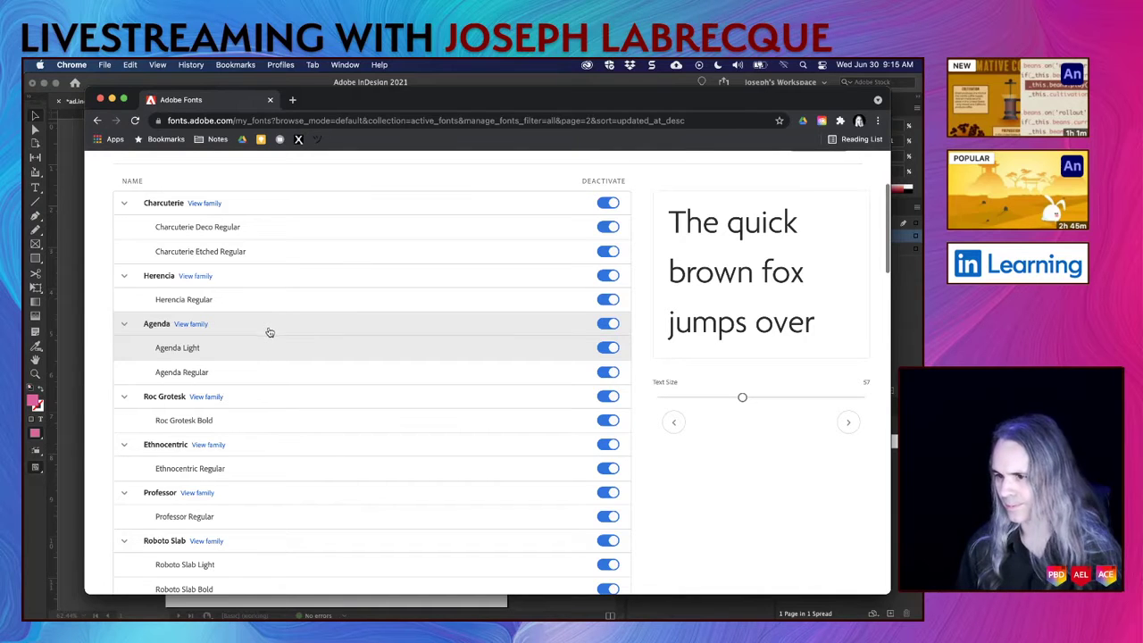
click(265, 404)
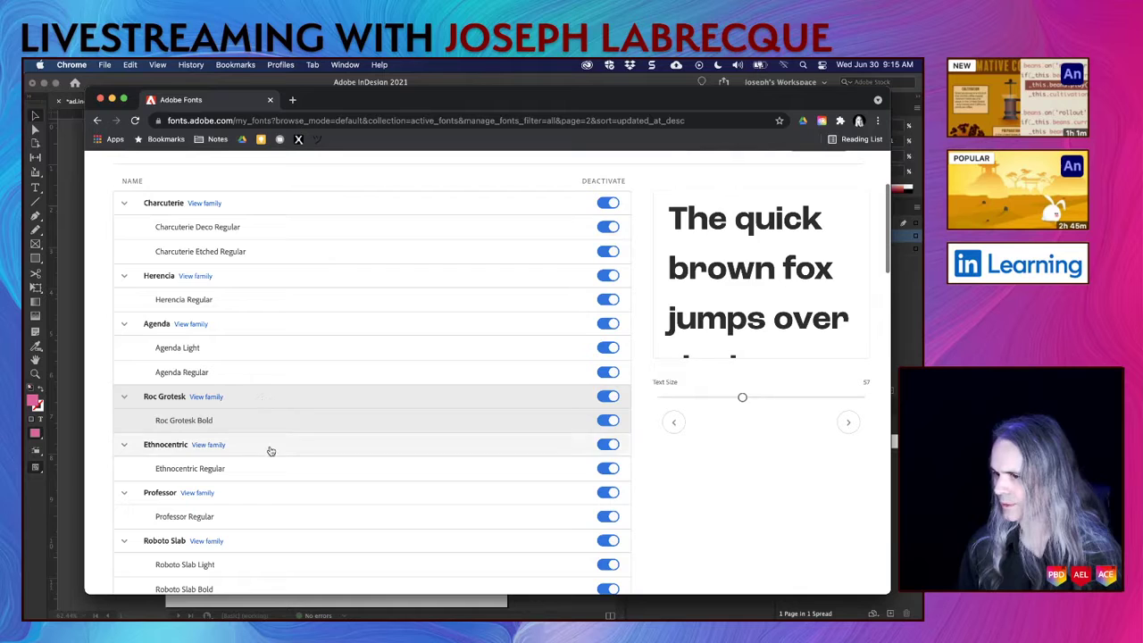
click(269, 450)
click(267, 396)
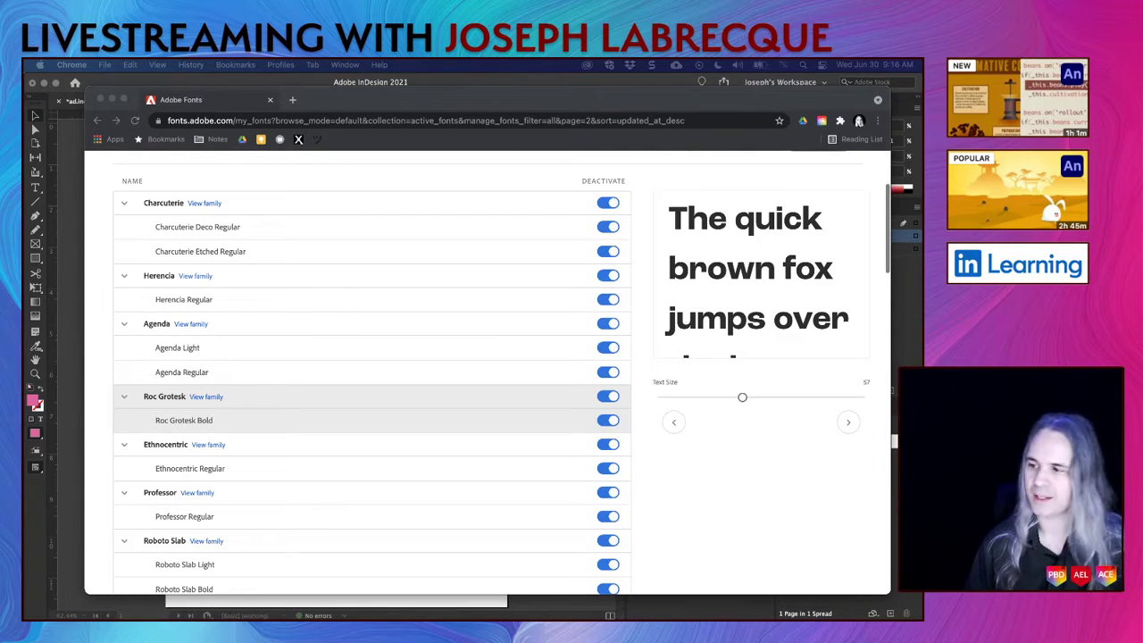
click(252, 284)
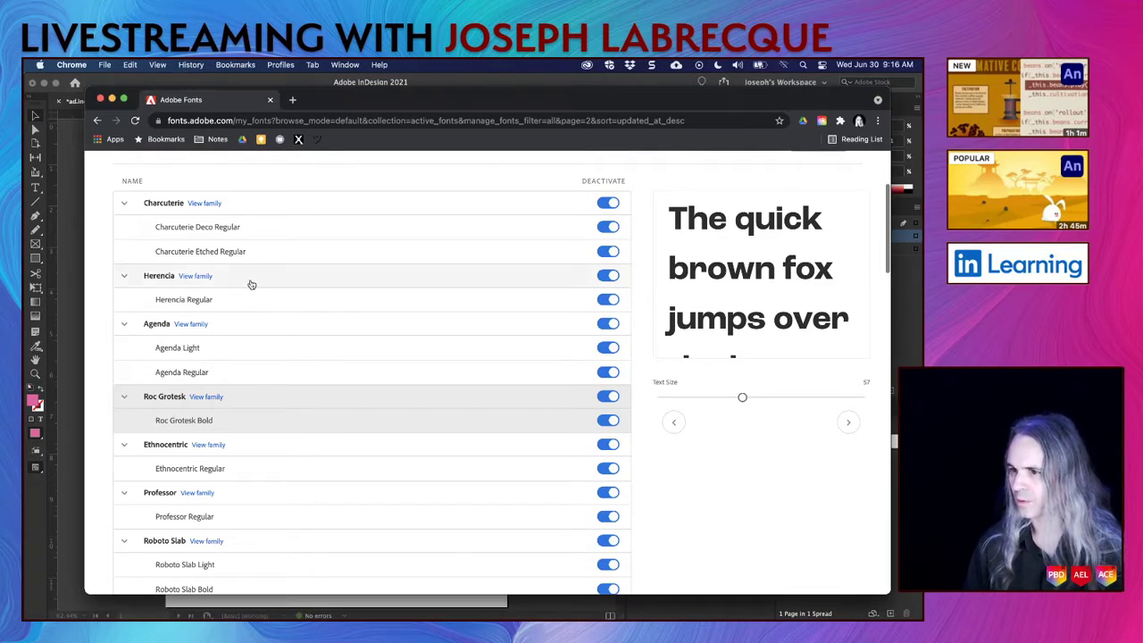
click(251, 284)
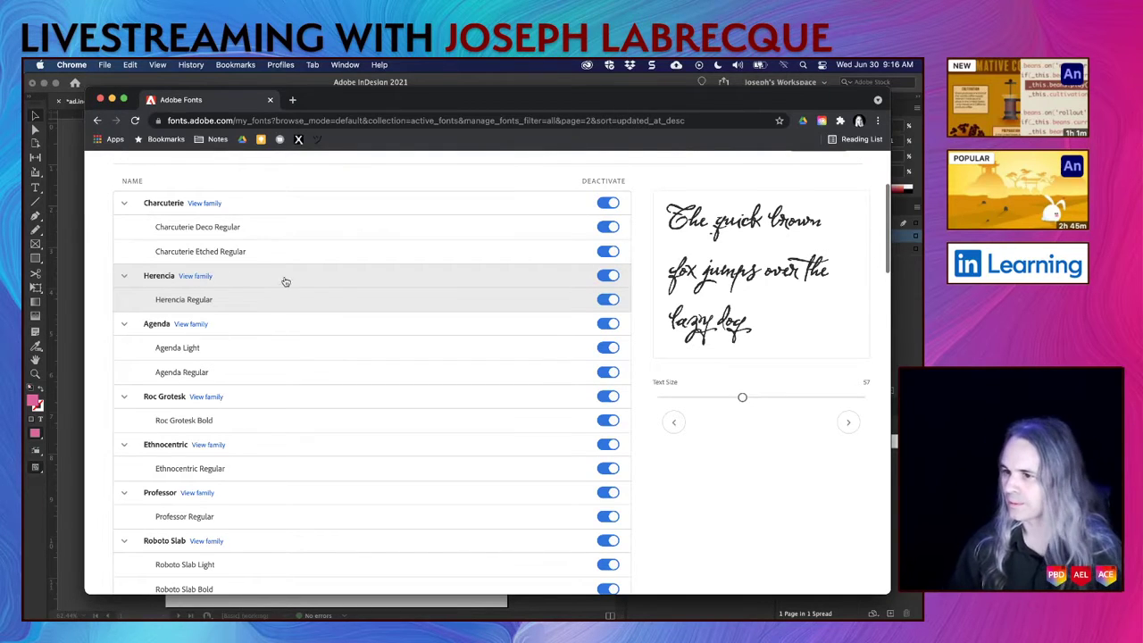
Step: Deactivate the Herencia font family and close the browser window to return to InDesign
click(603, 278)
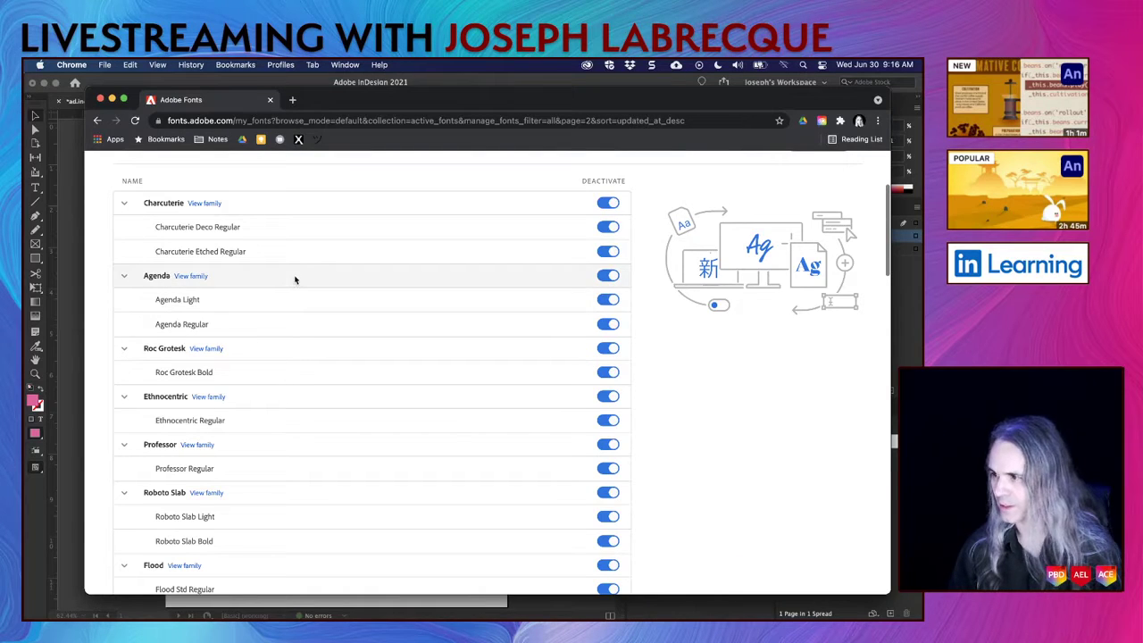
mouse_move(294, 279)
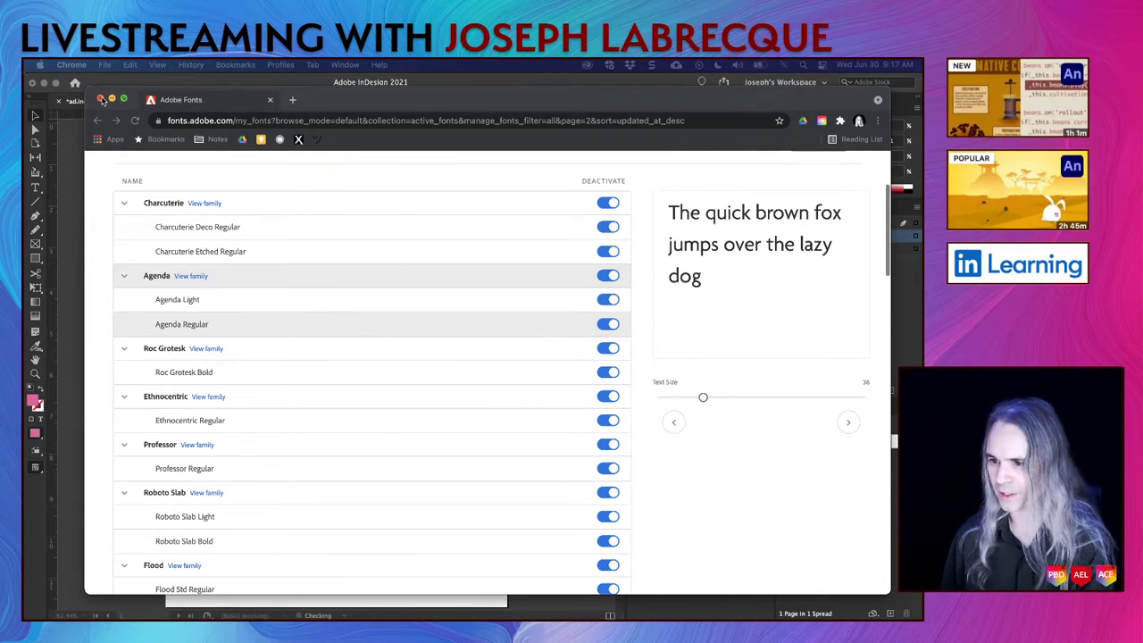
click(101, 100)
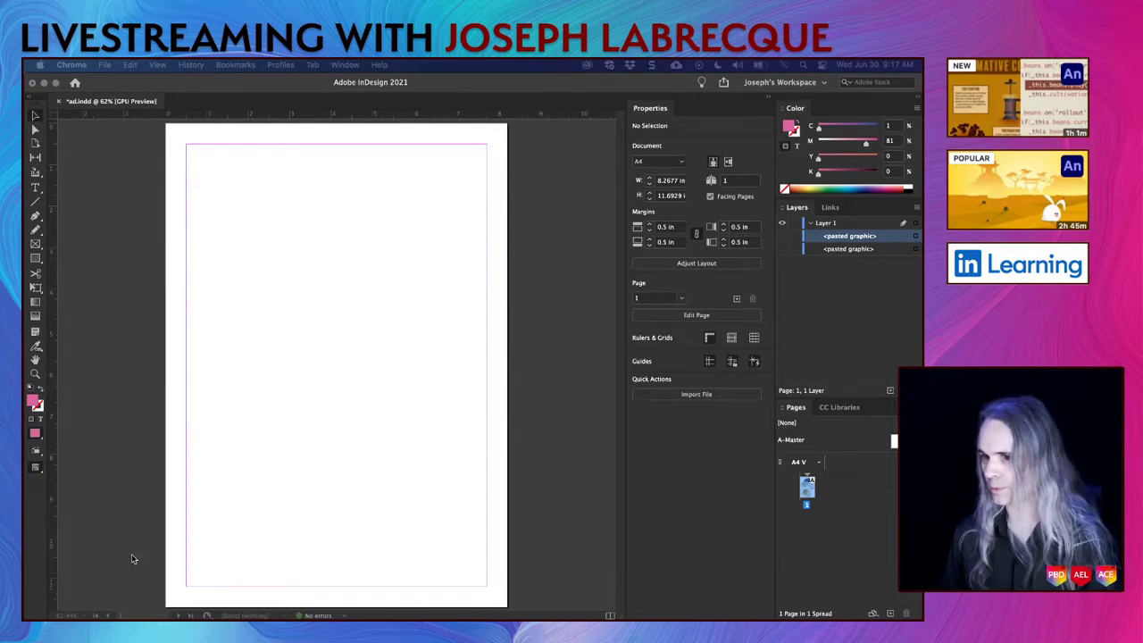
Step: With nothing selected, set the default colours to a black fill and no stroke
click(38, 391)
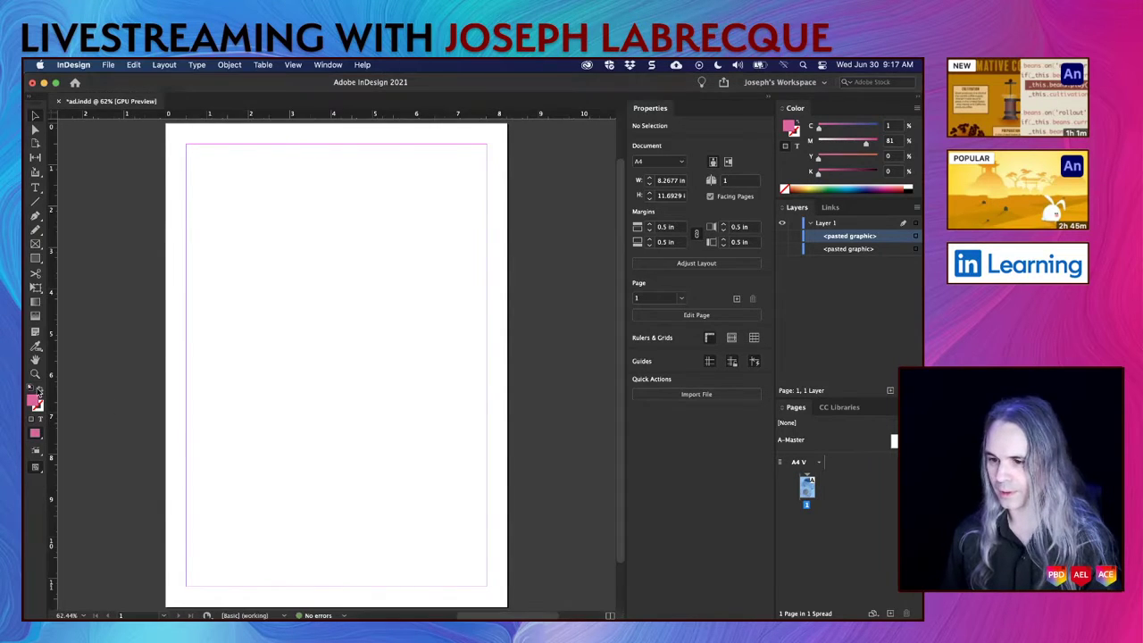
click(40, 389)
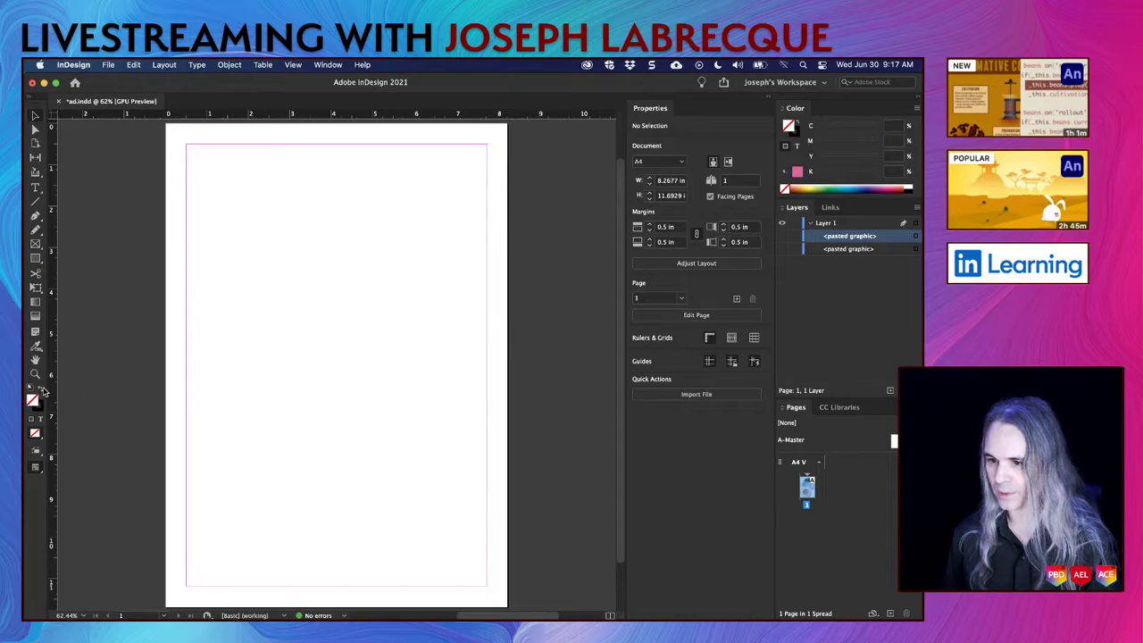
key(d)
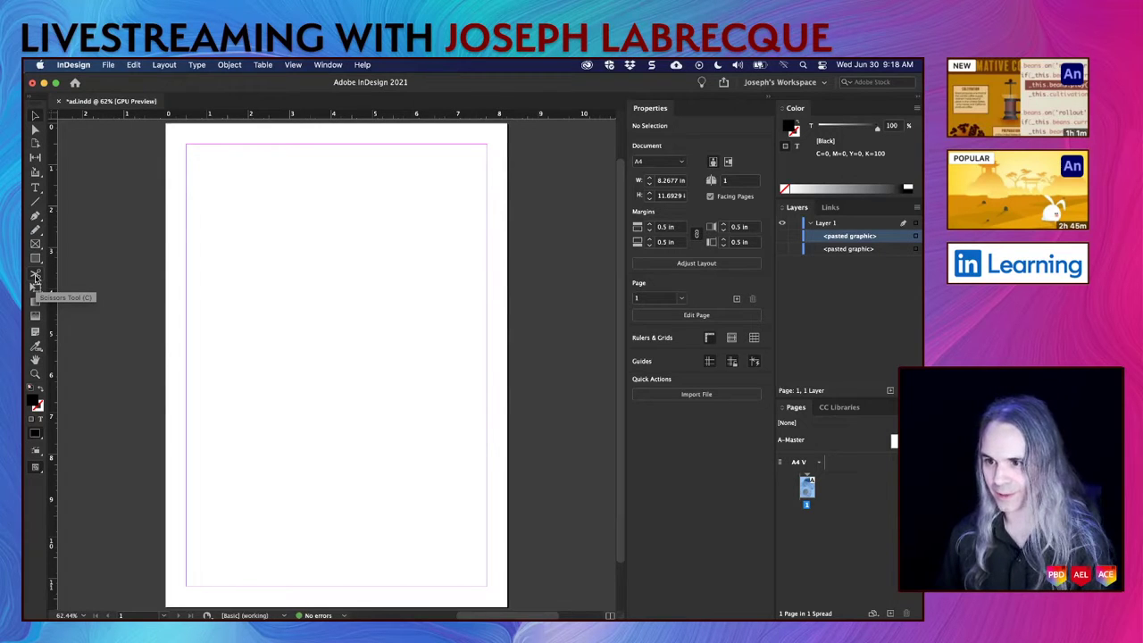
Step: Draw a text frame about 4.86 by 2.02 in on the upper part of the page and enter "BOLD BREW"
click(37, 190)
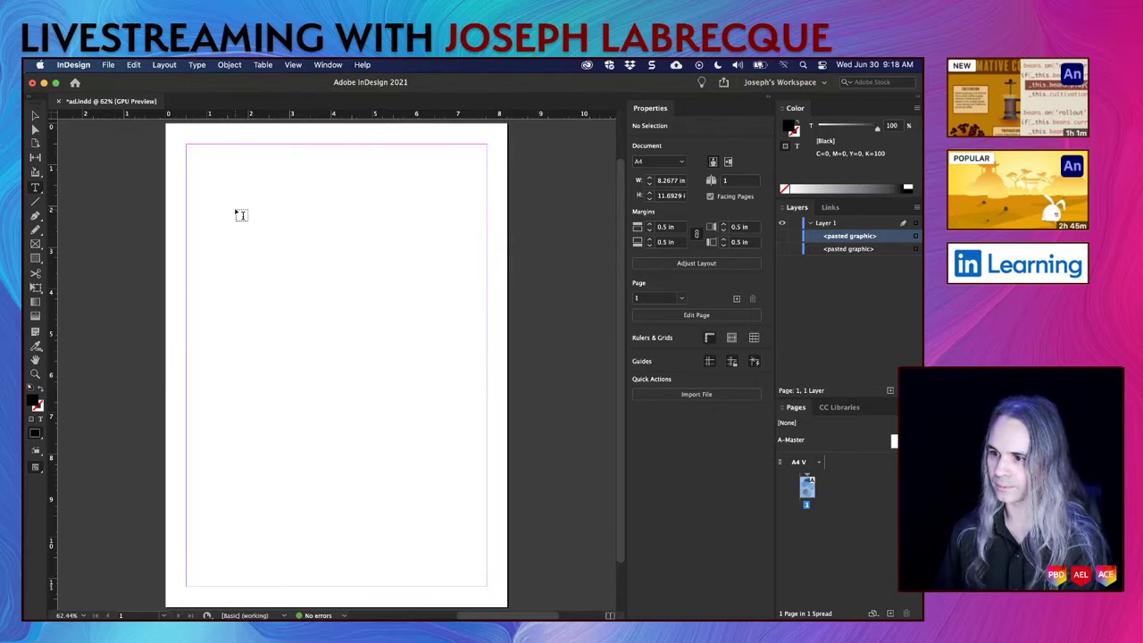
drag(237, 215, 435, 291)
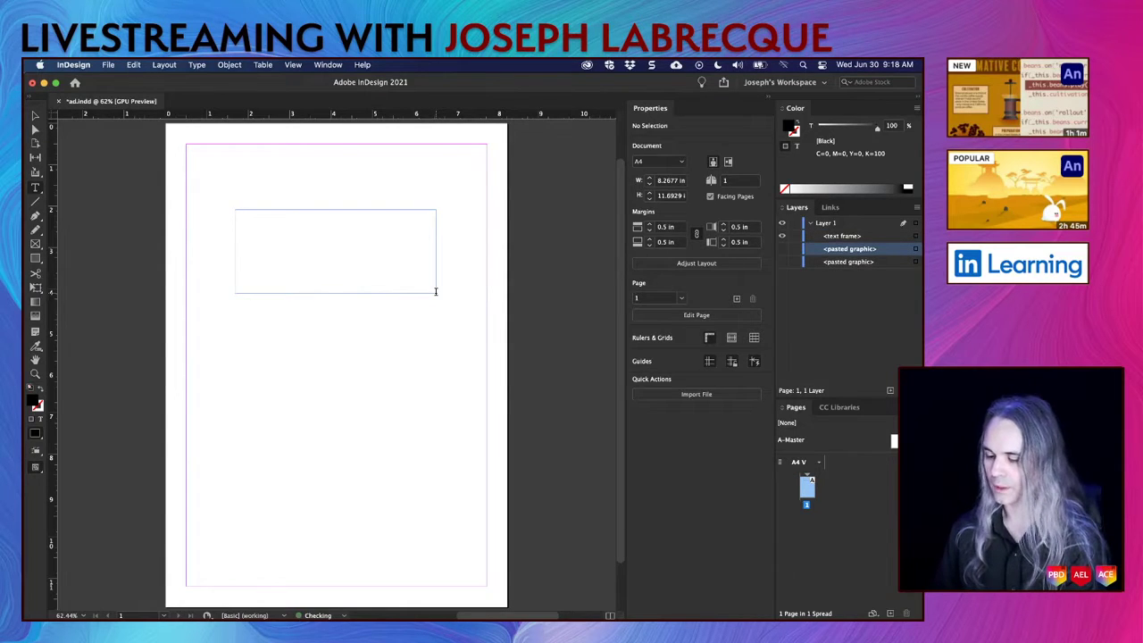
text(BOL)
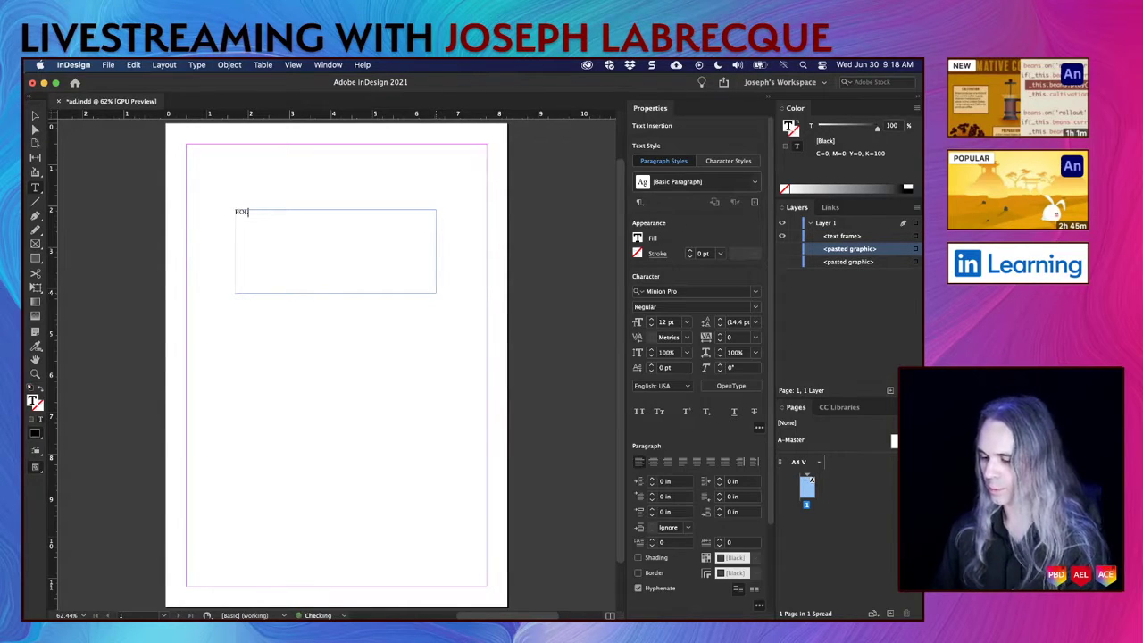
text(D BREW)
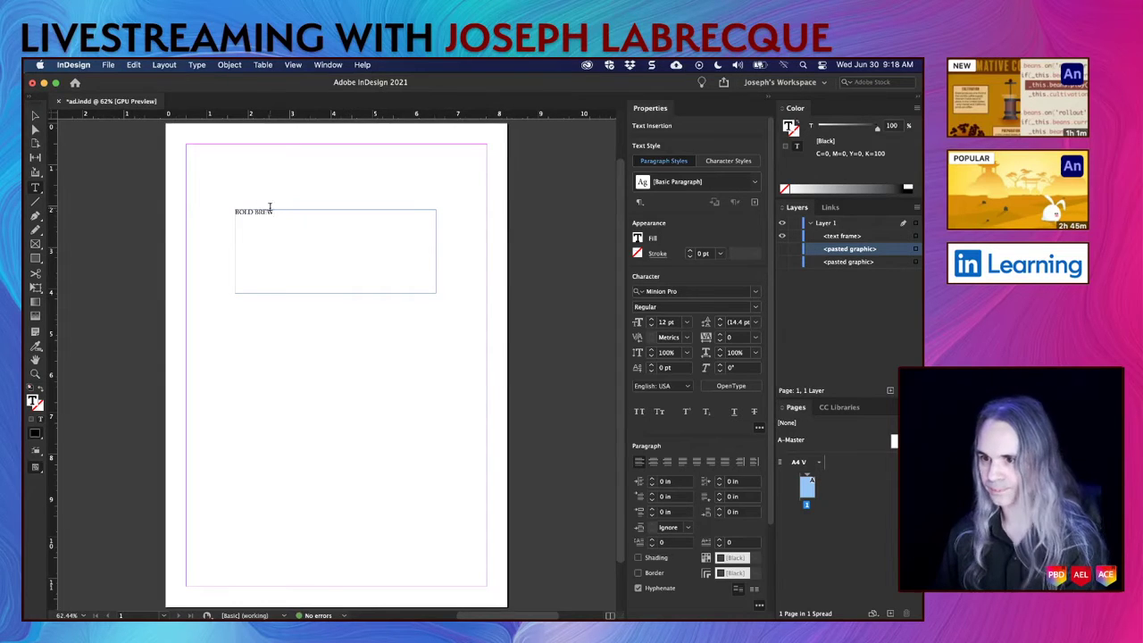
click(35, 115)
Step: Add a text frame about 4.93 by 1.44 in below the BOLD BREW frame, reading "Awaken your senses..."
click(35, 188)
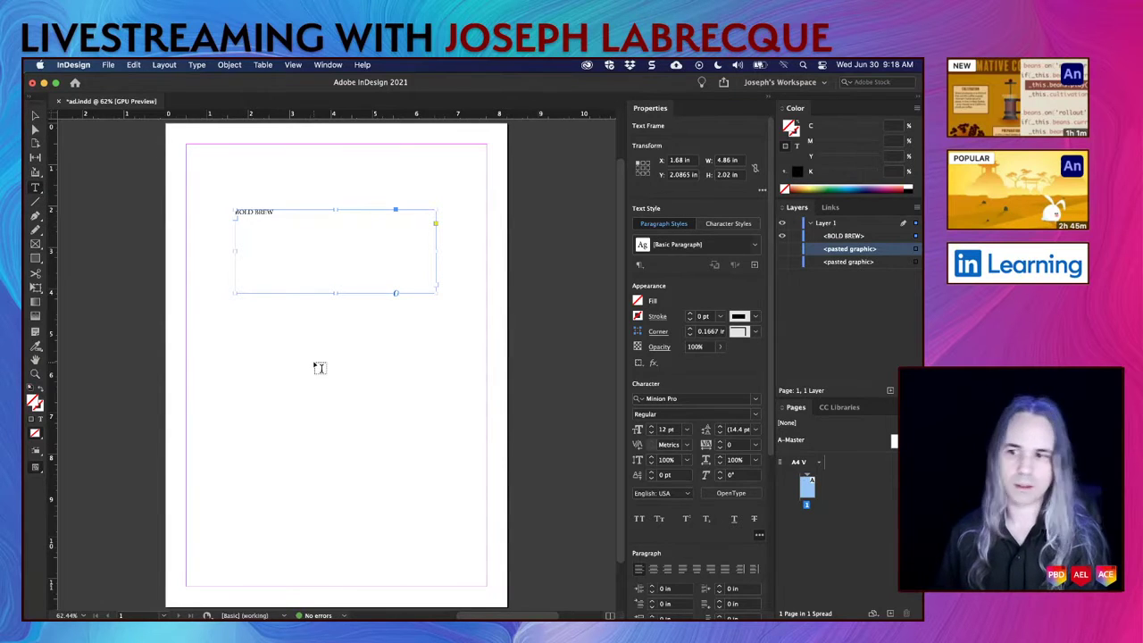
drag(217, 340, 421, 397)
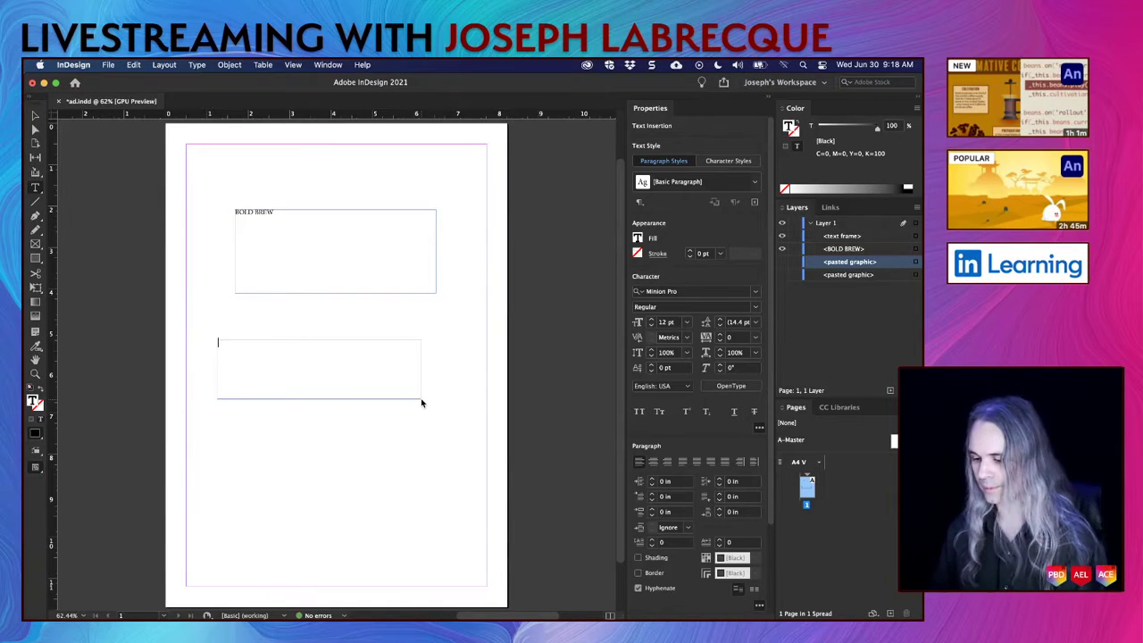
text(Awaken)
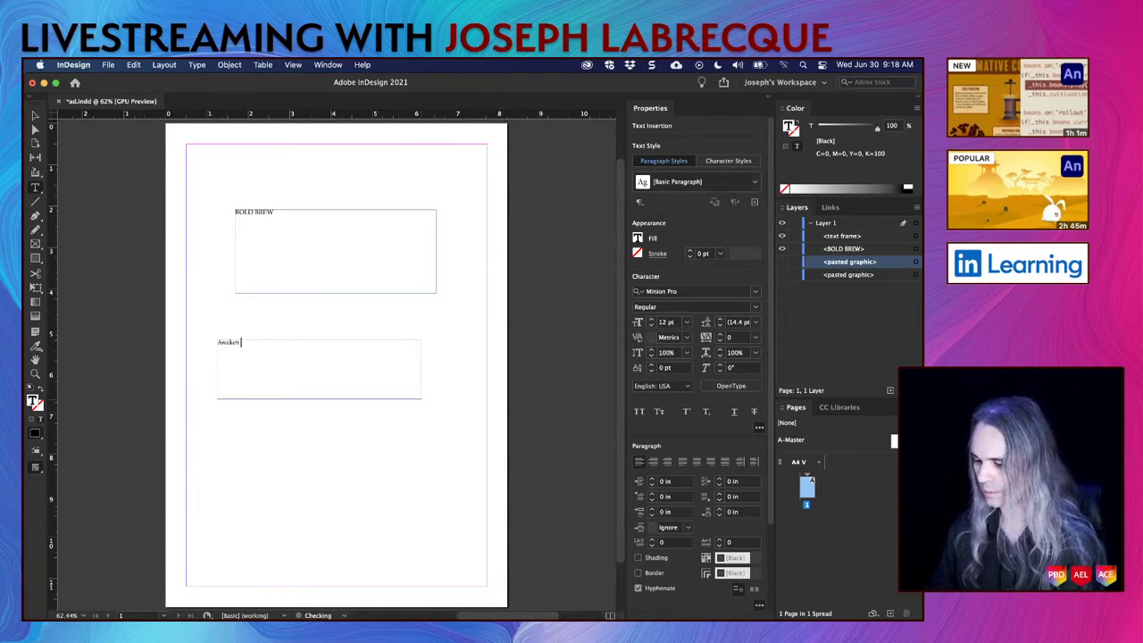
text( your se)
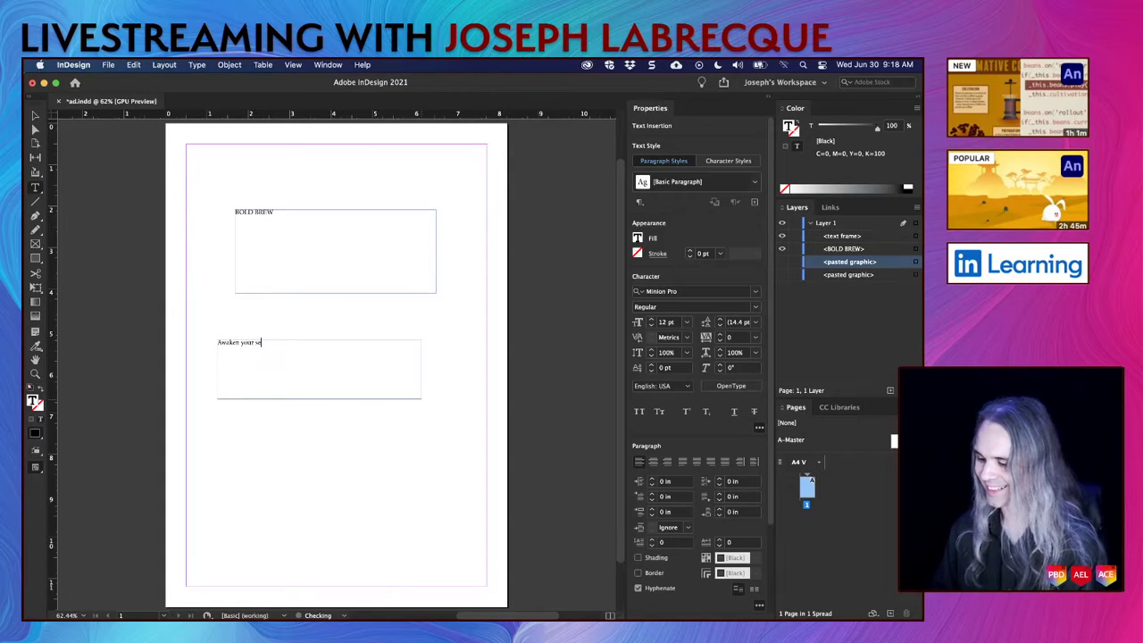
text(nses...)
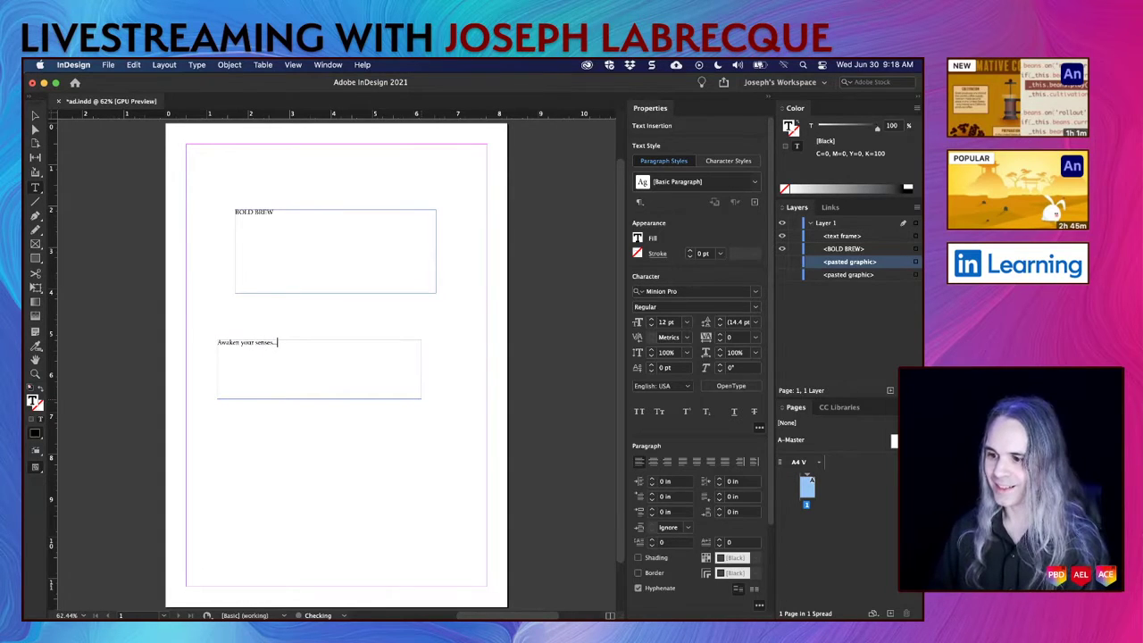
Step: Add a text frame about 5.46 by 0.72 in below the "Awaken your senses..." frame, reading "accept nothing less"
drag(227, 414, 454, 442)
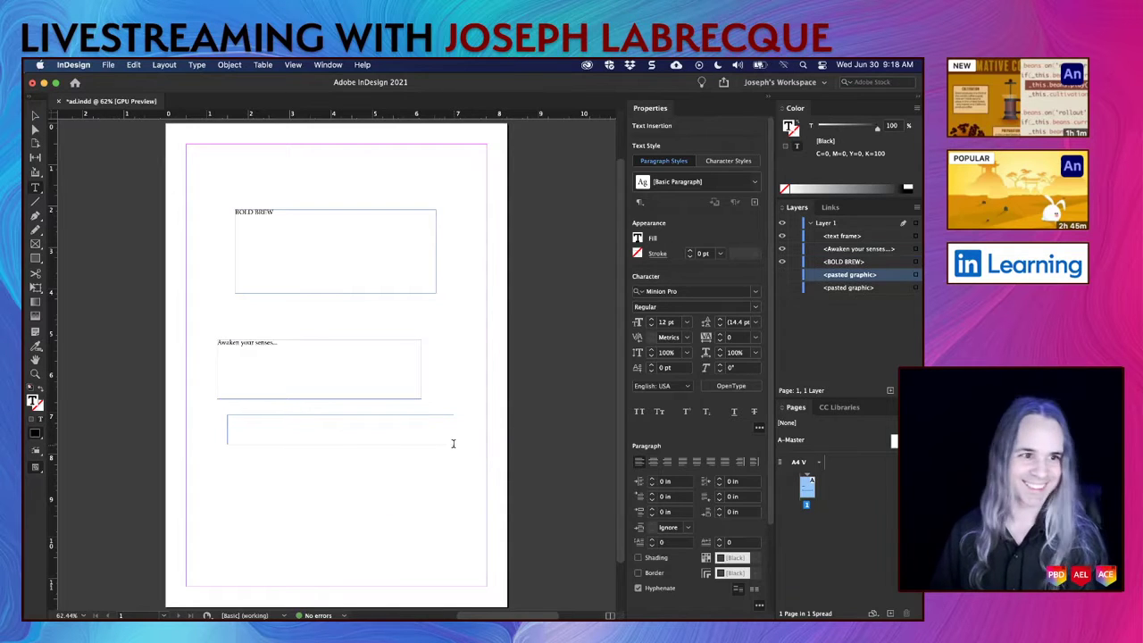
text(acce)
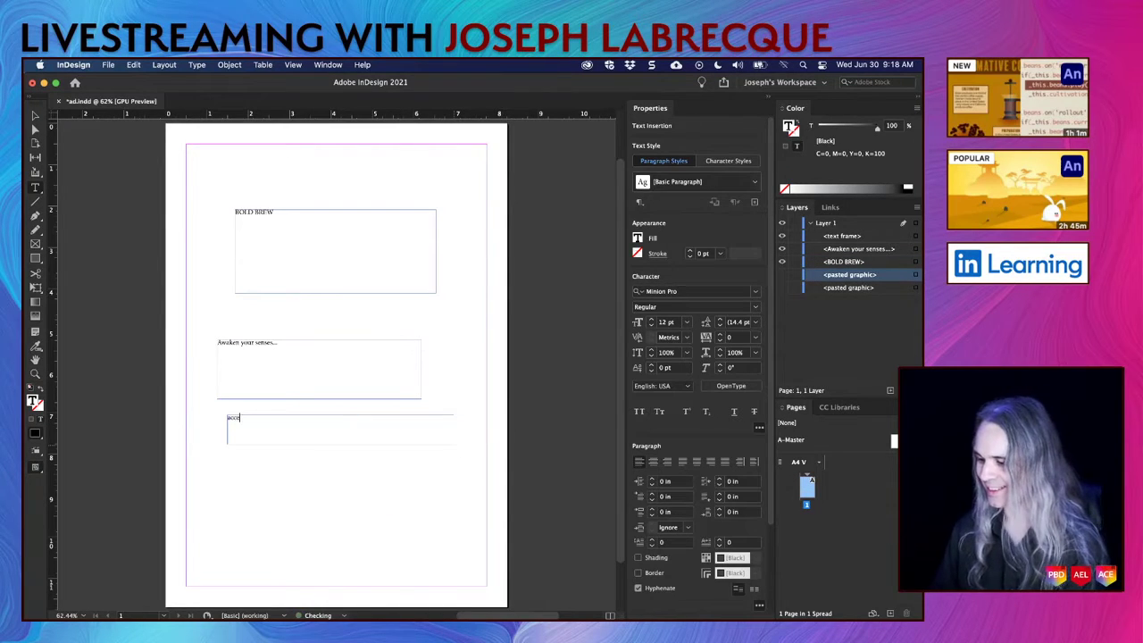
text(pt nothing less)
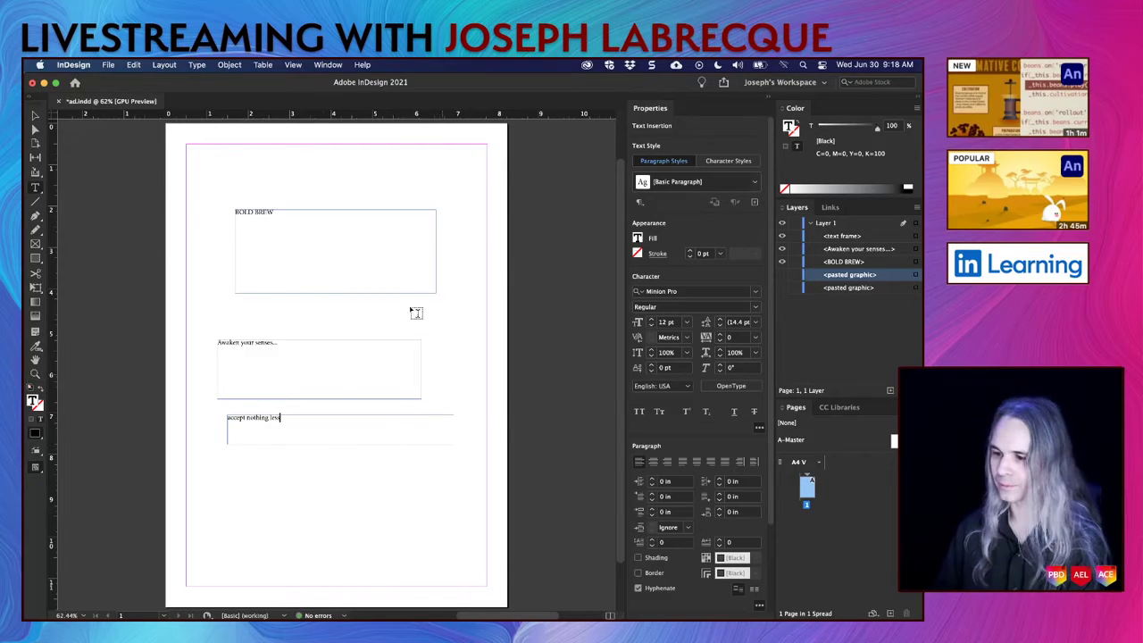
click(35, 115)
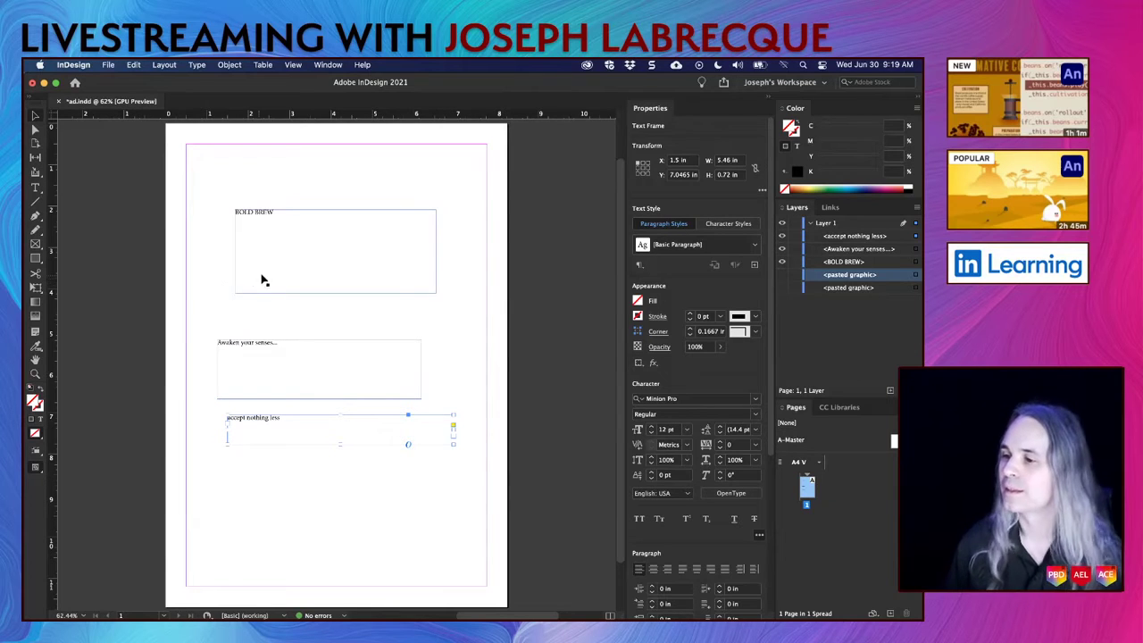
Step: Set the BOLD BREW text to the Agenda Regular font at 72 pt
click(290, 253)
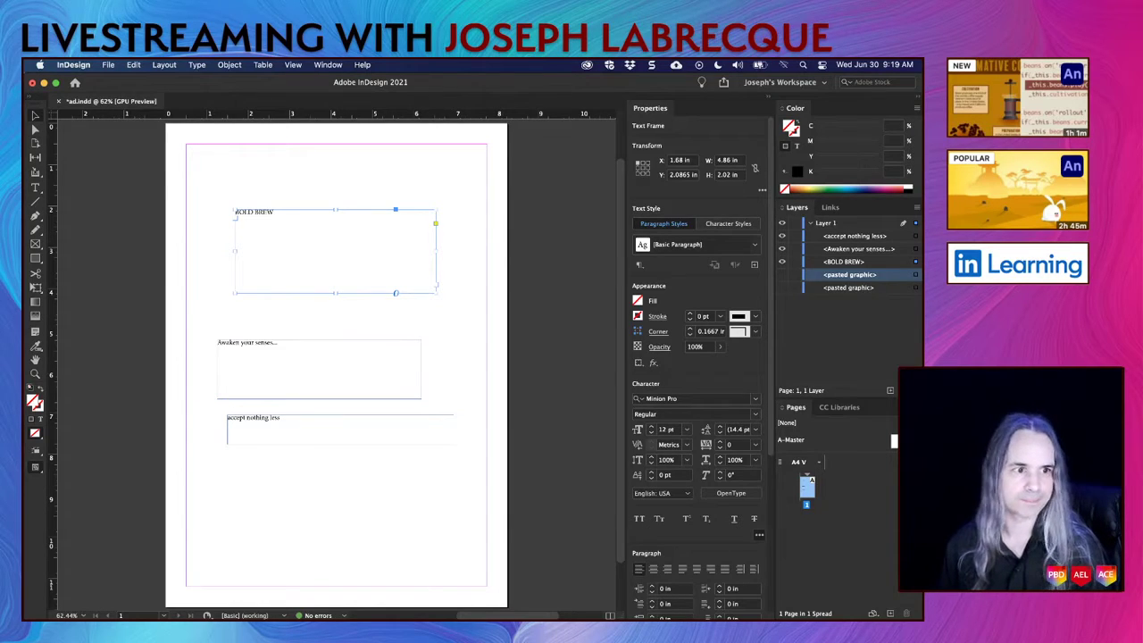
key(super+Tab)
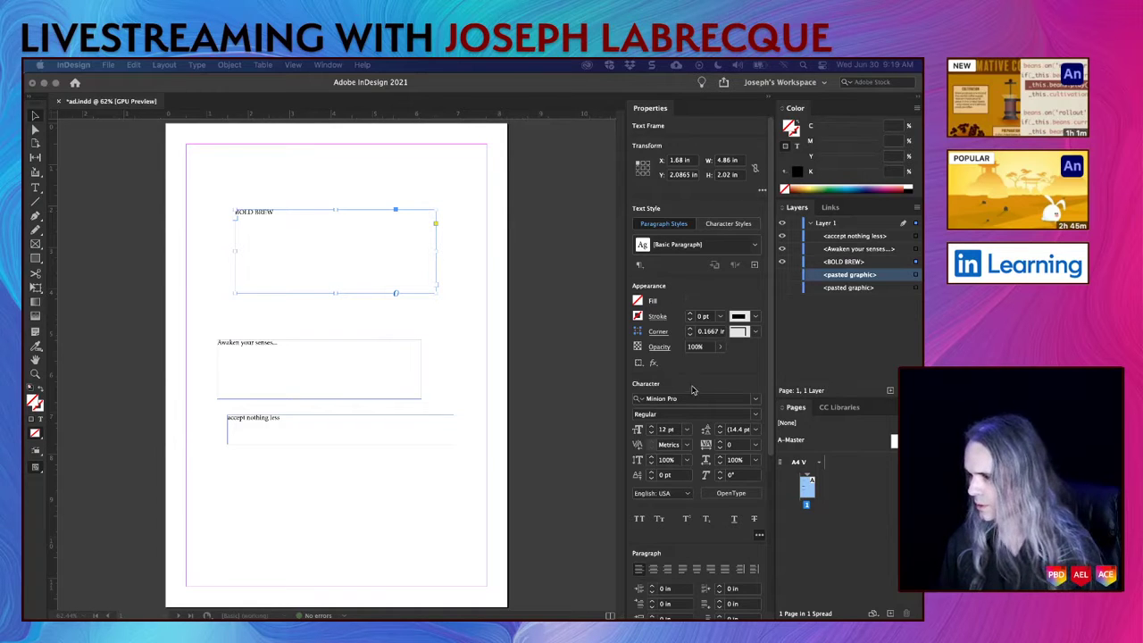
click(755, 401)
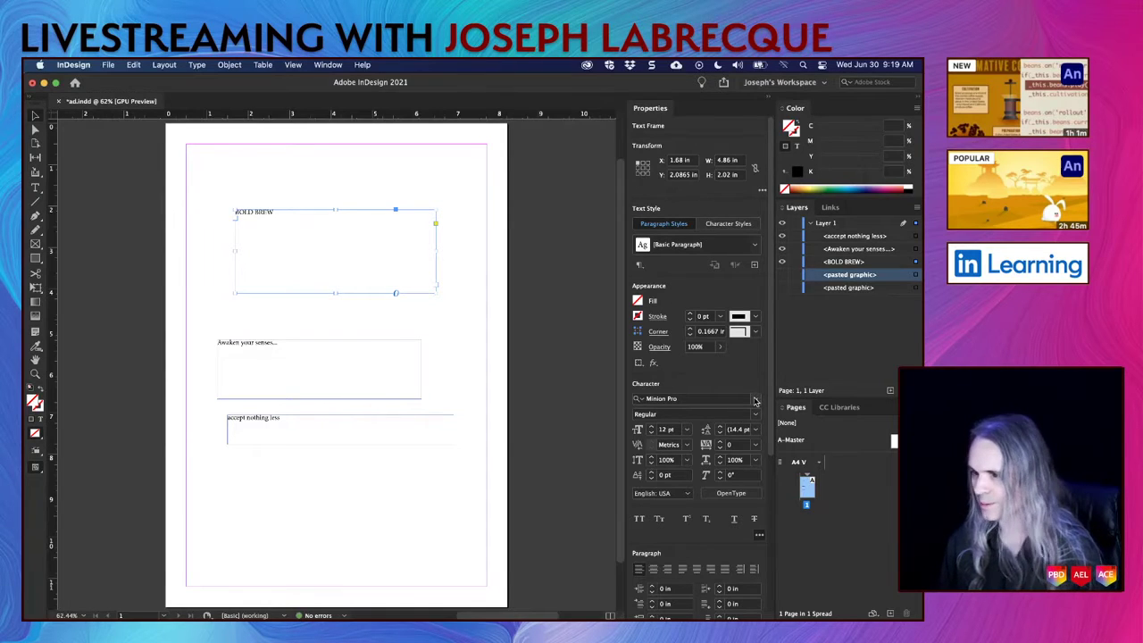
click(755, 401)
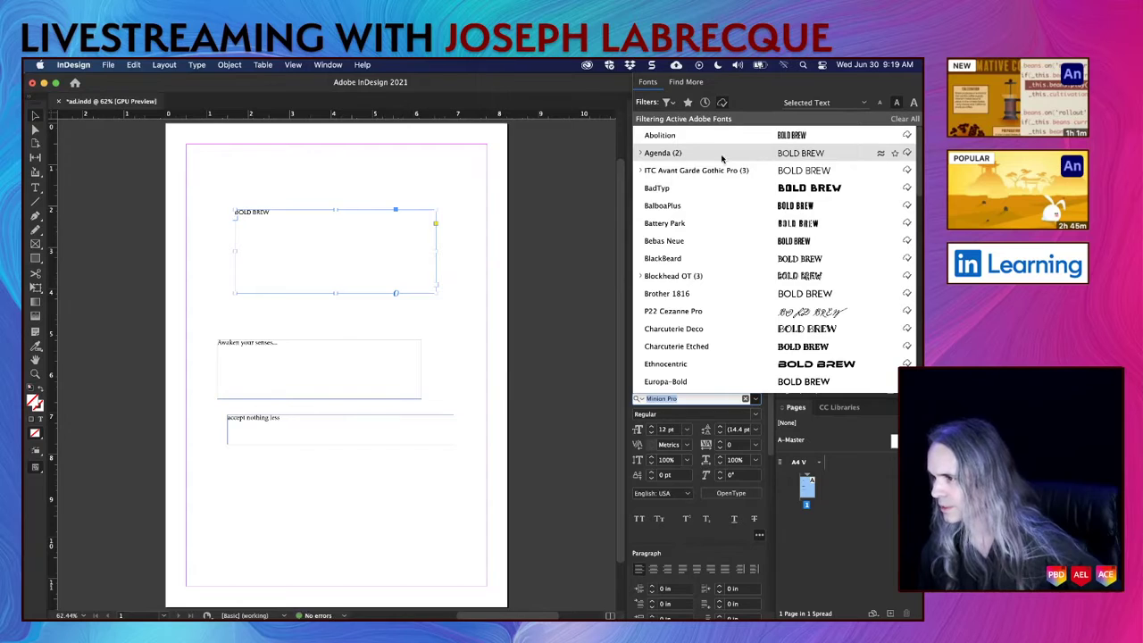
click(638, 153)
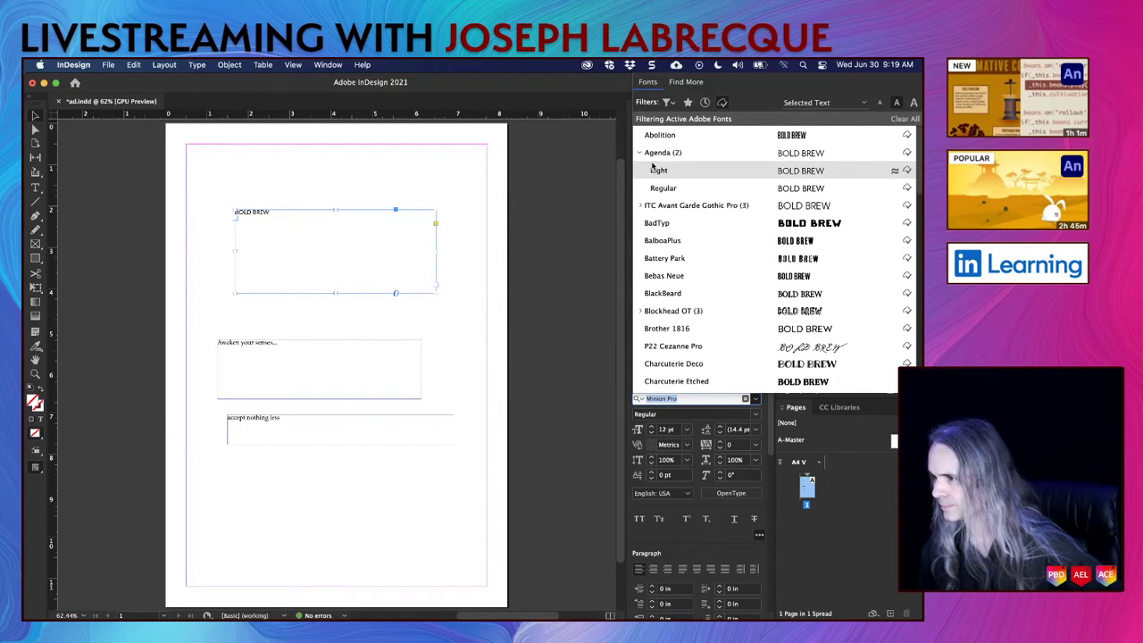
click(722, 191)
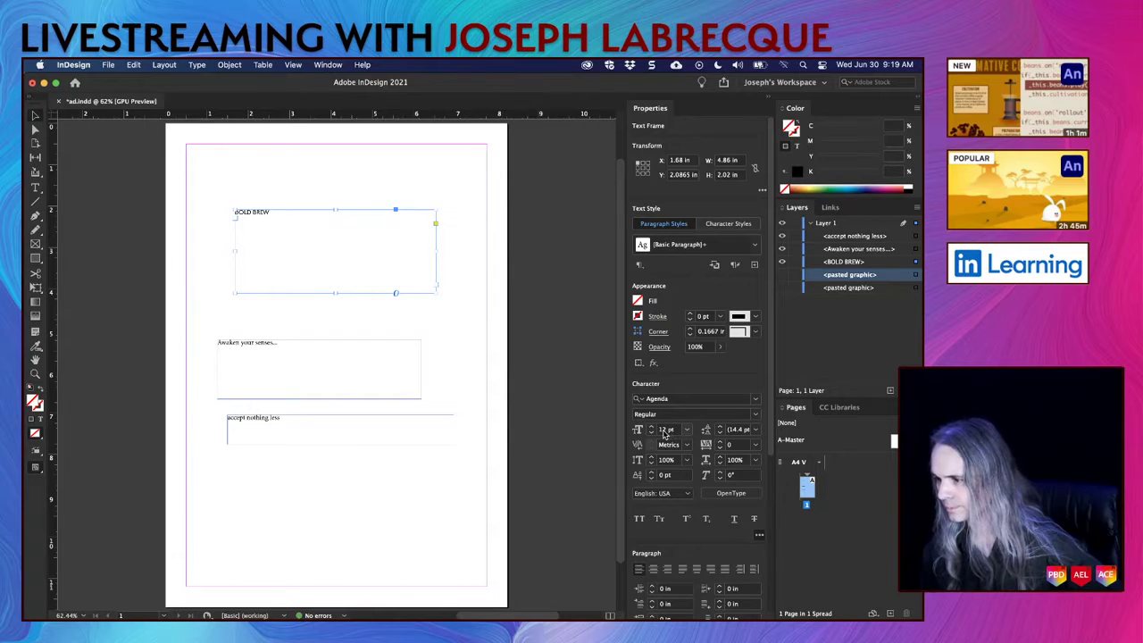
click(684, 432)
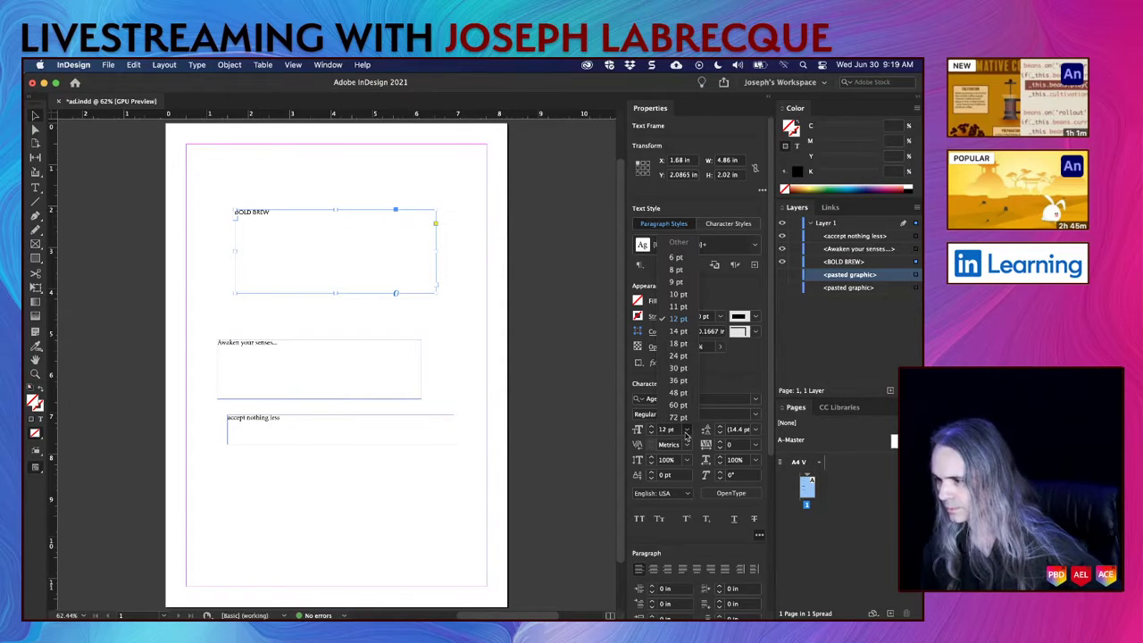
click(682, 422)
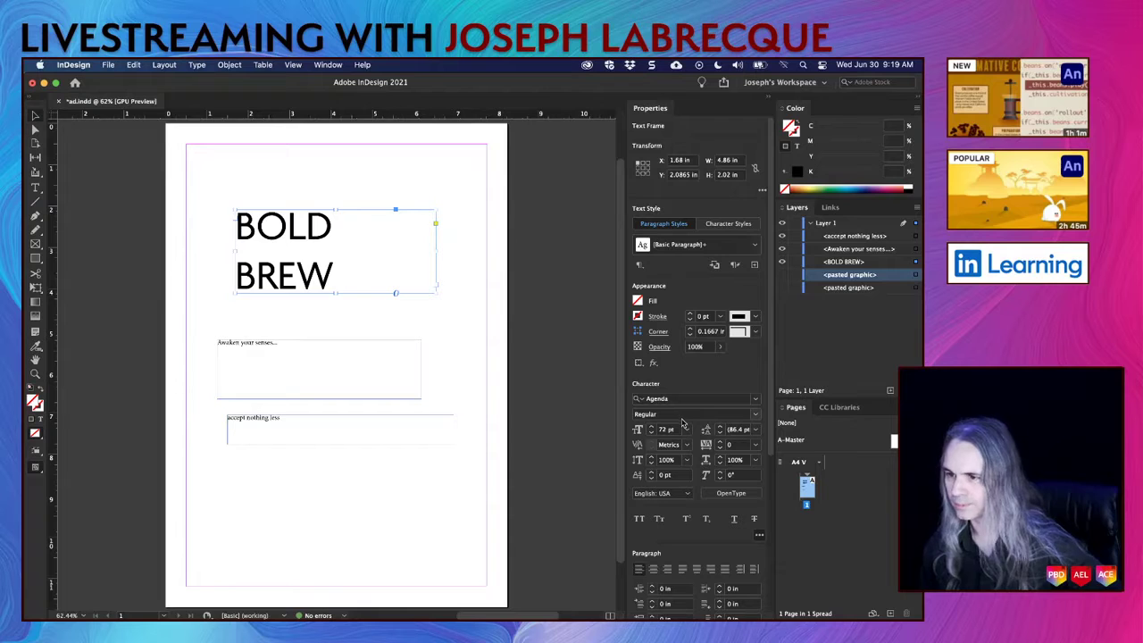
Step: Apply the Agenda Light font to both the "Awaken your senses..." and "accept nothing less" text frames
click(272, 371)
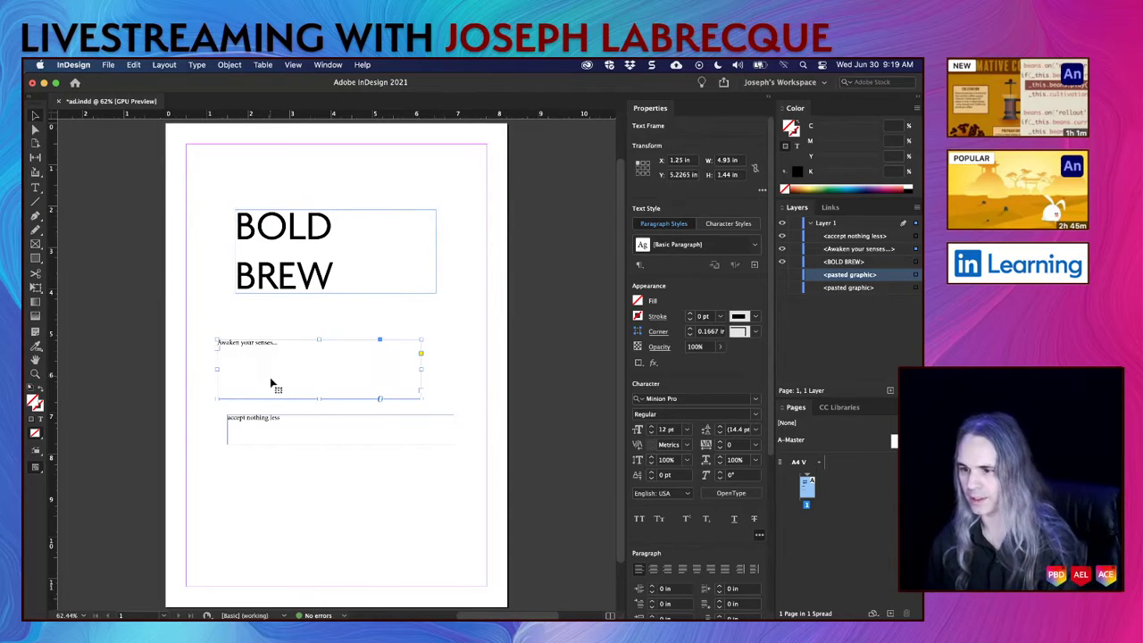
shift+click(277, 433)
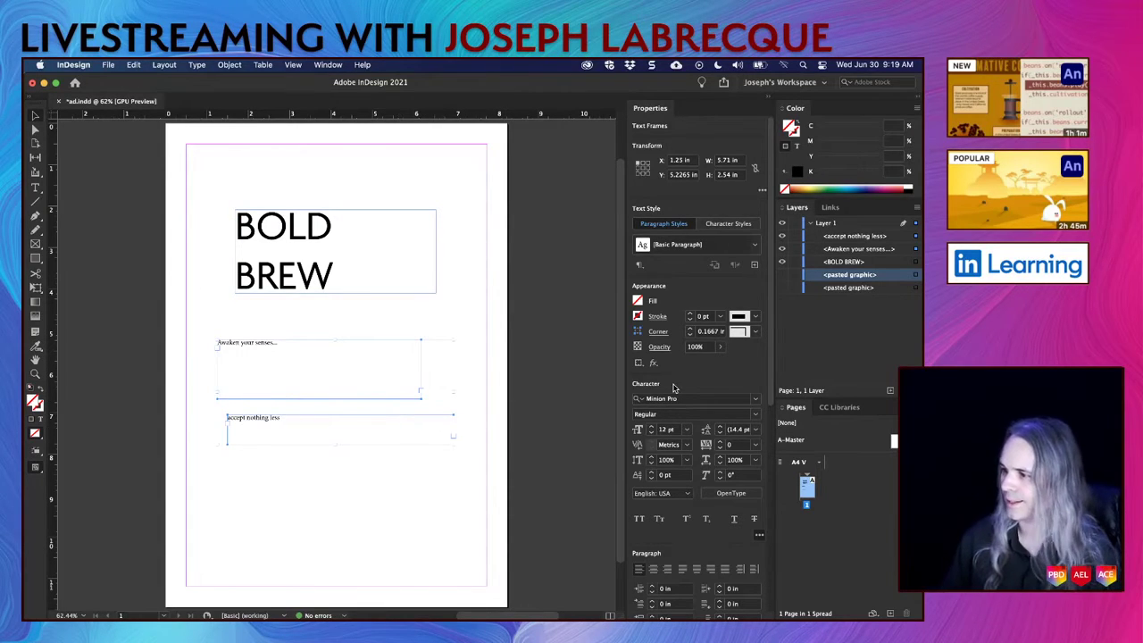
click(757, 402)
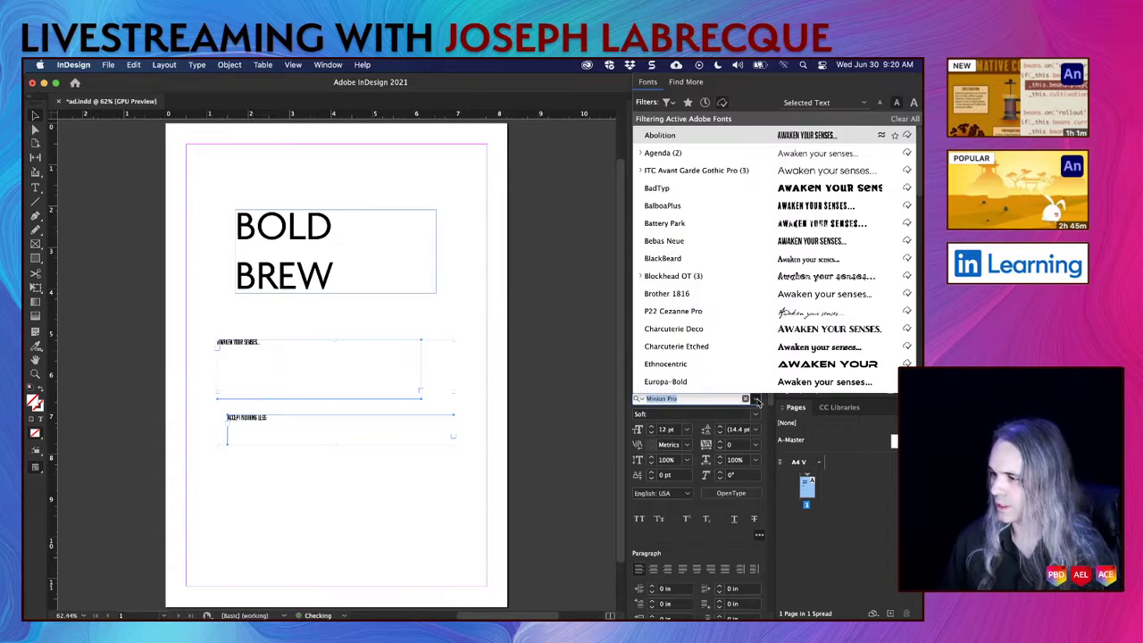
scroll(725, 312, down, 3)
scroll(725, 314, down, 5)
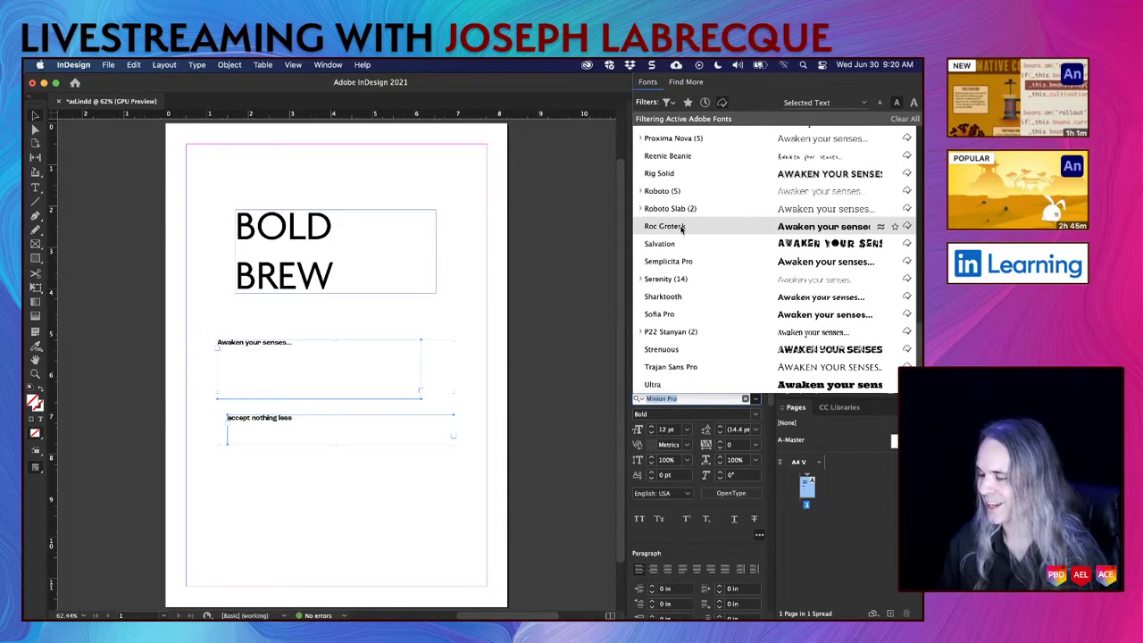
scroll(678, 228, up, 15)
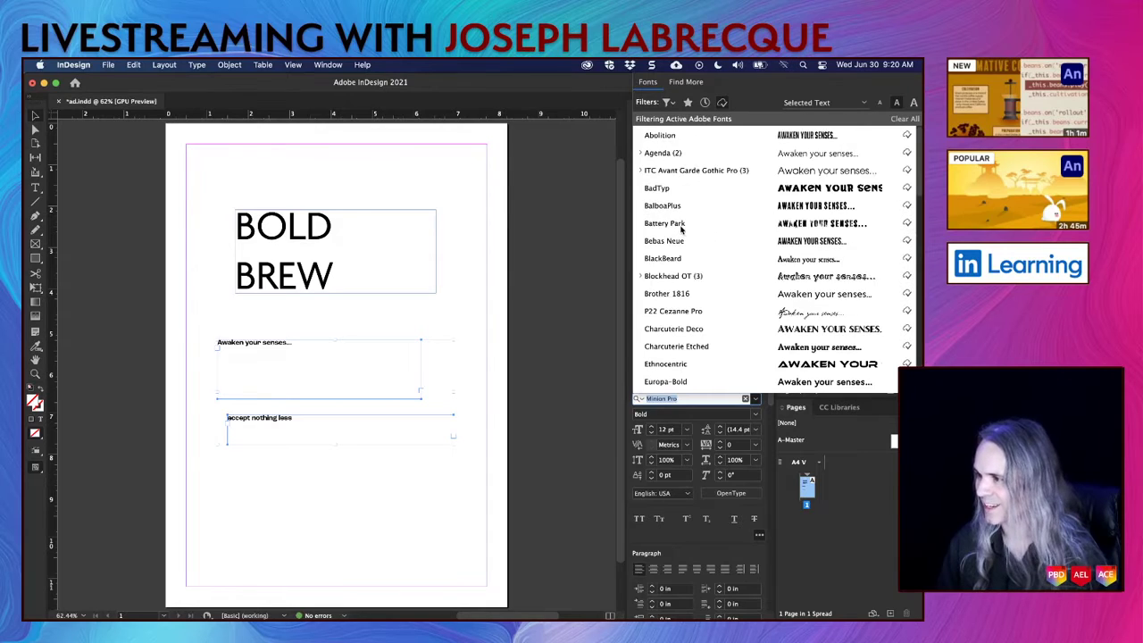
click(640, 153)
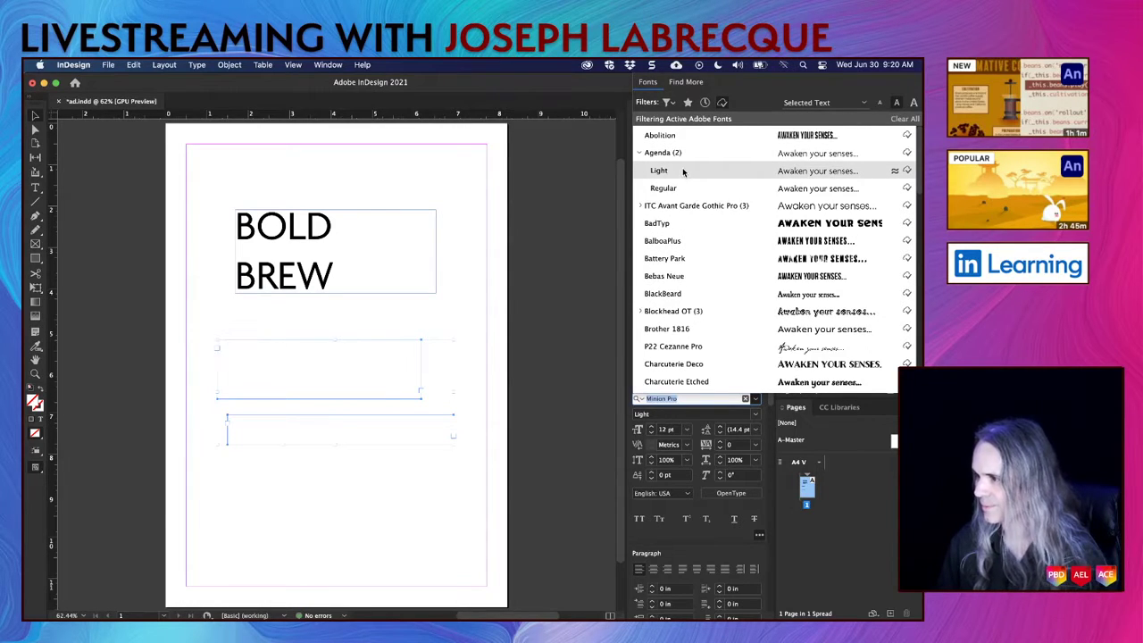
click(684, 172)
Step: Change the BOLD BREW heading's font to Roc Grotesk Bold and widen its frame to about 6.09 in, reaching the right page margin
click(303, 230)
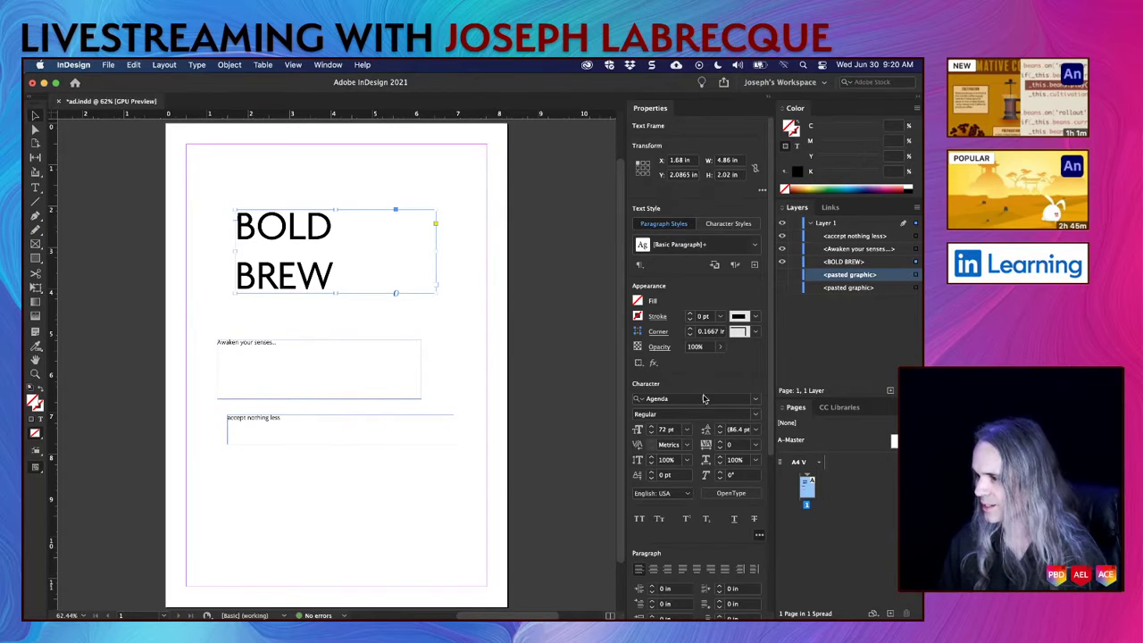
click(754, 403)
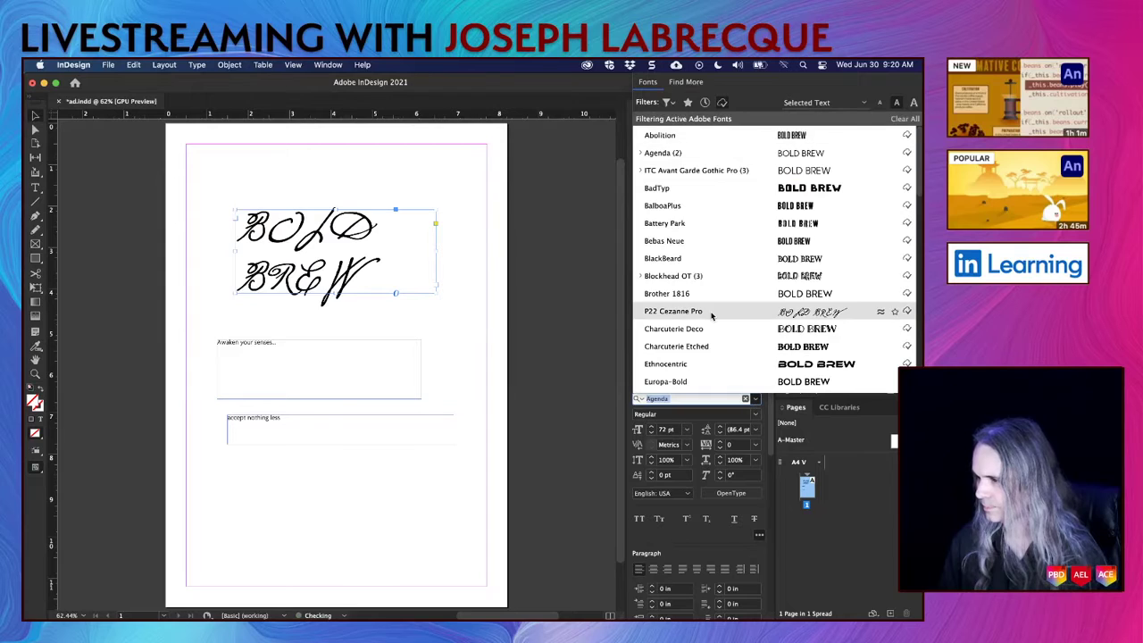
scroll(711, 315, down, 5)
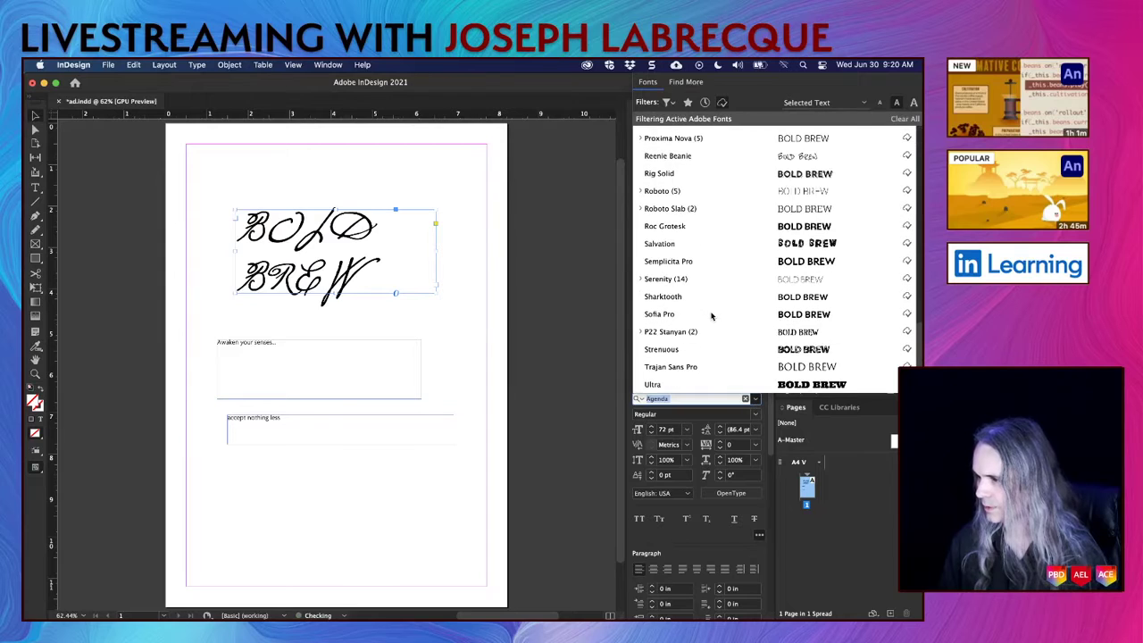
click(688, 228)
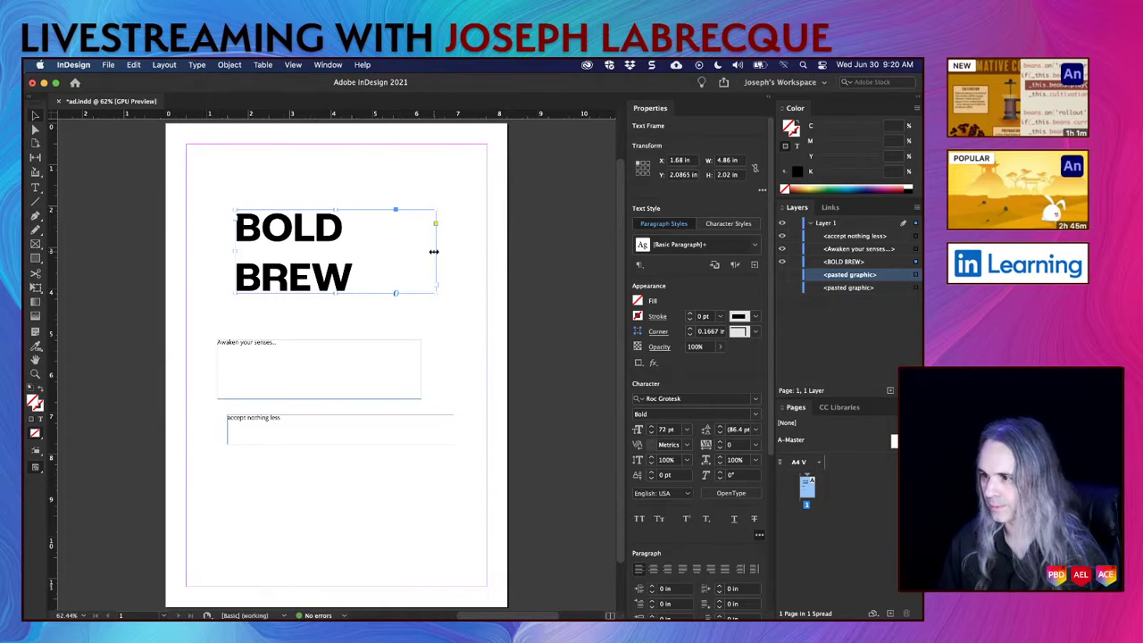
drag(433, 251, 505, 255)
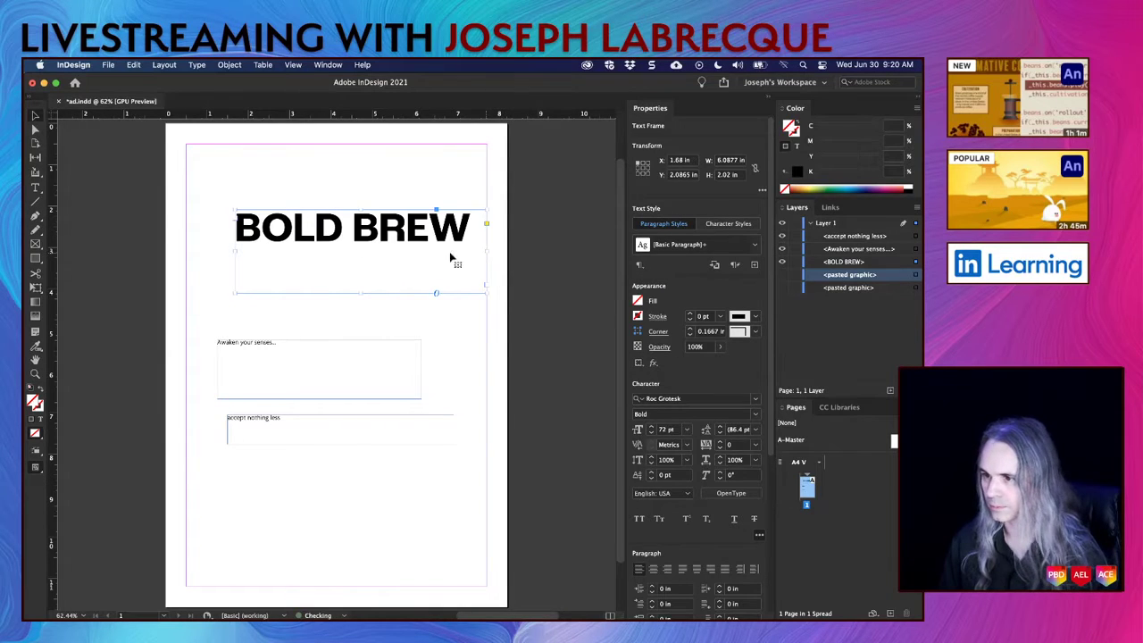
Step: Extend the BOLD BREW frame to the page's left margin, making it about 7.27 in wide, and save the document
drag(235, 252, 186, 252)
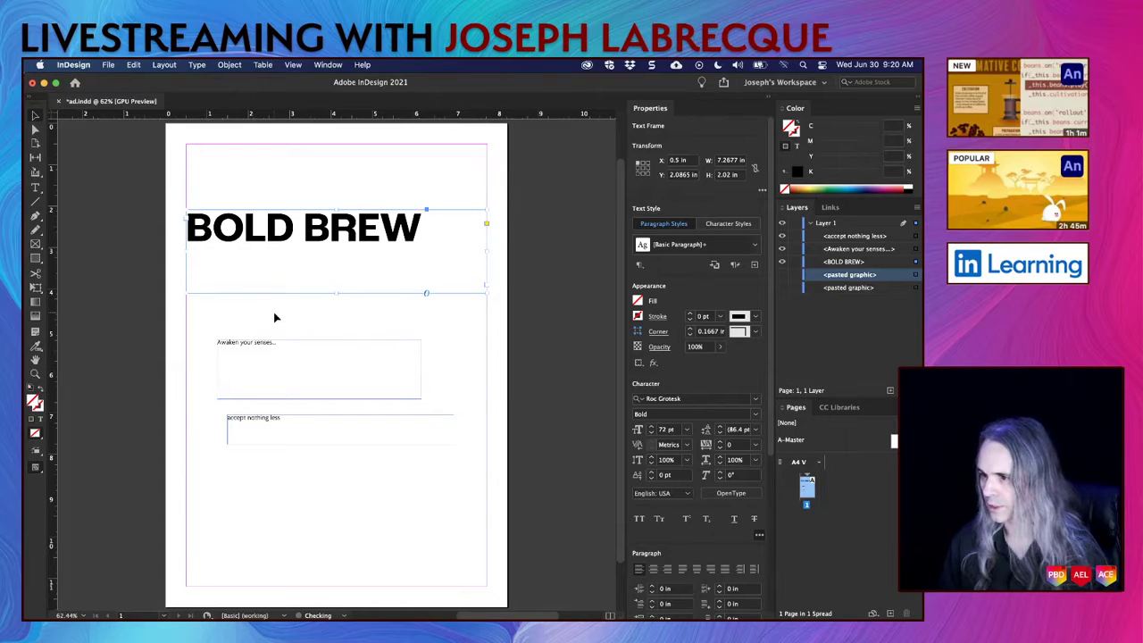
click(119, 309)
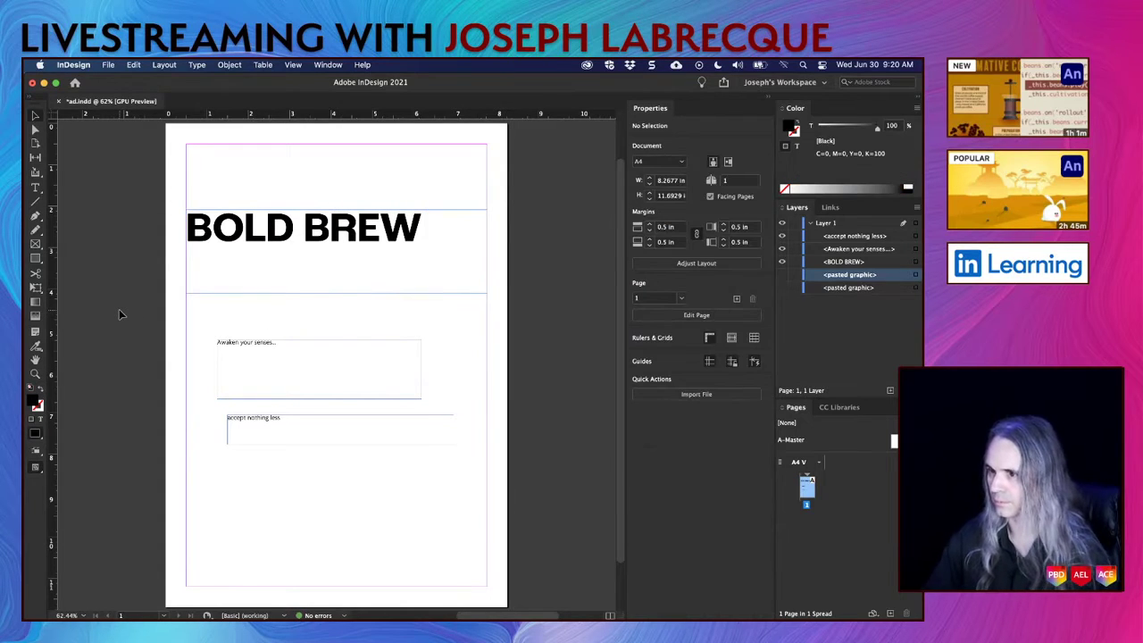
key(super+s)
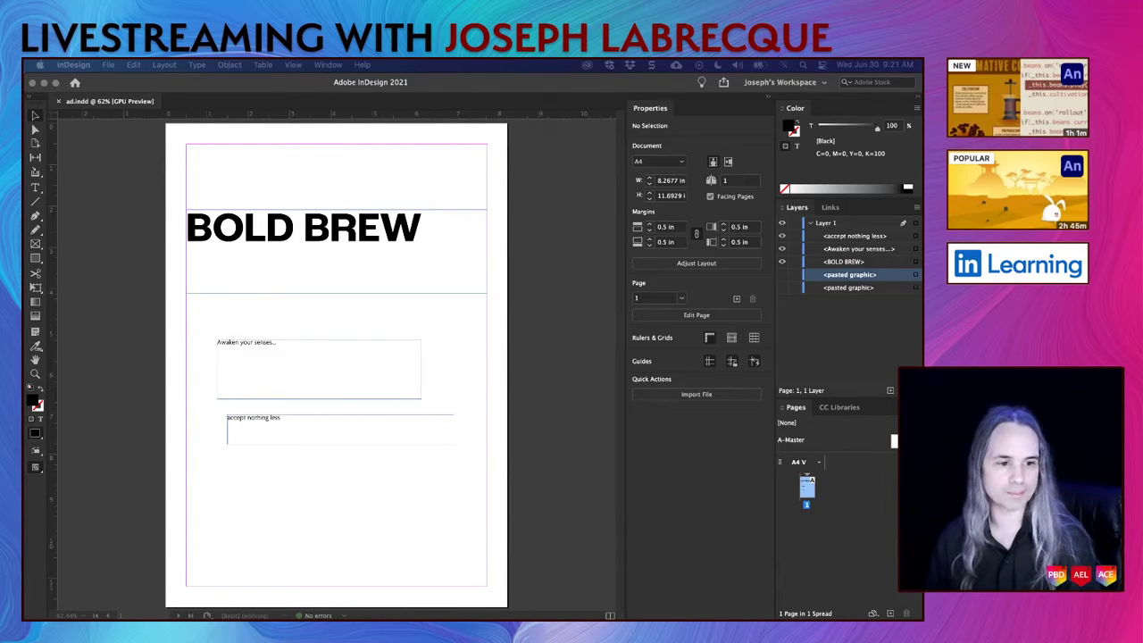
Step: Switch to Photoshop to examine the cut-out coffee cup and saucer, and put its window away to return to the InDesign ad
key(super+Tab)
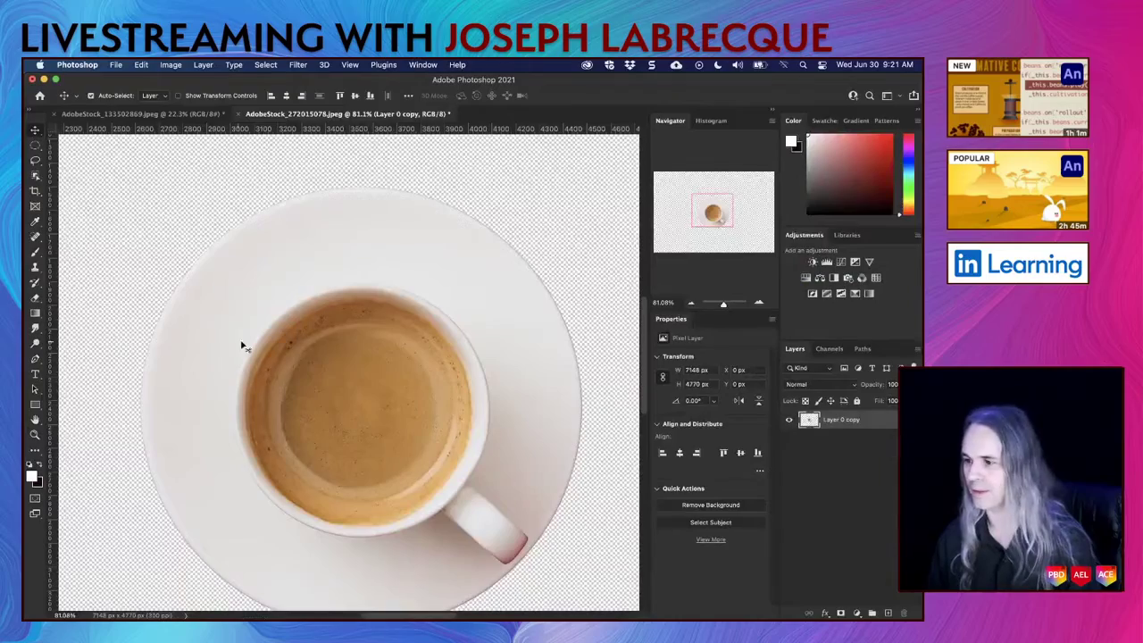
scroll(346, 334, up, 3)
scroll(346, 334, down, 3)
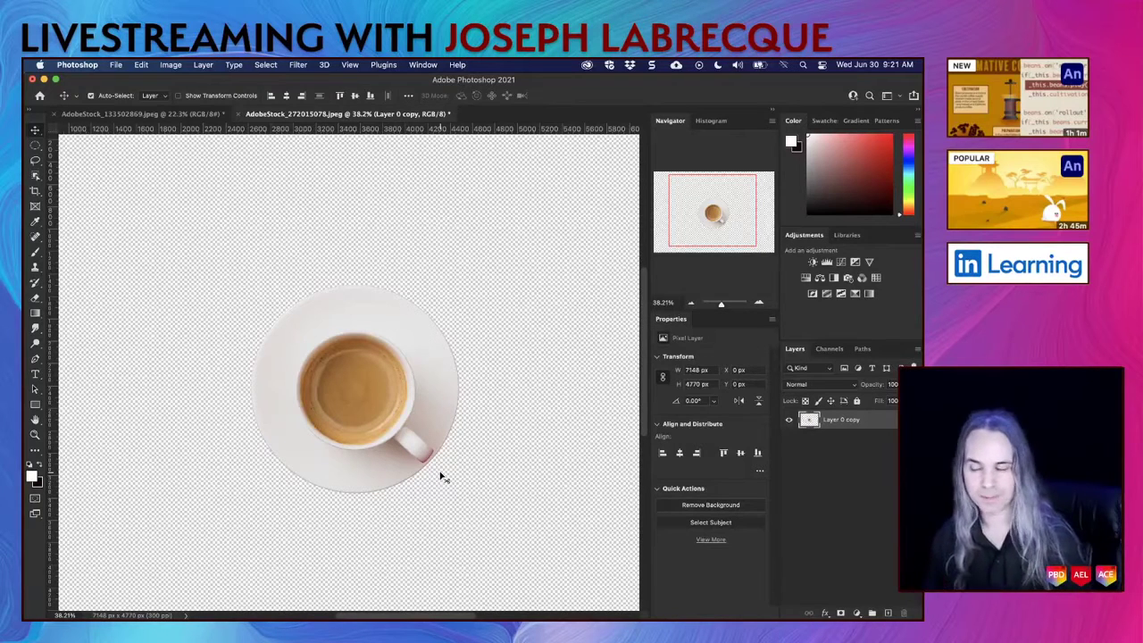
click(44, 80)
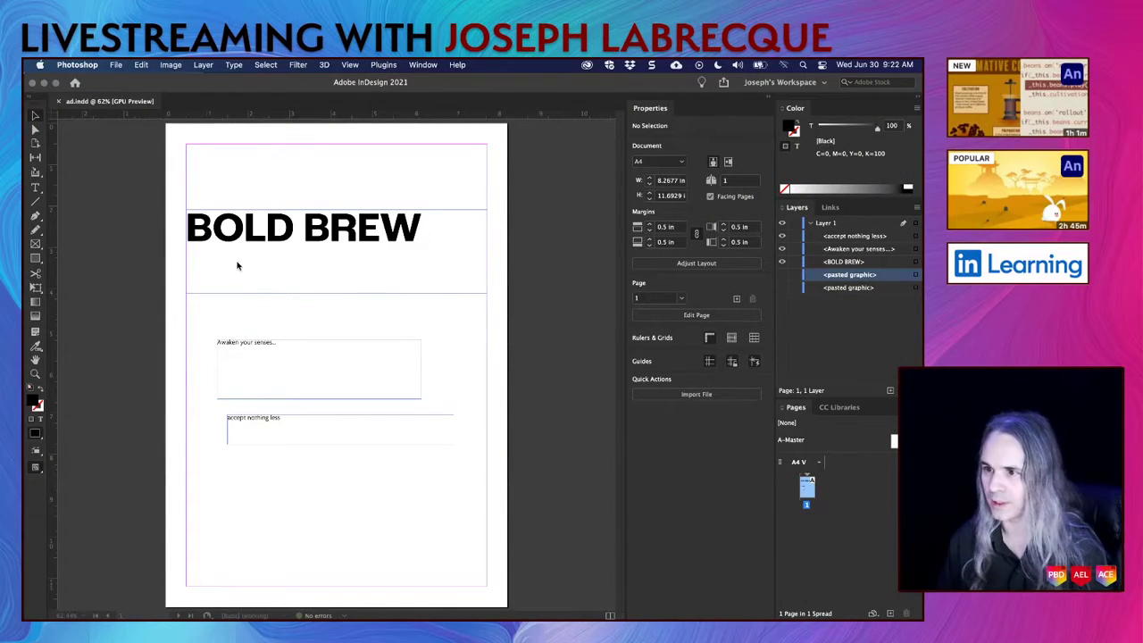
Step: Draw a black-filled rectangle covering the whole page, 8.2677 by 11.6929 in, and save the document
click(37, 259)
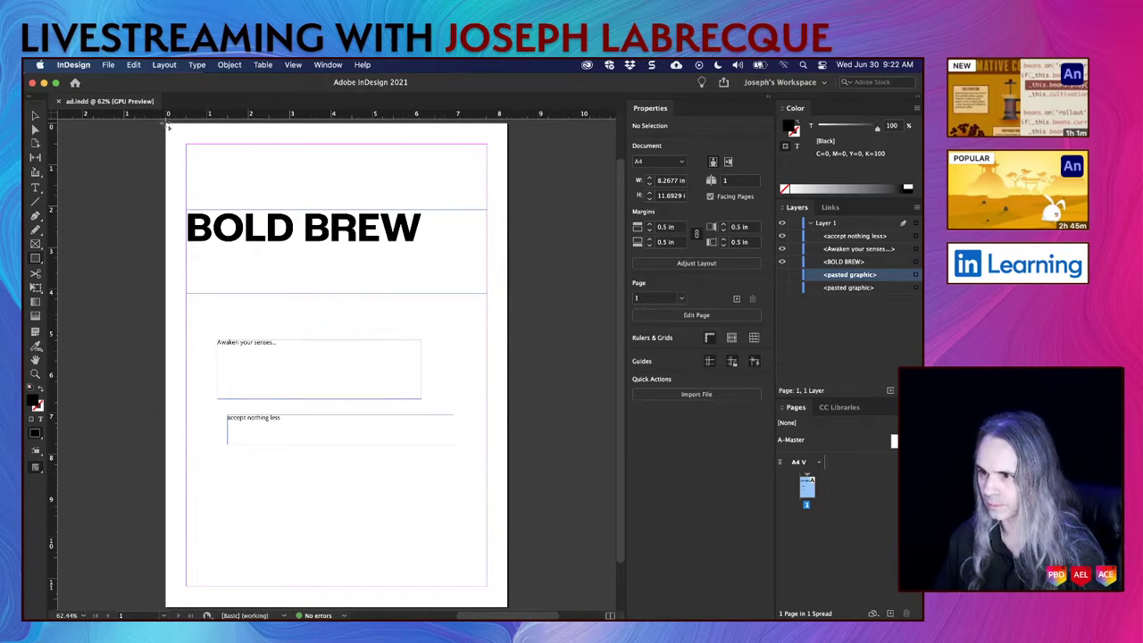
drag(169, 127, 507, 549)
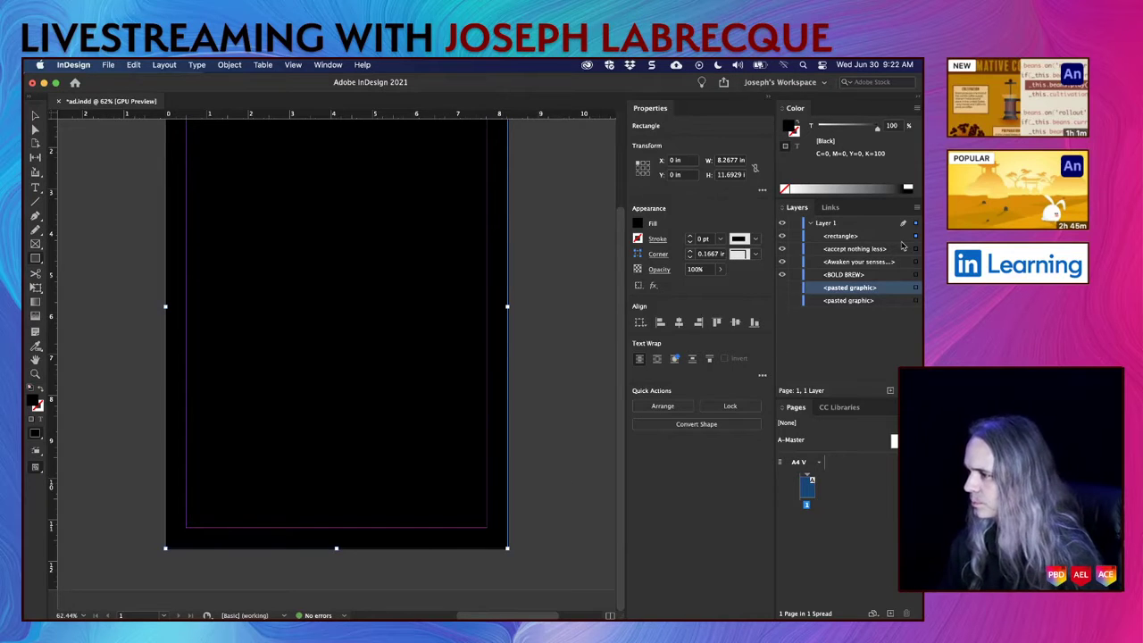
click(855, 238)
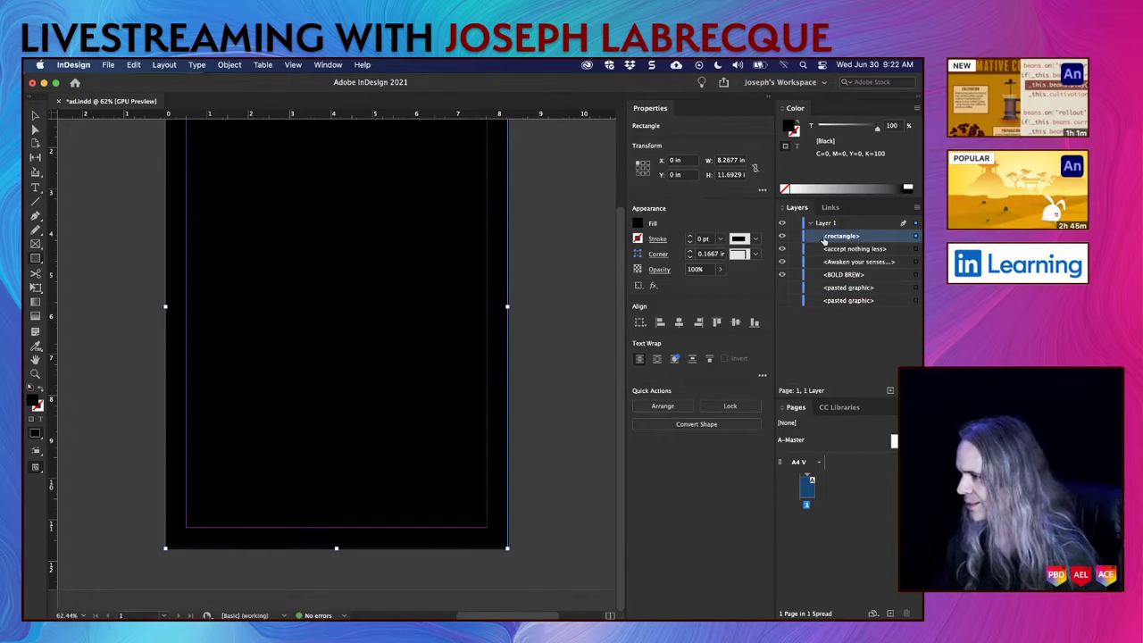
key(super+s)
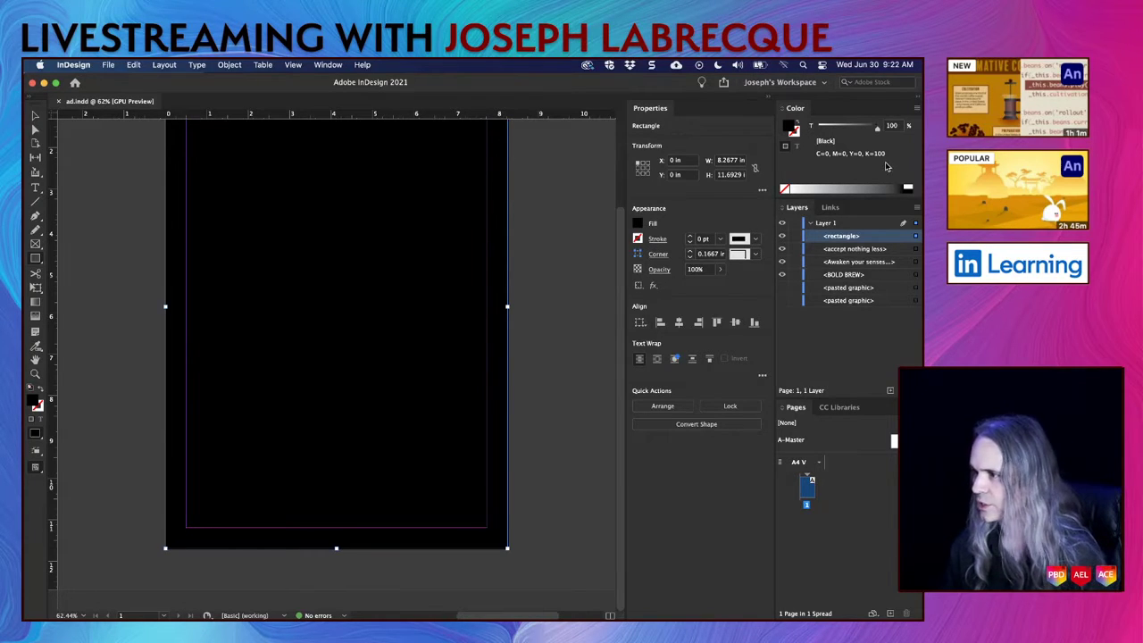
Step: Switch the rectangle's fill colour to CMYK and try solid fills, ending with green C=74 M=0 Y=100 K=31
click(915, 108)
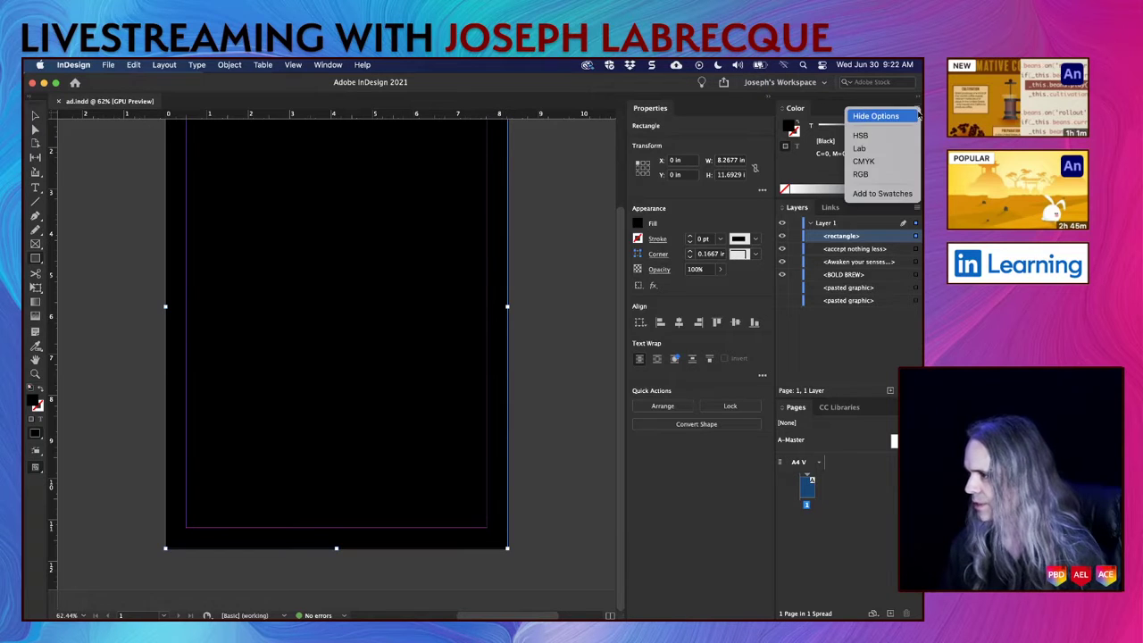
click(880, 162)
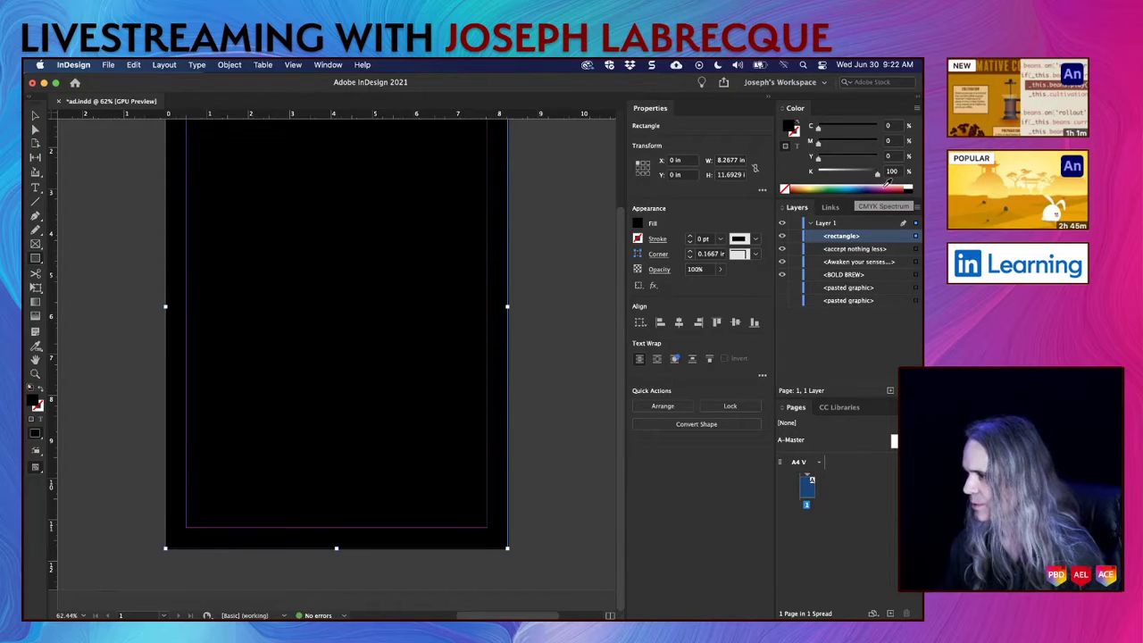
click(886, 183)
click(830, 183)
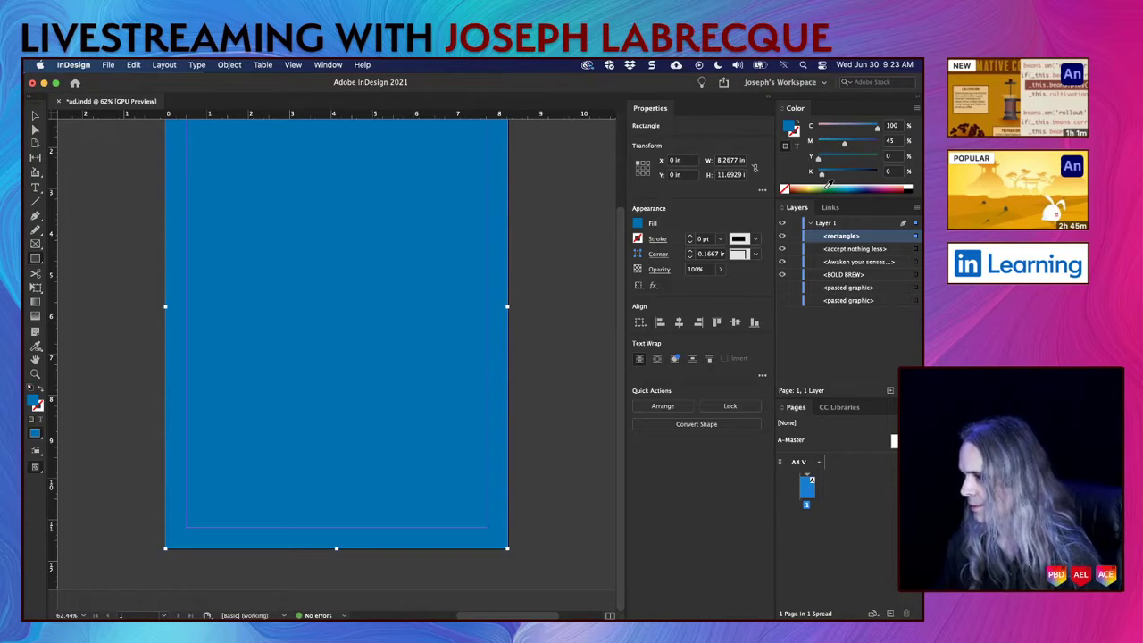
click(830, 186)
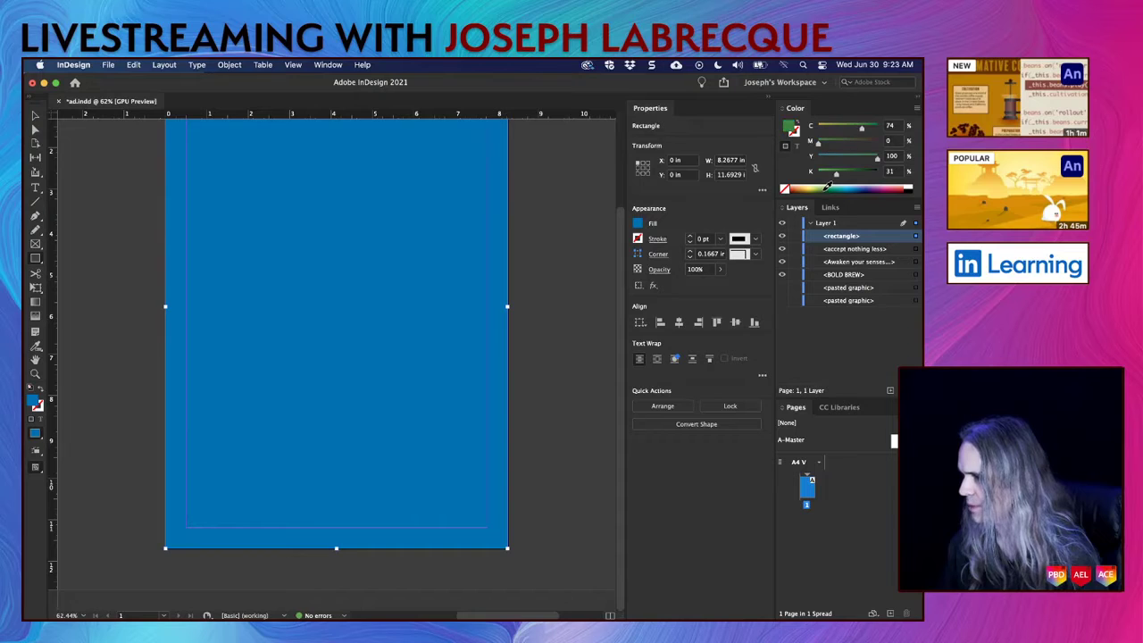
click(916, 108)
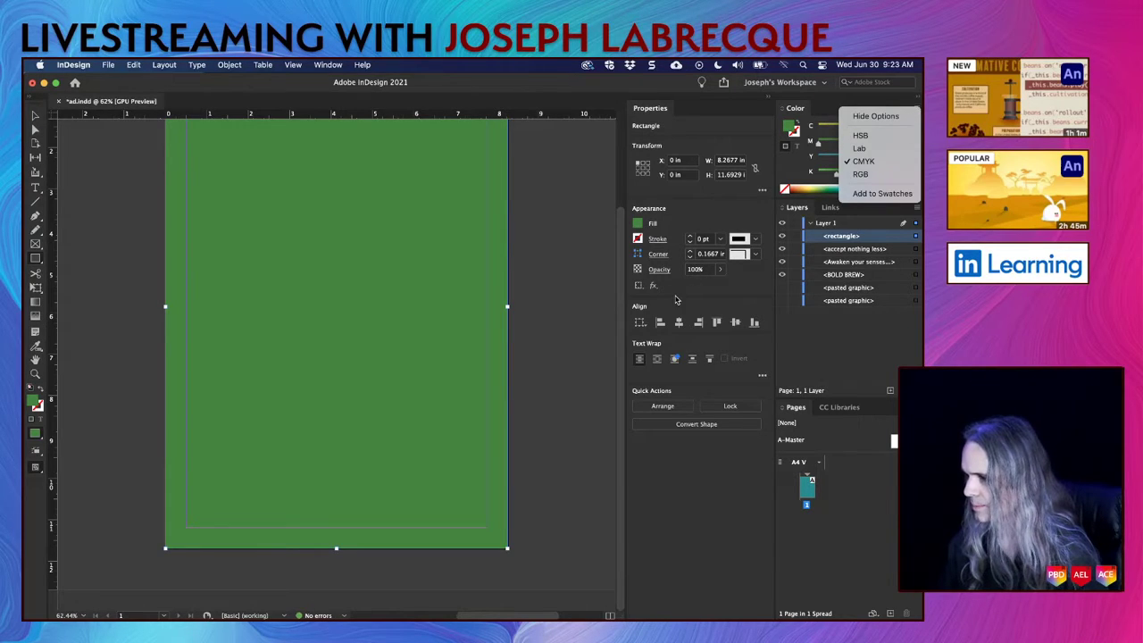
click(678, 463)
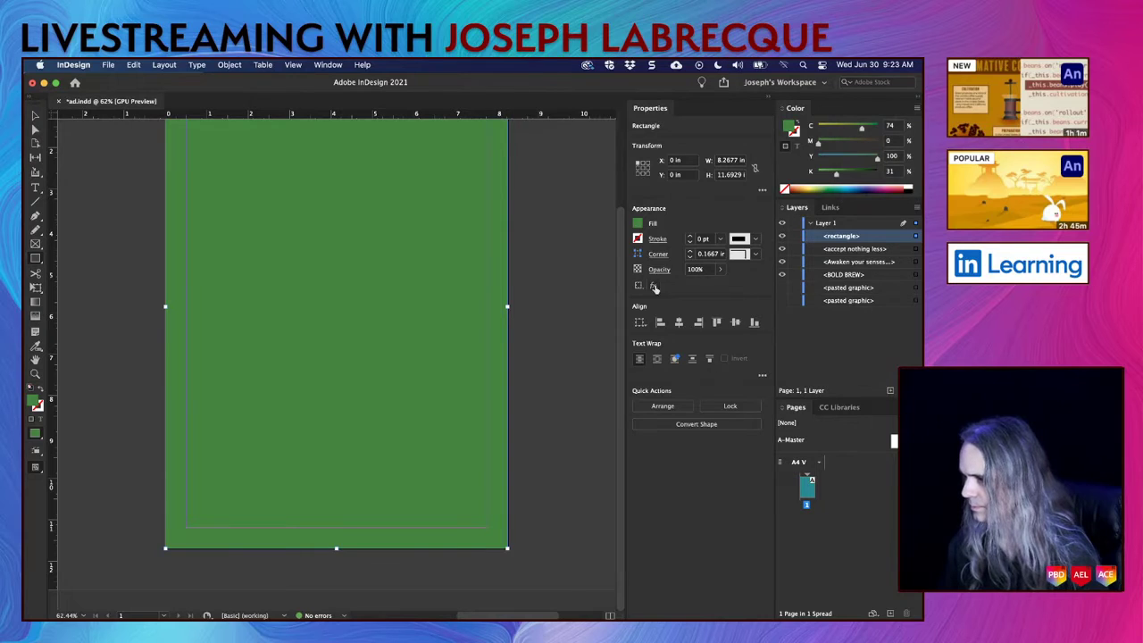
Step: Replace the page rectangle's solid fill with a linear white-to-black gradient
click(637, 224)
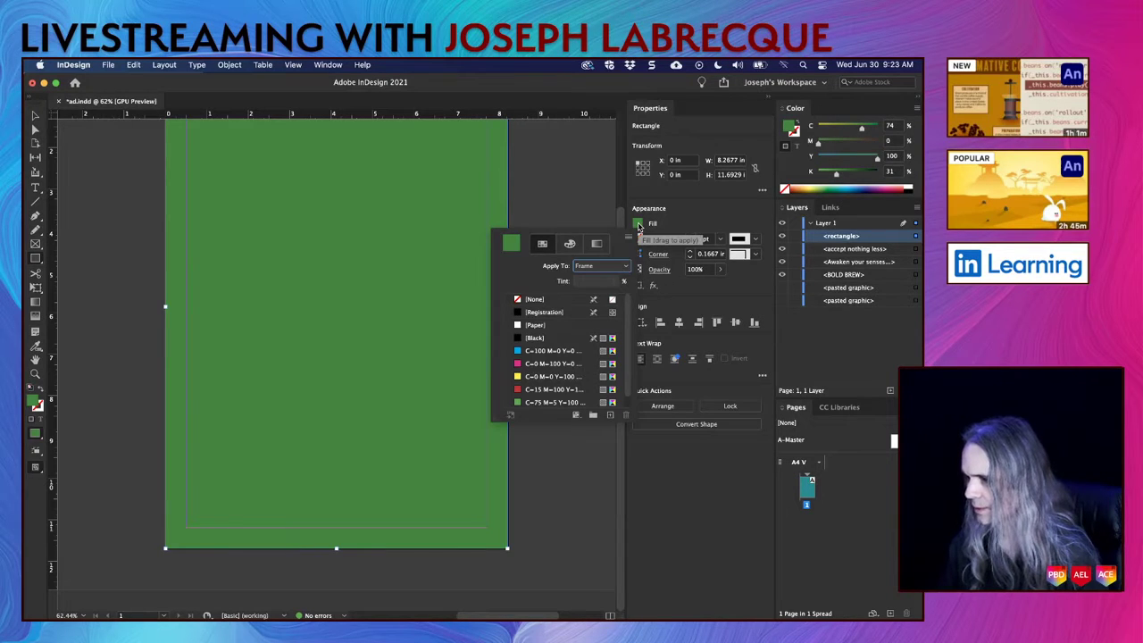
click(570, 246)
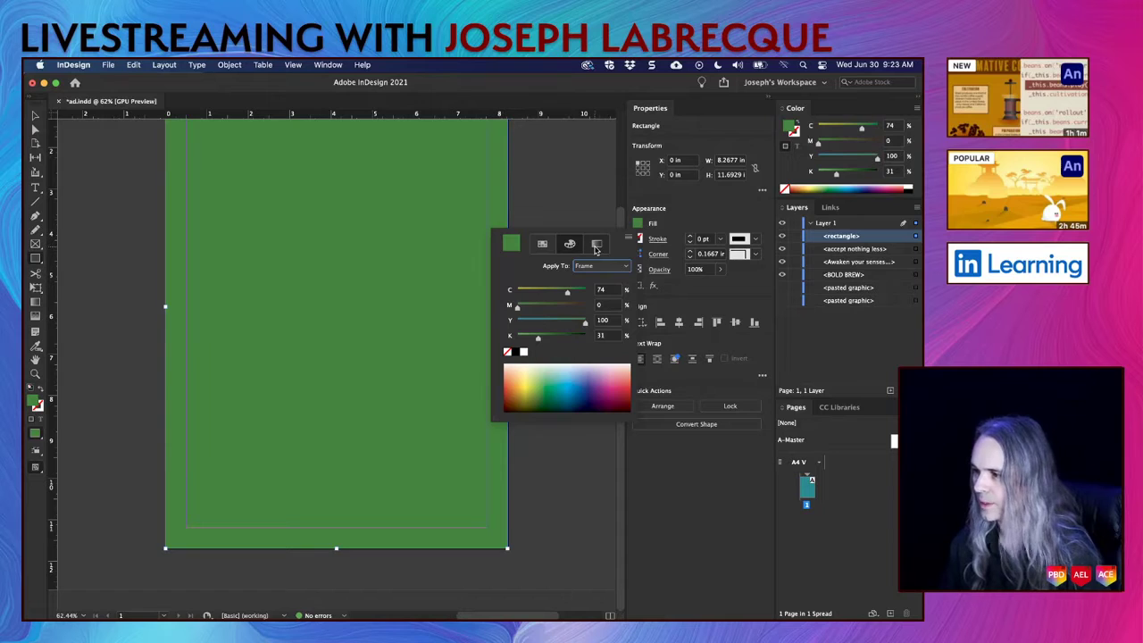
click(597, 246)
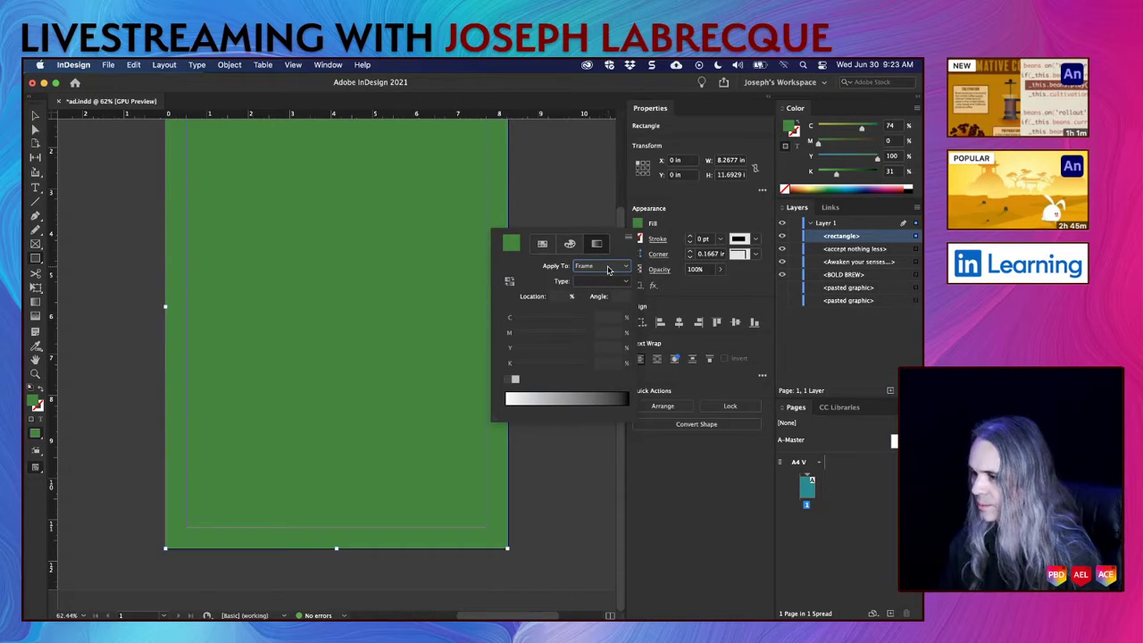
click(598, 282)
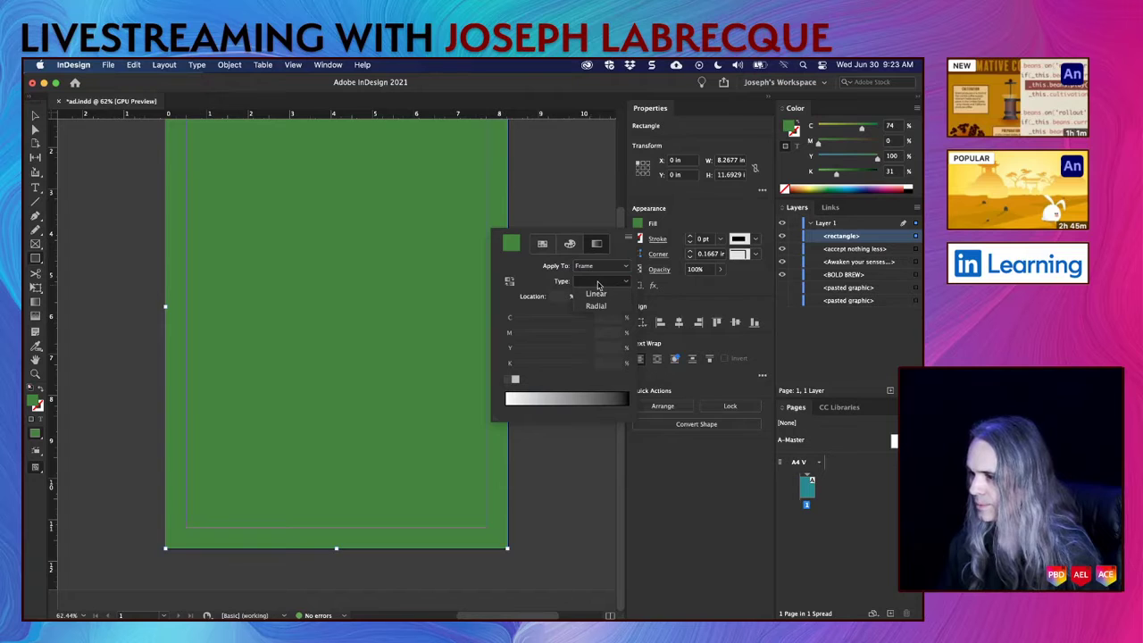
click(597, 295)
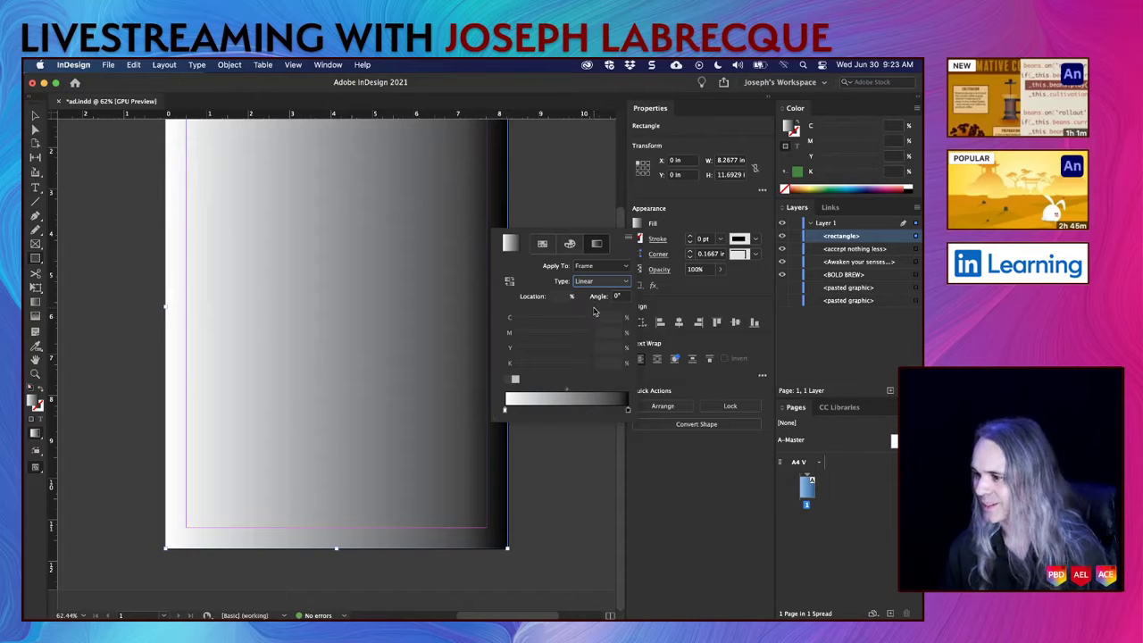
Step: Recolour the gradient's white starting stop to an orange-brown, C=0 M=63 Y=100 K=26
click(504, 410)
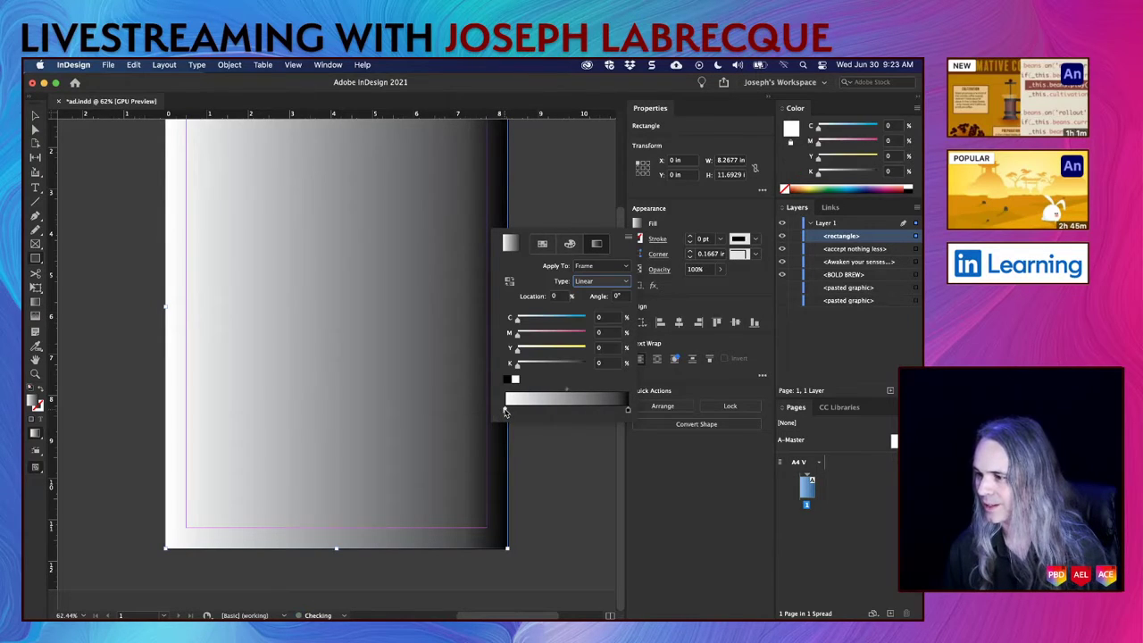
click(891, 184)
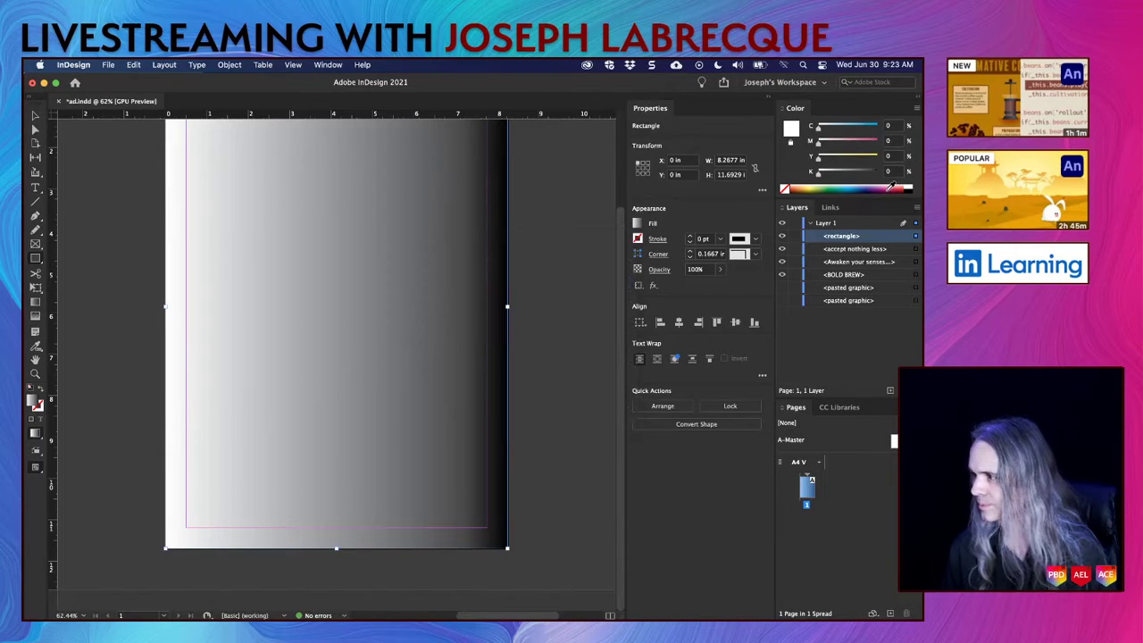
click(891, 185)
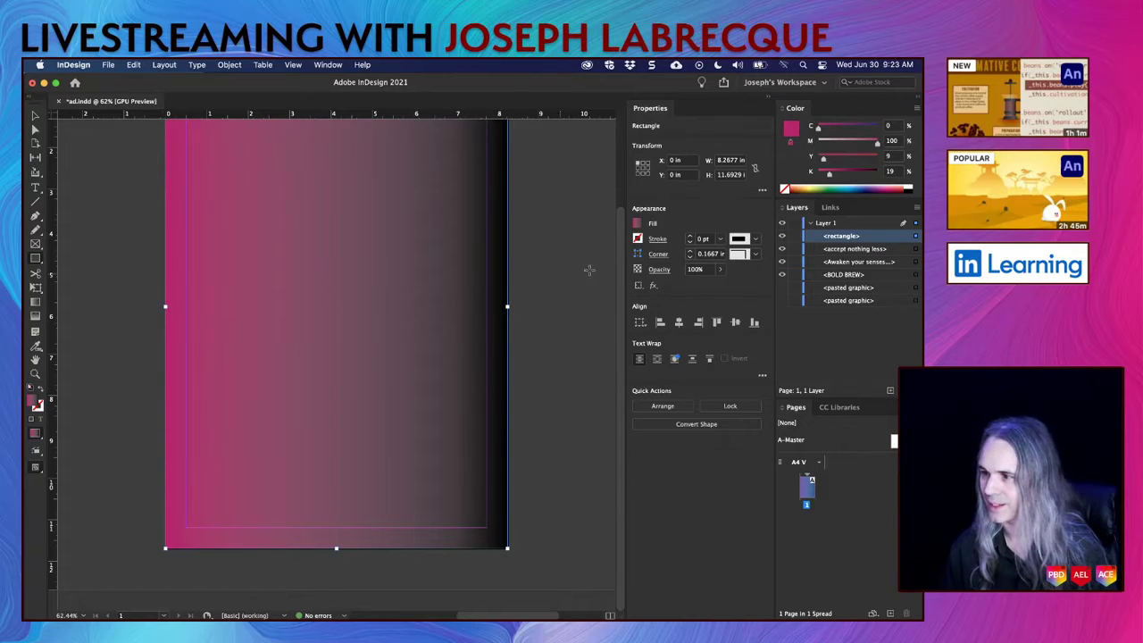
click(802, 185)
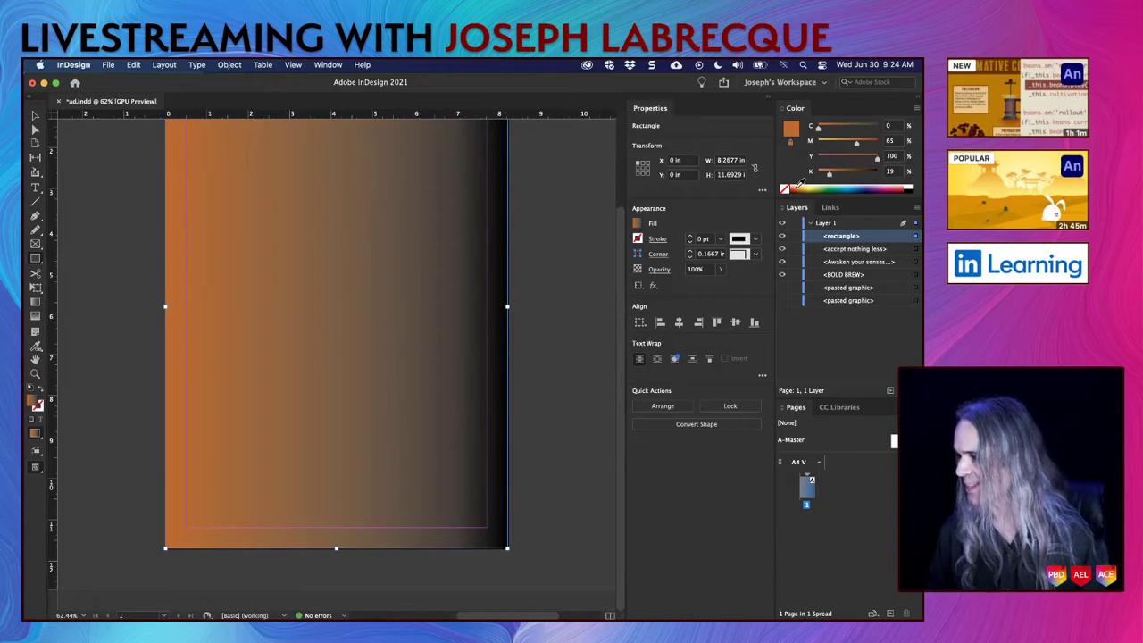
click(847, 186)
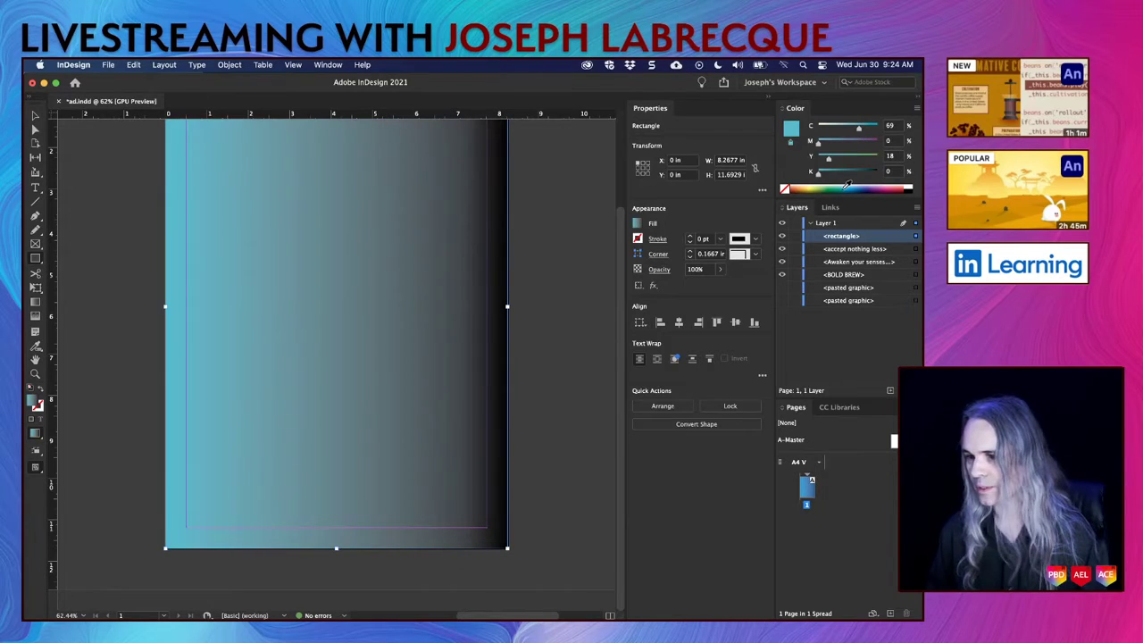
click(850, 184)
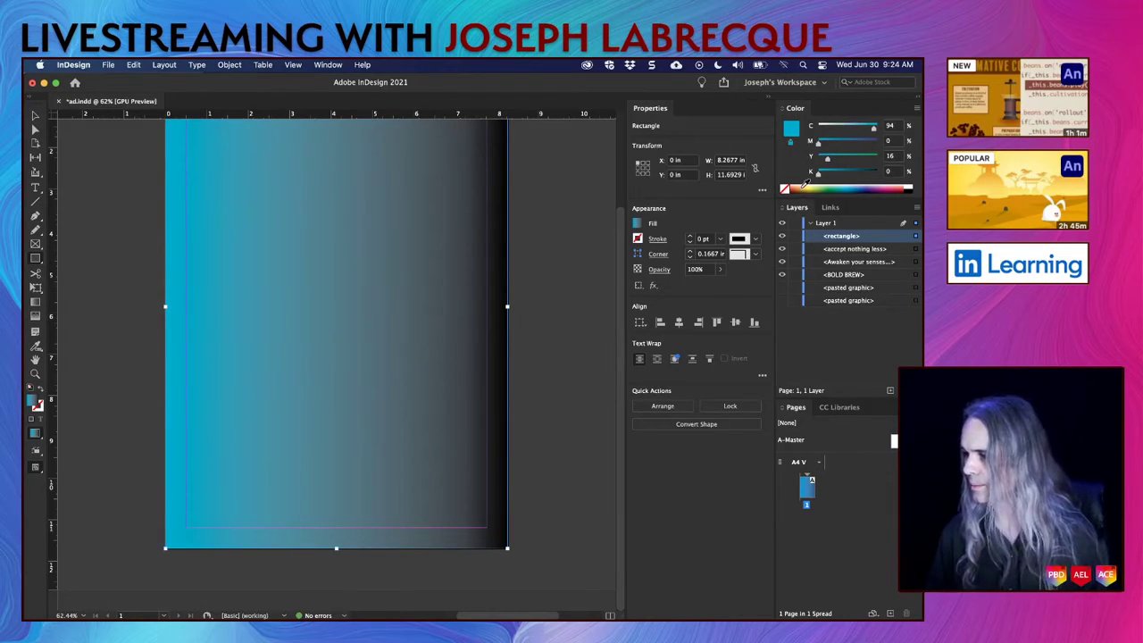
click(806, 185)
click(804, 186)
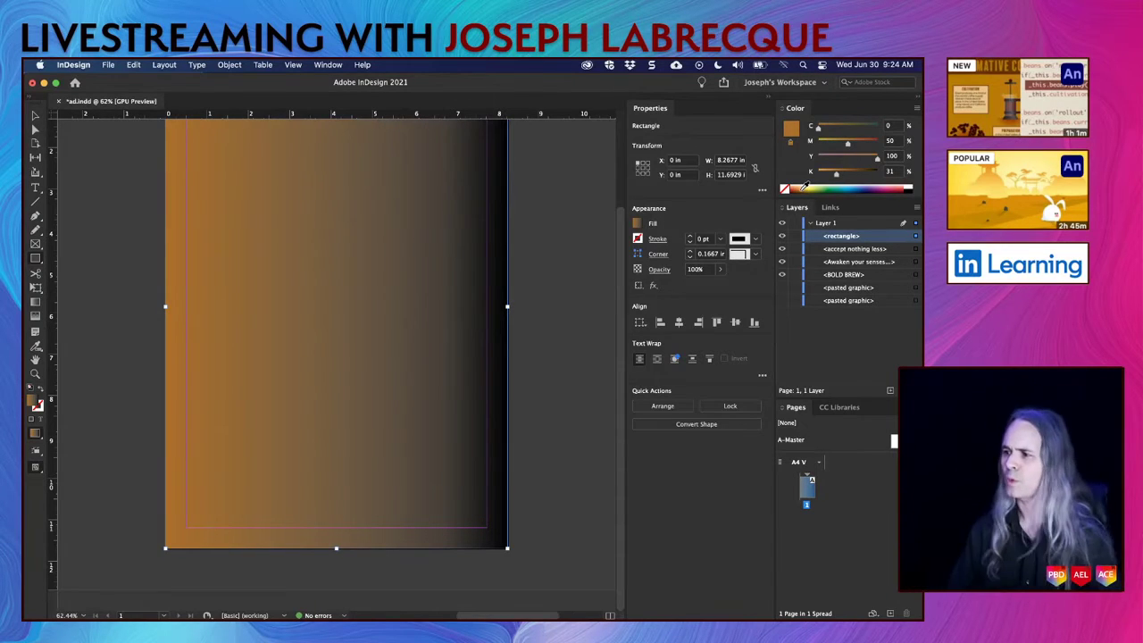
click(801, 183)
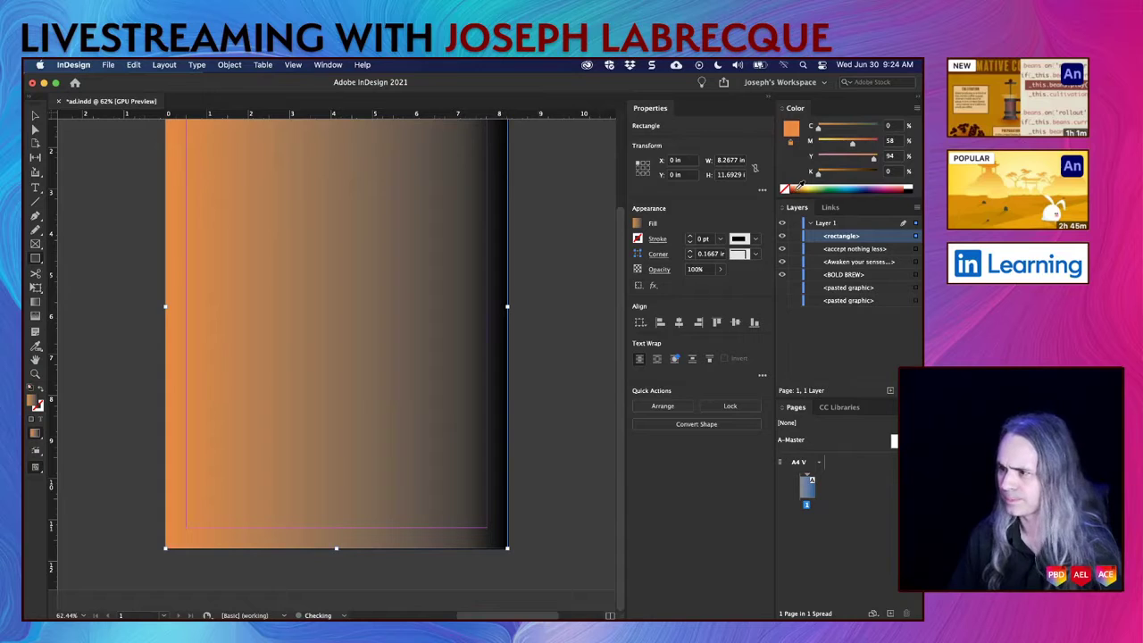
click(802, 184)
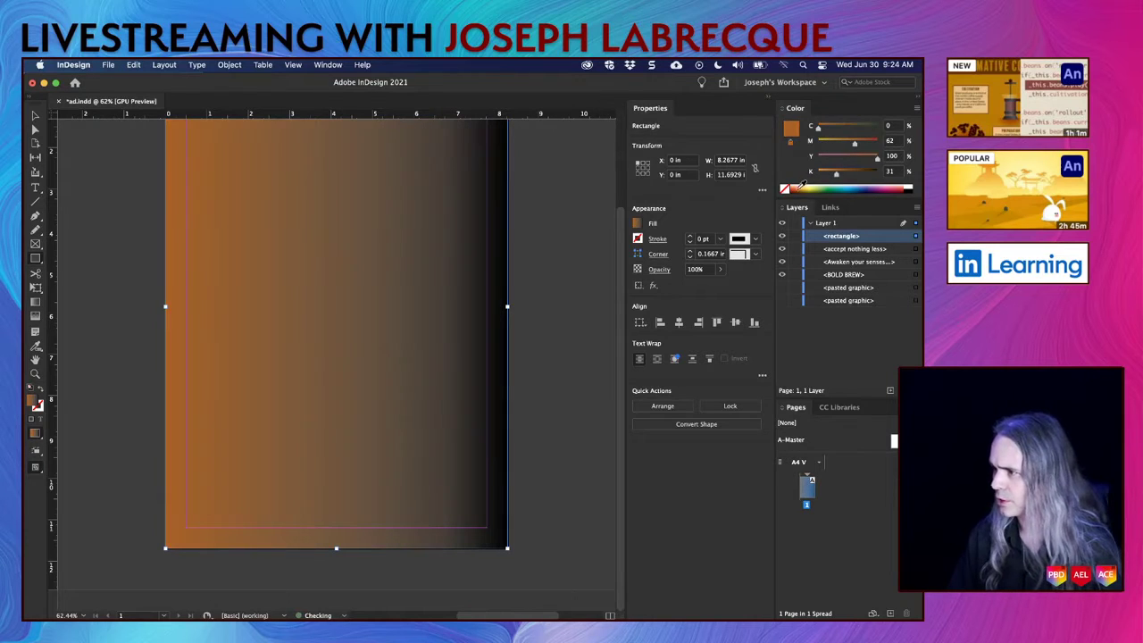
drag(835, 177, 857, 149)
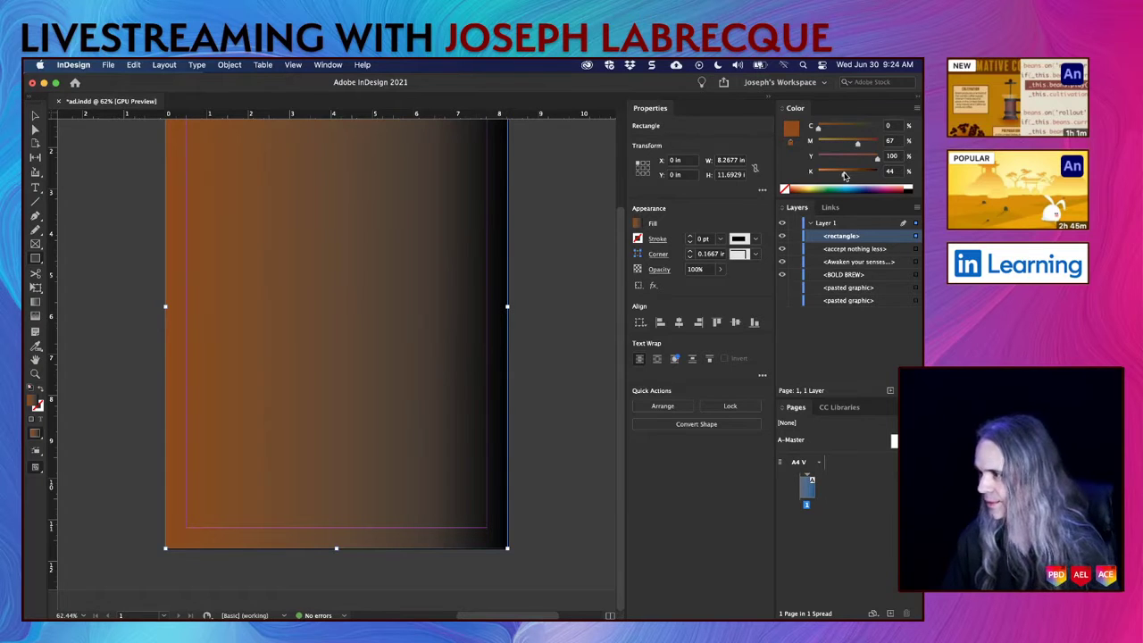
drag(844, 176, 855, 150)
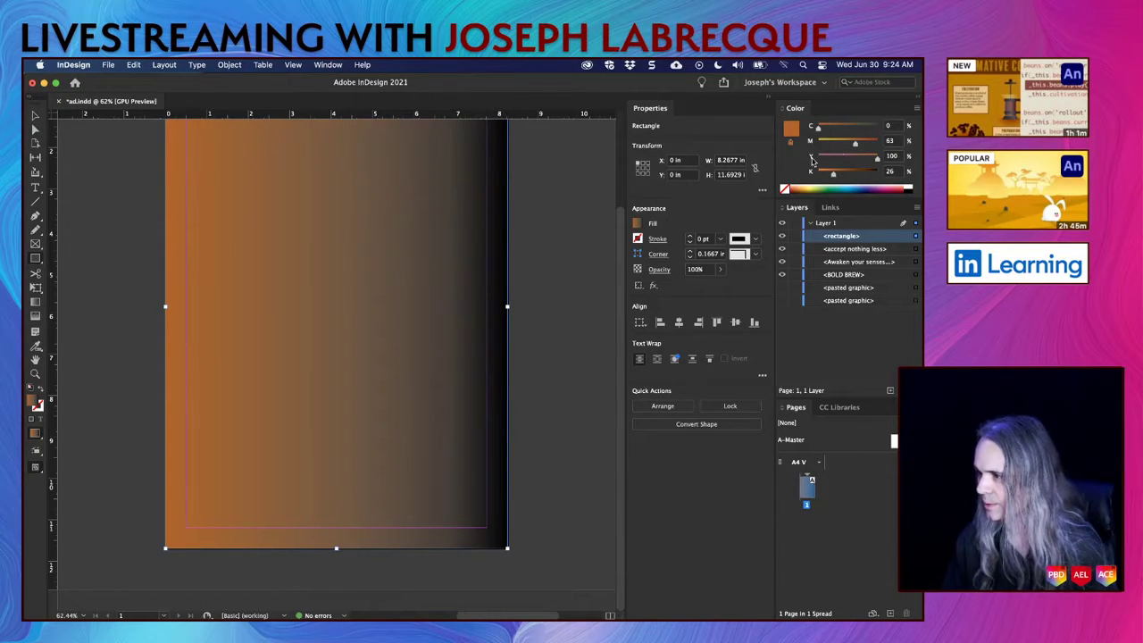
Step: Select the black ending stop of the rectangle's gradient and switch its colour to CMYK
click(635, 223)
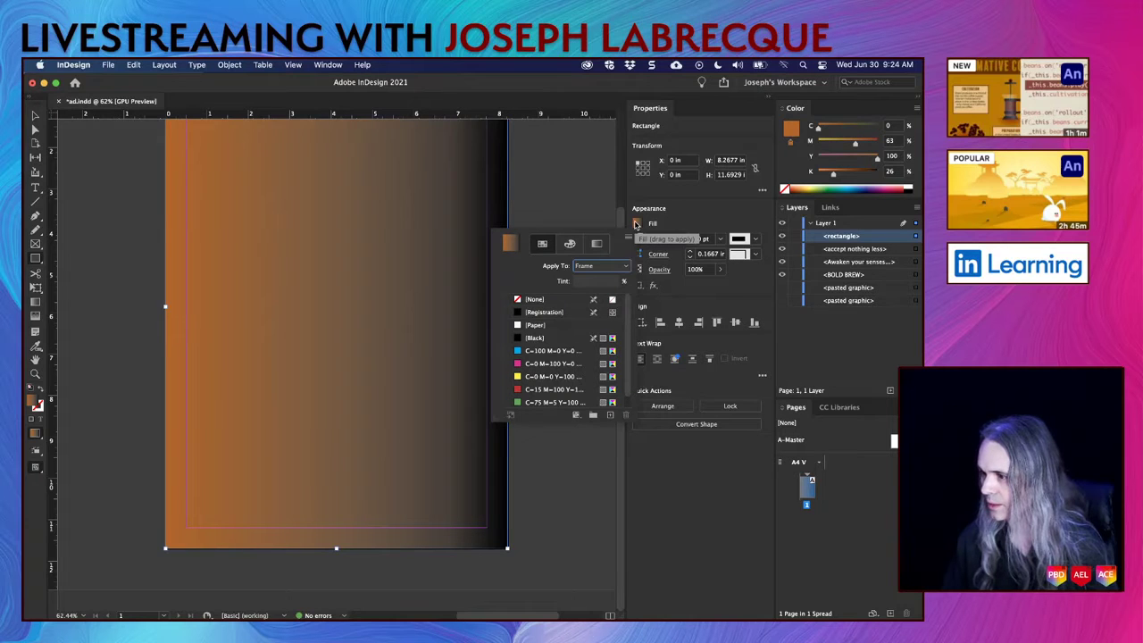
click(597, 243)
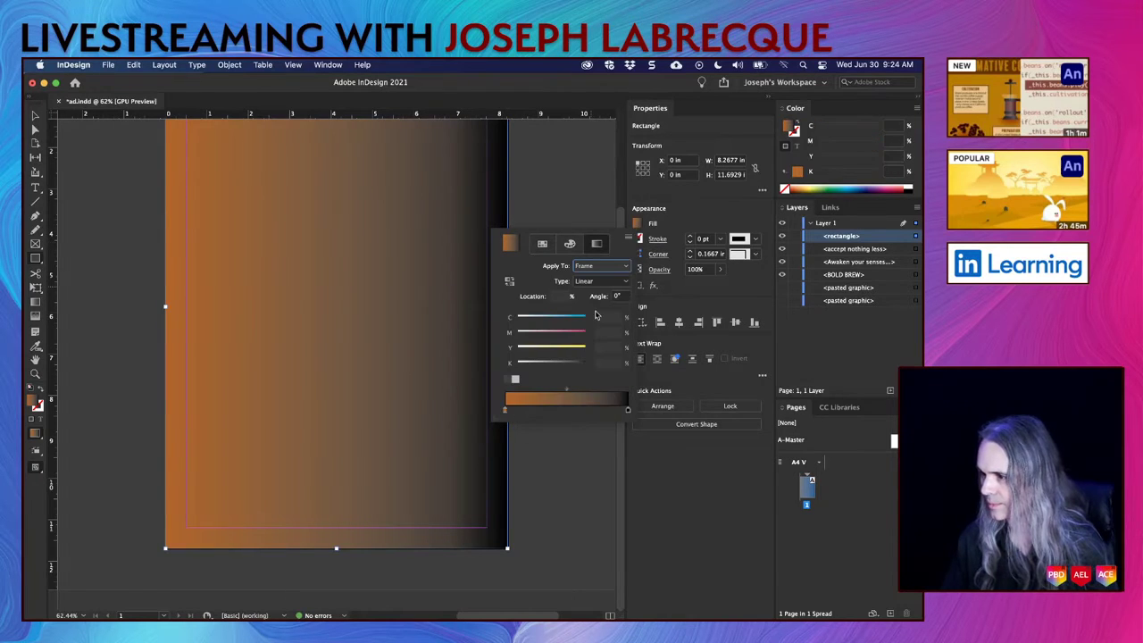
click(628, 411)
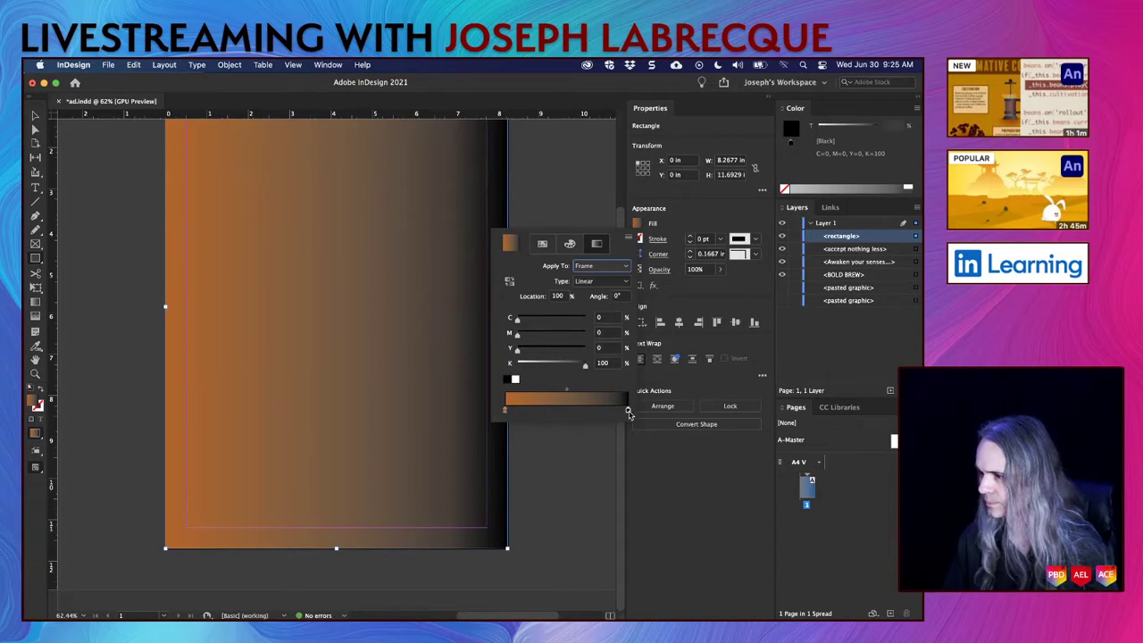
drag(627, 413, 627, 413)
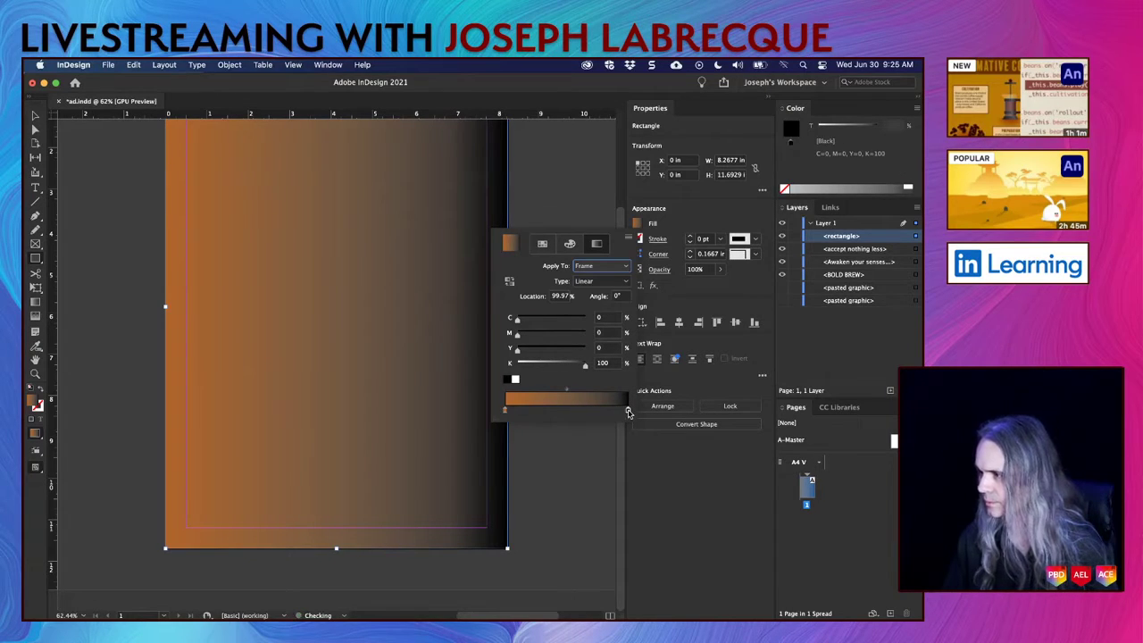
click(918, 108)
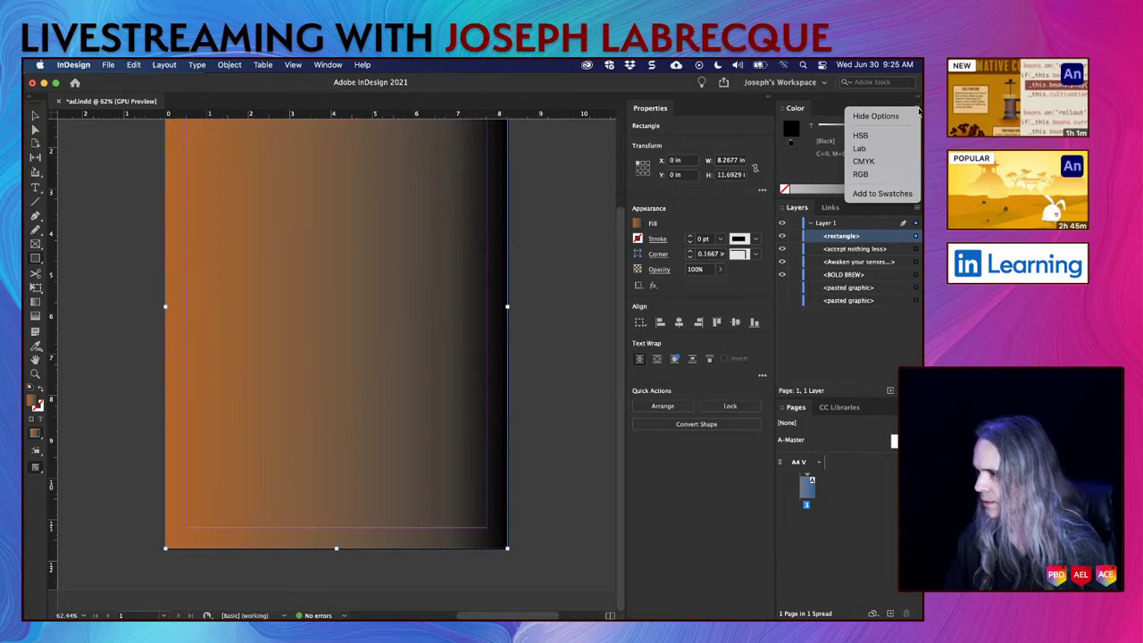
click(886, 162)
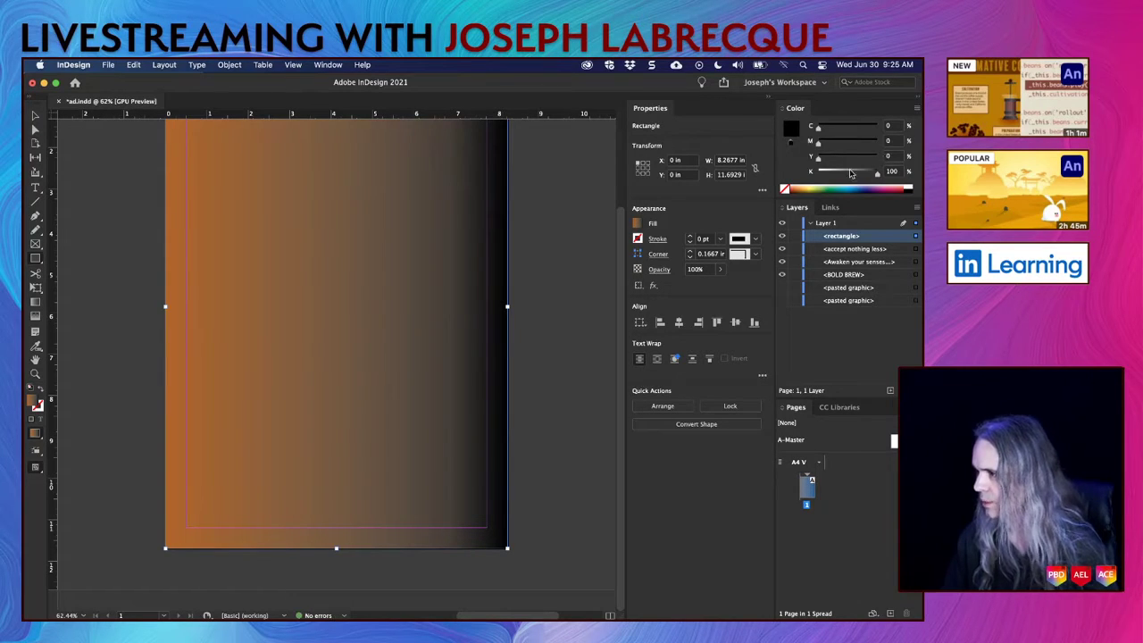
Step: Try a purple and several orange colours on the gradient's ending stop
click(881, 184)
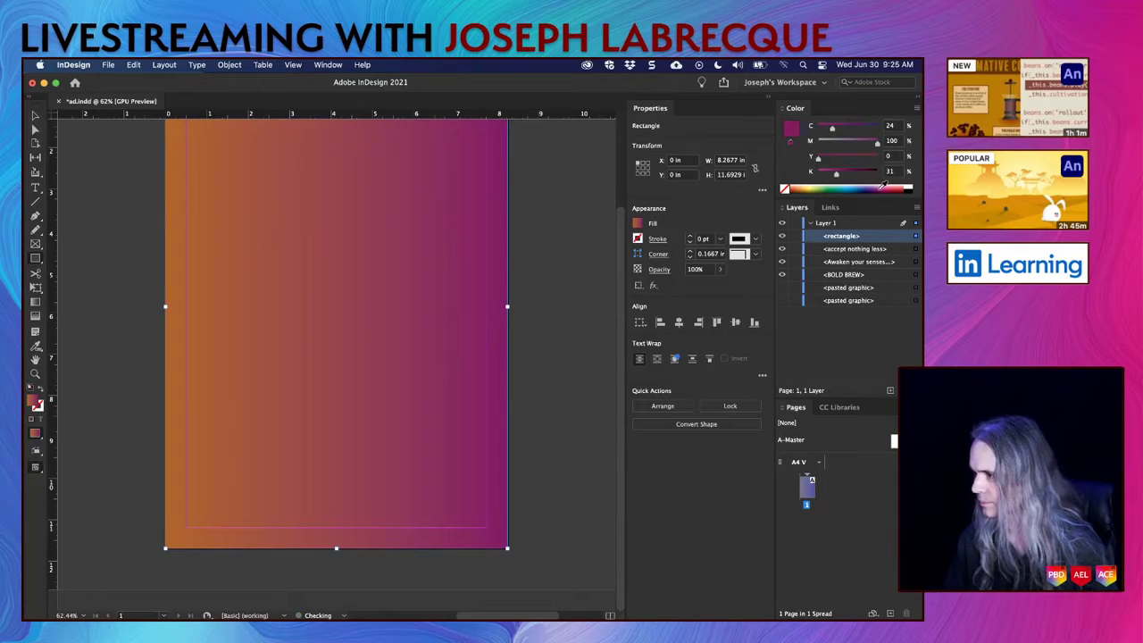
click(805, 185)
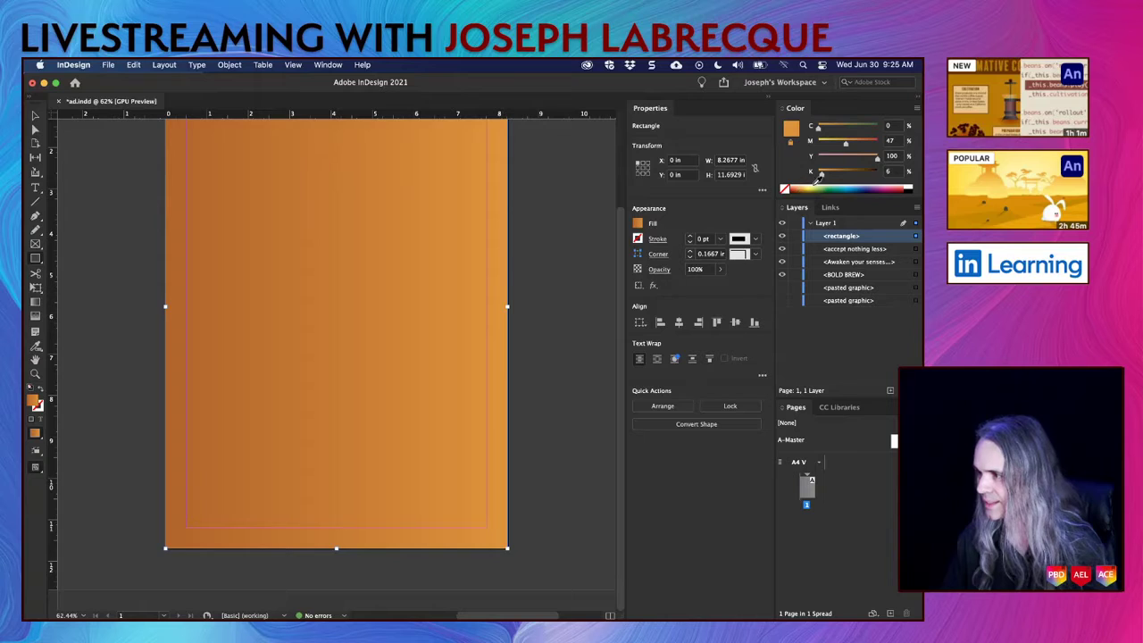
mouse_move(821, 176)
mouse_down()
mouse_move(852, 177)
mouse_move(809, 180)
mouse_up()
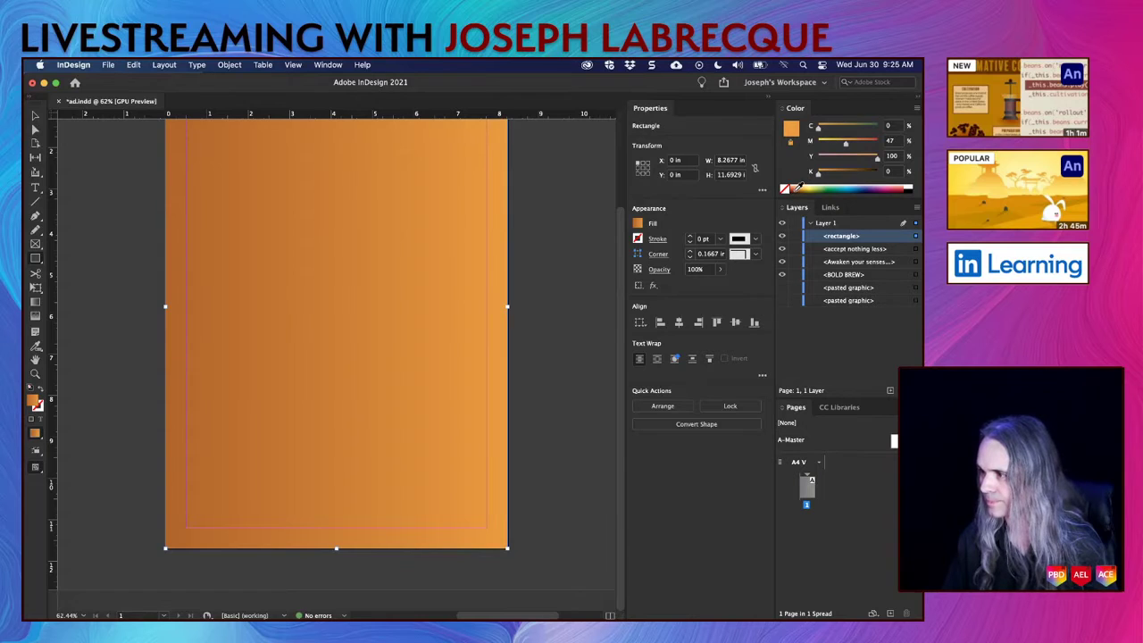
click(801, 187)
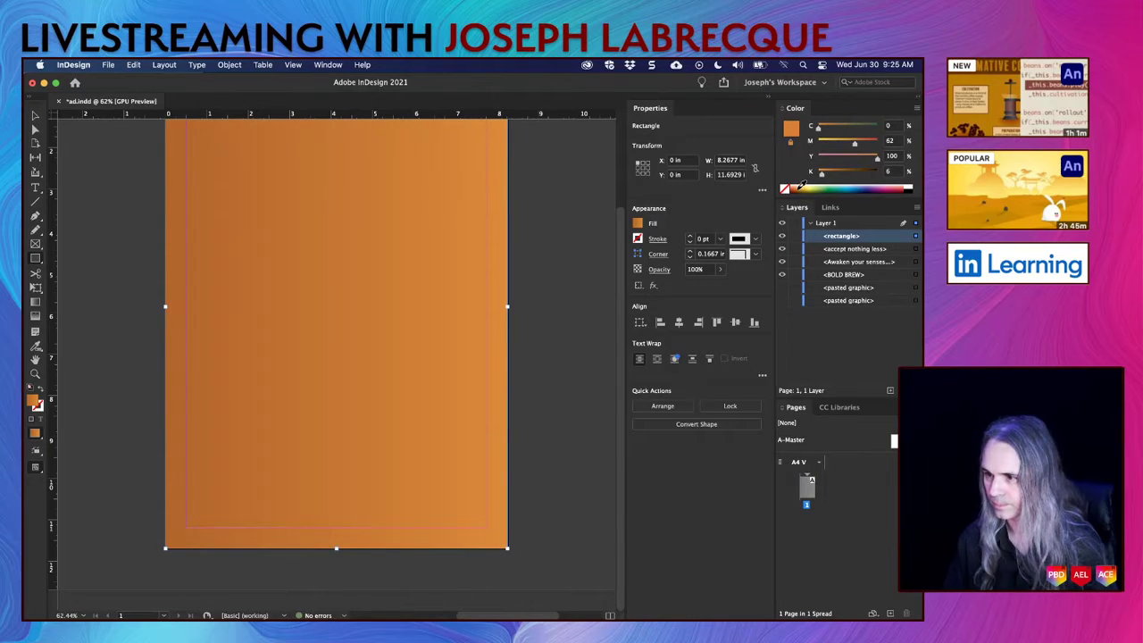
click(802, 187)
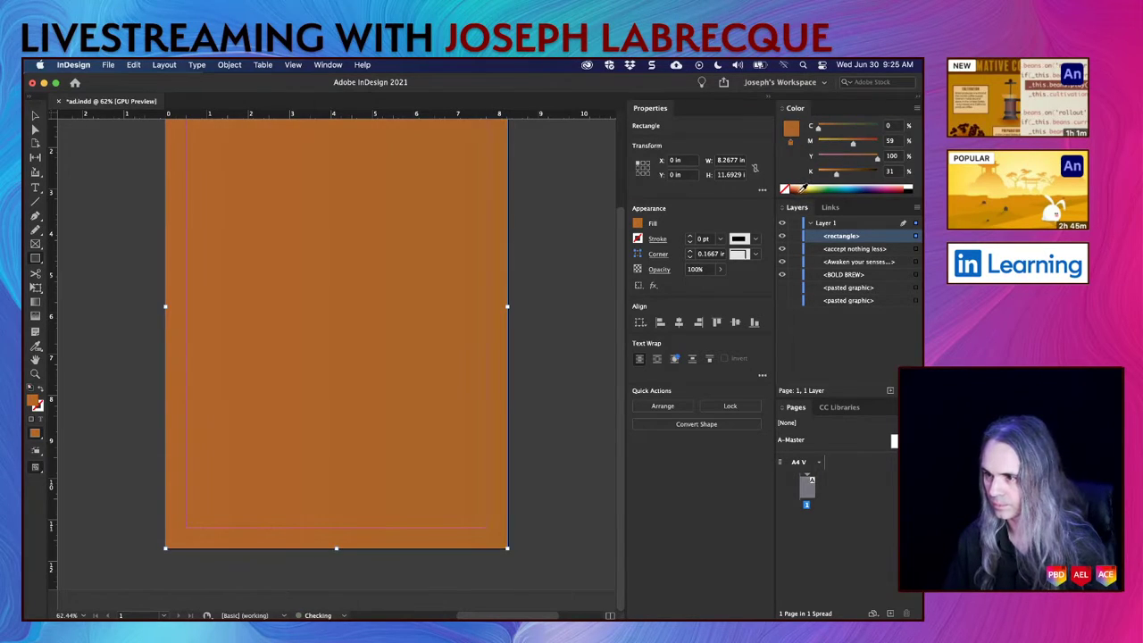
Step: Recolour the gradient's ending stop to dark brown, C=0 M=62 Y=100 K=55, save the document and deselect the rectangle
click(800, 185)
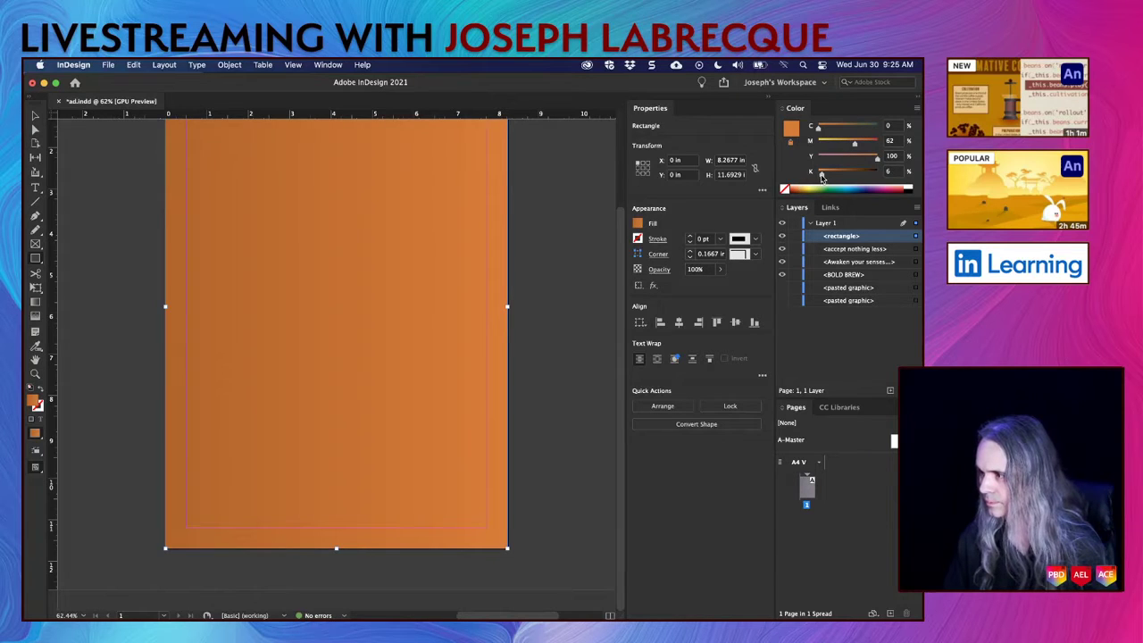
drag(822, 177, 848, 178)
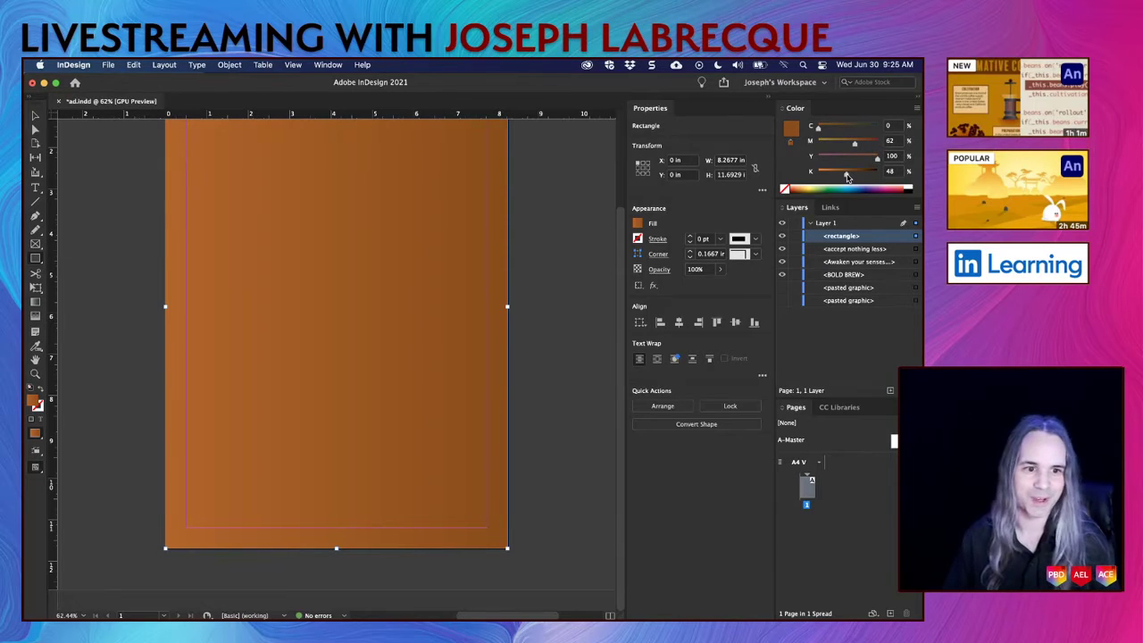
drag(847, 178, 850, 179)
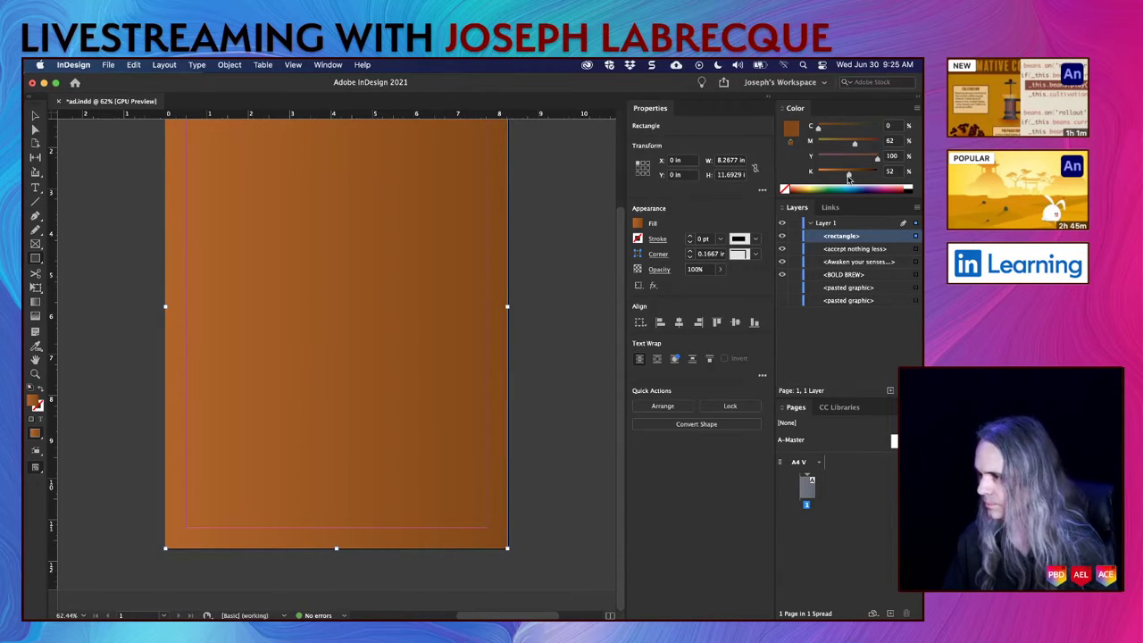
drag(848, 178, 850, 179)
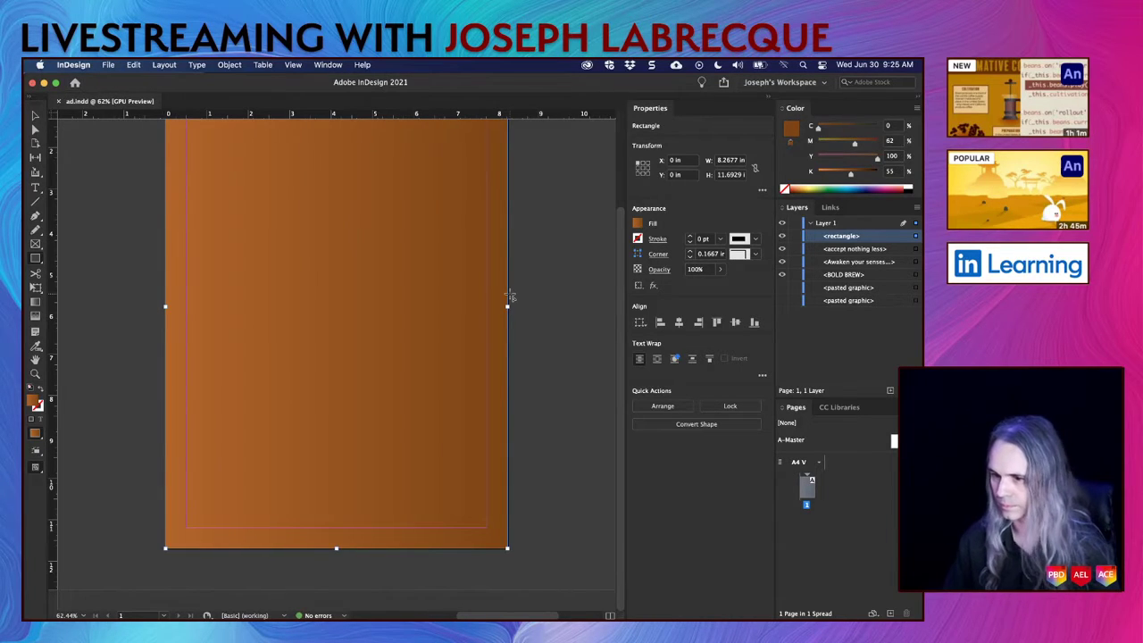
scroll(510, 295, down, 3)
scroll(510, 295, down, 1)
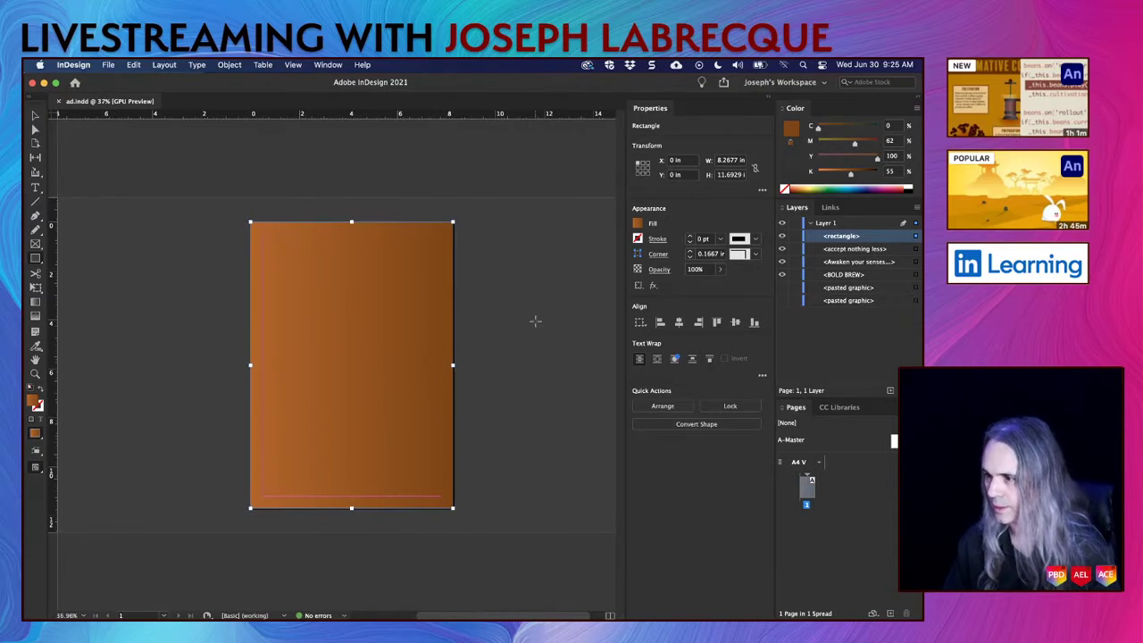
click(535, 319)
click(513, 351)
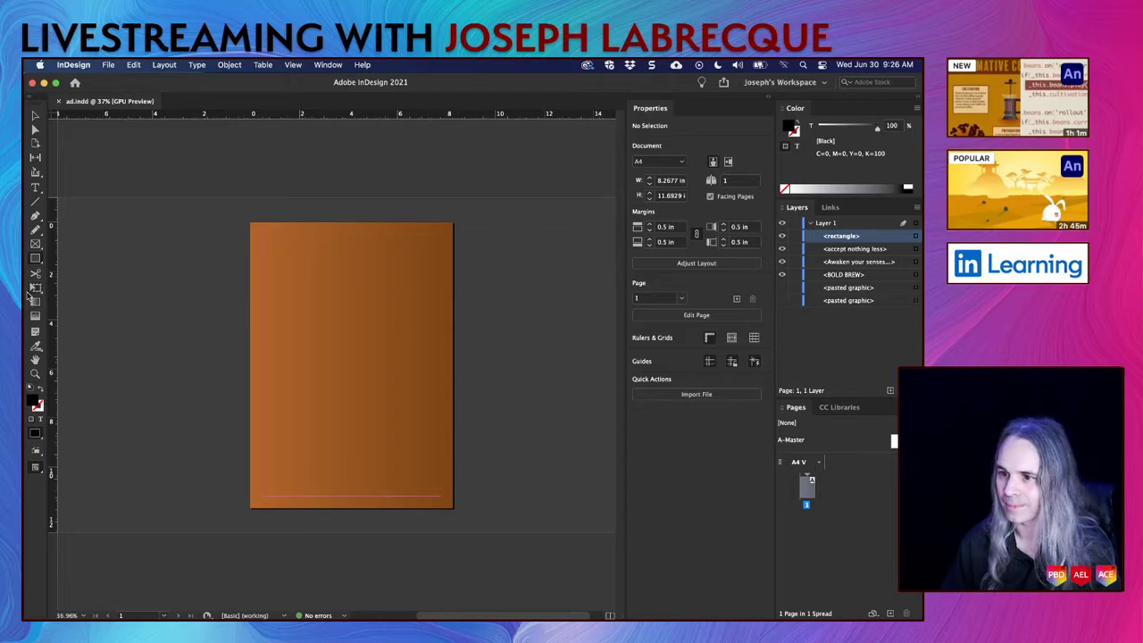
click(35, 258)
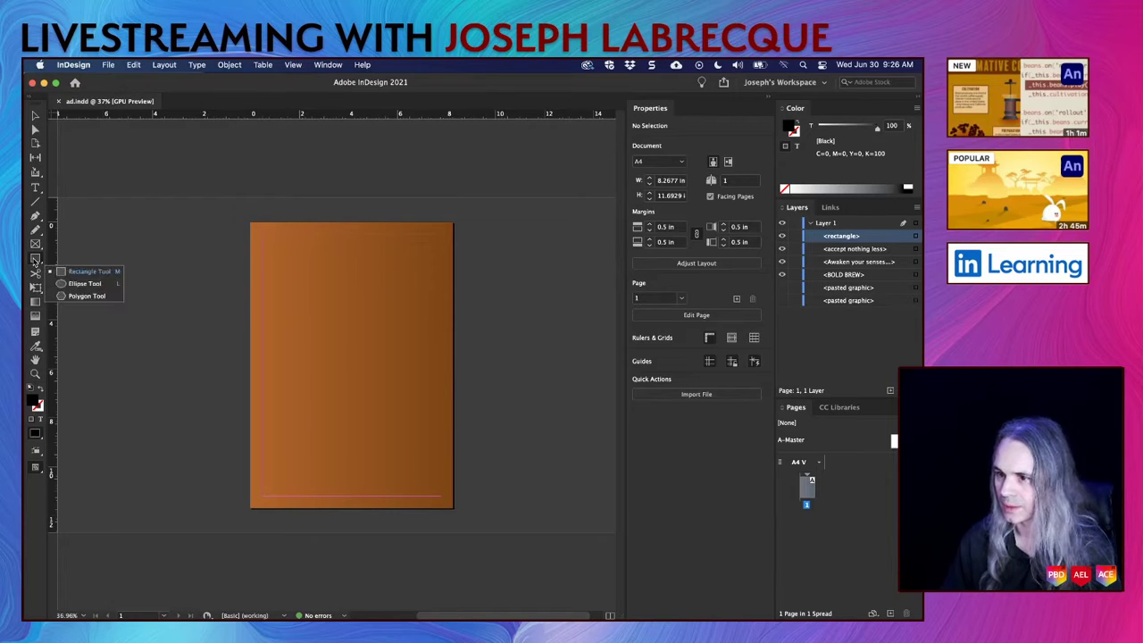
click(35, 259)
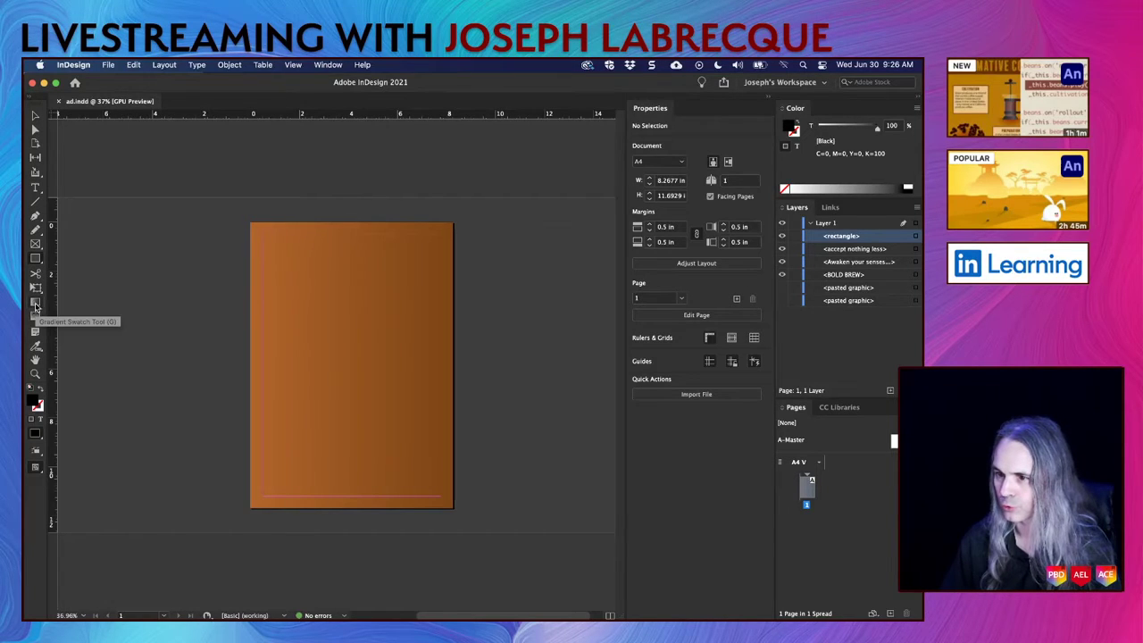
click(36, 304)
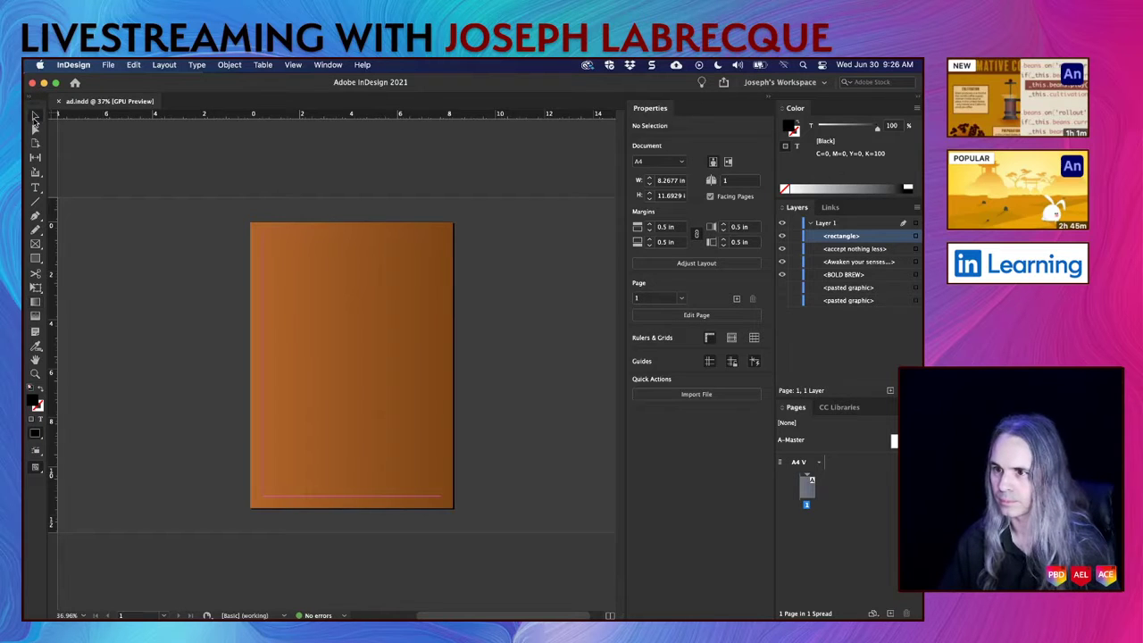
Step: Set the angle of the page rectangle's linear gradient to 70°
click(281, 338)
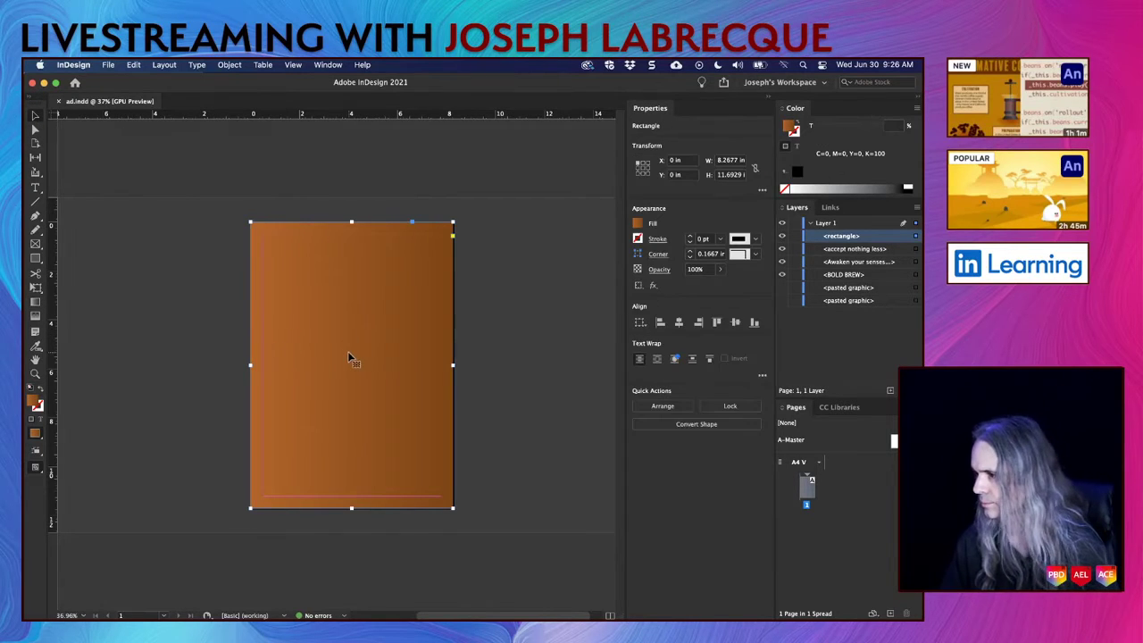
click(640, 224)
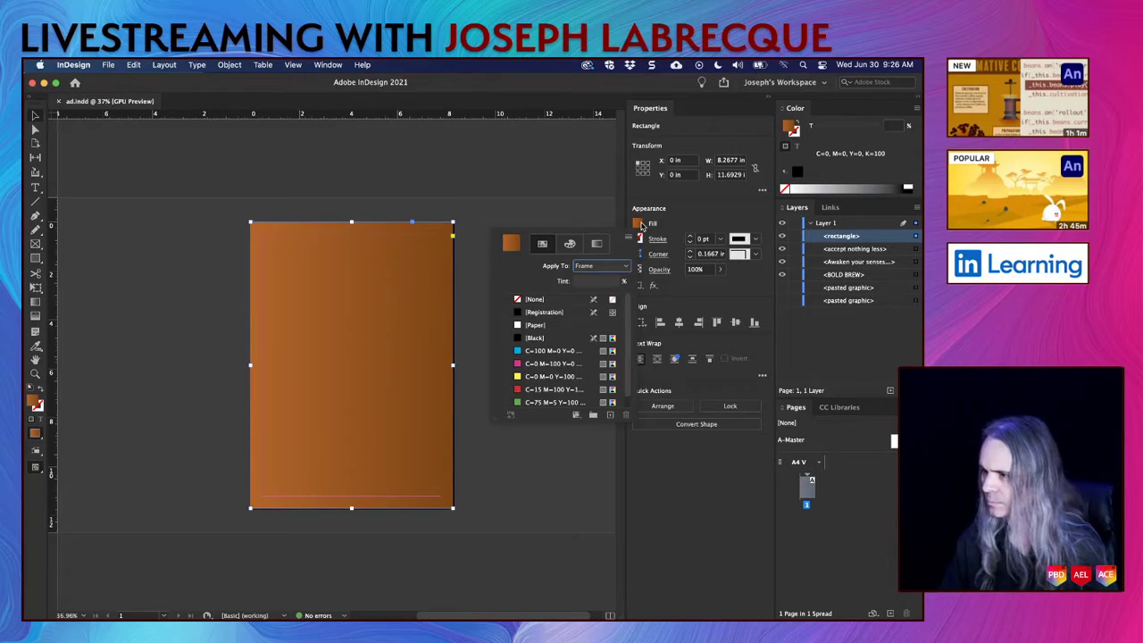
click(600, 246)
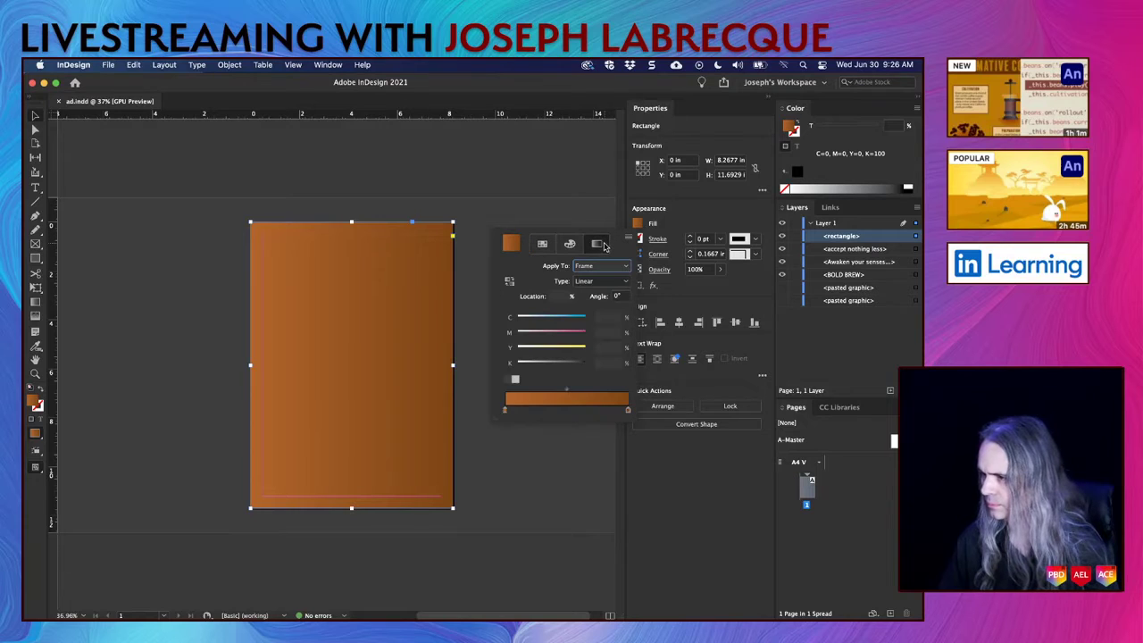
click(618, 297)
key(BackSpace)
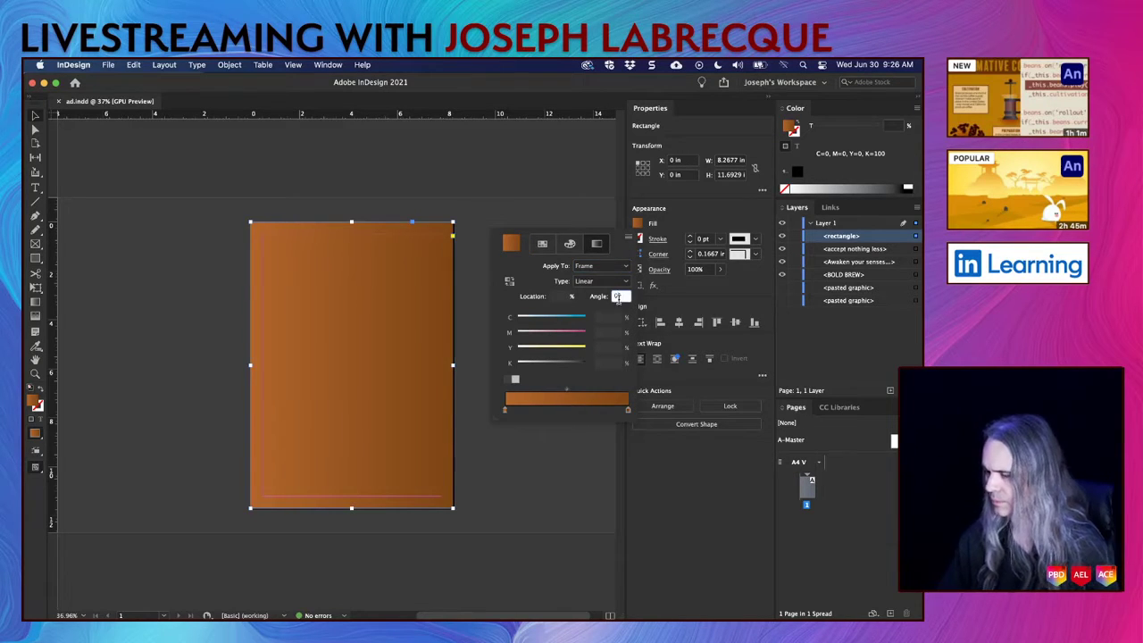
text(70)
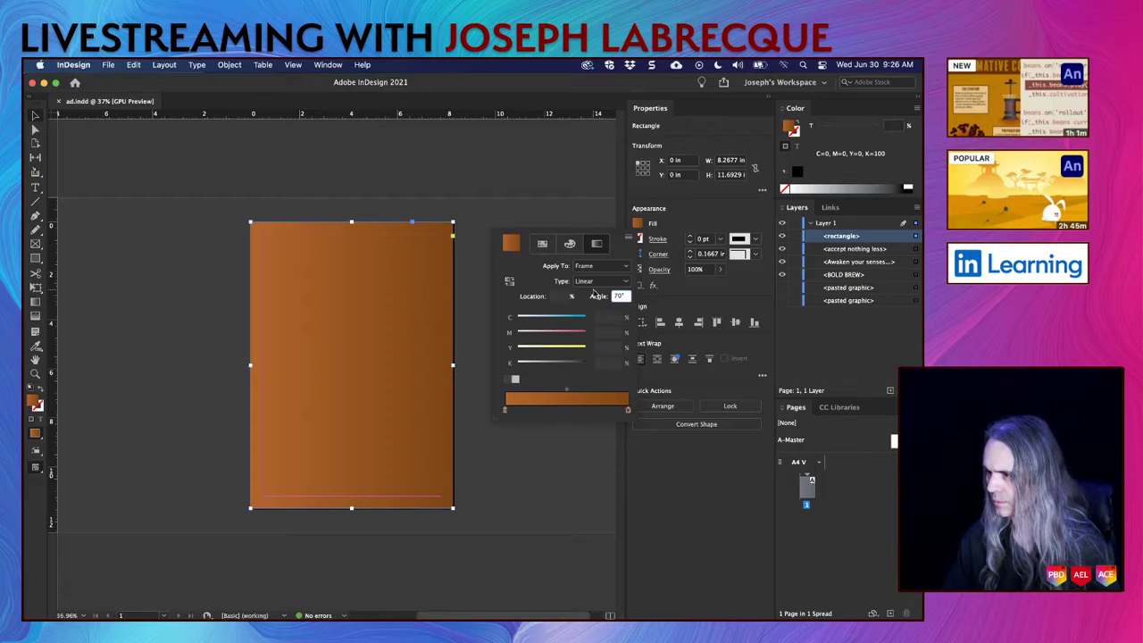
key(Return)
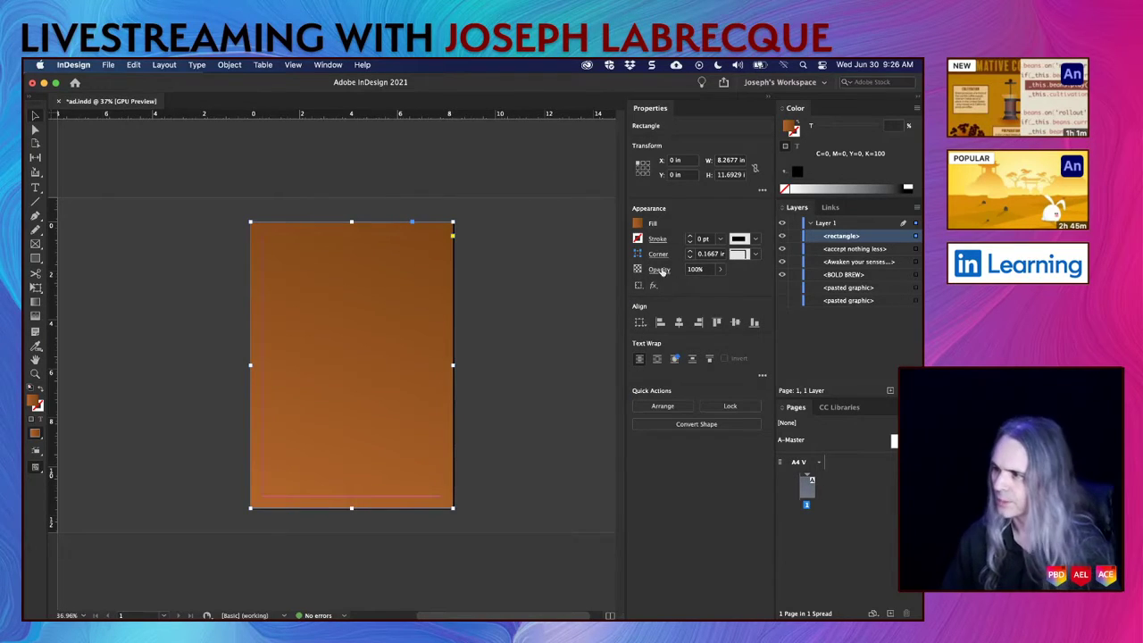
Step: Set the rectangle's gradient angle to -90° so the lighter colour starts at the page top, and save the document
click(637, 223)
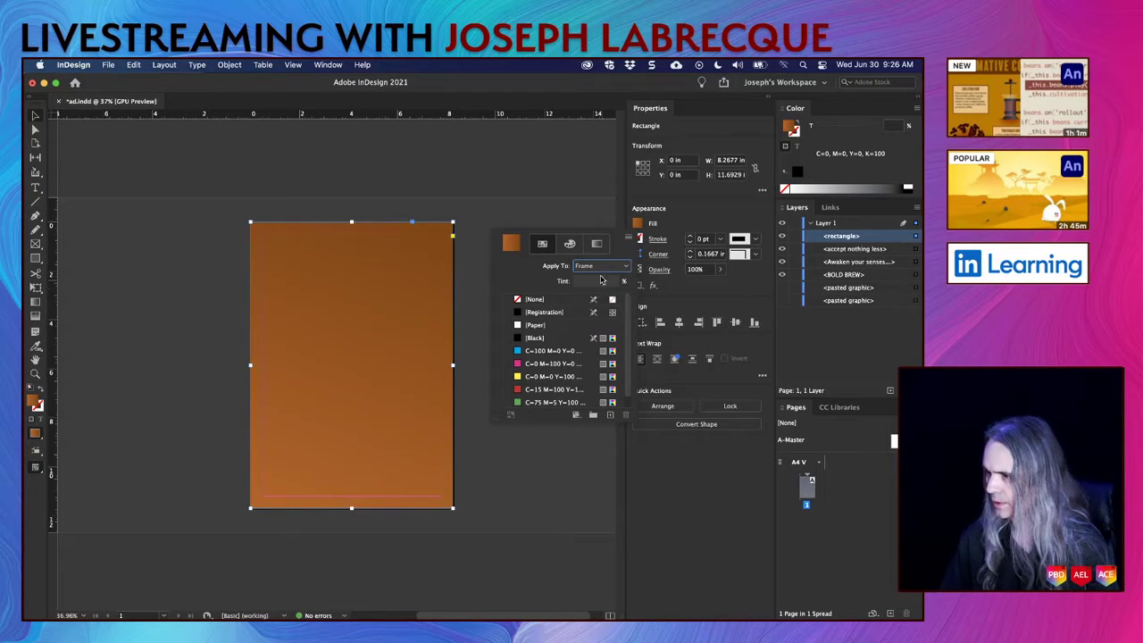
click(597, 244)
click(618, 296)
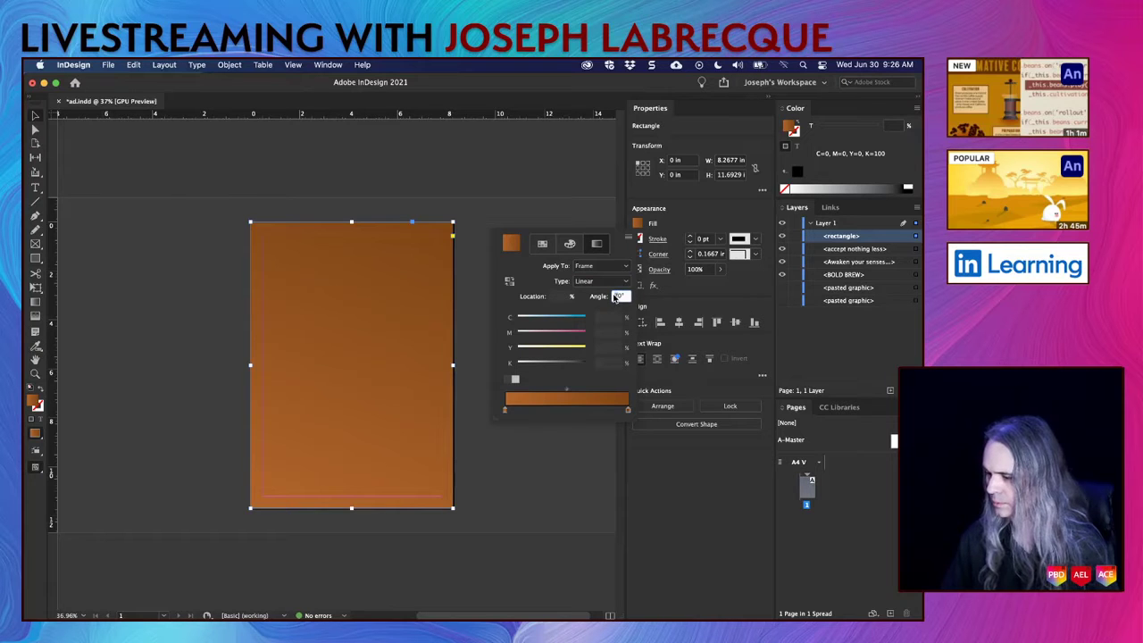
text(-90)
key(Return)
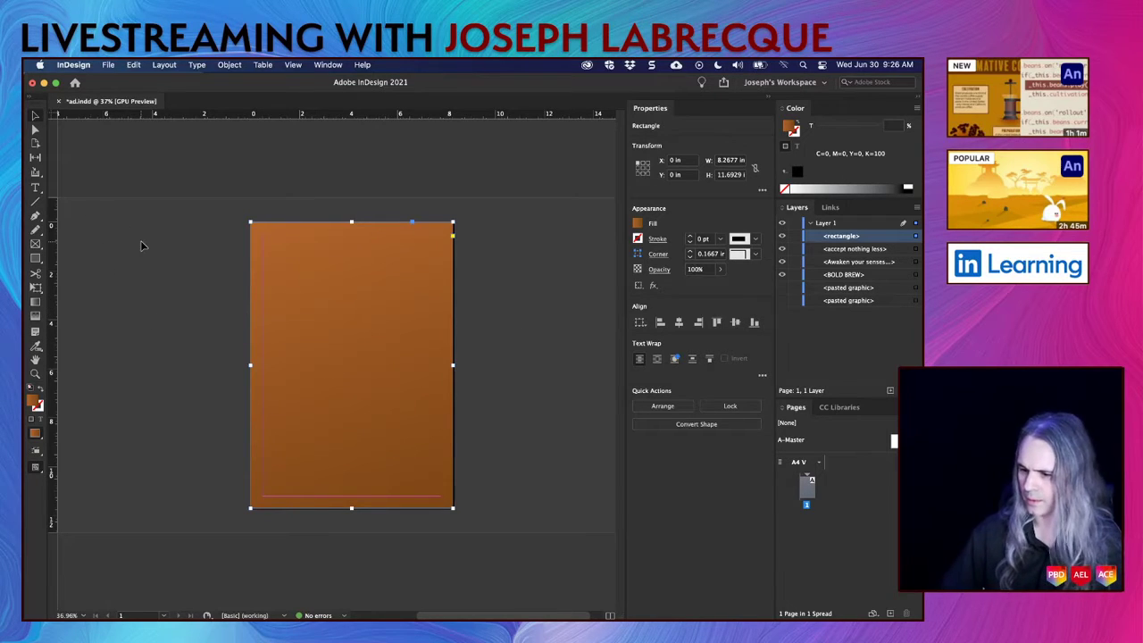
key(super+s)
click(150, 551)
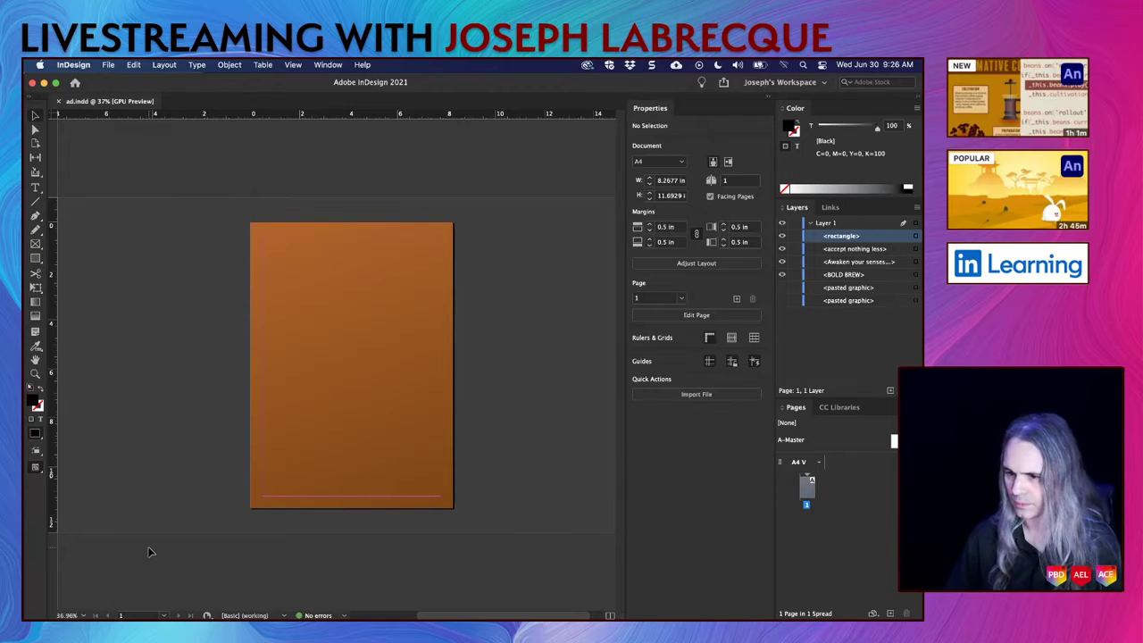
Step: Move the gradient rectangle to the bottom of Layer 1's stacking order, beneath the text frames and pasted graphics
scroll(324, 355, up, 3)
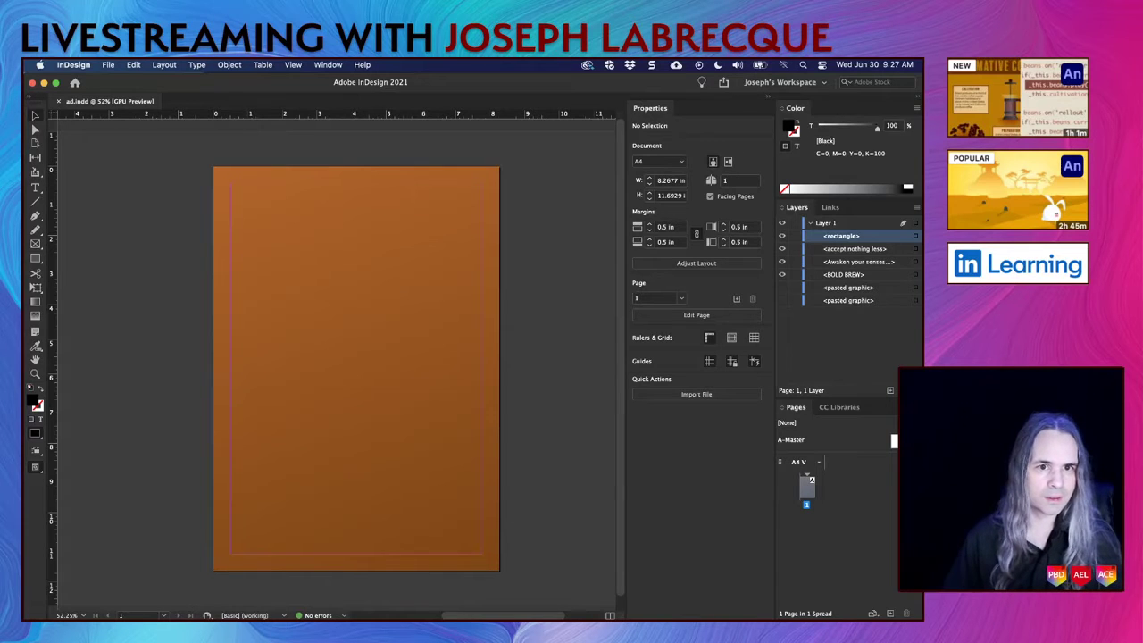
key(shift+w)
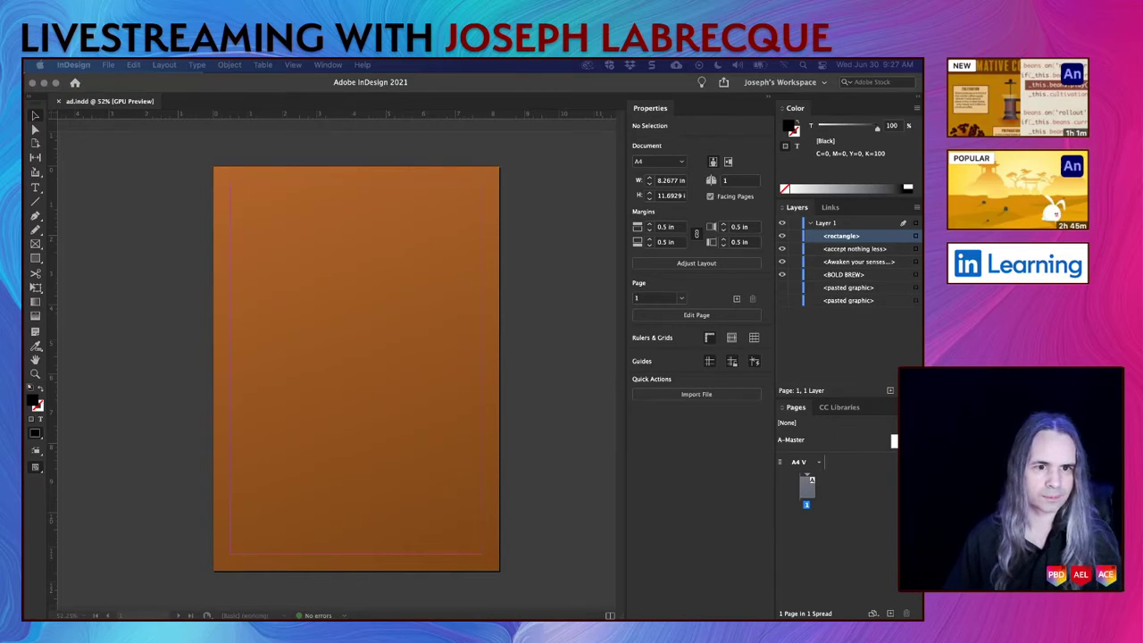
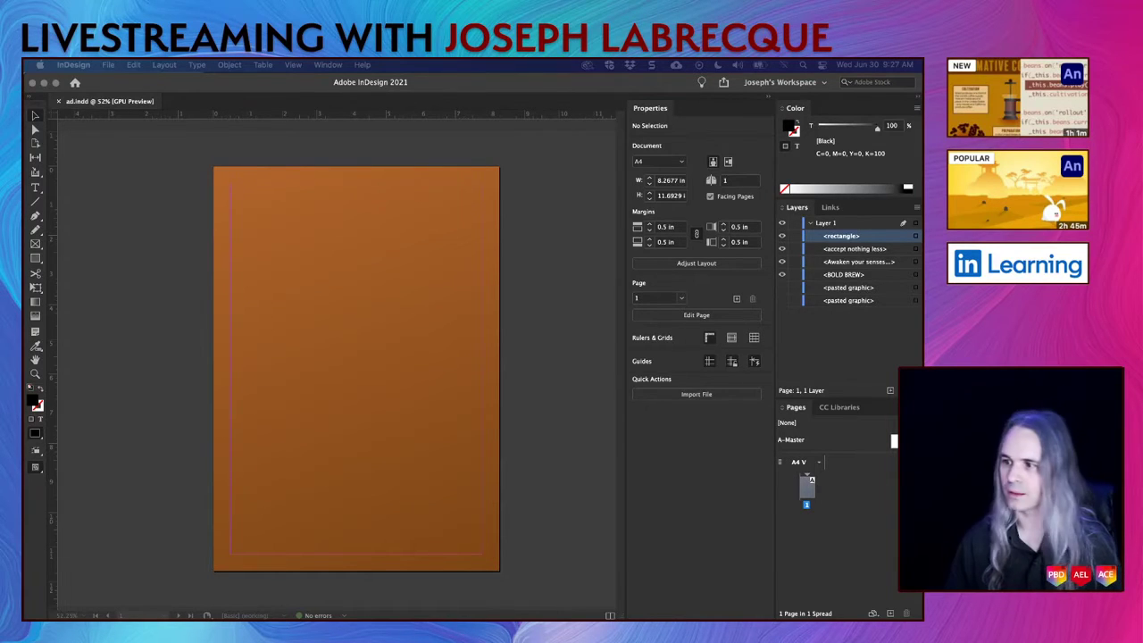
click(863, 239)
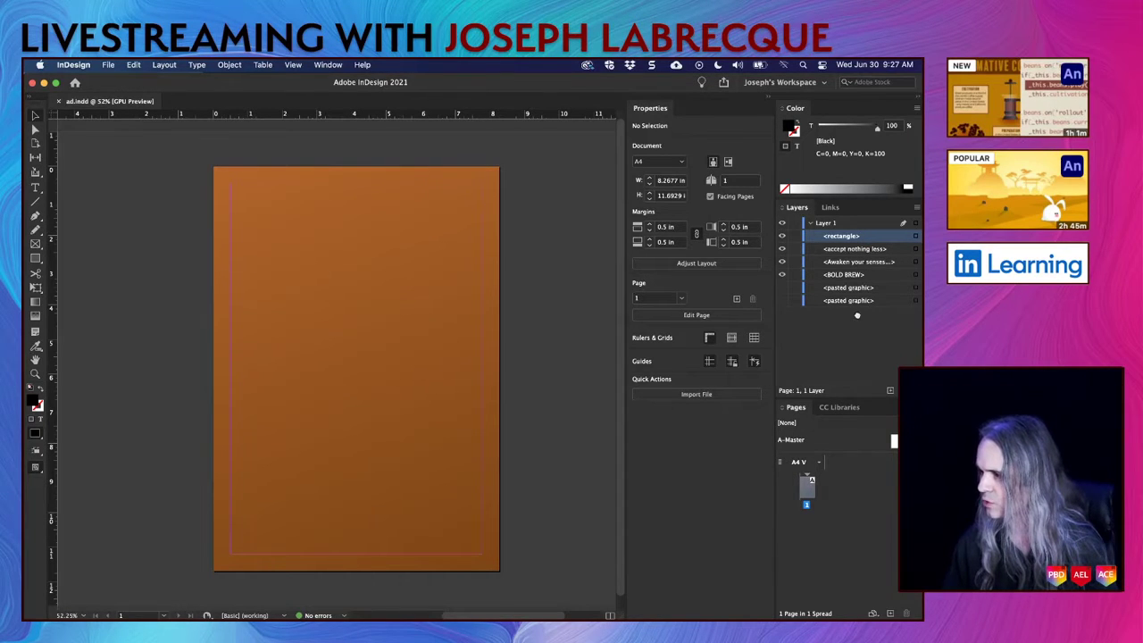
drag(855, 309, 855, 307)
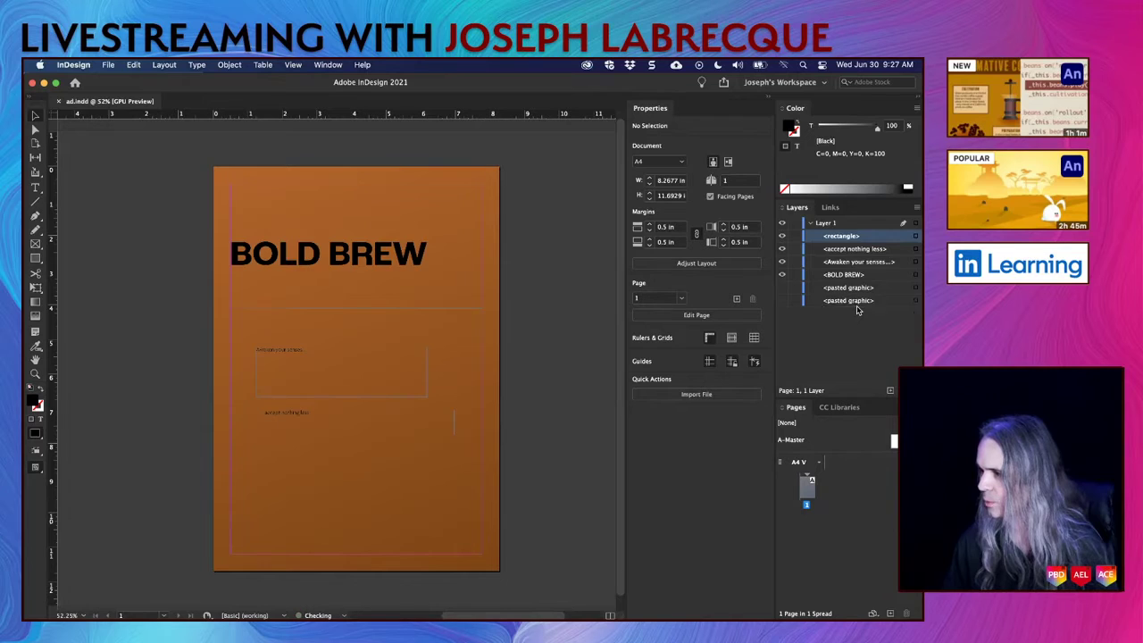
Step: Lock the background rectangle and show only the black-coffee cup graphic, leaving the top-view cup hidden
click(793, 301)
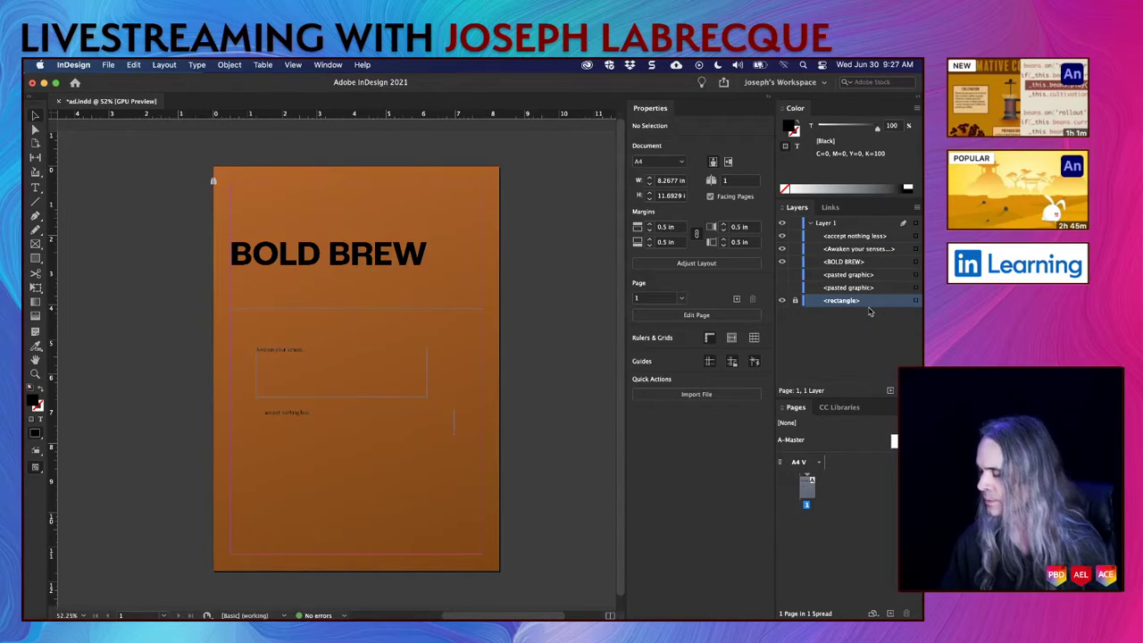
click(782, 274)
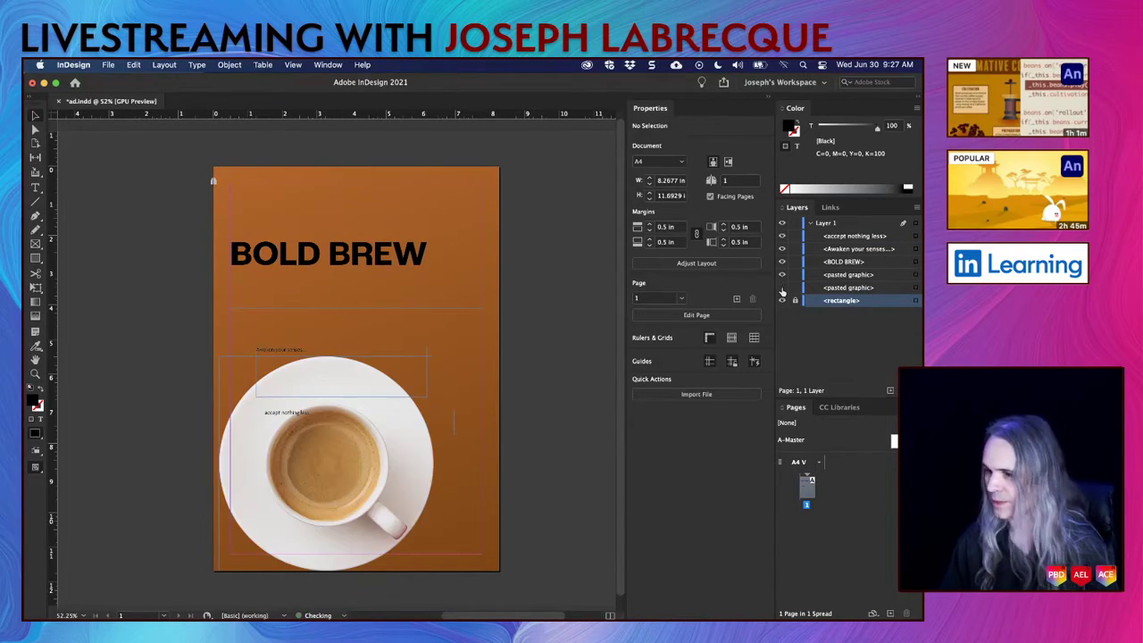
click(782, 287)
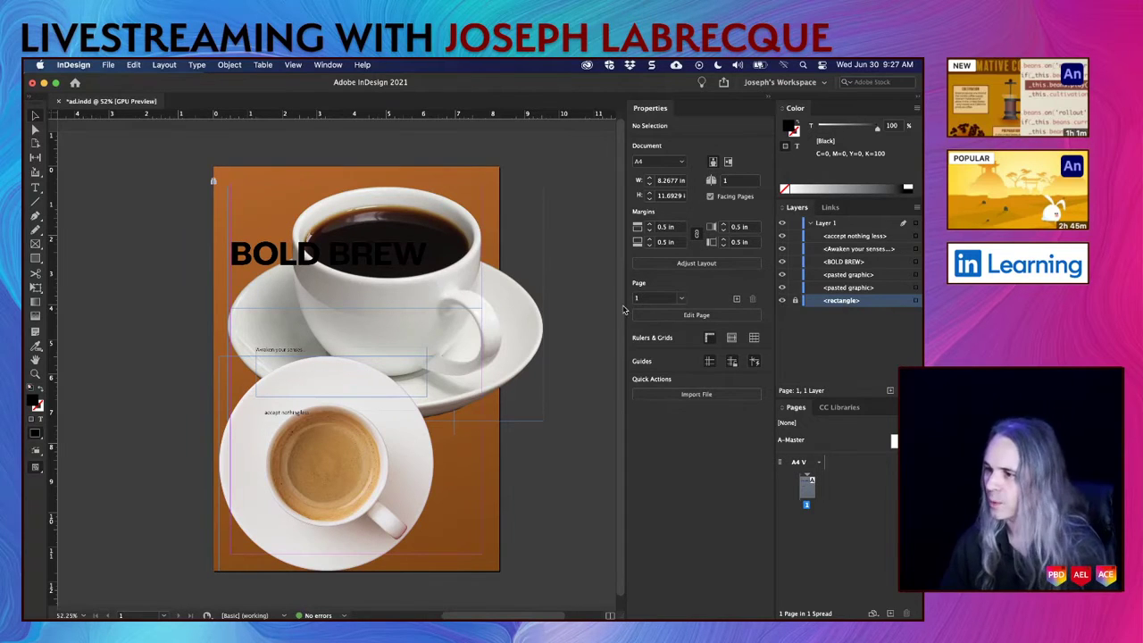
click(782, 288)
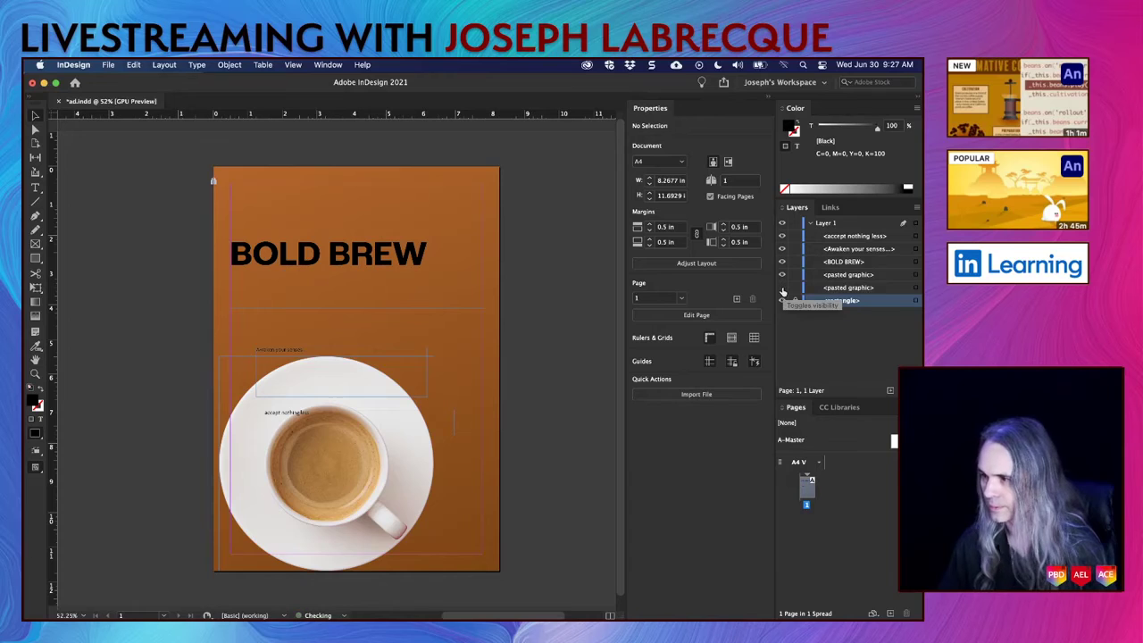
click(782, 275)
click(782, 289)
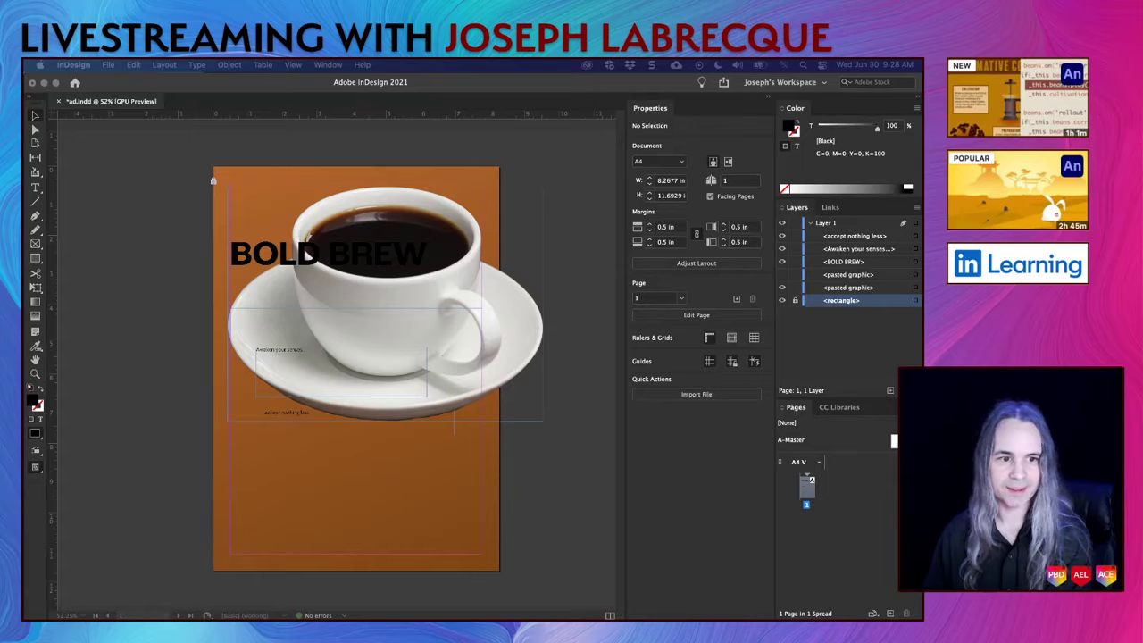
Step: Shrink the black-coffee cup frame to about 5.18 × 3.85 in with its image fitted, place it at about X 2.59, Y 5.38 in, and save
click(519, 354)
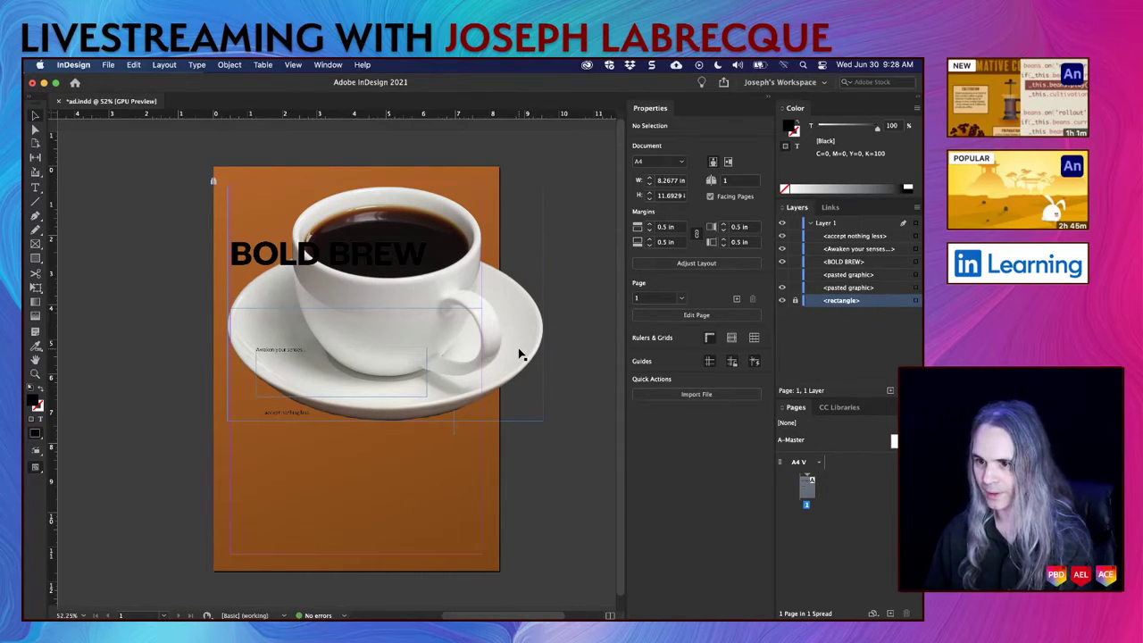
click(532, 357)
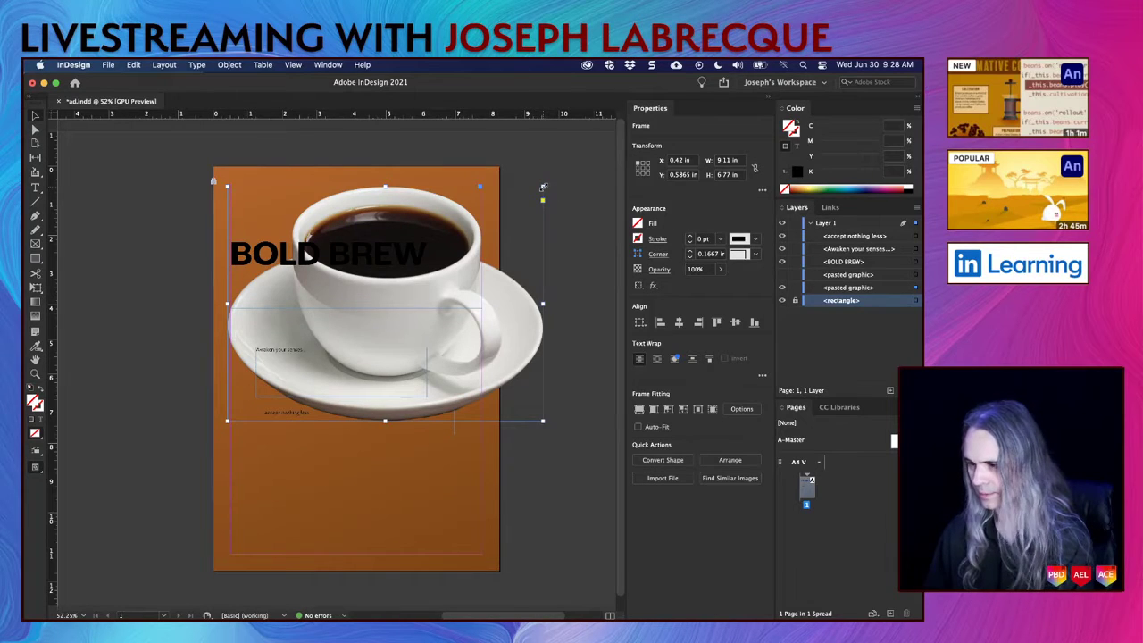
drag(542, 187, 416, 429)
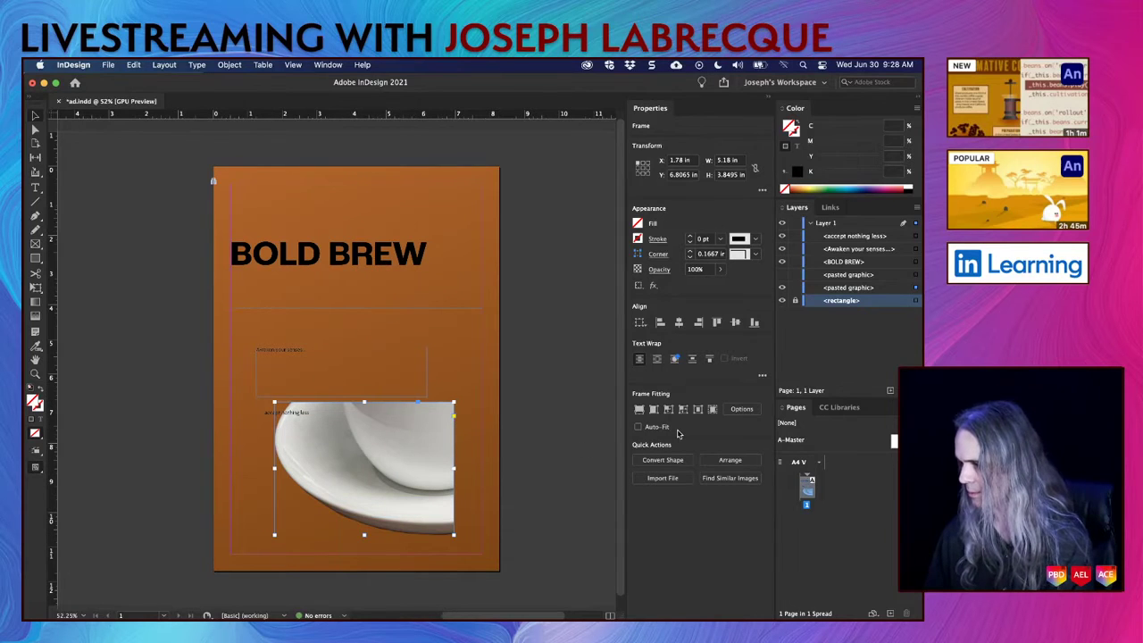
click(652, 410)
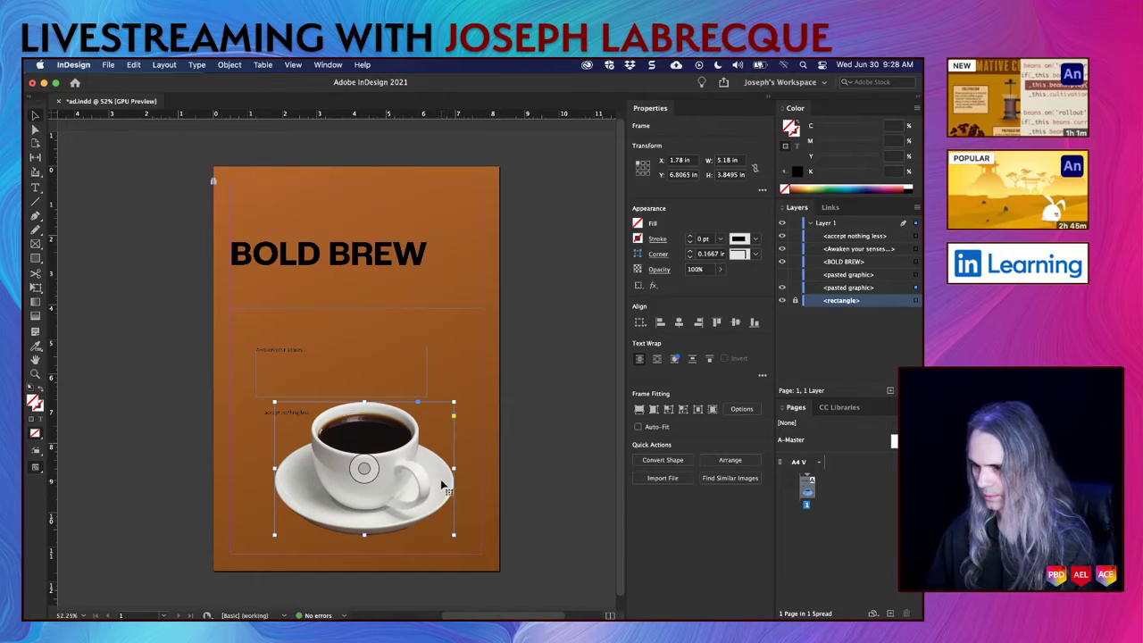
drag(447, 486, 468, 435)
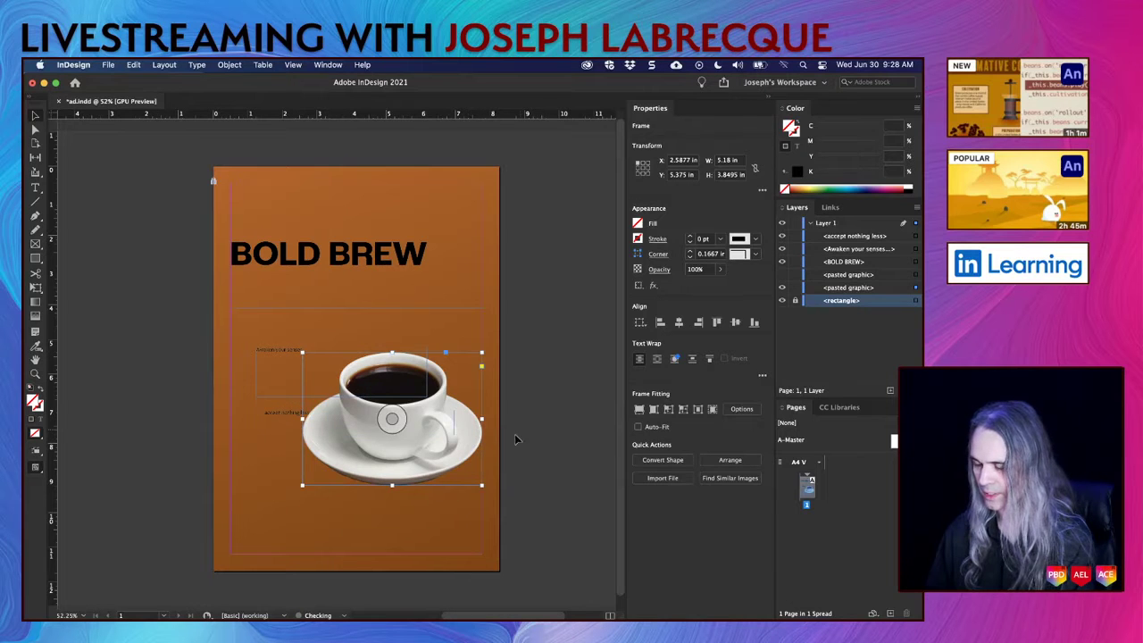
key(super+s)
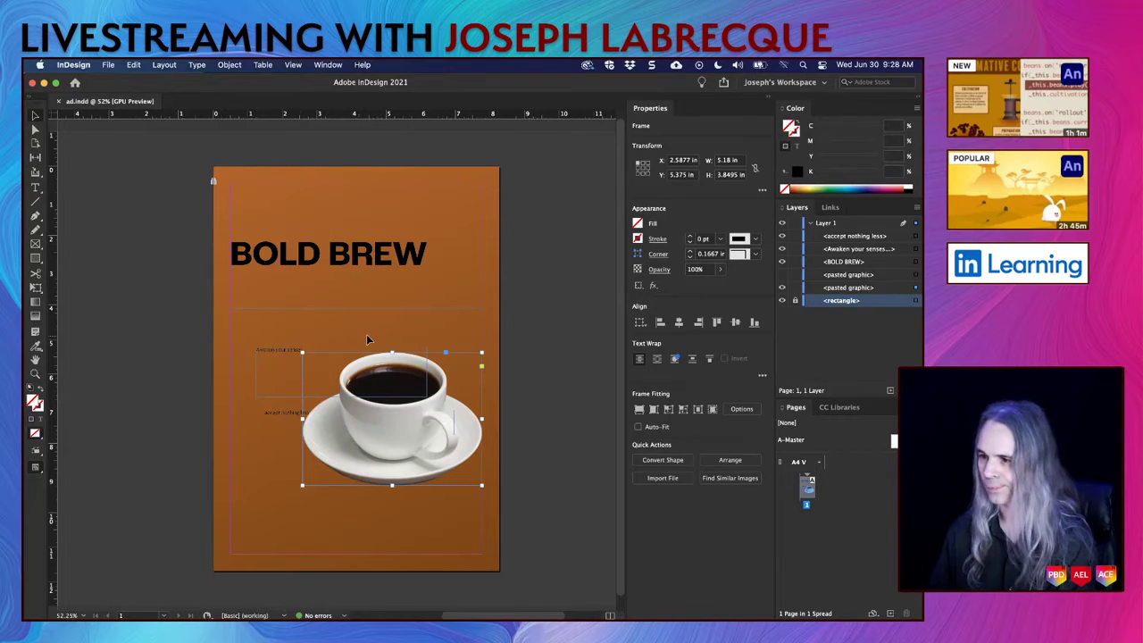
Step: Move the BOLD BREW text frame up to about Y 1.37 in and set its font size to 79 pt
click(366, 257)
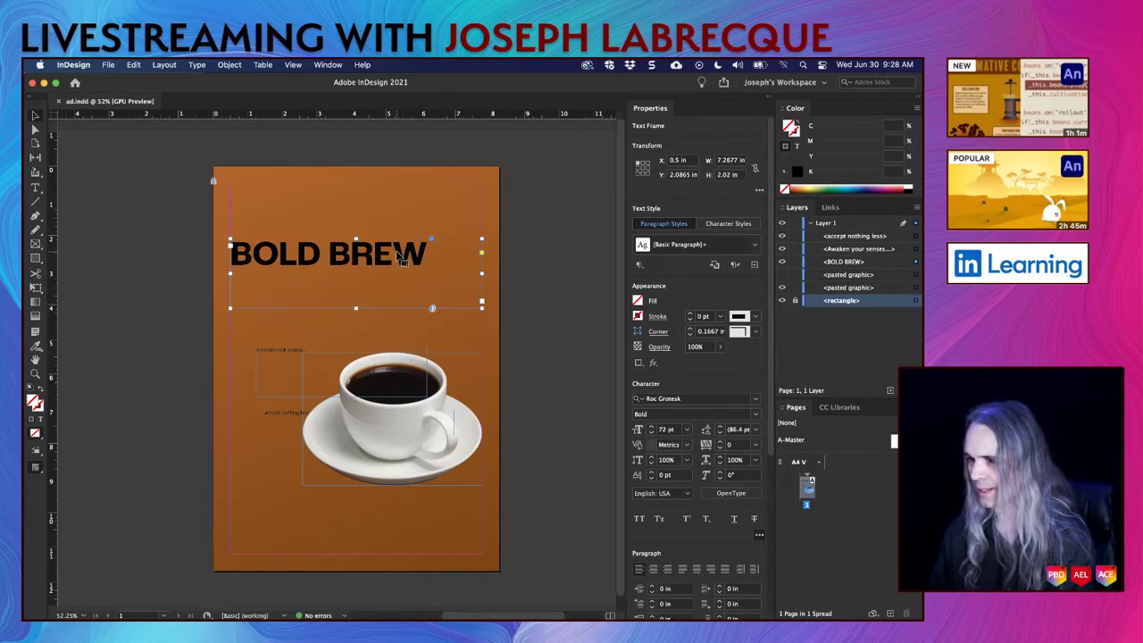
drag(400, 256, 400, 233)
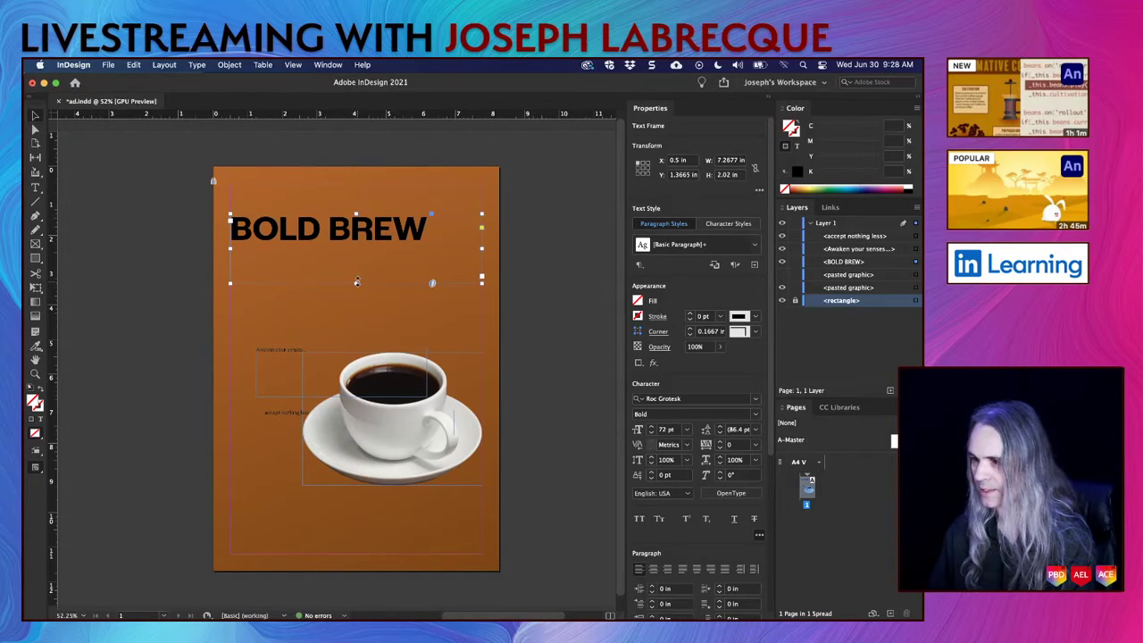
double_click(651, 427)
click(652, 427)
click(652, 428)
click(651, 428)
click(652, 427)
click(651, 428)
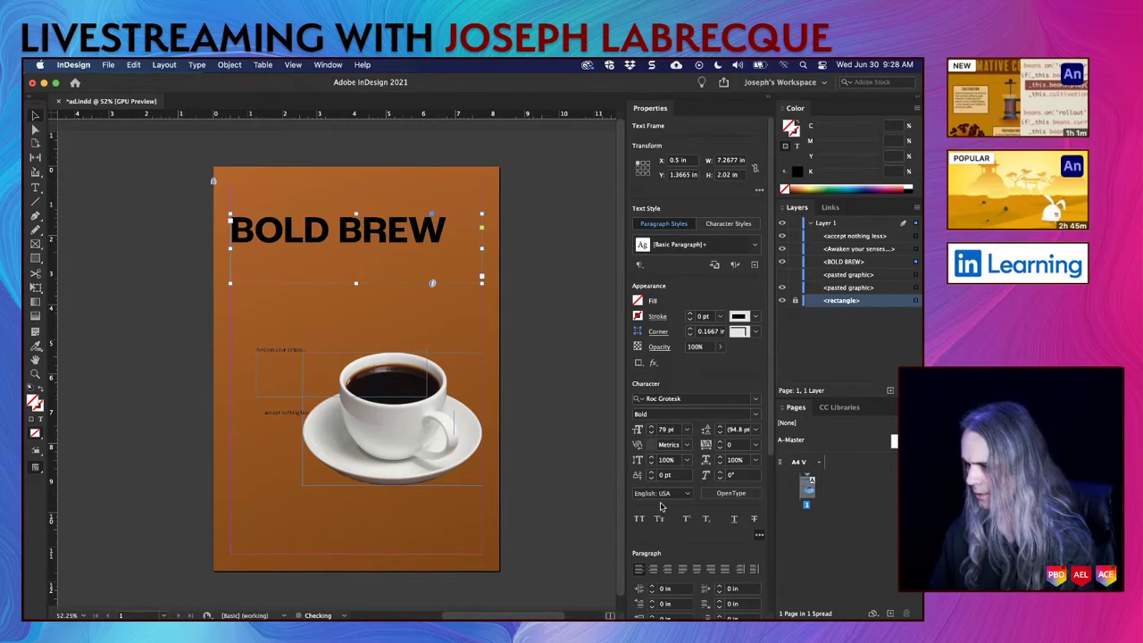
Step: Centre the BOLD BREW text, shorten its frame to about 1.06 in high, and save the document
click(653, 569)
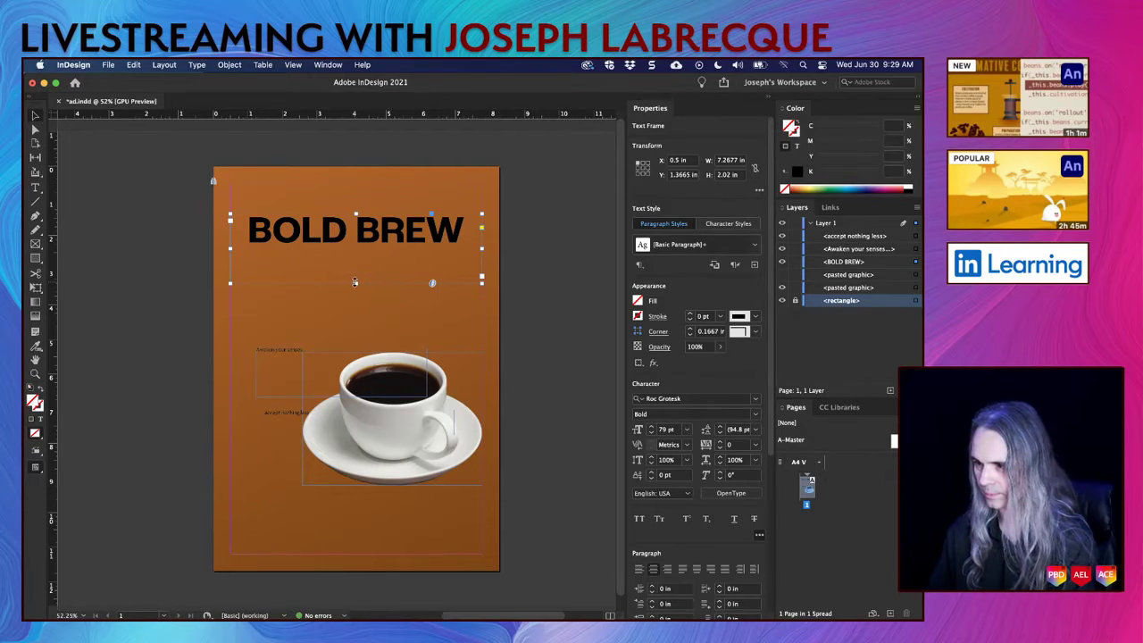
drag(354, 282, 355, 249)
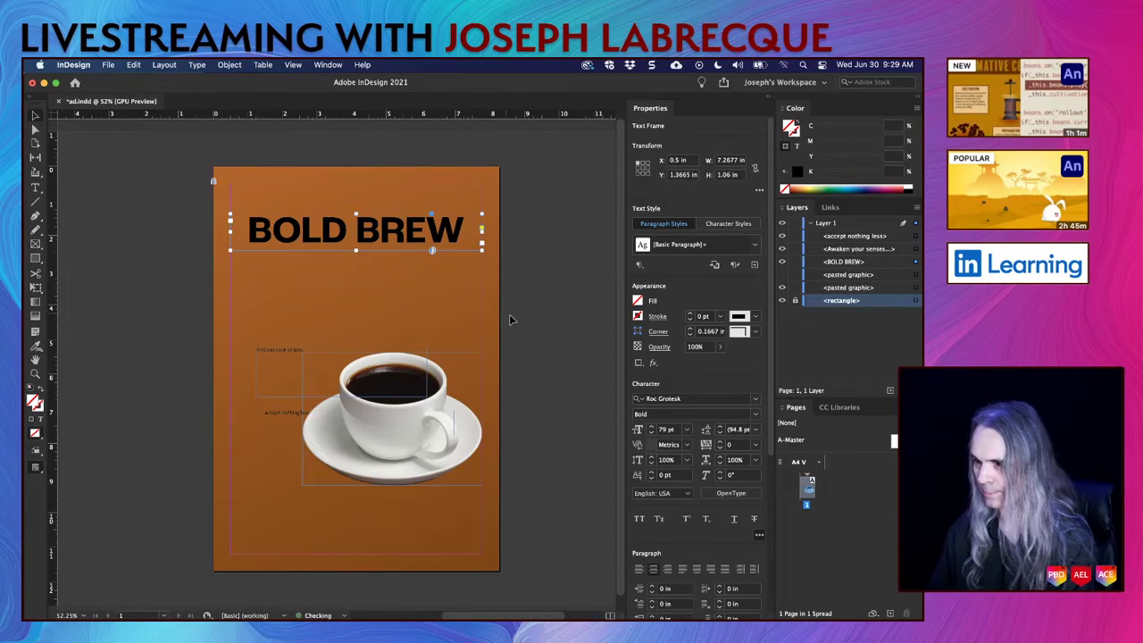
click(546, 330)
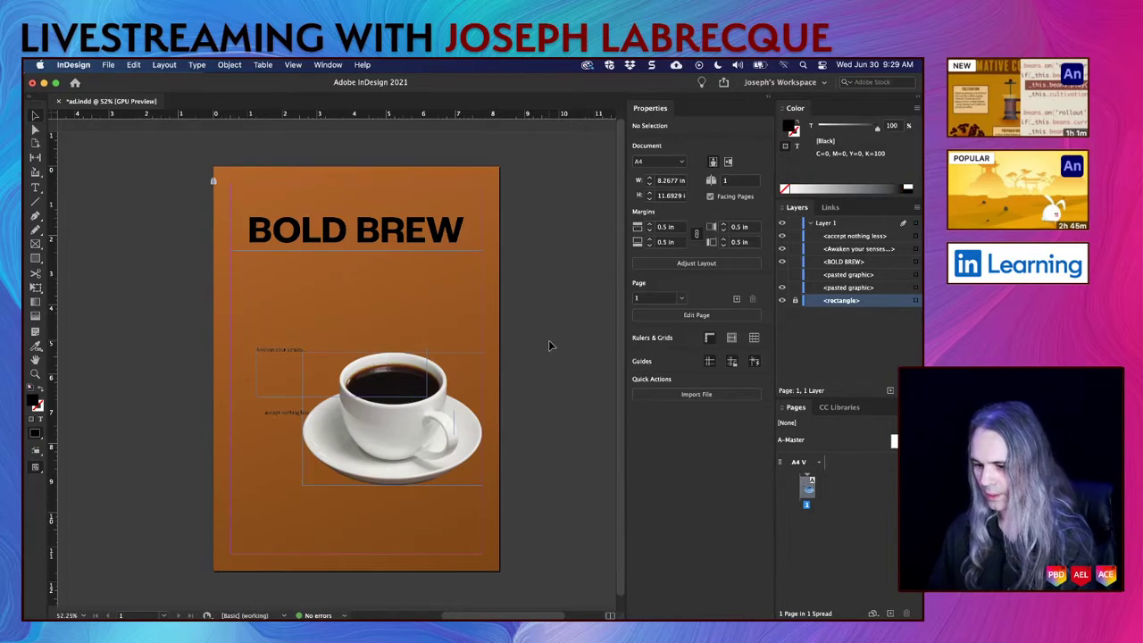
key(super+s)
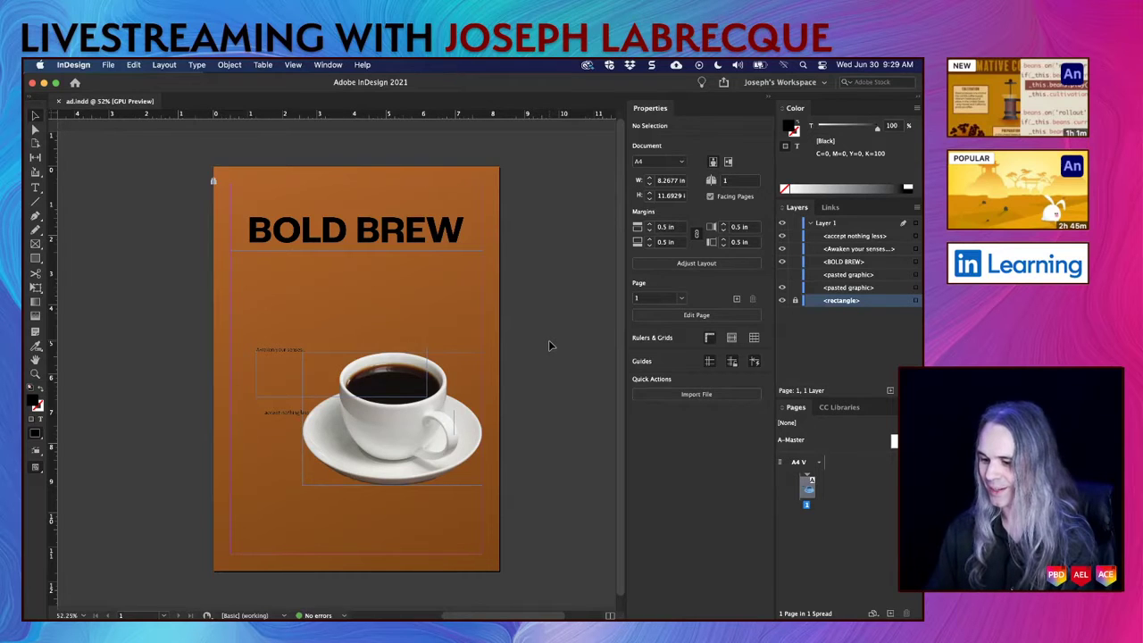
Step: Preview the ad in full-screen presentation mode and lock both pasted cup graphics
key(shift+w)
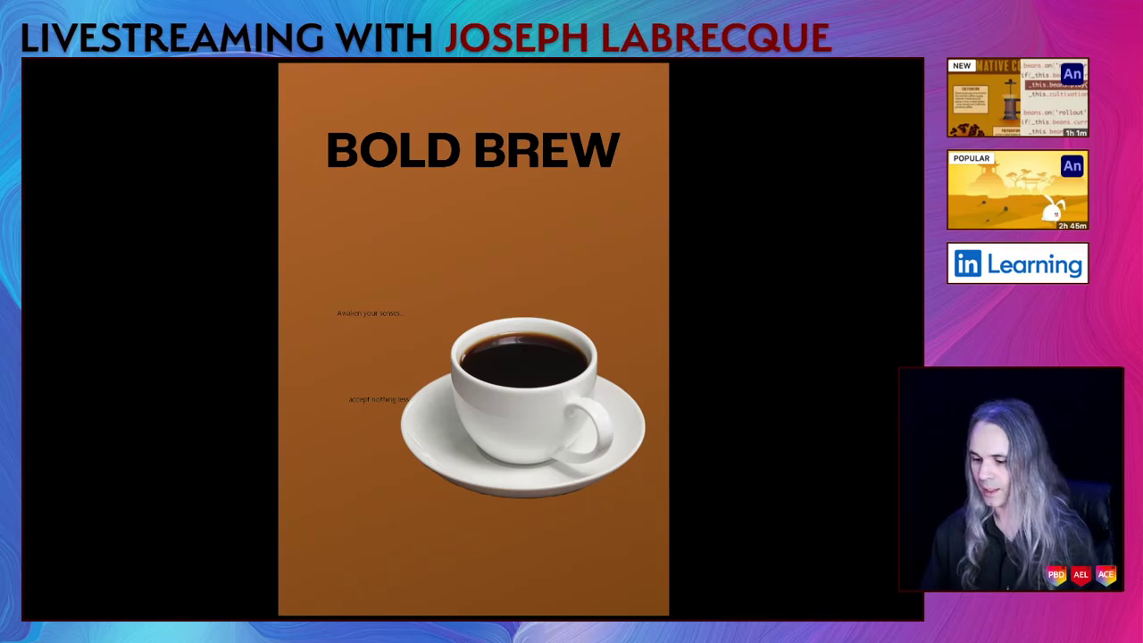
key(Escape)
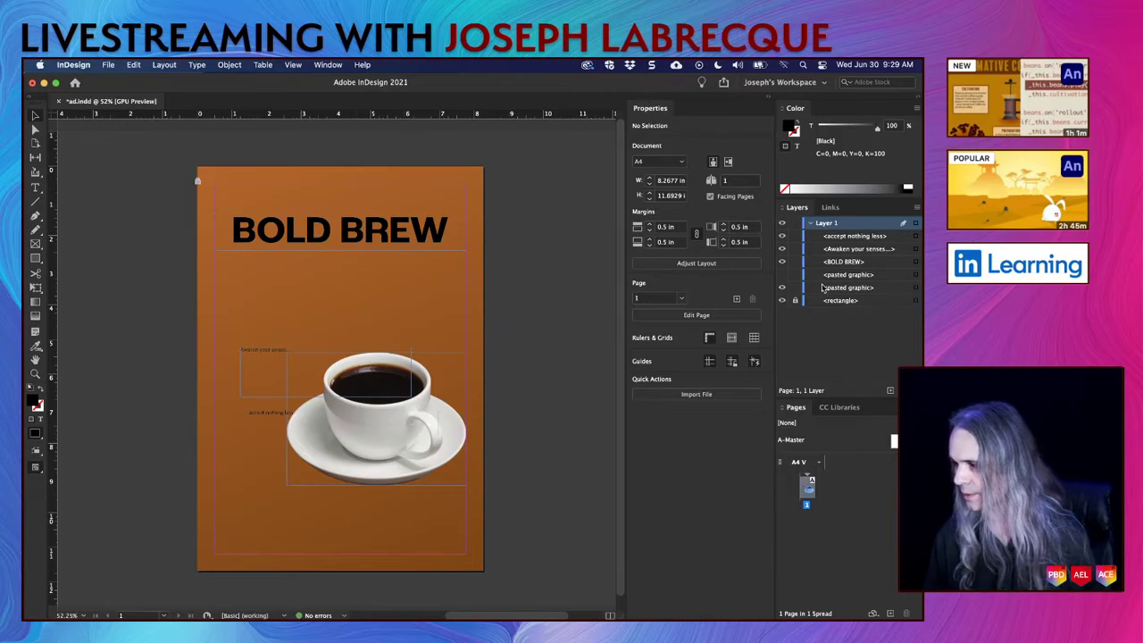
click(794, 287)
click(795, 274)
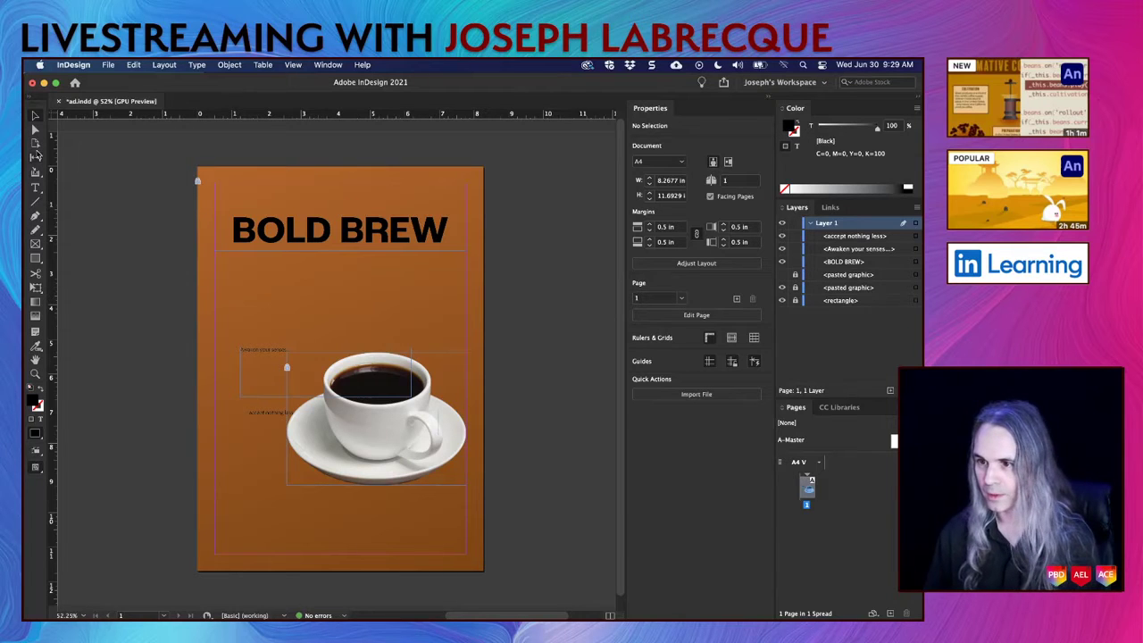
click(281, 241)
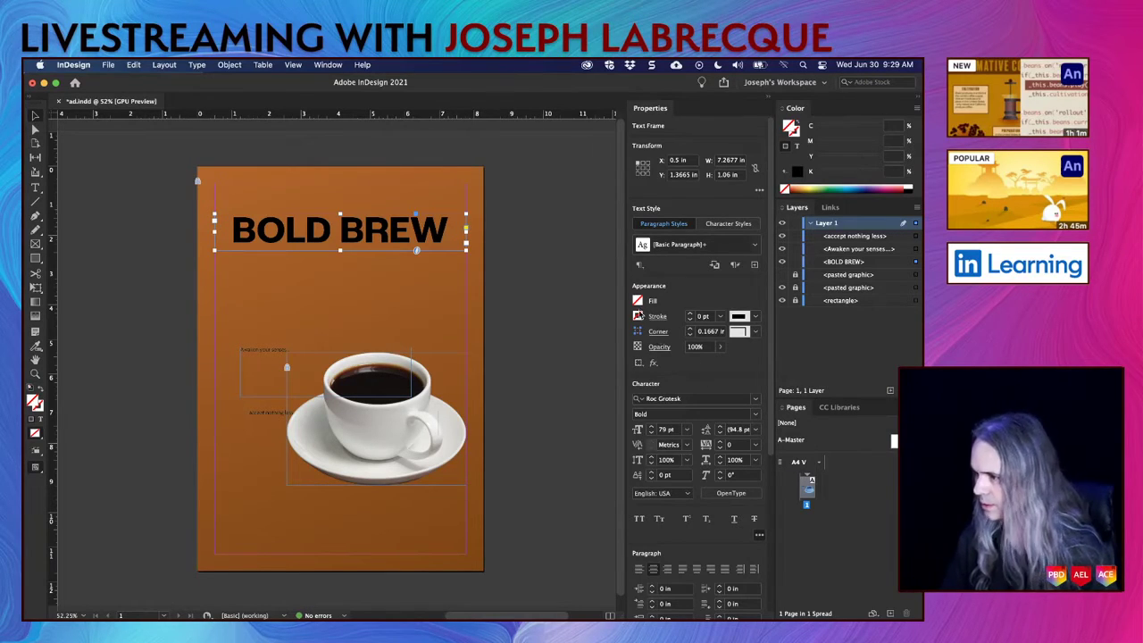
double_click(404, 224)
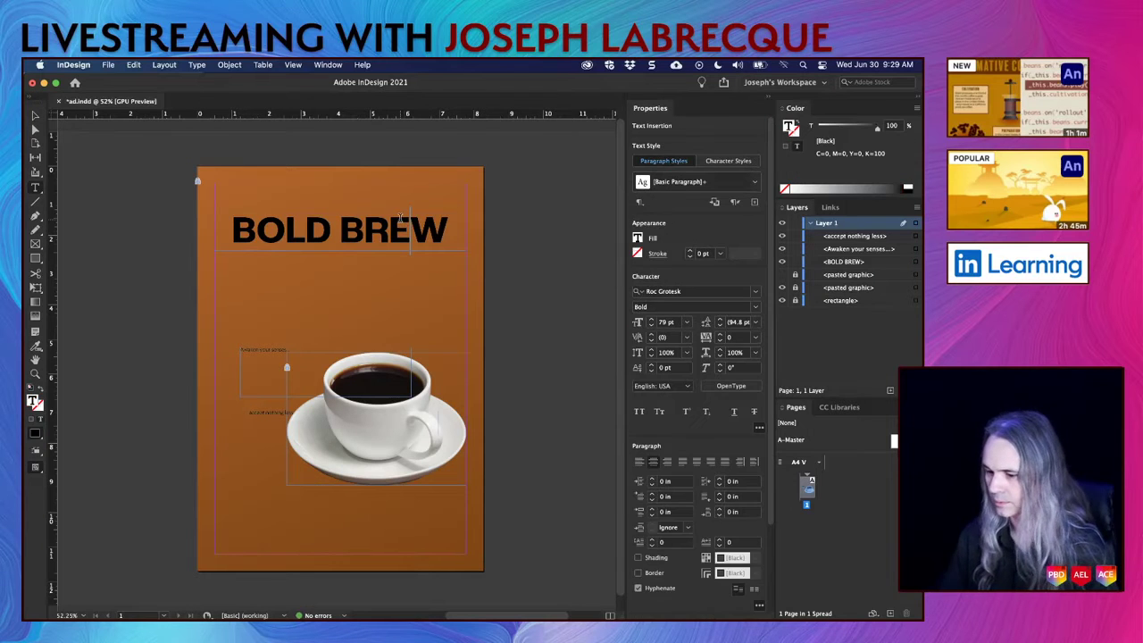
key(super+a)
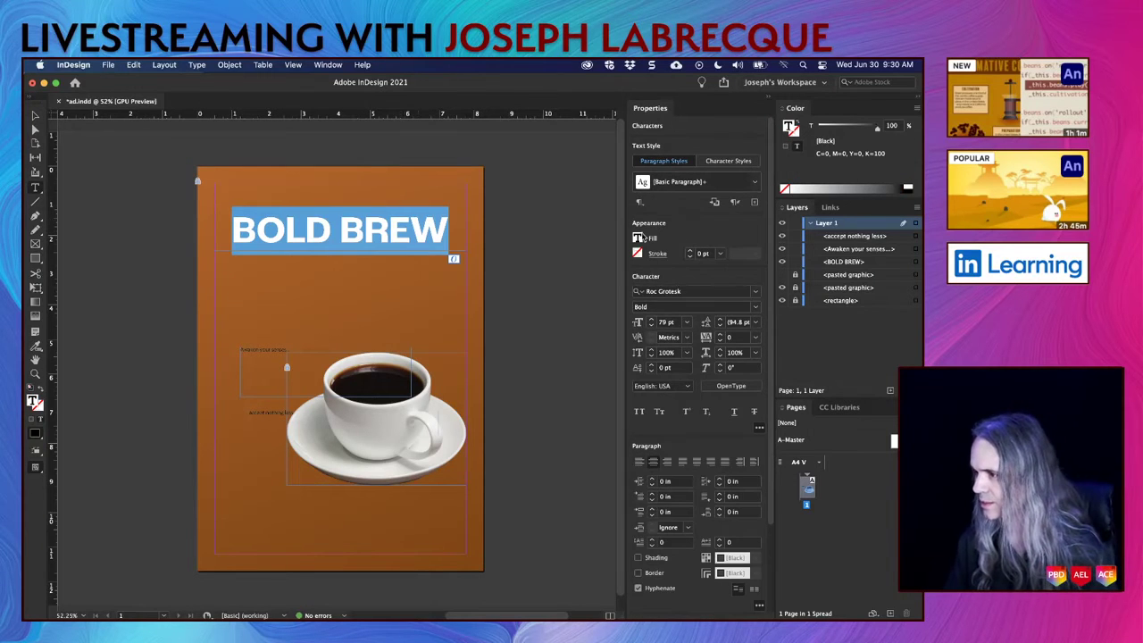
click(639, 241)
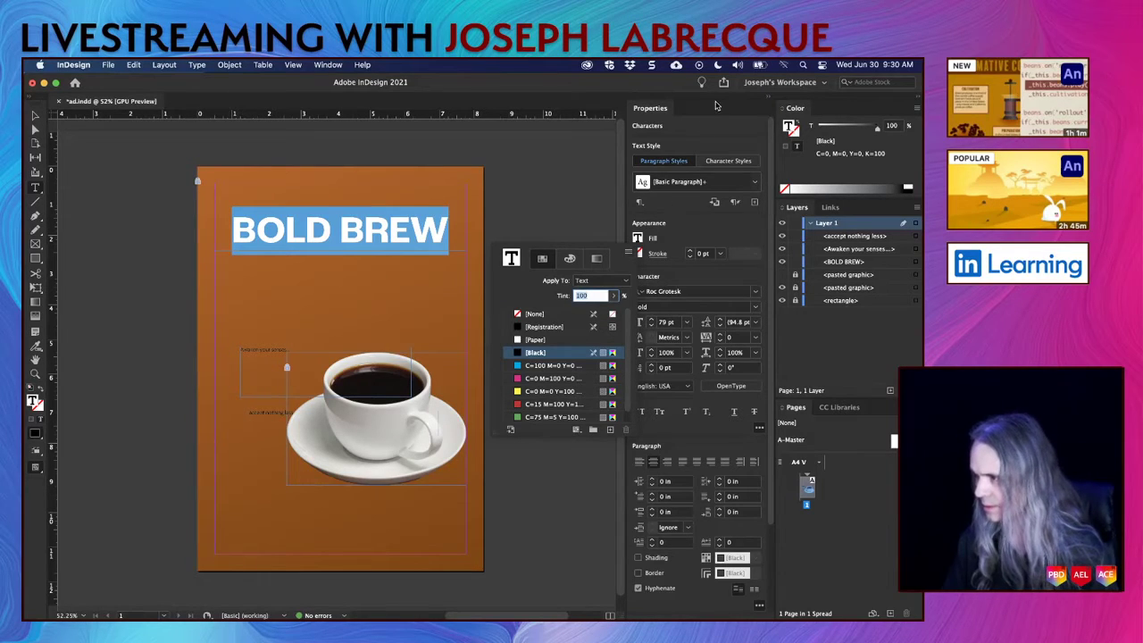
click(661, 112)
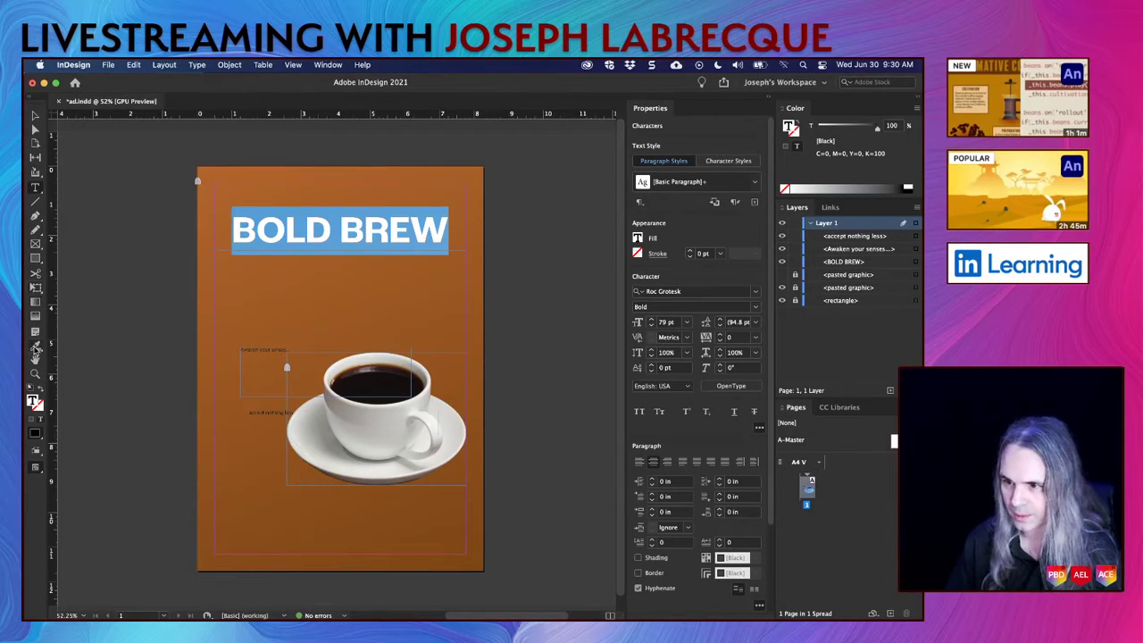
key(Escape)
Step: Try to sample the dark coffee colour from the cup image for the BOLD BREW frame with the Eyedropper tool
click(36, 347)
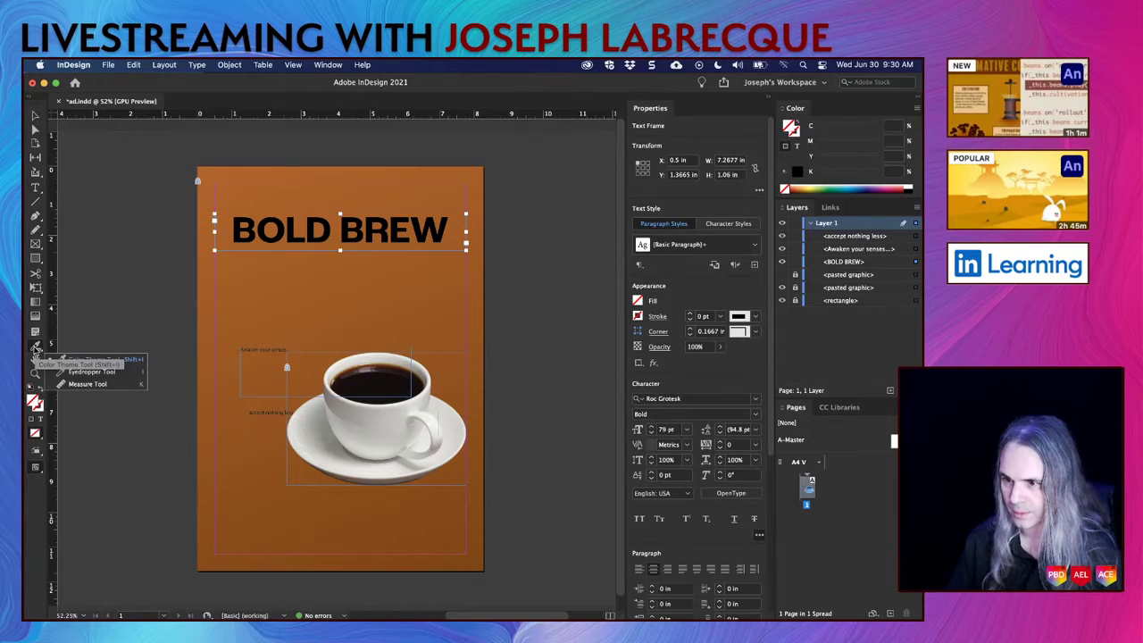
click(96, 371)
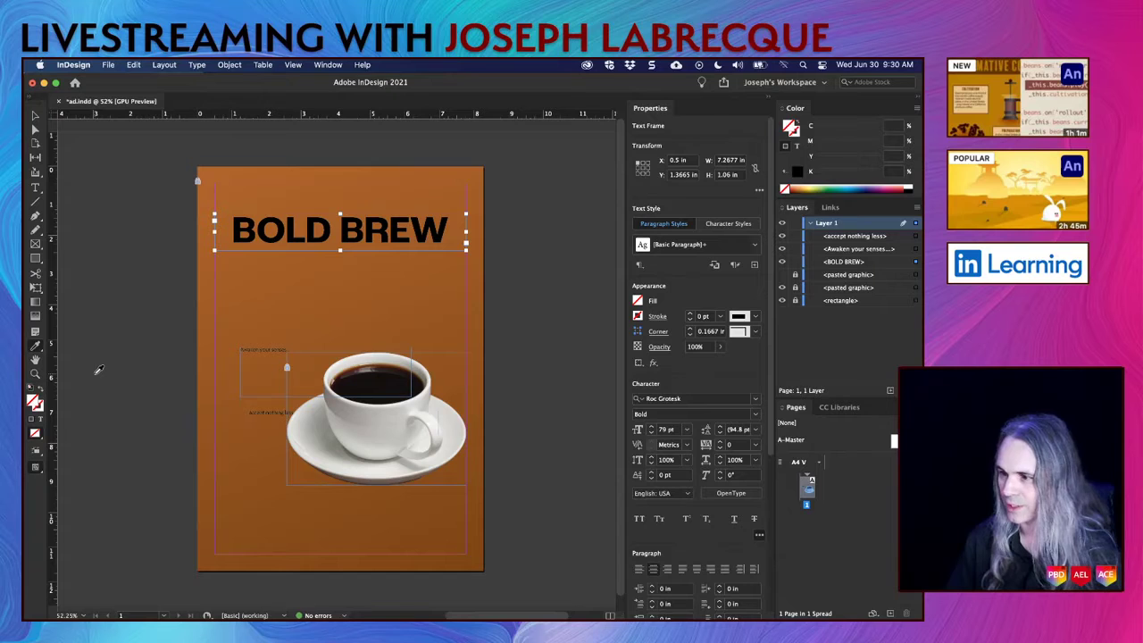
click(375, 373)
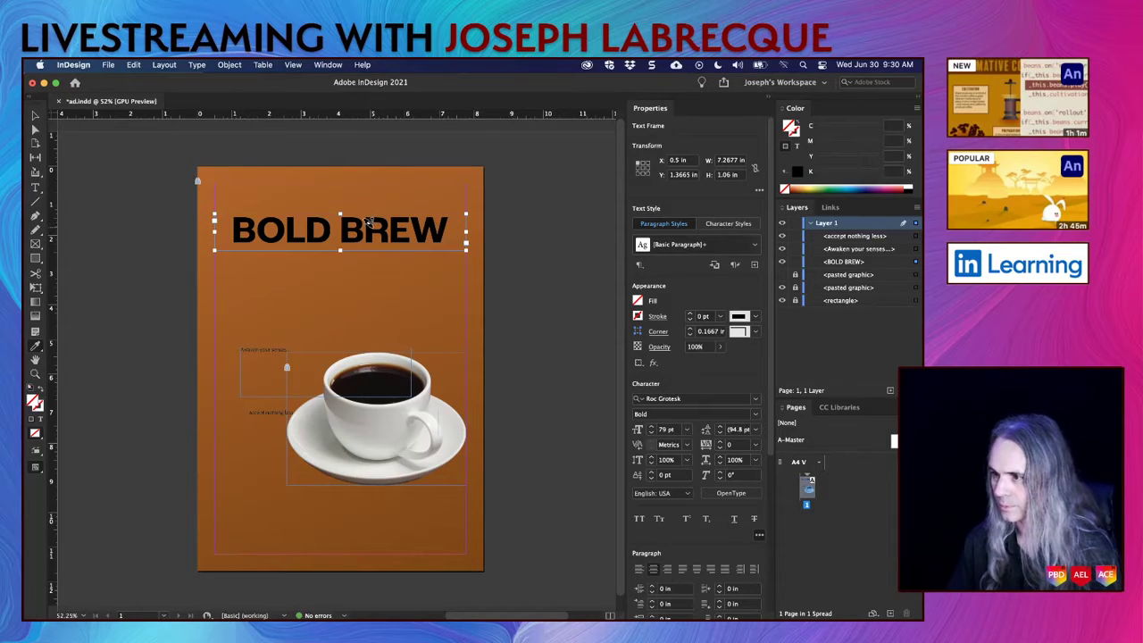
key(super+shift+a)
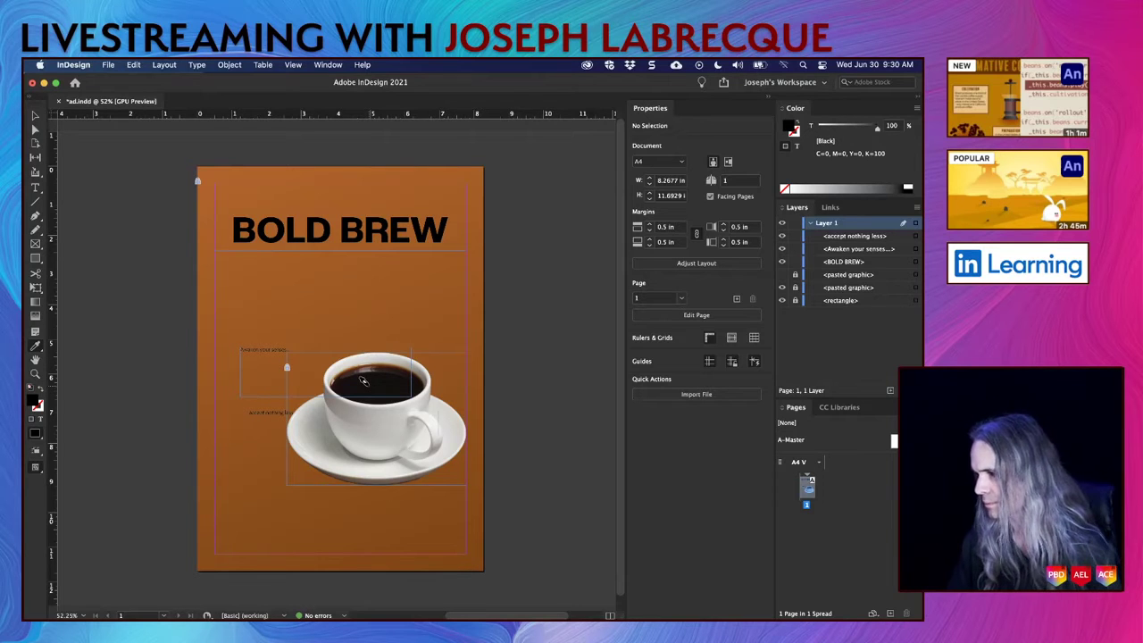
Step: Extract a colour theme from the black-coffee cup image with the Color Theme tool
click(33, 347)
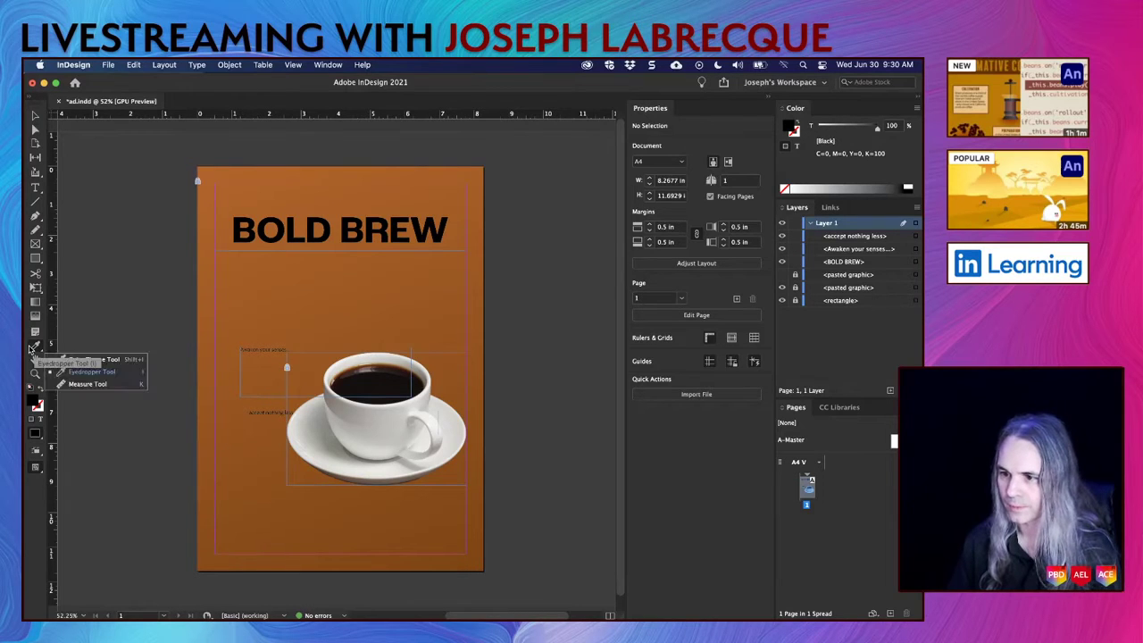
click(75, 359)
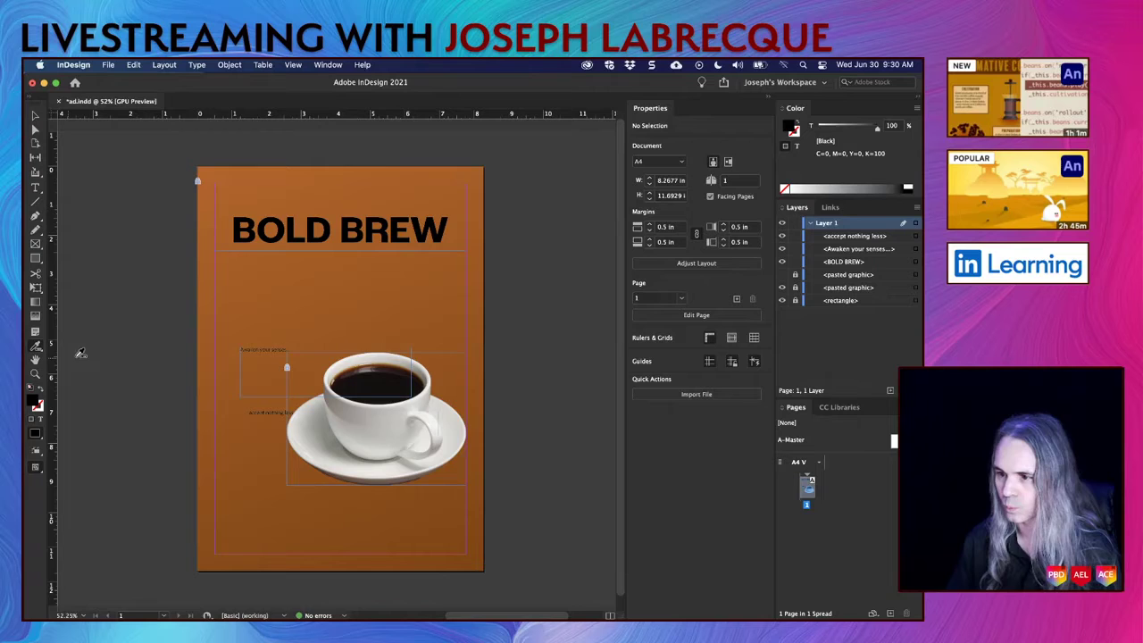
click(412, 384)
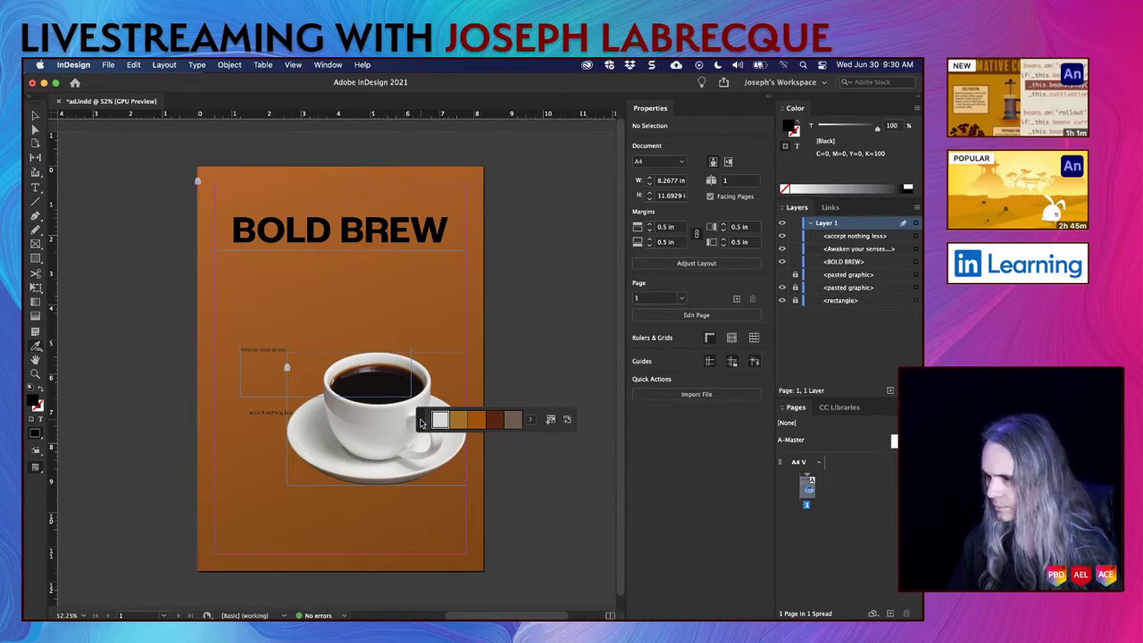
drag(419, 421, 452, 140)
click(34, 115)
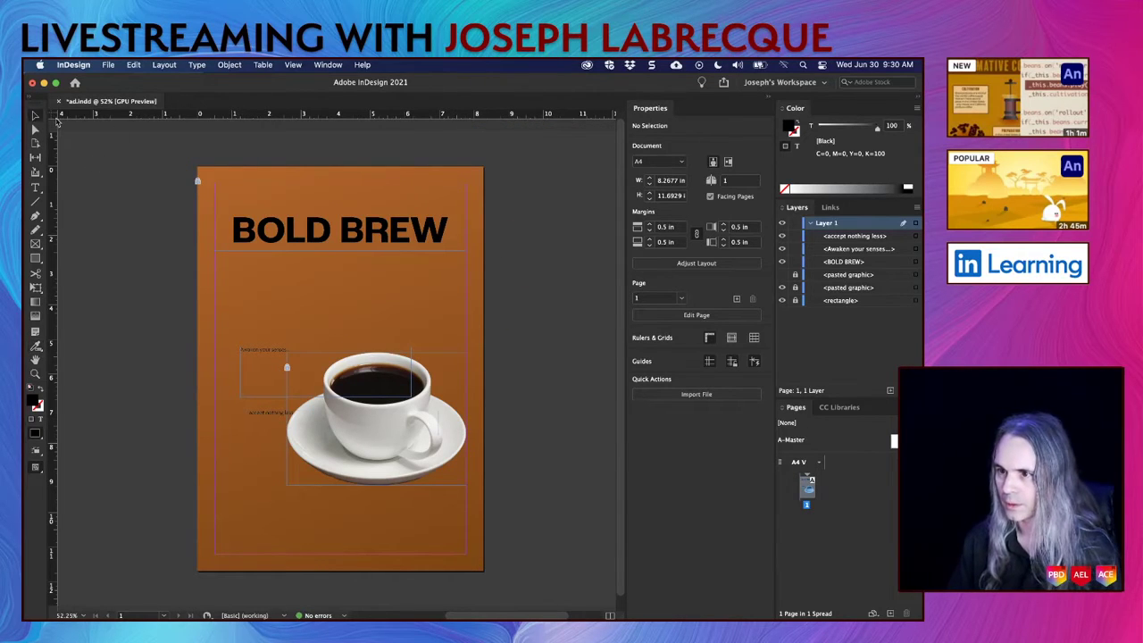
Step: Select all of the BOLD BREW text and show the document's Swatches in a floating panel with the Colorful_Theme group expanded
double_click(351, 240)
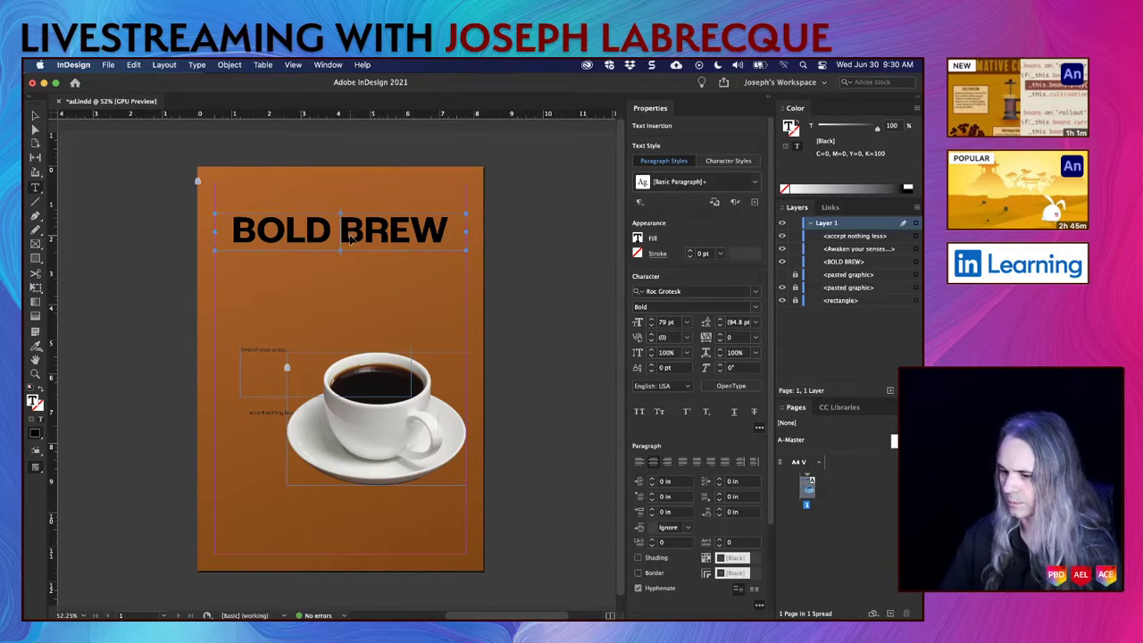
key(super+a)
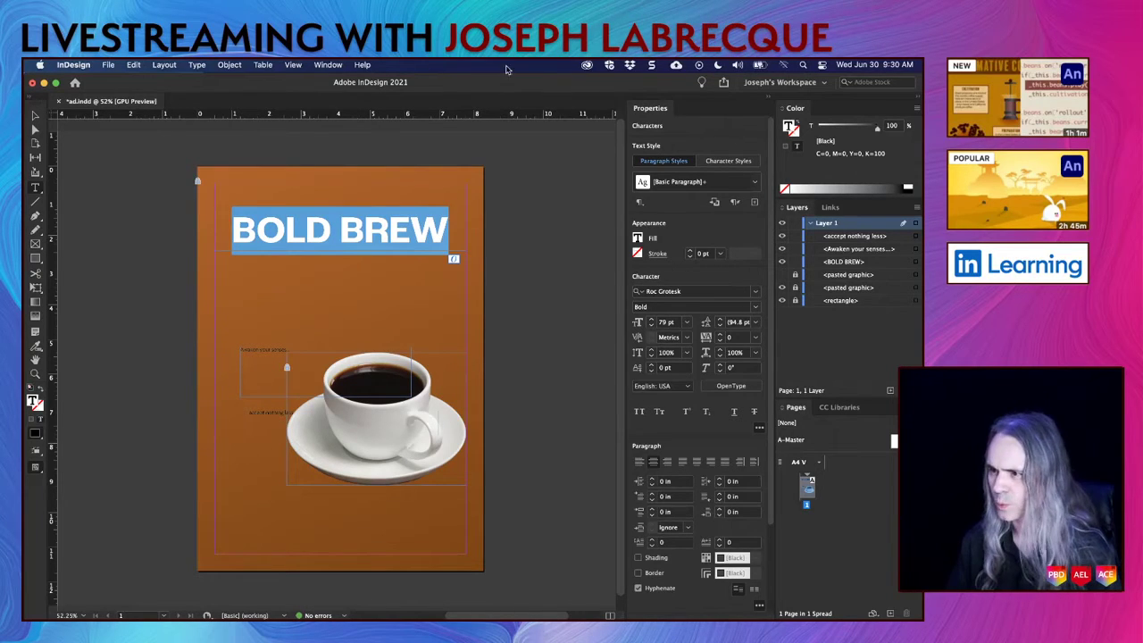
click(328, 64)
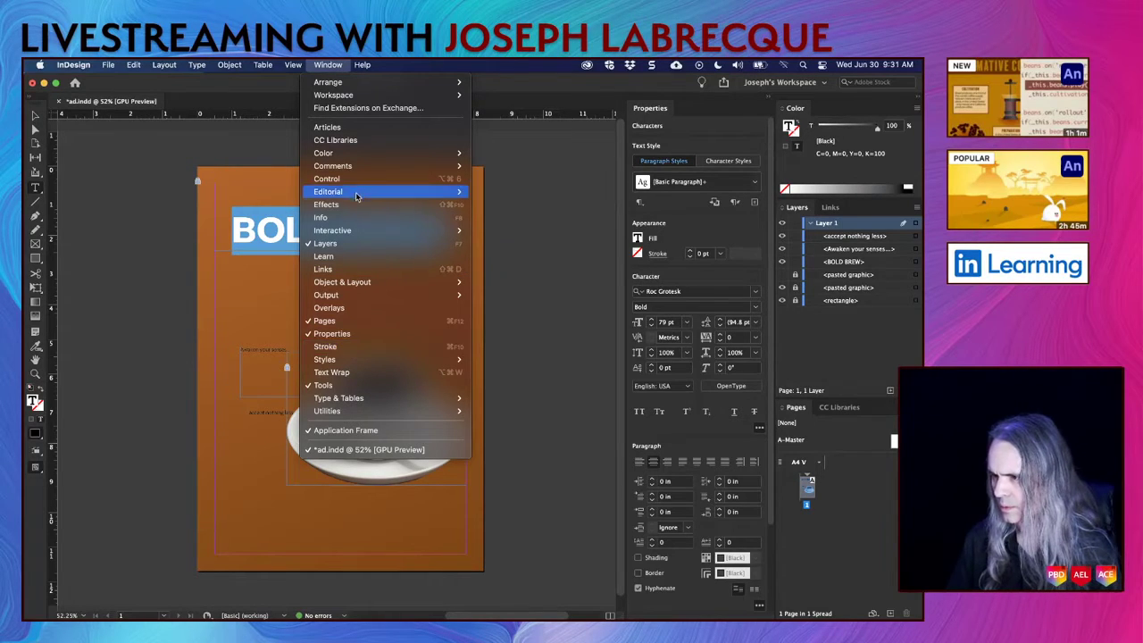
mouse_move(354, 157)
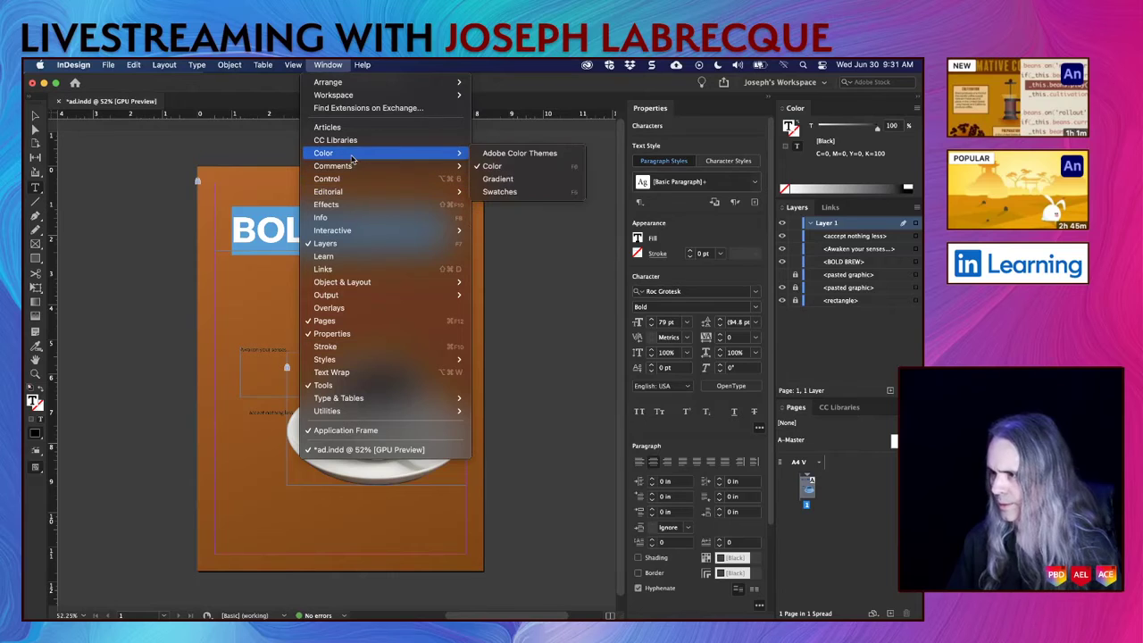
click(503, 193)
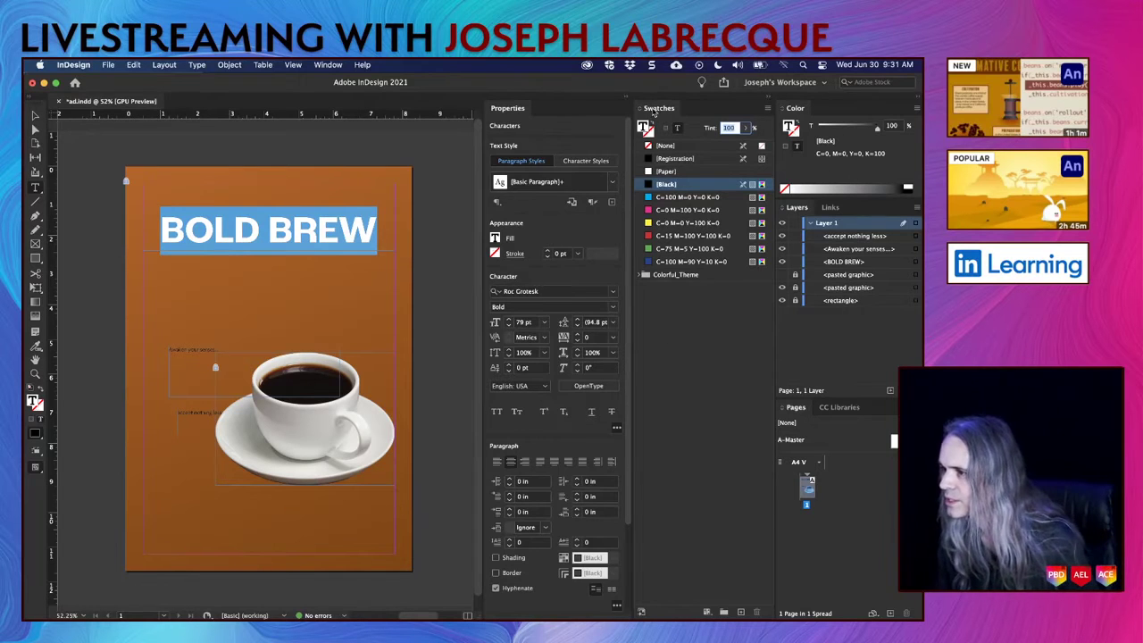
drag(650, 111, 307, 159)
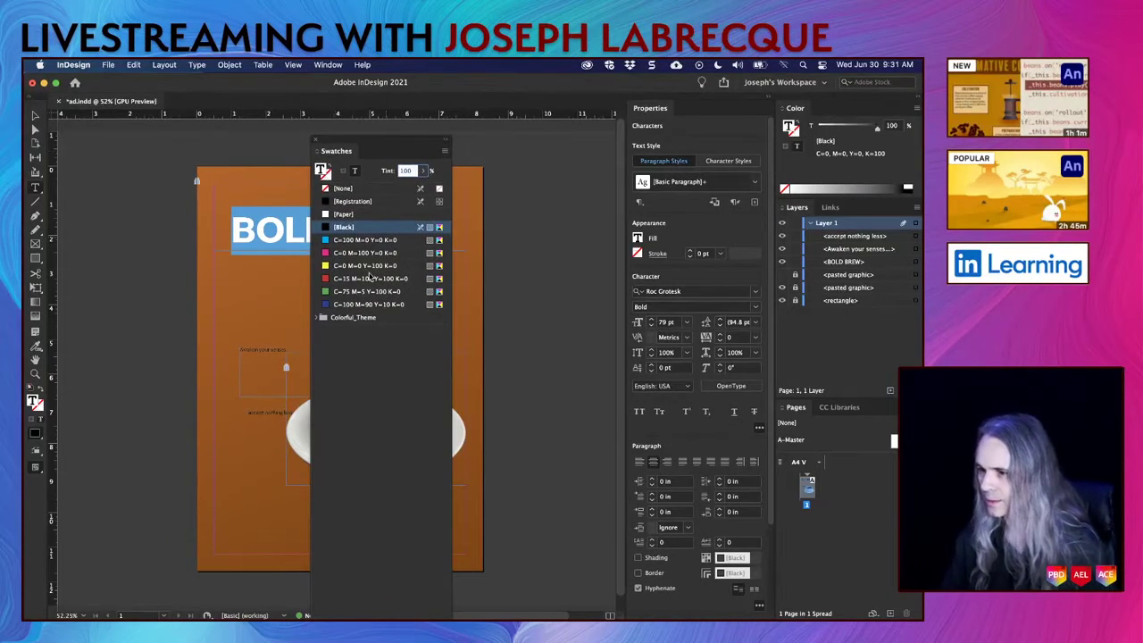
click(324, 318)
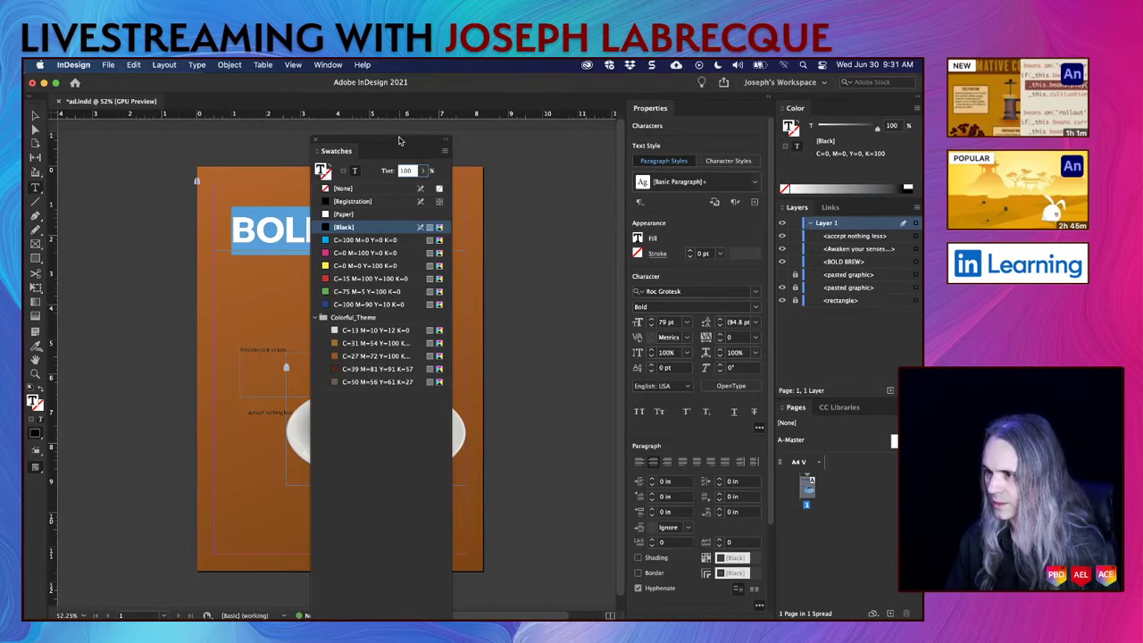
Step: Shorten the floating Swatches panel and park it beside the cup with the Colorful_Theme colours in view
drag(399, 140, 474, 89)
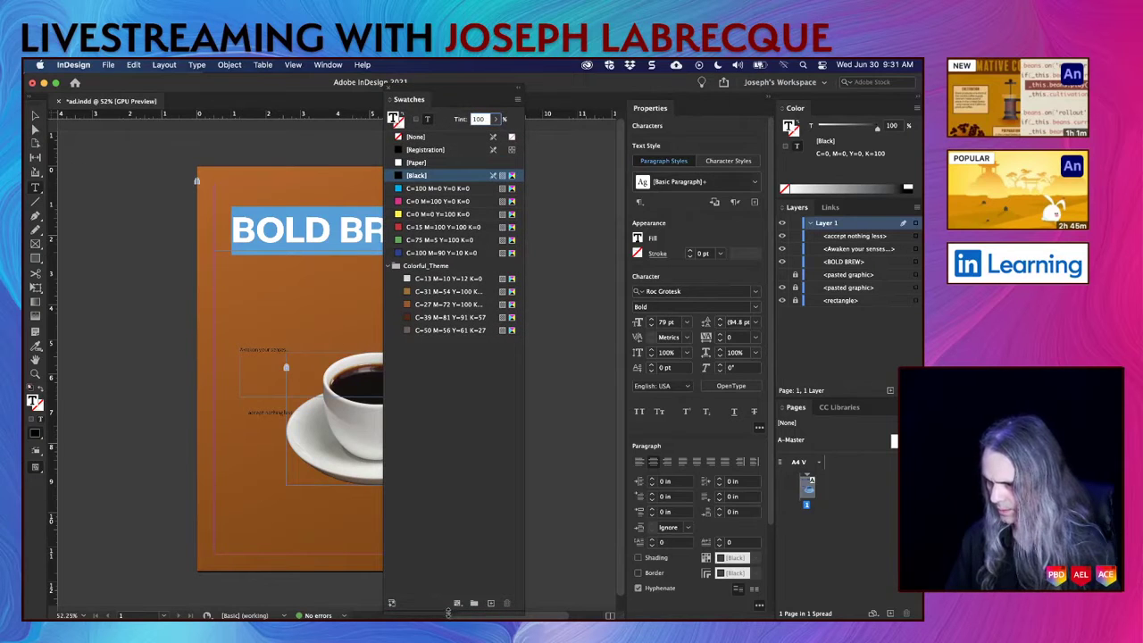
drag(448, 612, 445, 278)
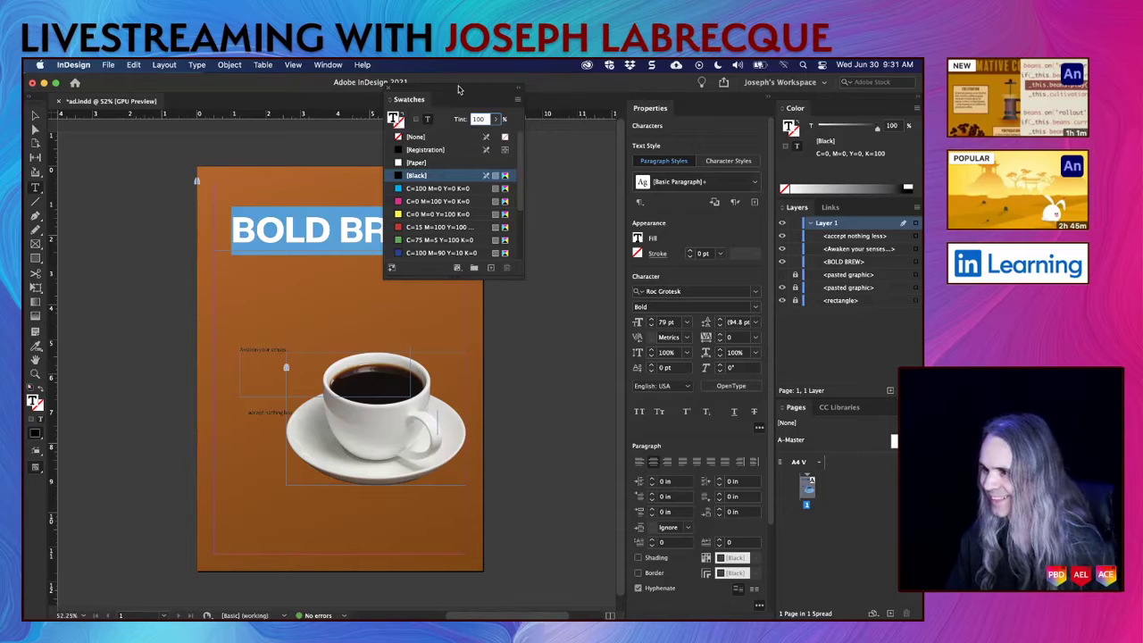
drag(459, 92, 554, 192)
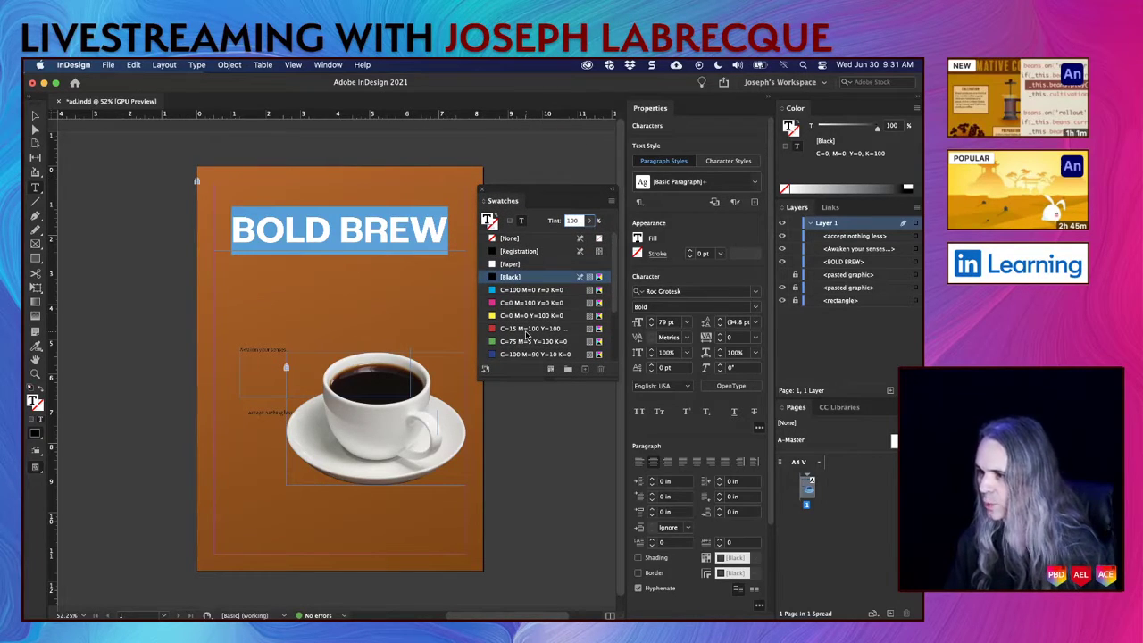
drag(615, 294, 614, 349)
click(514, 294)
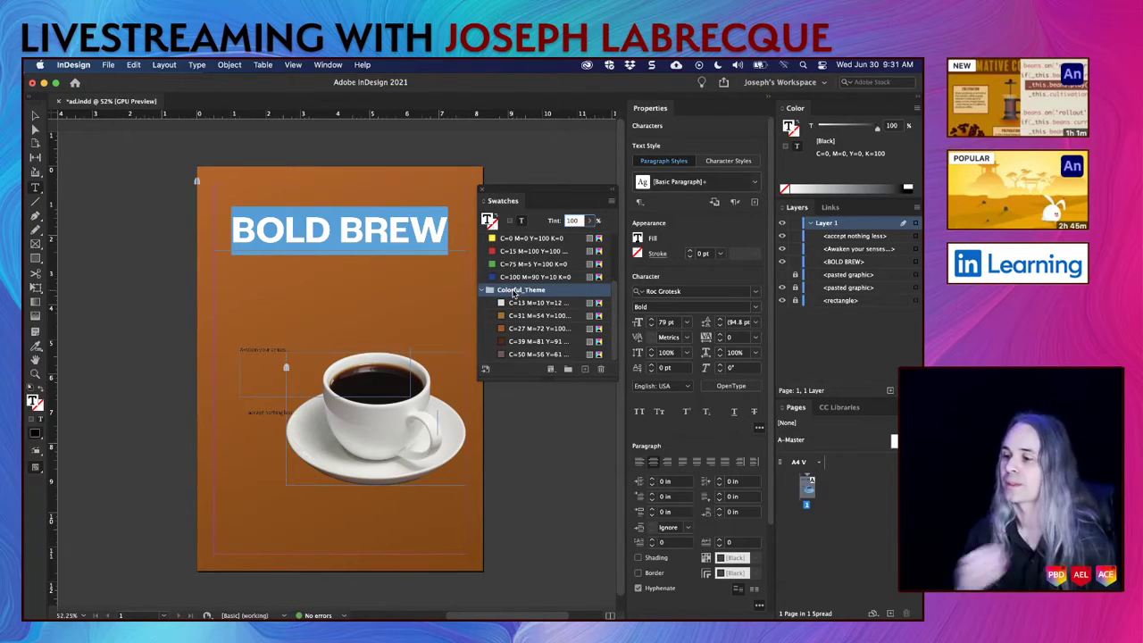
drag(545, 190, 132, 309)
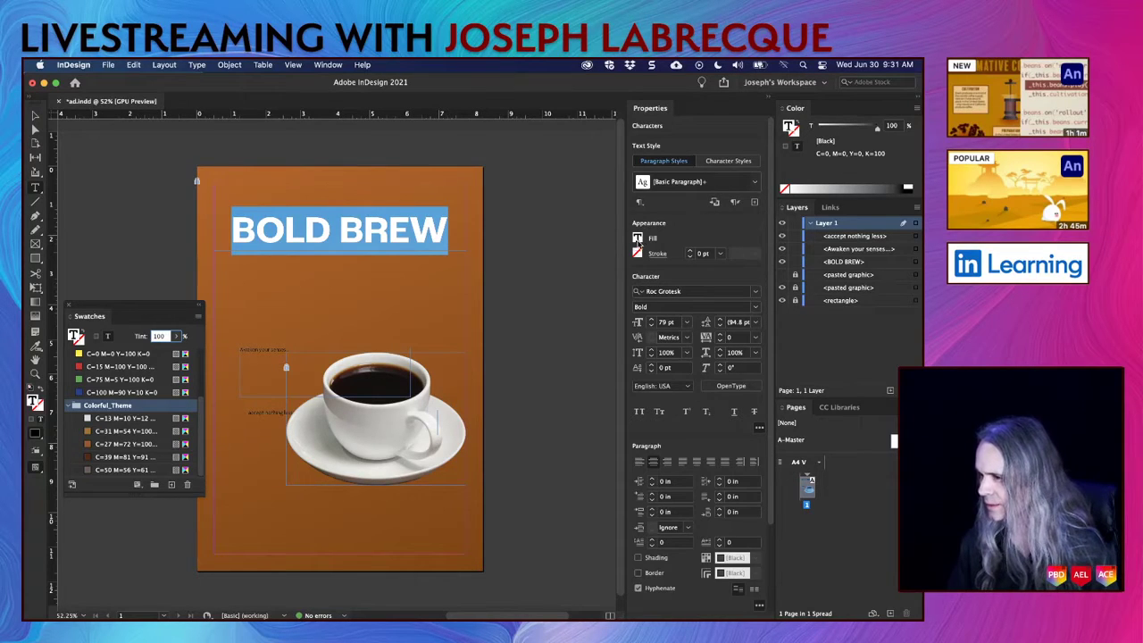
Step: Fill the whole BOLD BREW heading text with the dark brown C=39 M=81 Y=91 K=57 swatch from Colorful_Theme
click(338, 229)
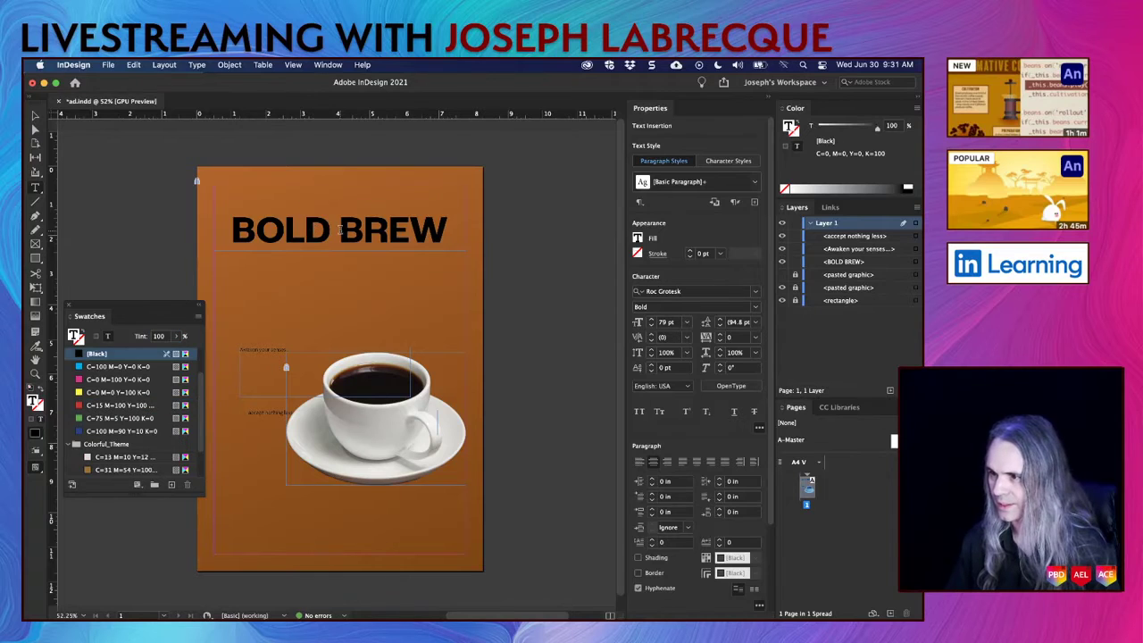
triple_click(340, 230)
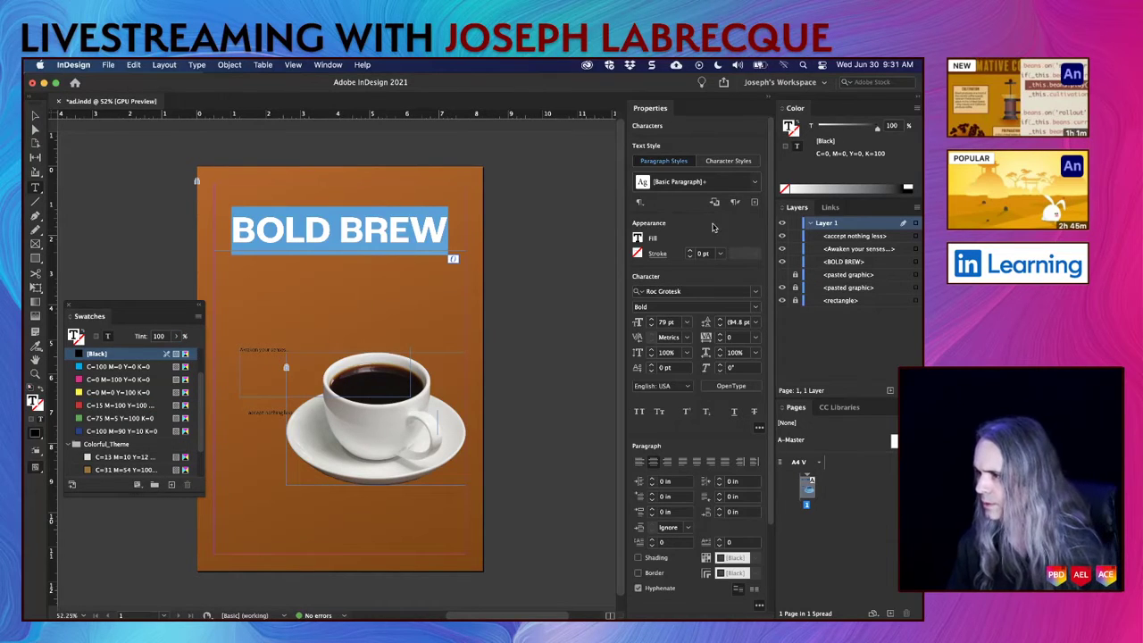
click(638, 238)
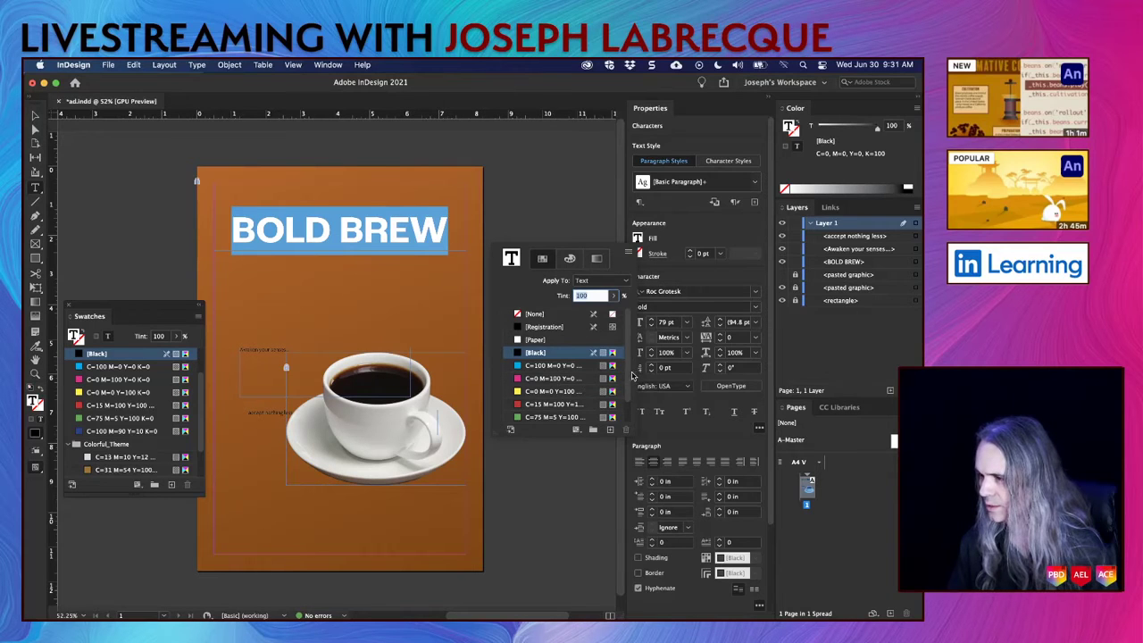
scroll(630, 373, down, 5)
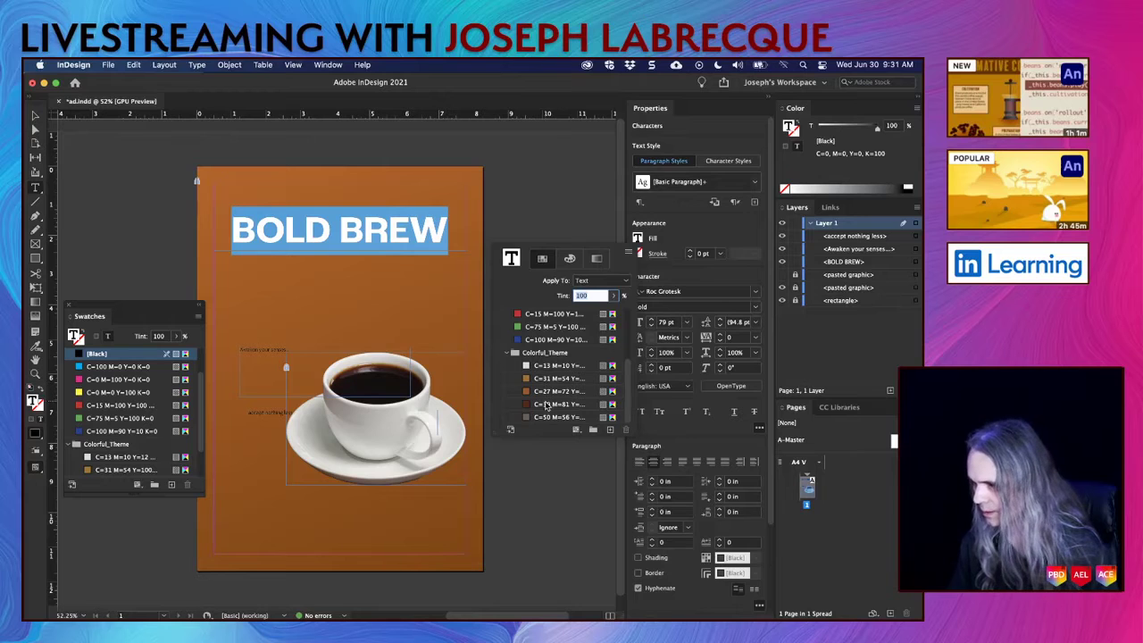
click(551, 405)
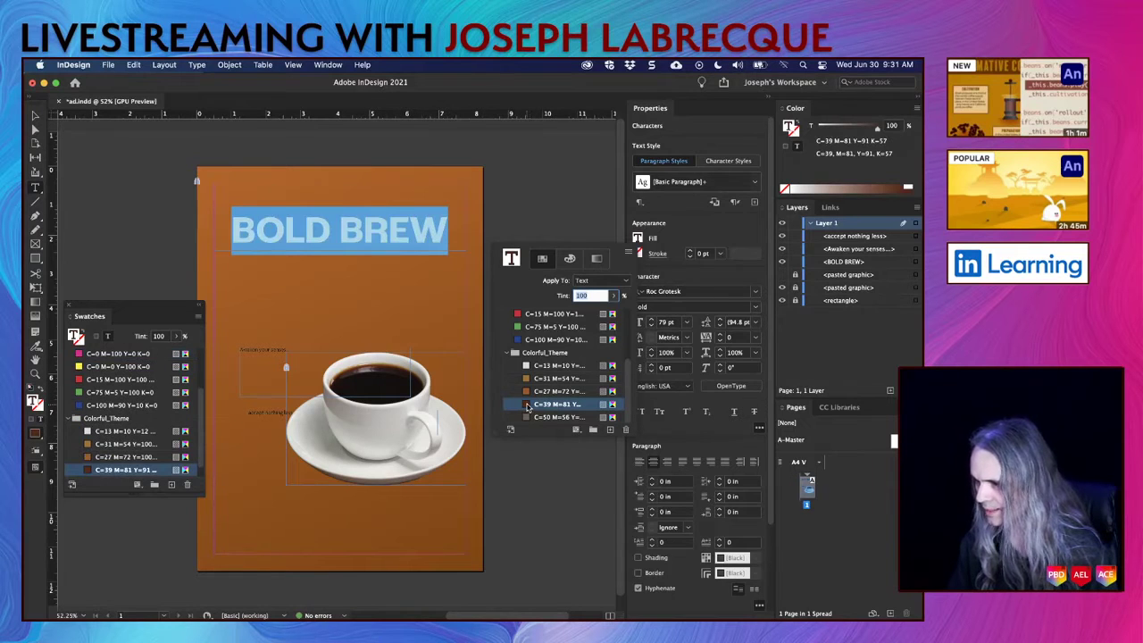
Step: Darken the heading's brown theme swatch by setting its black to 92%, and close the floating Swatches panel
double_click(526, 406)
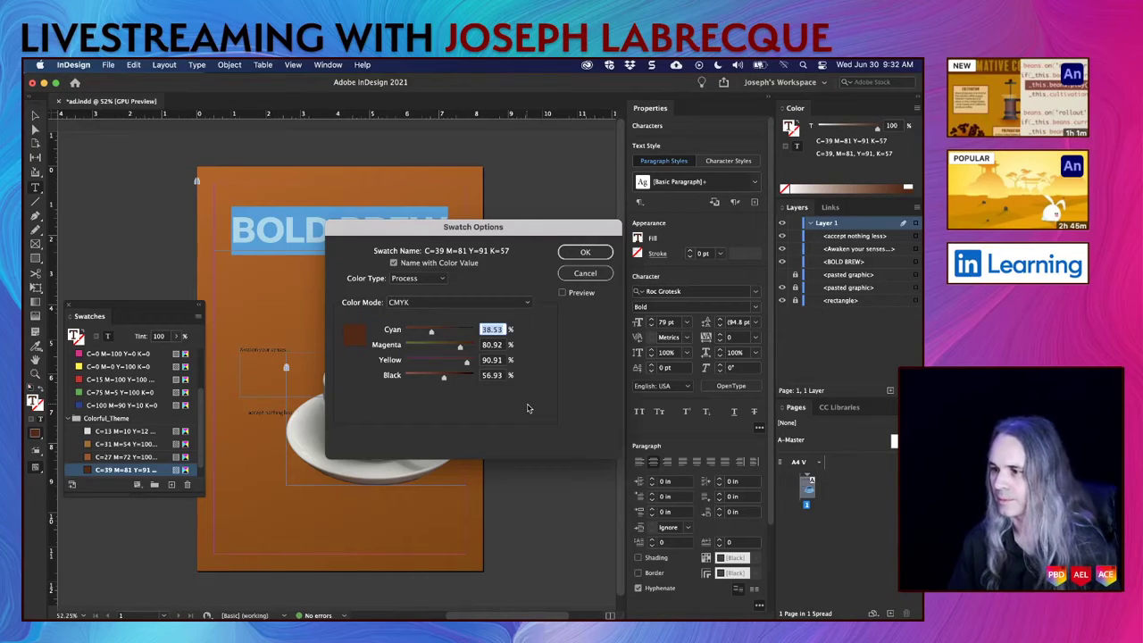
drag(443, 379, 469, 383)
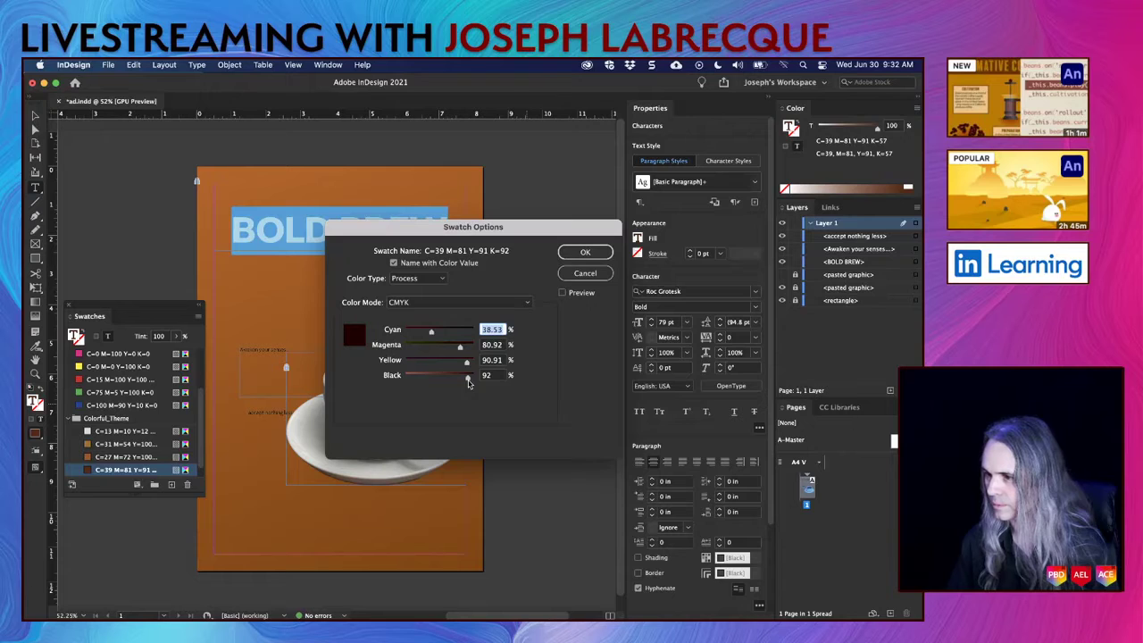
click(574, 257)
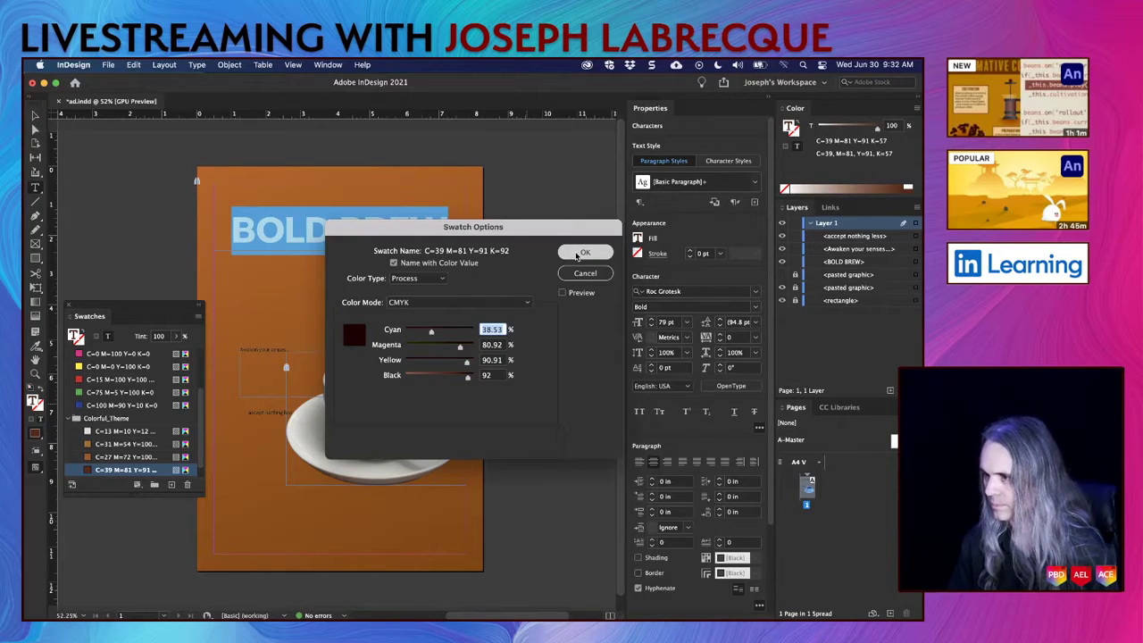
click(72, 306)
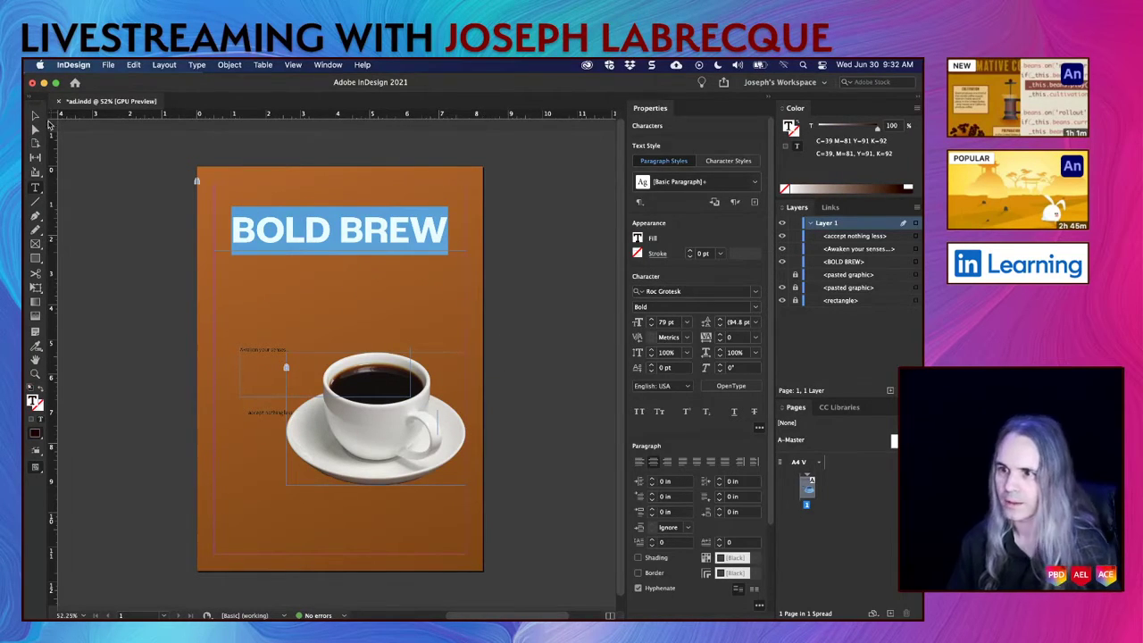
Step: Deselect the heading and preview the recoloured ad in full-screen presentation mode
click(35, 116)
click(515, 324)
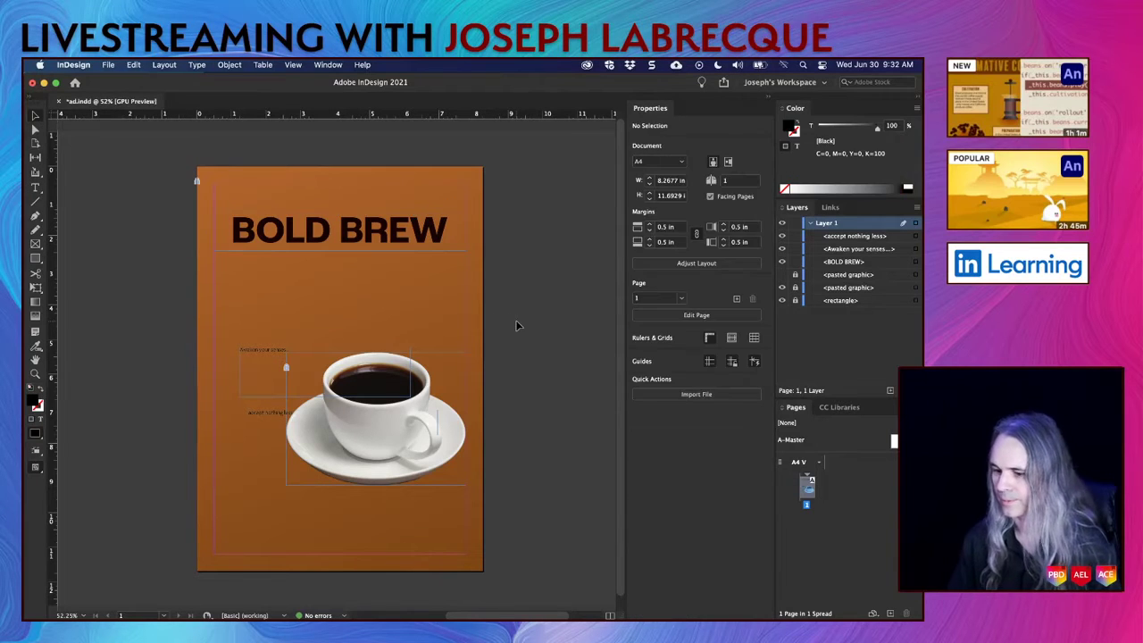
key(shift+w)
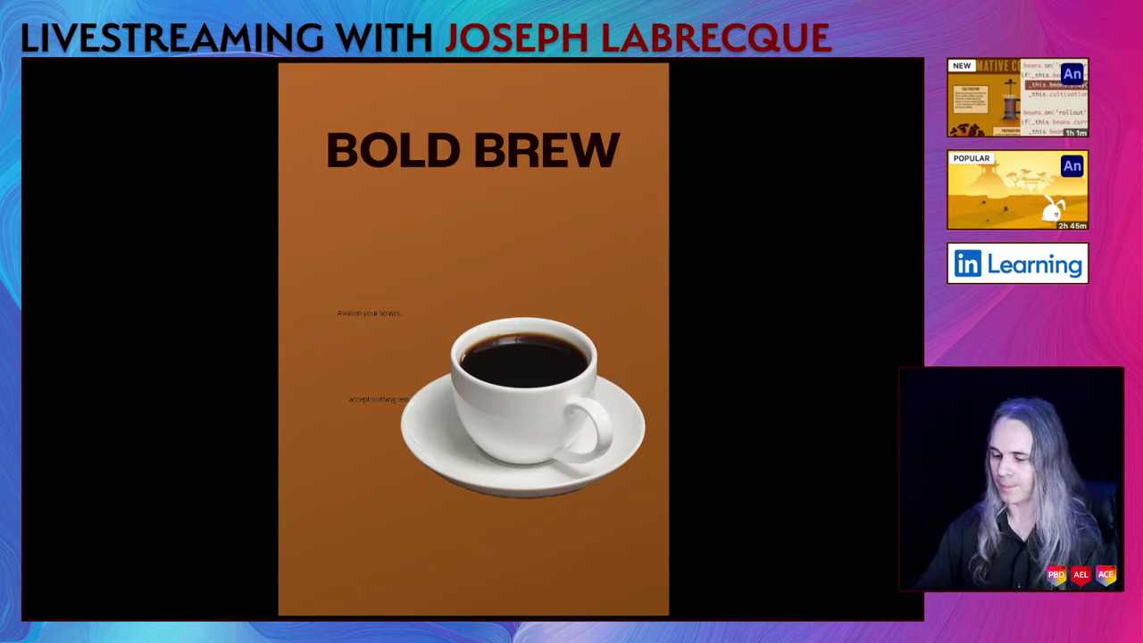
key(Escape)
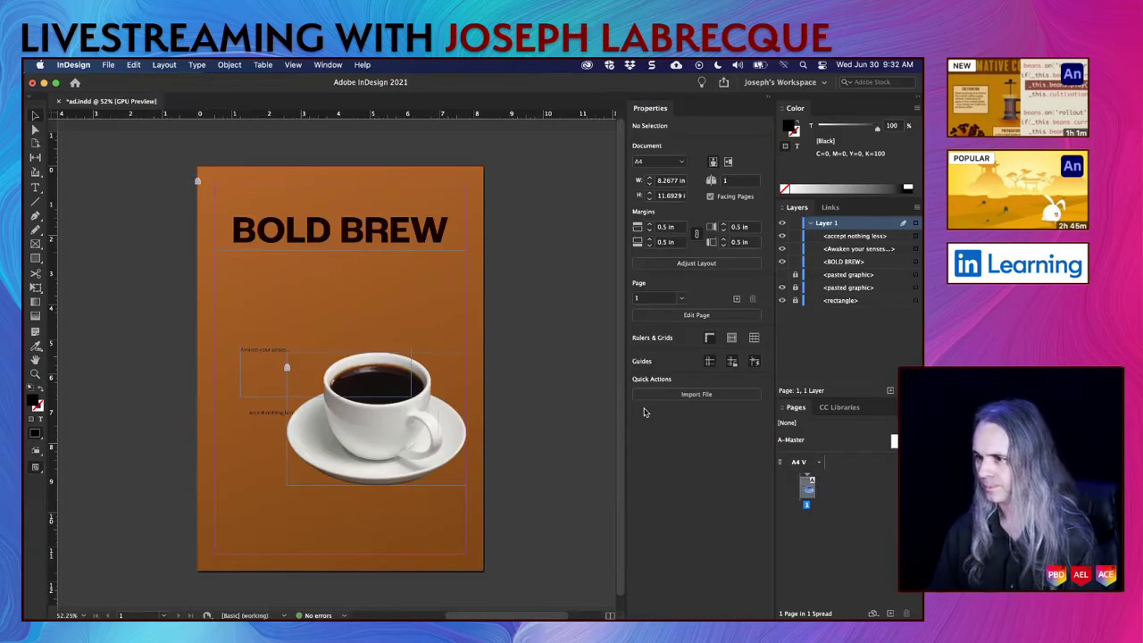
Step: Nudge the BOLD BREW frame up to Y 1.0887 in and check the layout in presentation mode
click(406, 243)
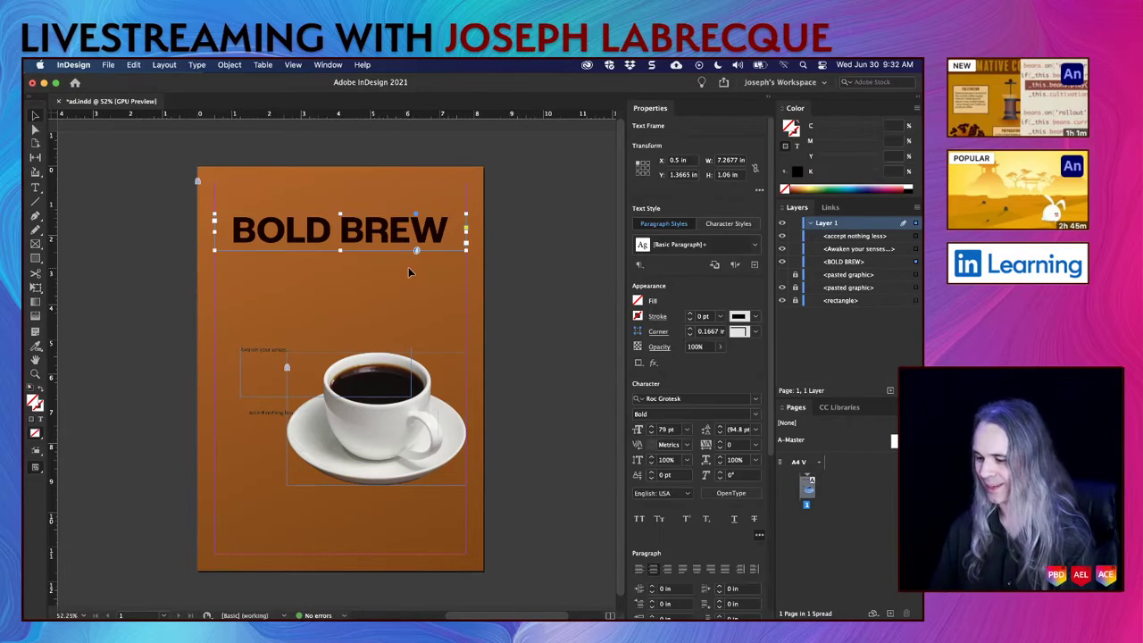
key(shift+Up)
key(shift+Up)
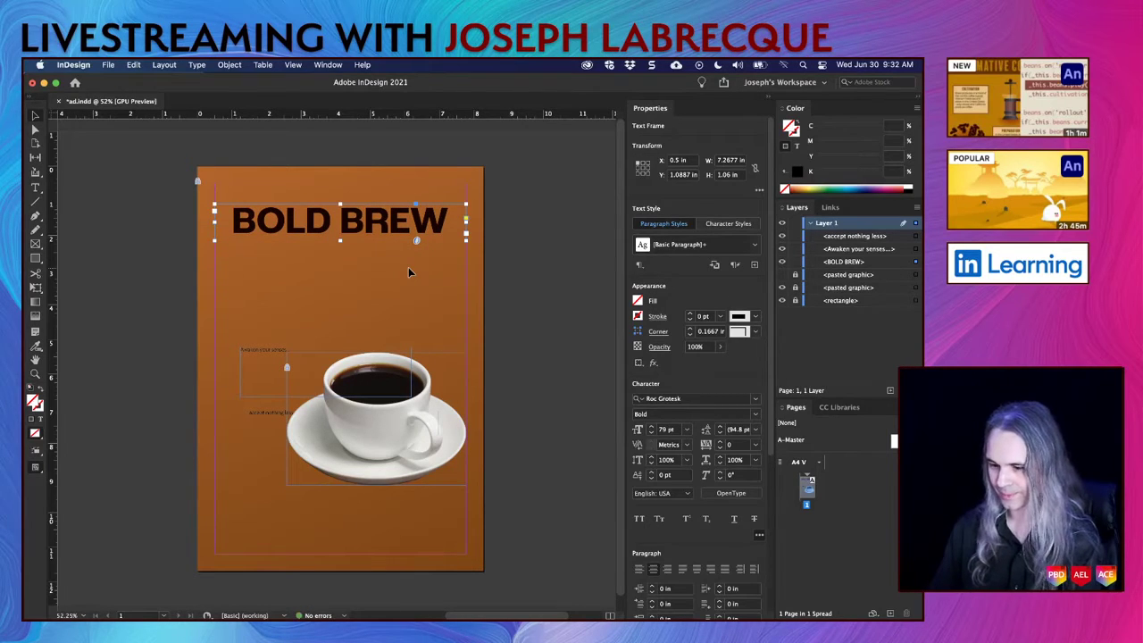
key(shift+w)
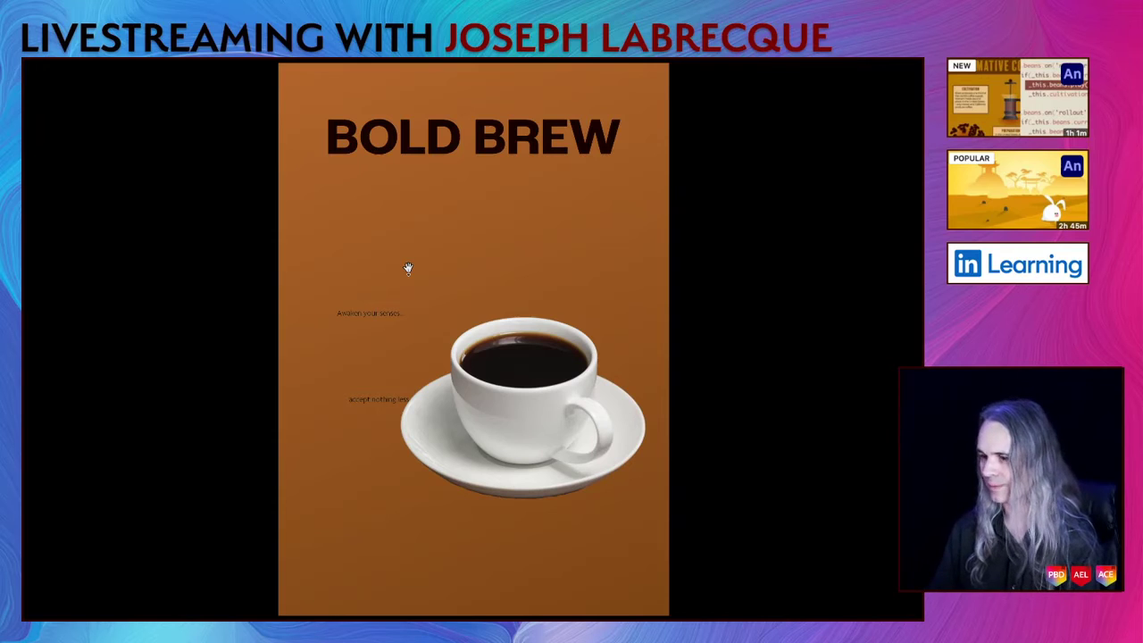
key(Escape)
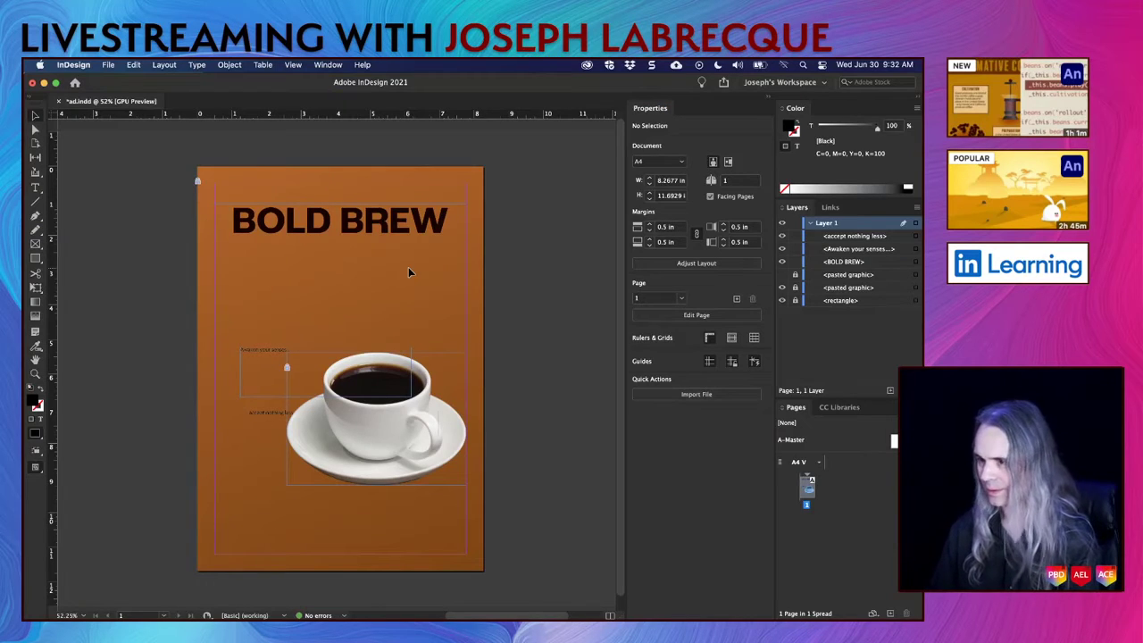
Step: Nudge the BOLD BREW frame further up to Y 0.9498 in and preview the ad full screen again
click(383, 223)
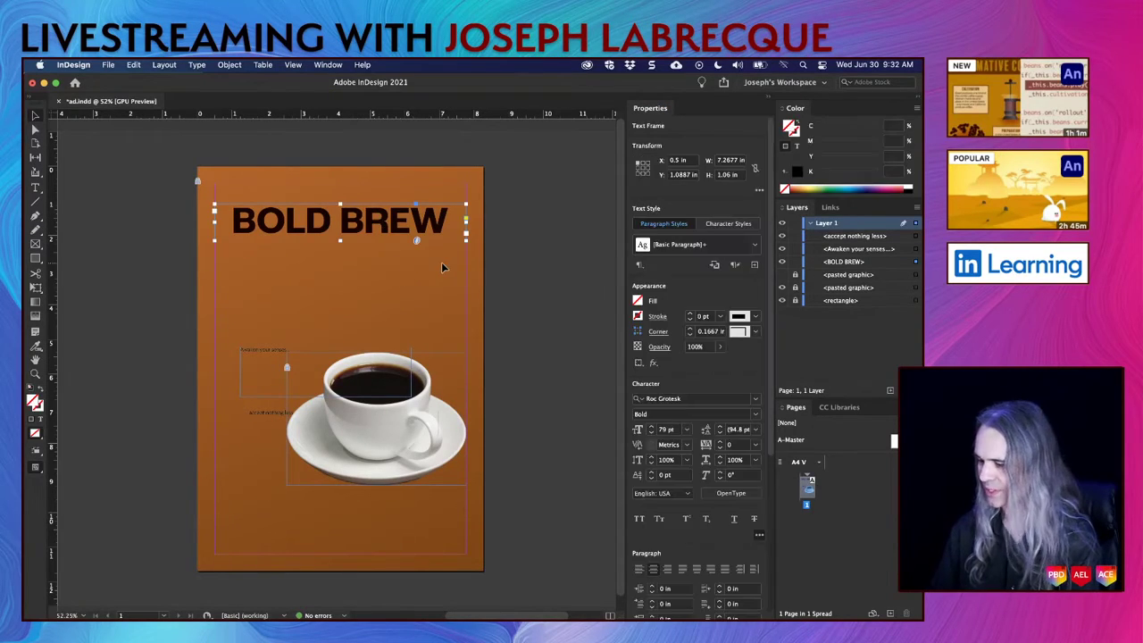
key(shift+Up)
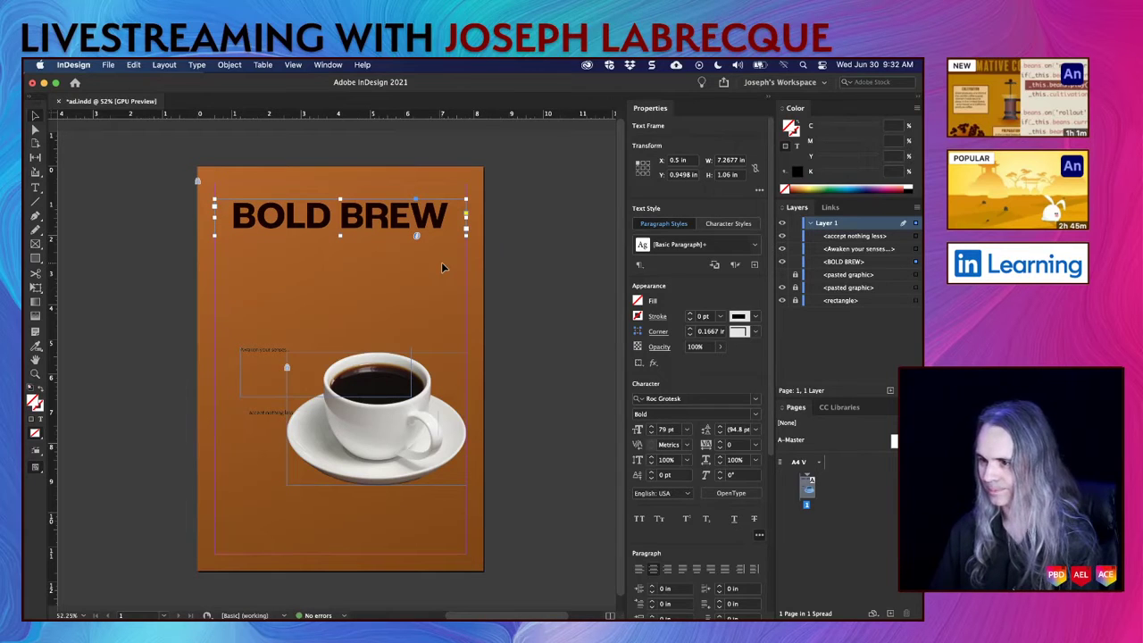
click(527, 297)
key(shift+w)
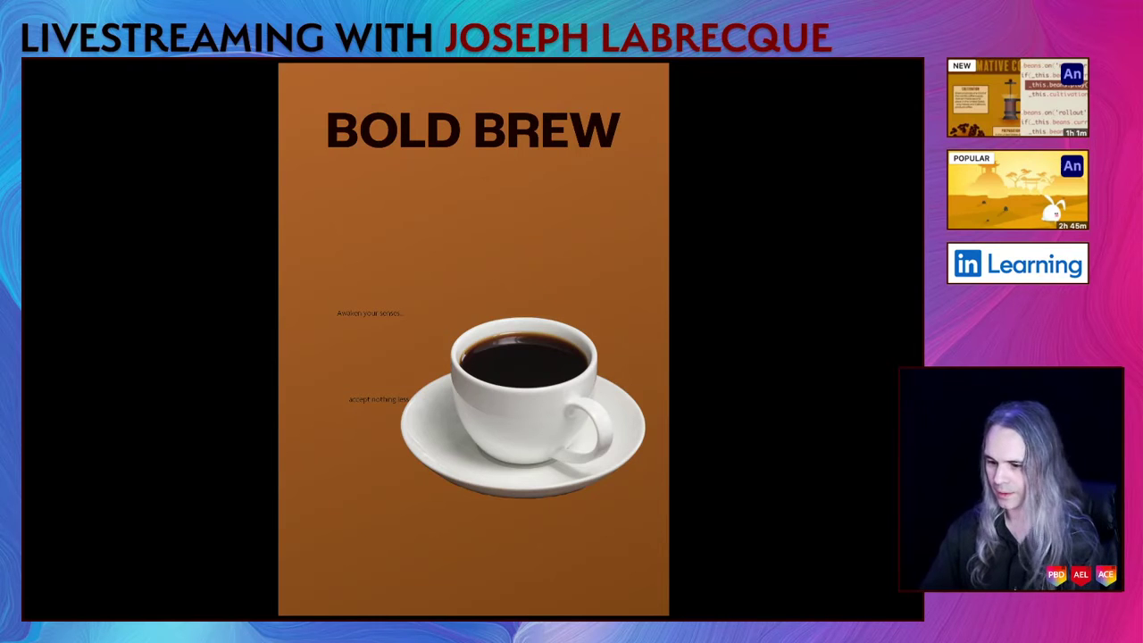
key(Escape)
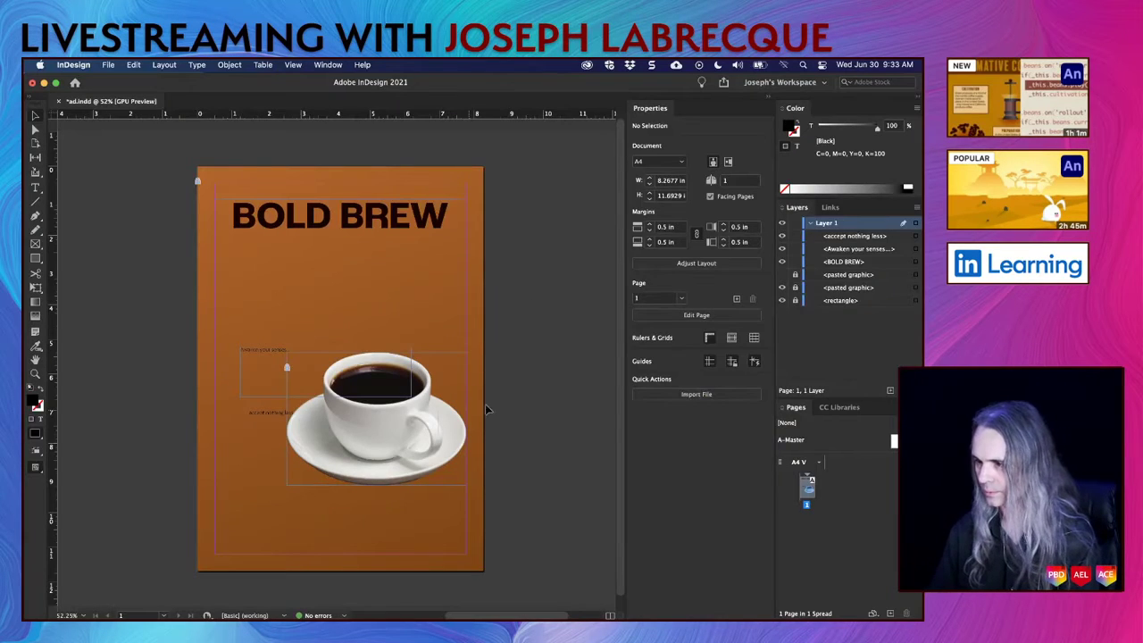
Step: Move the "Awaken your senses..." frame to X 0.5 in, Y 2.5265 in below the heading, and "accept nothing less" to just above the cup
drag(235, 348, 223, 257)
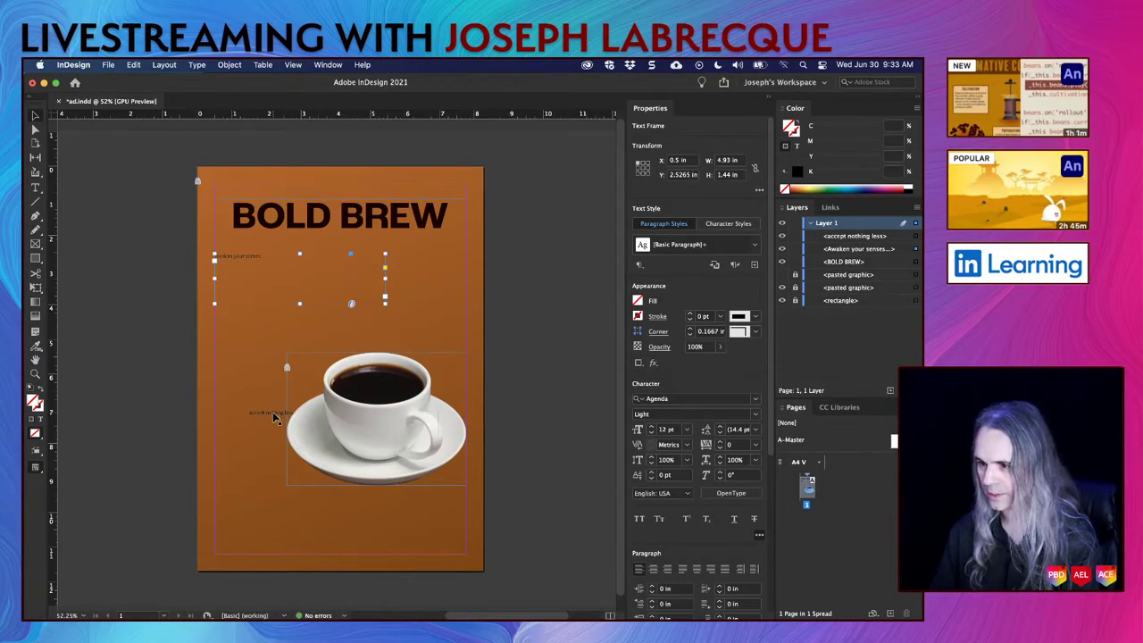
drag(275, 414, 288, 322)
Step: Select both the "Awaken your senses..." and "accept nothing less" frames and set their font size to 36 pt
shift+click(262, 270)
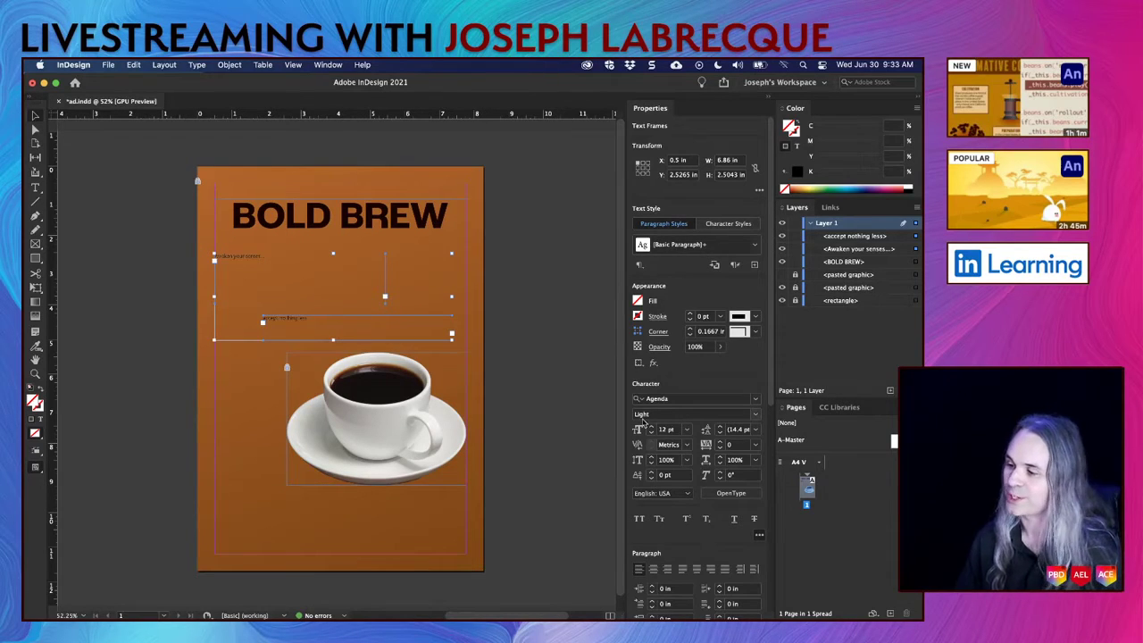
click(686, 429)
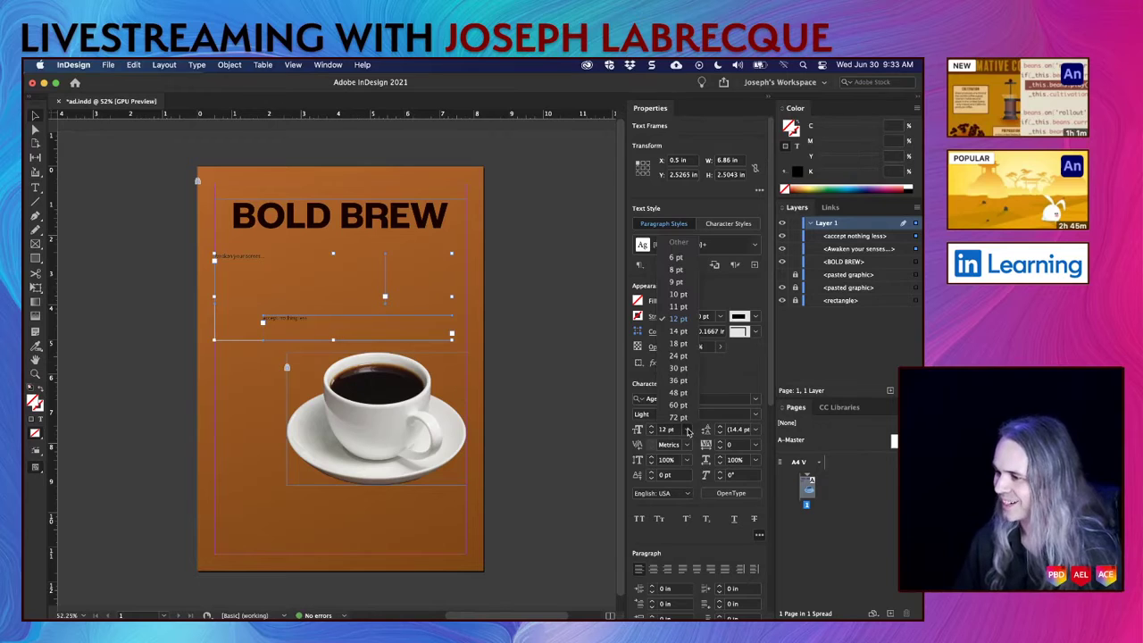
click(688, 383)
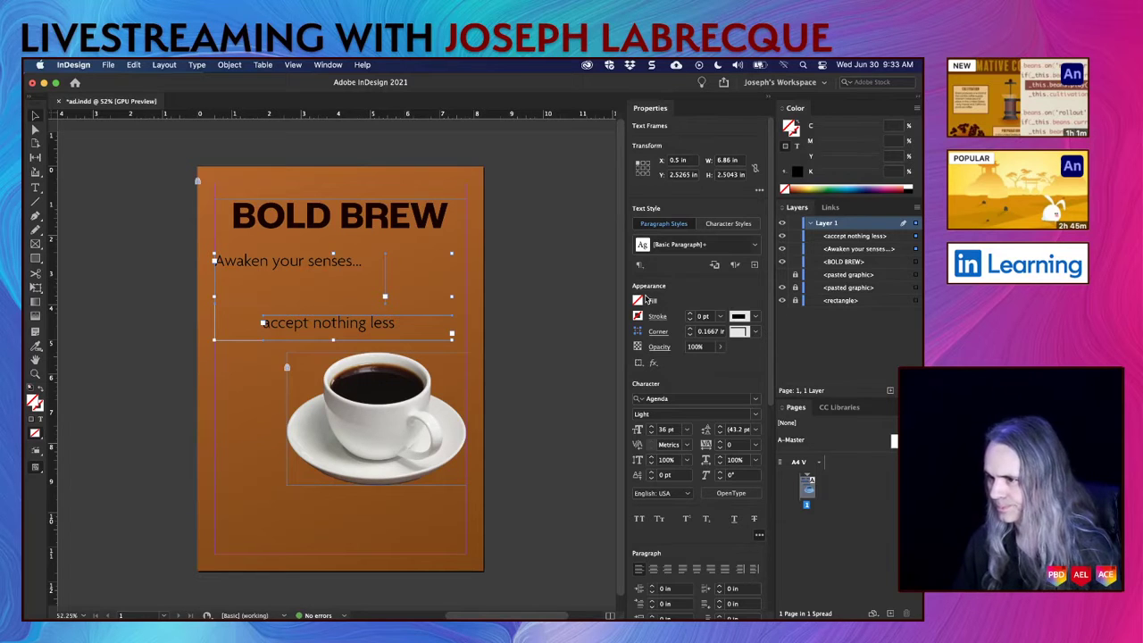
Step: Fill the "Awaken your senses..." text with the Colorful_Theme swatch C=31 M=54 Y=100 K=14 and compare it with the other tagline
click(330, 262)
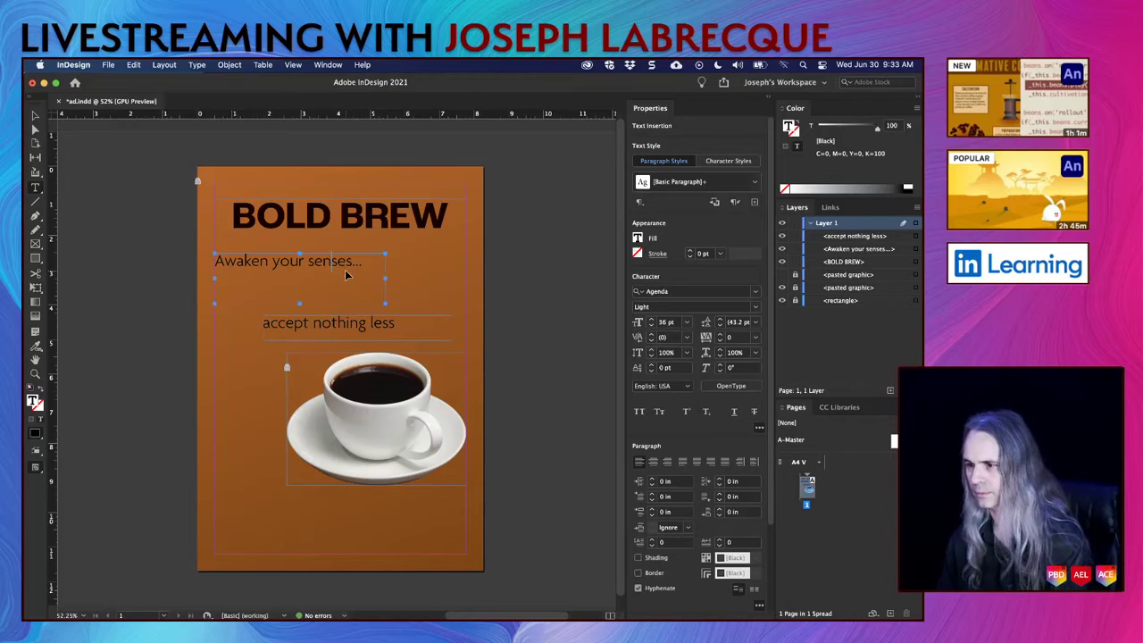
triple_click(345, 265)
click(639, 239)
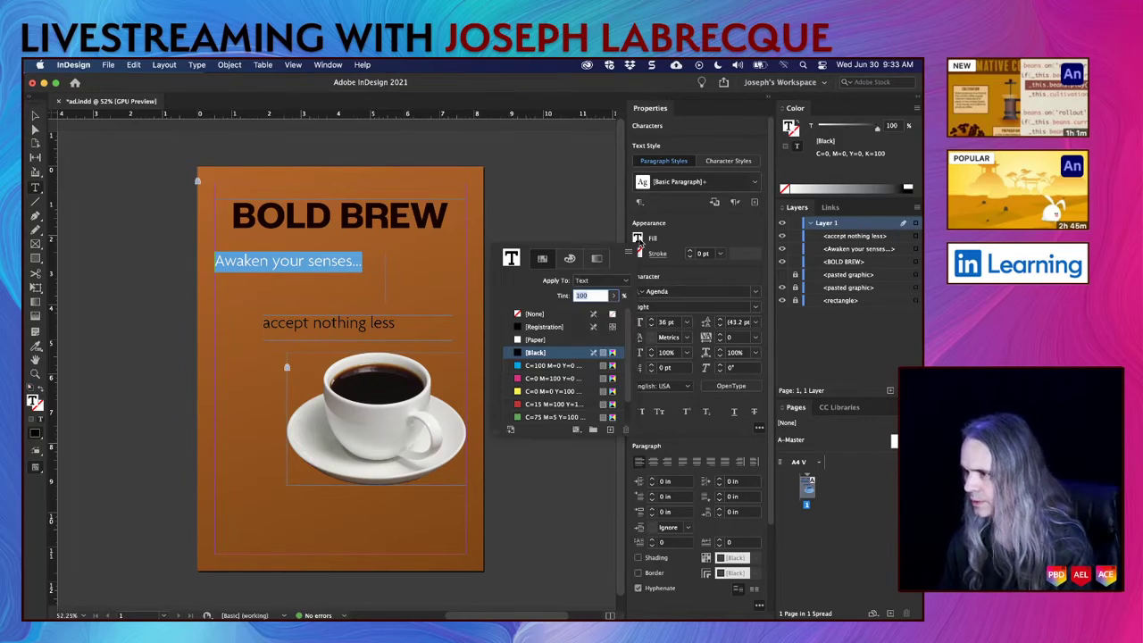
scroll(550, 404, down, 2)
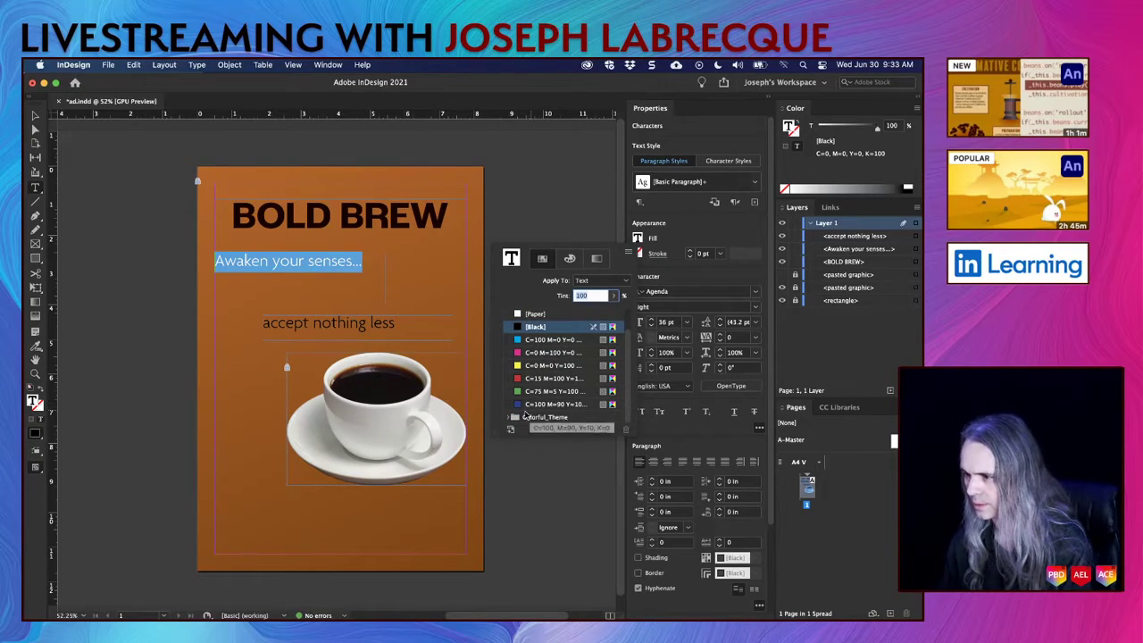
click(511, 418)
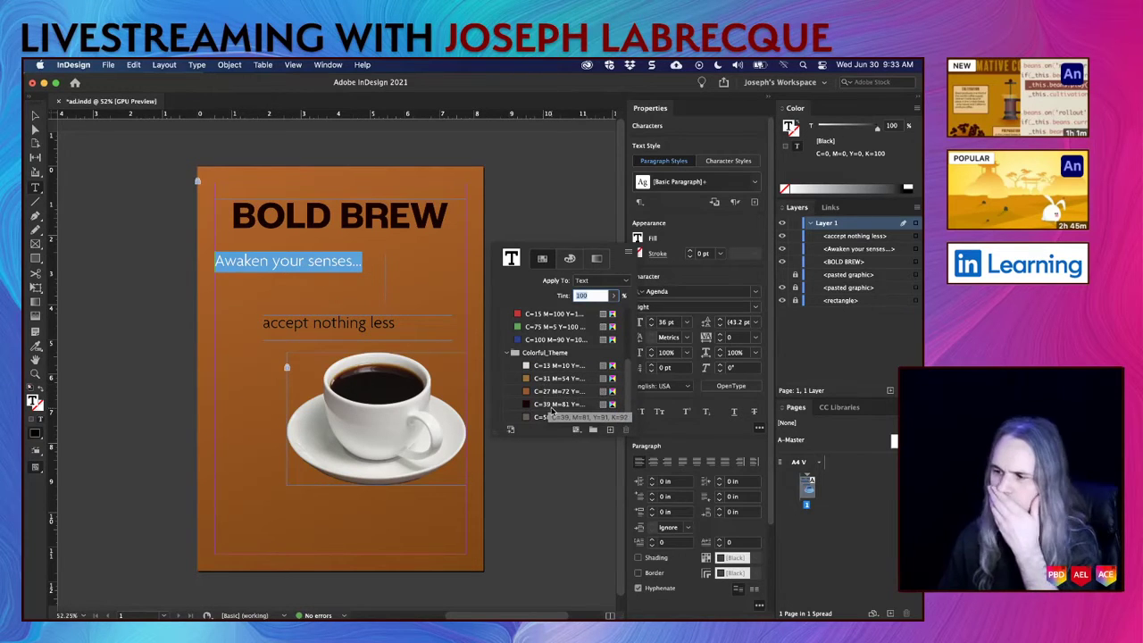
click(545, 382)
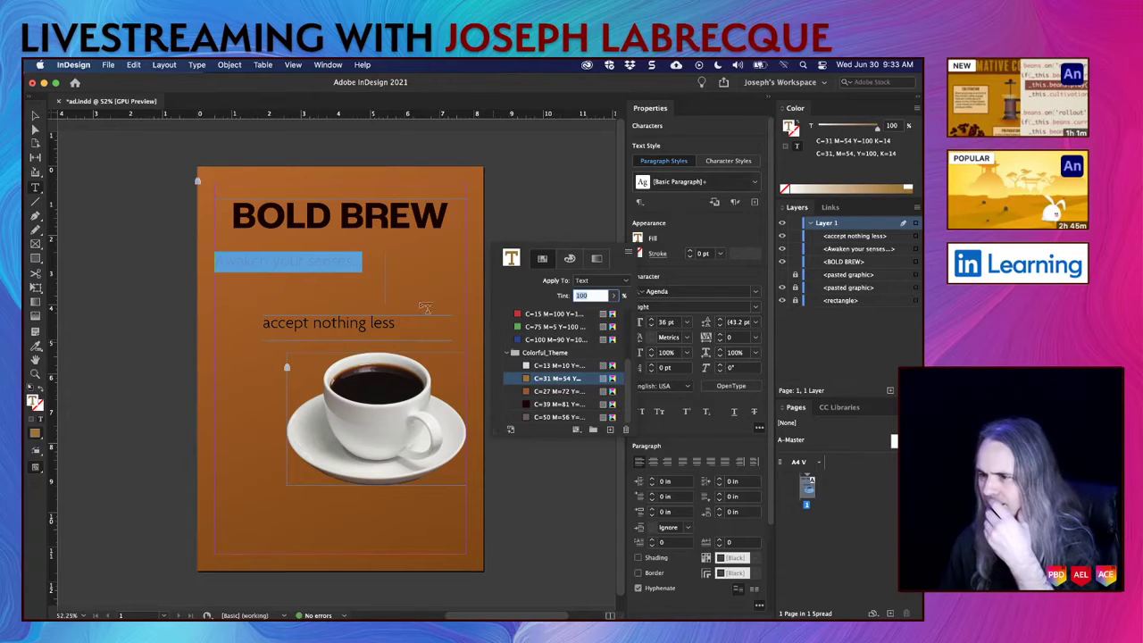
click(314, 255)
click(353, 276)
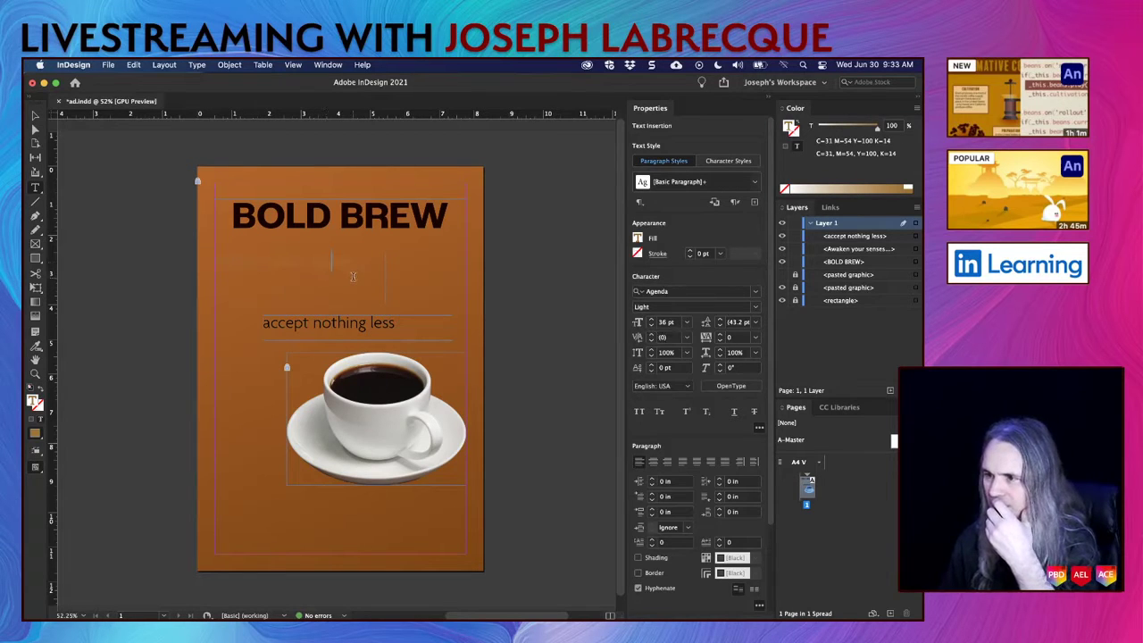
click(366, 327)
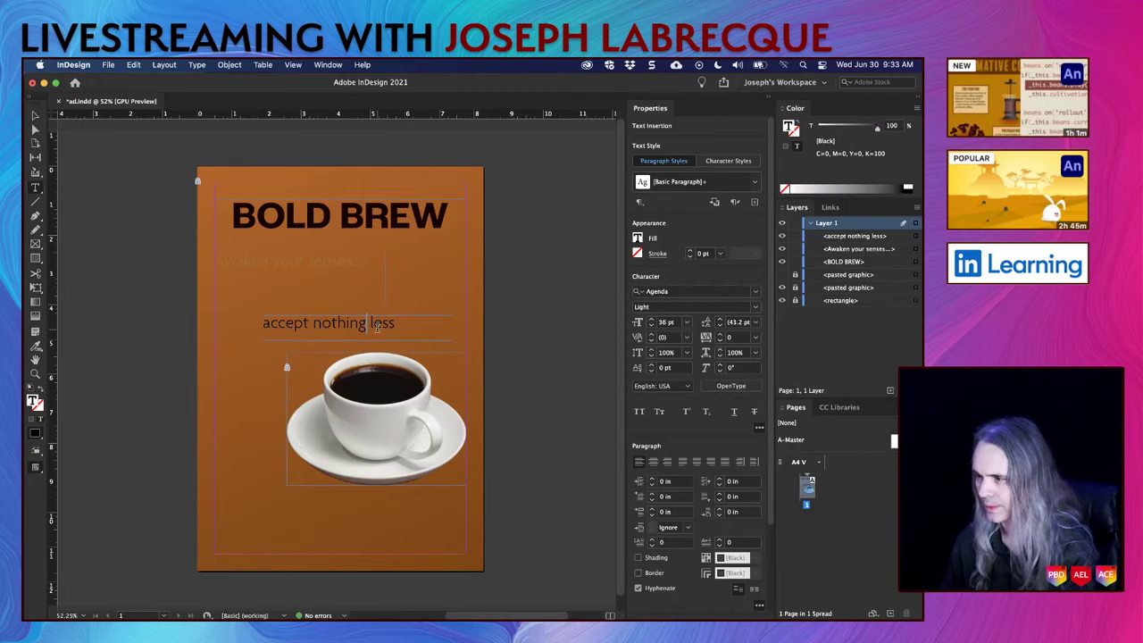
Step: Switch the "Awaken your senses..." text colour to CMYK values and darken it to K 84%
click(338, 264)
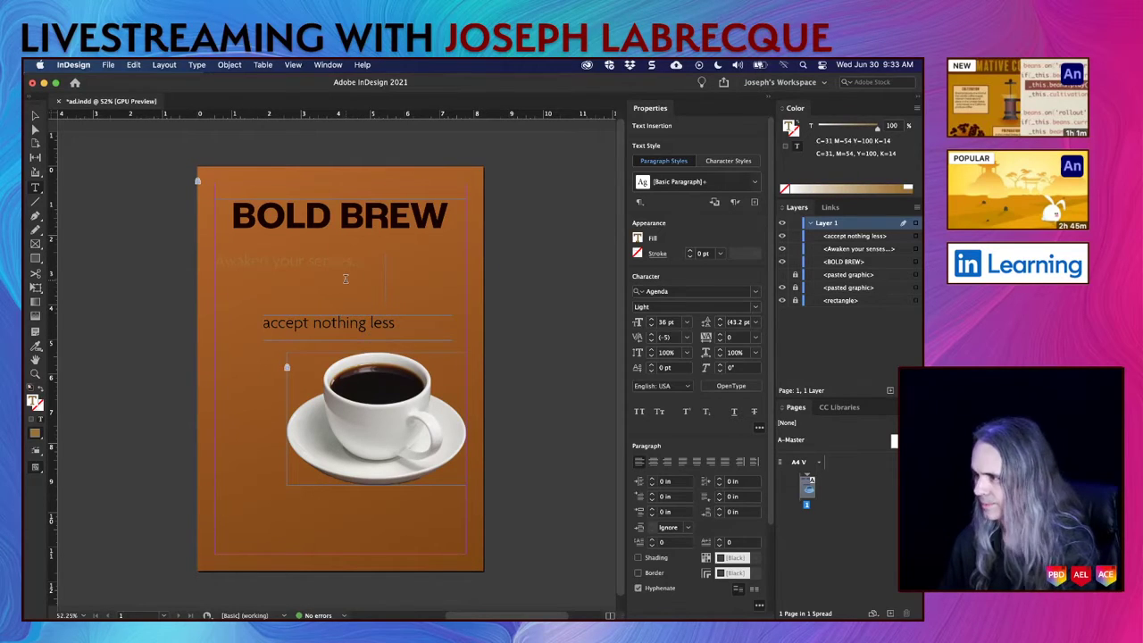
key(super+a)
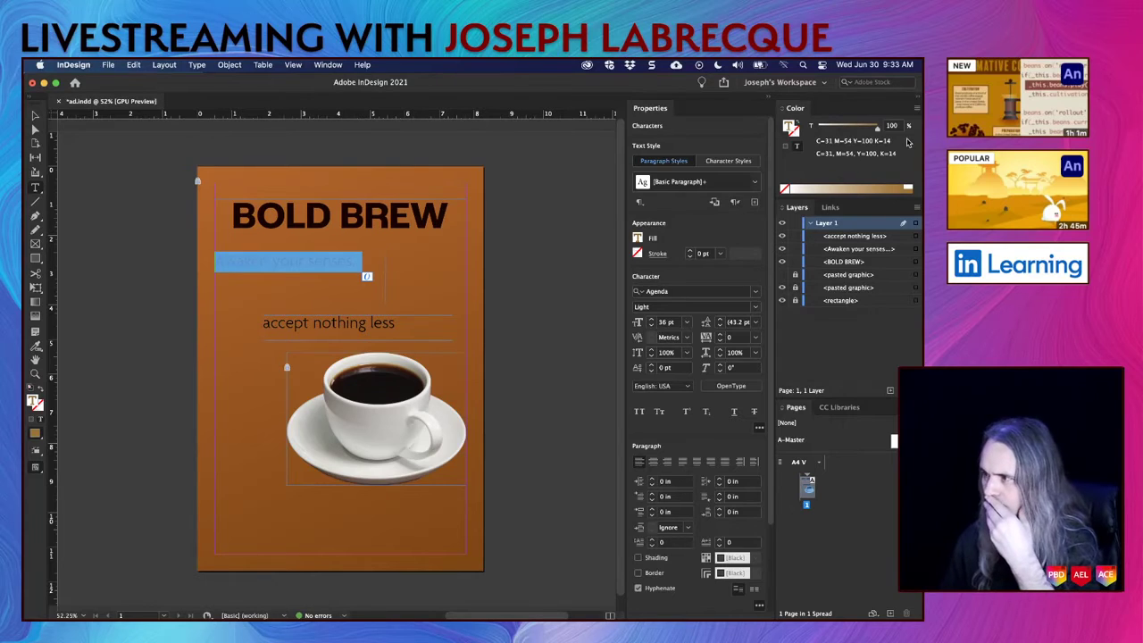
click(916, 108)
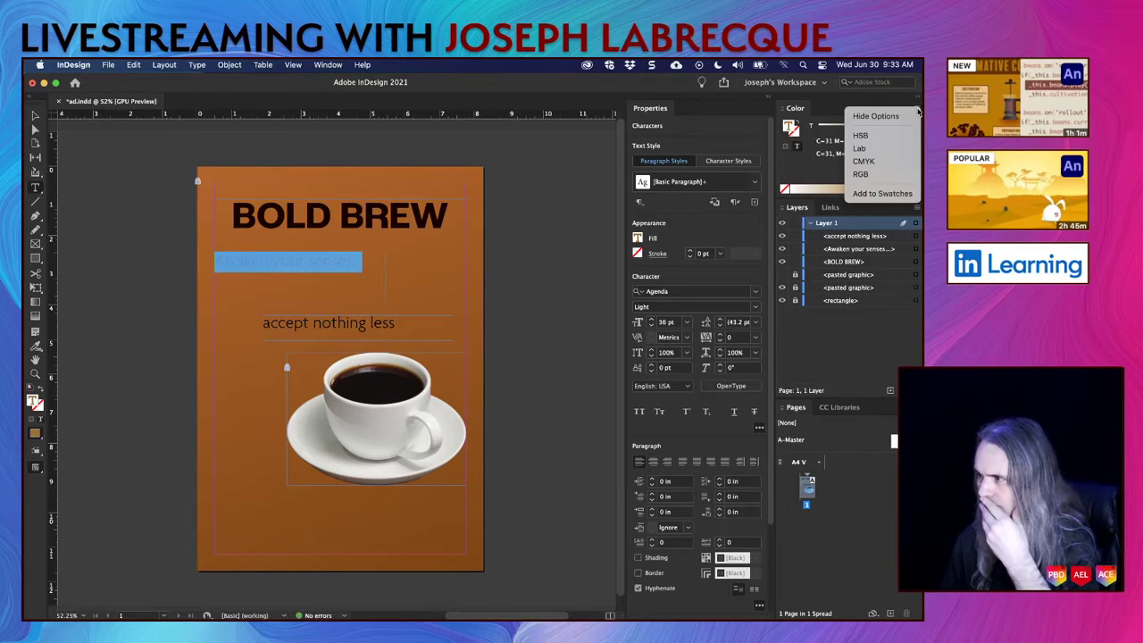
click(882, 161)
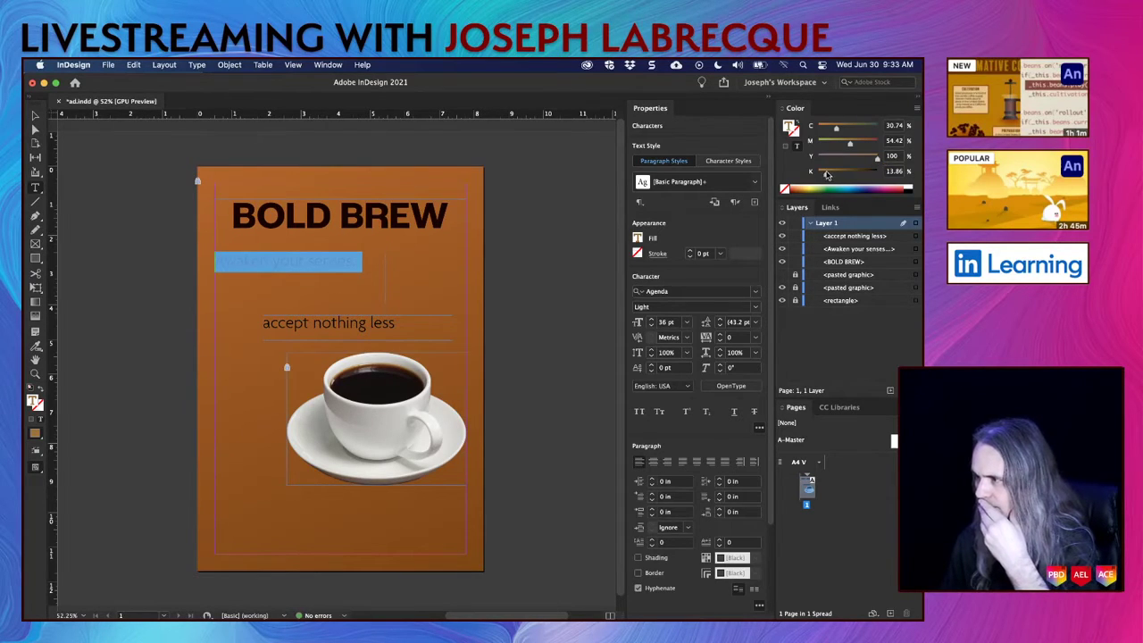
drag(827, 174, 865, 175)
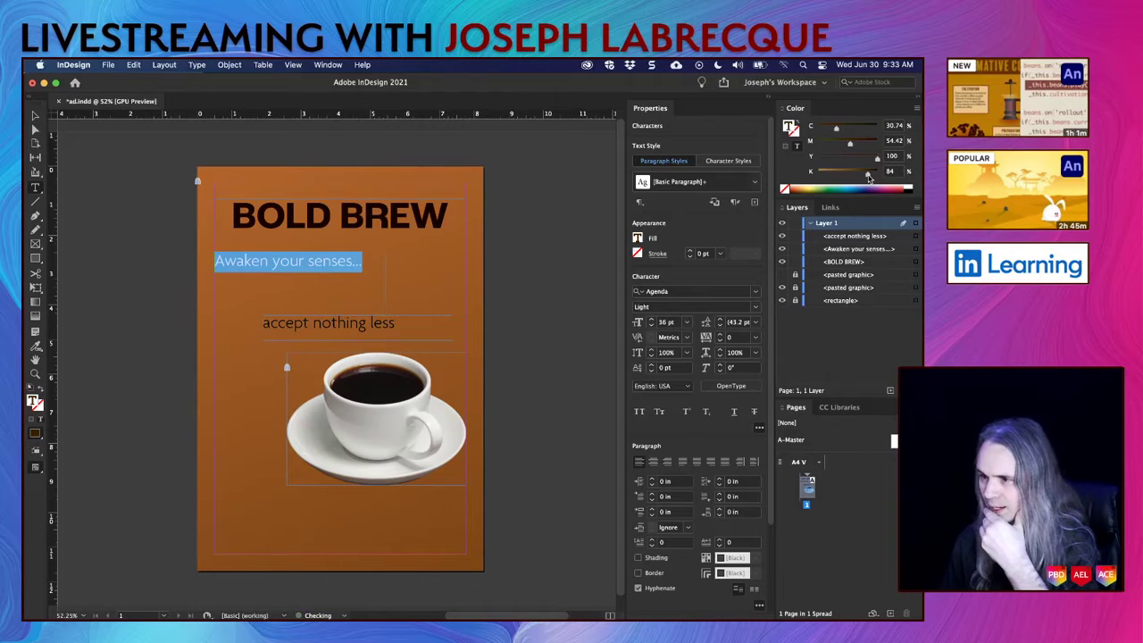
click(365, 271)
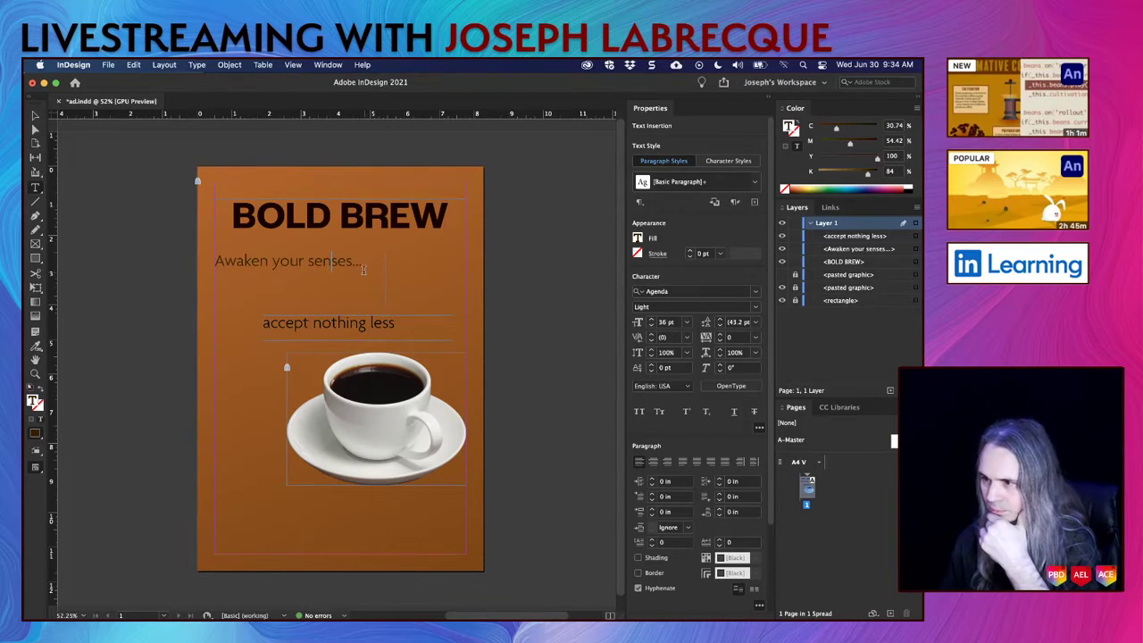
Step: Lower the black component of the "Awaken your senses..." text to K 70% and check the text unselected
triple_click(362, 268)
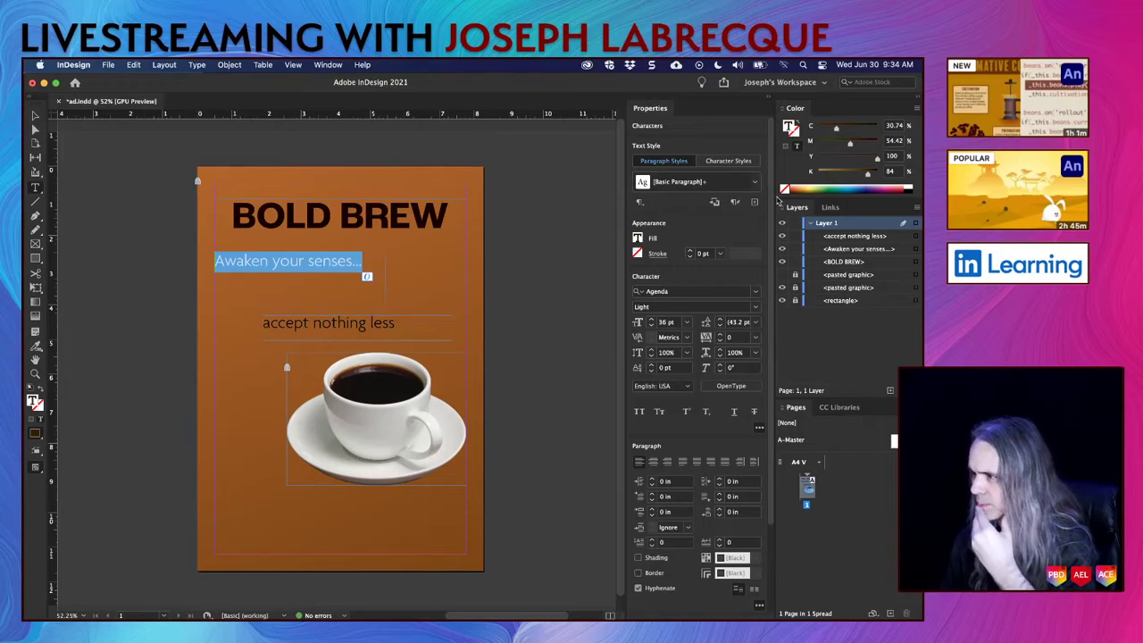
drag(869, 177, 859, 177)
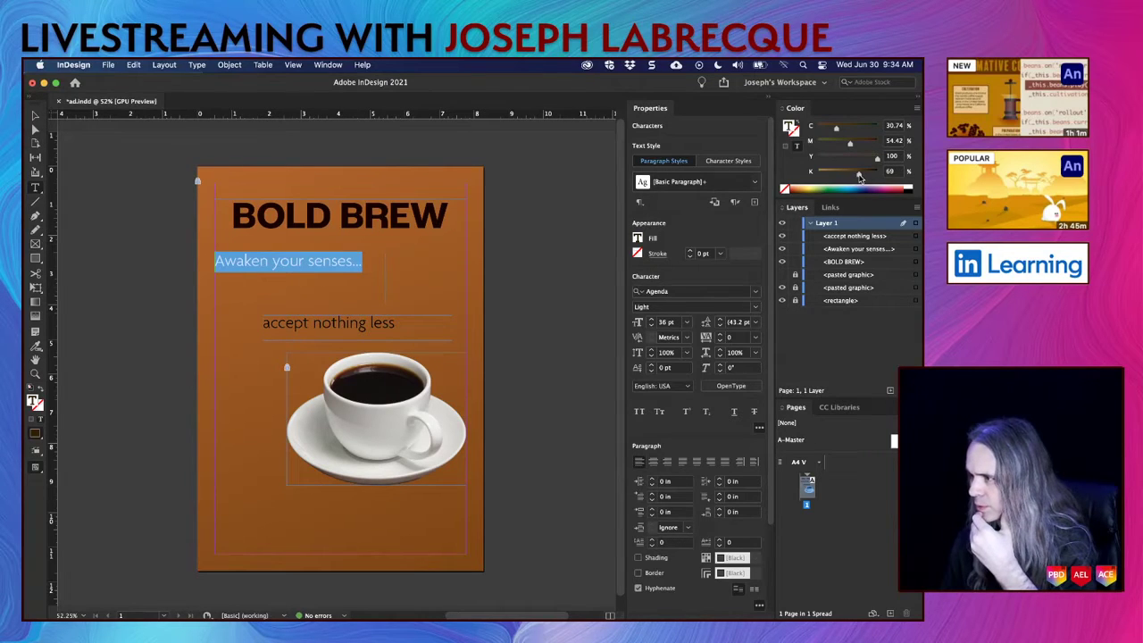
click(321, 264)
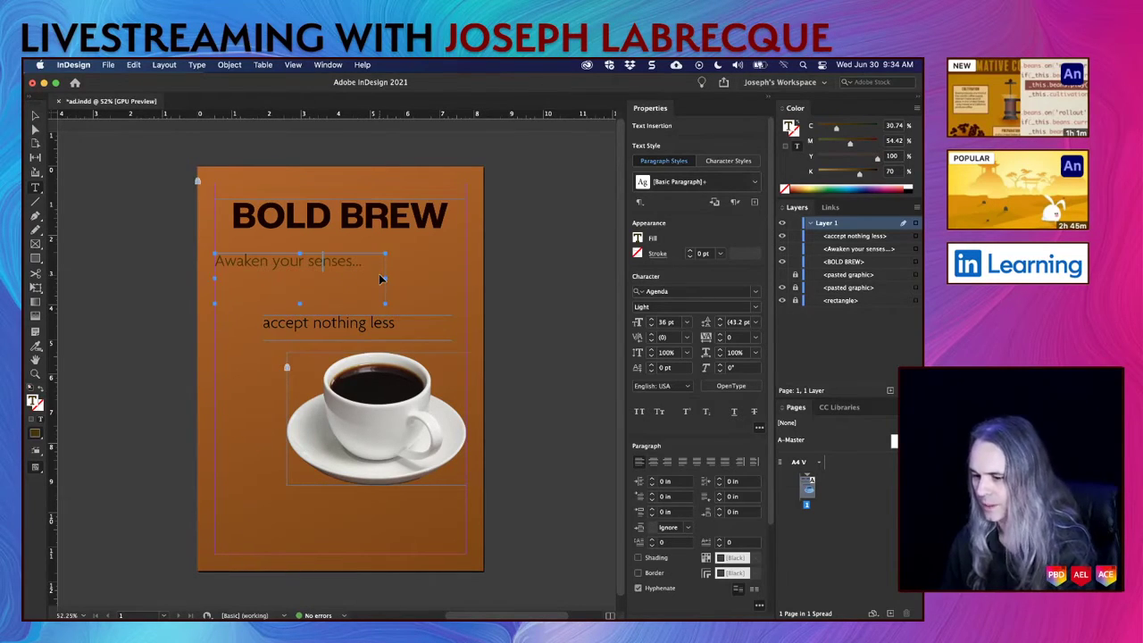
Step: Adjust the "Awaken your senses..." text colour to C 18, M 49, Y 99, K 62 and add it to the swatches
triple_click(378, 273)
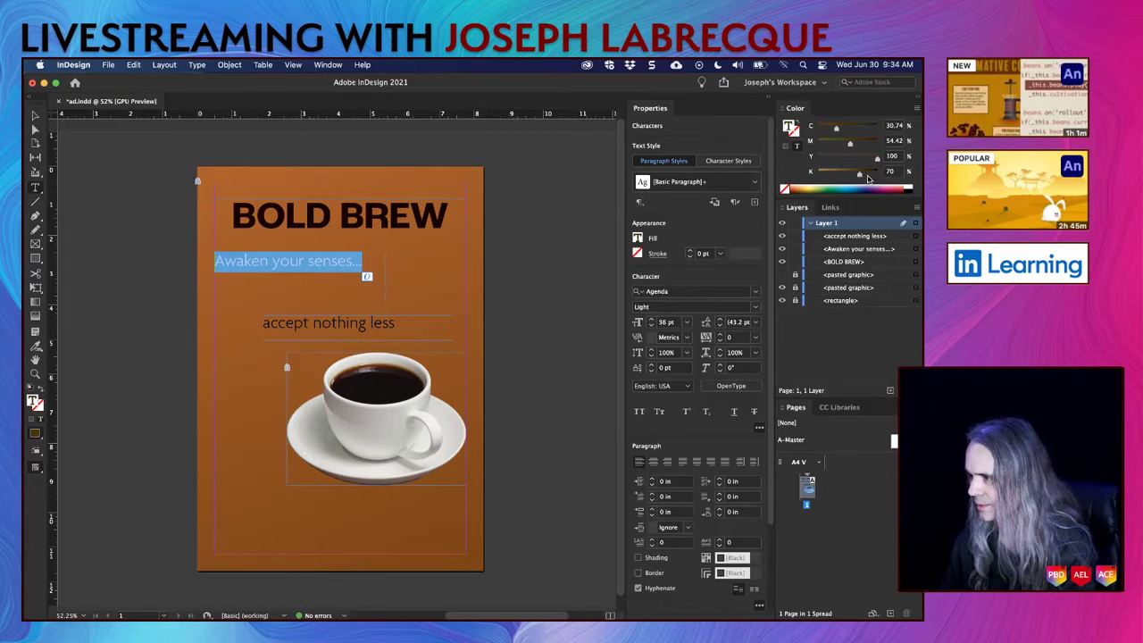
drag(859, 176, 863, 176)
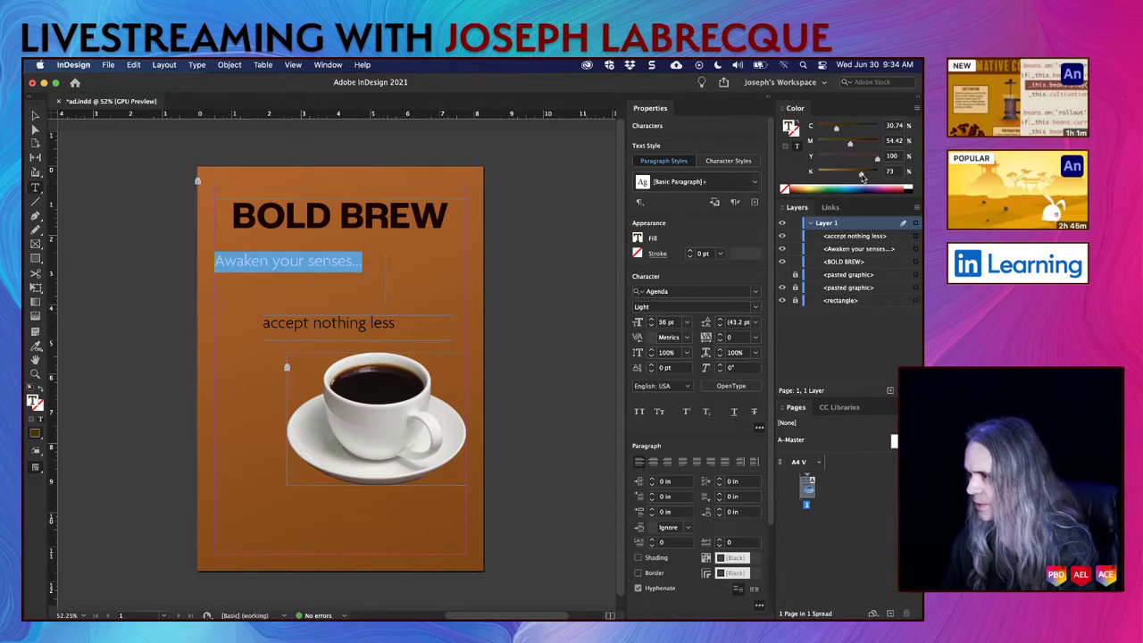
drag(836, 131, 847, 146)
click(850, 146)
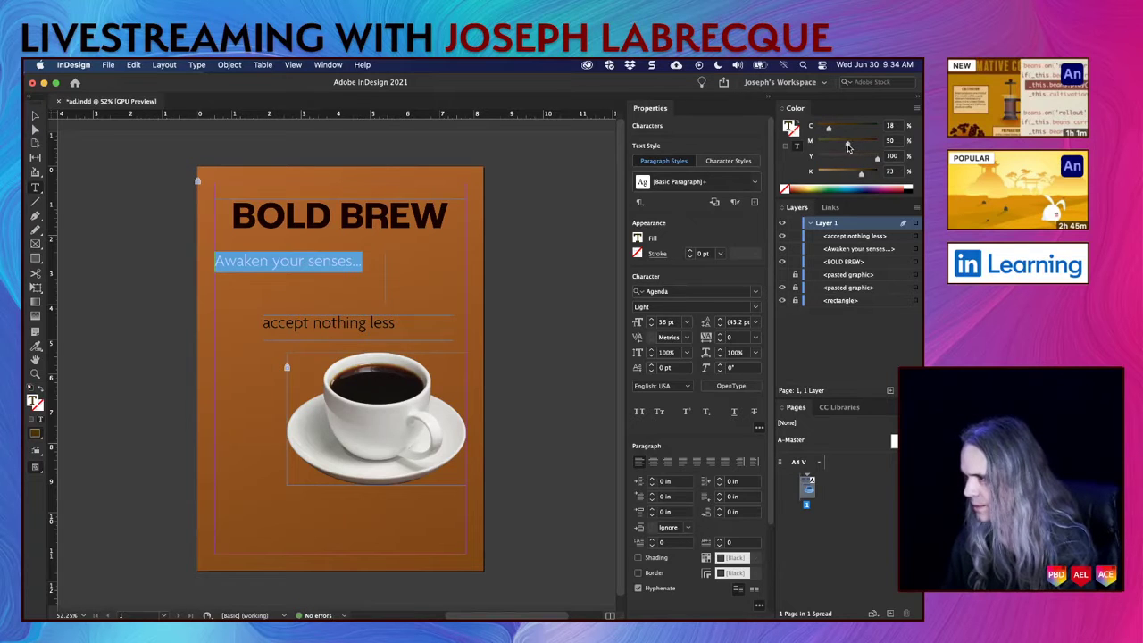
click(877, 160)
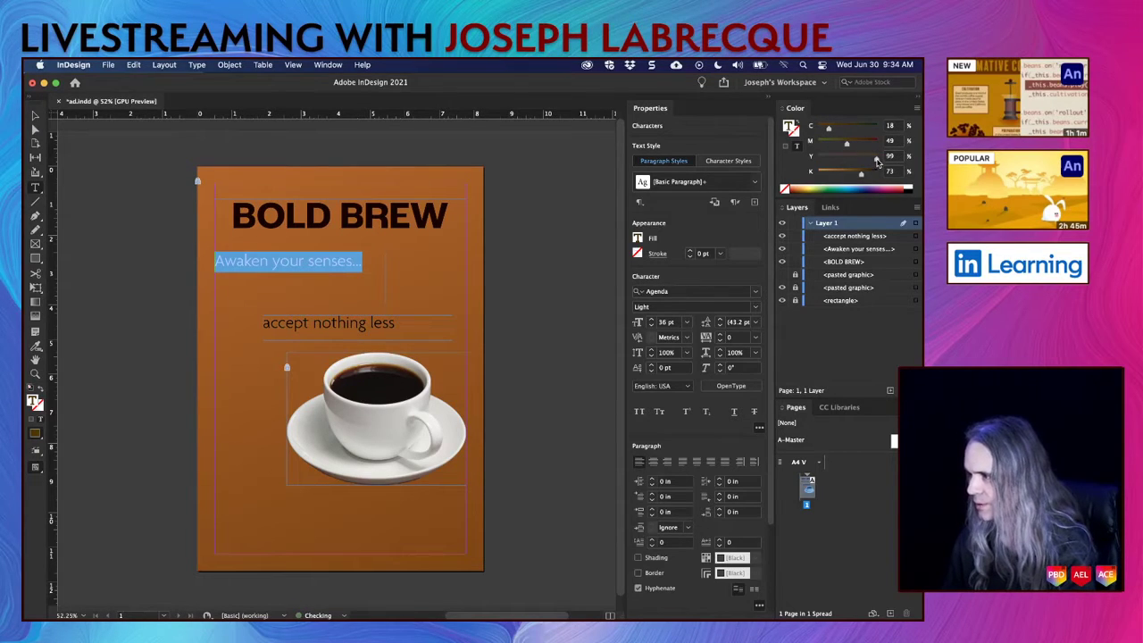
drag(863, 175, 854, 177)
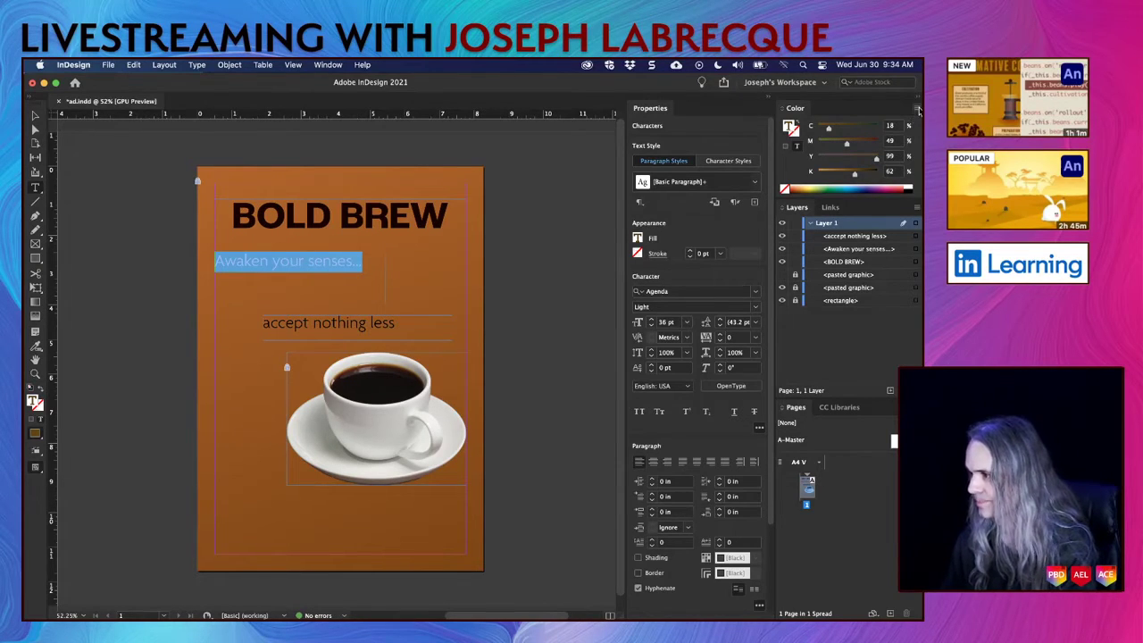
click(917, 109)
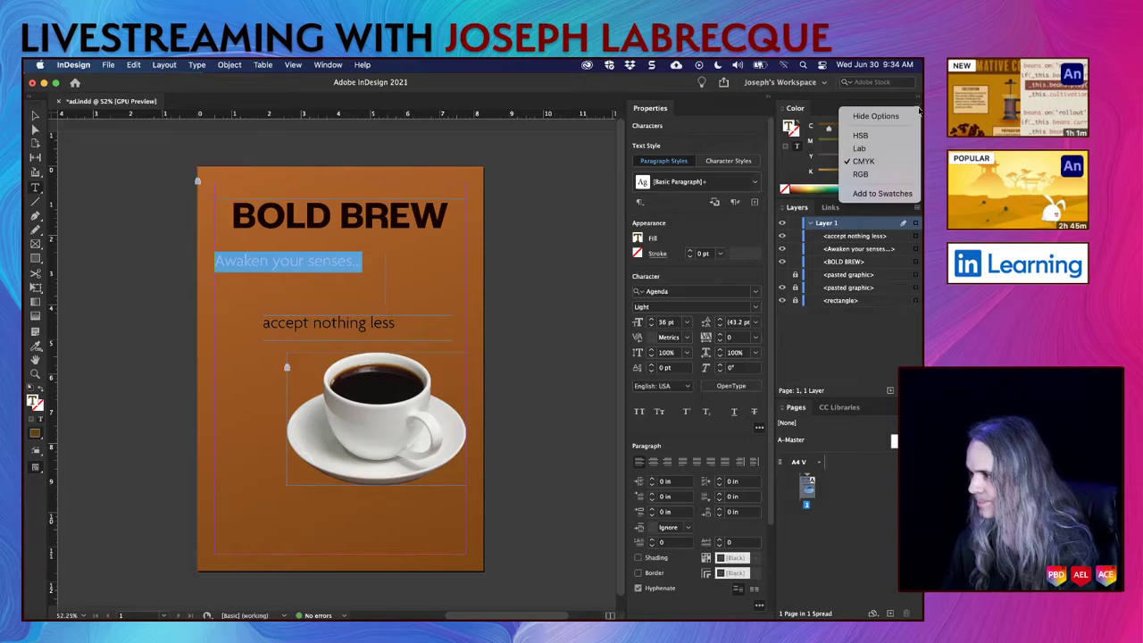
click(882, 194)
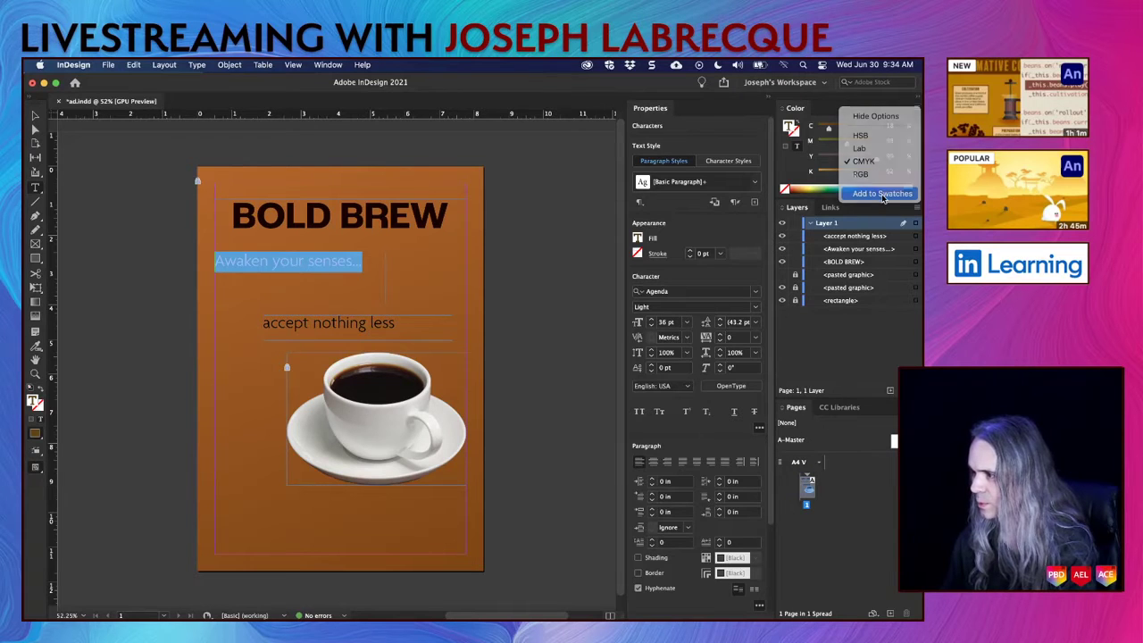
Step: Fill the "accept nothing less" text with the new C=18 M=49 Y=99 K=62 swatch
click(357, 324)
triple_click(358, 325)
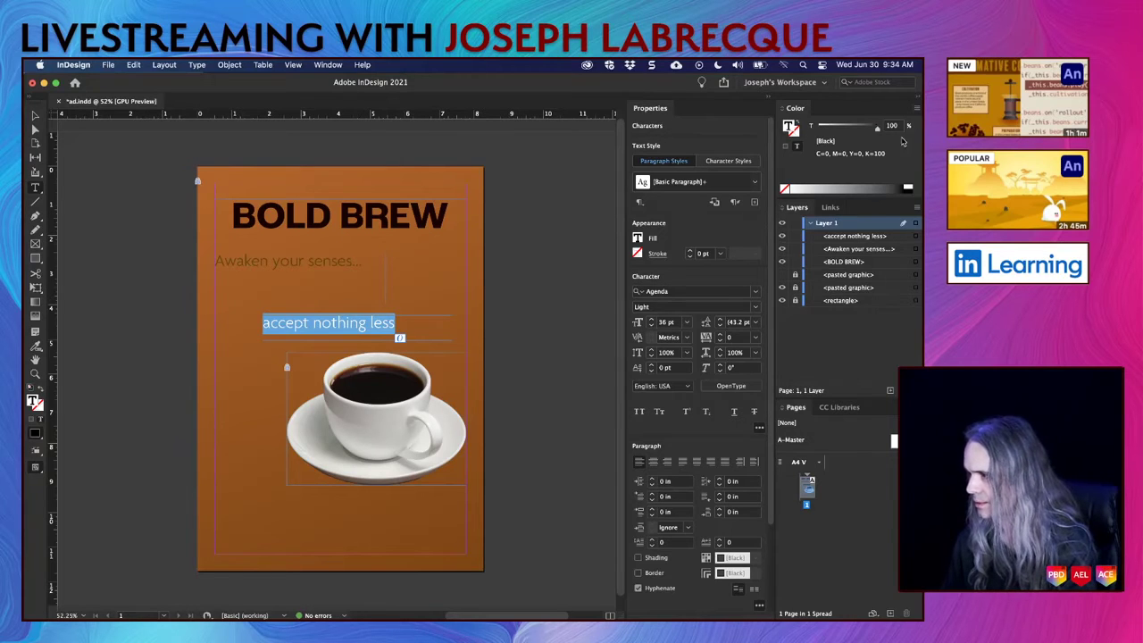
click(639, 240)
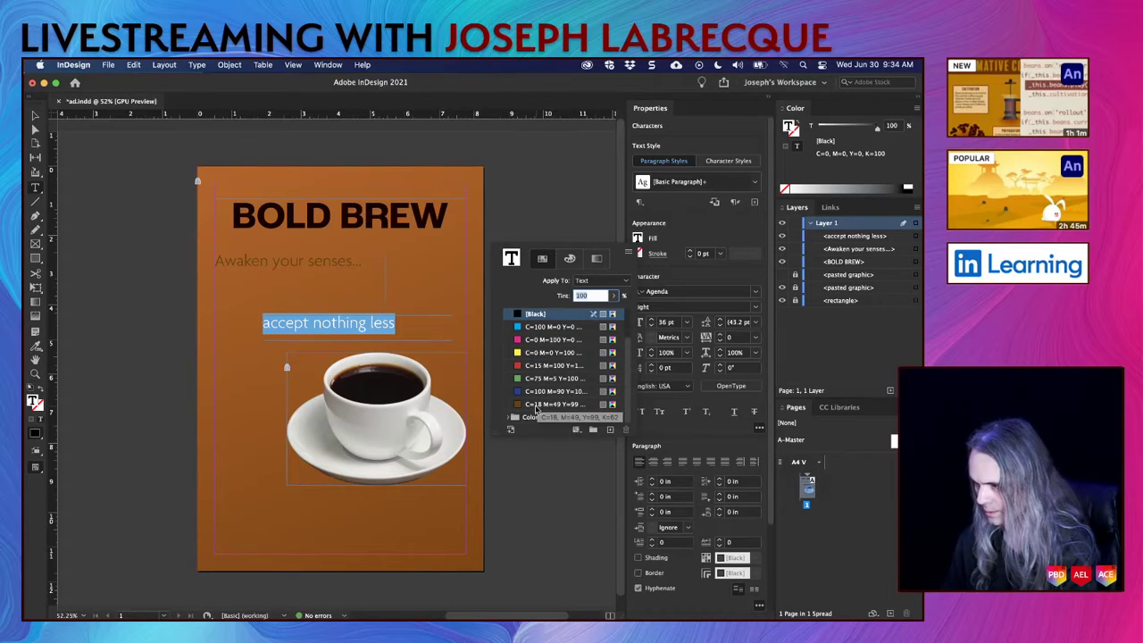
scroll(517, 406, down, 3)
click(518, 406)
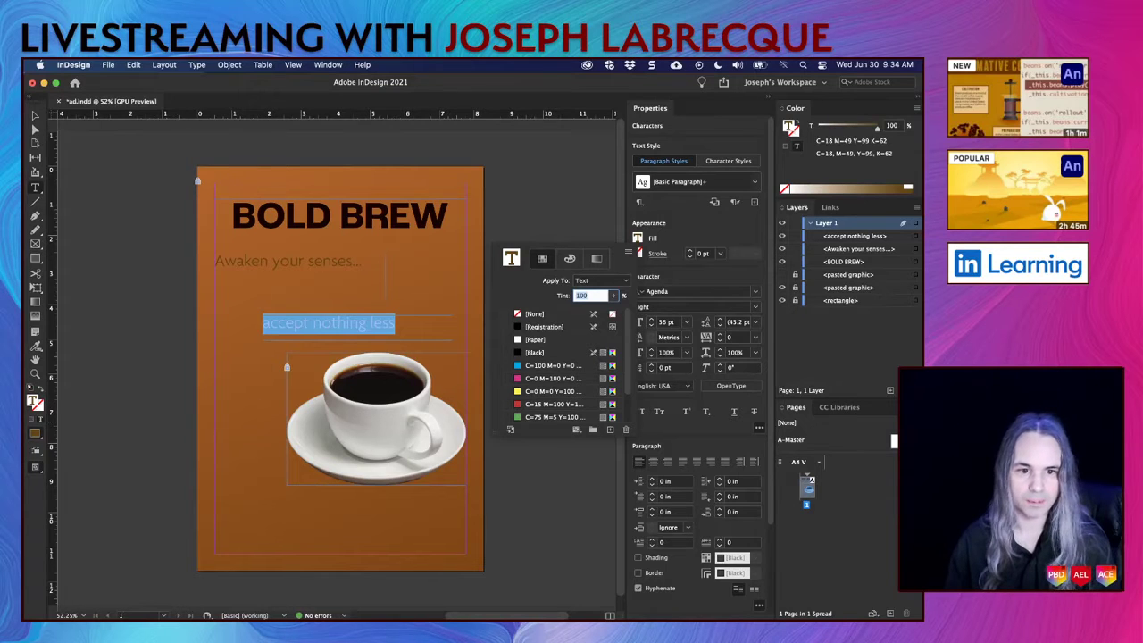
key(super+Tab)
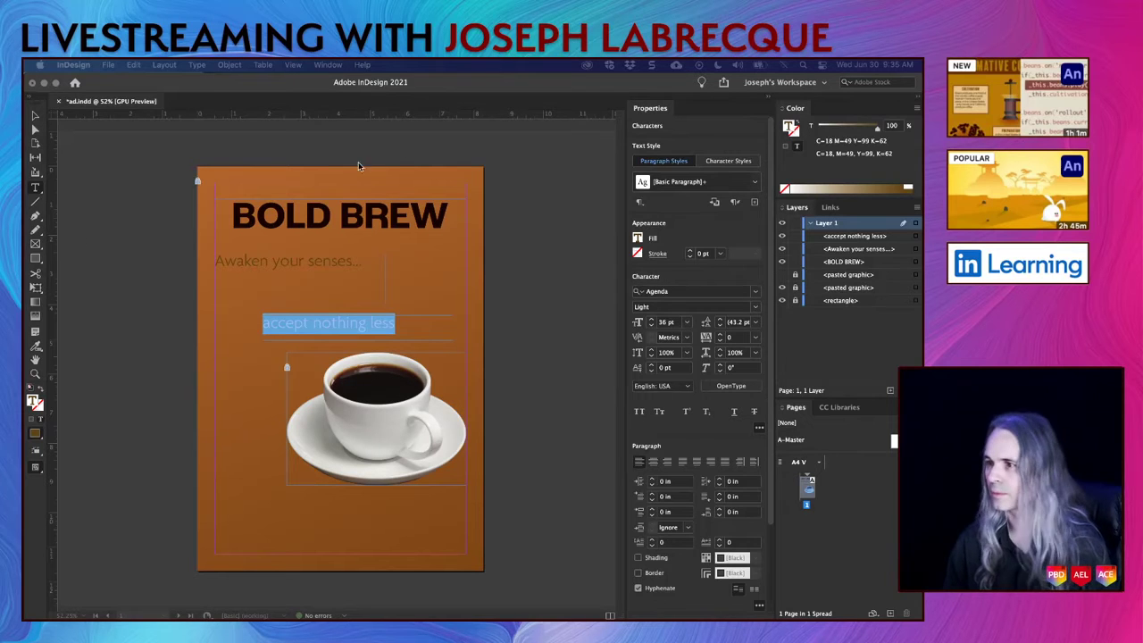
click(459, 84)
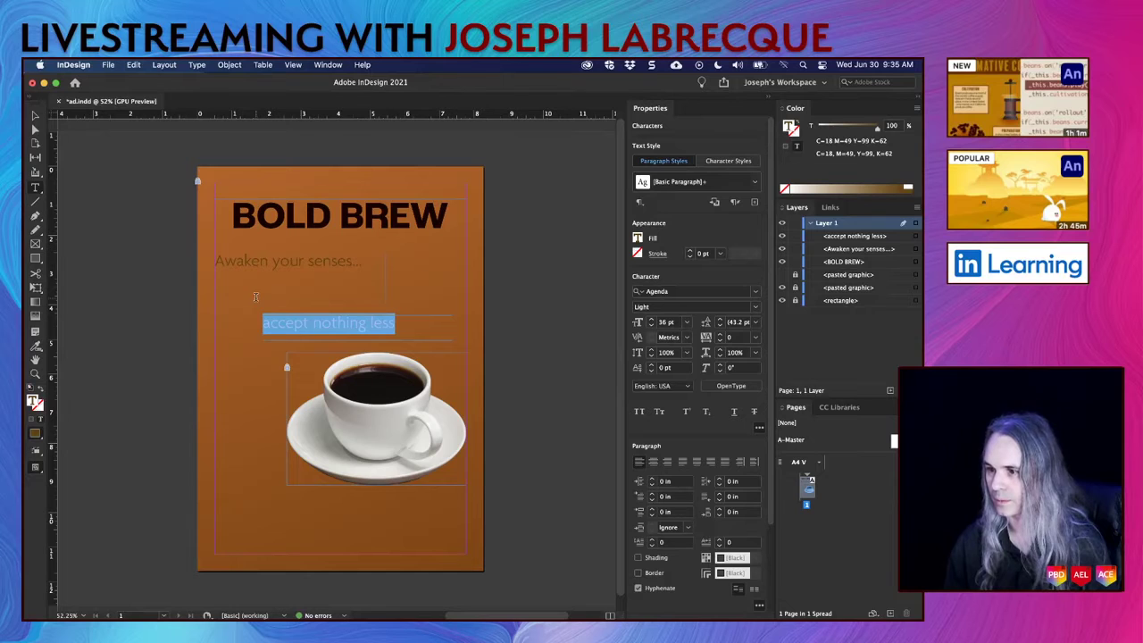
Step: Add a drop shadow to both the "accept nothing less" and "Awaken your senses..." text frames with the preview turned on
click(36, 115)
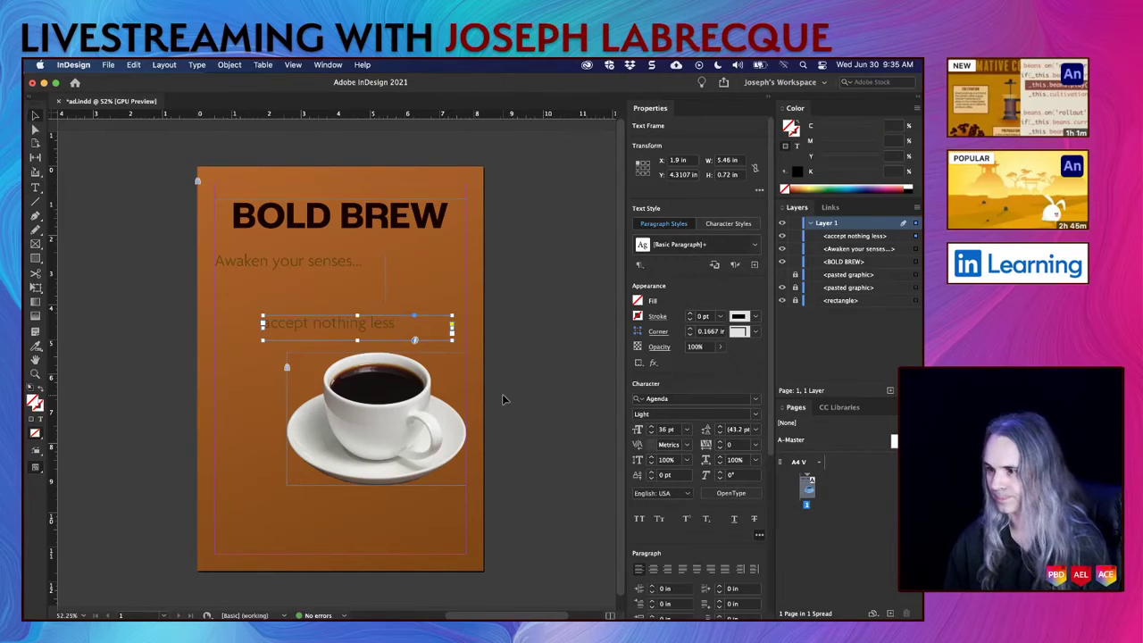
shift+click(322, 260)
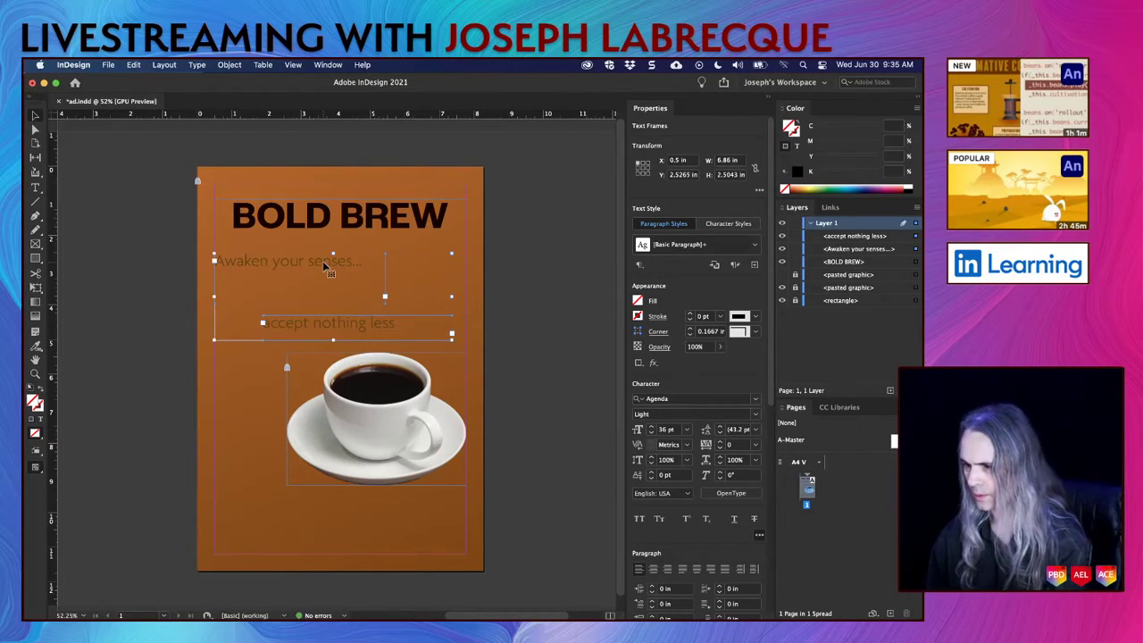
click(654, 363)
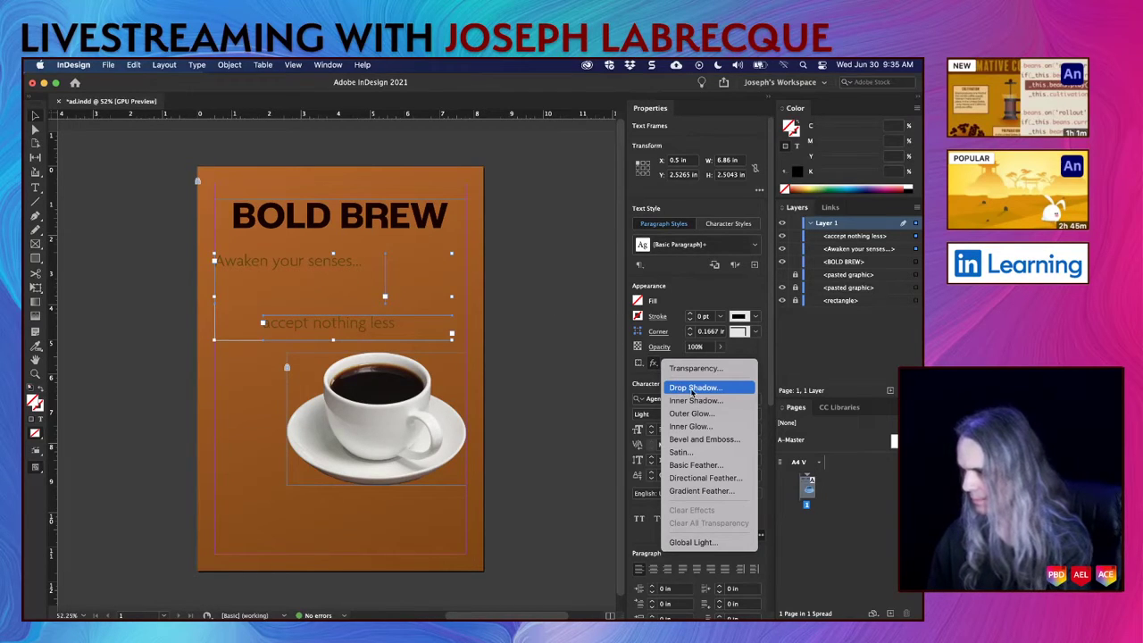
click(693, 389)
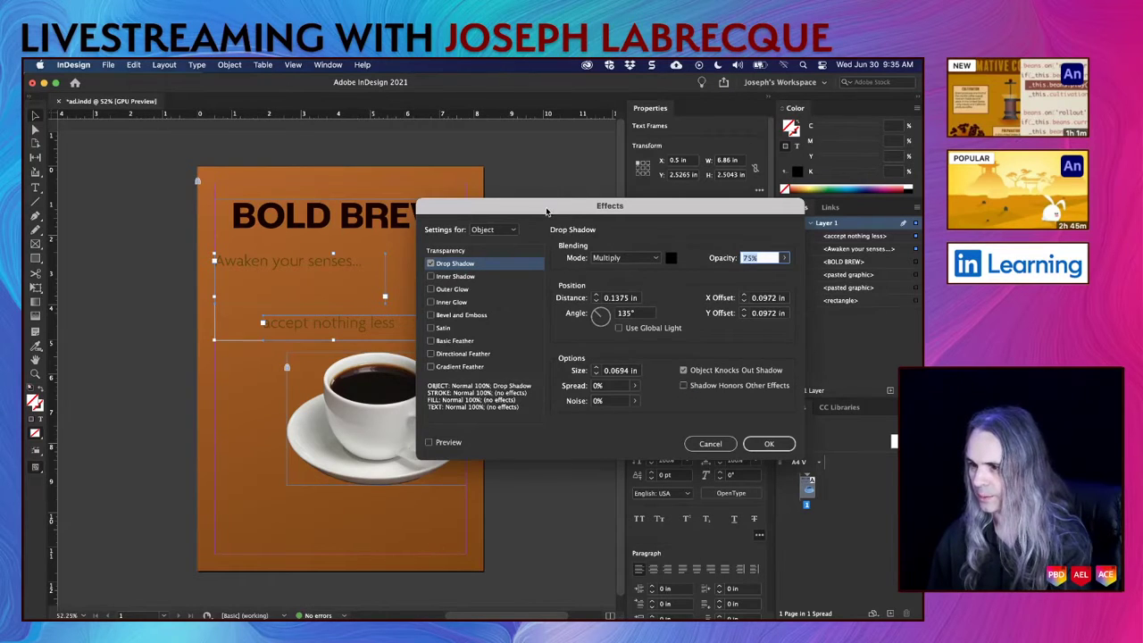
drag(547, 211, 589, 285)
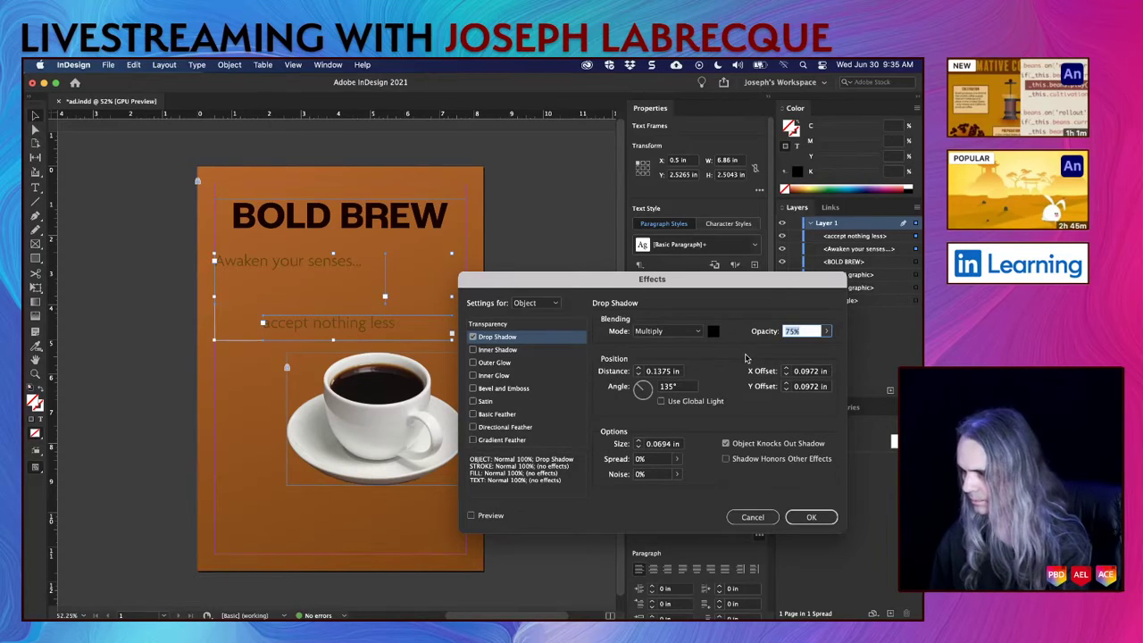
click(491, 516)
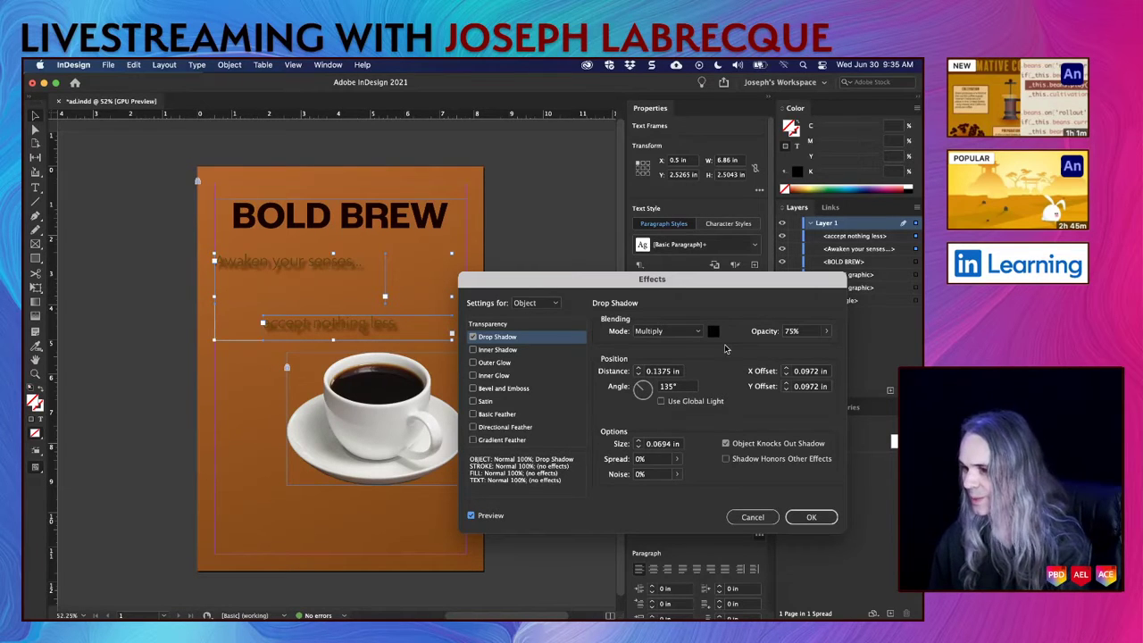
Step: Set the taglines' drop shadow size to 0 in and its distance to 0.02 in, and apply the effect
scroll(292, 291, up, 5)
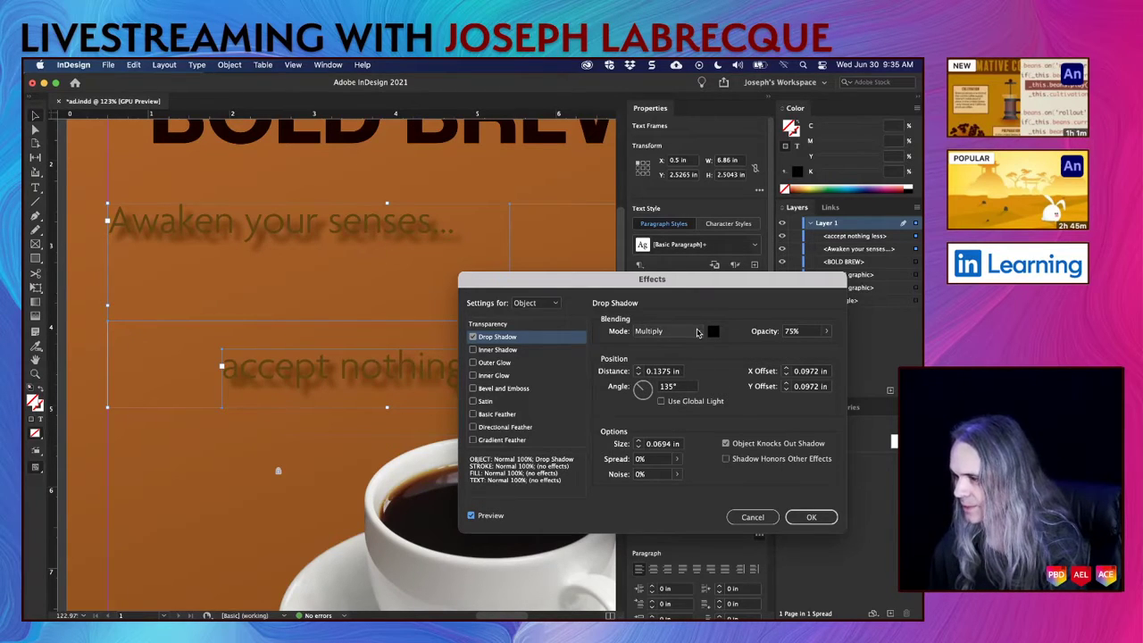
click(638, 446)
click(638, 446)
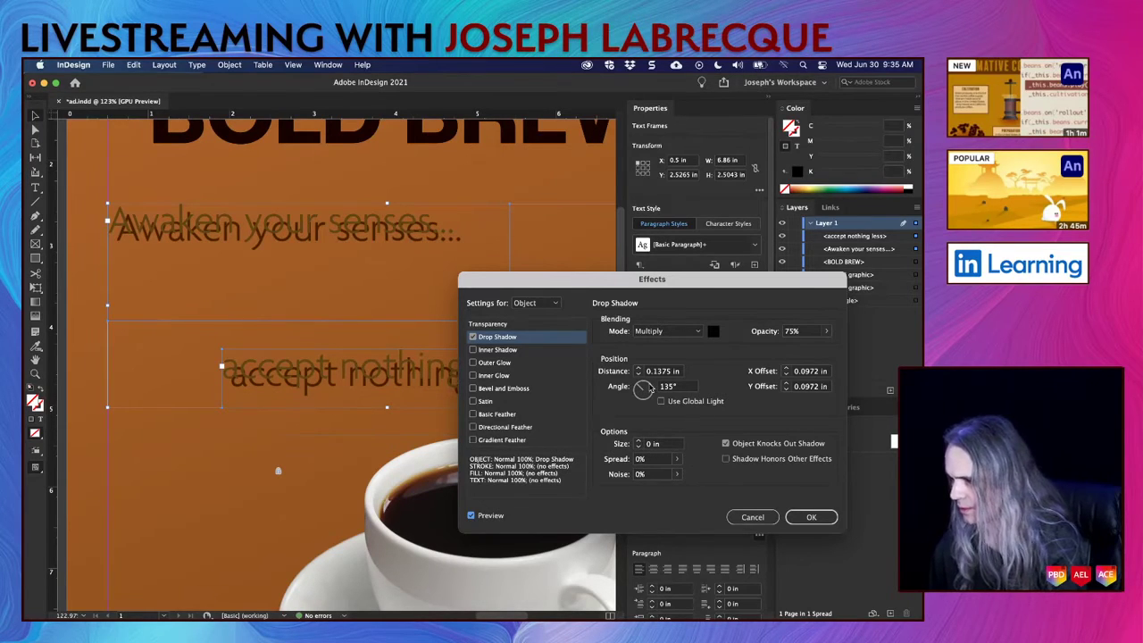
click(638, 375)
click(638, 374)
click(638, 375)
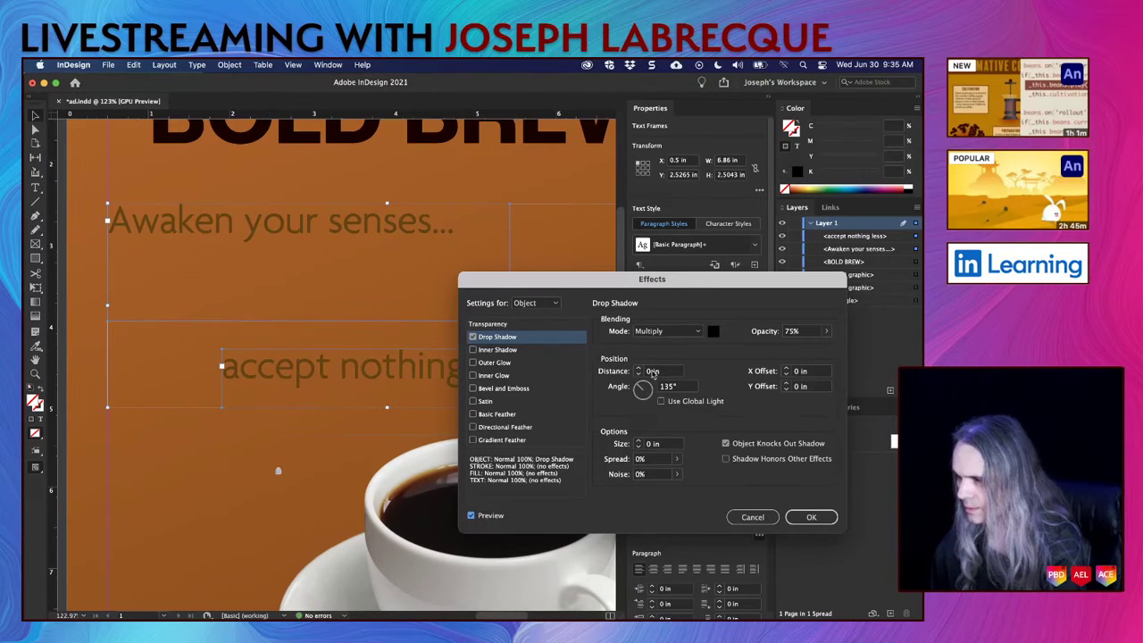
click(638, 368)
double_click(662, 371)
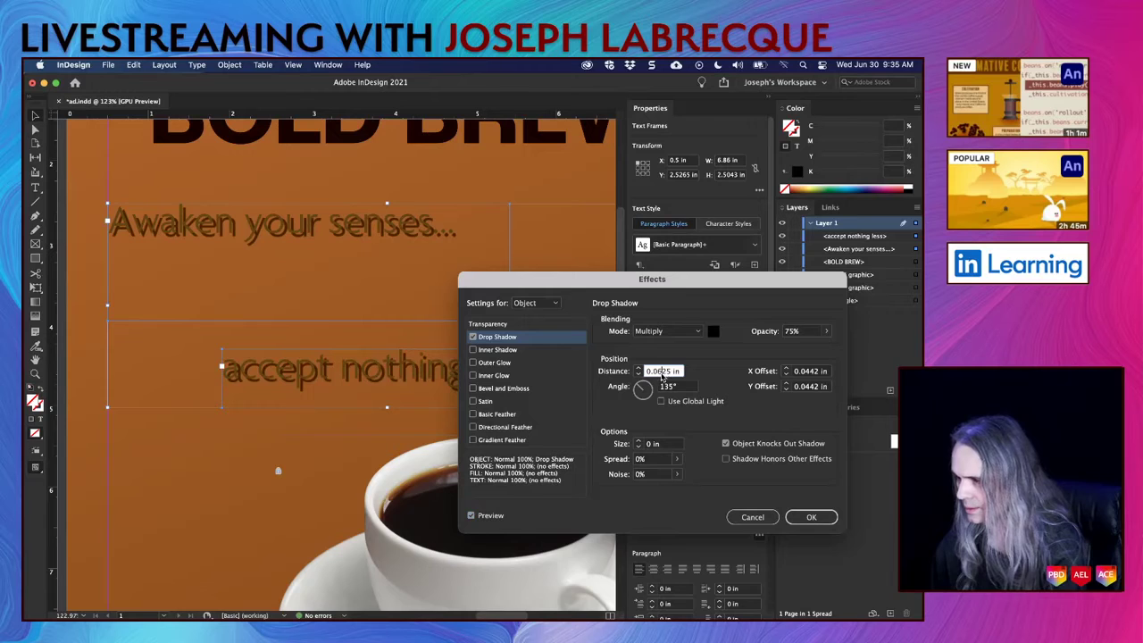
double_click(668, 371)
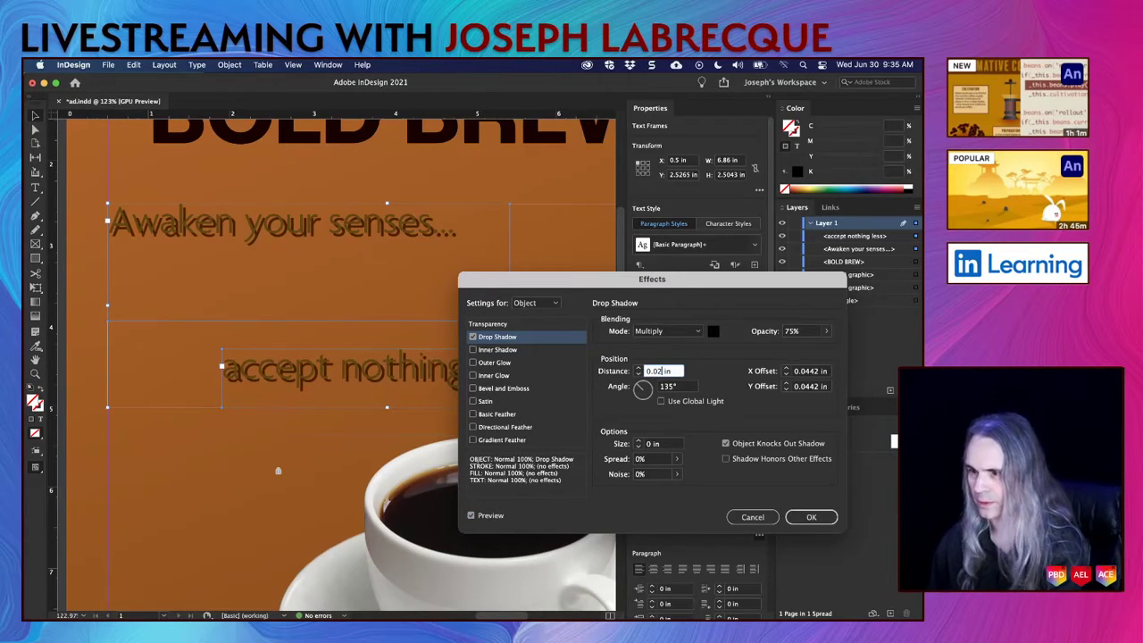
key(Return)
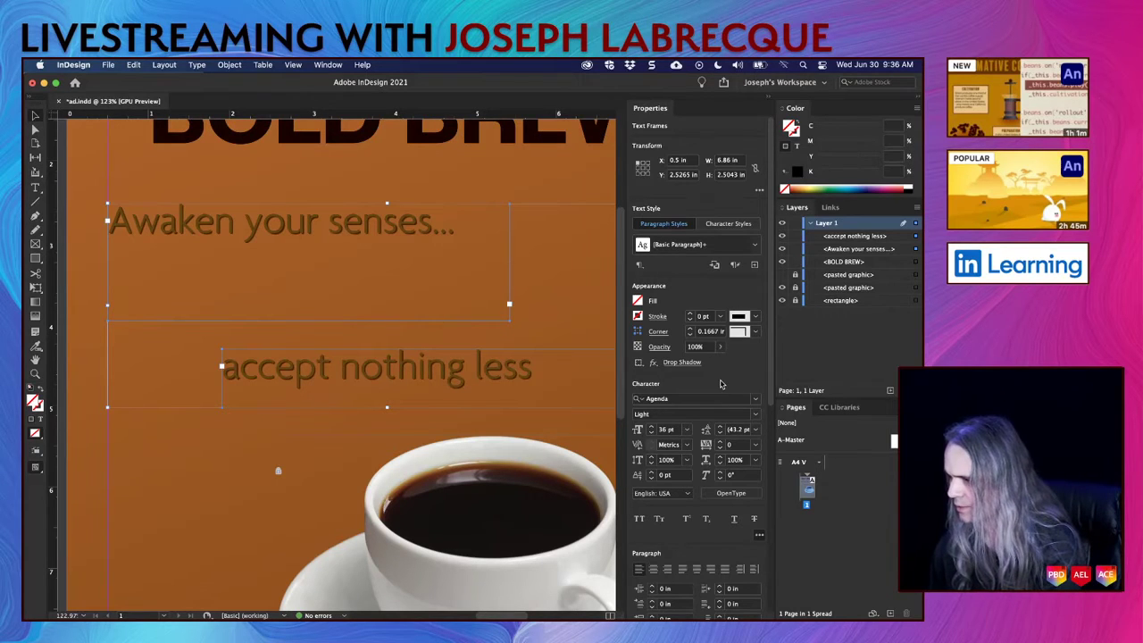
Step: Reopen the taglines' drop shadow settings, raise the opacity to 86% and increase the size to 0.0625 in
click(678, 364)
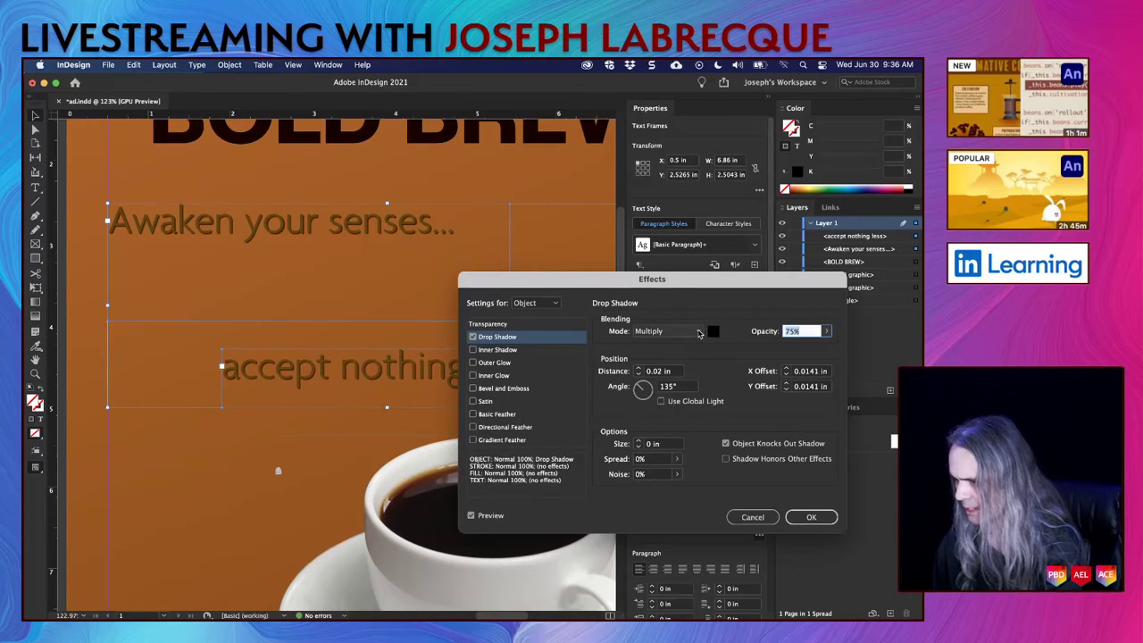
click(827, 331)
mouse_move(810, 346)
mouse_down()
mouse_move(835, 349)
mouse_move(819, 349)
mouse_up()
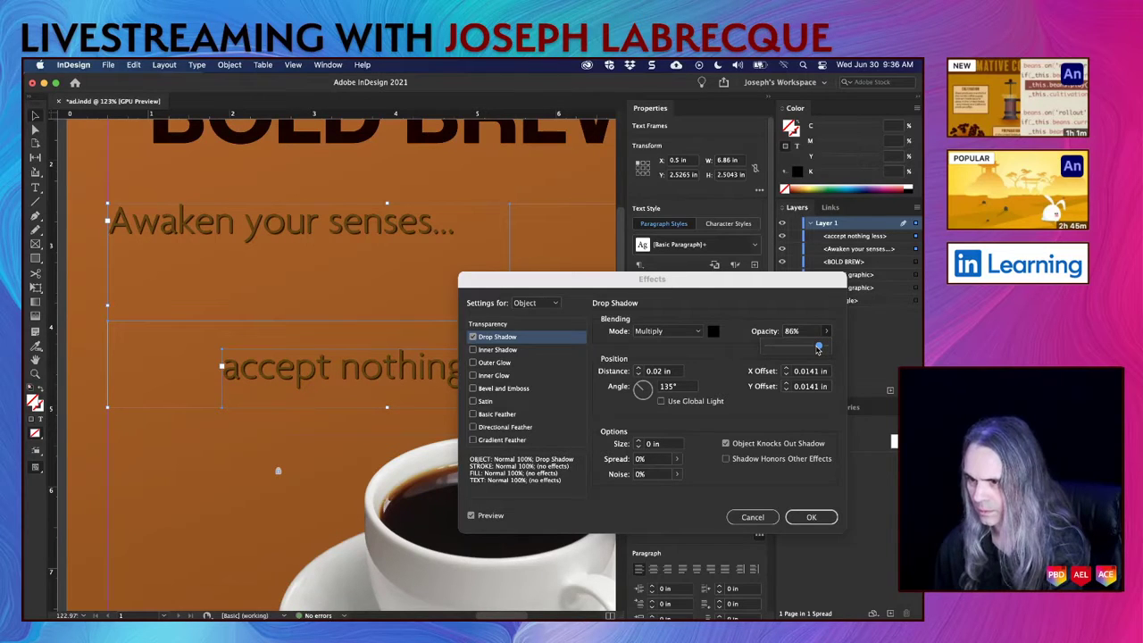
click(639, 441)
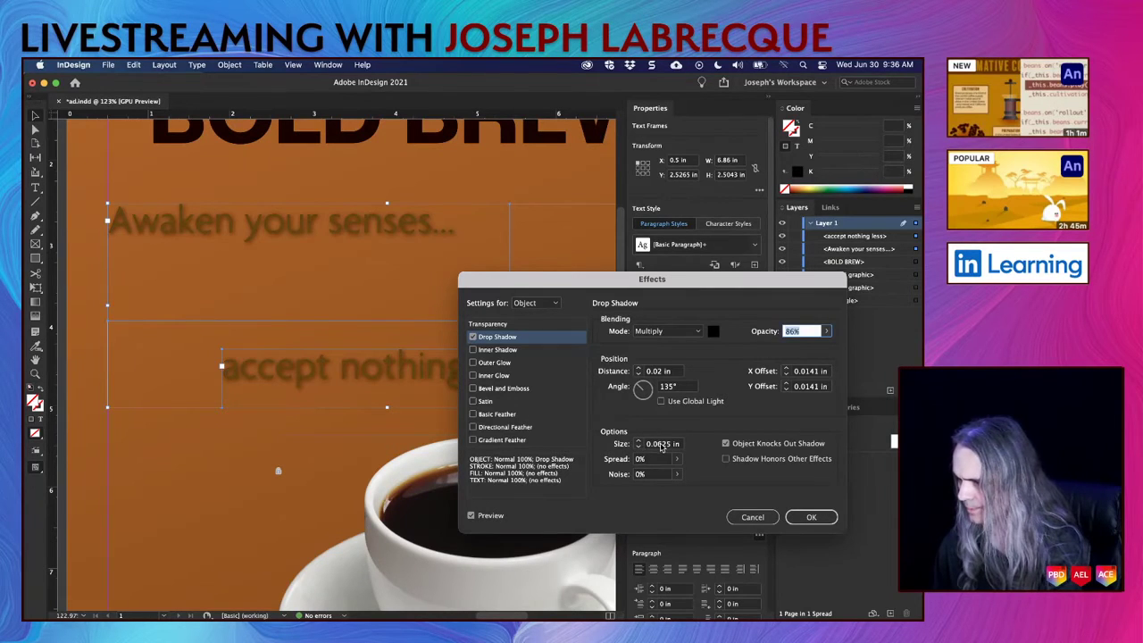
Step: Try a drop shadow size of 0.01 in on the two tagline frames, then set it to 0.02 in
triple_click(663, 445)
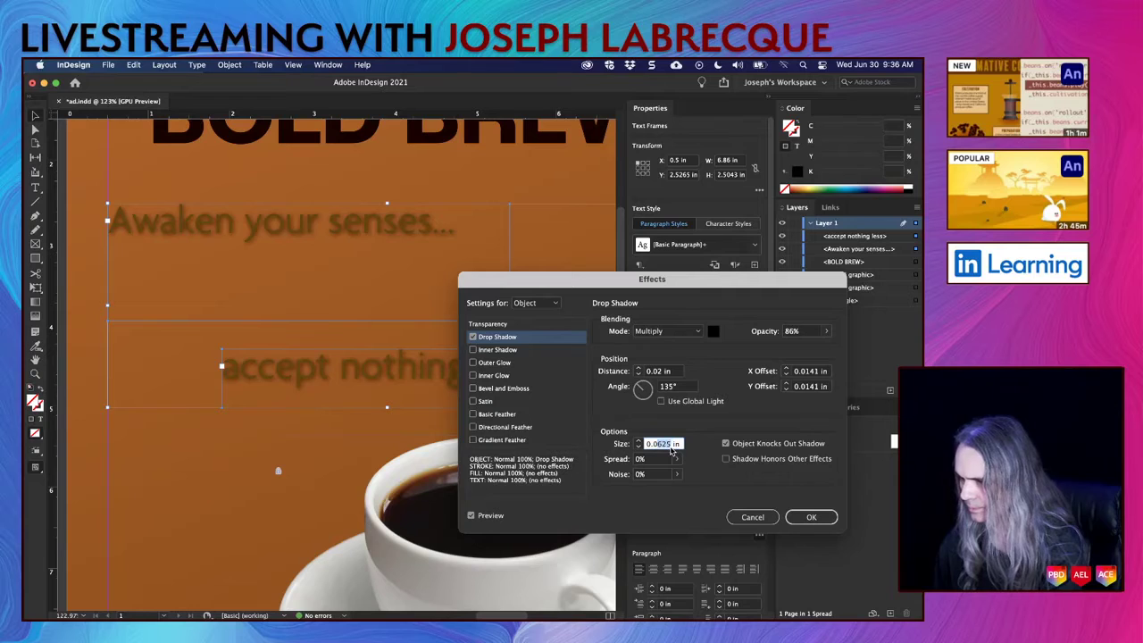
text(0.01)
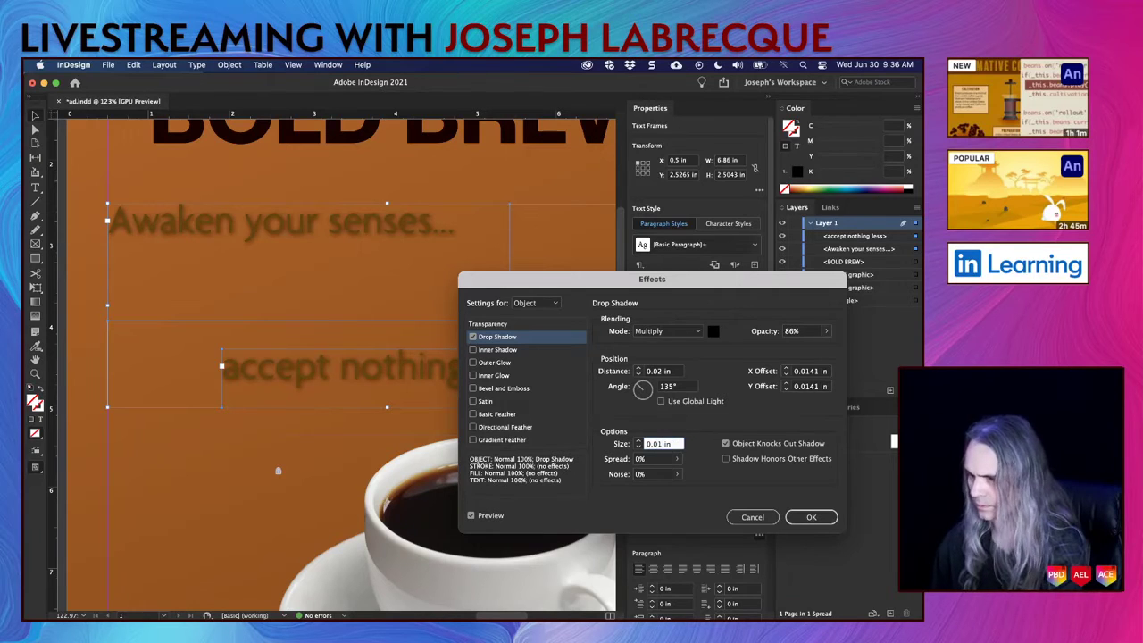
triple_click(684, 387)
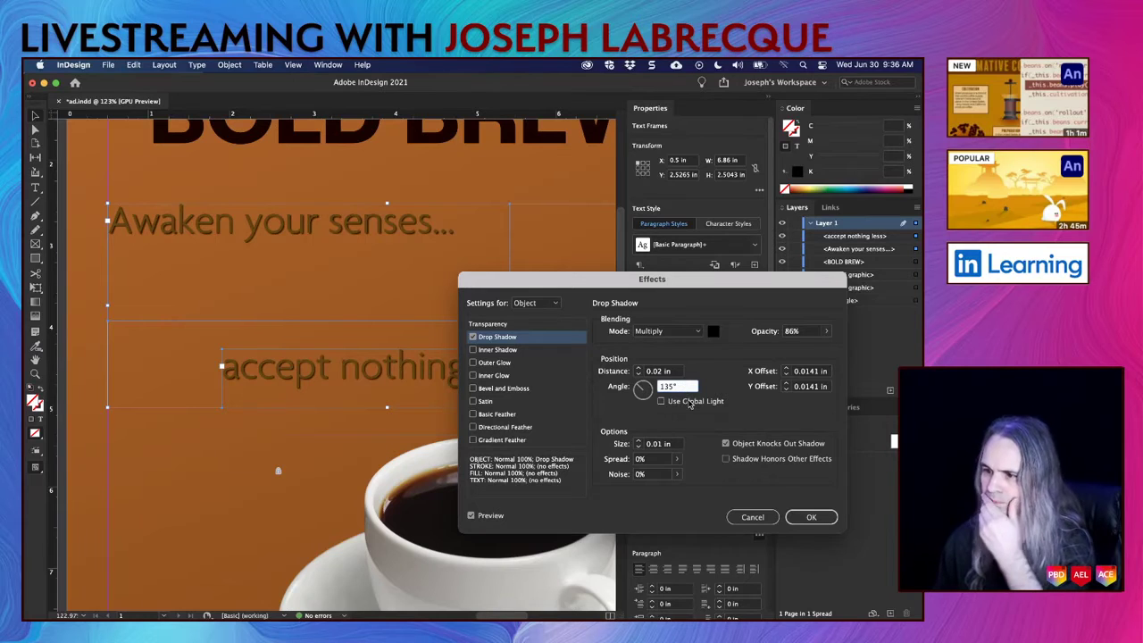
triple_click(665, 444)
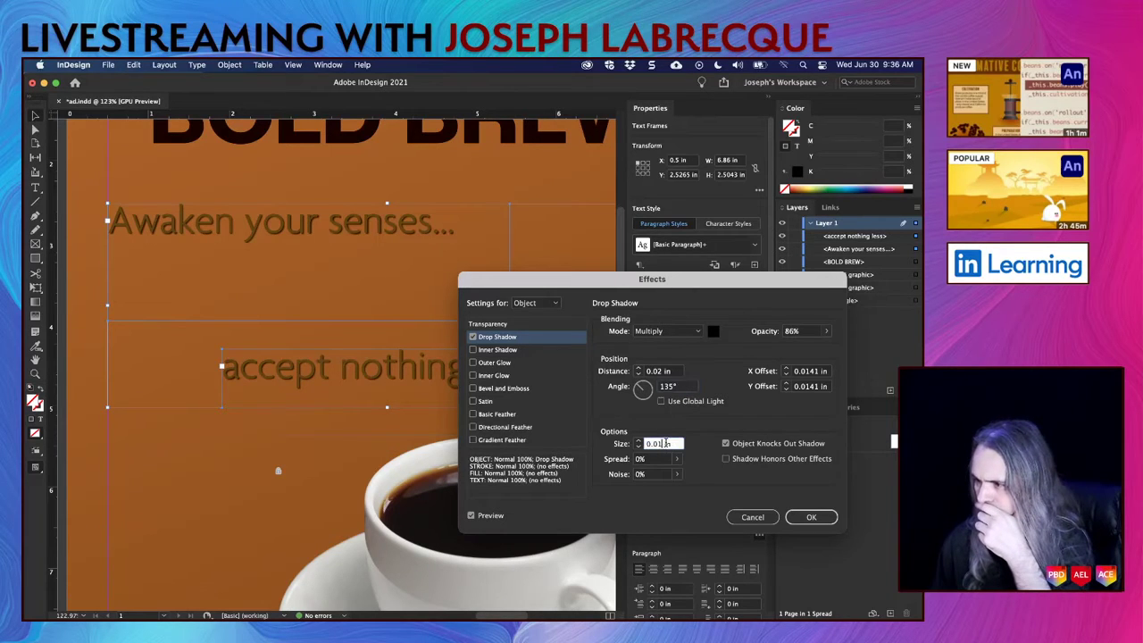
text(0.0)
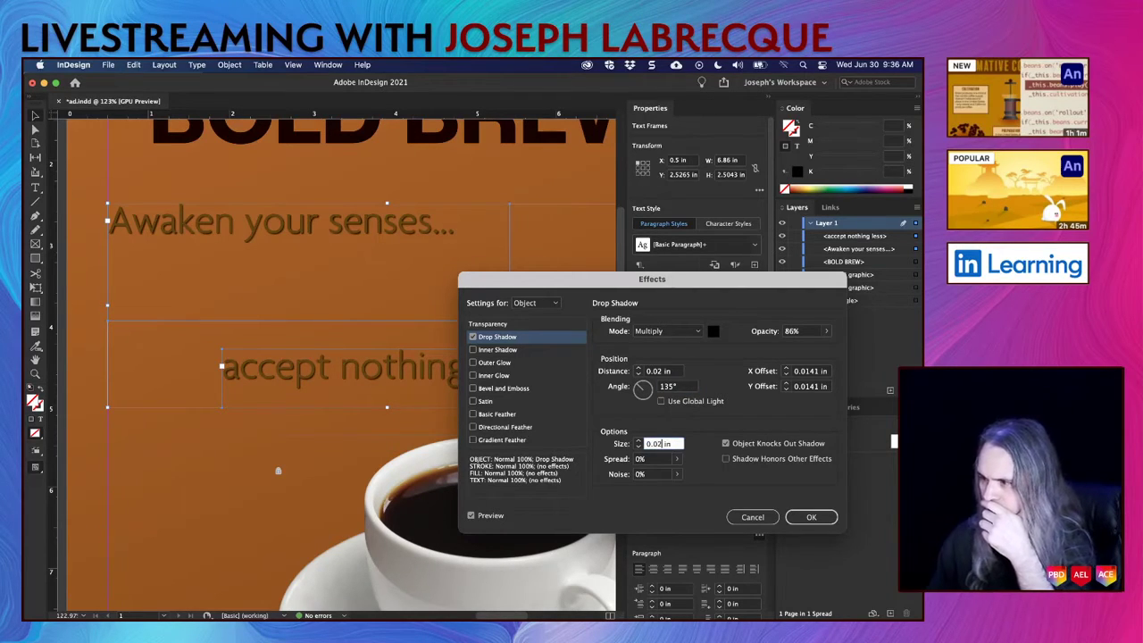
triple_click(695, 387)
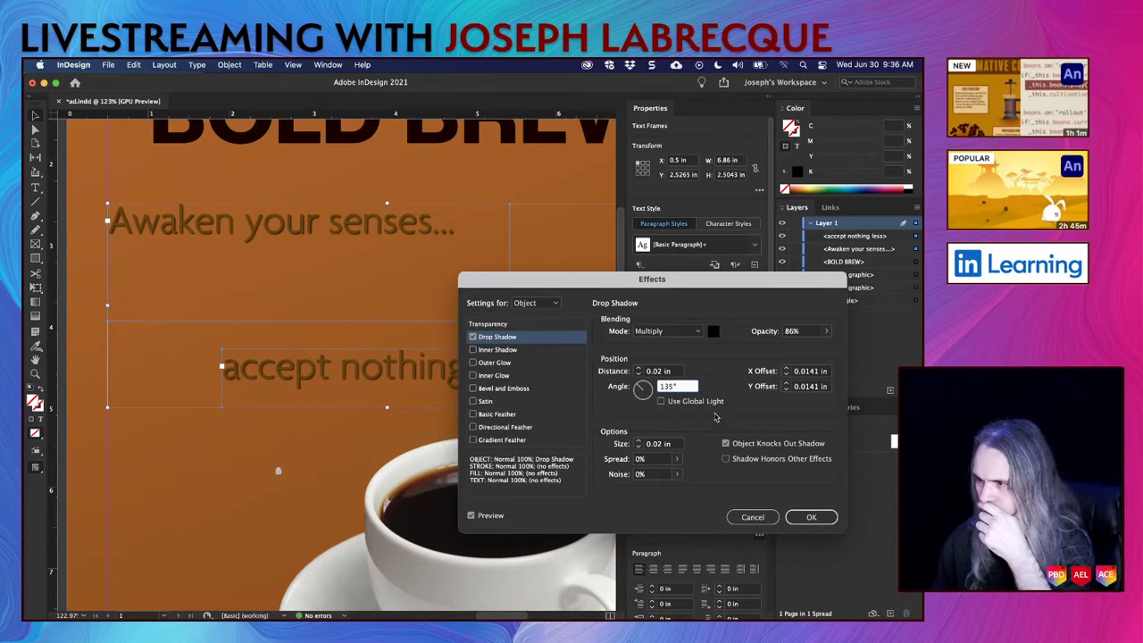
Step: Reduce the drop shadow's opacity to 68% and apply the effect to both tagline frames
click(826, 332)
drag(804, 350, 807, 350)
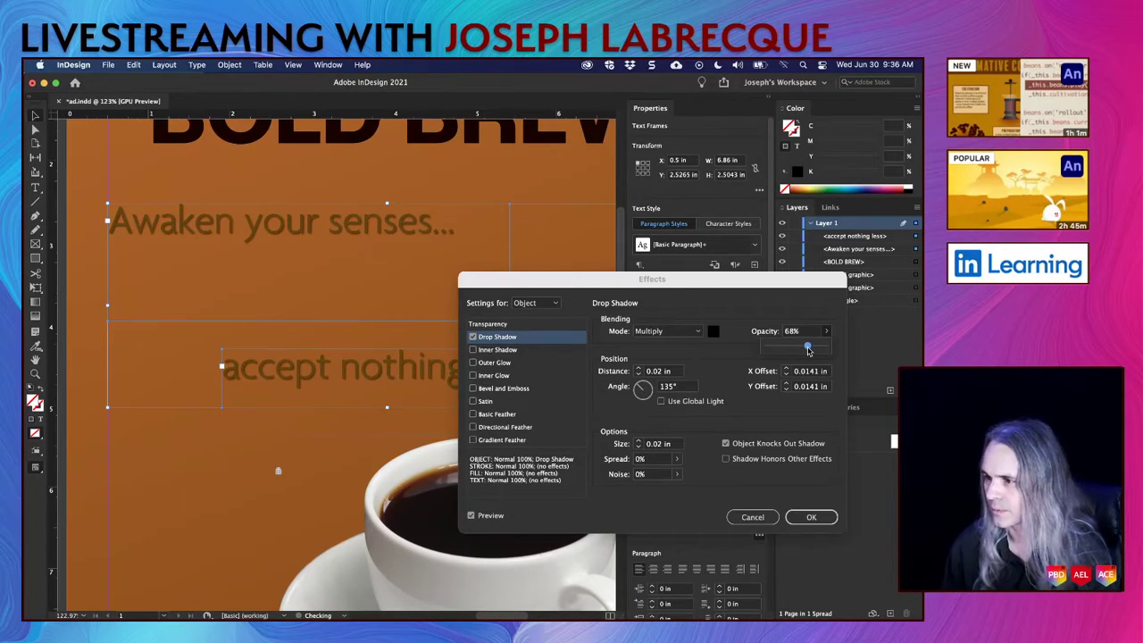
click(811, 517)
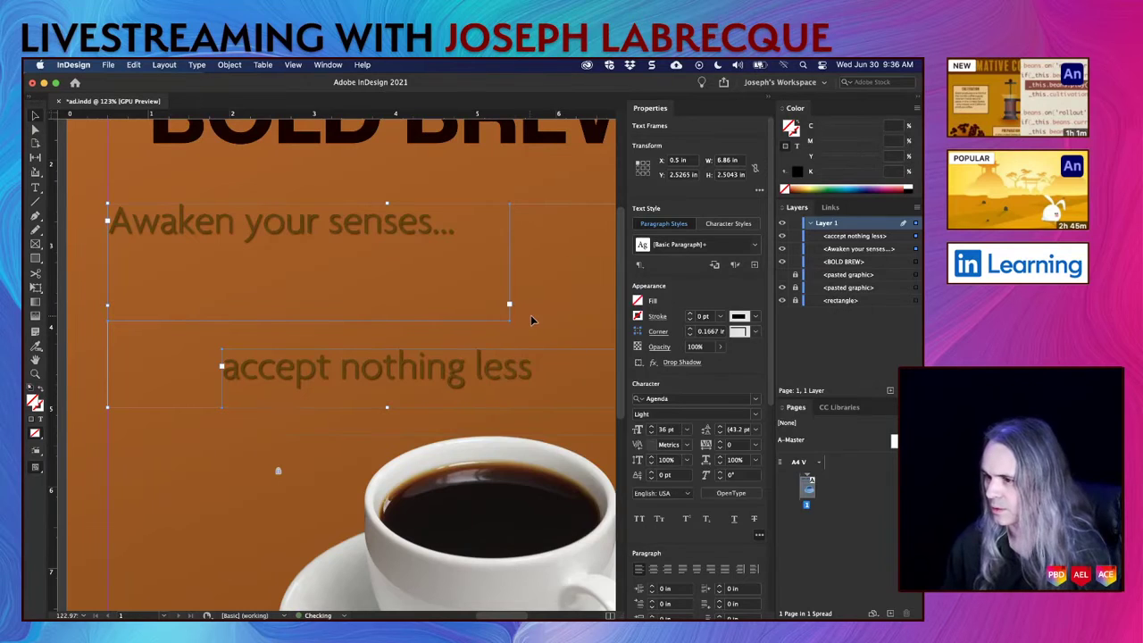
Step: Deselect the tagline frames and check the whole poster in full-screen presentation mode
scroll(530, 319, down, 5)
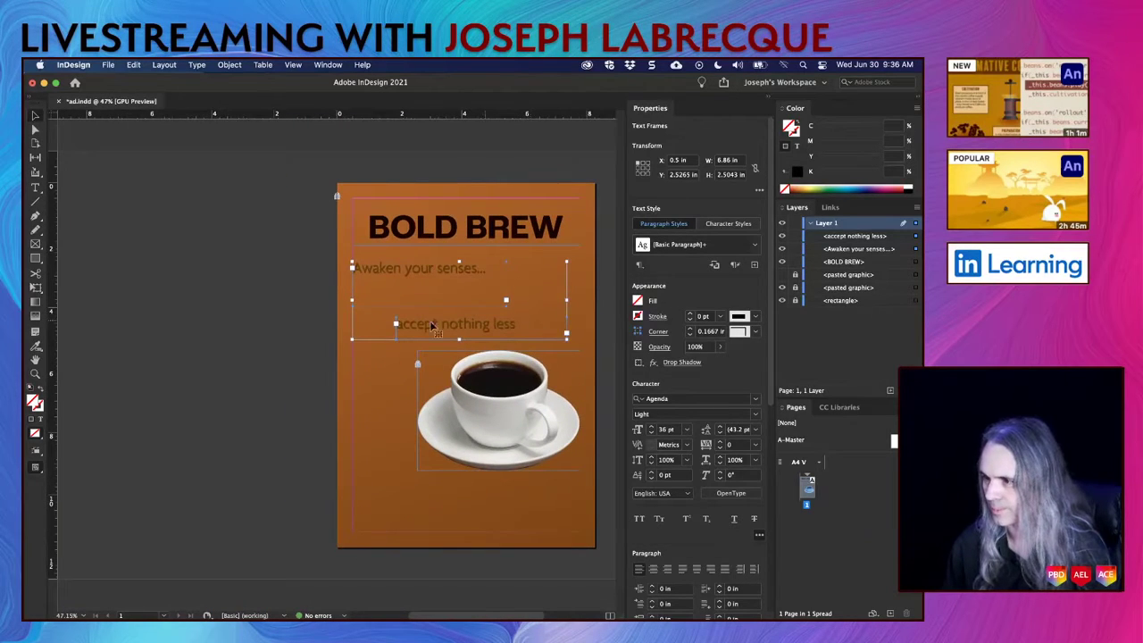
click(283, 344)
key(shift+w)
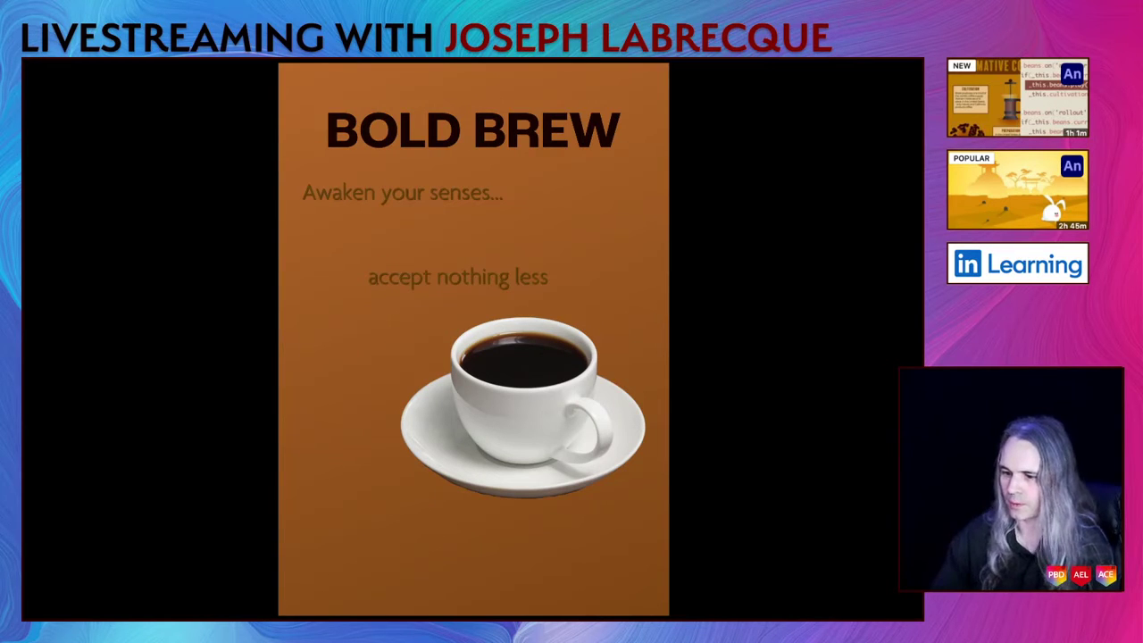
key(Escape)
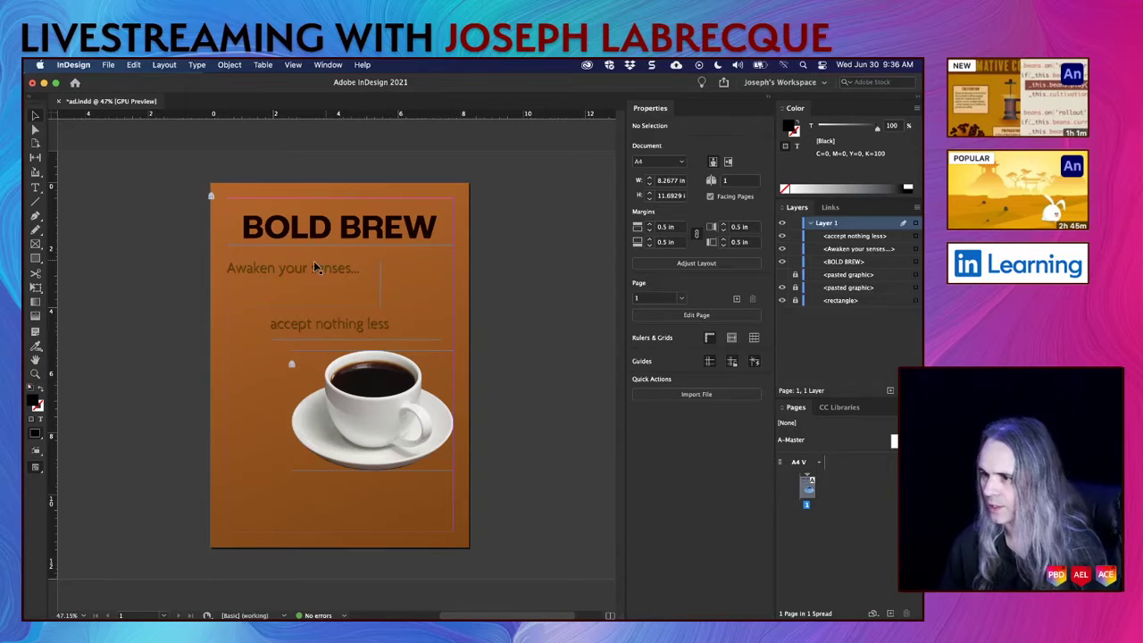
Step: Lighten the "Awaken your senses..." text to a 49% tint and check it in full-screen presentation mode
double_click(306, 273)
triple_click(339, 272)
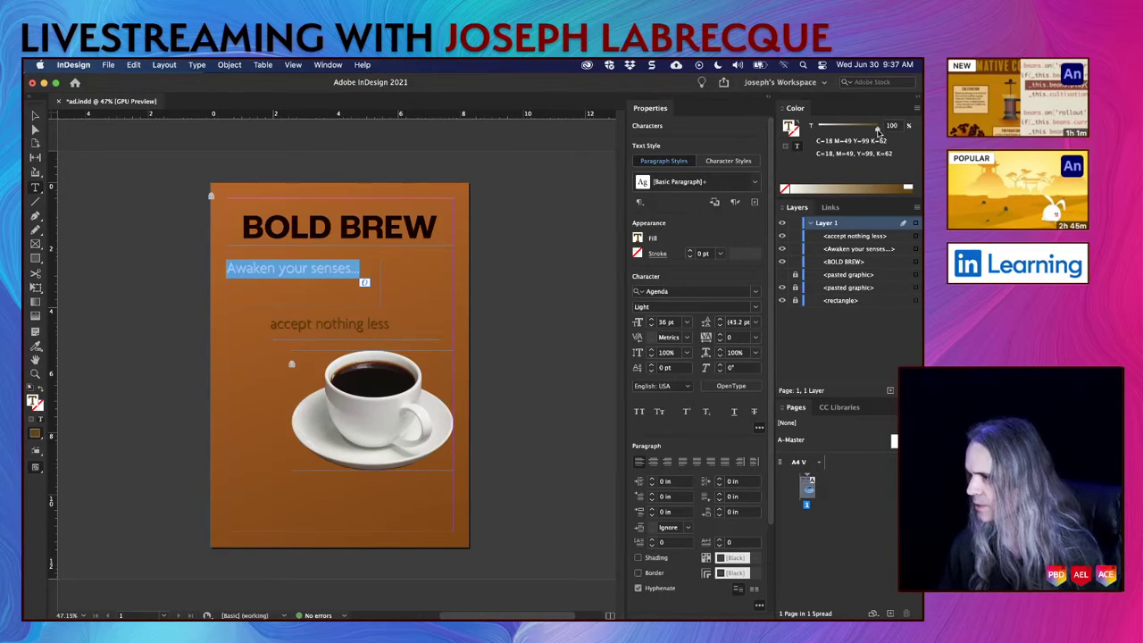
drag(877, 130, 846, 132)
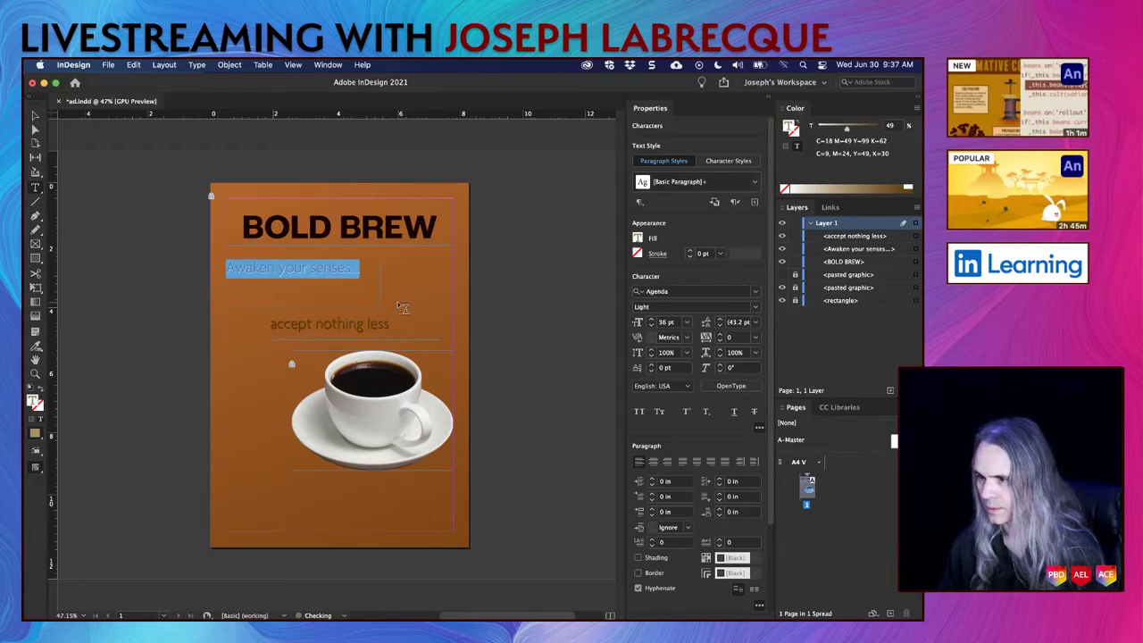
click(369, 281)
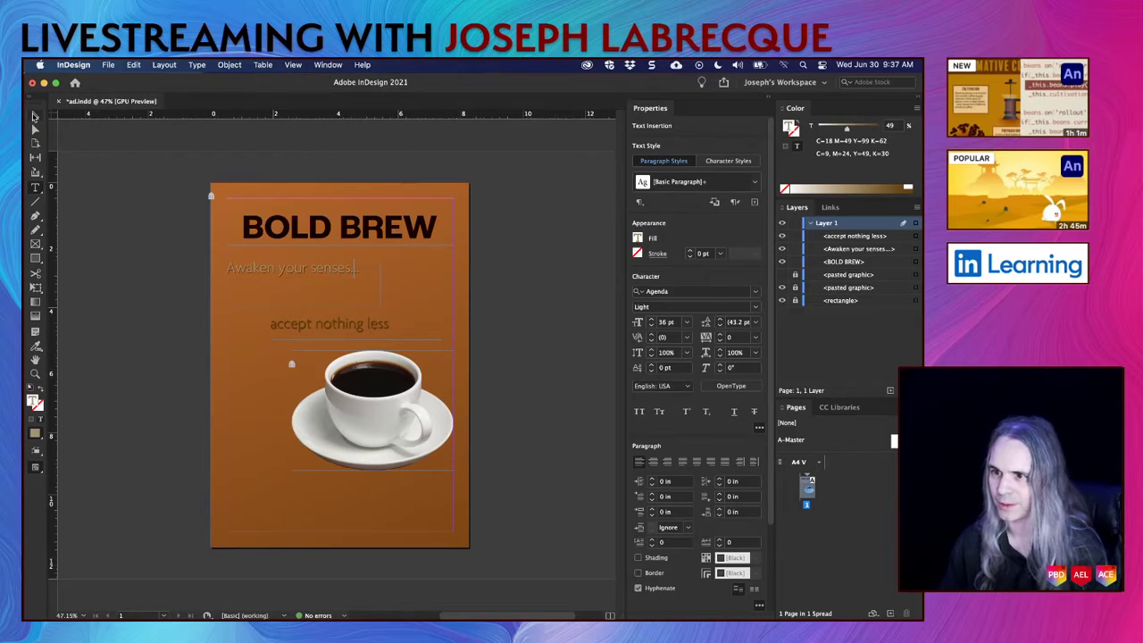
click(35, 116)
click(131, 264)
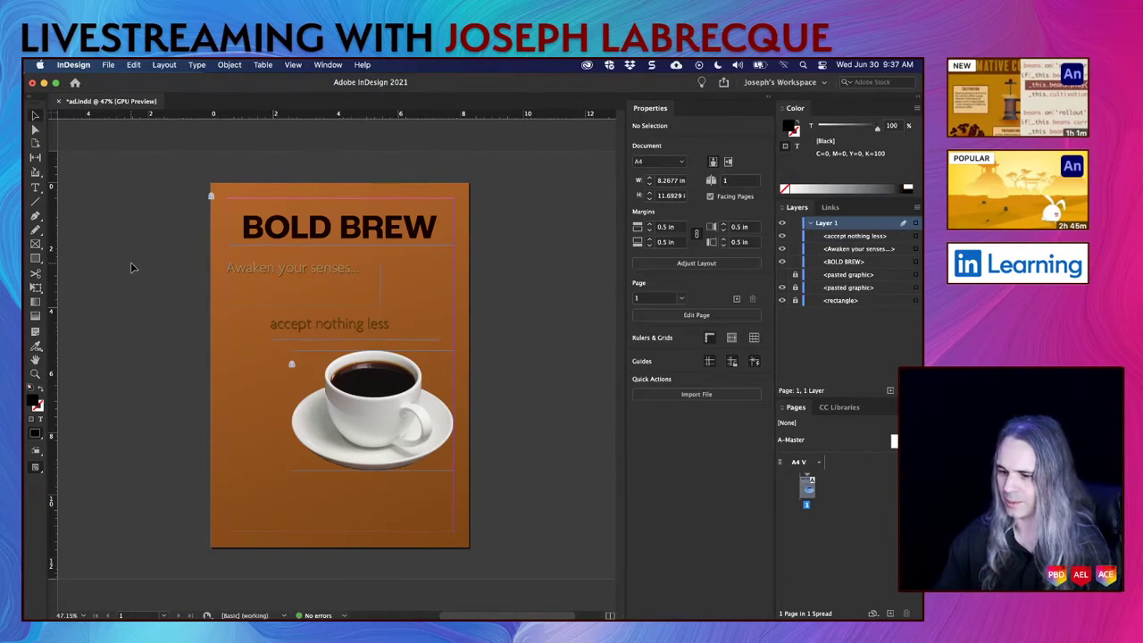
key(shift+w)
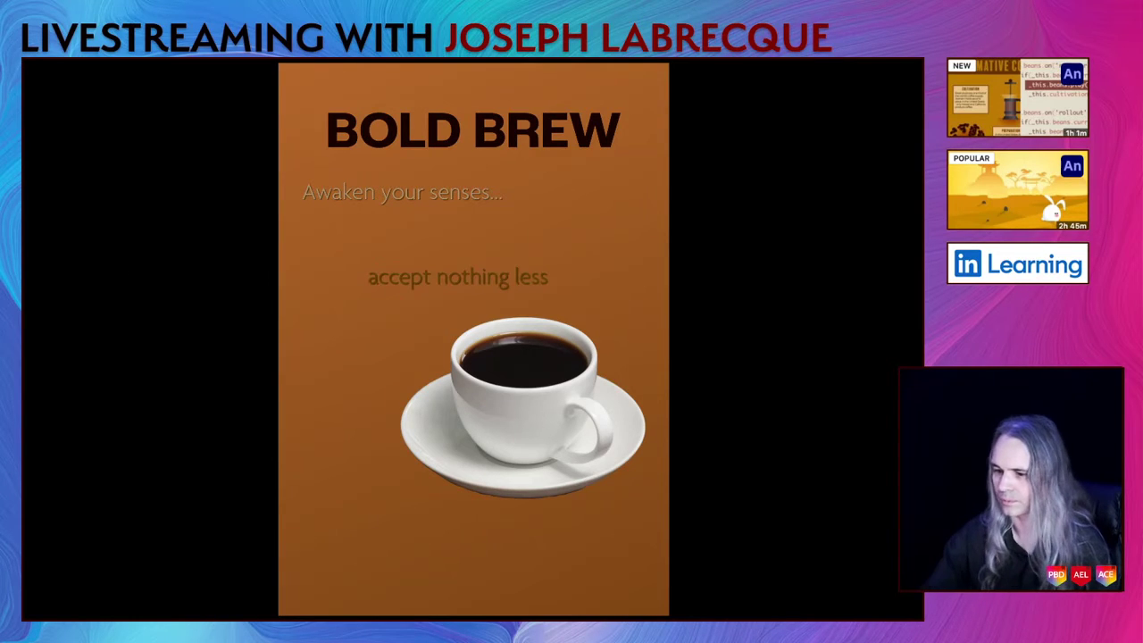
key(Escape)
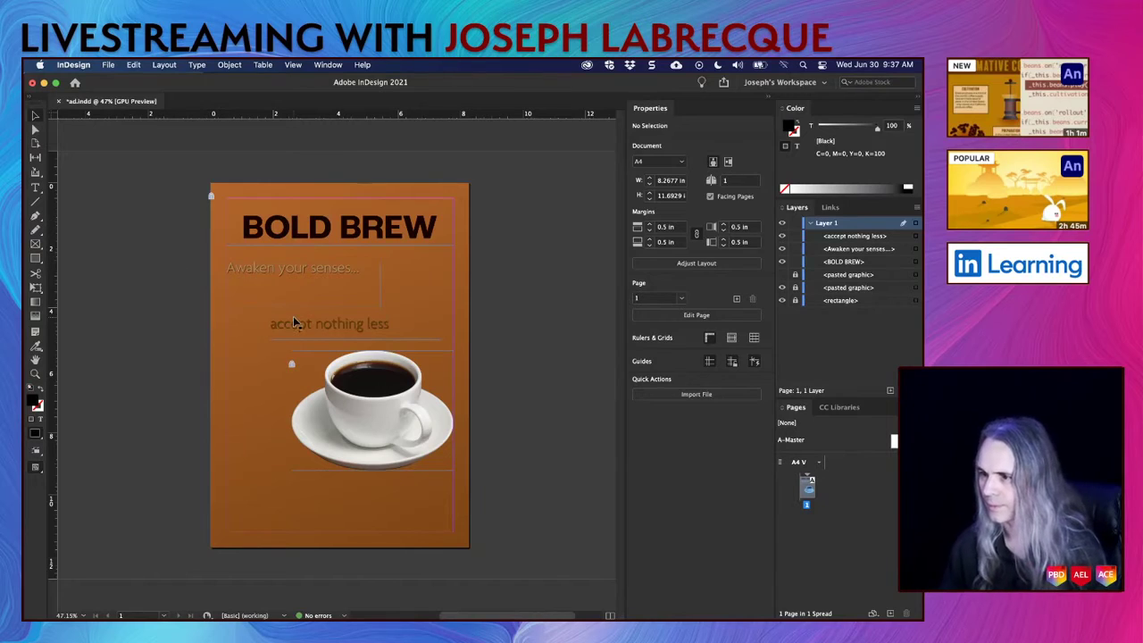
Step: Recolour the "Awaken your senses..." text in CMYK, setting magenta to 31%, yellow to 74% and black to 26%
double_click(311, 269)
key(super+a)
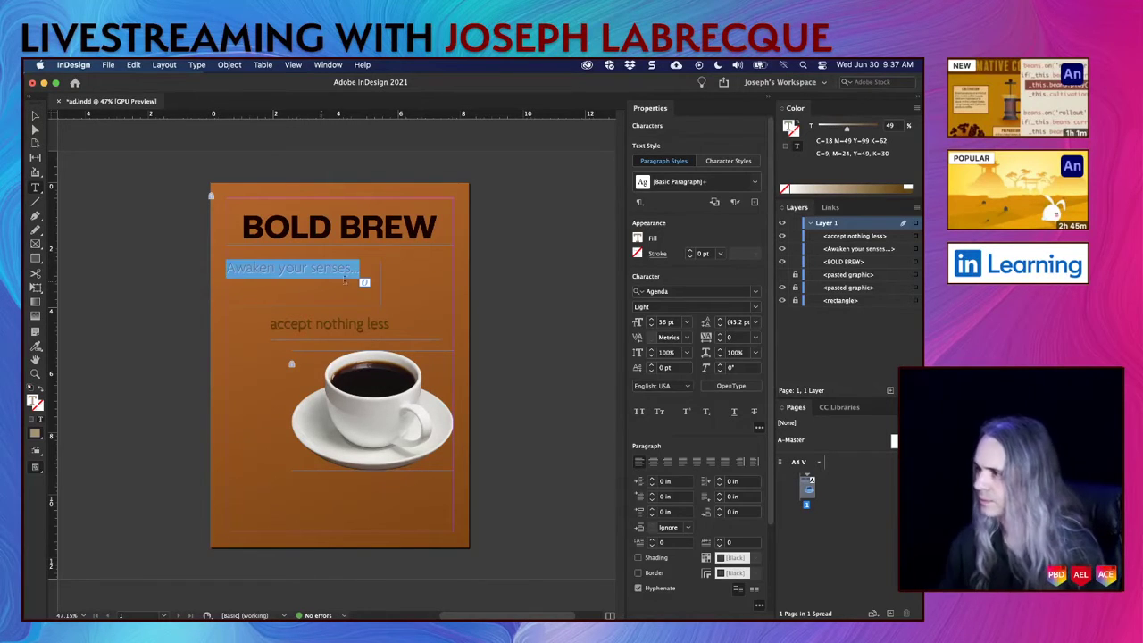
click(916, 107)
click(882, 161)
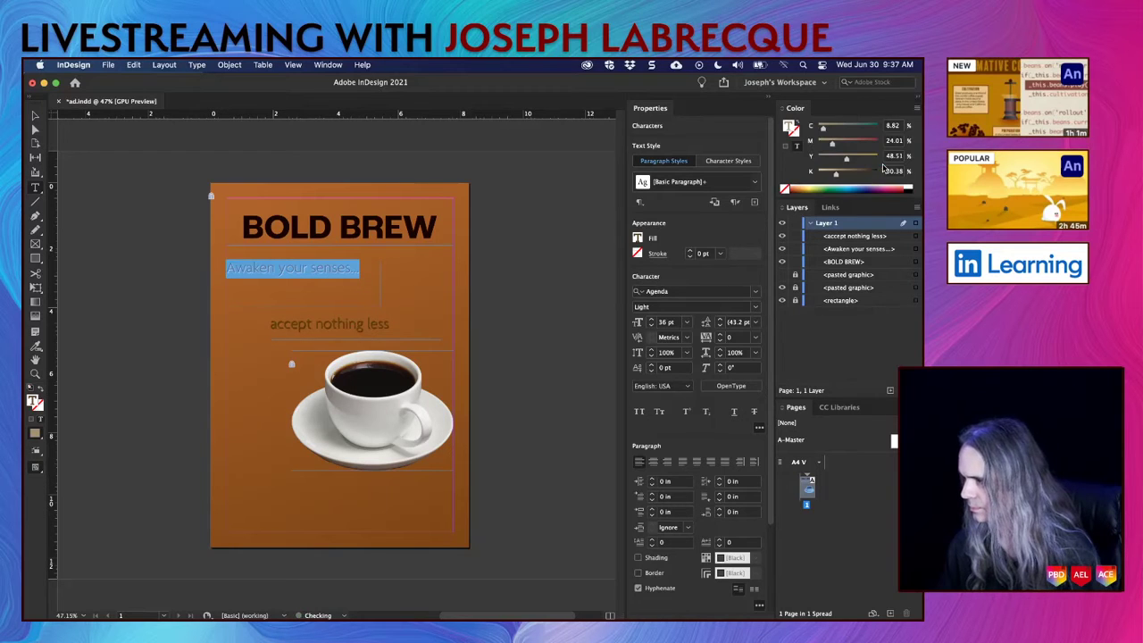
drag(843, 164, 862, 165)
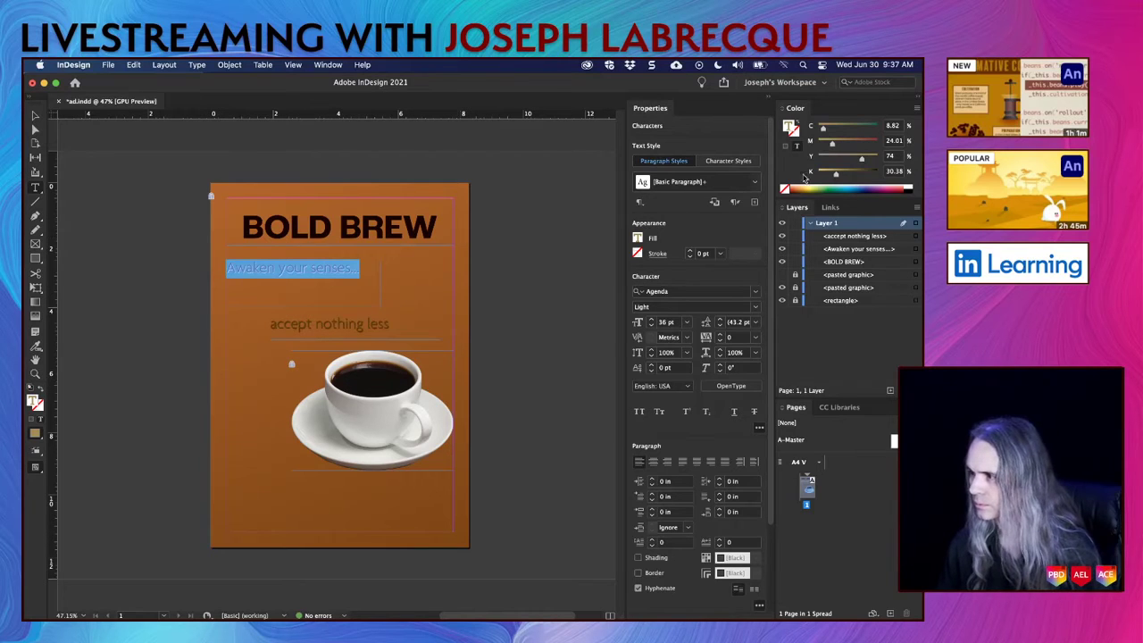
drag(861, 163, 837, 177)
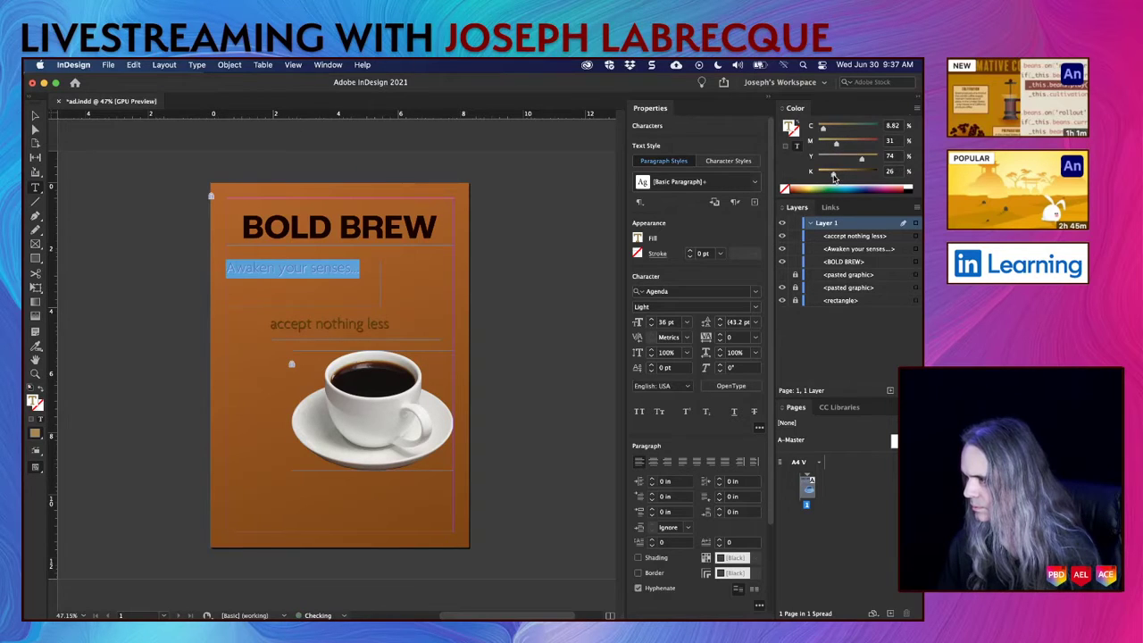
Step: Add the text's mixed CMYK colour to the swatches and leave text editing
click(916, 108)
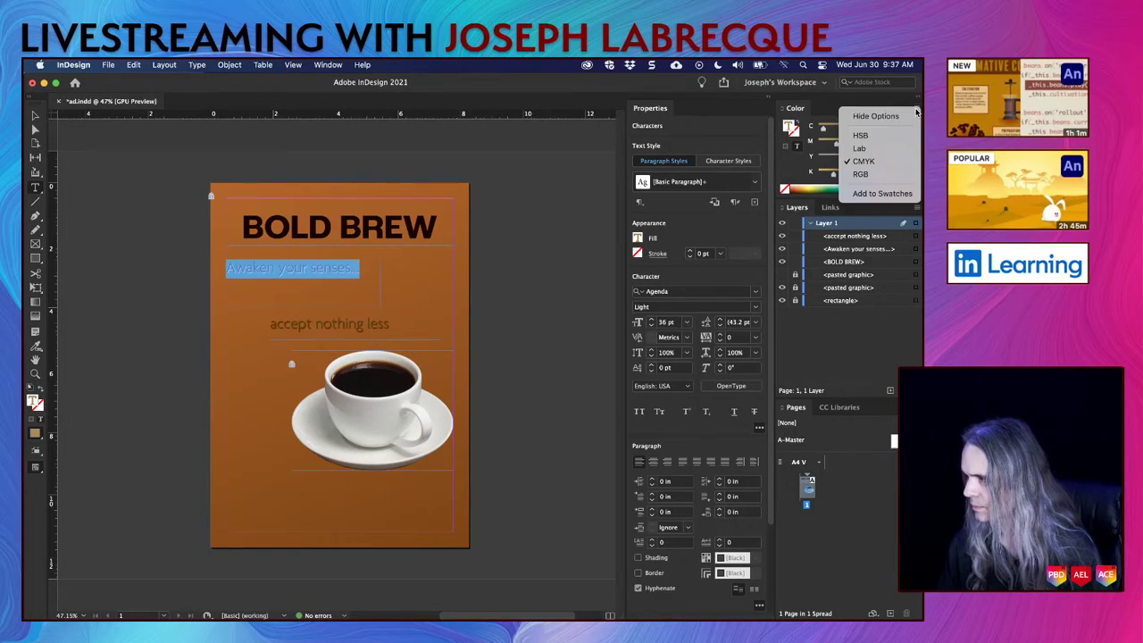
click(876, 194)
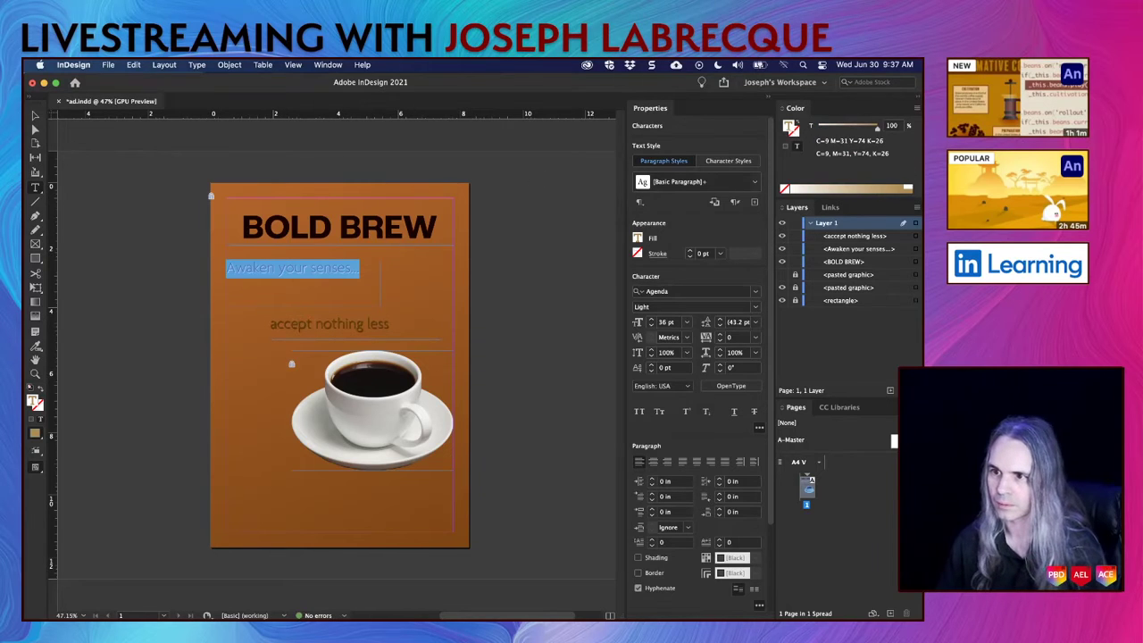
click(36, 115)
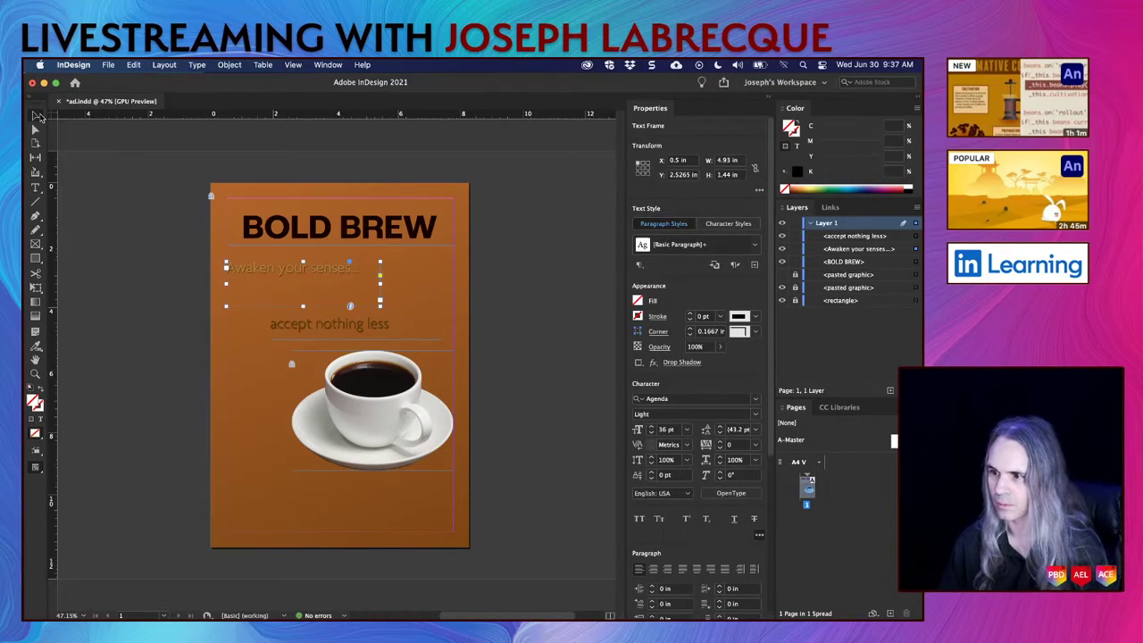
Step: Deselect the frame and check the recoloured tagline in full-screen presentation mode
click(497, 331)
key(shift+w)
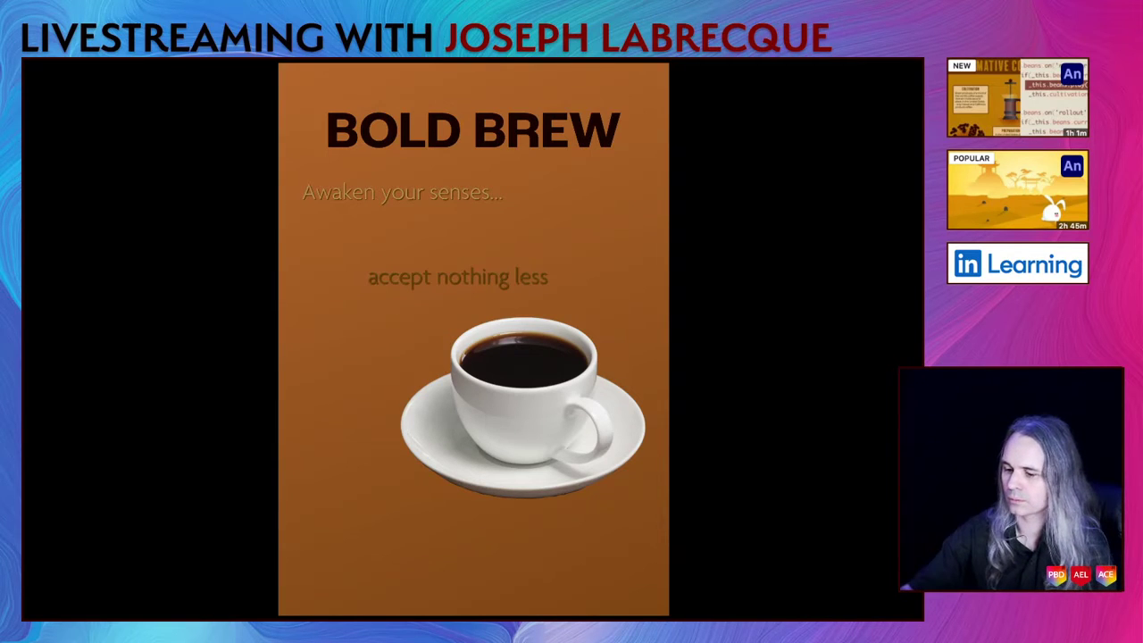
key(Escape)
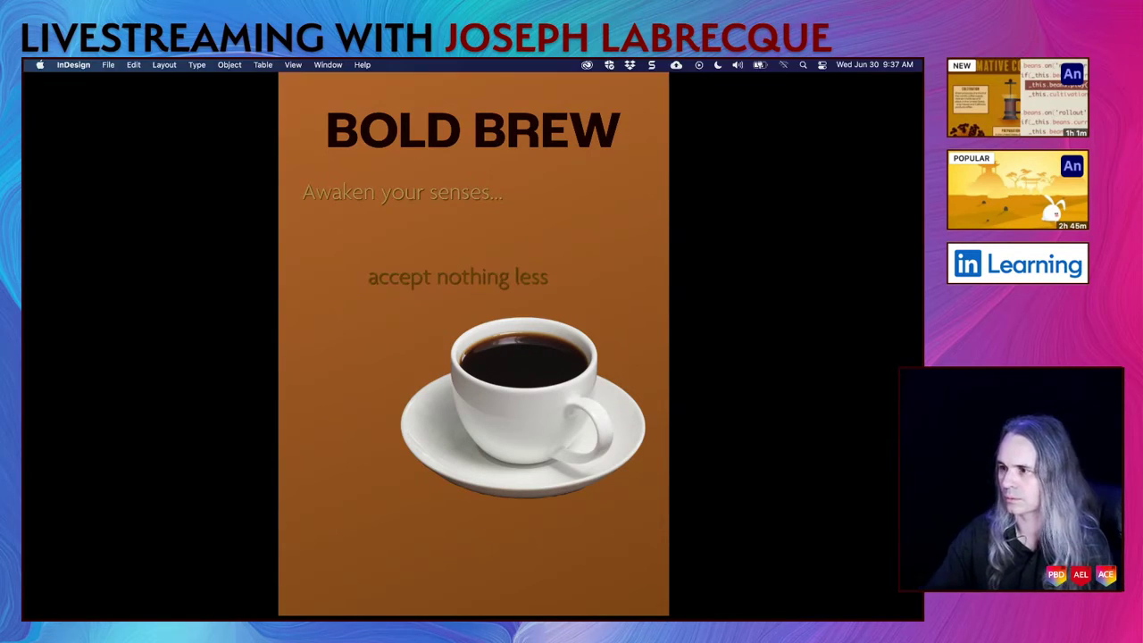
Step: Fill the "accept nothing less" text with the C=9 M=31 Y=74 K=26 swatch
click(321, 284)
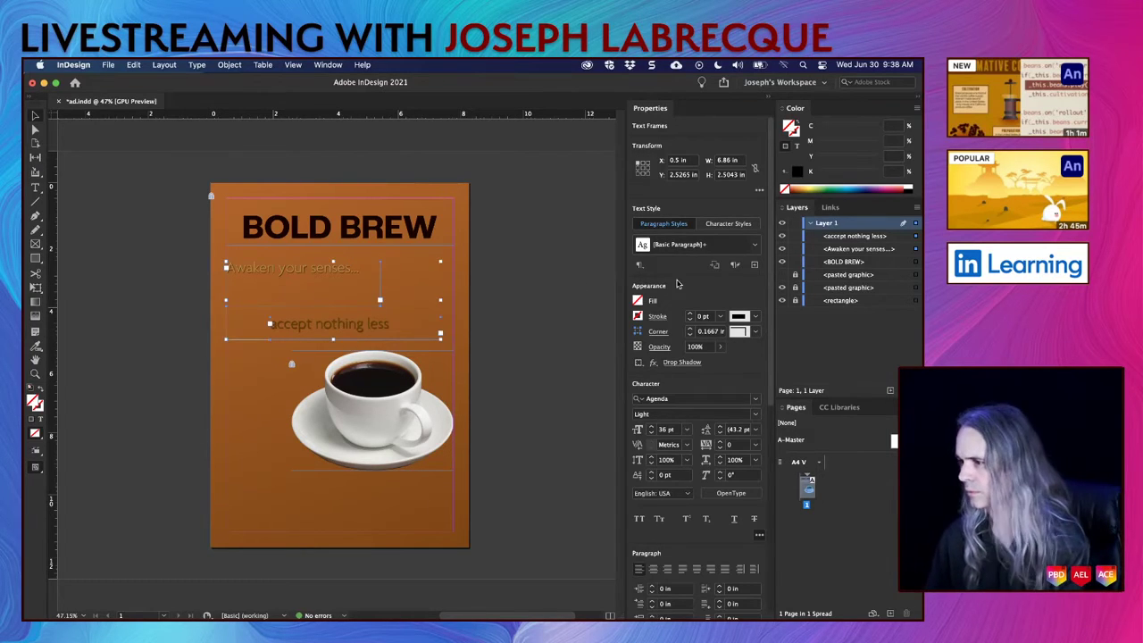
shift+click(332, 327)
double_click(332, 328)
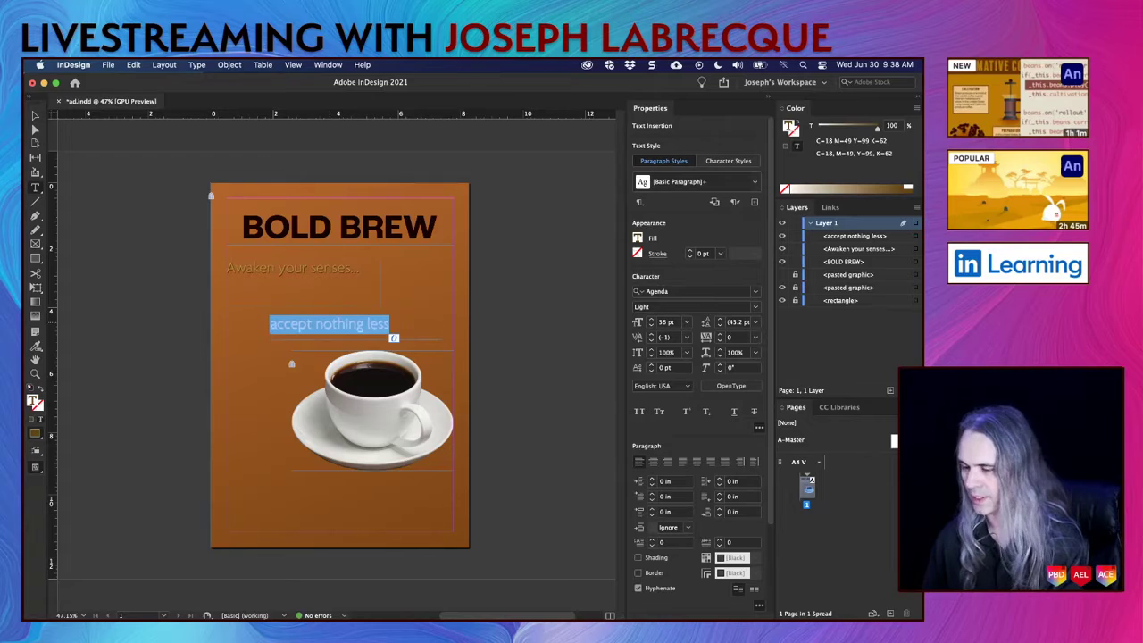
triple_click(331, 325)
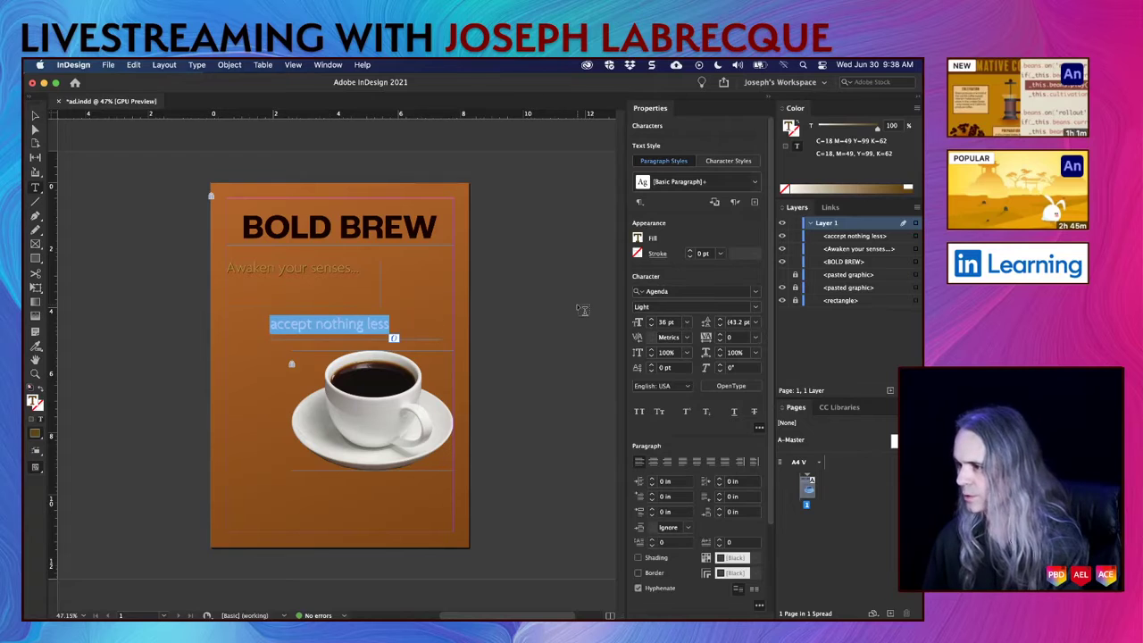
click(638, 238)
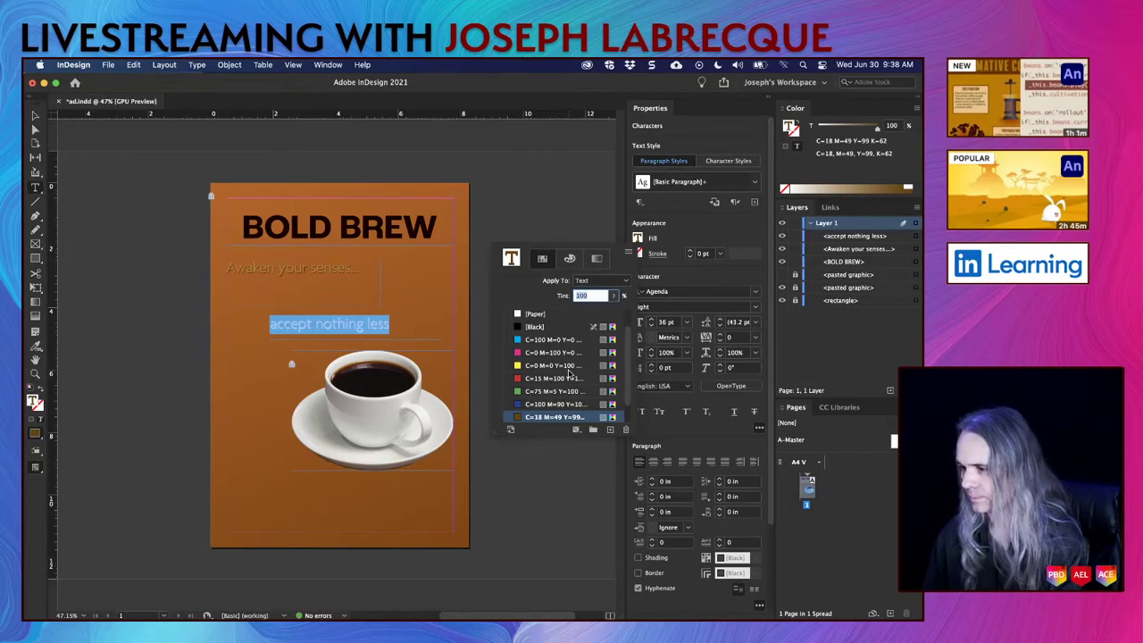
scroll(572, 393, down, 2)
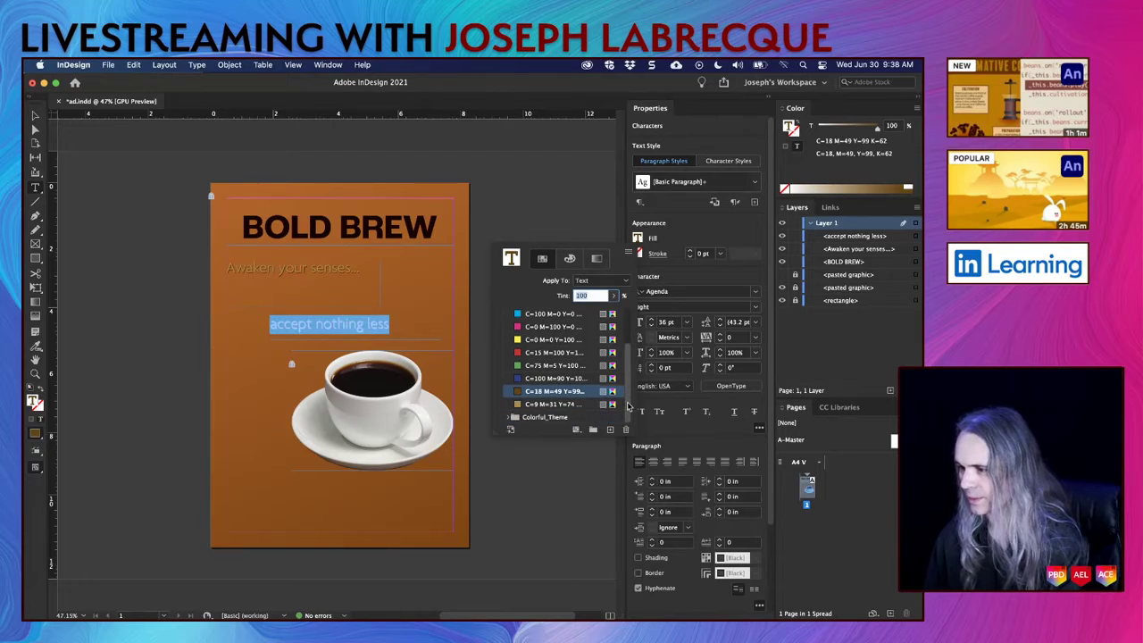
click(574, 404)
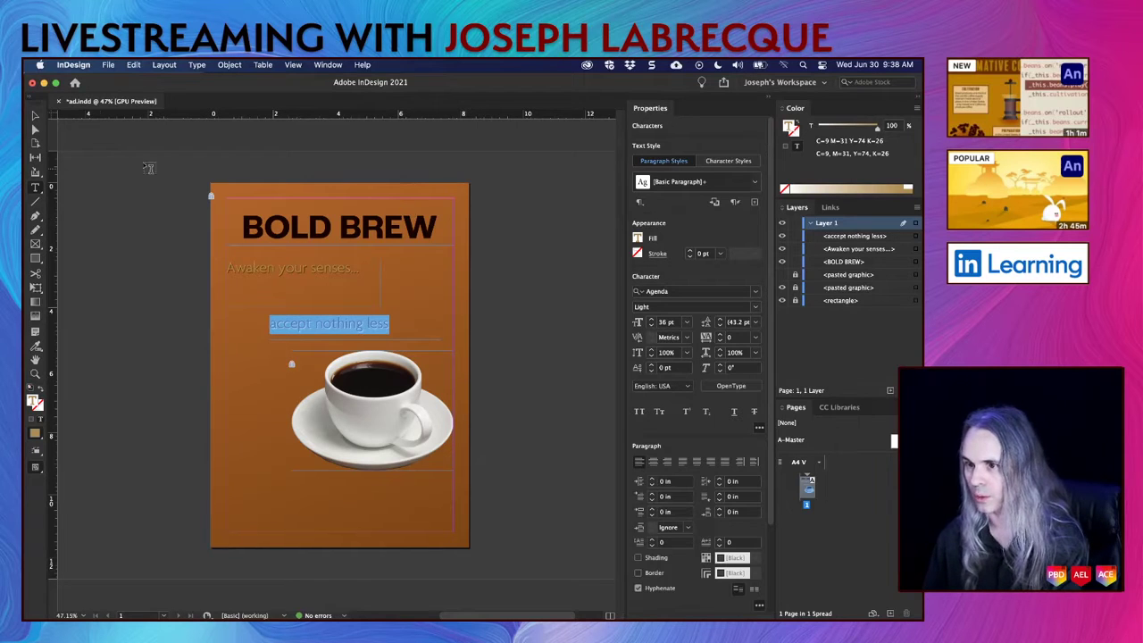
click(36, 114)
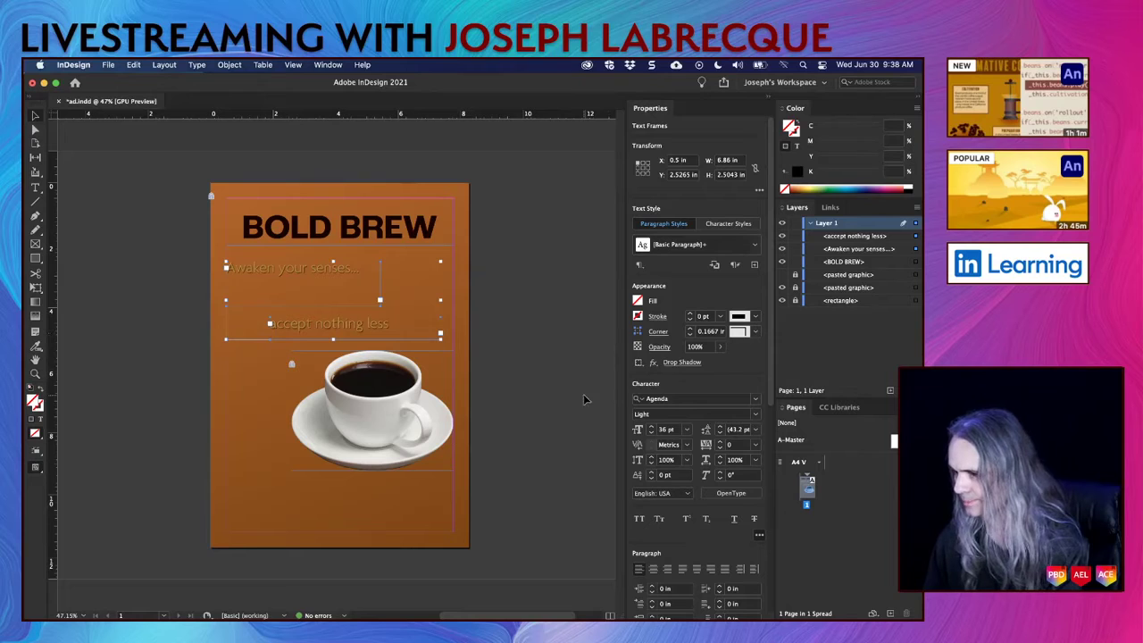
Step: Select both tagline text frames and set their drop shadow's size to 0.0625 in
click(463, 337)
click(393, 322)
shift+click(371, 287)
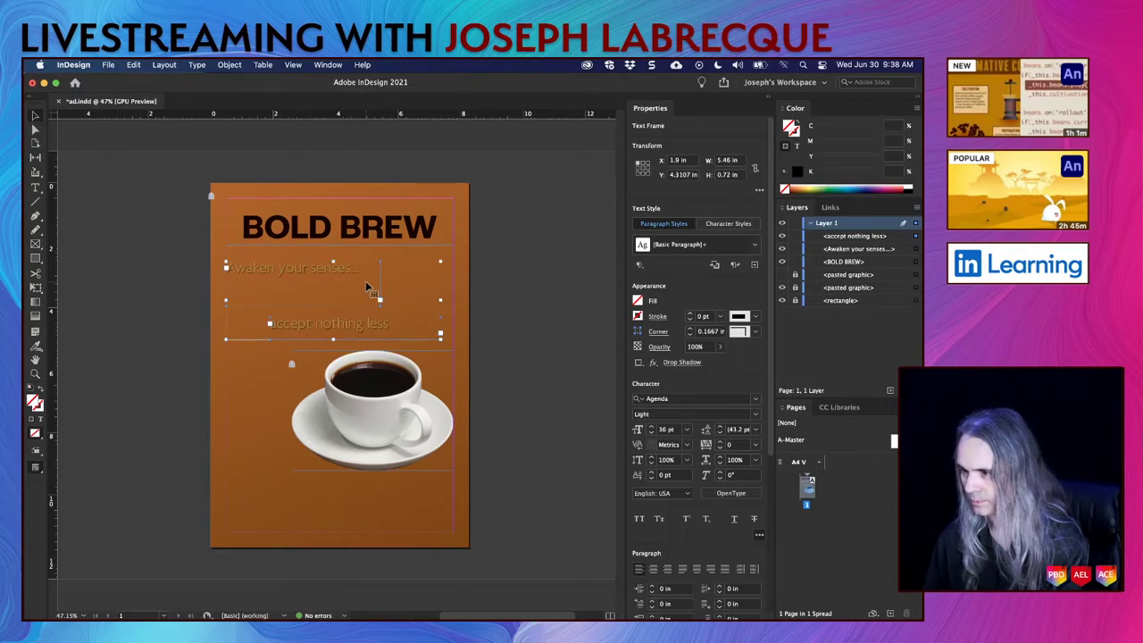
click(699, 364)
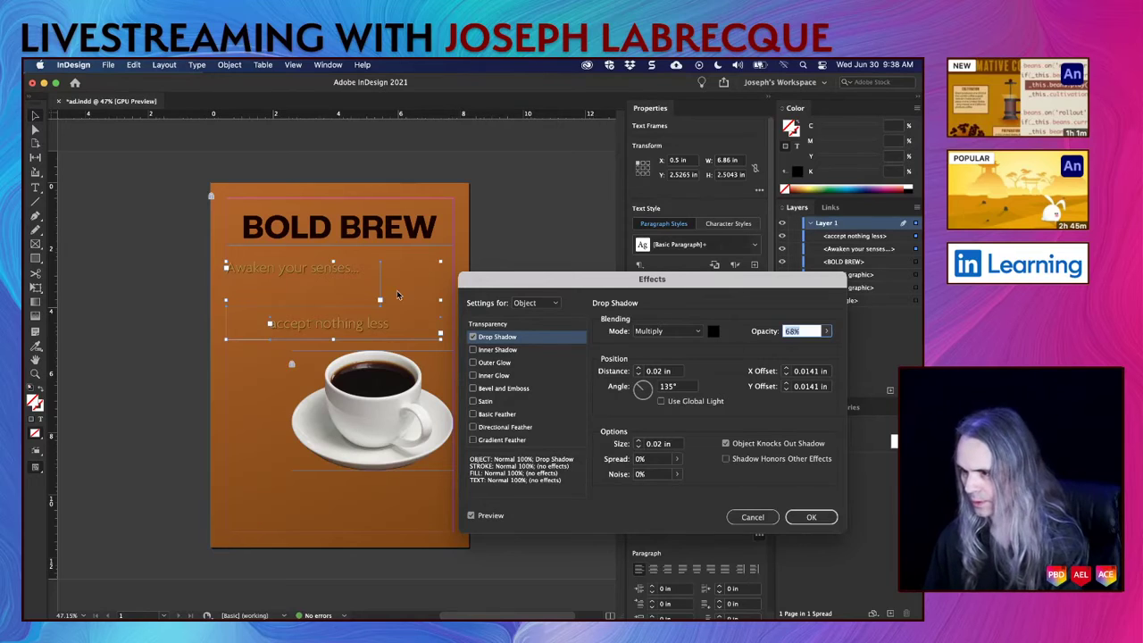
scroll(331, 287, up, 5)
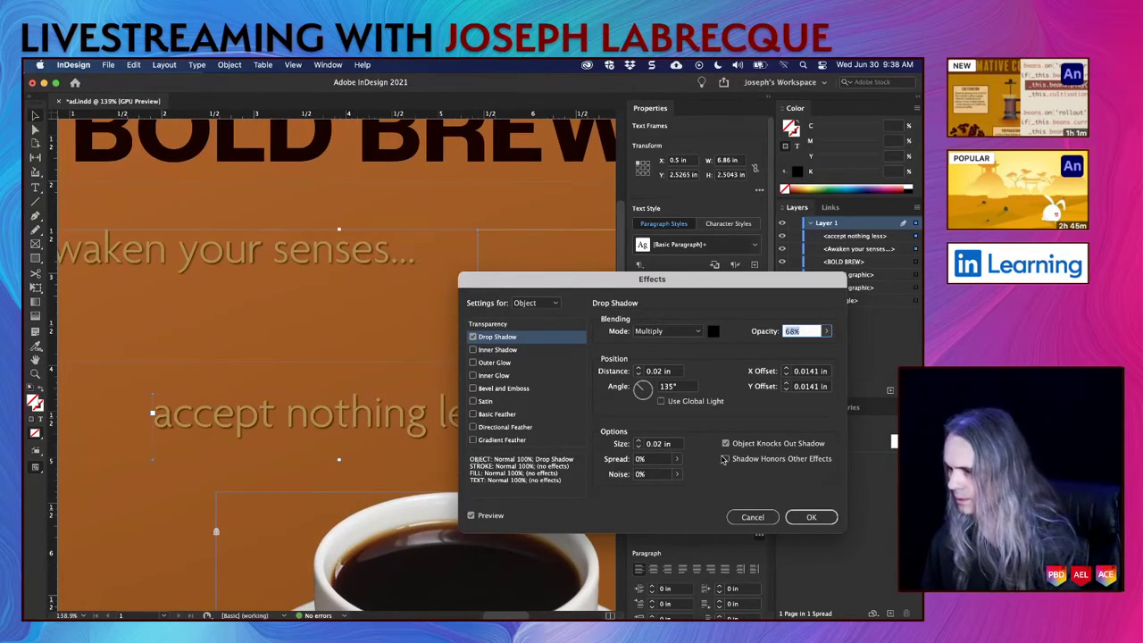
click(639, 441)
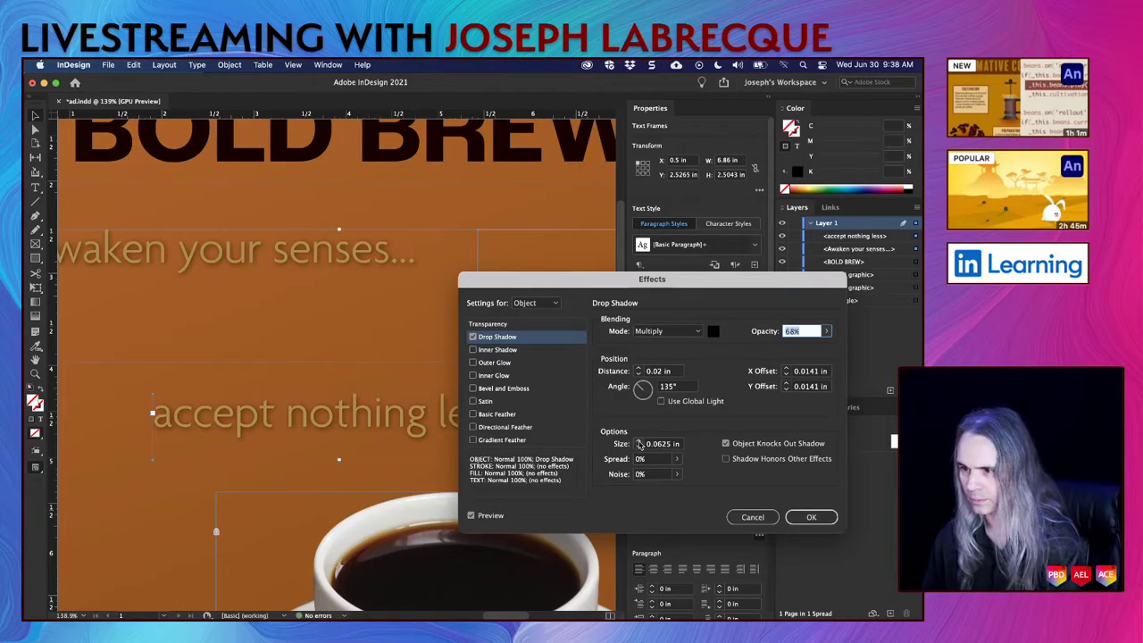
click(638, 441)
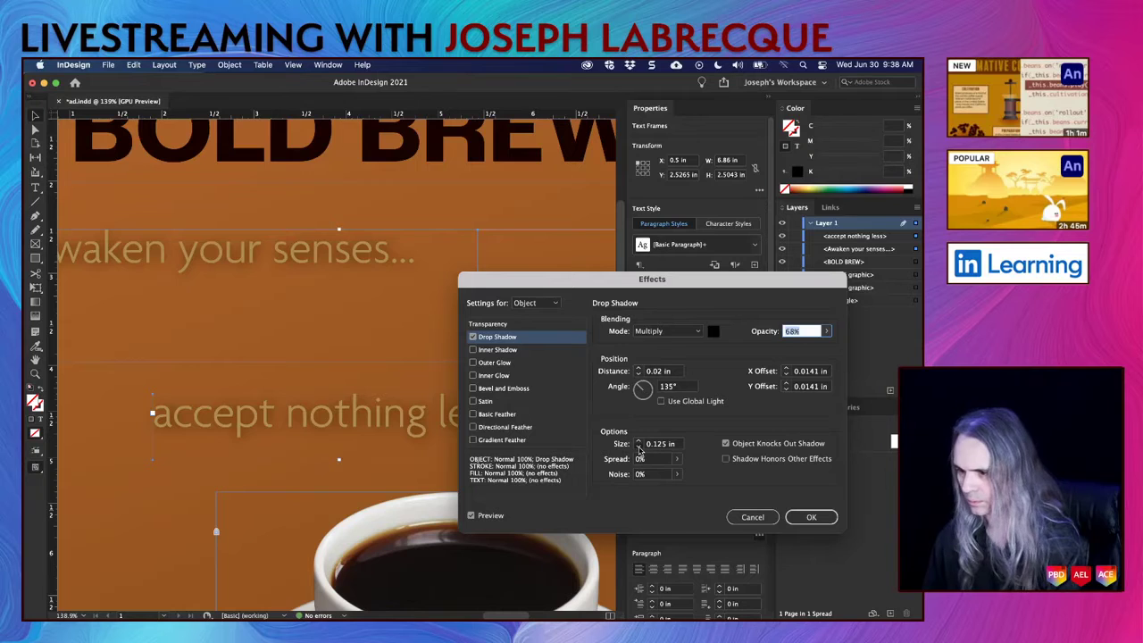
click(638, 447)
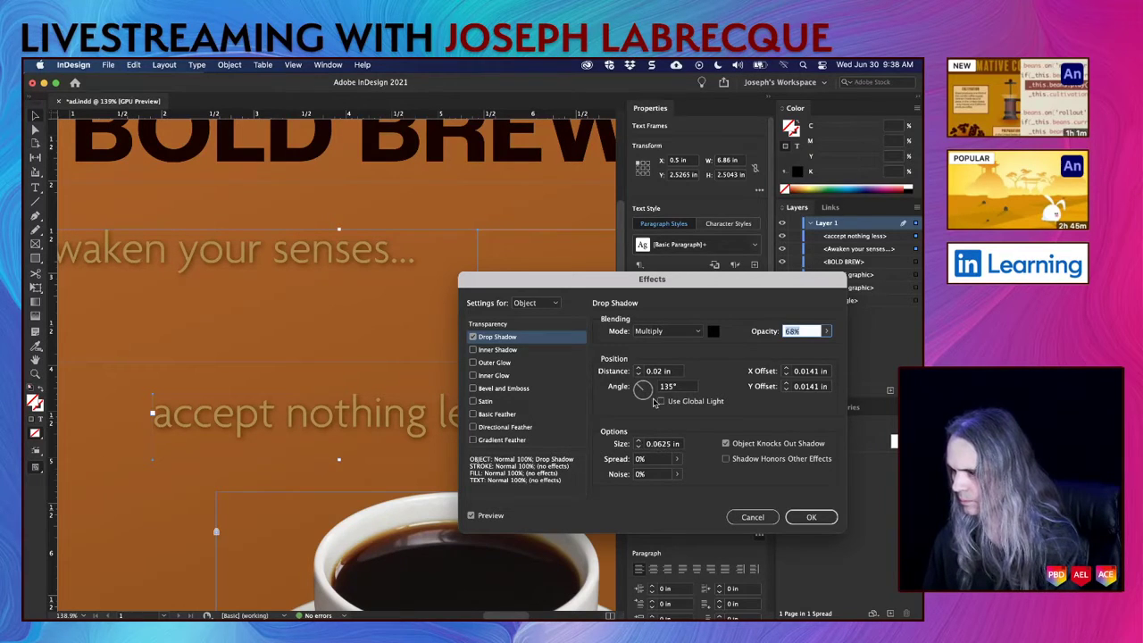
Step: Set the taglines' drop shadow distance to 0.04 in
click(638, 369)
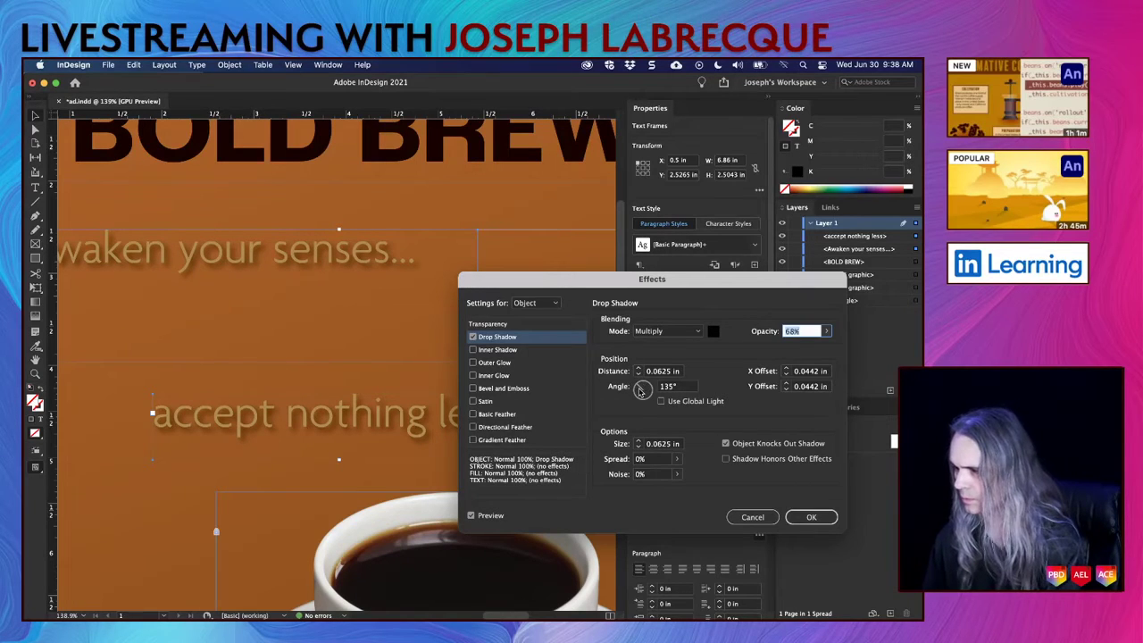
double_click(668, 375)
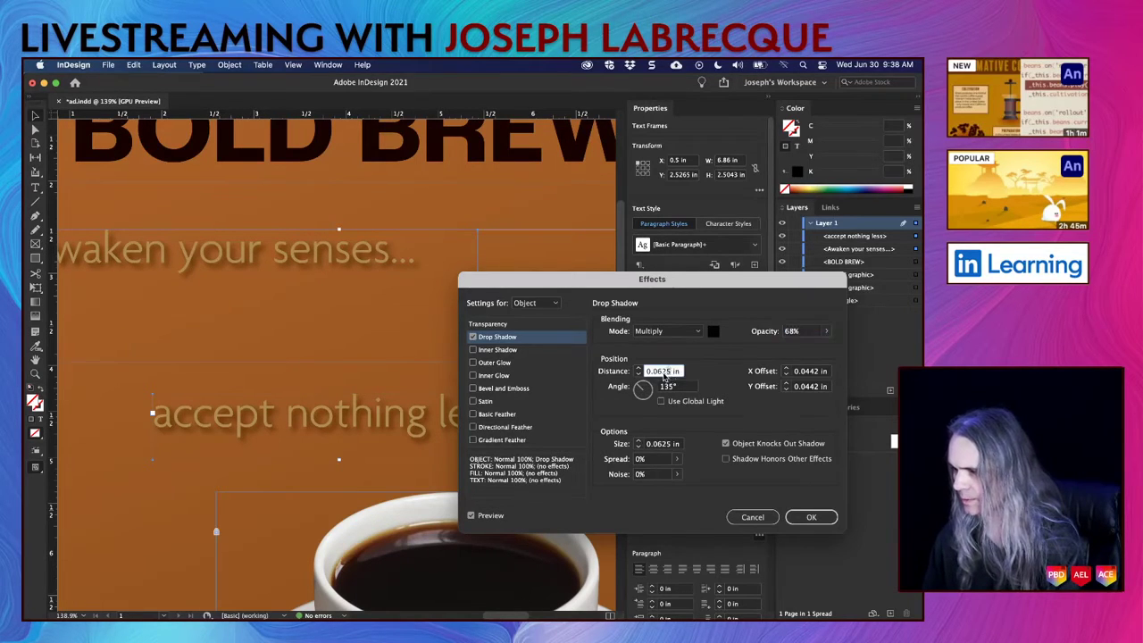
text(0.04)
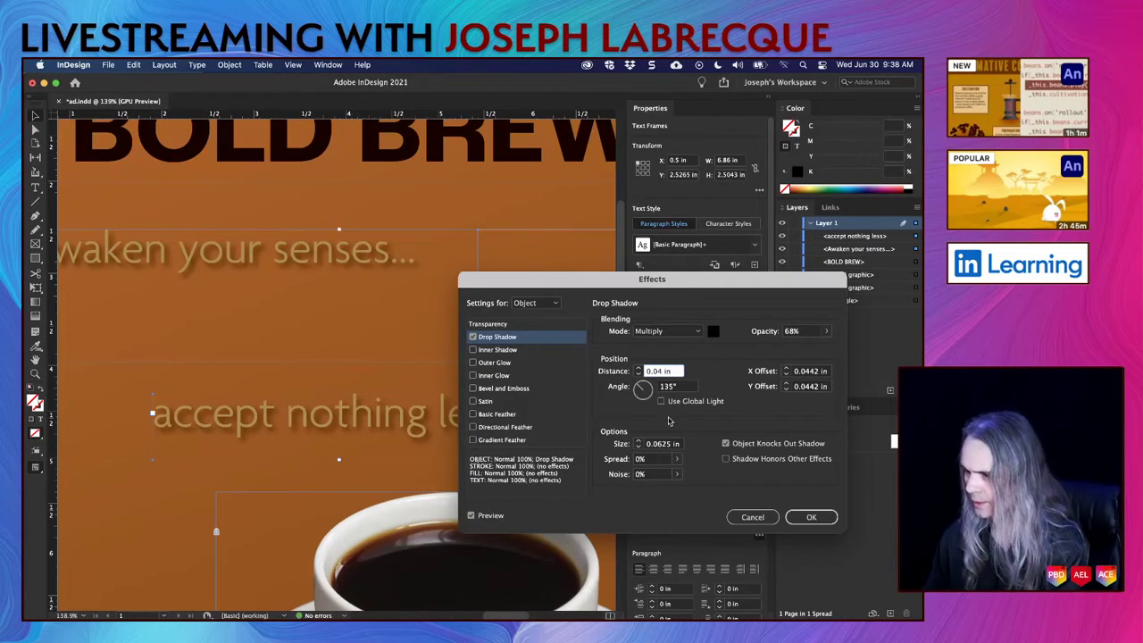
double_click(662, 444)
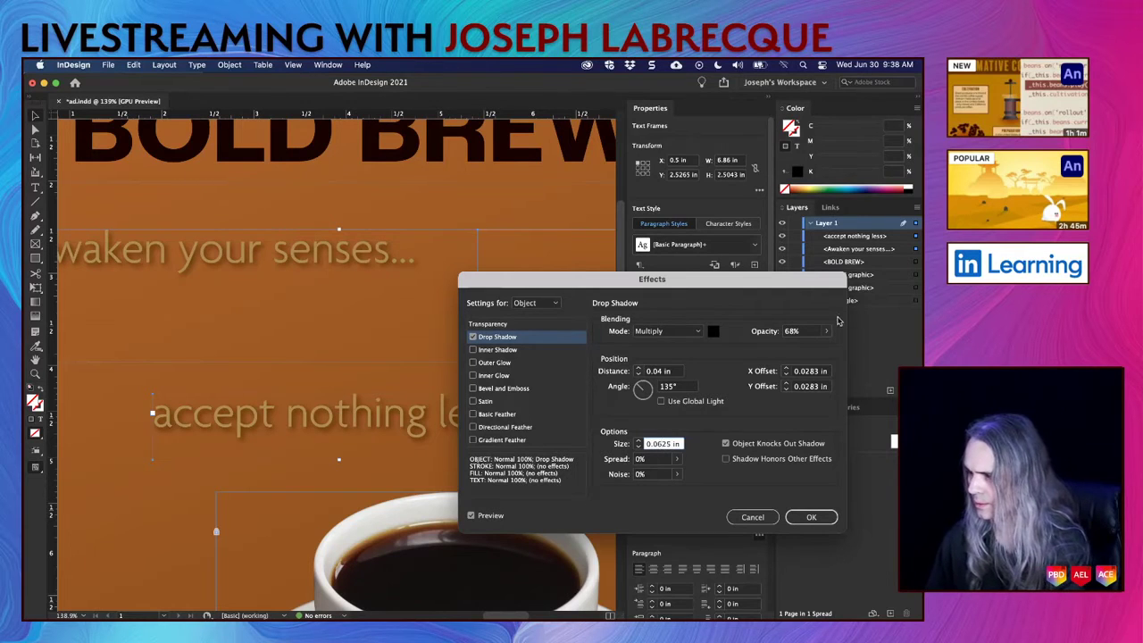
Step: Lower the taglines' drop shadow opacity to 44% and apply the effect
click(825, 330)
mouse_move(805, 349)
mouse_down()
mouse_move(823, 348)
mouse_move(793, 350)
mouse_up()
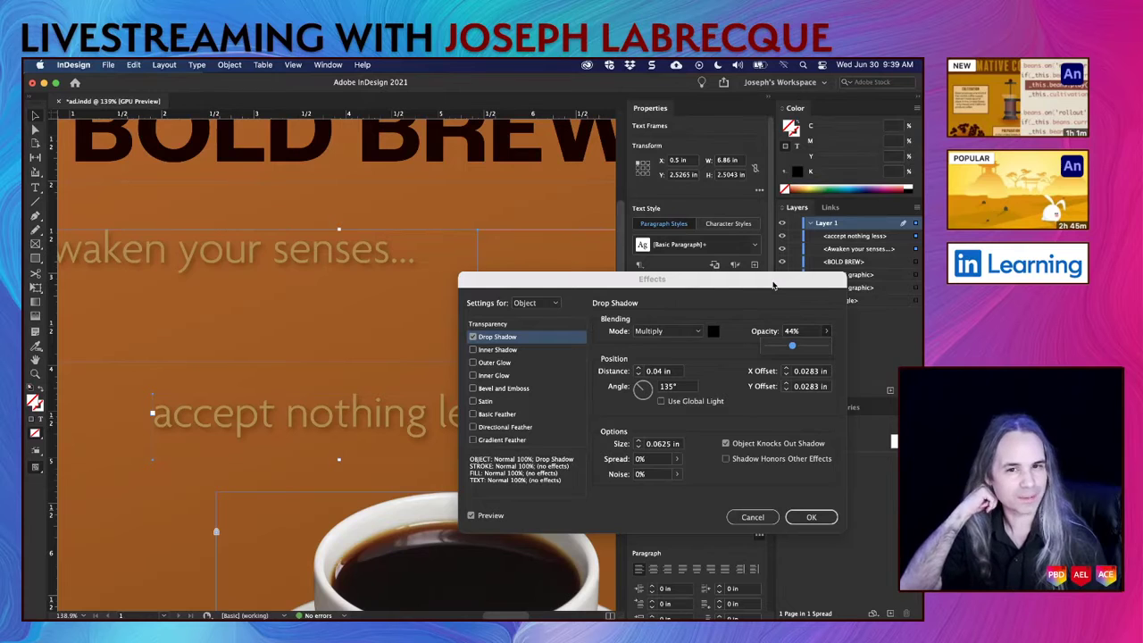
click(719, 291)
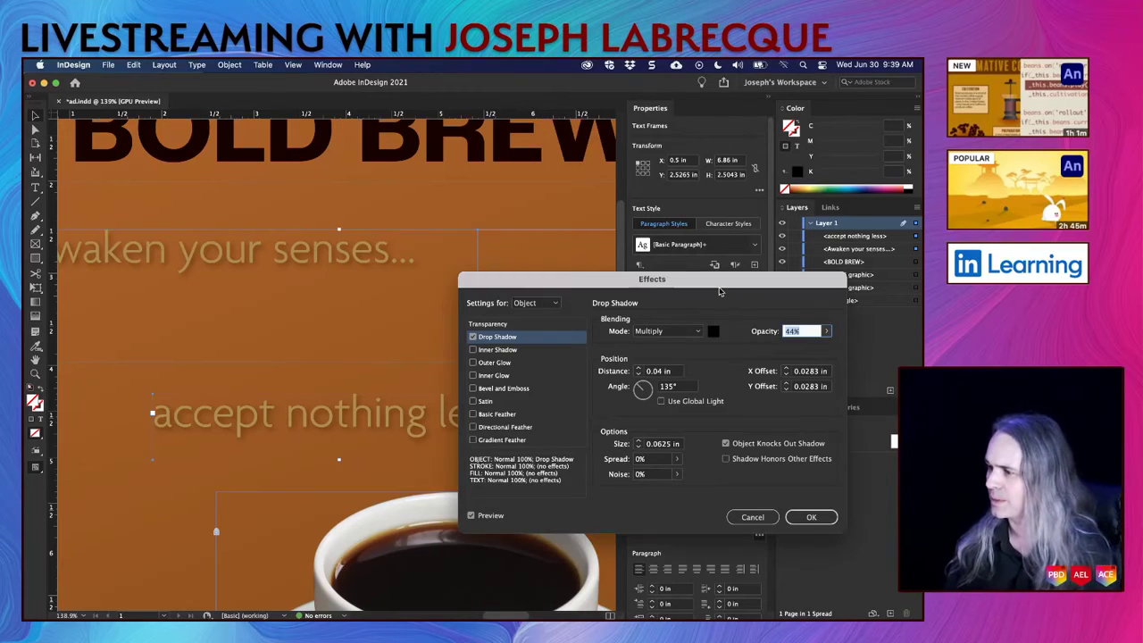
drag(728, 287, 477, 228)
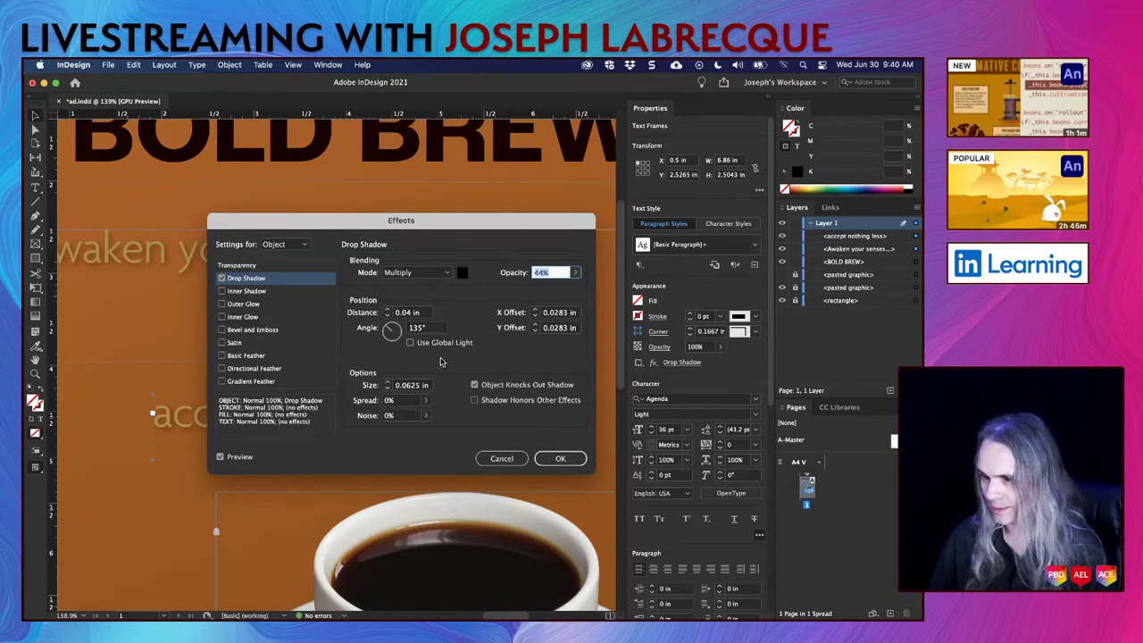
click(567, 468)
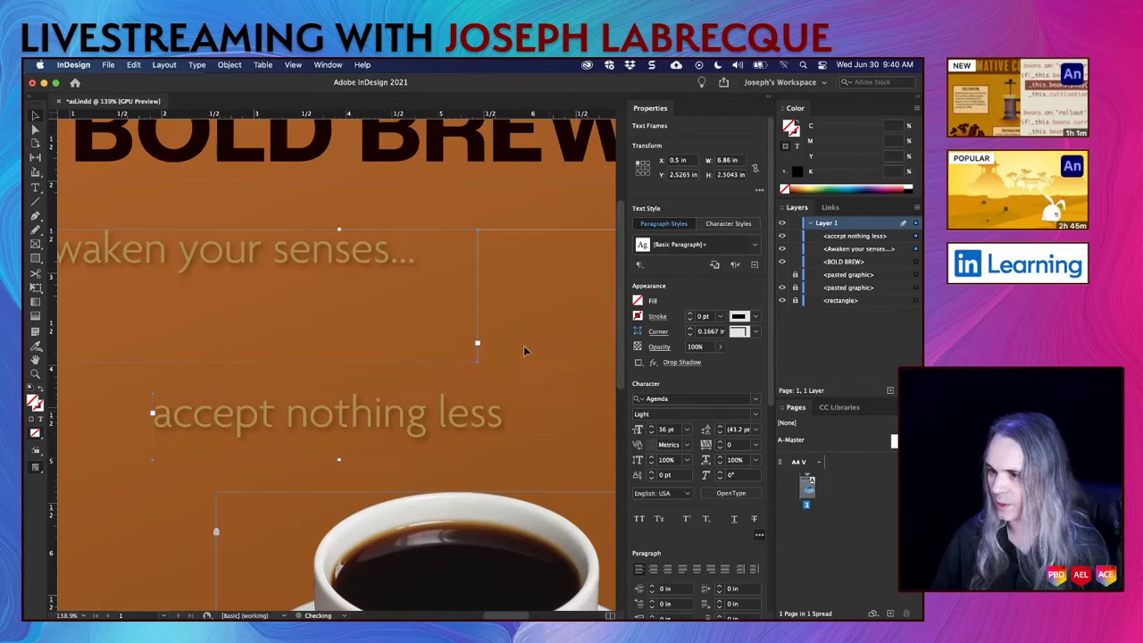
Step: Deselect the taglines and check the poster with the softened shadows in full-screen presentation mode
key(super+0)
key(super+equal)
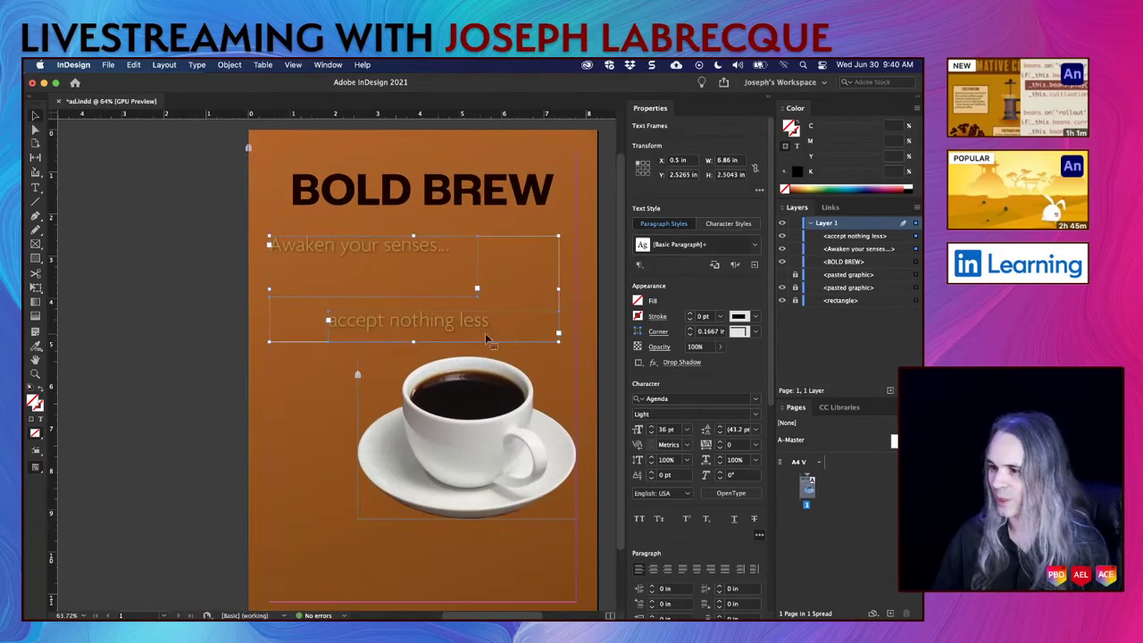
click(181, 376)
key(shift+w)
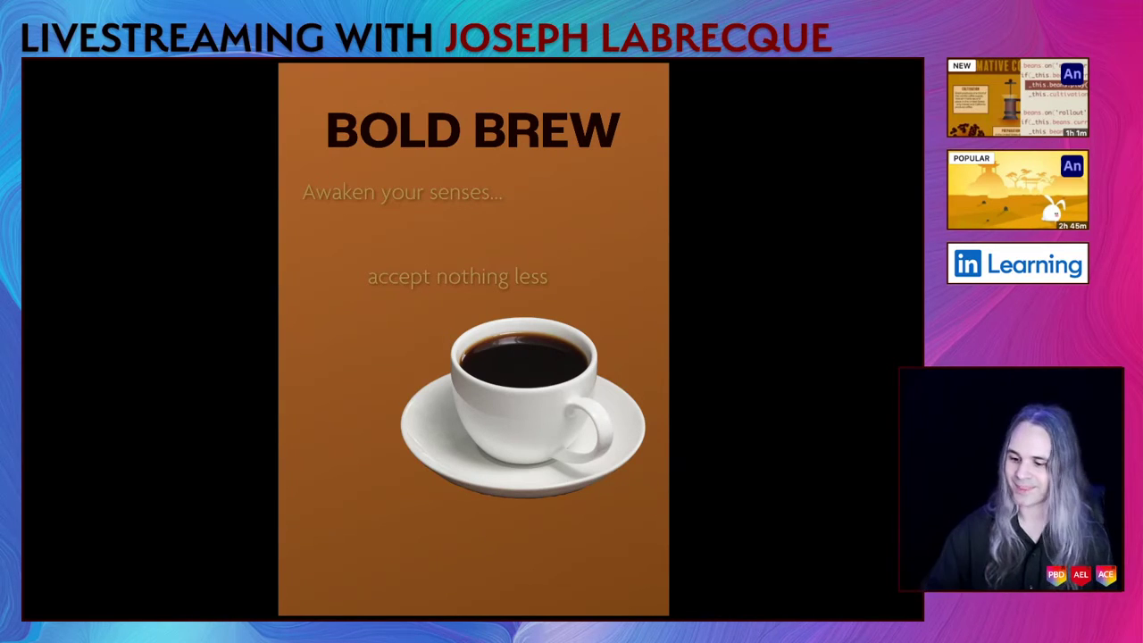
key(Escape)
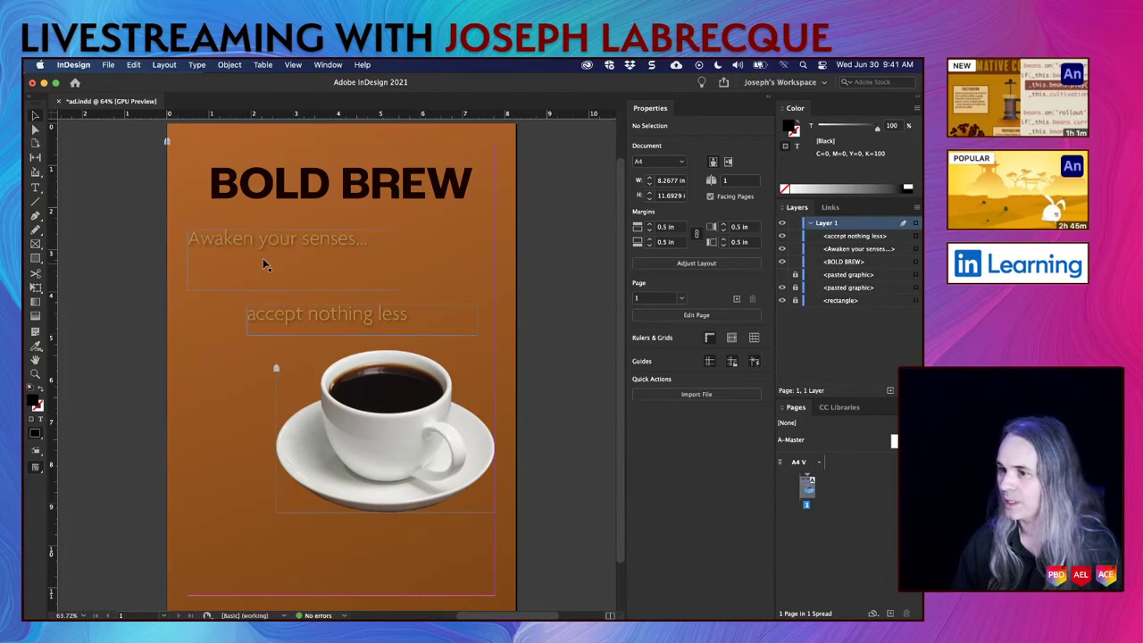
Step: Unlock the coffee cup graphic and shorten the "Awaken your senses..." text frame to about 0.66 in high
click(795, 289)
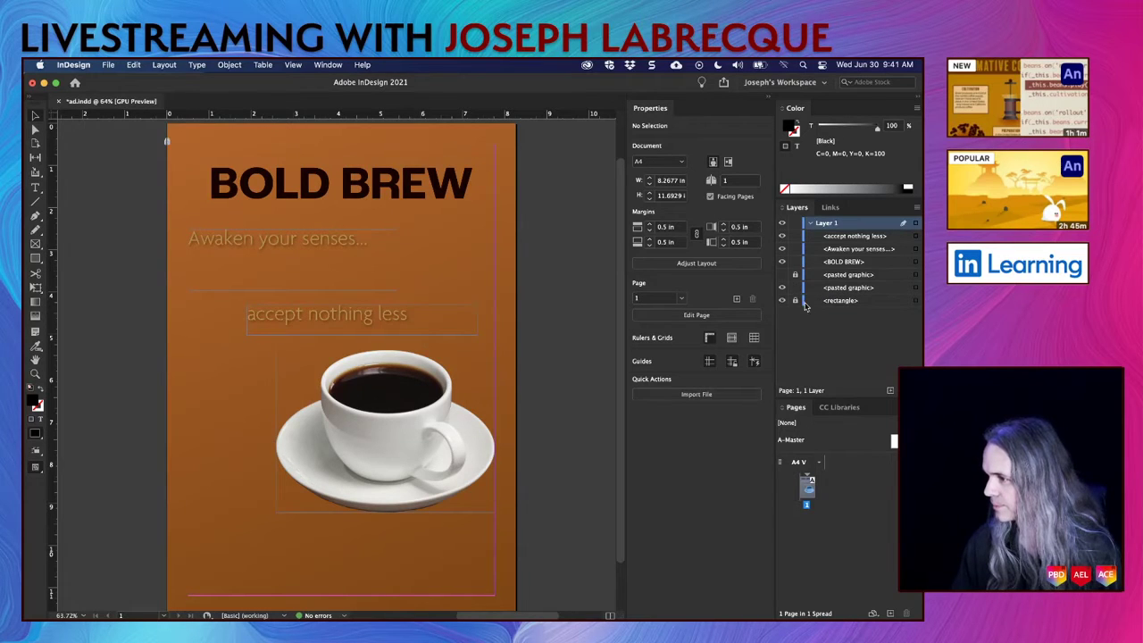
click(290, 242)
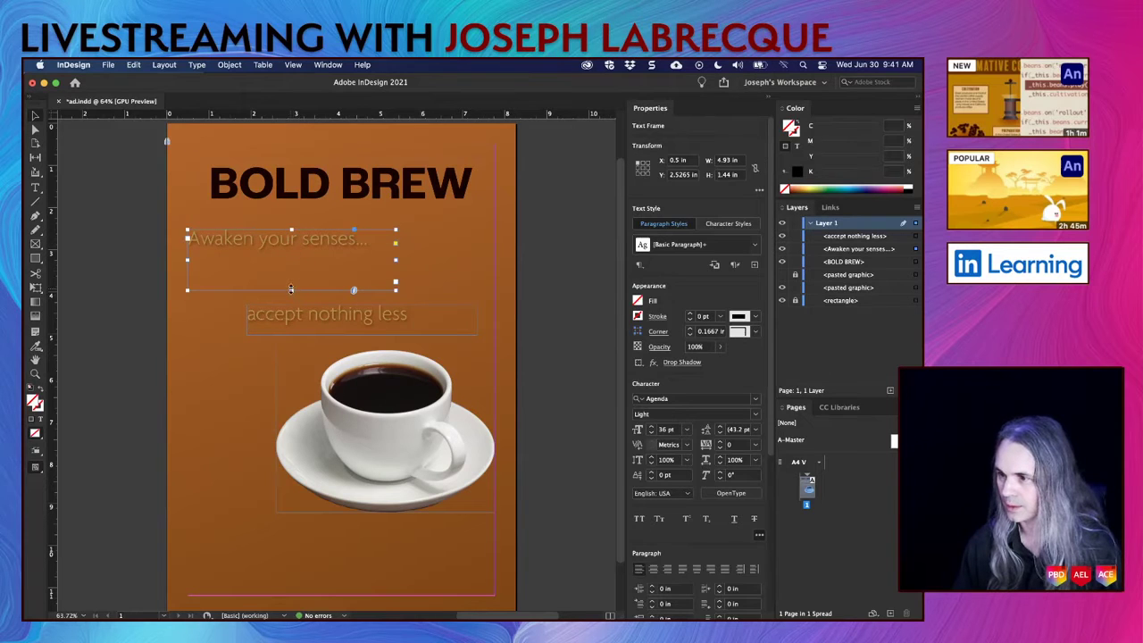
drag(290, 289, 291, 257)
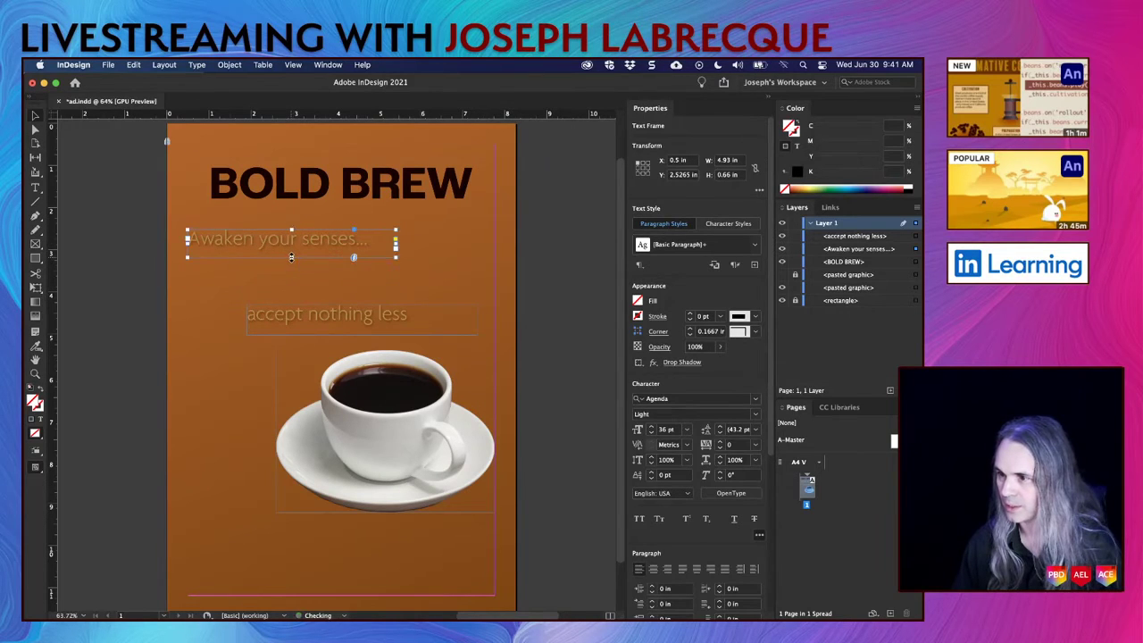
Step: Trim the "accept nothing less" frame to about 4.08 × 0.66 in and narrow the "Awaken your senses..." frame to about 4.68 in
click(313, 319)
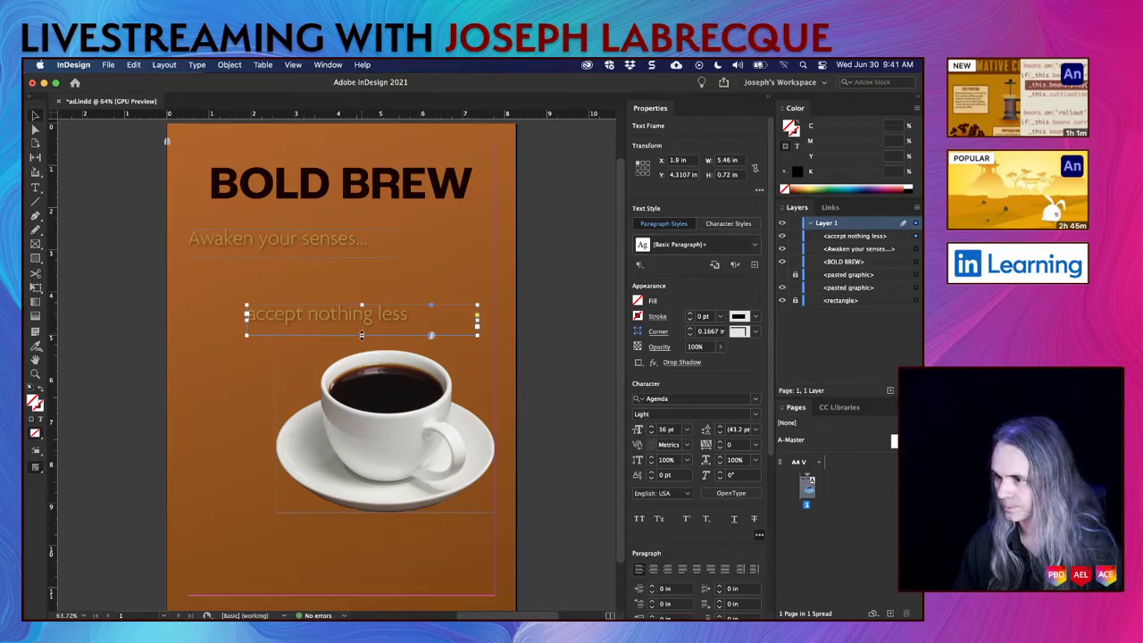
drag(361, 335, 362, 332)
drag(479, 319, 408, 318)
click(389, 250)
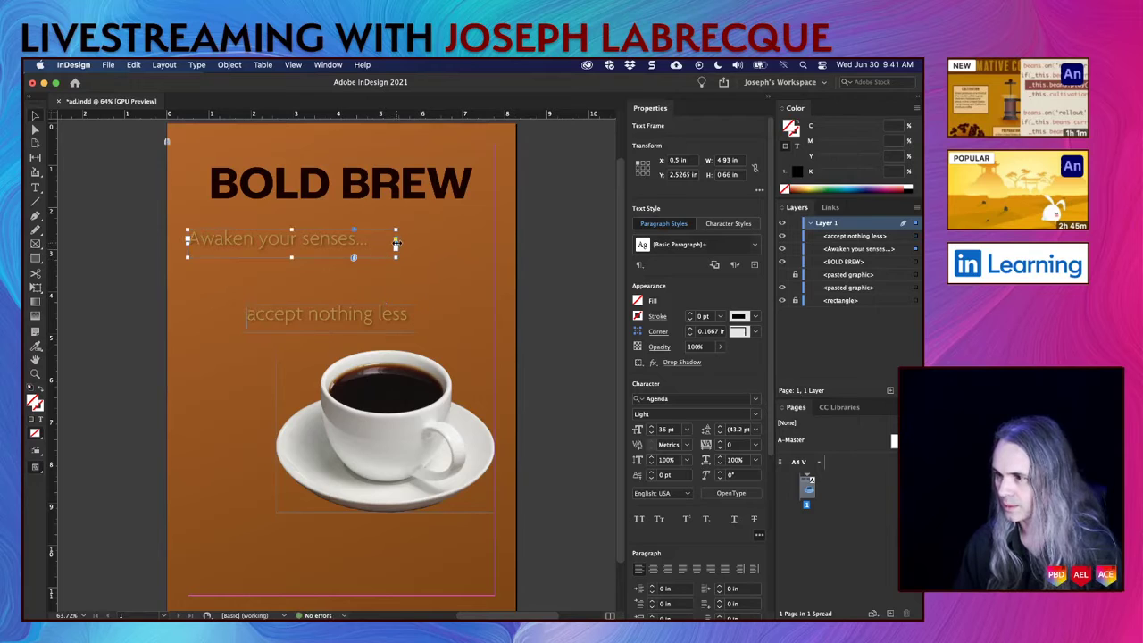
drag(396, 243, 385, 243)
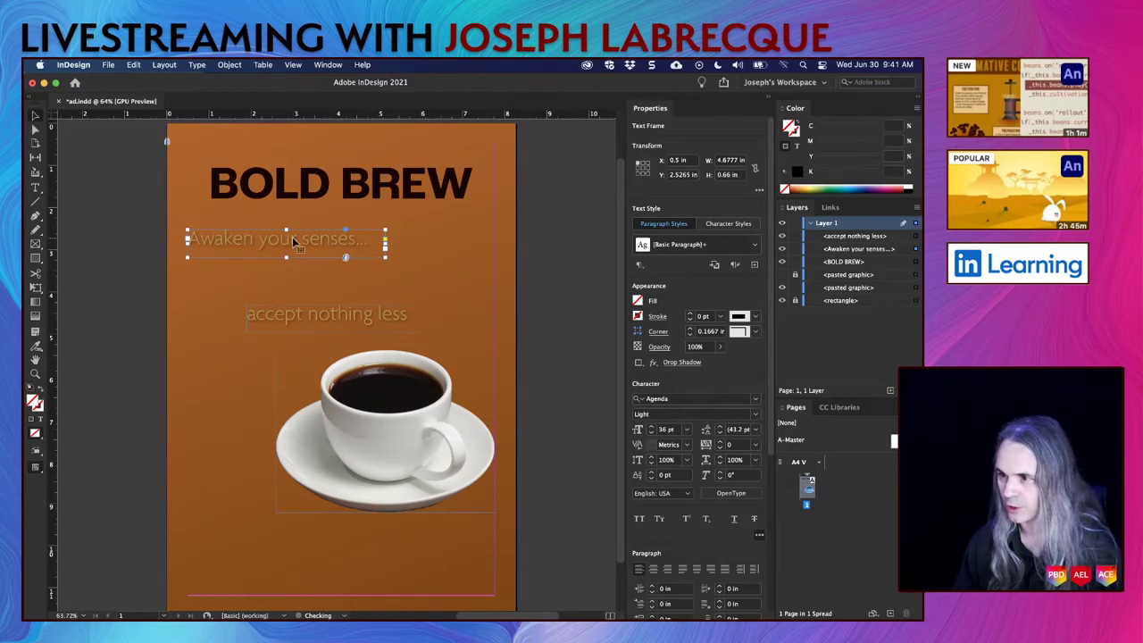
Step: Stagger the two taglines closely together below the title, with "accept nothing less" at about X 3.26 in, Y 4.05 in
drag(292, 238, 384, 308)
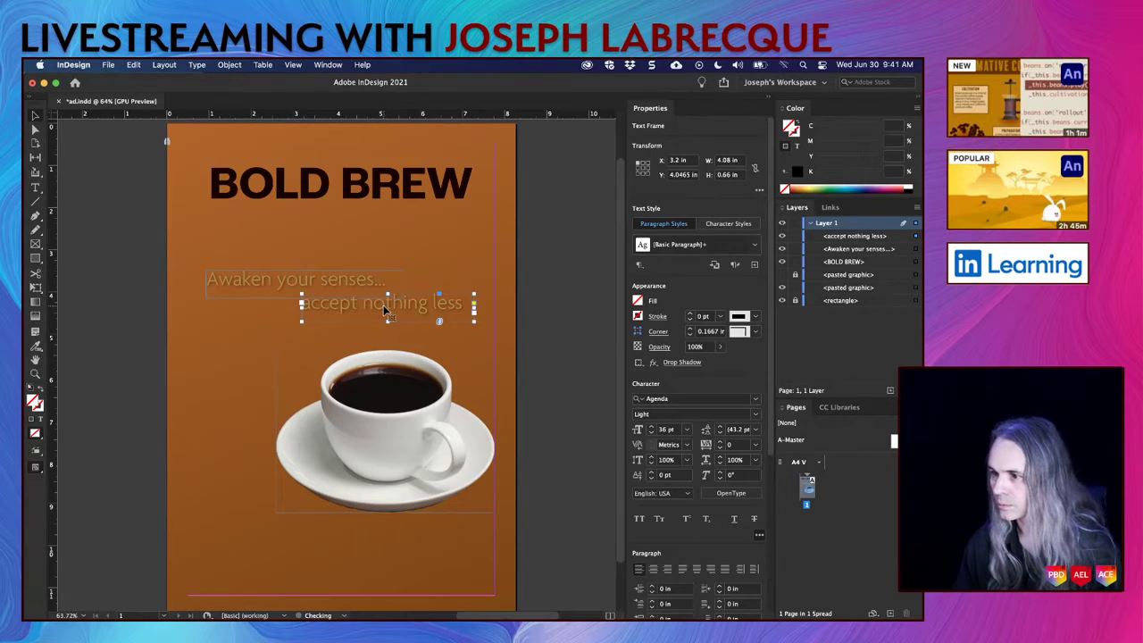
key(Right)
key(Right)
key(Right)
key(Right)
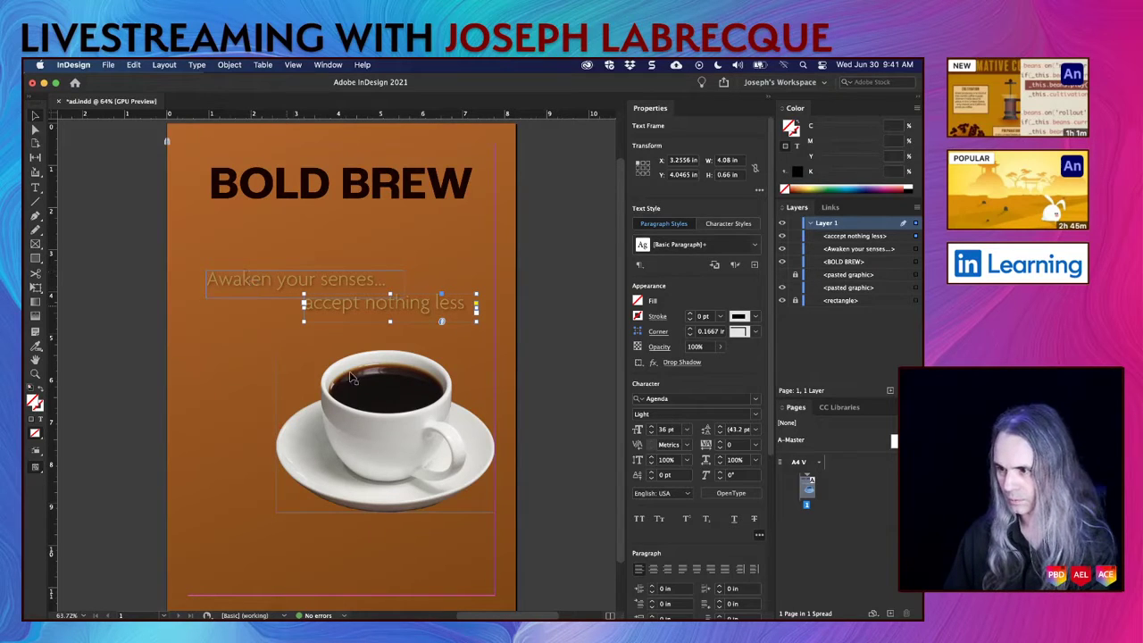
Step: Scale the coffee cup image to a frame about 4.28 × 3.18 in and place it lower left at about X 0.88 in, Y 7.19 in
click(384, 429)
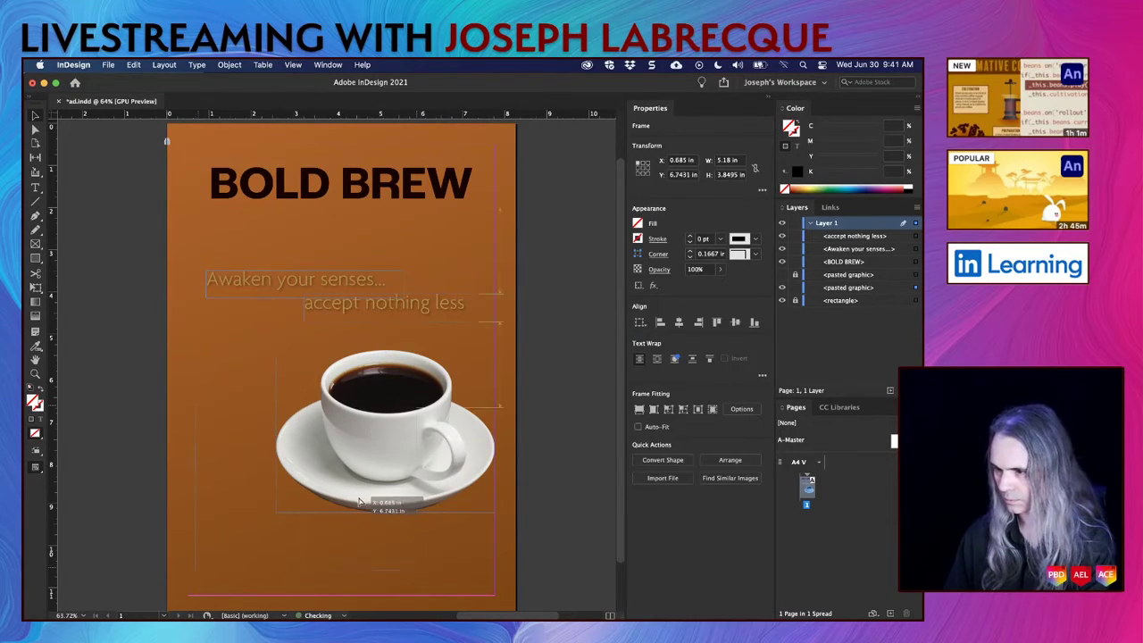
drag(360, 502, 351, 511)
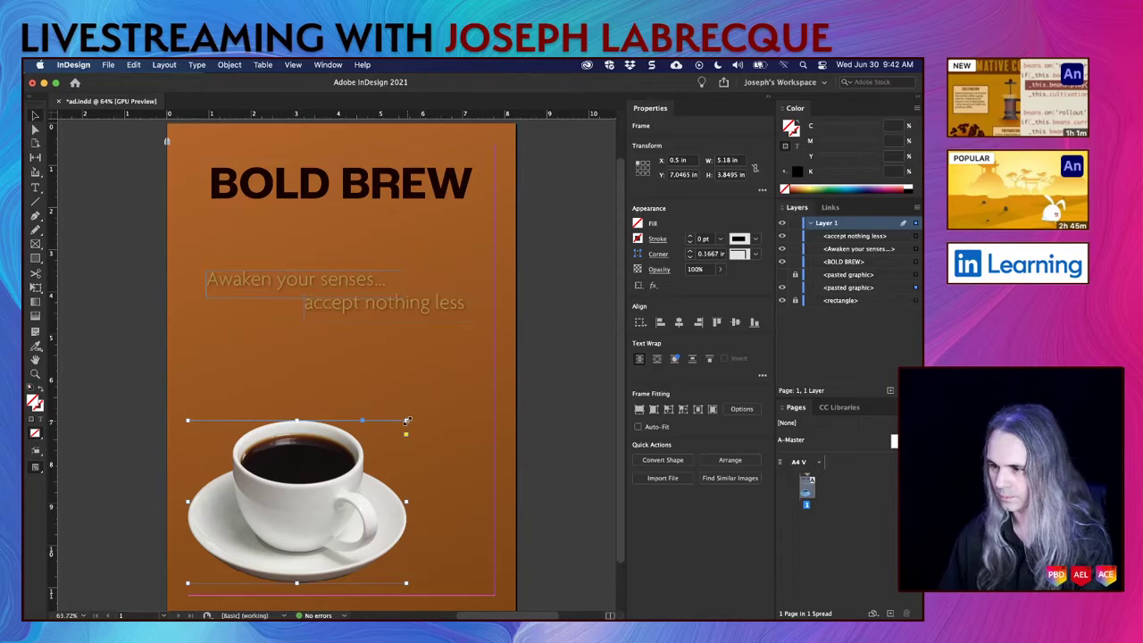
drag(406, 419, 372, 468)
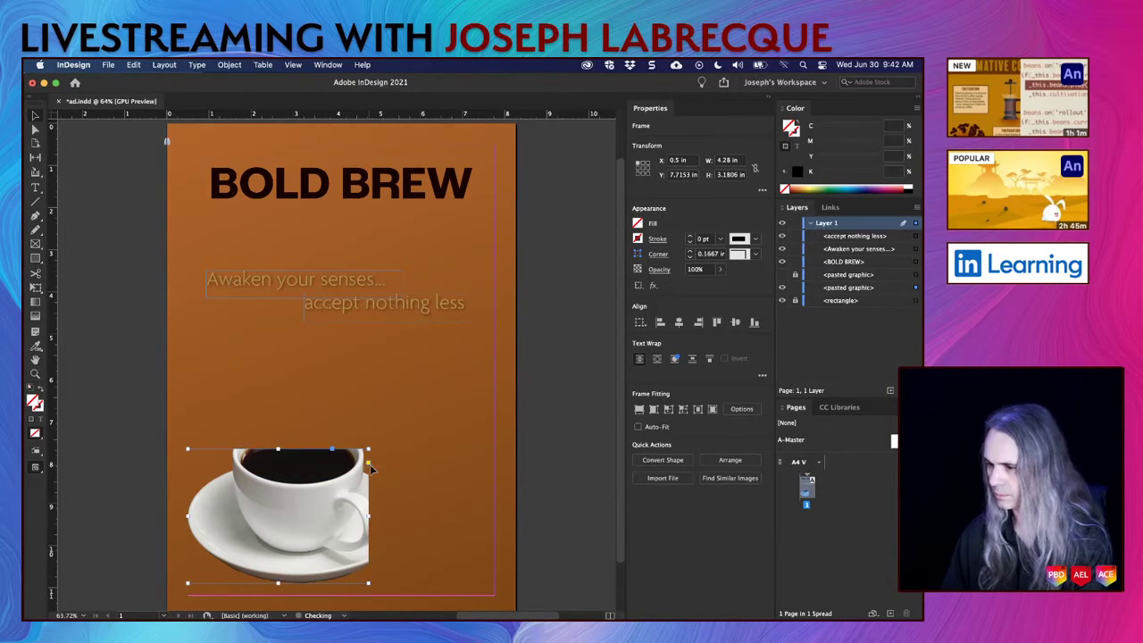
click(653, 409)
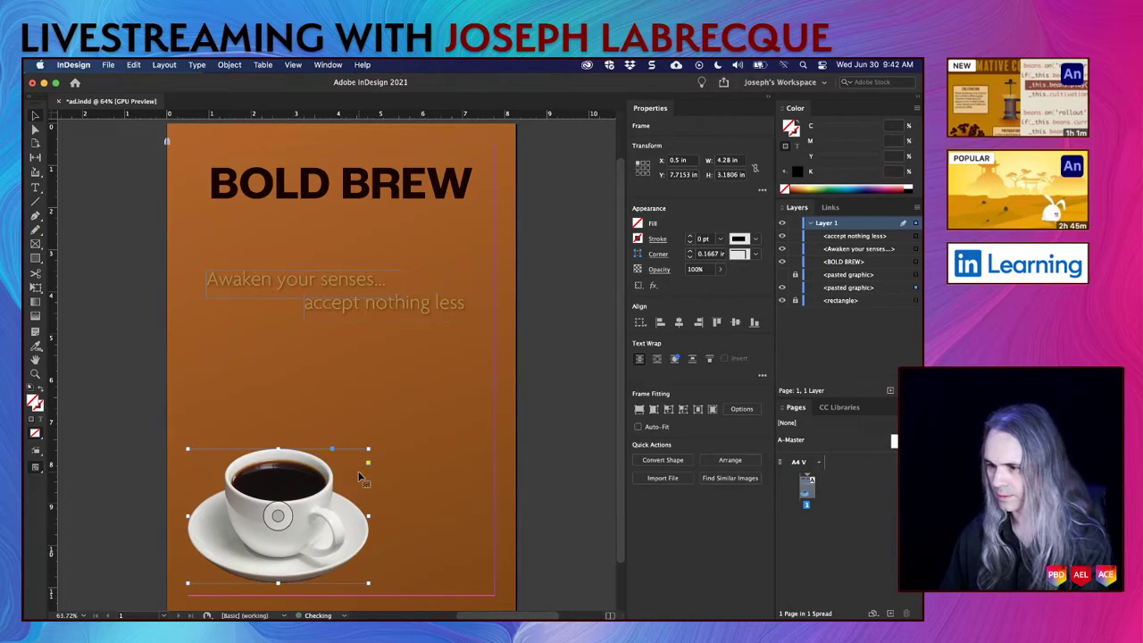
drag(312, 505, 328, 482)
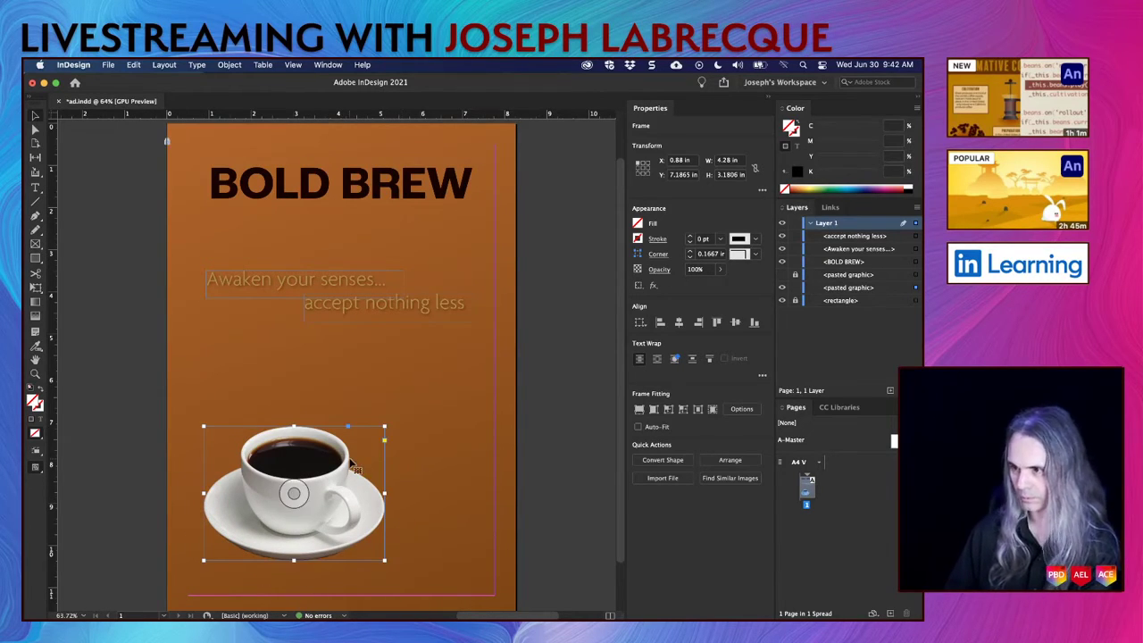
Step: Move both taglines together down and right to just above the cup, at about X 1.83 in, Y 5.29 in
click(402, 302)
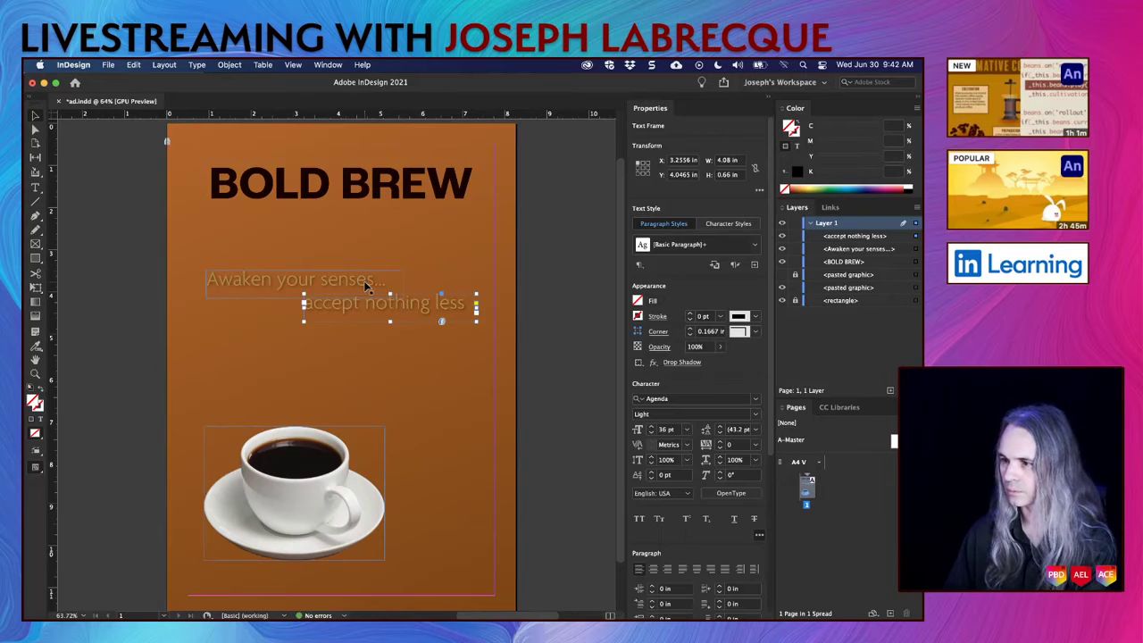
shift+click(364, 281)
key(shift+Down)
key(shift+Down)
key(shift+Down)
key(shift+Down)
key(shift+Down)
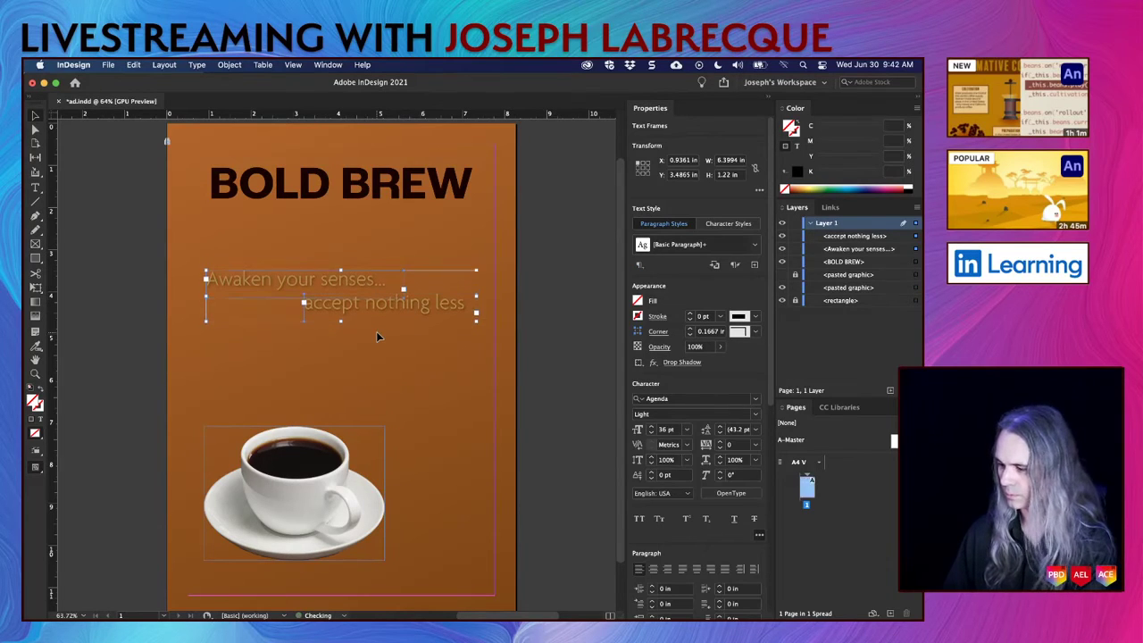
key(shift+Down)
key(shift+Down)
key(shift+Down)
key(shift+Down)
key(shift+Down)
key(shift+Down)
key(shift+Down)
key(shift+Down)
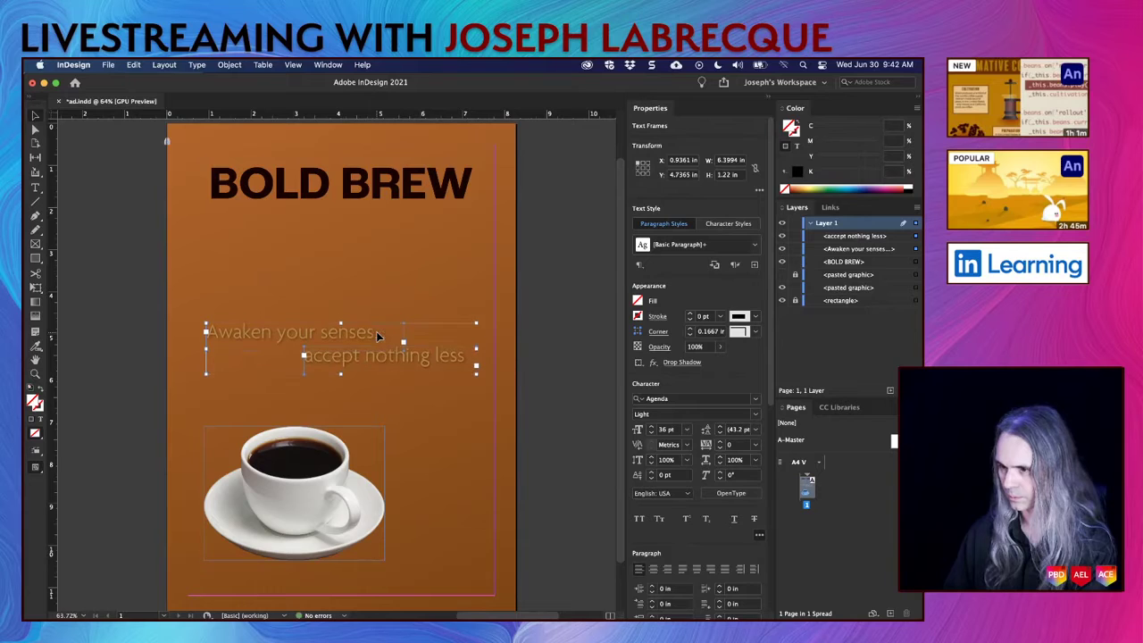
key(shift+Right)
key(shift+Right)
key(shift+Right)
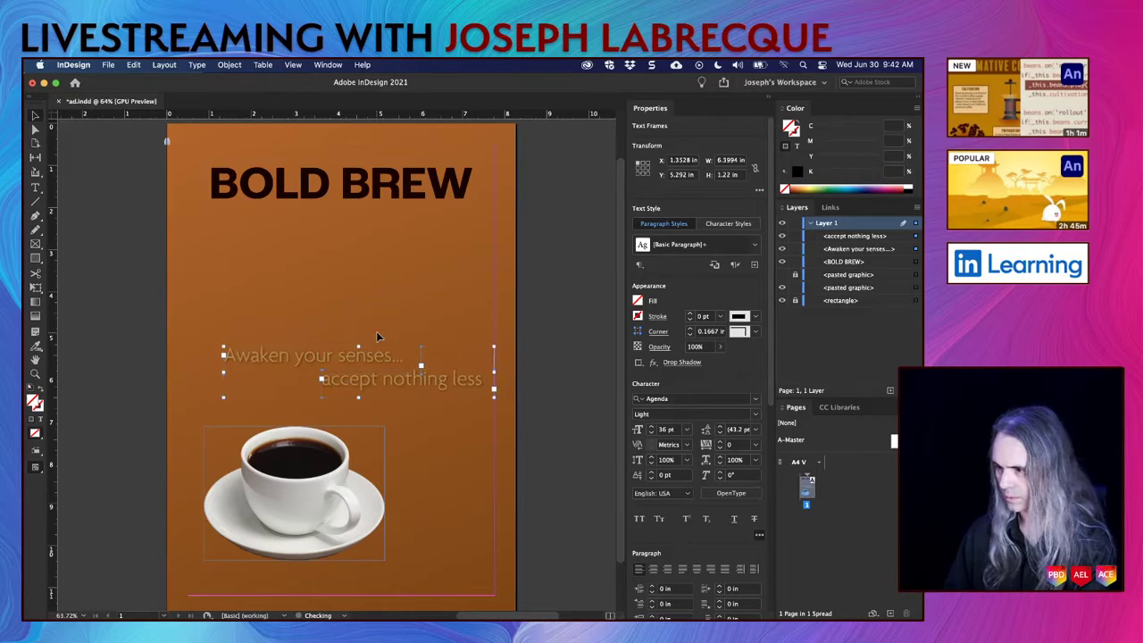
key(shift+Right)
key(shift+Right)
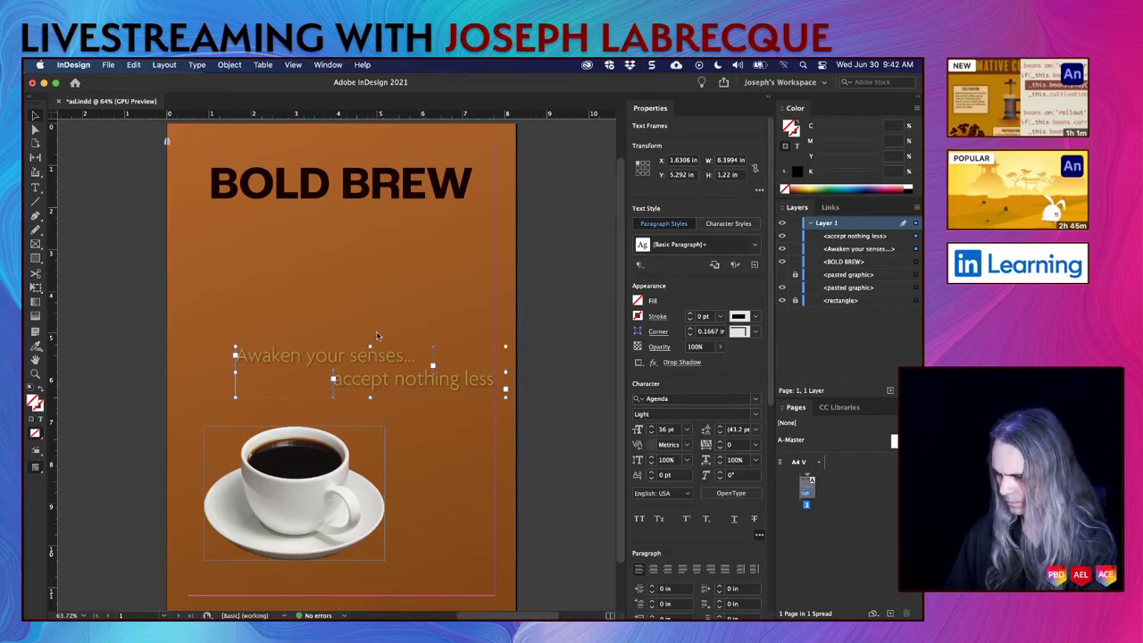
Step: Nudge both taglines up to about Y 5.15 in and extend the BOLD BREW frame's height to about 3.18 in
key(shift+Up)
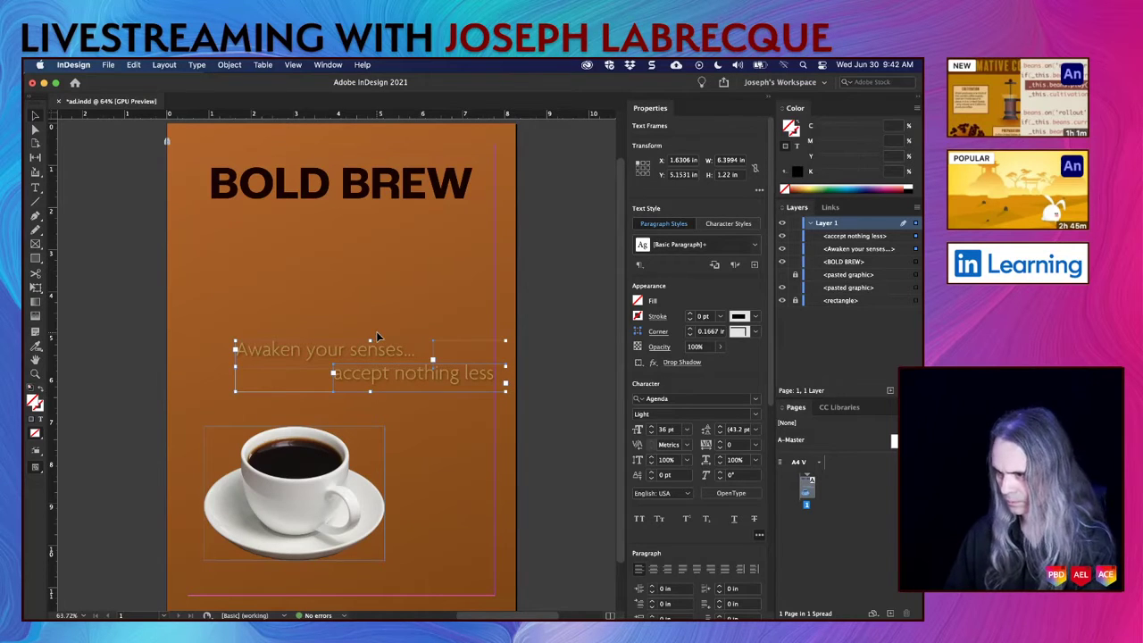
click(374, 192)
double_click(371, 186)
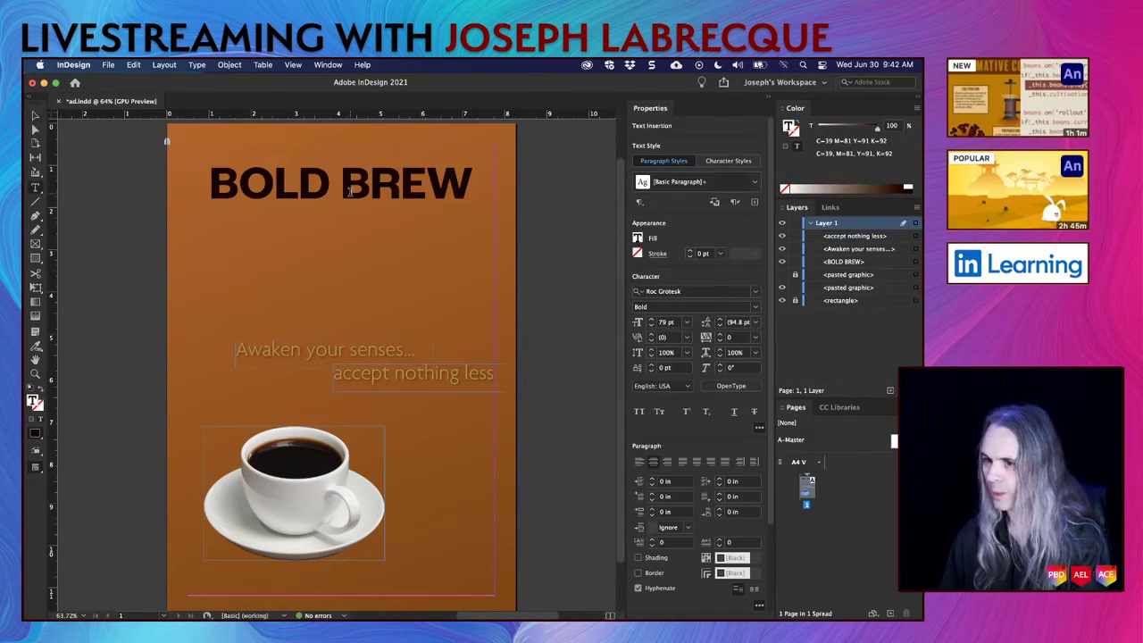
click(35, 115)
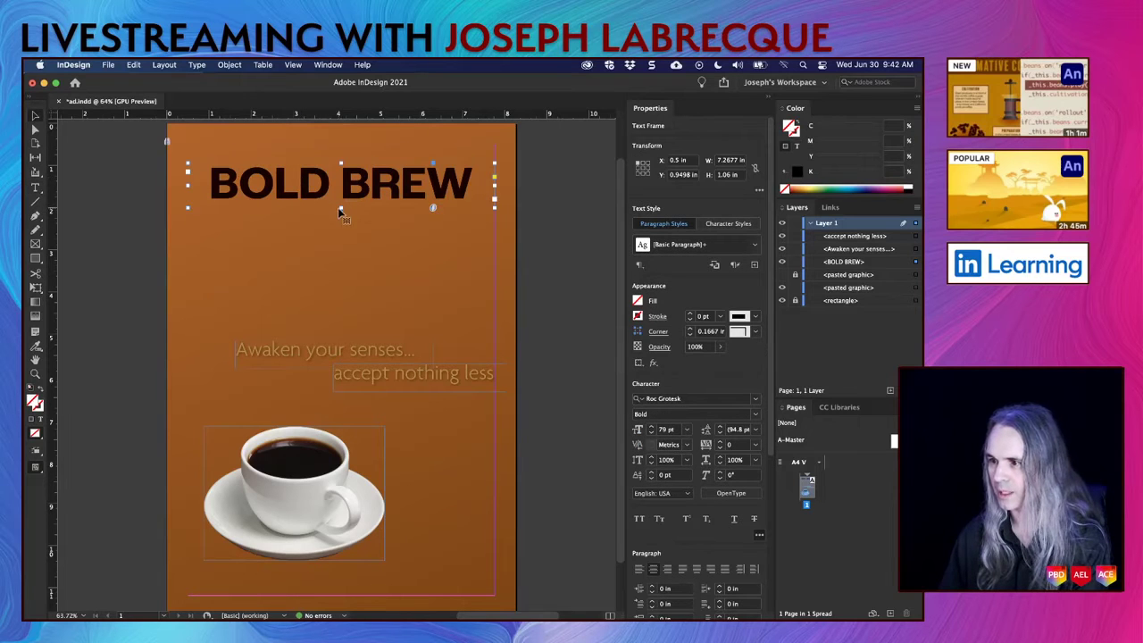
drag(340, 206, 339, 295)
Step: Break the BOLD BREW title onto two lines, replacing the space between the words with a line break
double_click(348, 183)
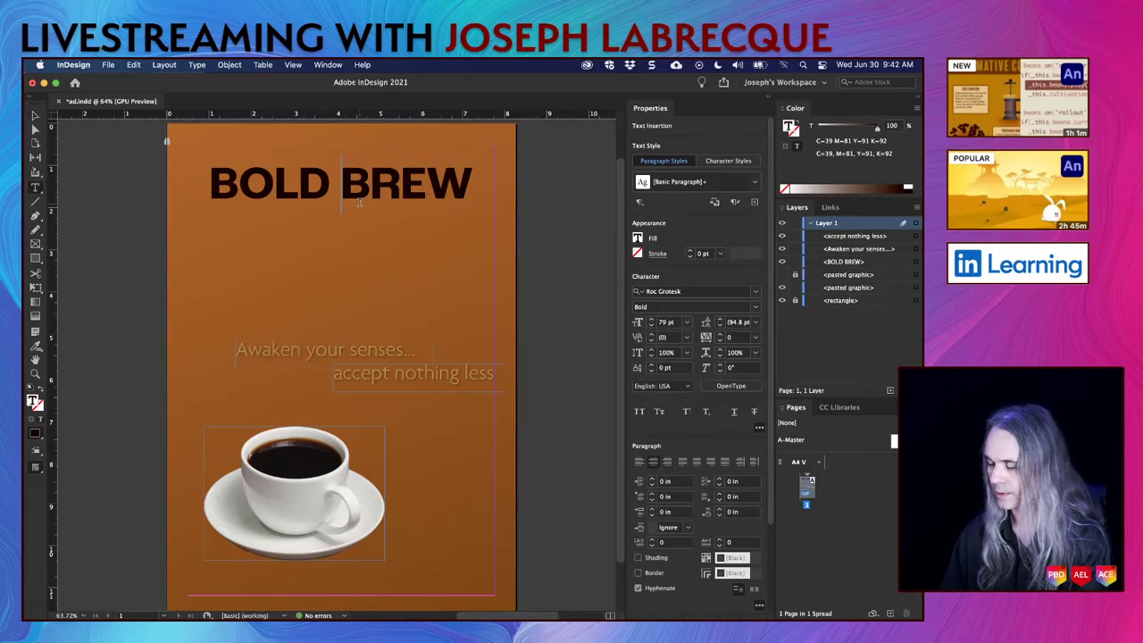
key(BackSpace)
key(Return)
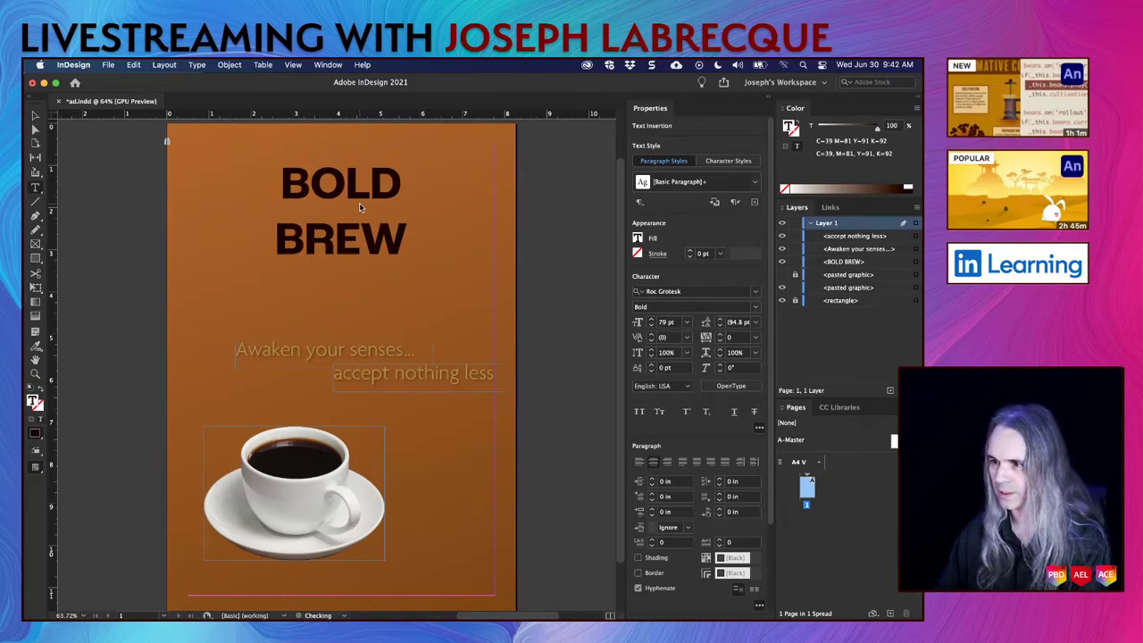
Step: Enlarge the whole title to 125 pt and extend its frame to about 3.84 in high to fit both lines
key(super+a)
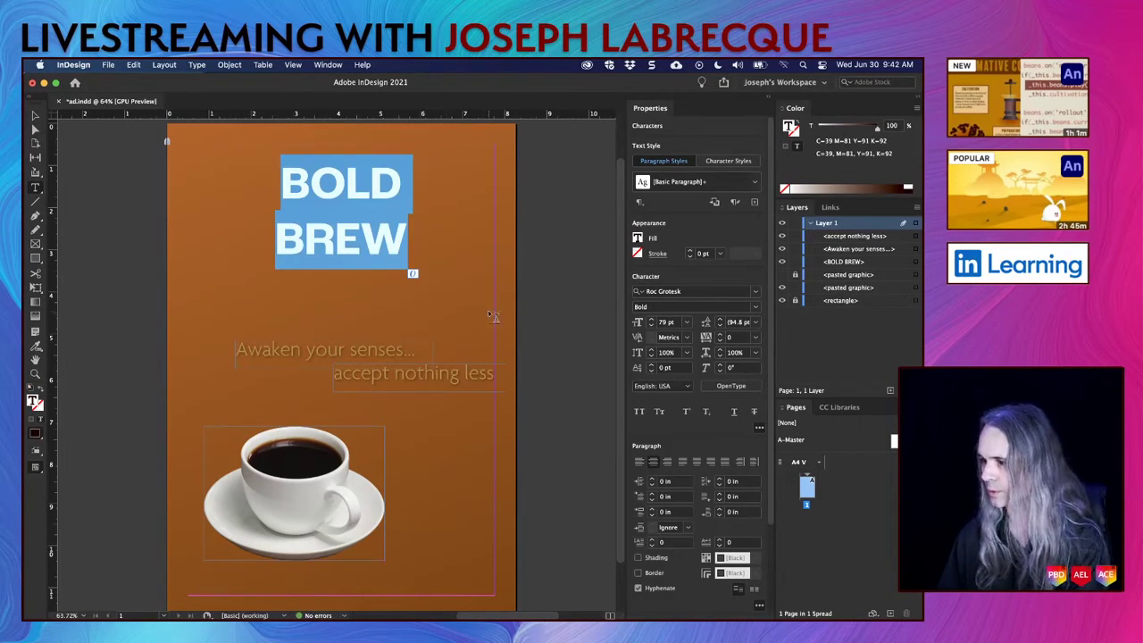
click(651, 319)
click(651, 319)
click(651, 318)
click(650, 319)
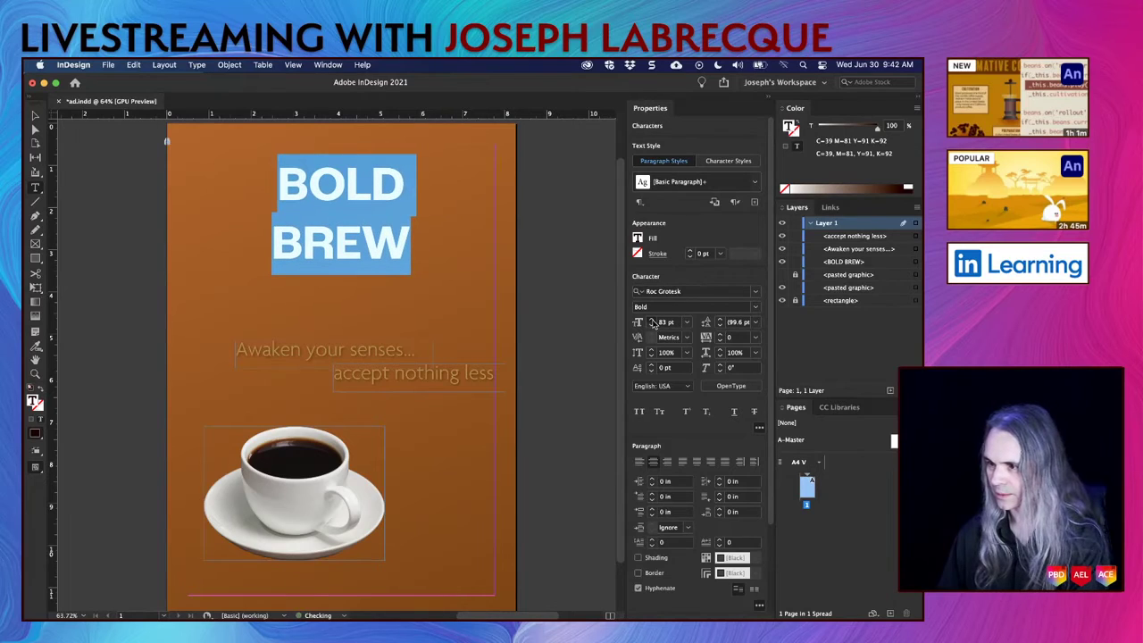
click(651, 318)
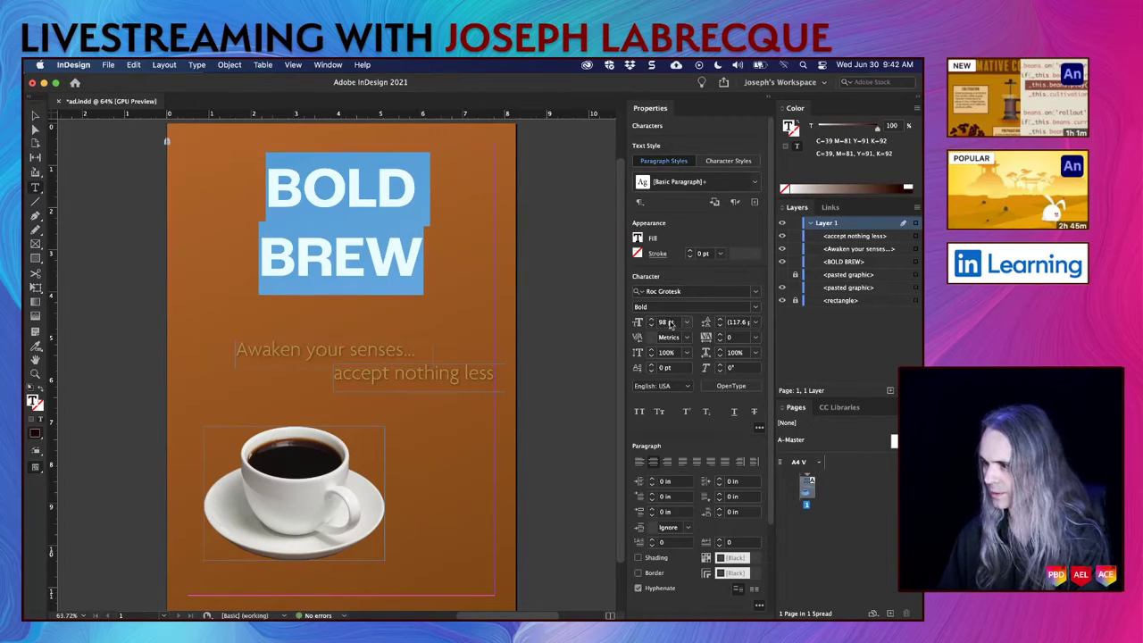
click(652, 318)
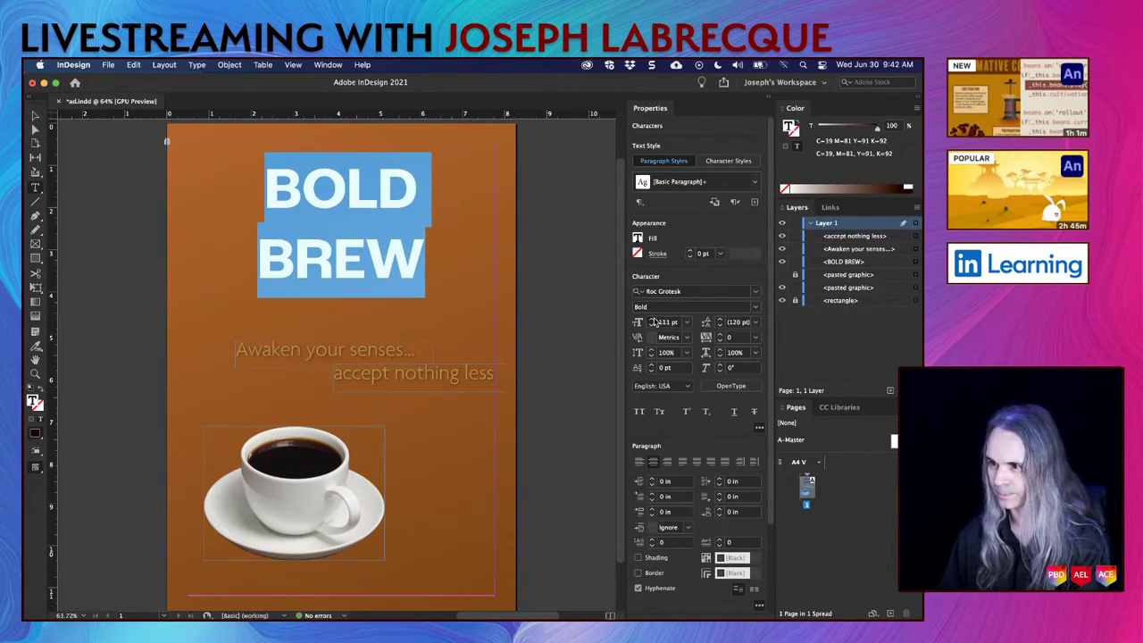
click(652, 319)
click(653, 320)
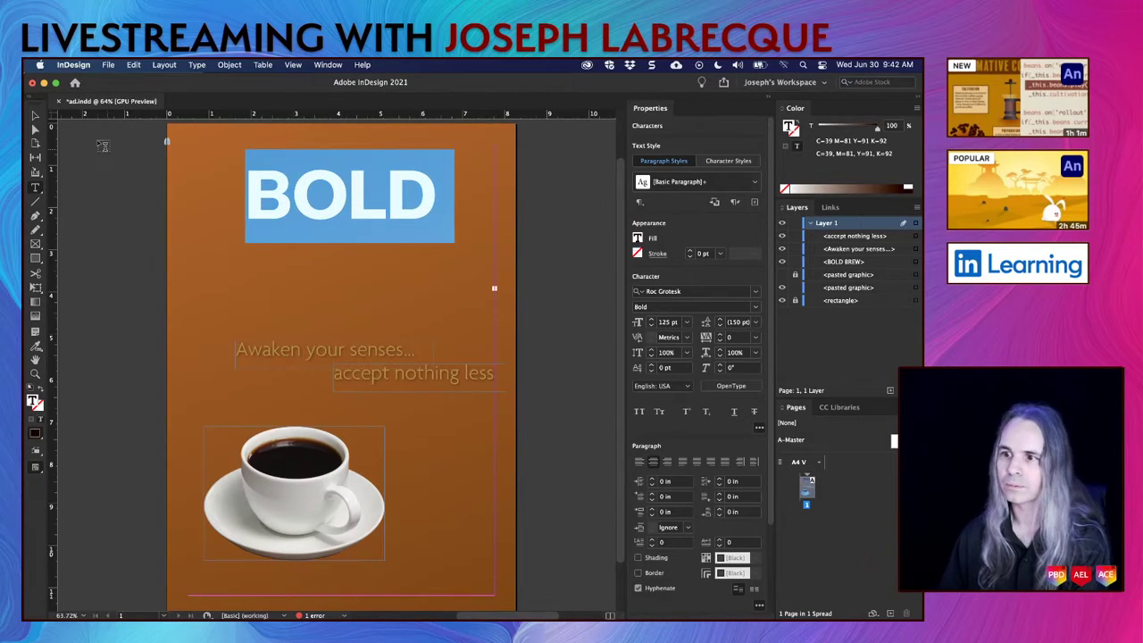
click(36, 115)
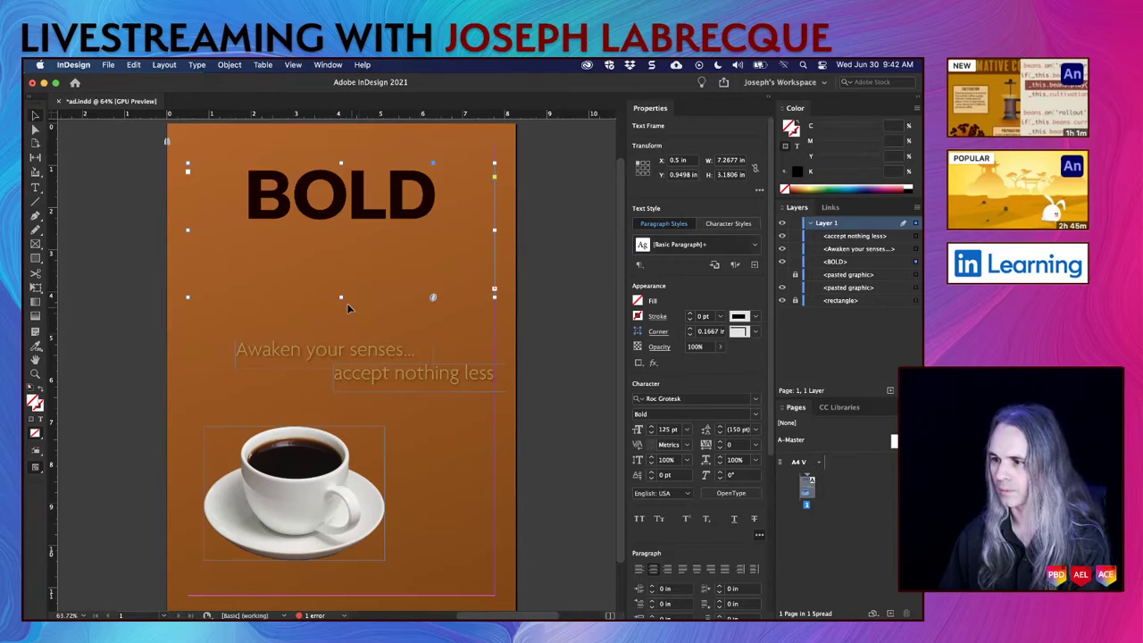
drag(341, 296, 340, 324)
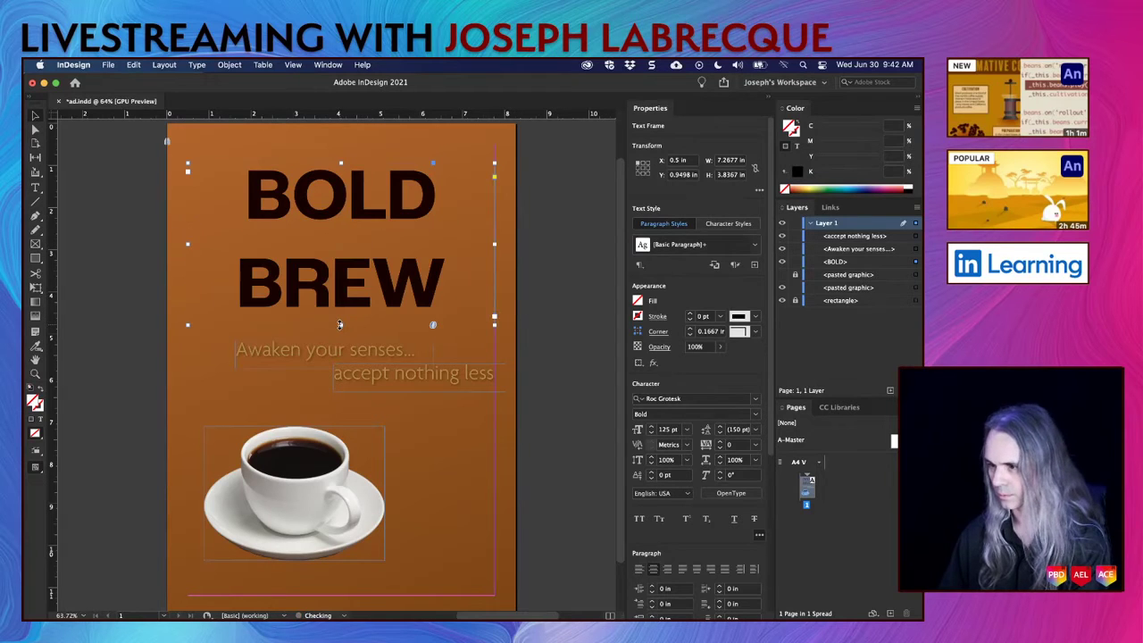
Step: Tighten the leading of the two-line title to 102 pt
double_click(350, 294)
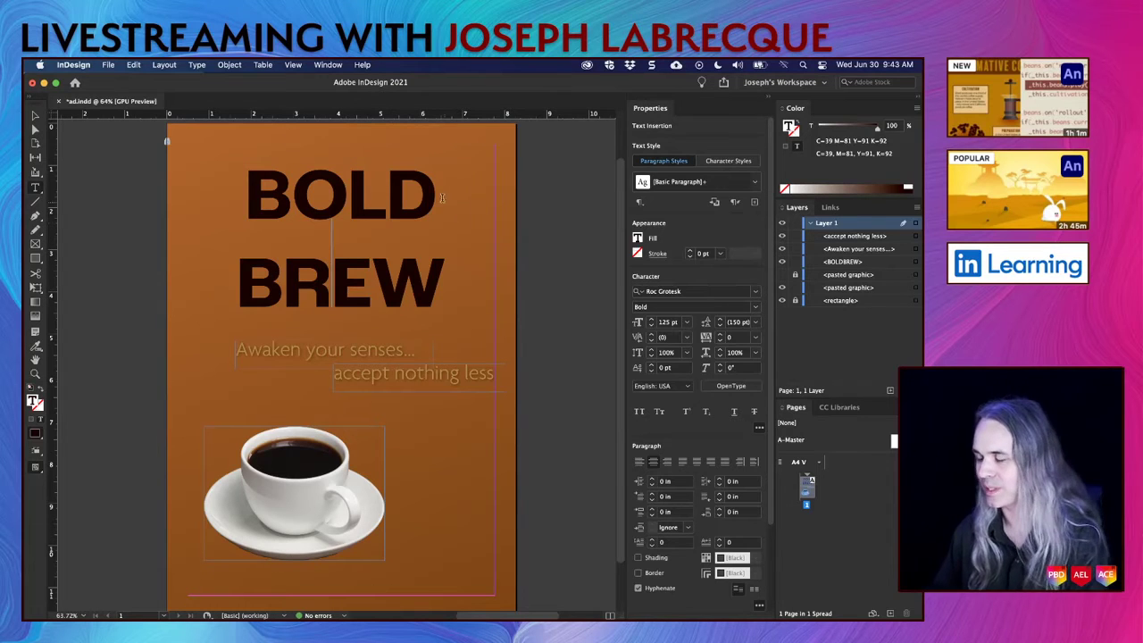
drag(442, 198, 230, 192)
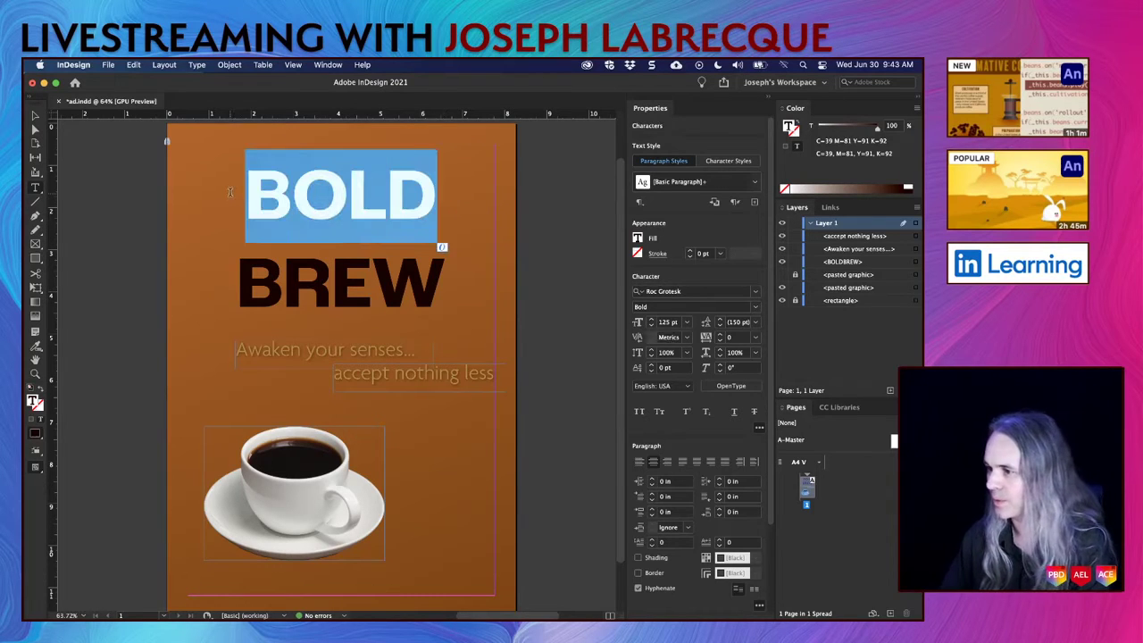
click(462, 277)
key(super+a)
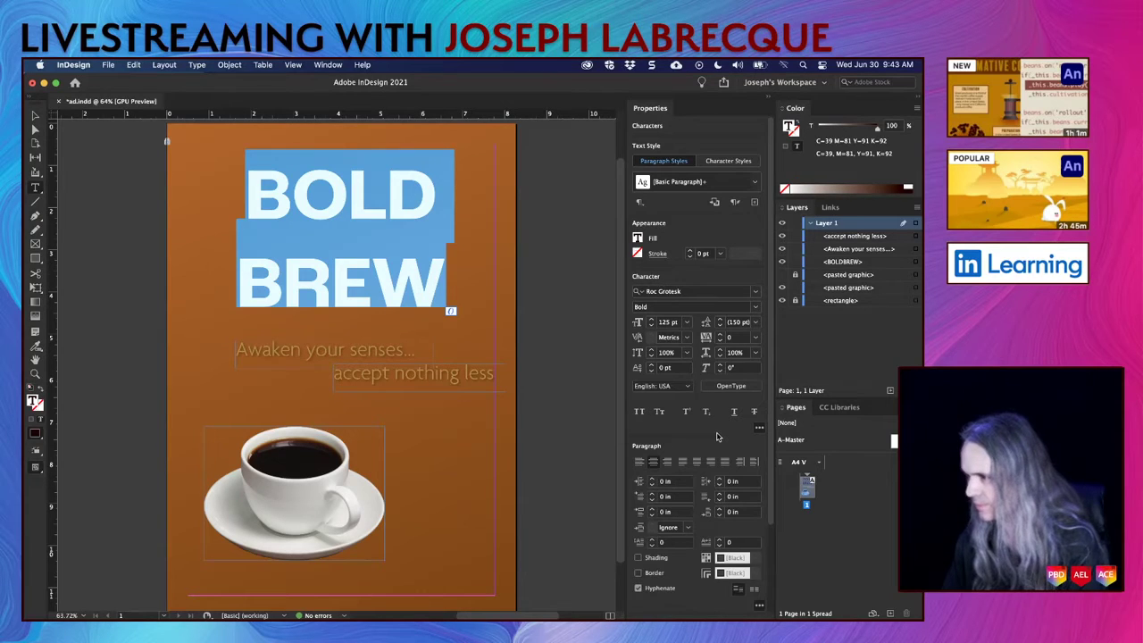
click(720, 325)
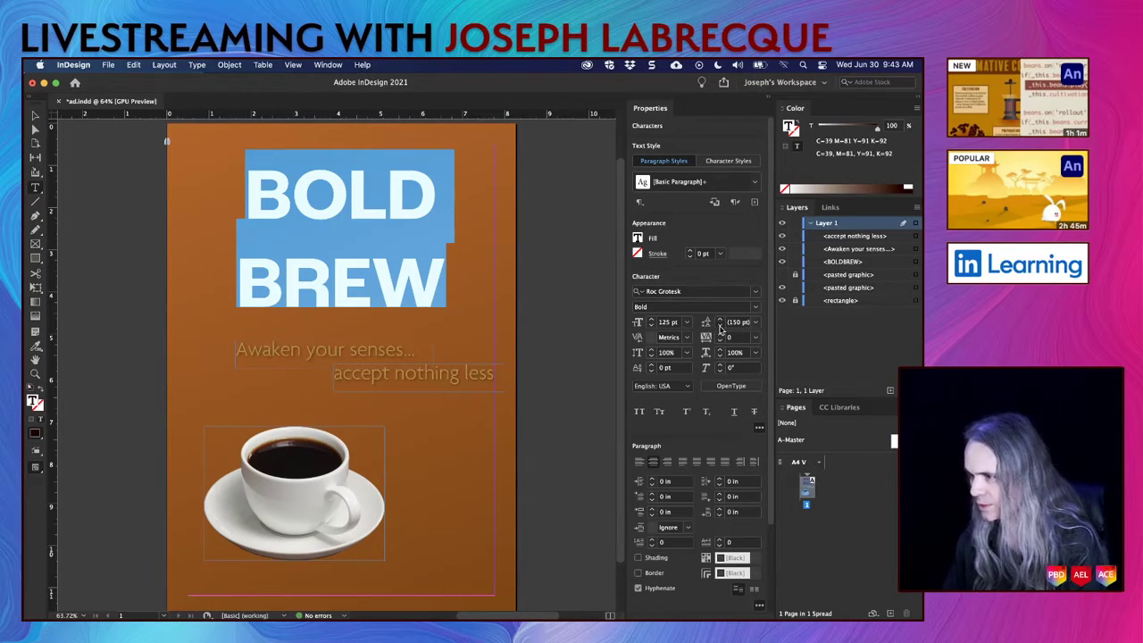
click(719, 326)
click(719, 326)
click(720, 326)
click(719, 327)
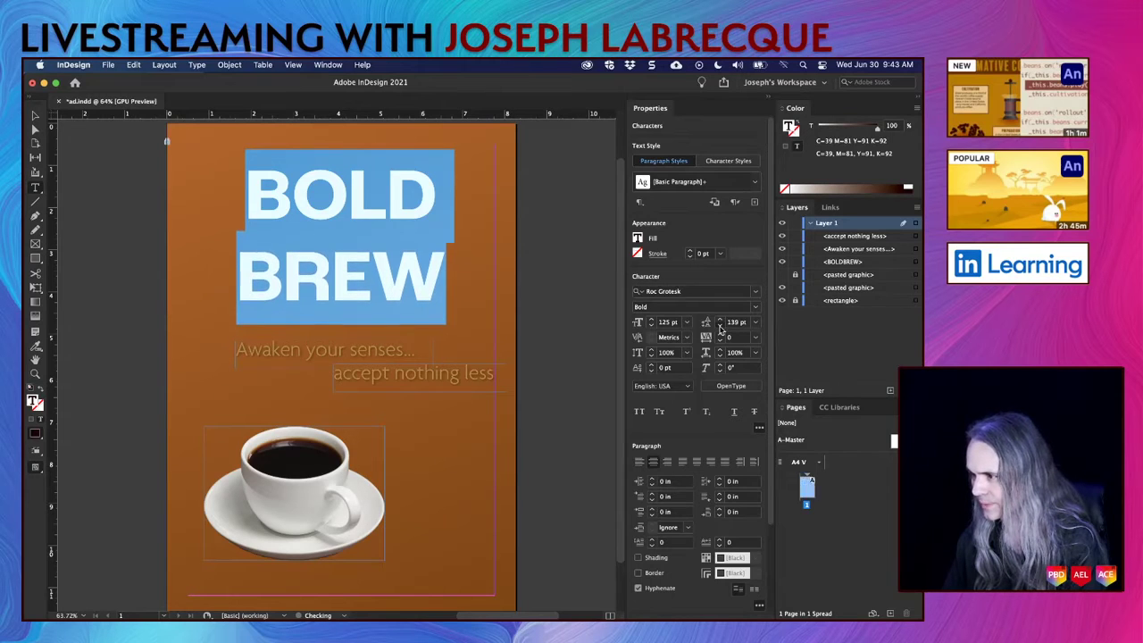
click(720, 327)
click(719, 327)
click(720, 326)
click(719, 327)
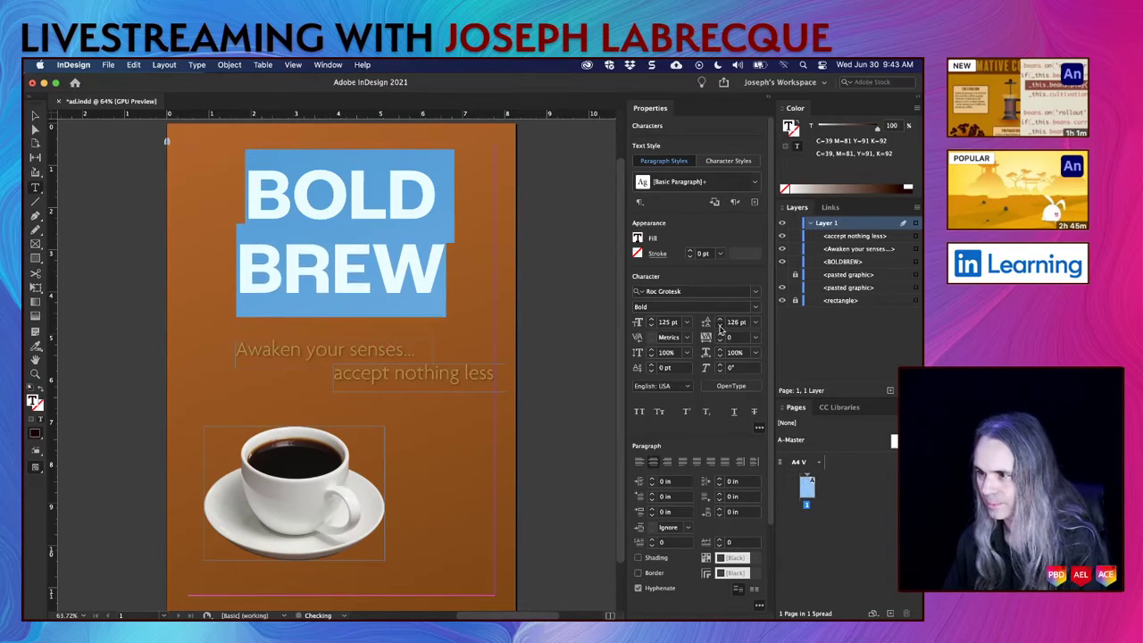
click(719, 327)
click(719, 326)
click(719, 326)
click(720, 327)
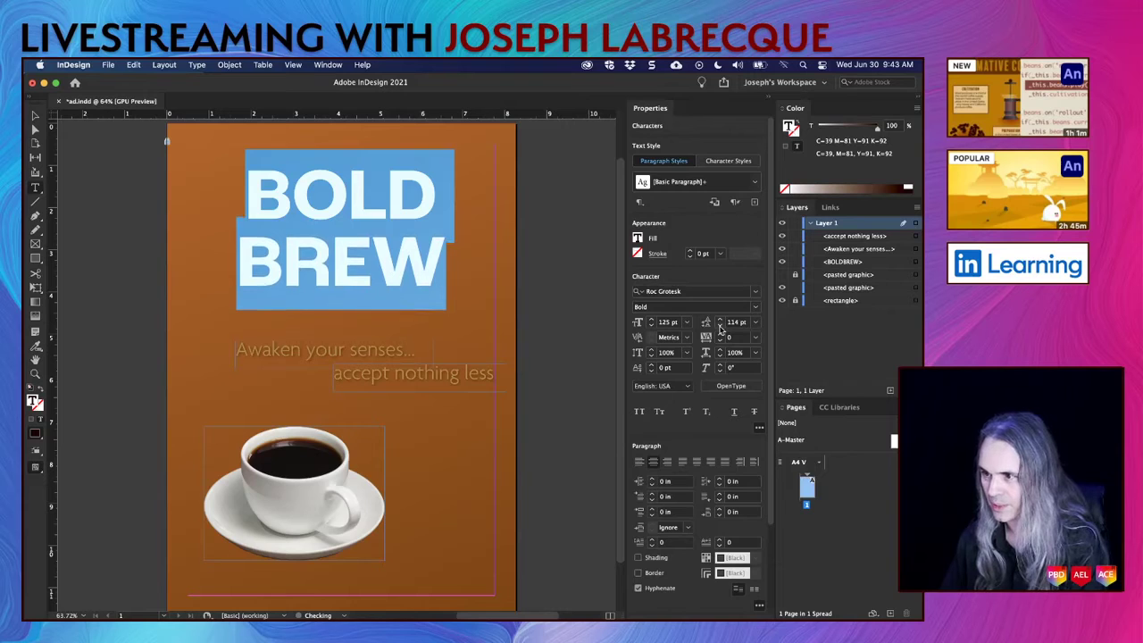
click(720, 326)
click(719, 327)
click(719, 327)
click(720, 326)
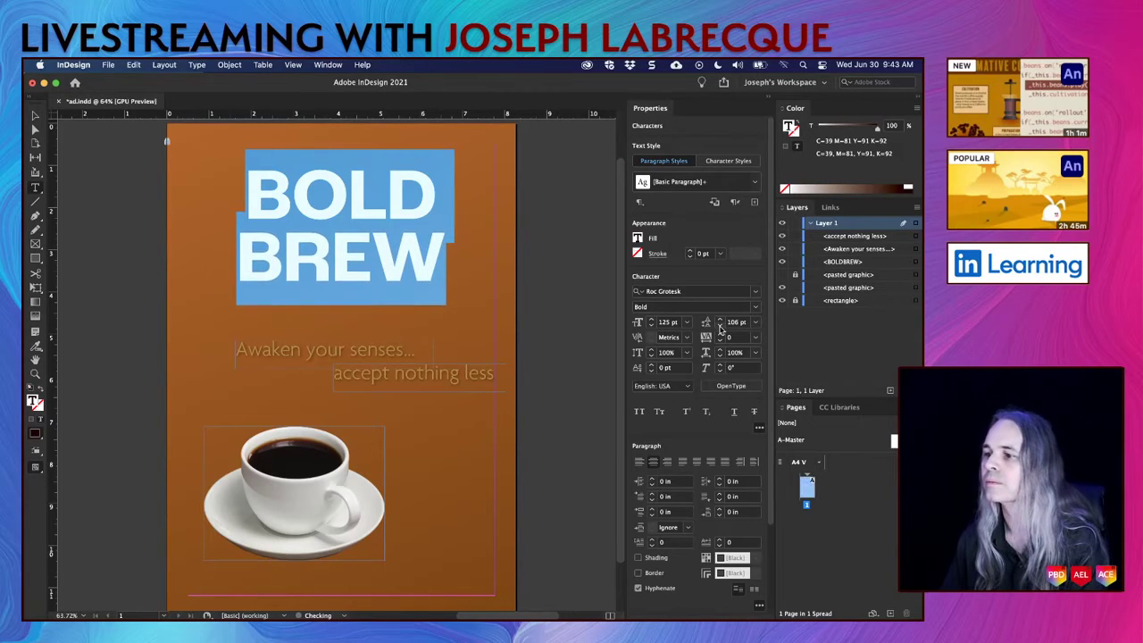
click(720, 327)
click(720, 327)
click(719, 326)
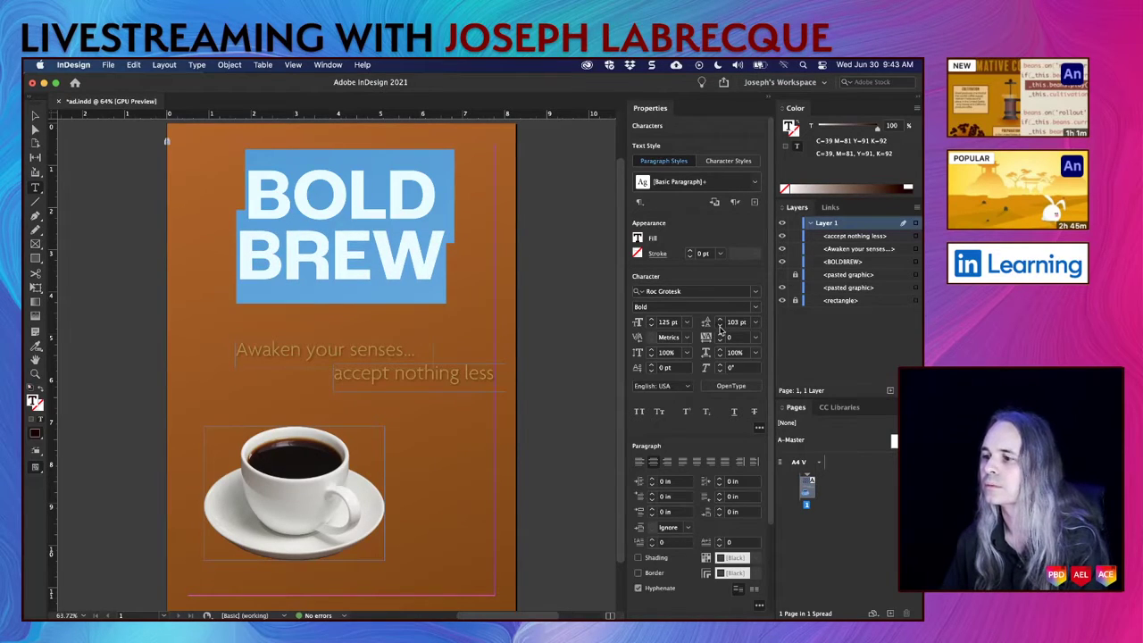
click(720, 327)
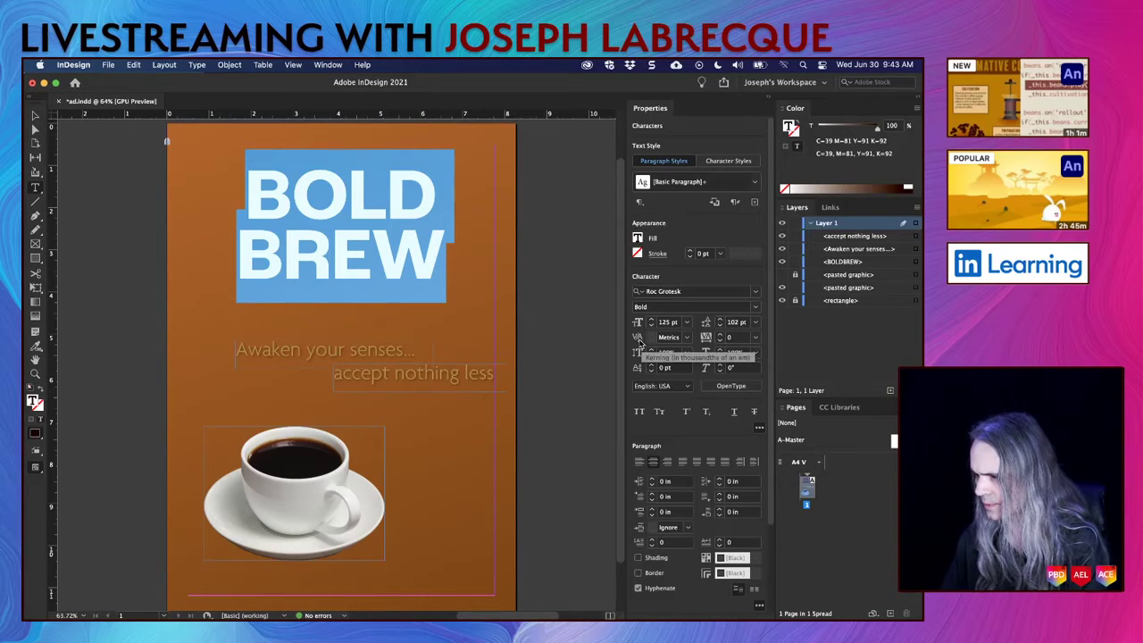
Step: Try Optical kerning on the whole title, then set its kerning to 0
click(427, 214)
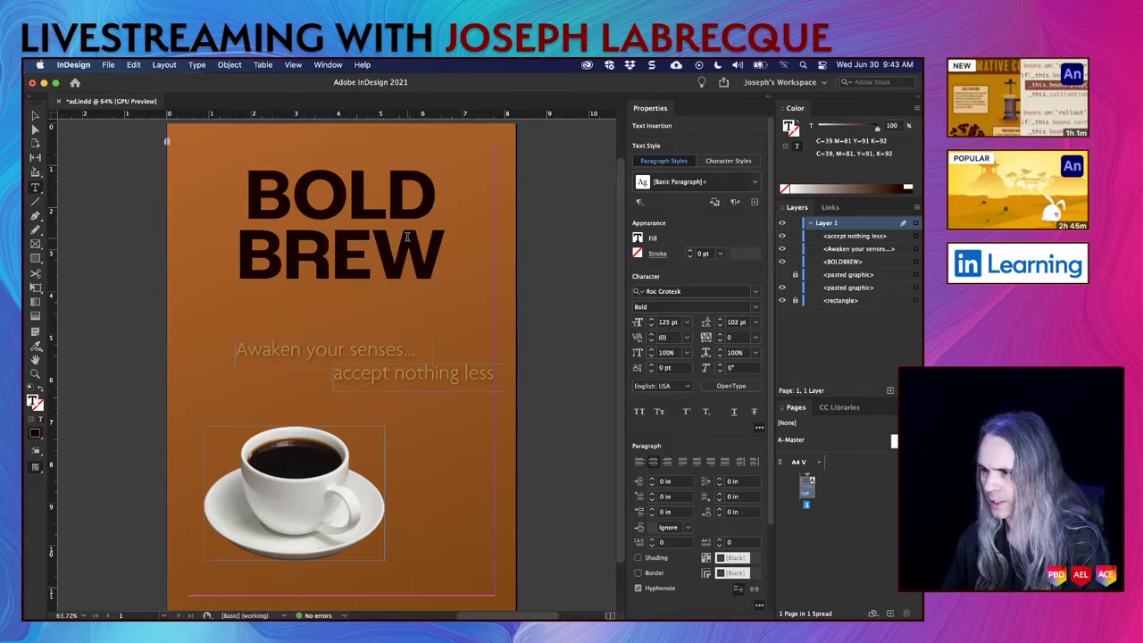
drag(434, 212, 248, 203)
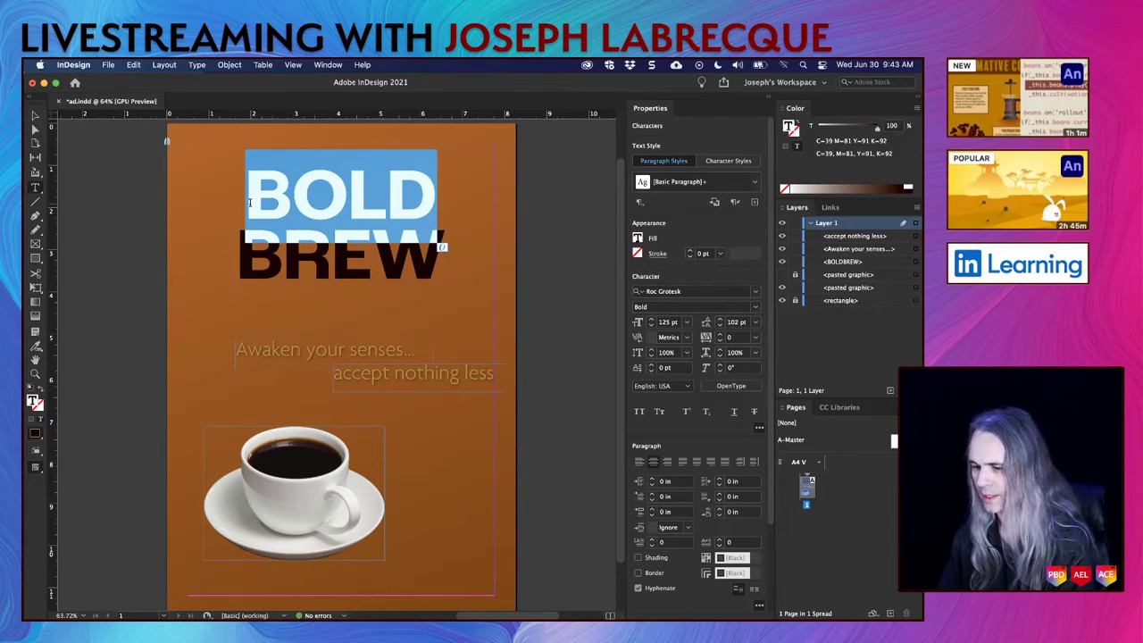
key(super+a)
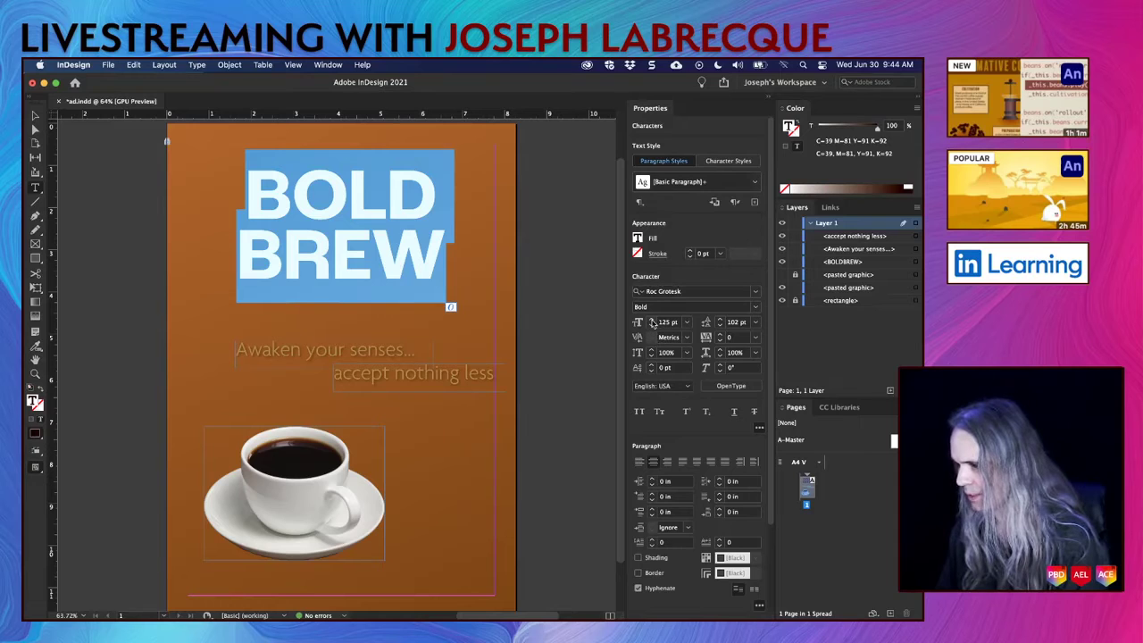
click(687, 337)
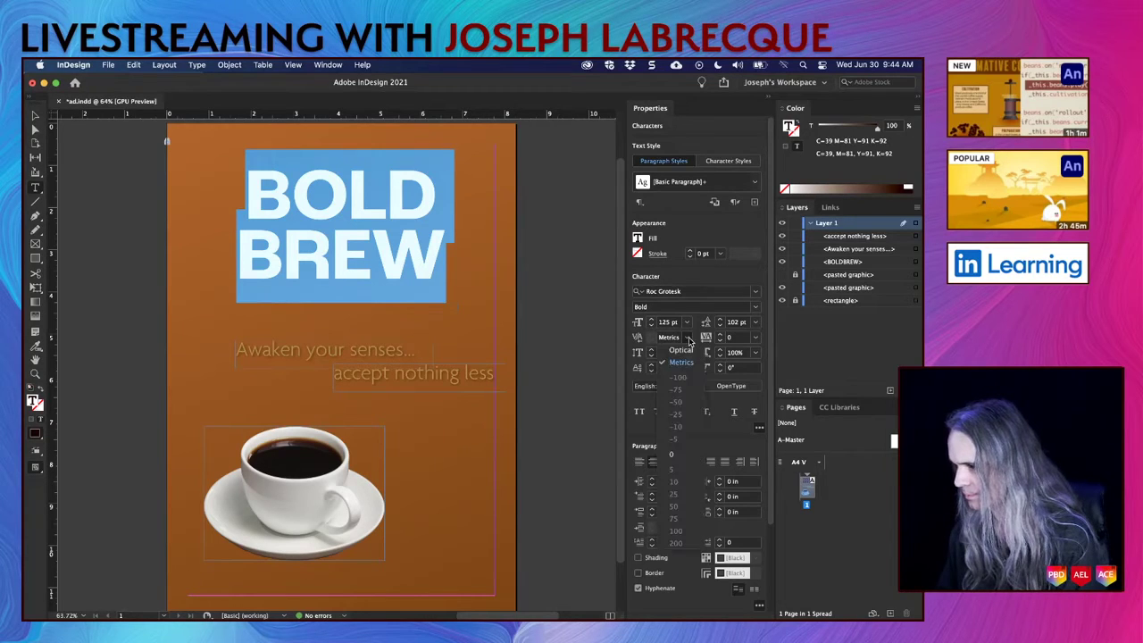
click(687, 351)
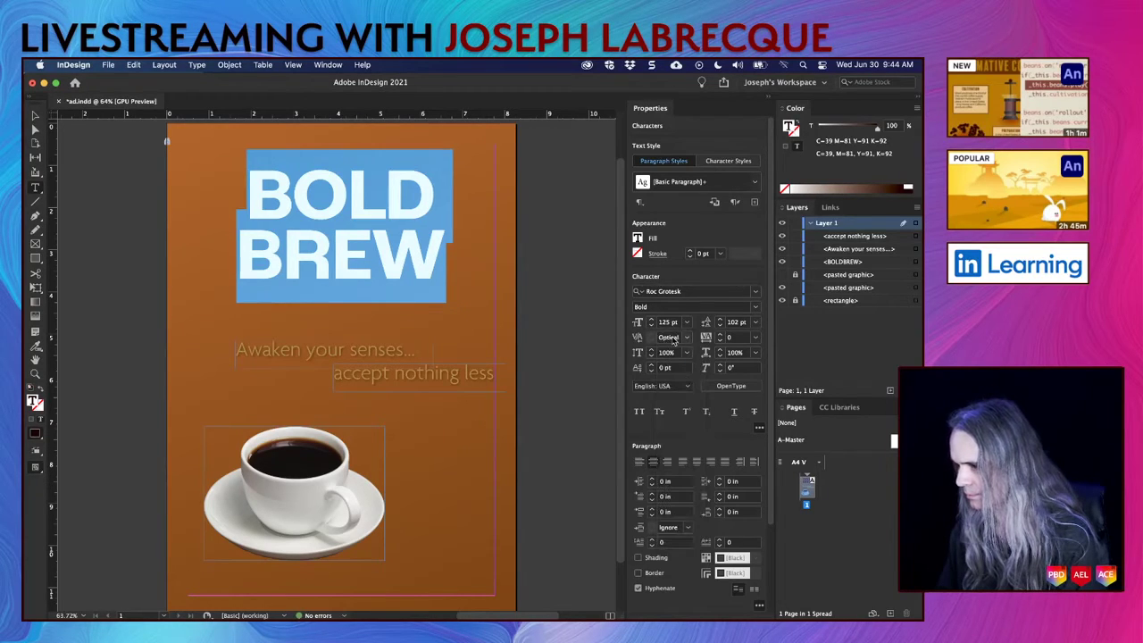
click(686, 338)
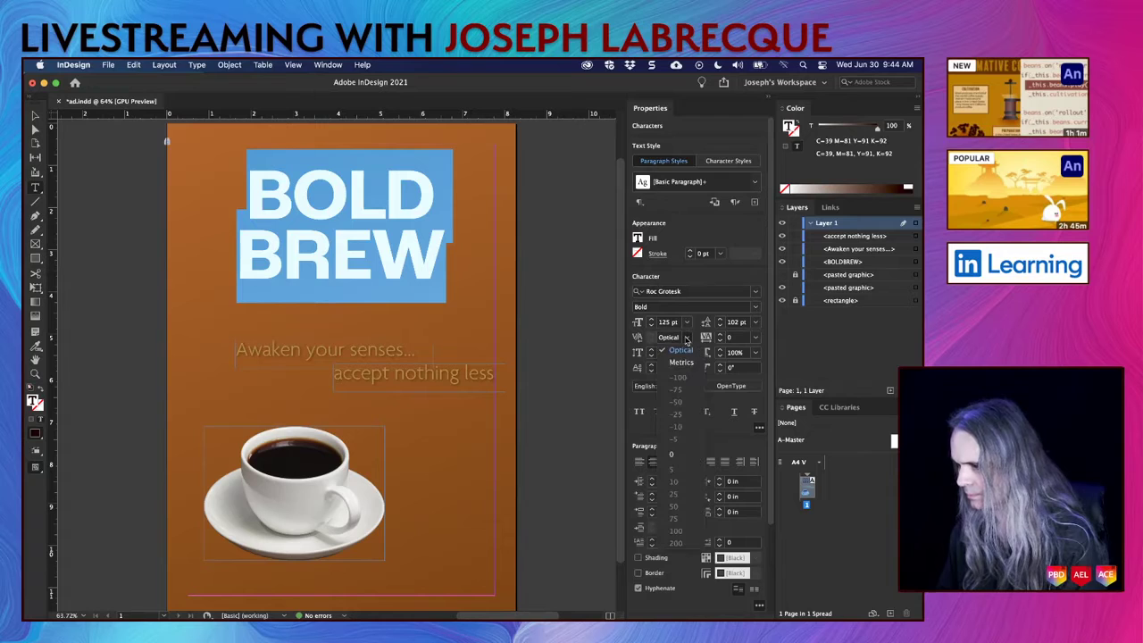
click(678, 453)
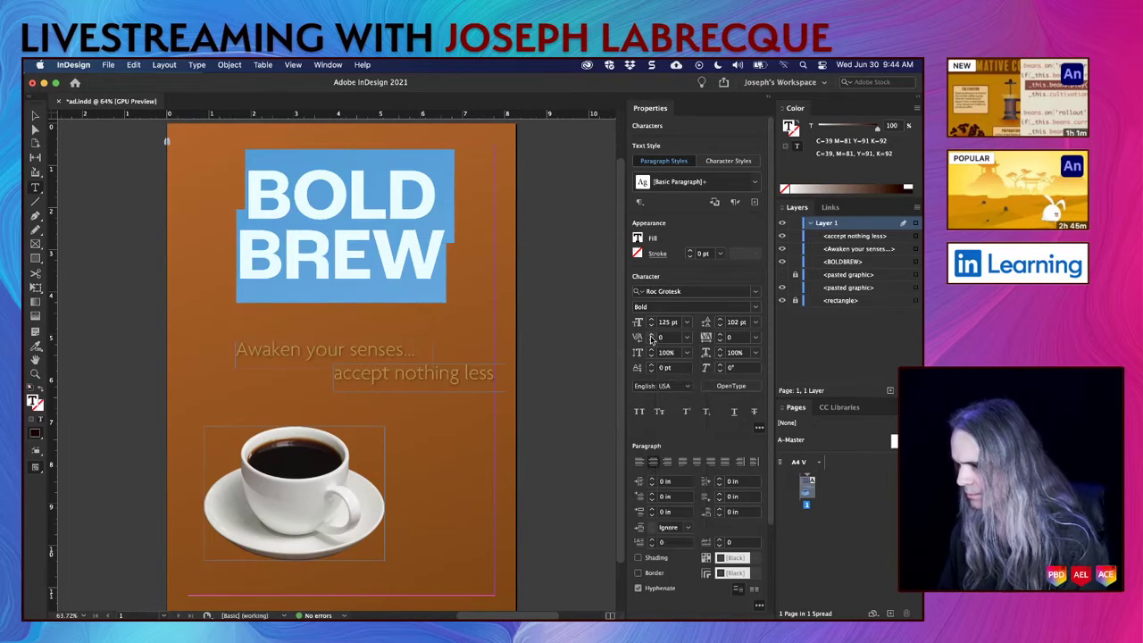
Step: Increase the tracking of both title words to 100
click(720, 334)
click(719, 334)
click(720, 334)
click(719, 334)
click(720, 335)
click(719, 336)
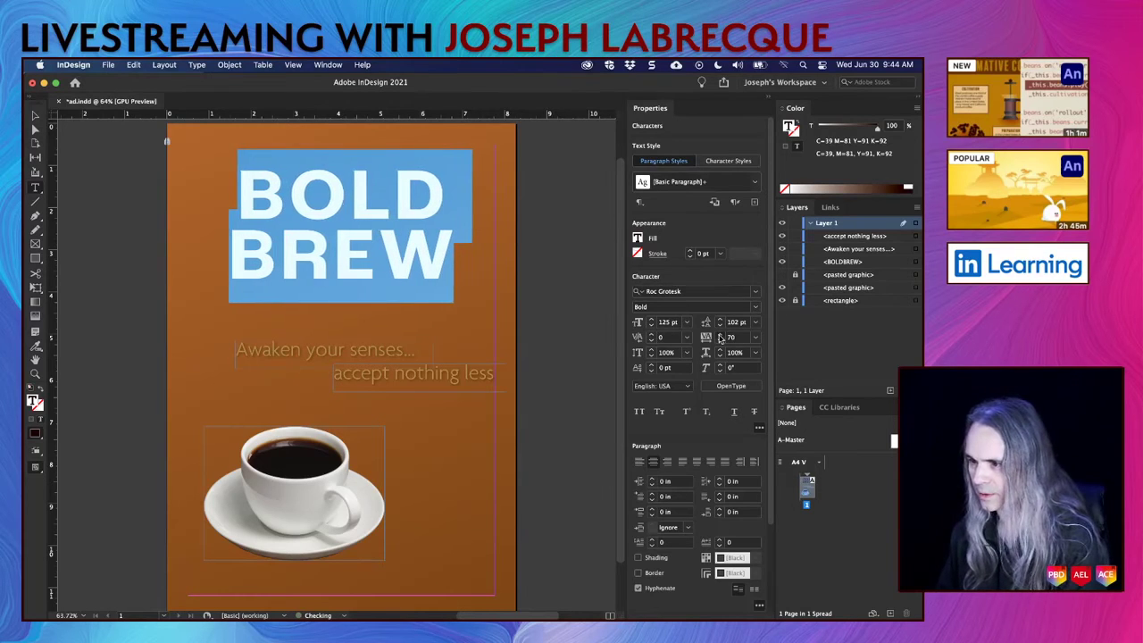
click(720, 336)
click(720, 336)
click(720, 336)
click(719, 336)
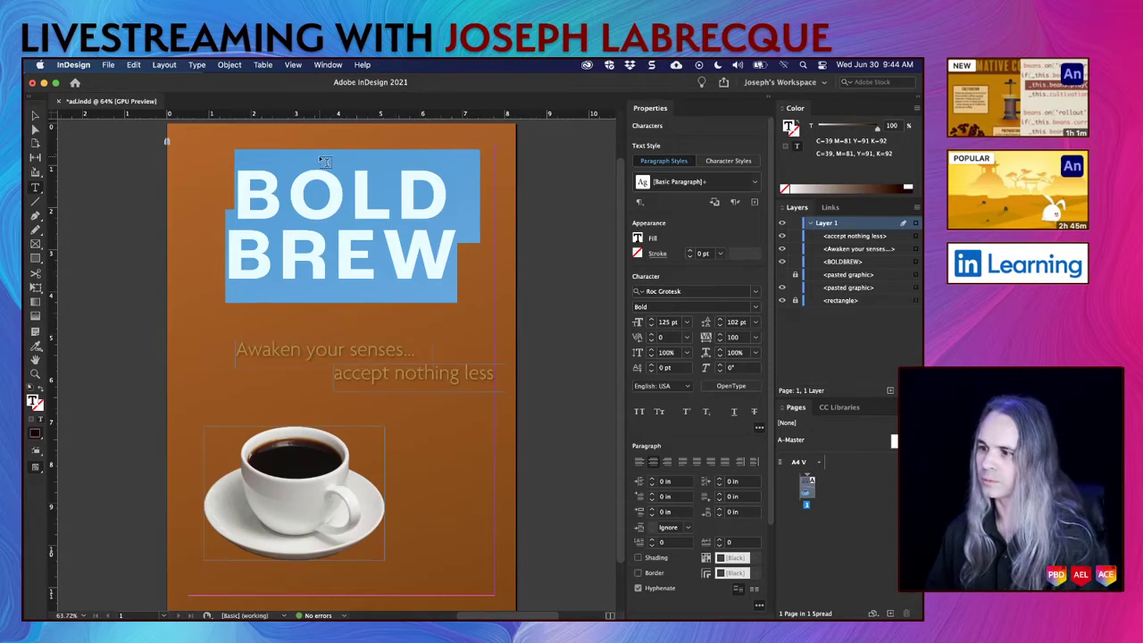
Step: Widen only the word BOLD to match the width of BREW by setting its tracking to 170
click(363, 198)
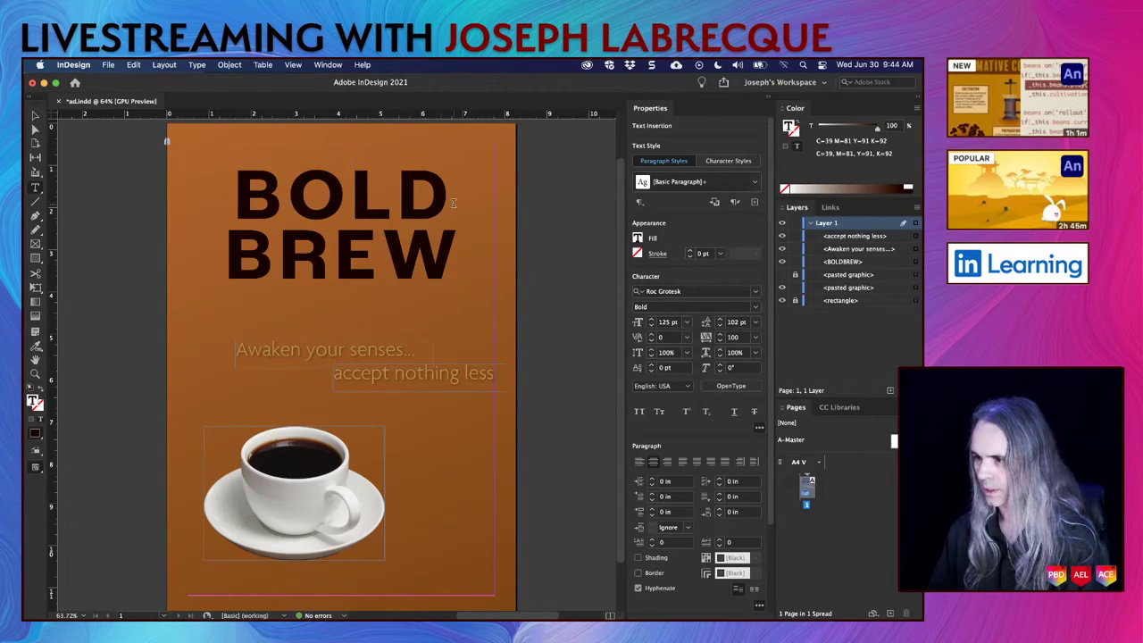
drag(452, 202, 234, 211)
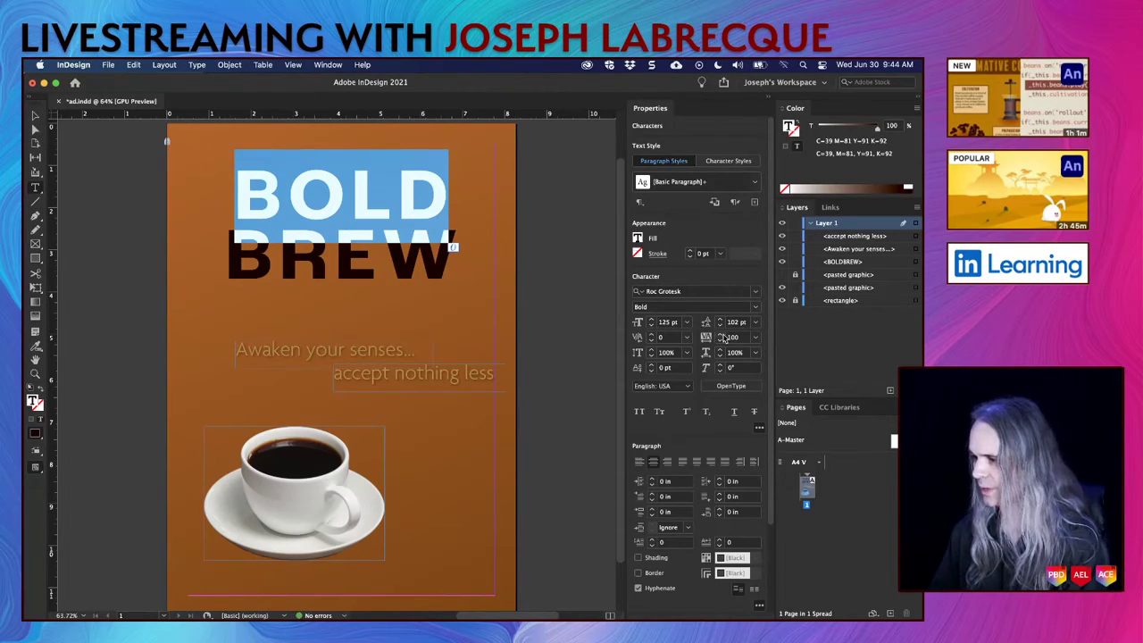
click(720, 334)
click(720, 334)
click(720, 334)
click(720, 334)
click(720, 333)
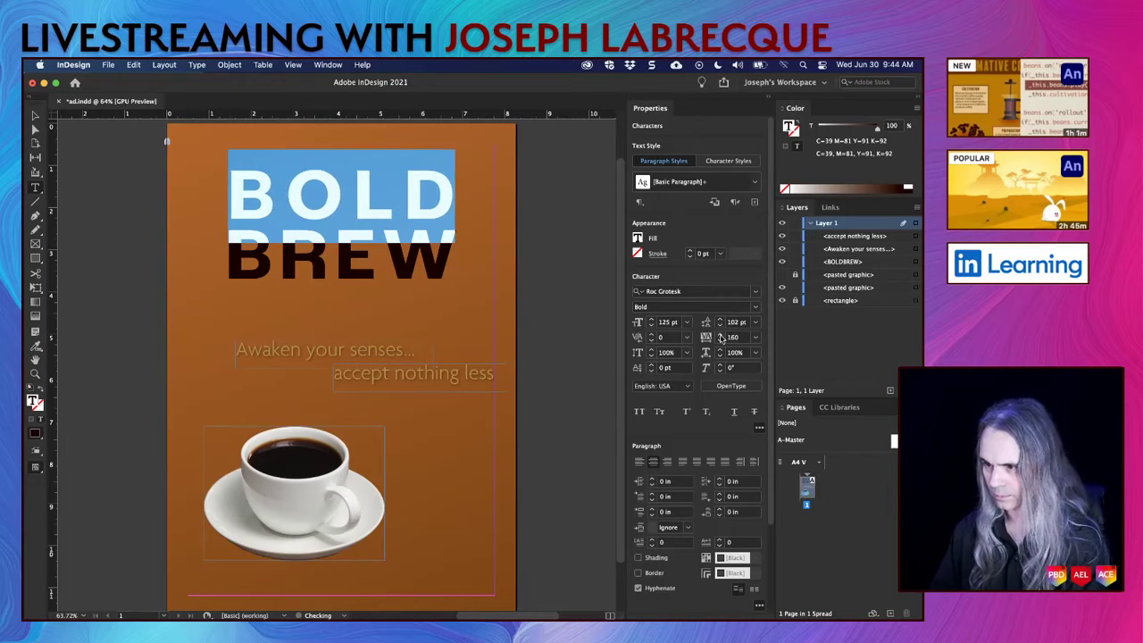
click(719, 334)
click(719, 334)
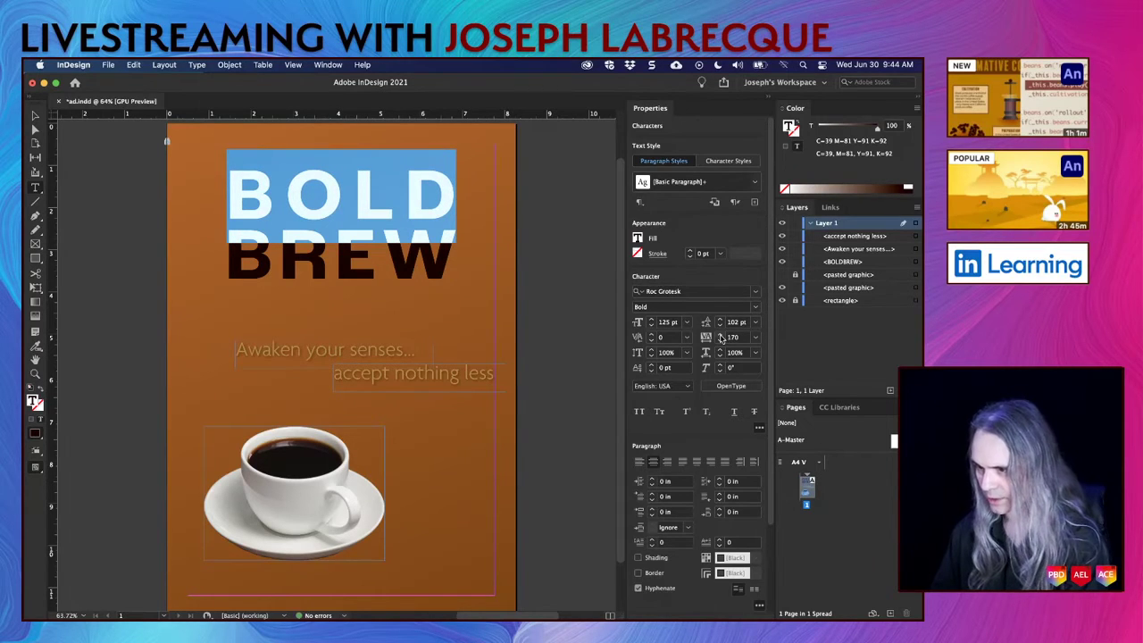
Step: Set the tracking of the word BOLD to 180 and check both edges against BREW up close
click(719, 334)
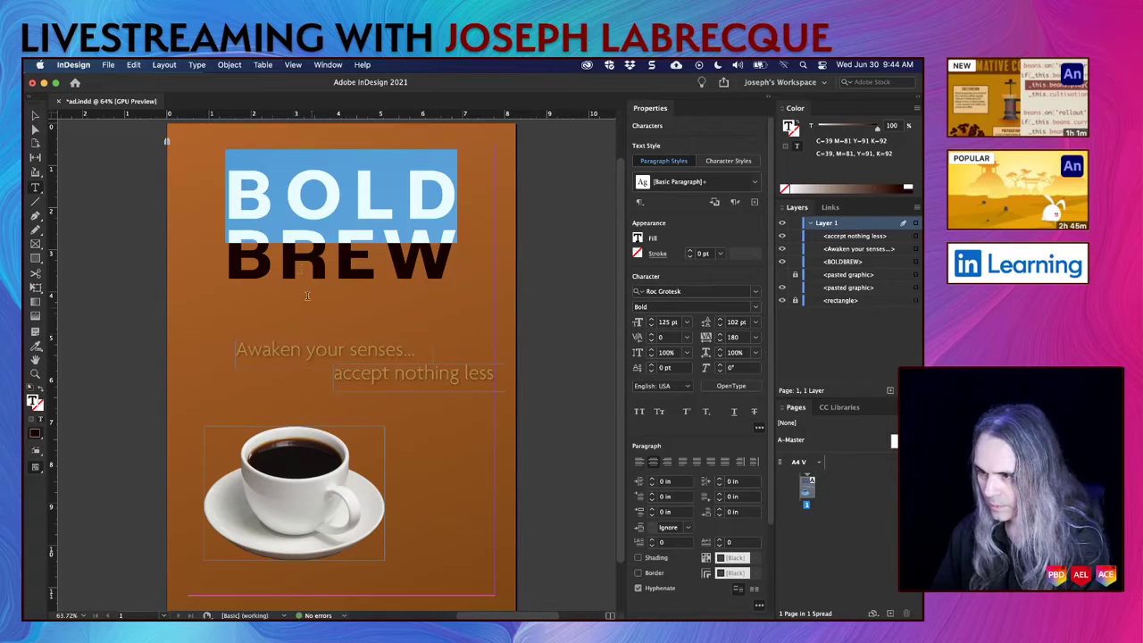
scroll(238, 217, up, 10)
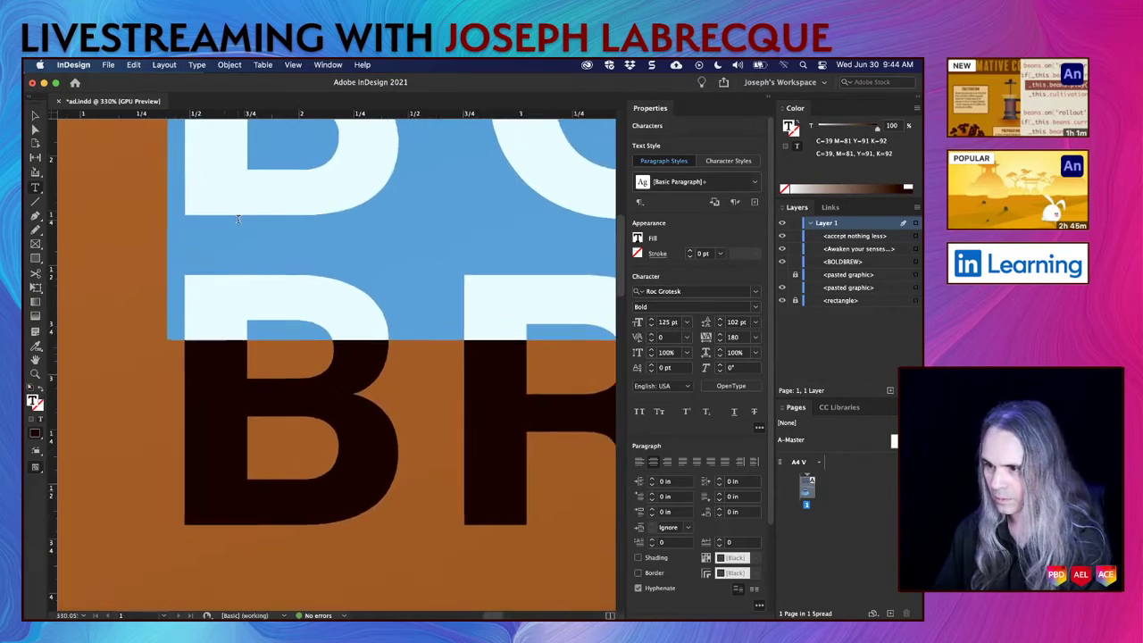
scroll(399, 300, right, 10)
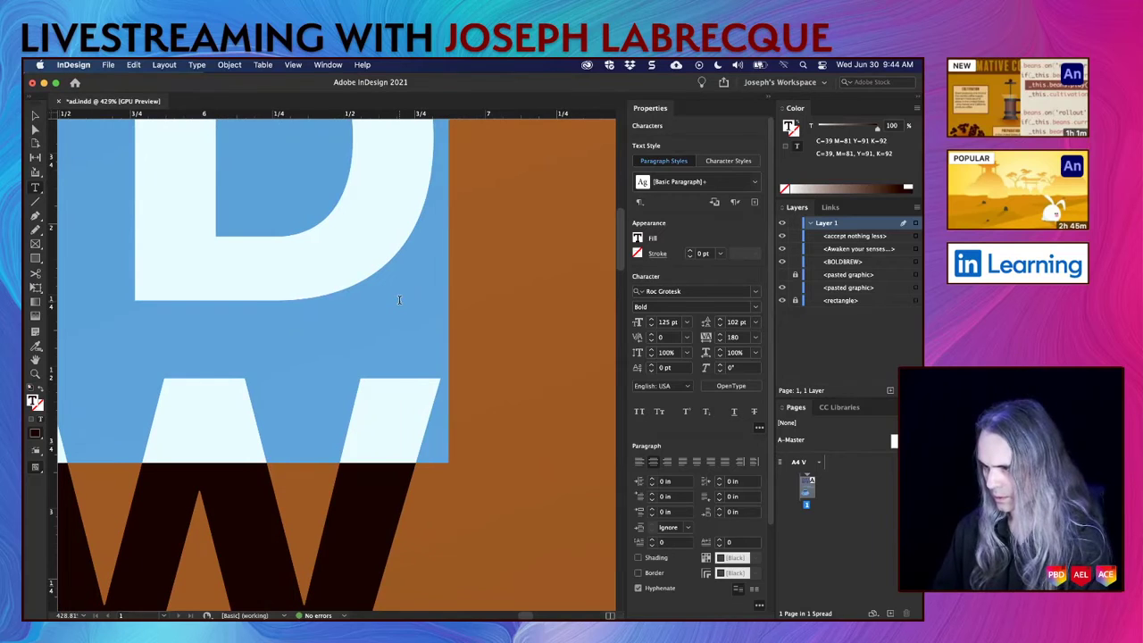
scroll(399, 300, down, 10)
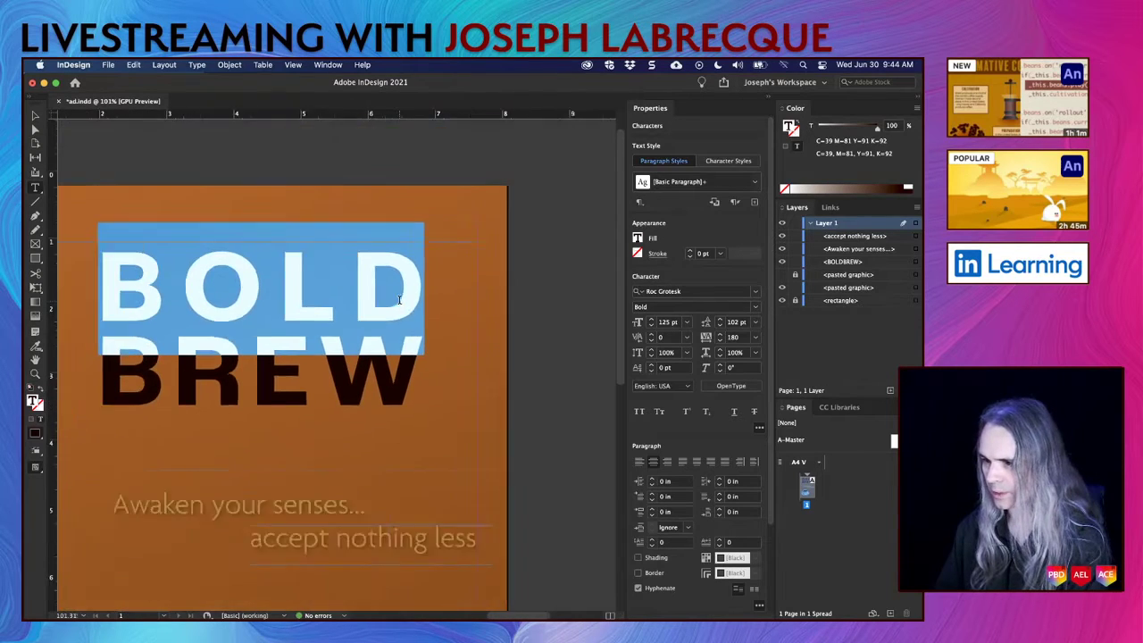
scroll(399, 300, down, 2)
Step: Deselect the title and preview the whole poster in full-screen presentation mode
click(35, 116)
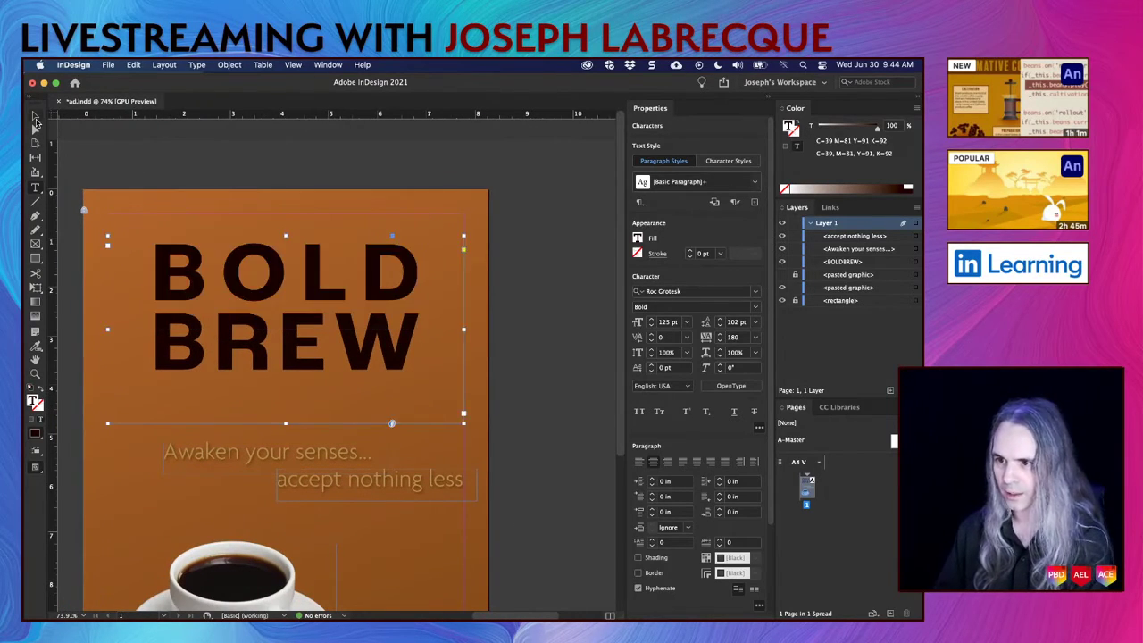
click(540, 345)
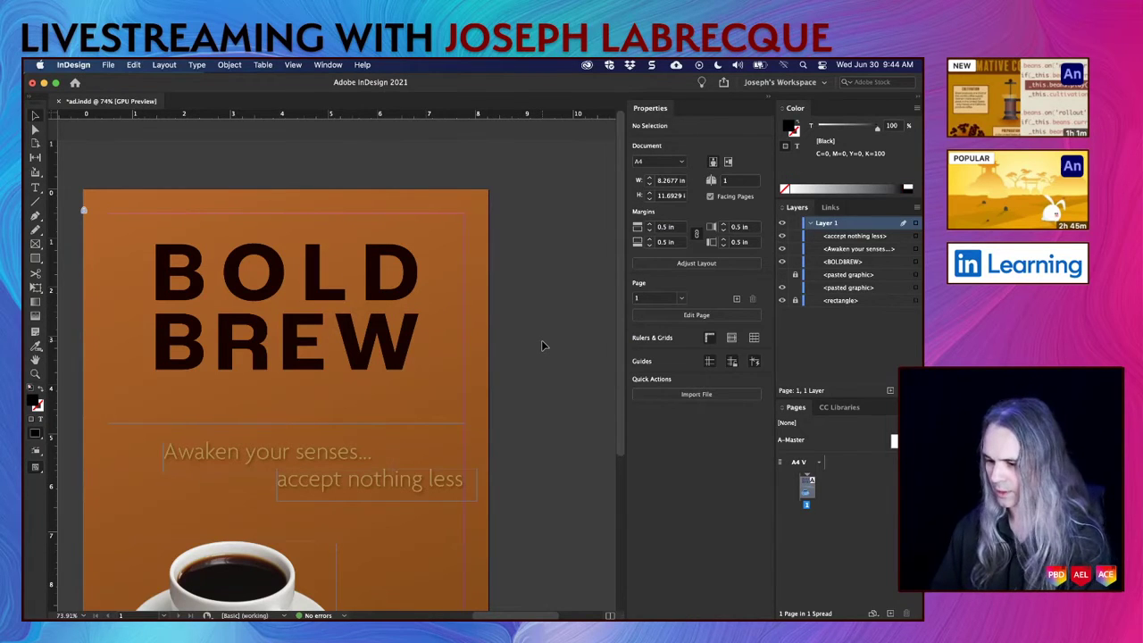
key(shift+w)
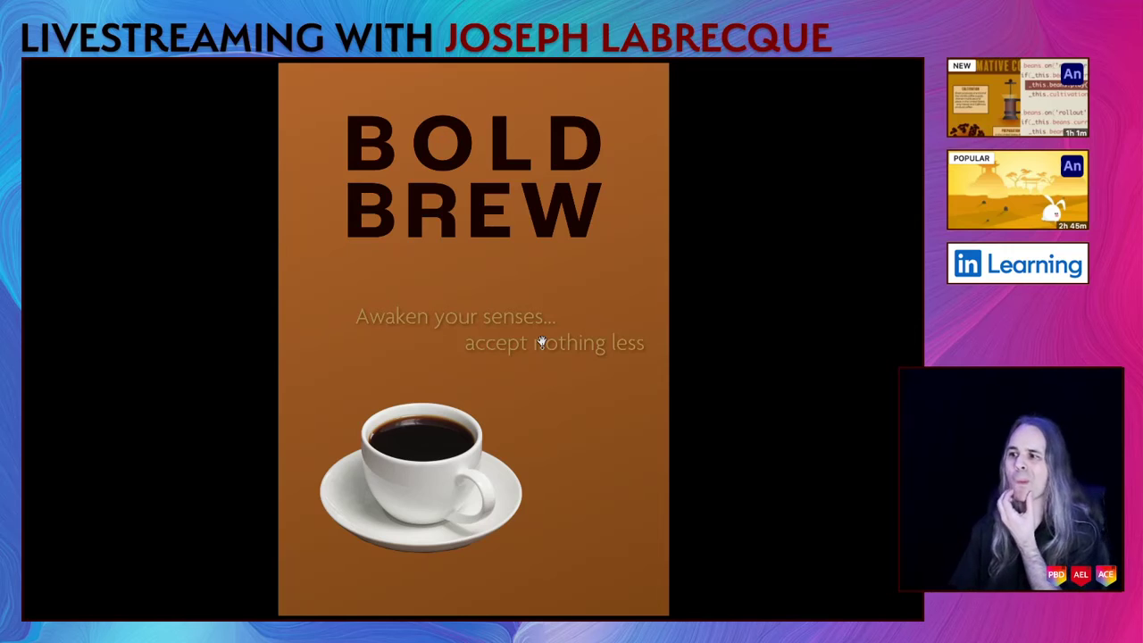
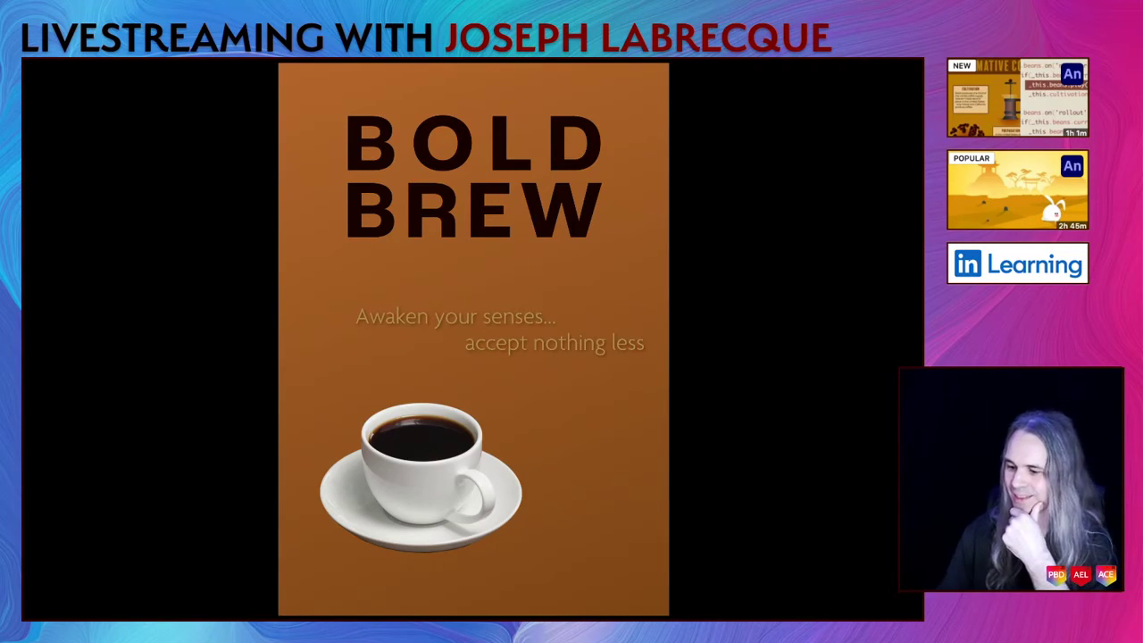
key(Escape)
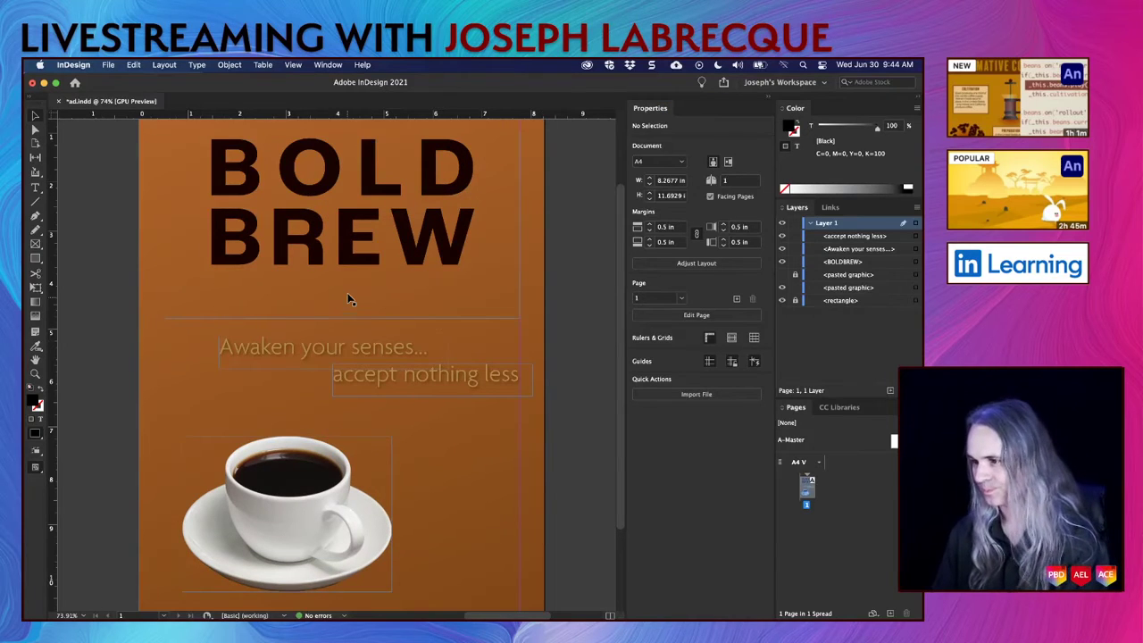
Step: Enlarge the whole BOLD BREW title to 145 pt, then to 150 pt
click(348, 258)
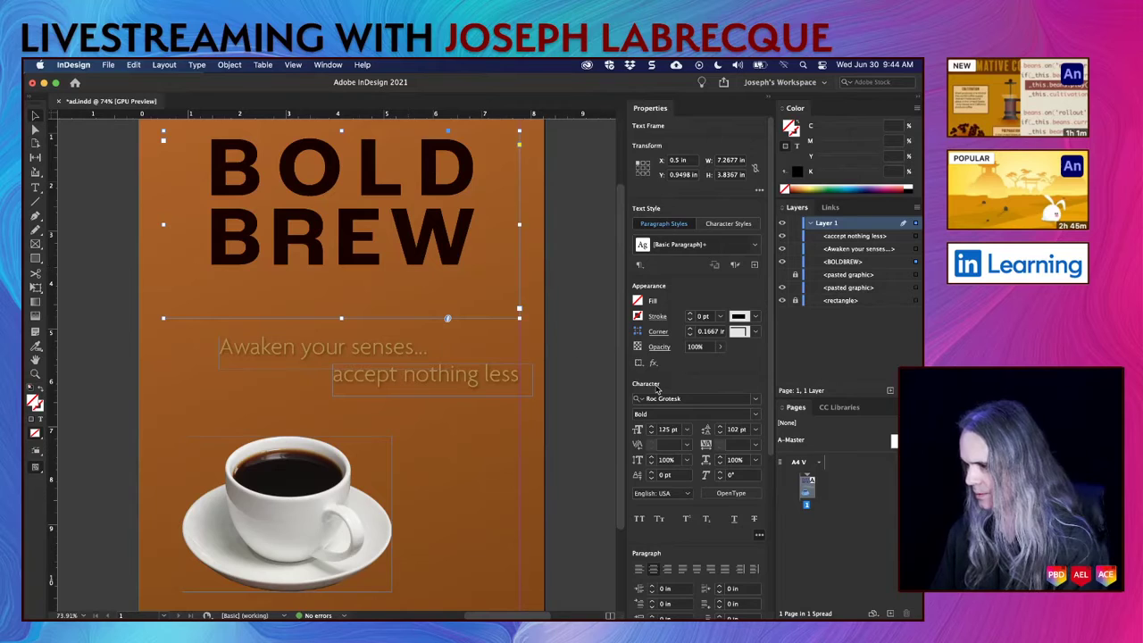
click(666, 429)
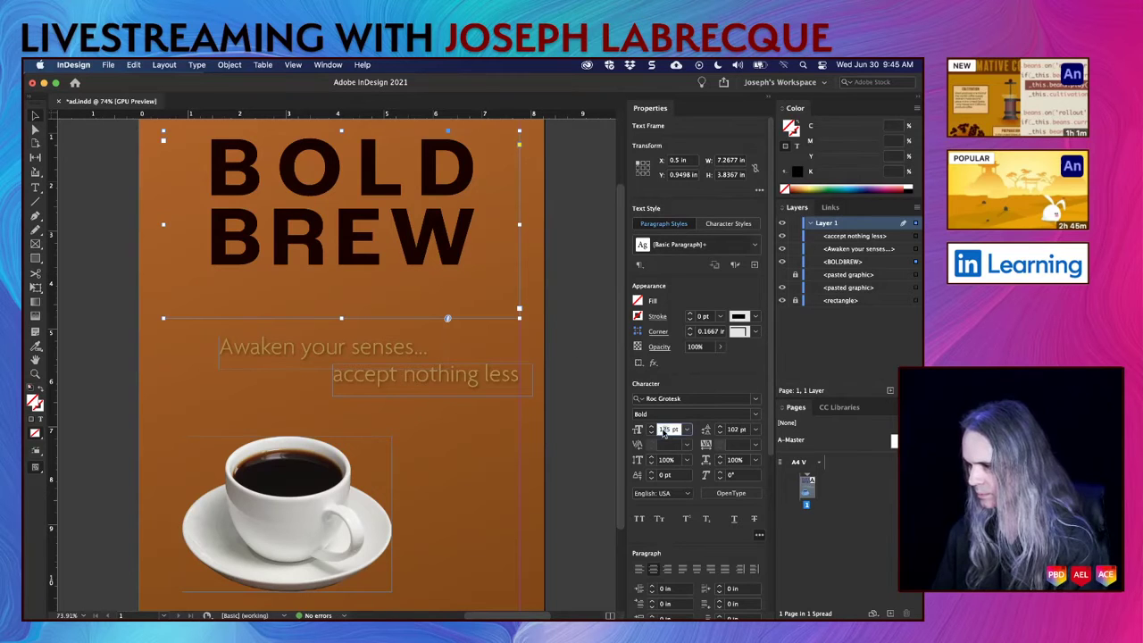
text(145)
key(Return)
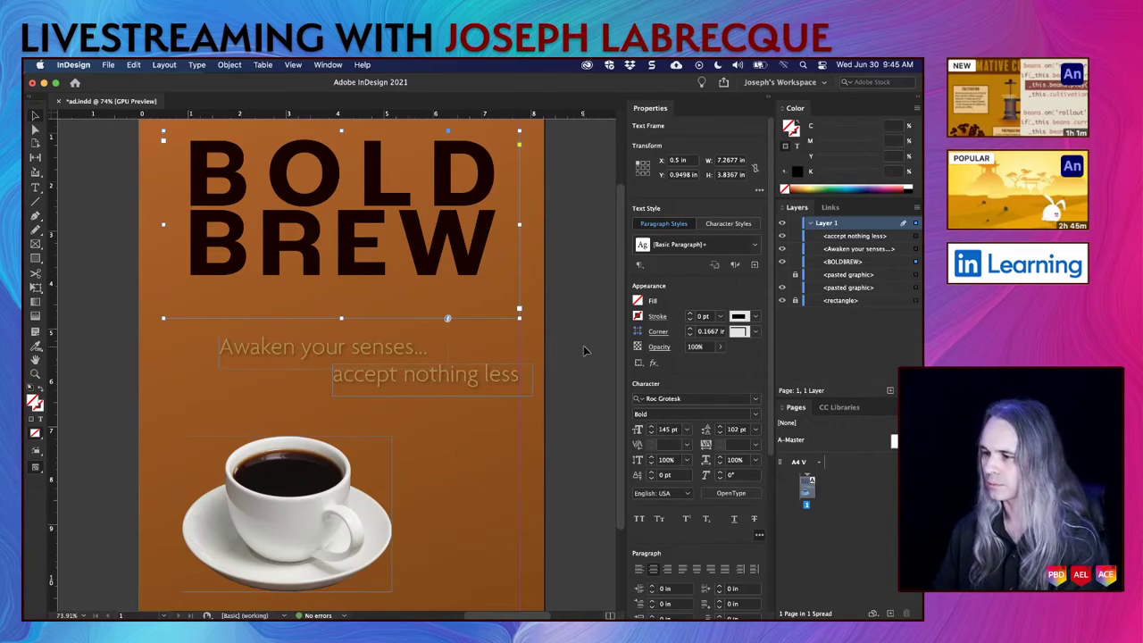
scroll(581, 349, up, 3)
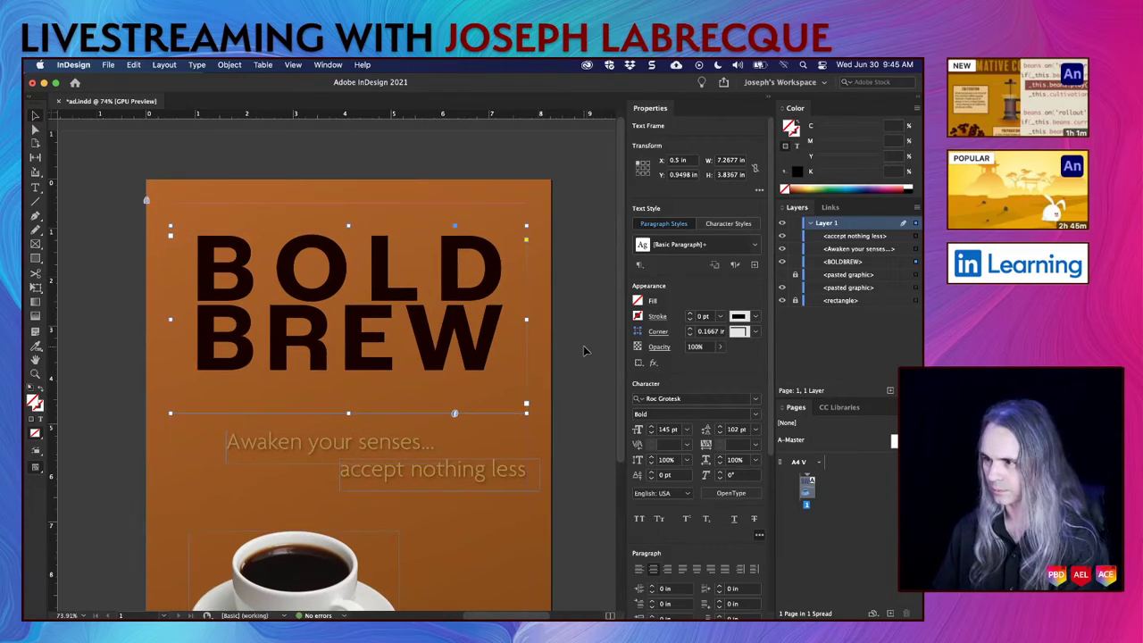
click(668, 429)
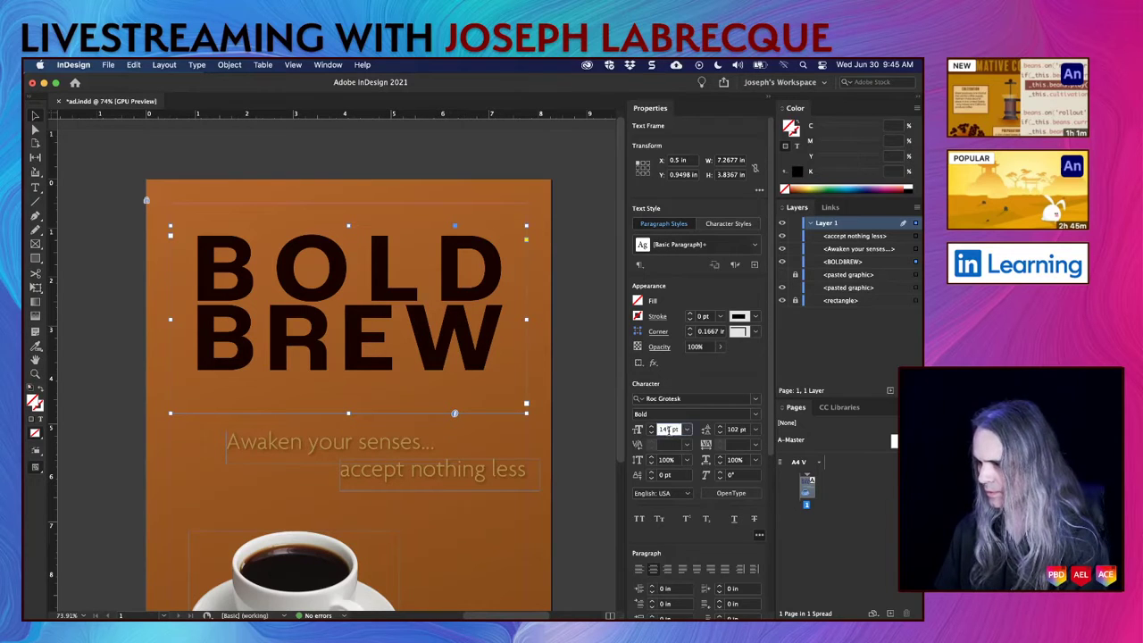
text(150)
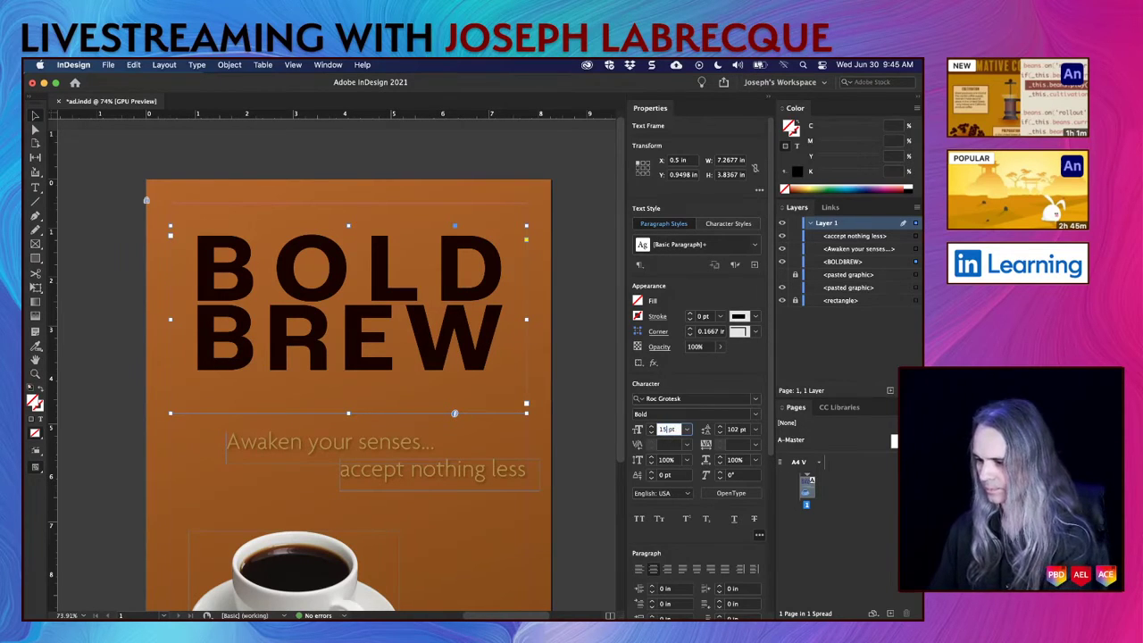
key(Return)
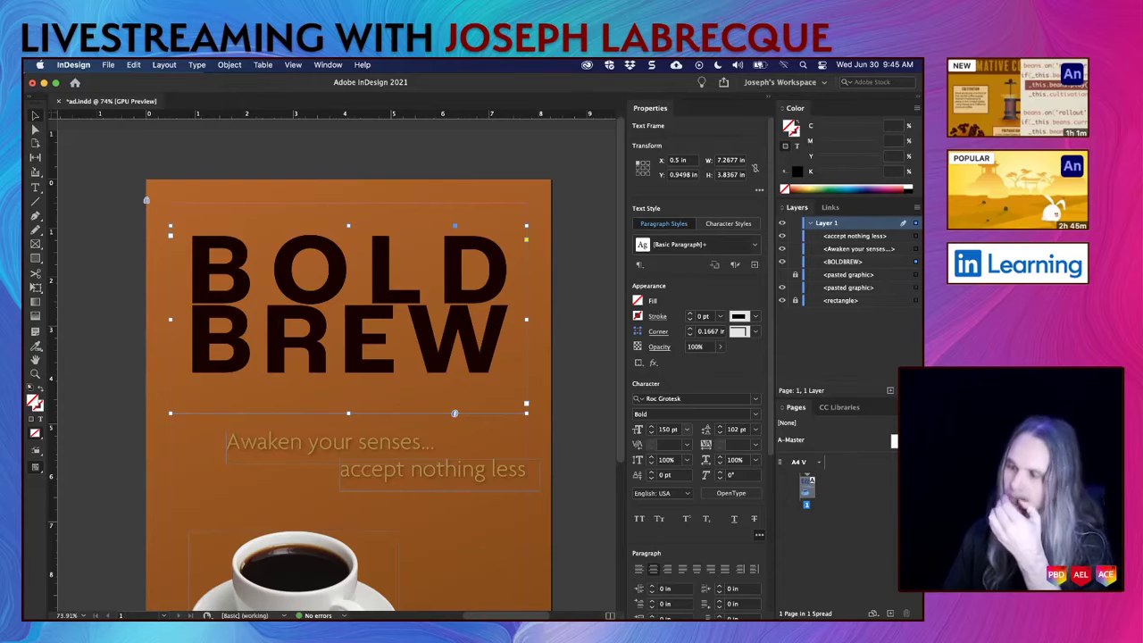
Step: Increase the leading of the enlarged title to 120 pt to separate its two lines
click(719, 426)
click(719, 427)
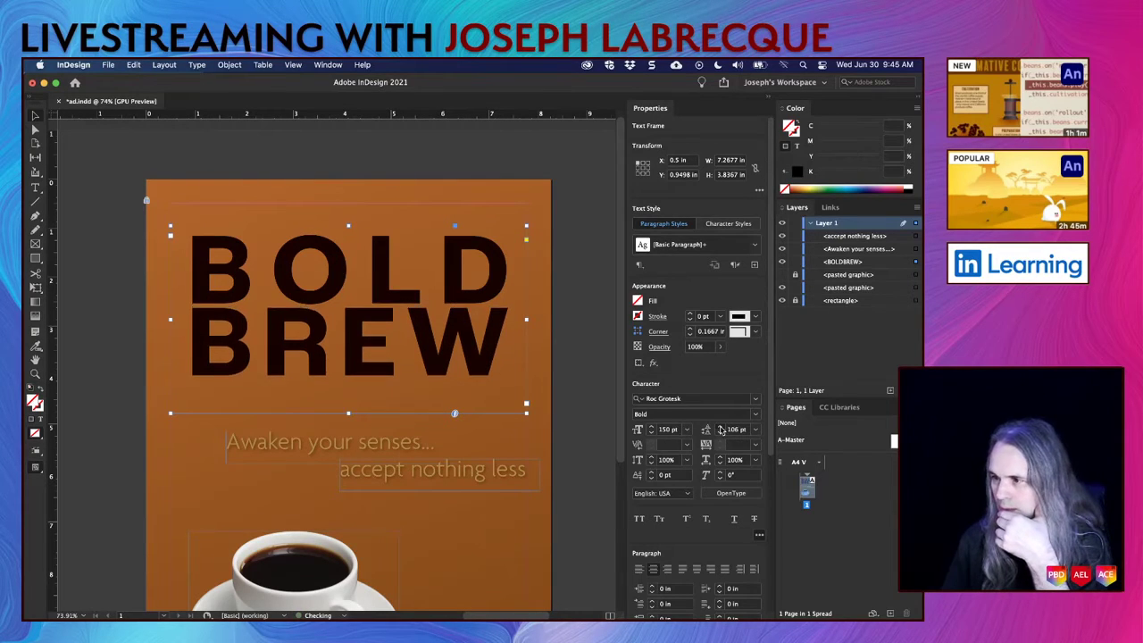
click(718, 426)
click(718, 427)
click(721, 427)
click(720, 427)
click(720, 427)
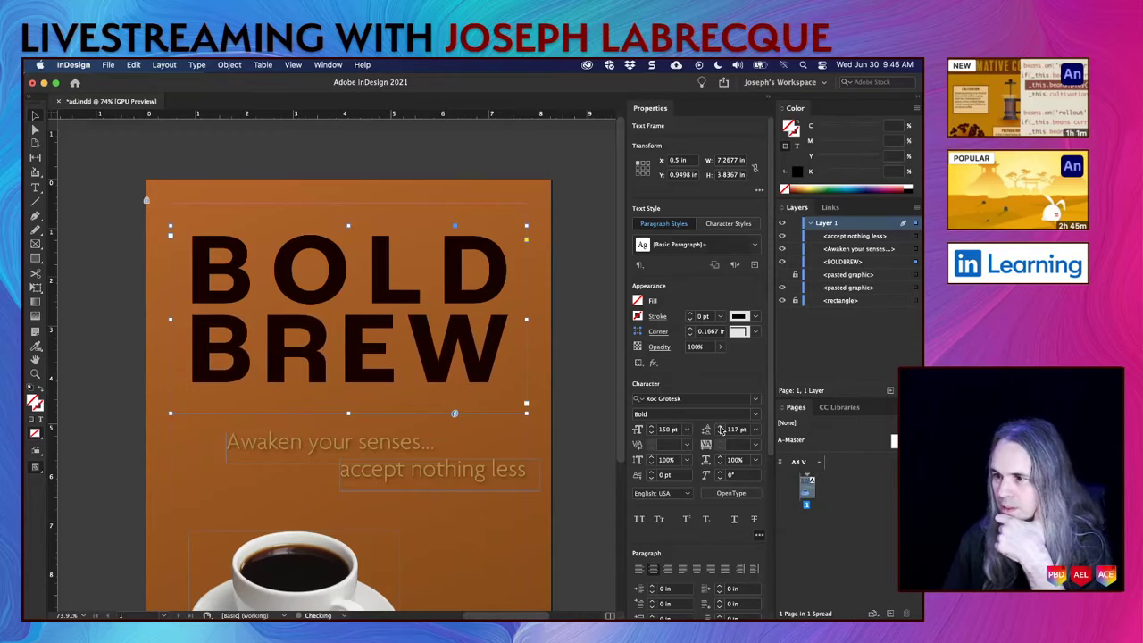
click(721, 427)
click(720, 427)
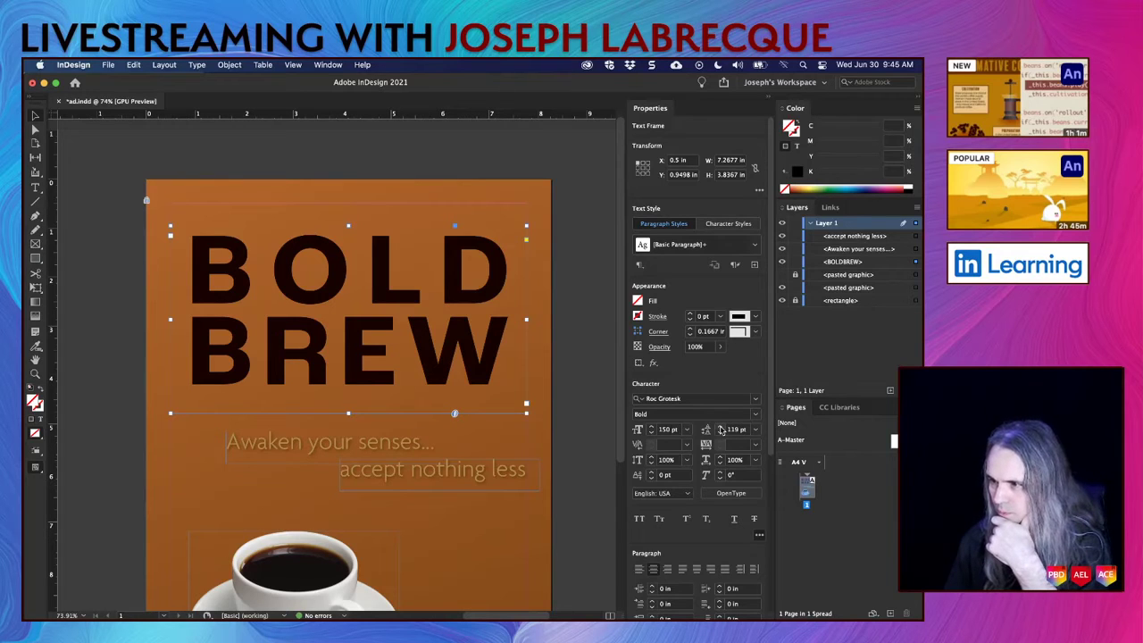
click(720, 428)
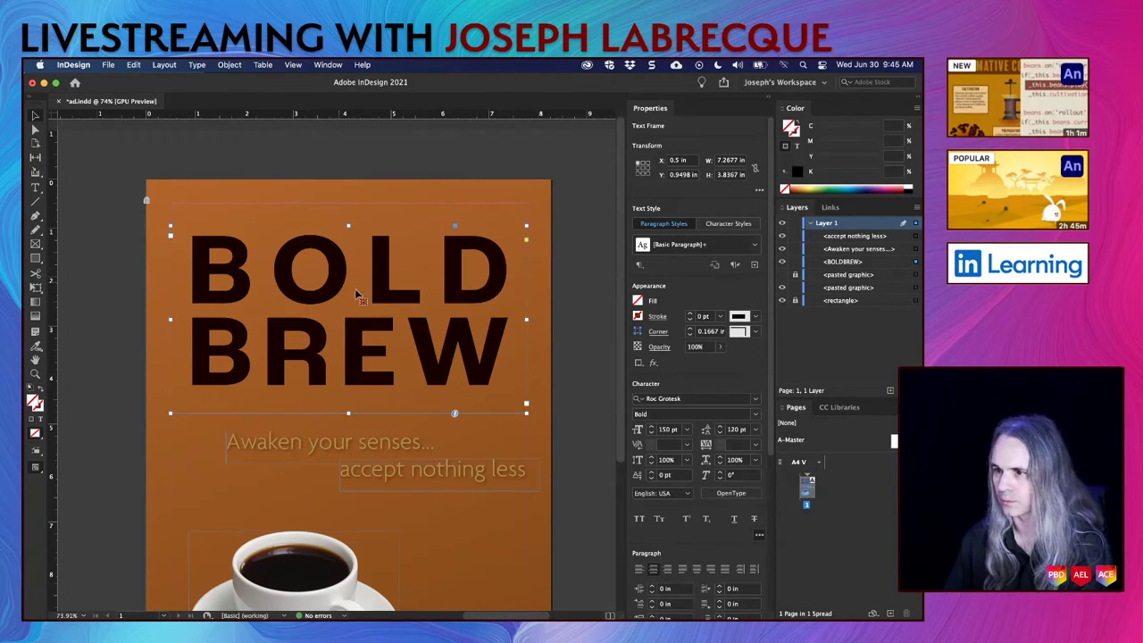
Step: Nudge the title frame up to Y 0.7692 in and preview the poster full screen
key(shift+Up)
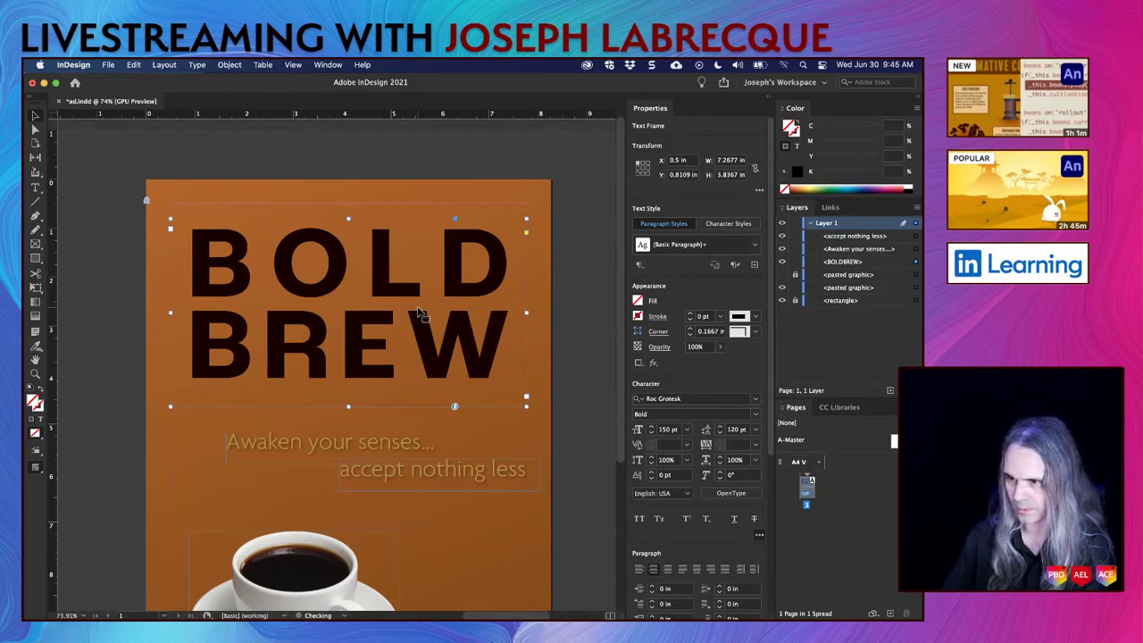
key(Up)
key(Up)
key(Up)
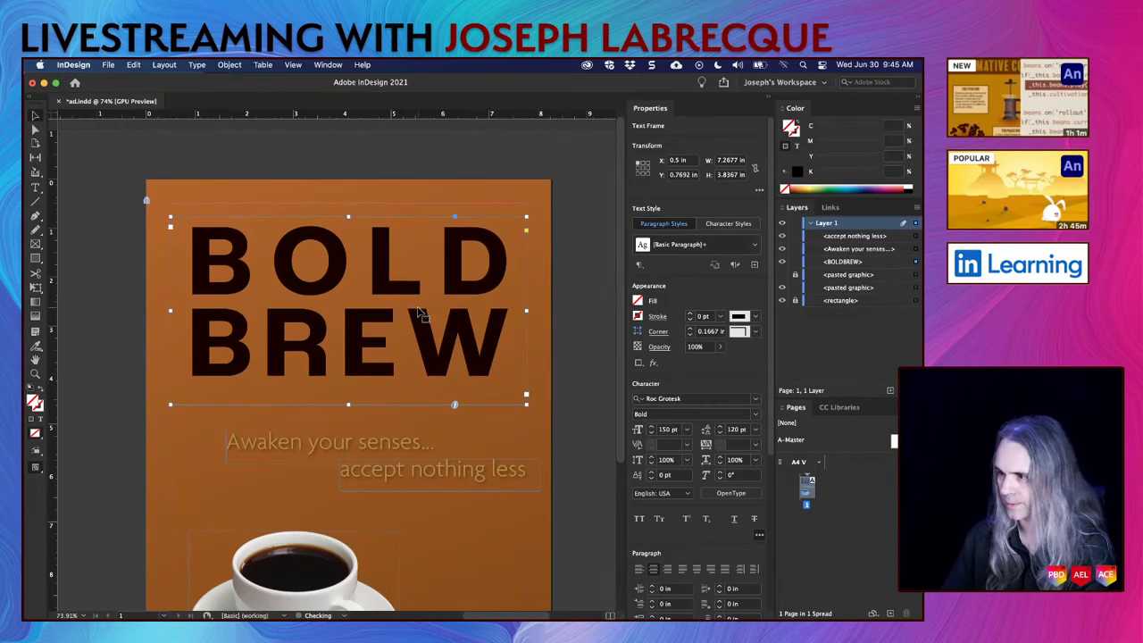
click(588, 345)
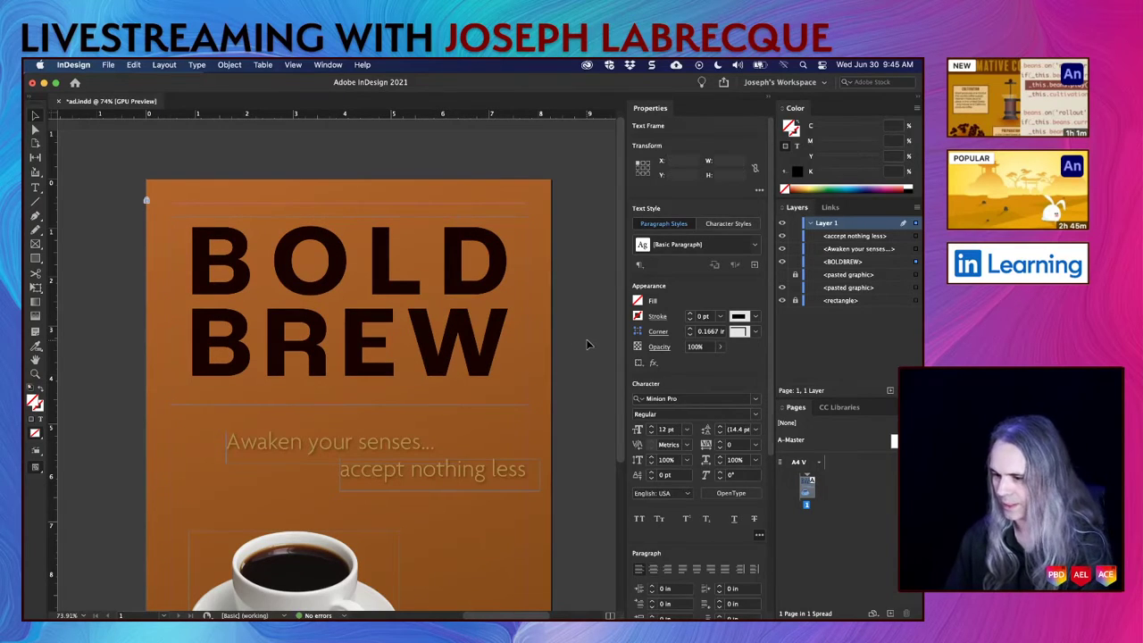
key(shift+w)
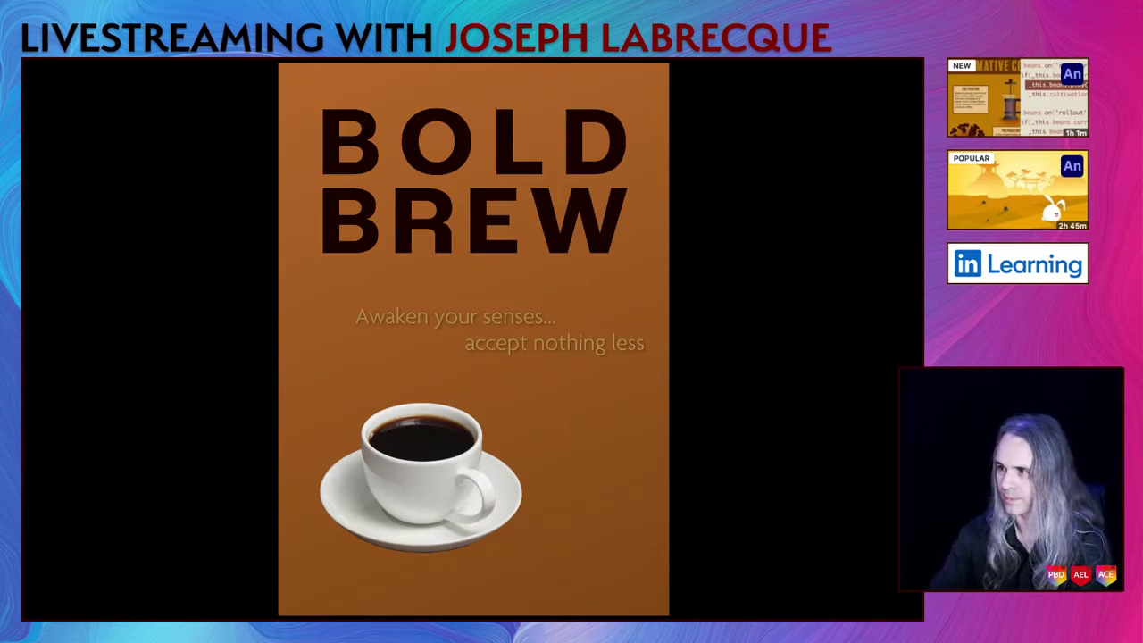
key(Escape)
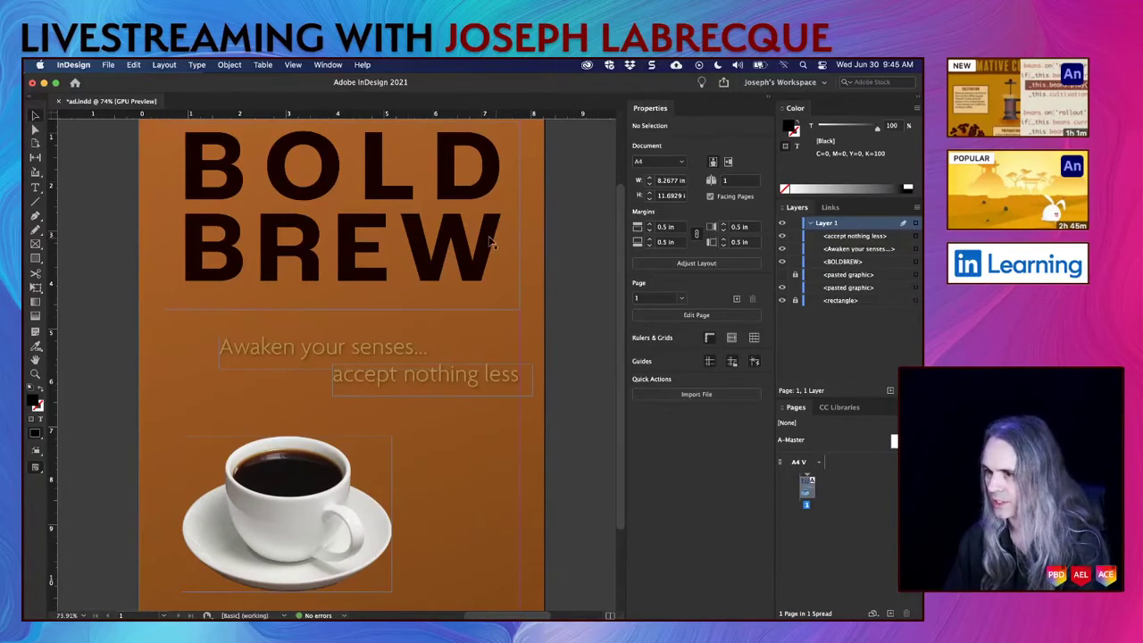
Step: Nudge the title frame right to X 0.5556 in and check its centring in a full-screen preview
click(491, 247)
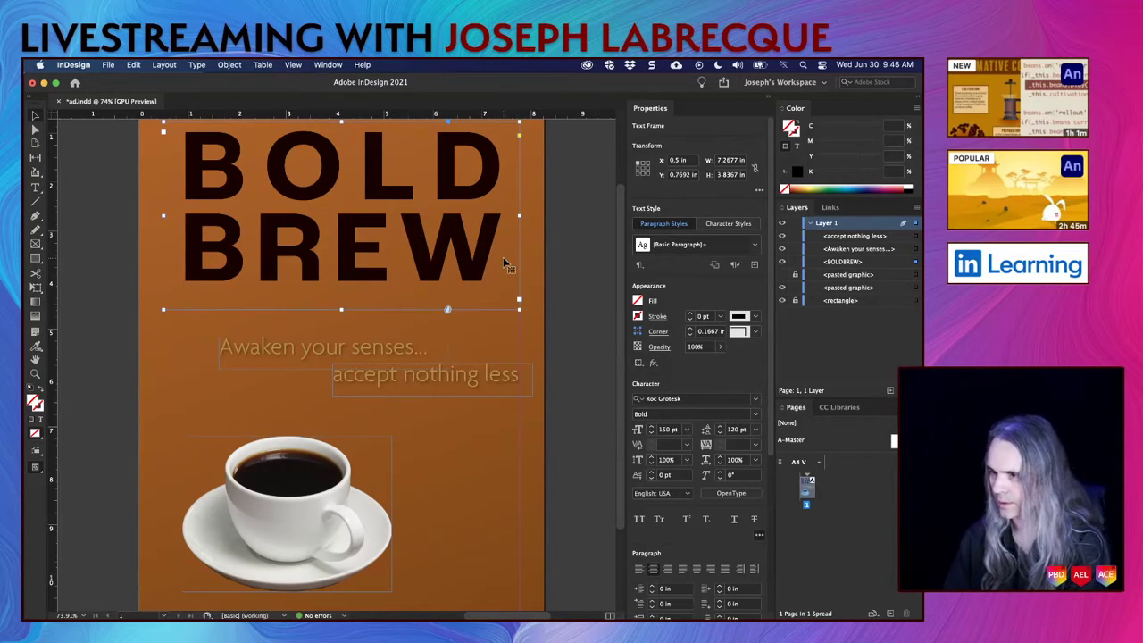
key(Right)
key(Right)
key(Right)
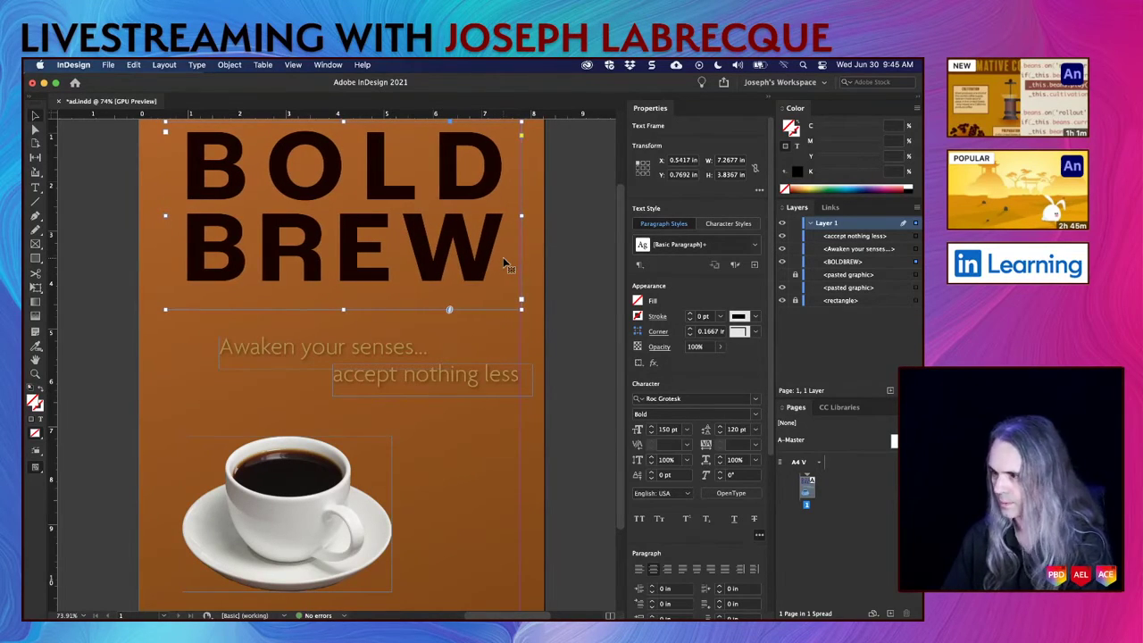
click(560, 273)
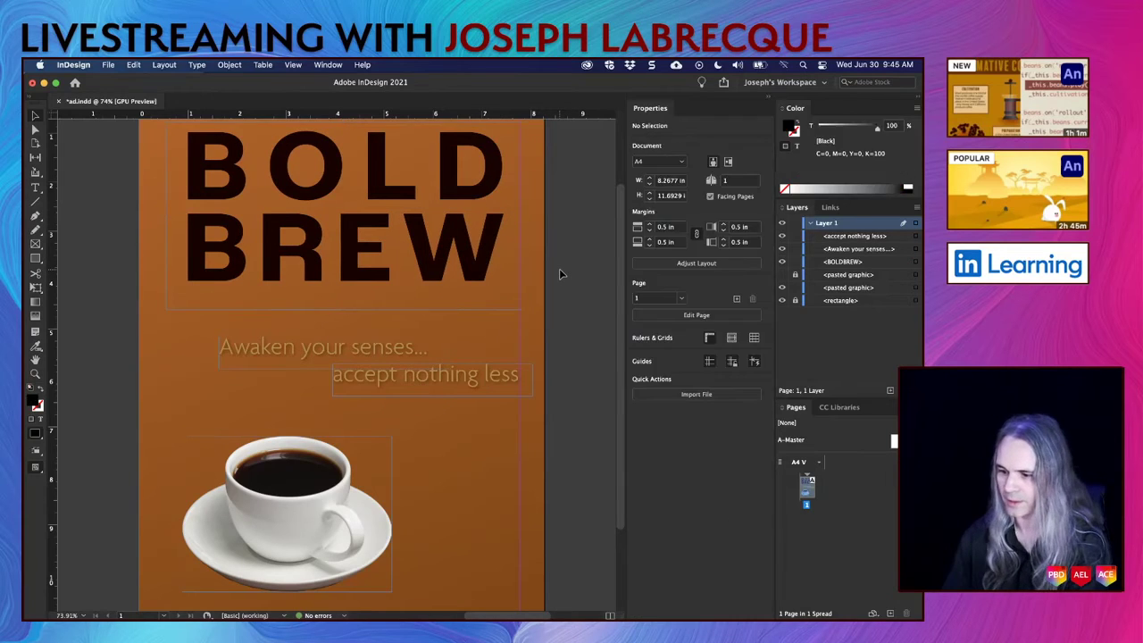
key(shift+w)
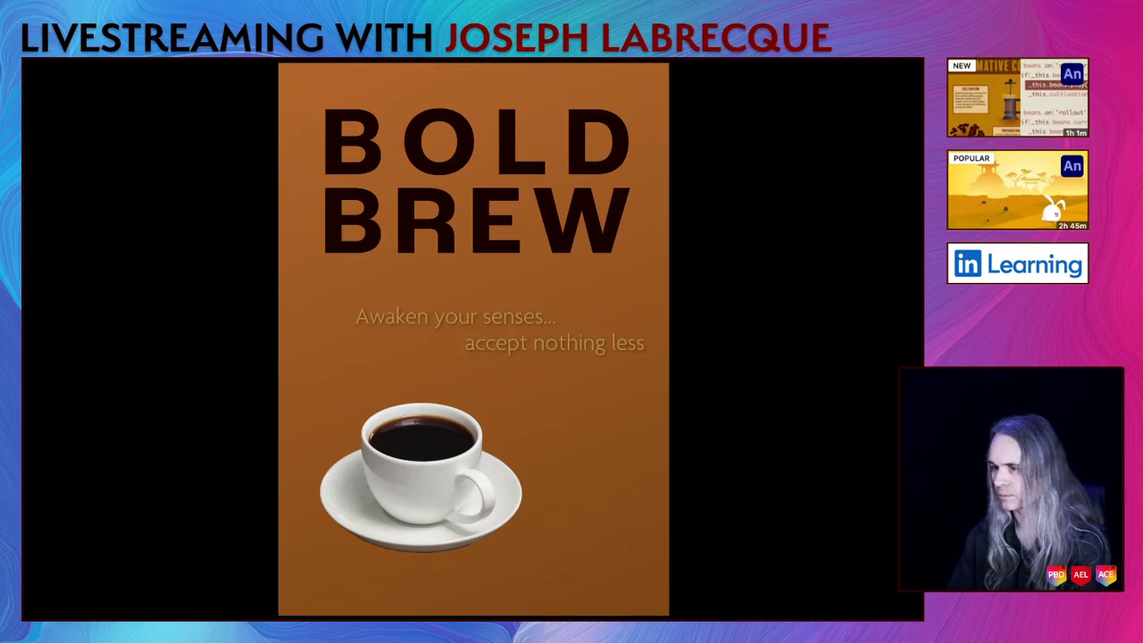
key(shift+w)
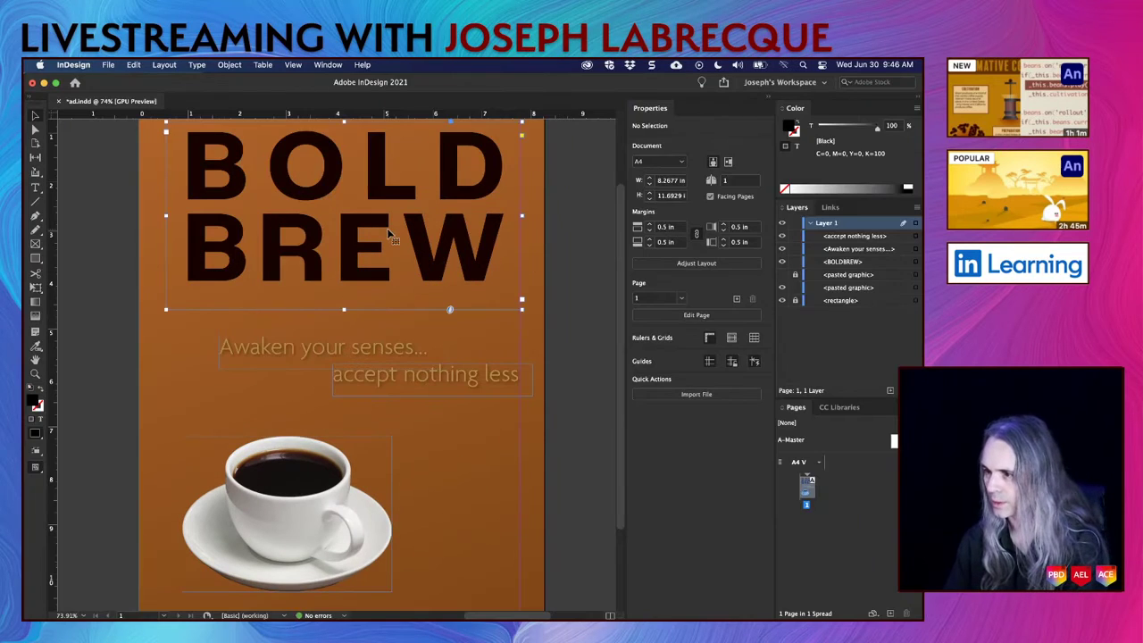
Step: Open up the title's leading to 132 pt and review the poster full screen
click(388, 234)
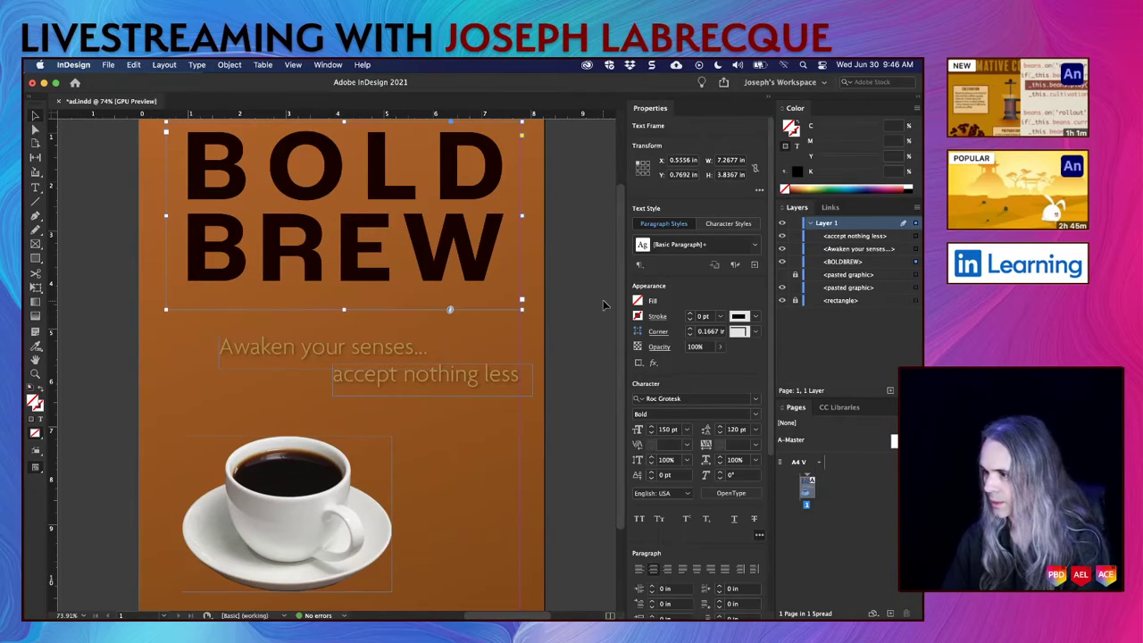
click(720, 428)
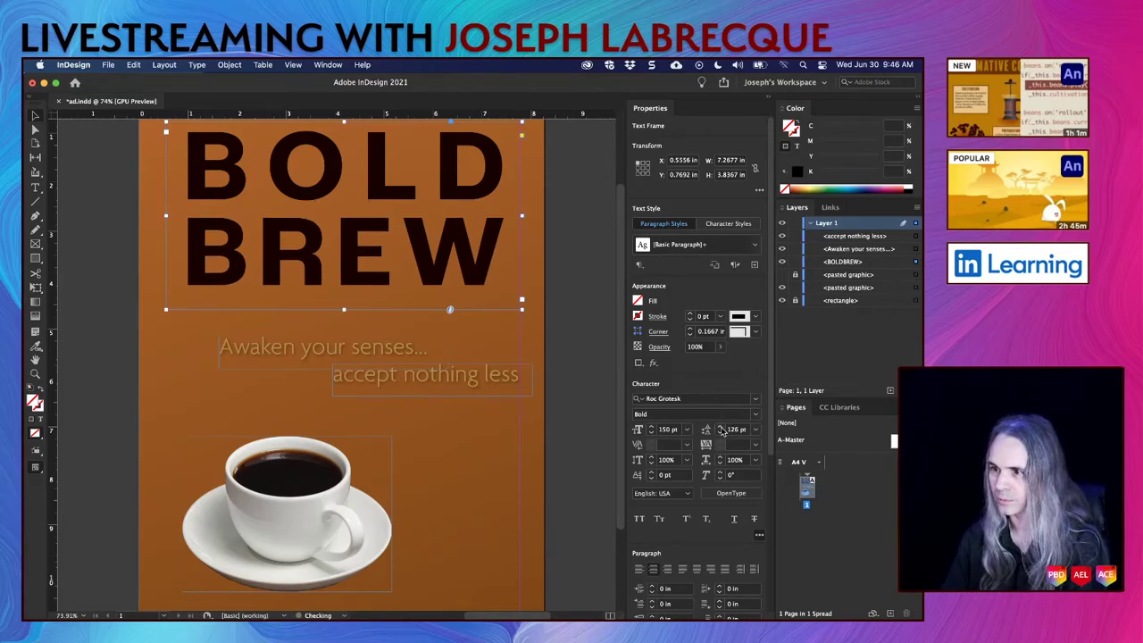
click(721, 428)
click(721, 427)
click(721, 428)
click(722, 427)
click(721, 428)
click(721, 427)
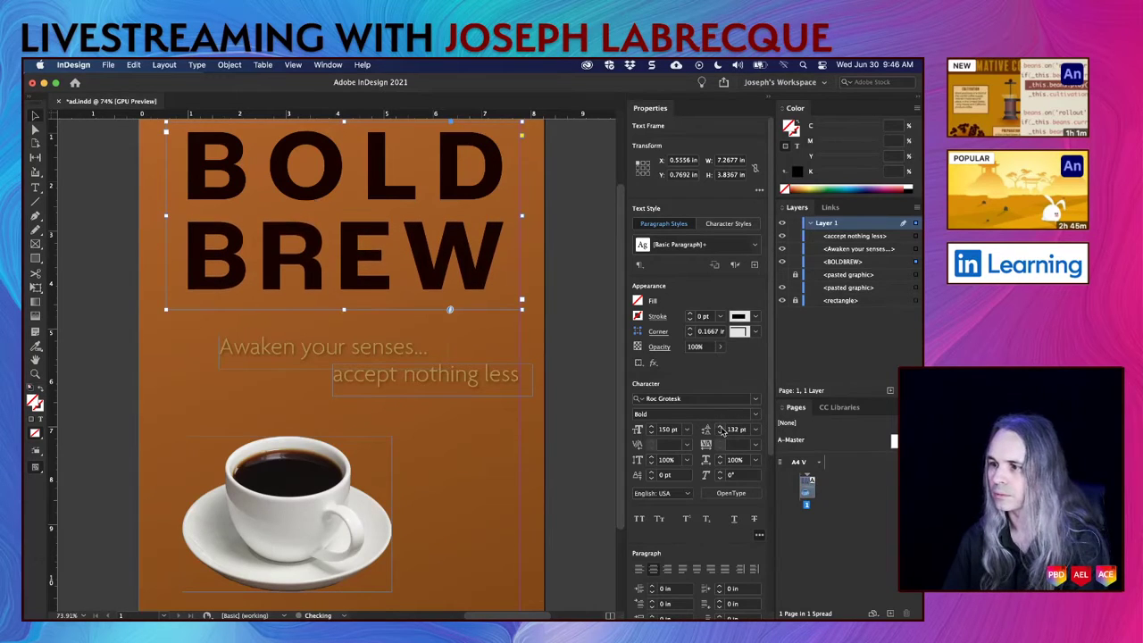
click(572, 425)
key(shift+w)
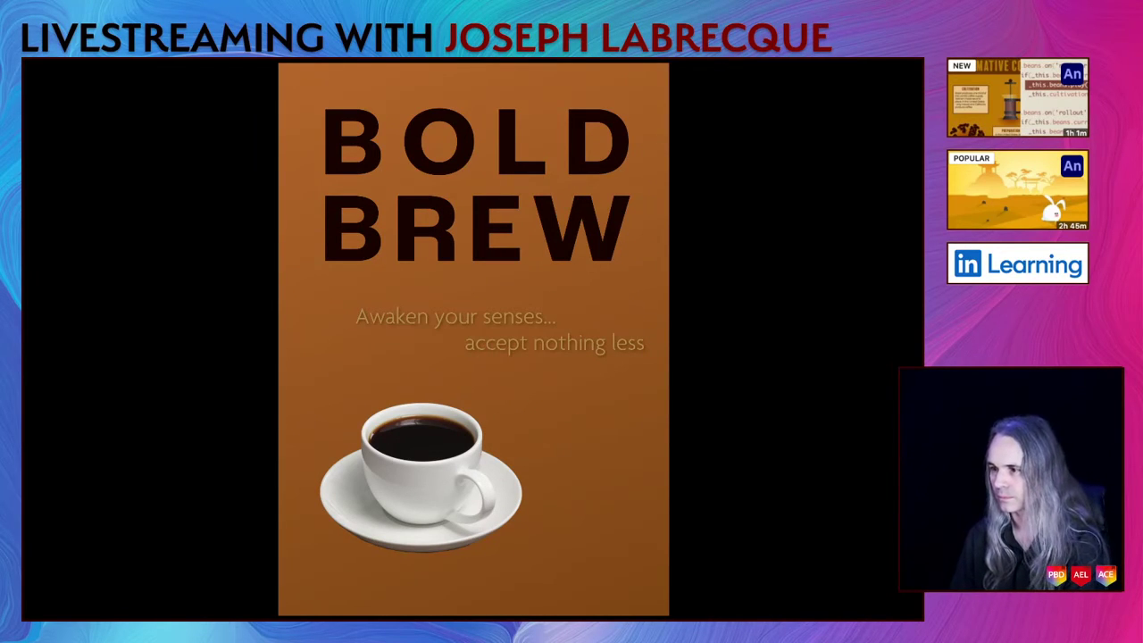
key(Escape)
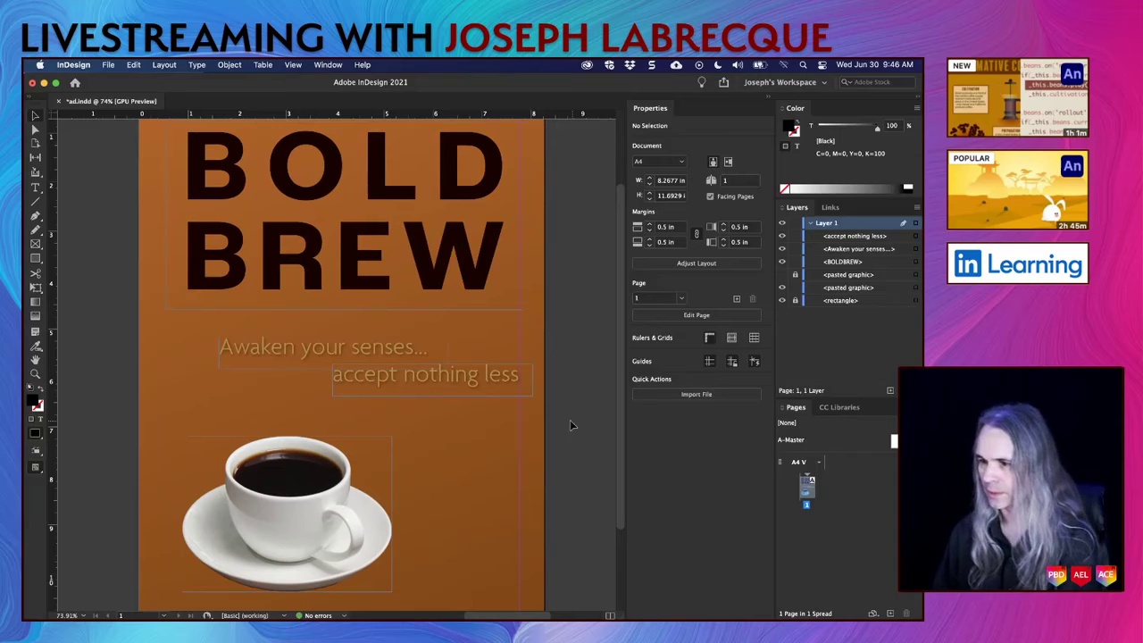
Step: Nudge both tagline frames down together to Y 5.292 in and review the poster full screen
click(339, 353)
shift+click(361, 382)
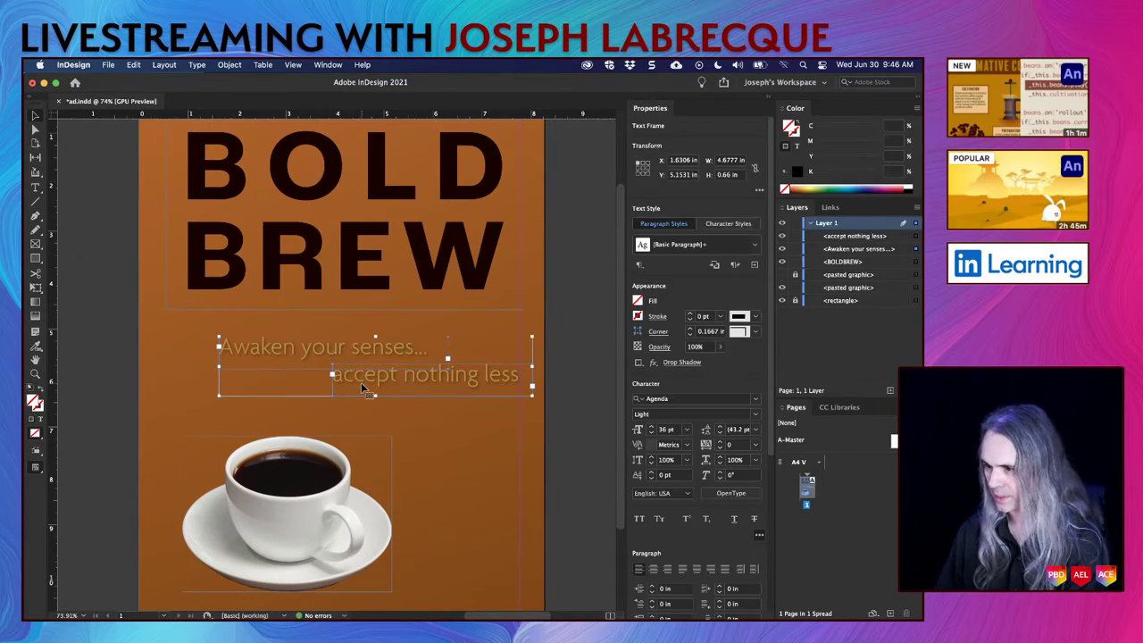
key(shift+Down)
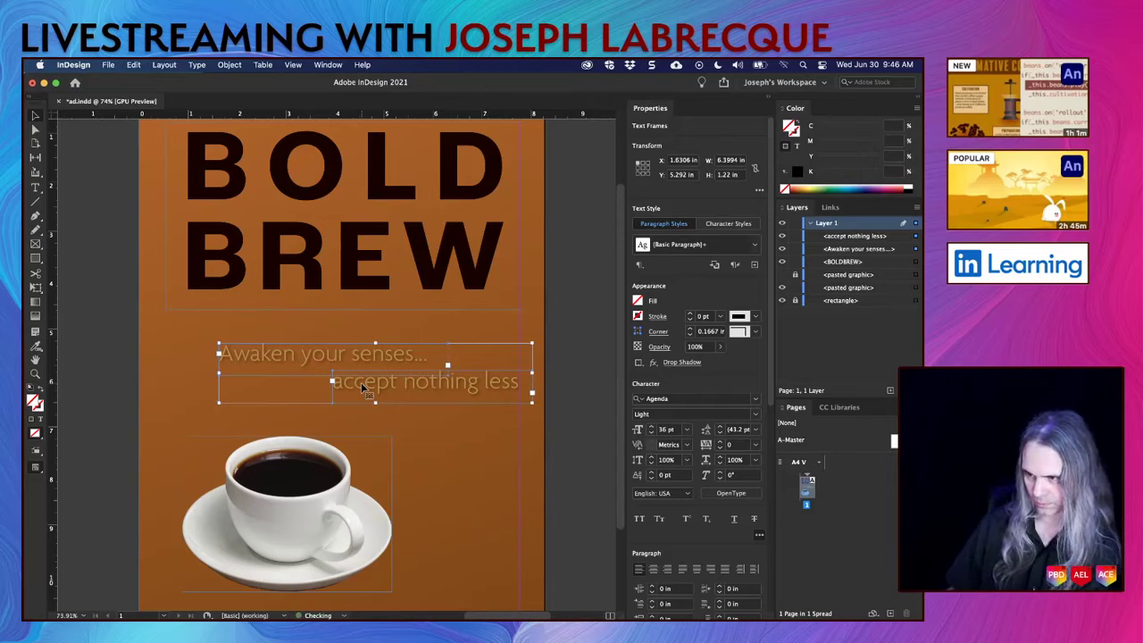
click(606, 446)
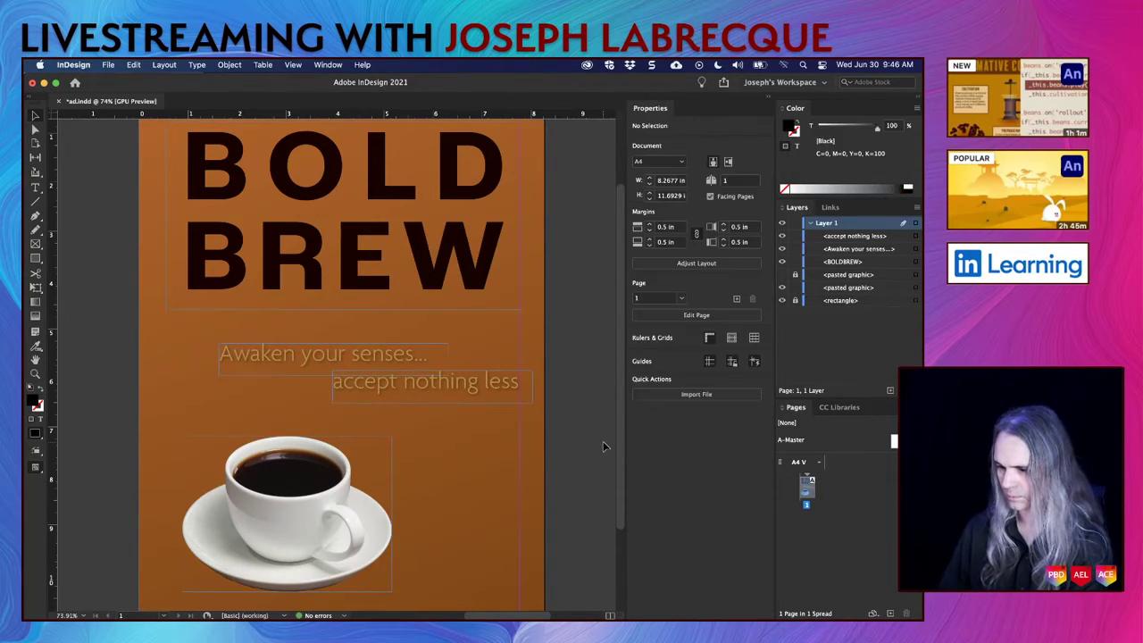
key(shift+w)
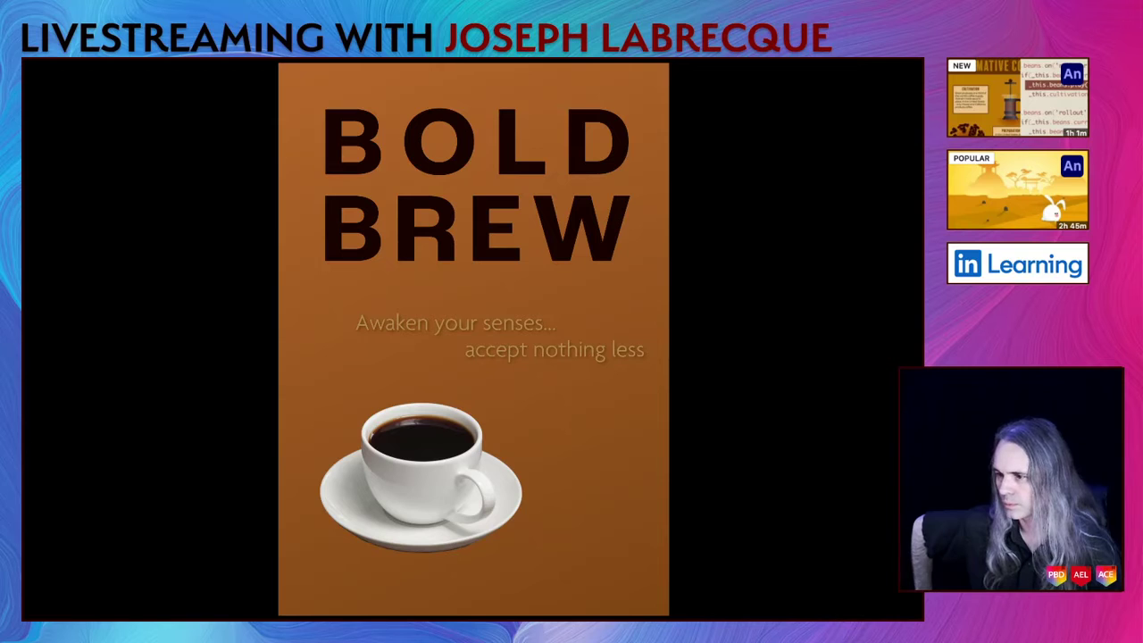
key(Escape)
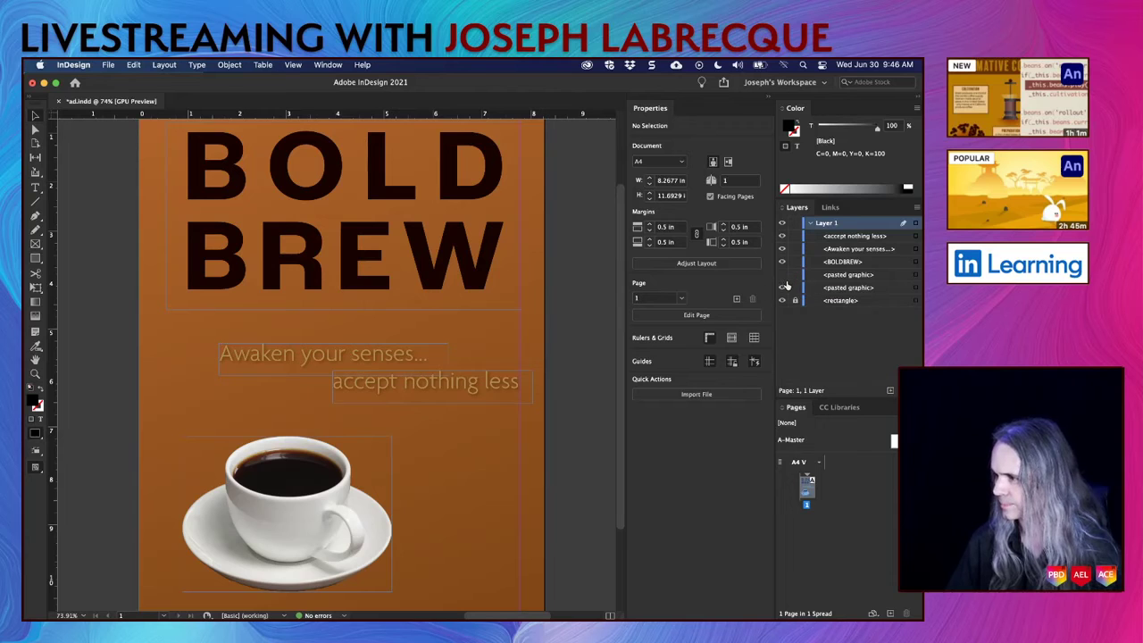
Step: Hide the side-view coffee cup, show the overhead cup graphic in its place and fit the page in view
click(783, 288)
click(783, 275)
click(783, 287)
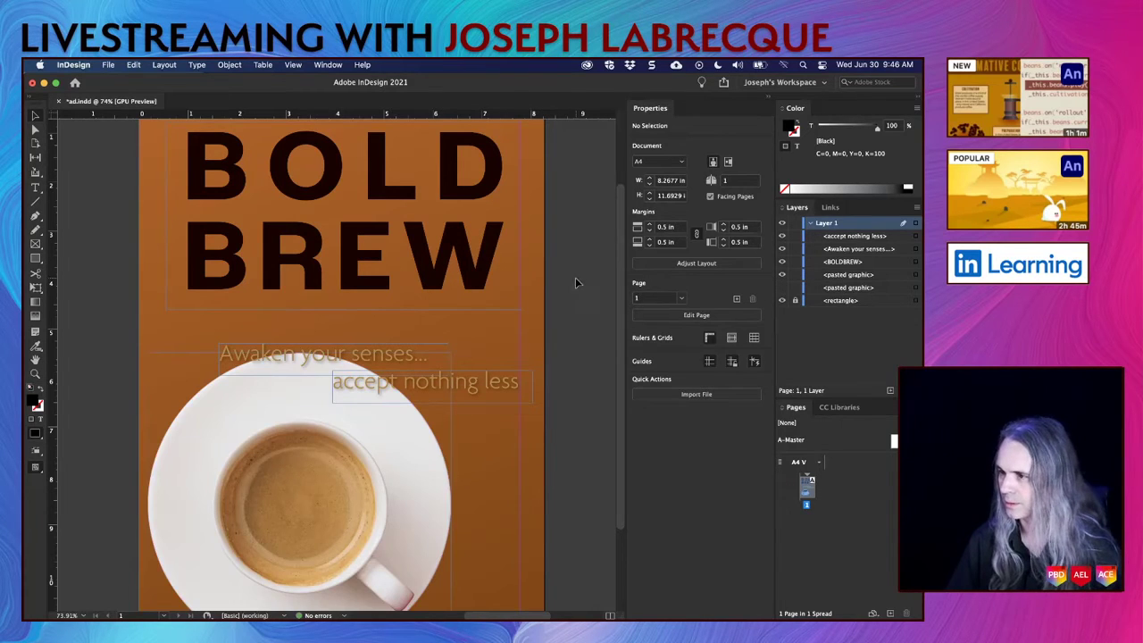
key(super+0)
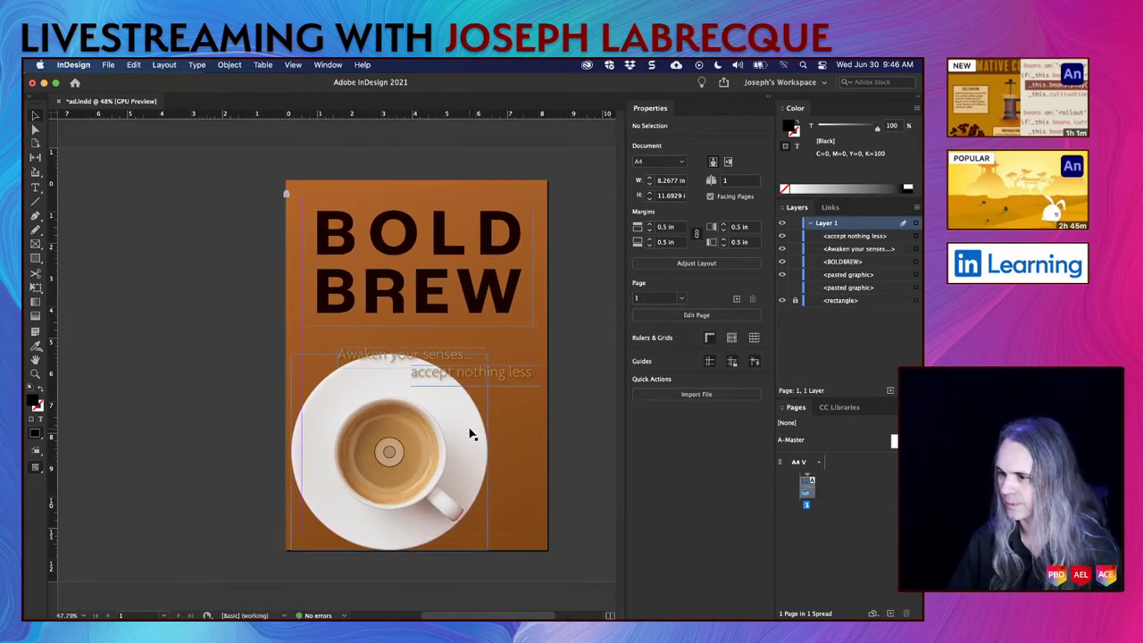
Step: Shrink the overhead cup's frame to about 3.27 in square and fit the image to the smaller frame
click(456, 447)
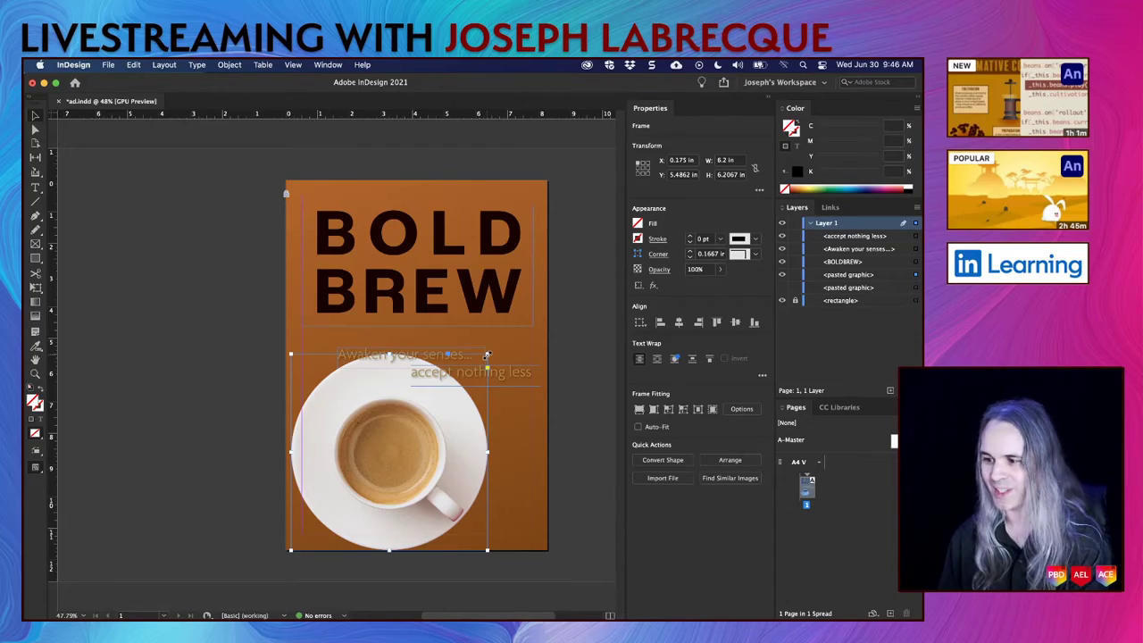
drag(486, 355, 394, 446)
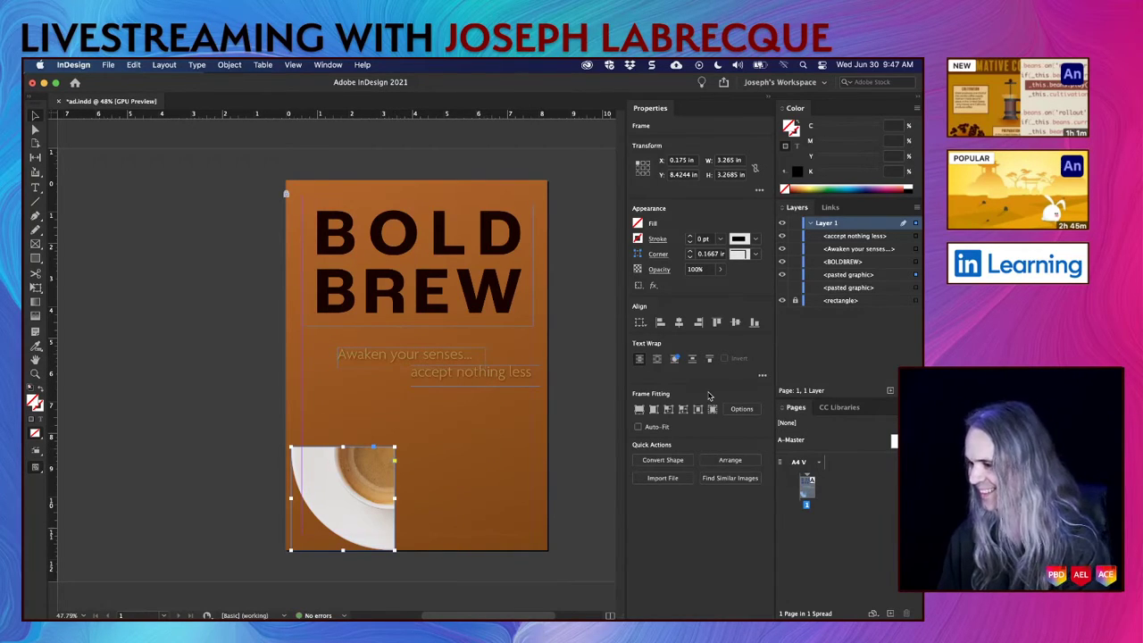
click(654, 409)
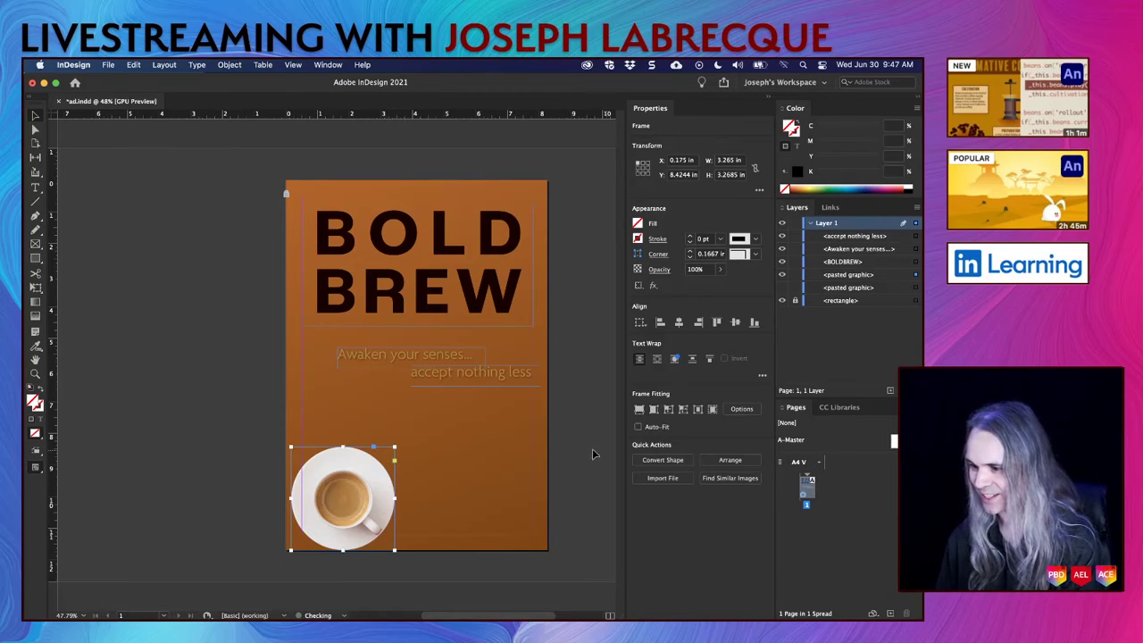
Step: Move the overhead cup up and inward to X 1.06 in, Y 7.4065 in below the taglines
mouse_move(383, 474)
mouse_down()
mouse_move(403, 450)
mouse_move(389, 457)
mouse_up()
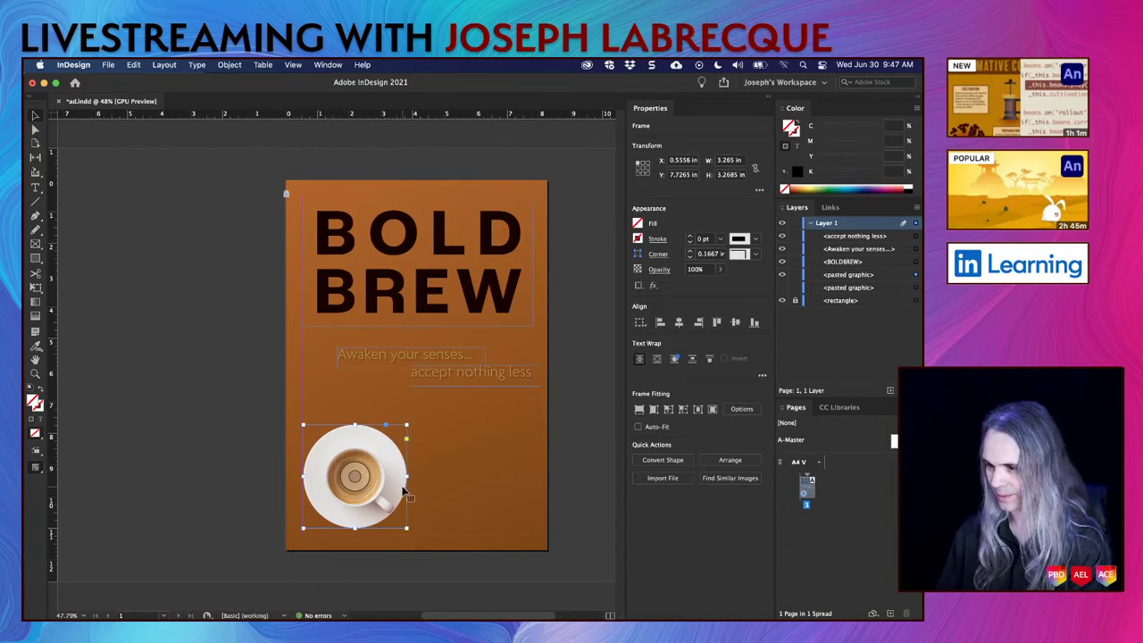
drag(388, 492, 411, 479)
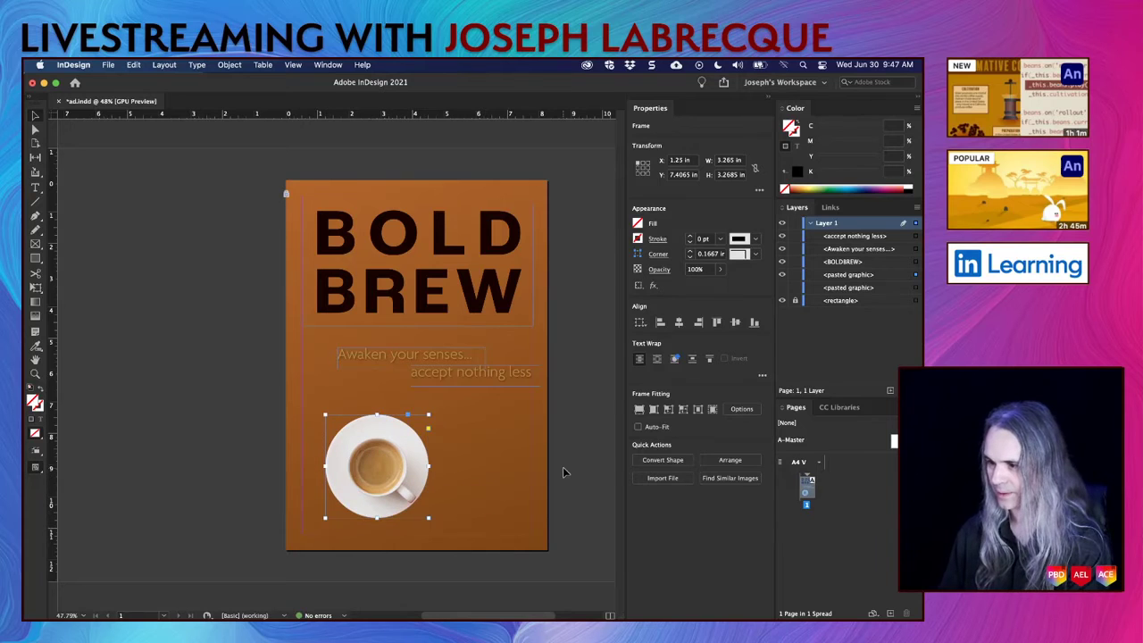
scroll(563, 472, up, 3)
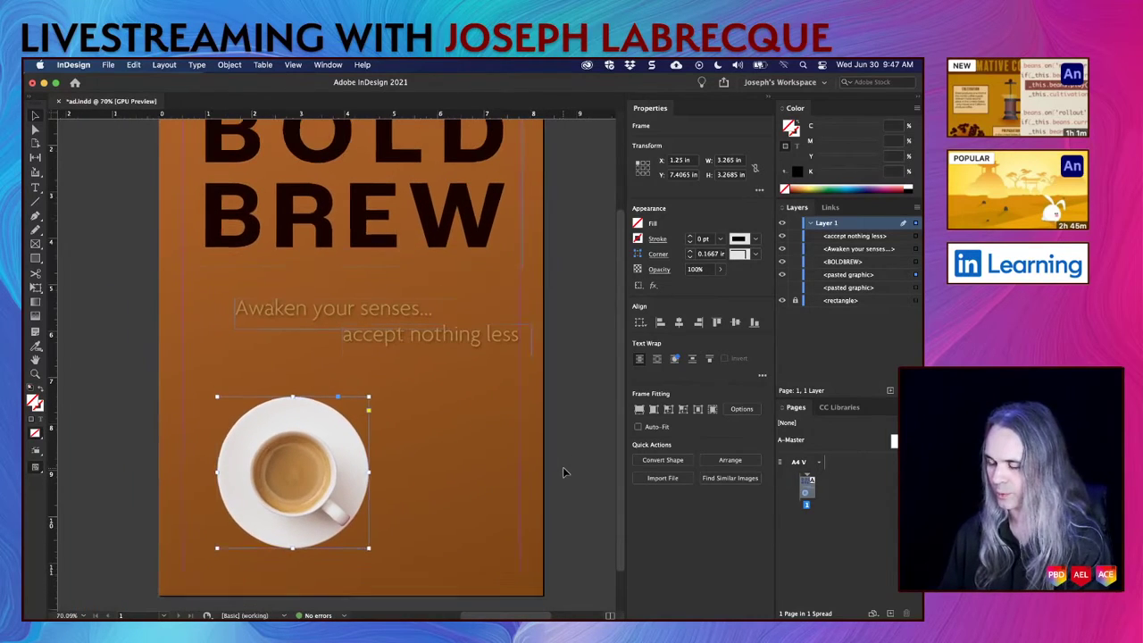
drag(377, 471, 369, 470)
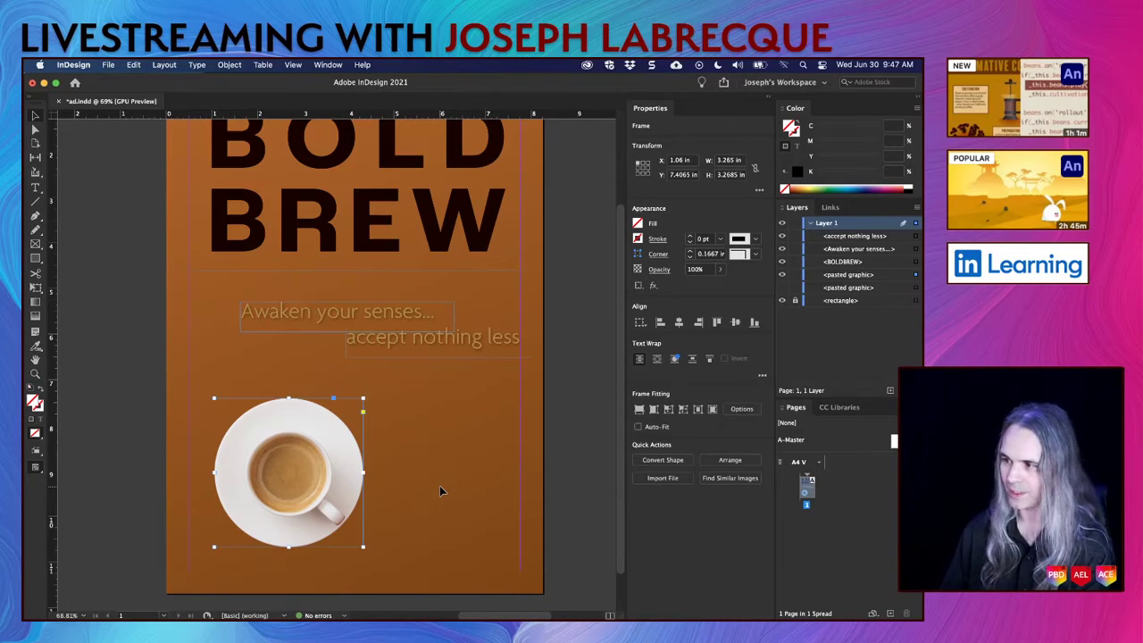
Step: Switch back to the side-view coffee cup and lower it to X 0.8939 in, Y 7.742 in
click(783, 288)
click(782, 275)
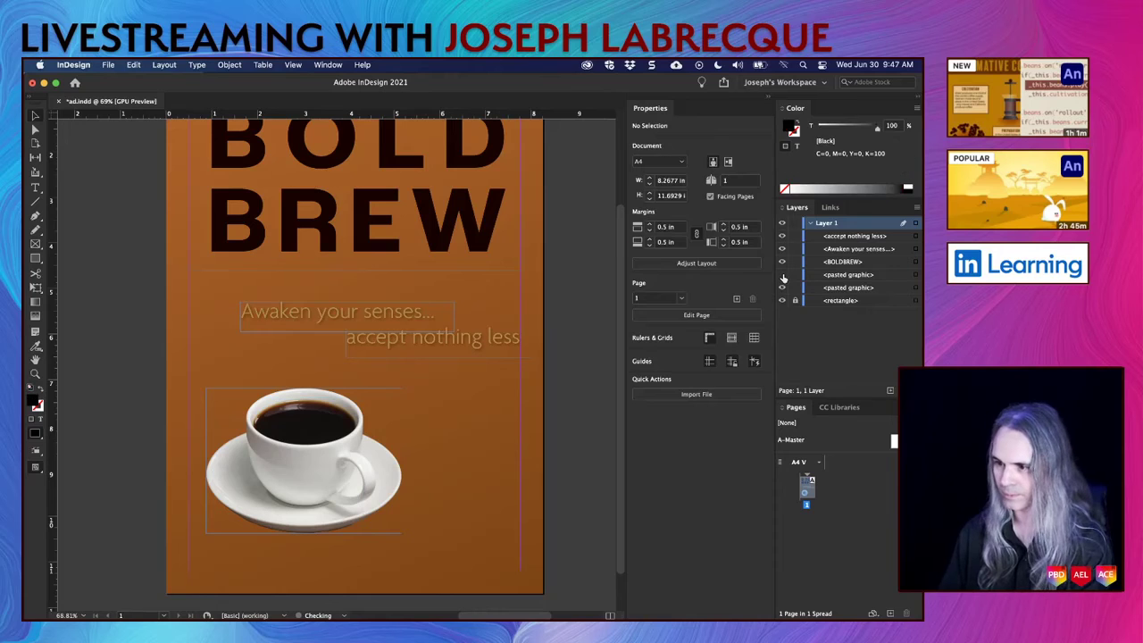
click(344, 511)
drag(345, 512, 346, 526)
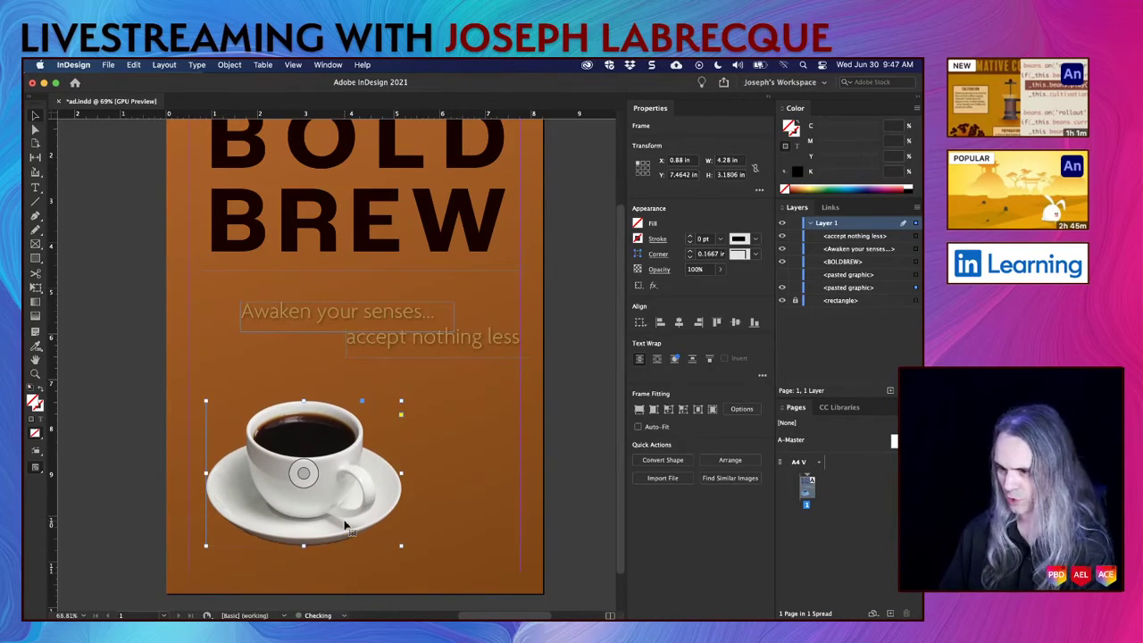
key(shift+Down)
key(shift+Down)
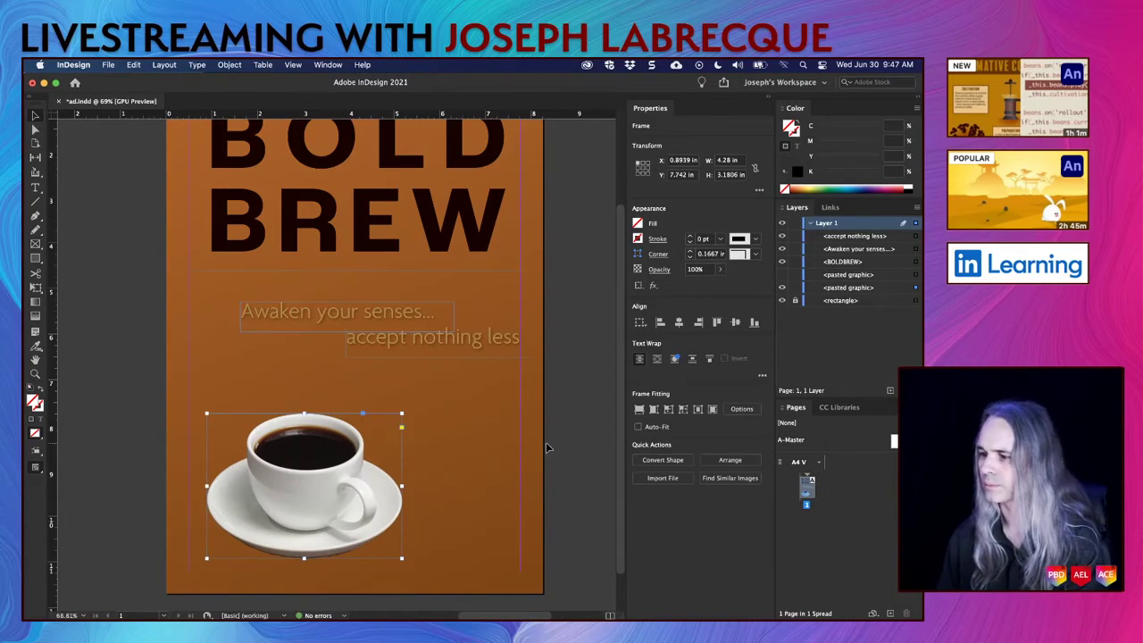
click(607, 447)
Step: Lighten the "accept nothing less" tagline to a 39% tint of its tan text colour
click(447, 345)
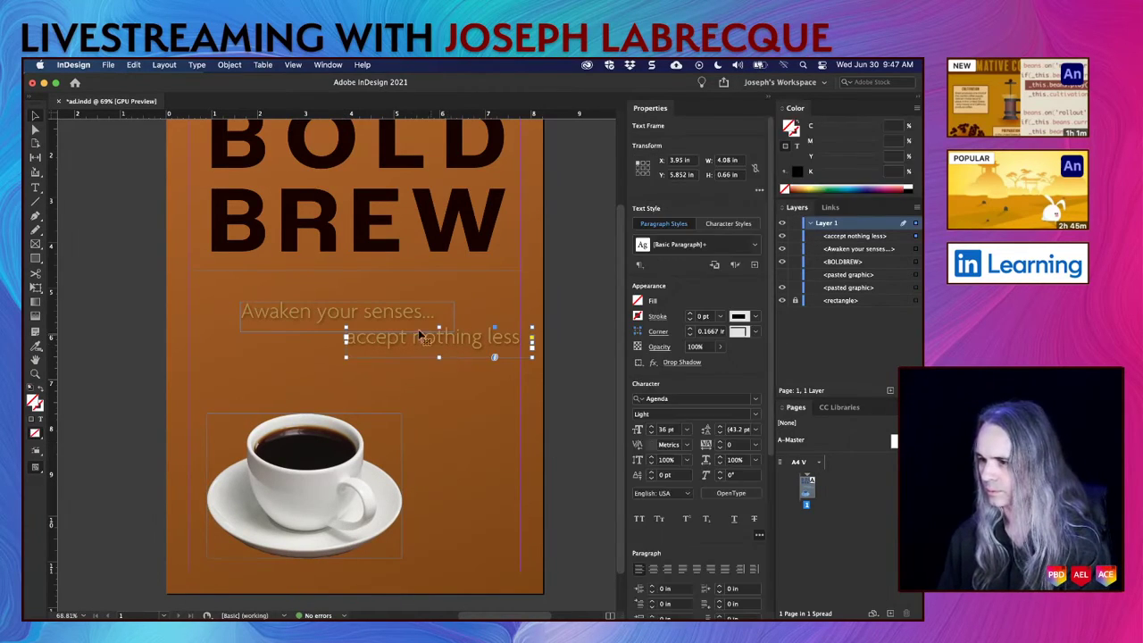
double_click(415, 339)
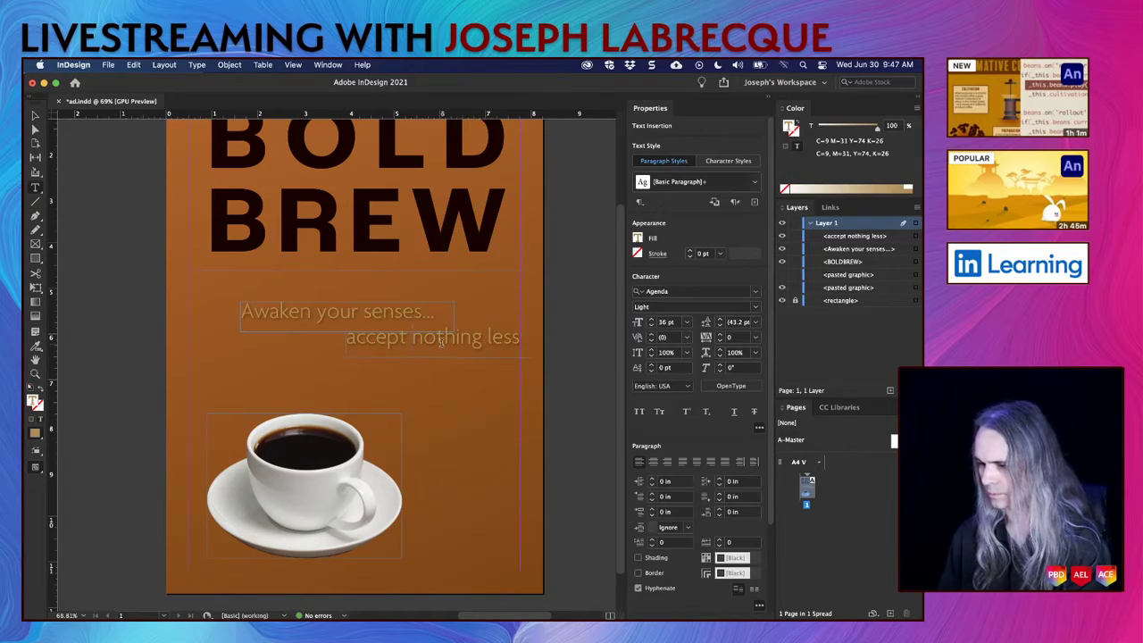
triple_click(443, 346)
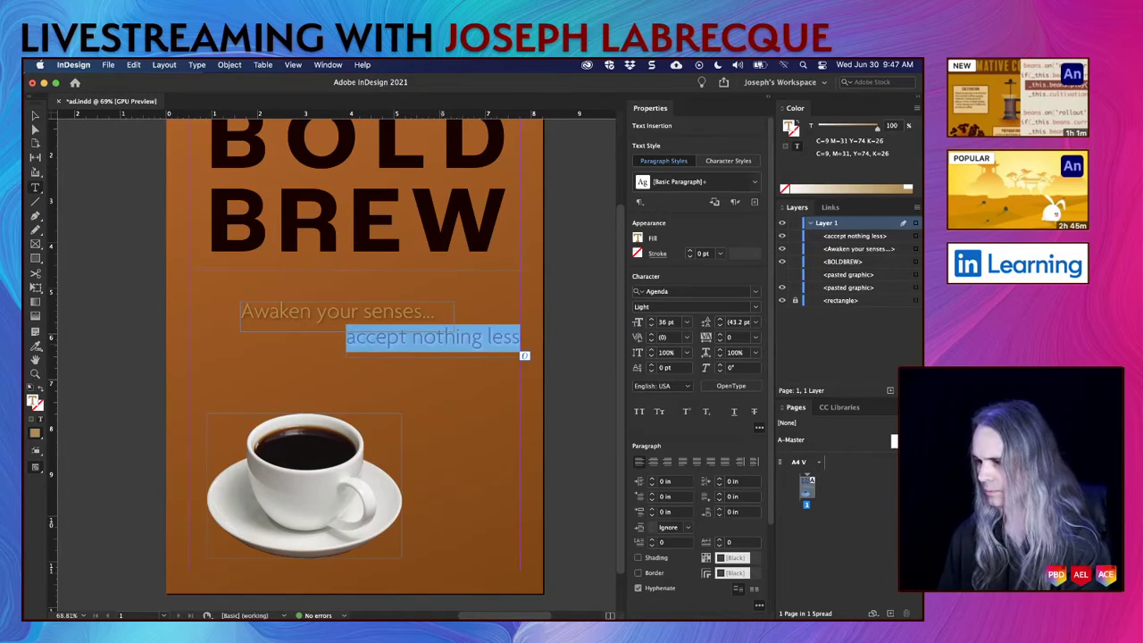
click(817, 186)
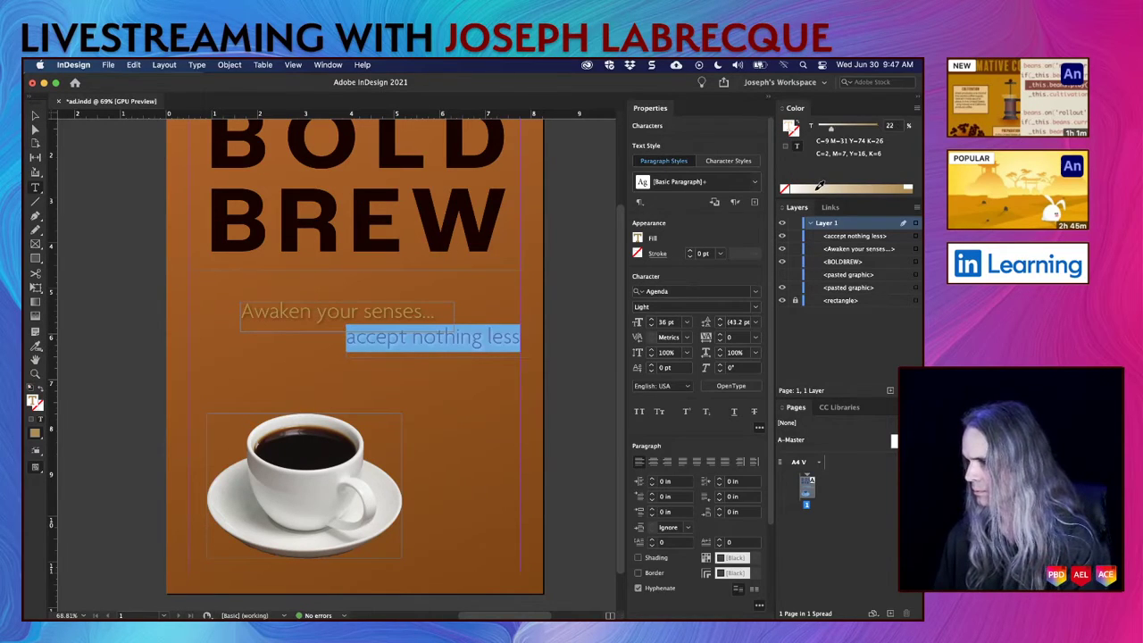
click(454, 345)
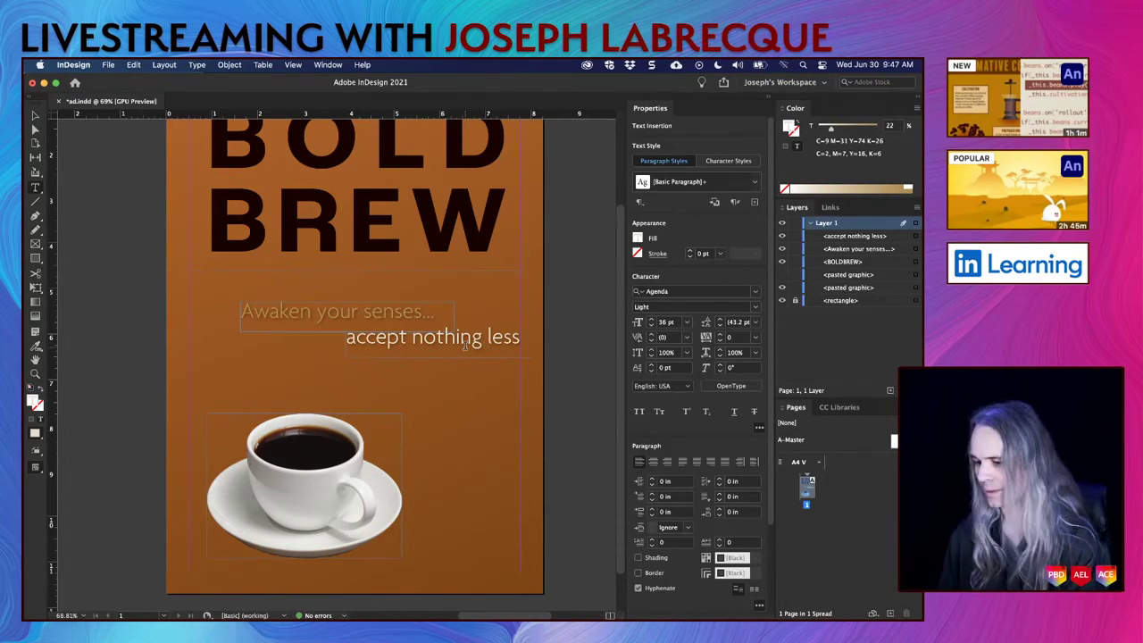
key(super+a)
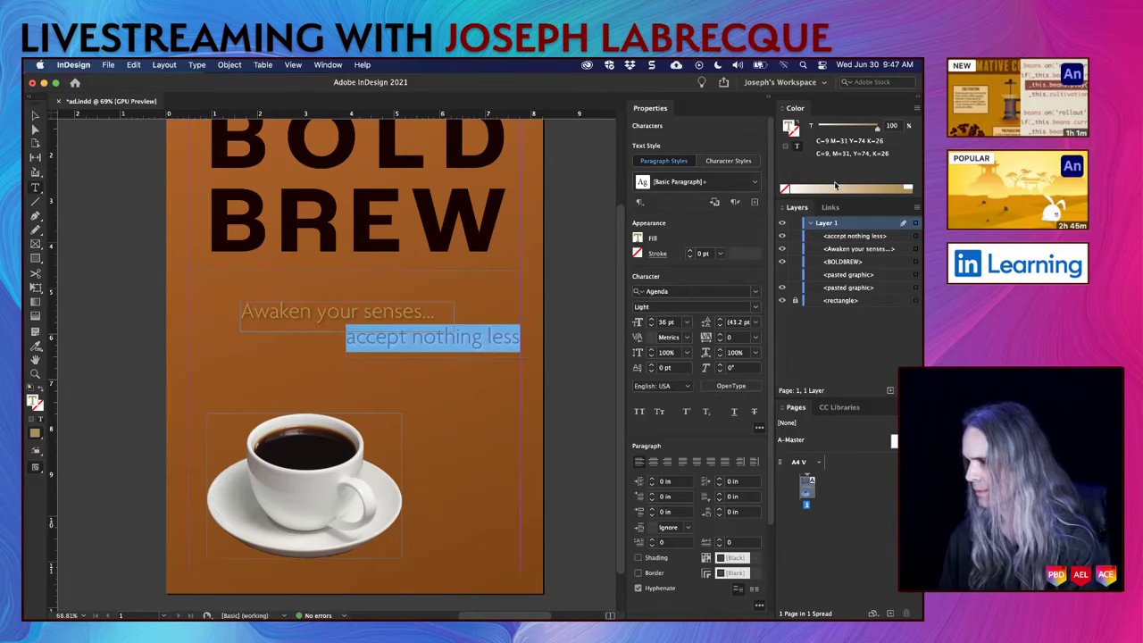
click(835, 185)
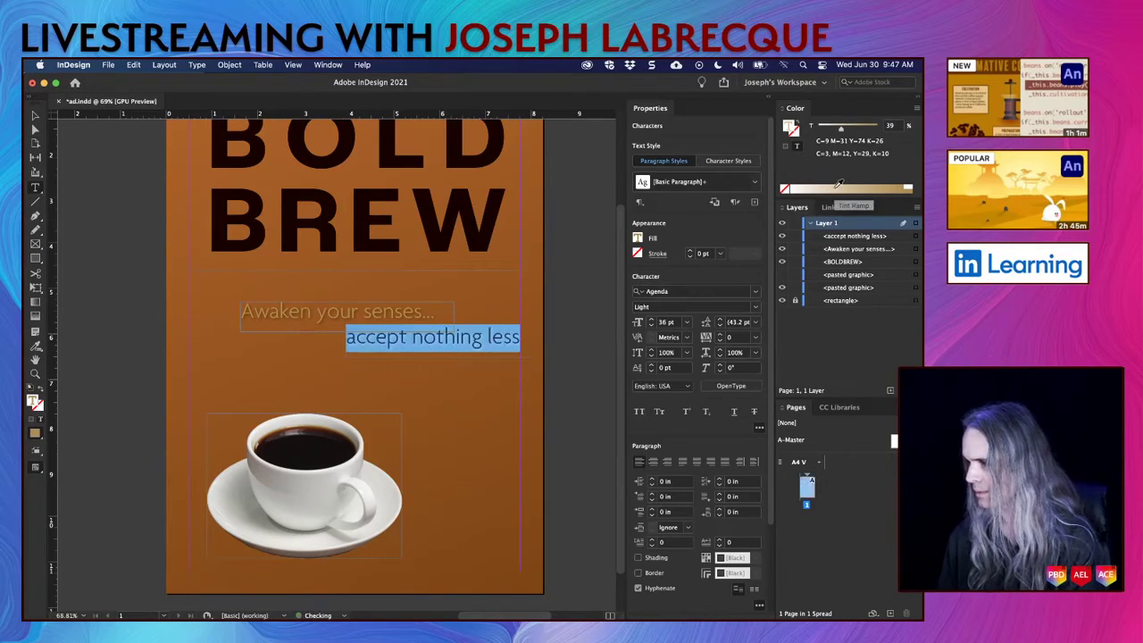
Step: Lighten the "Awaken your senses..." tagline to a 14% tint of its tan colour and preview the poster full screen
click(381, 319)
key(super+a)
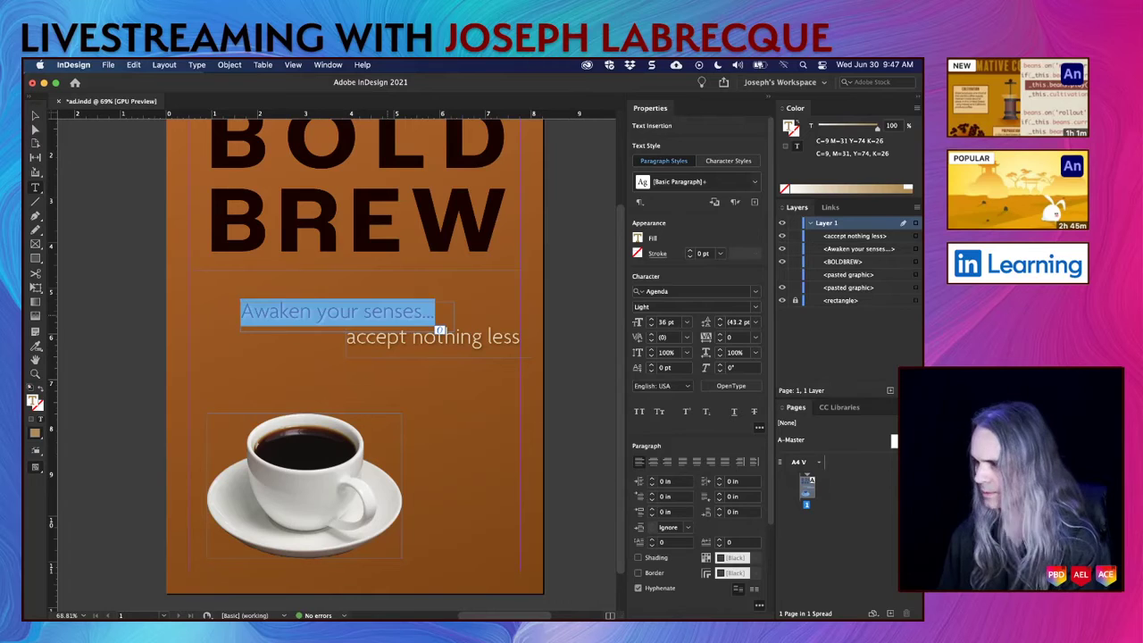
click(811, 184)
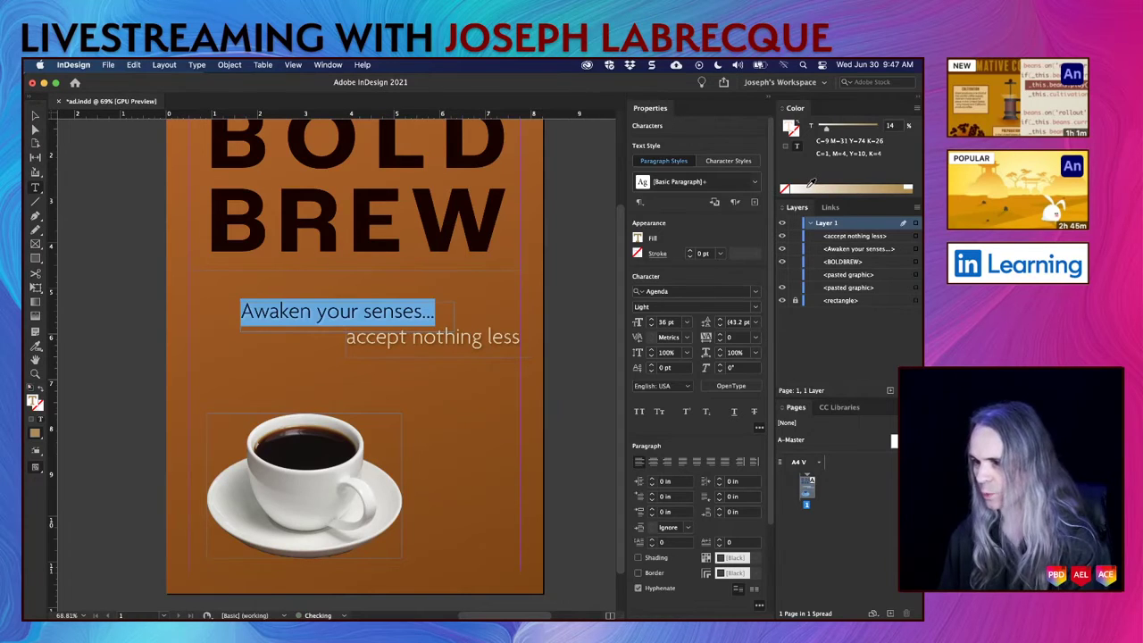
click(485, 337)
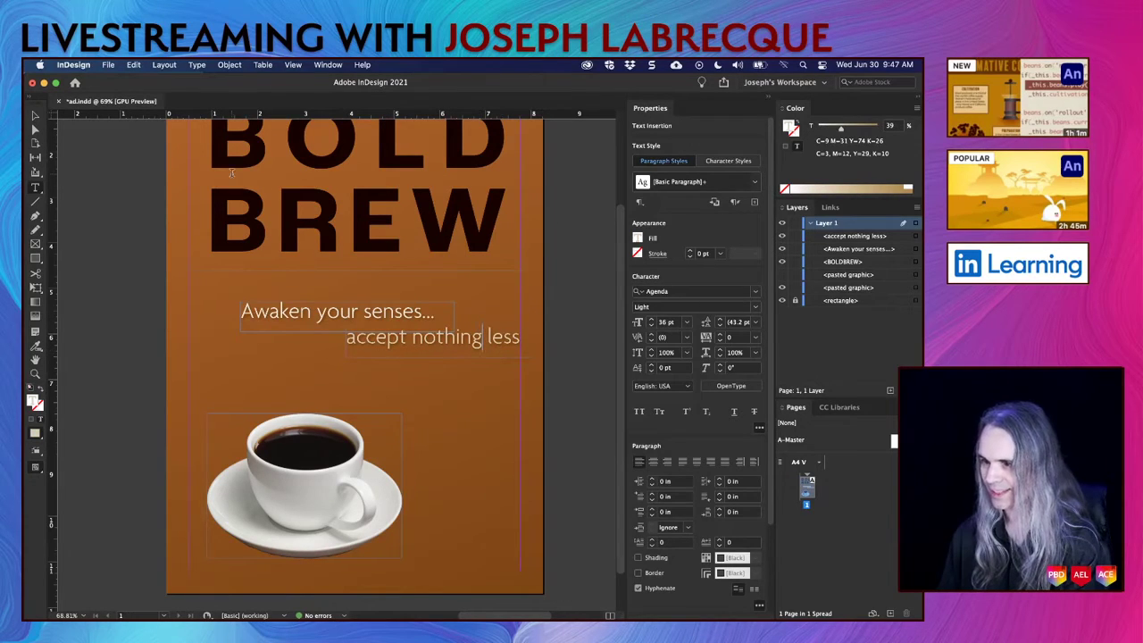
click(35, 115)
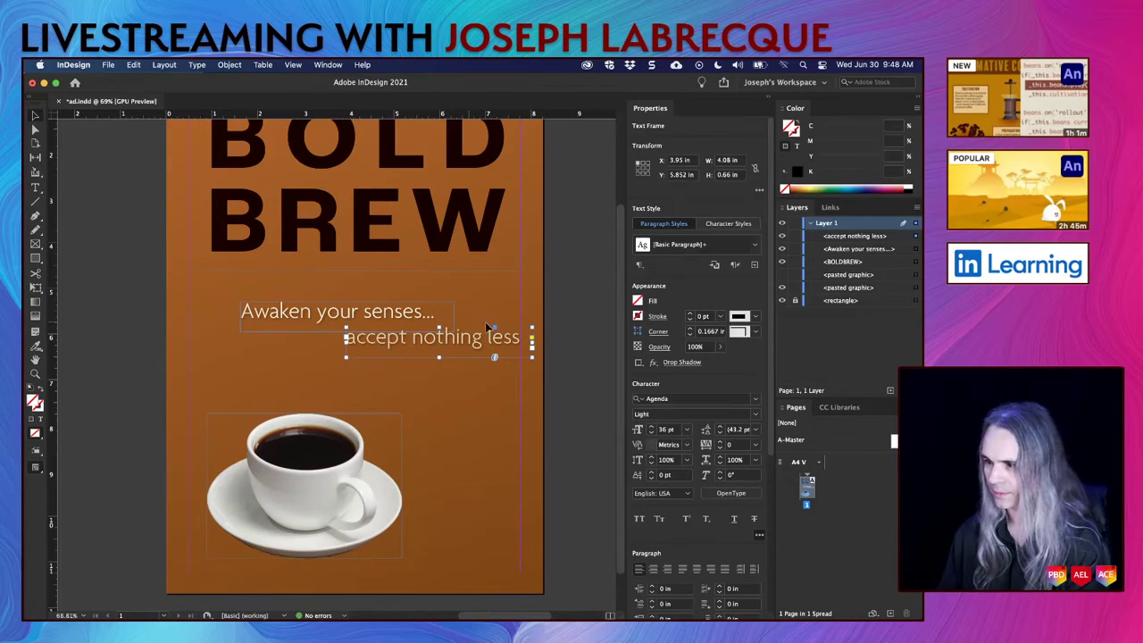
click(573, 360)
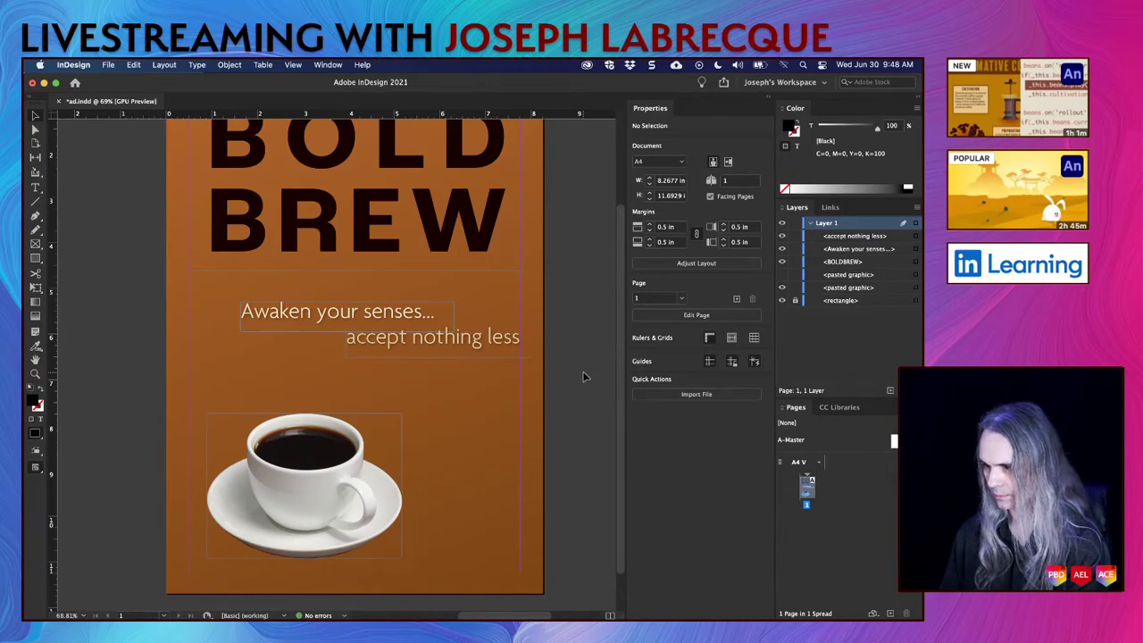
key(shift+w)
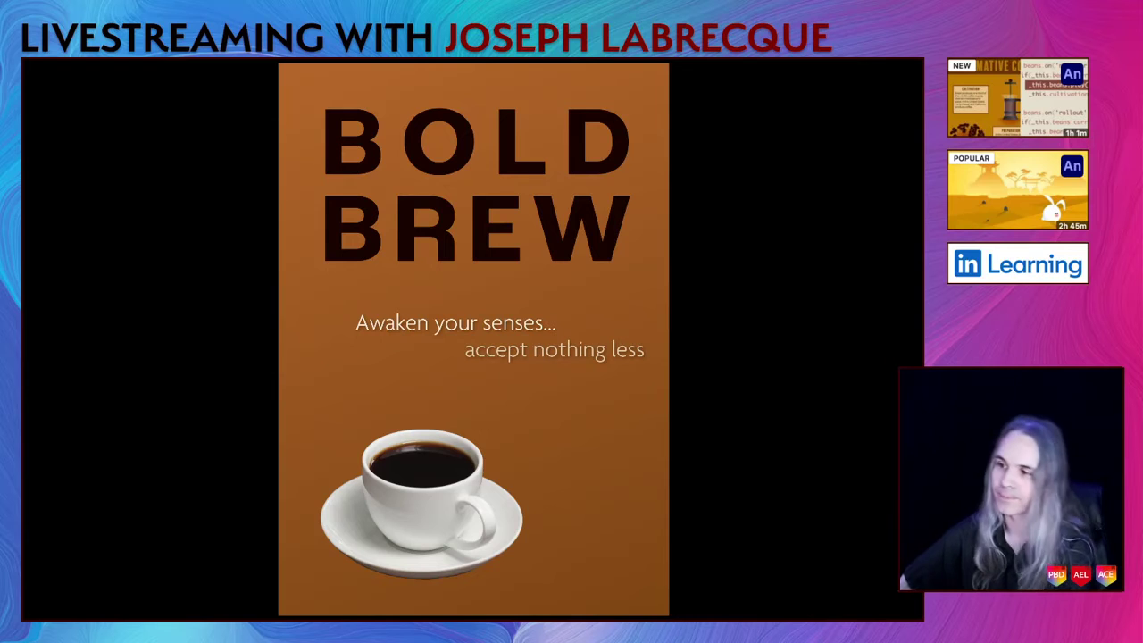
key(Escape)
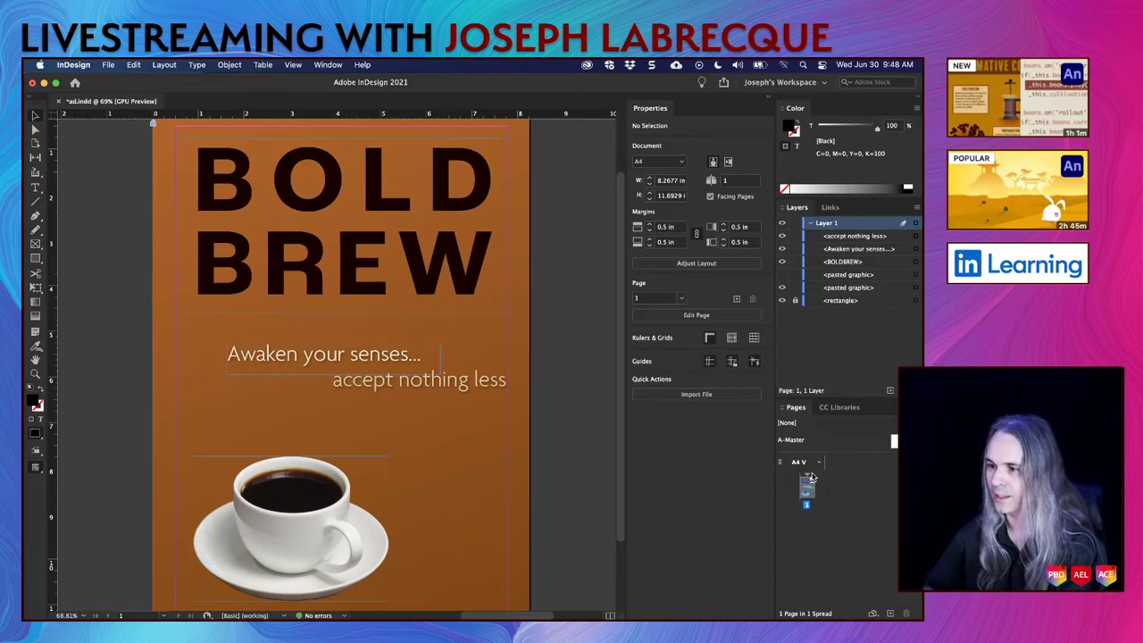
Step: Lower both taglines together to Y 5.8476 in, closer to the cup, and preview the poster full screen
click(386, 361)
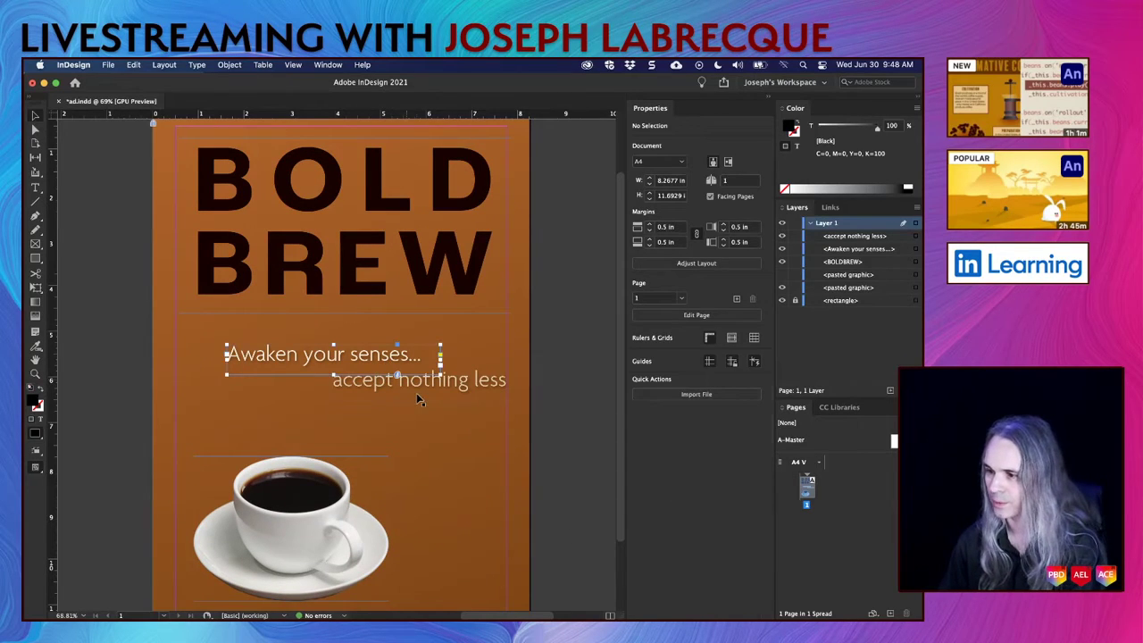
shift+click(416, 391)
key(shift+Down)
key(shift+Down)
key(shift+Down)
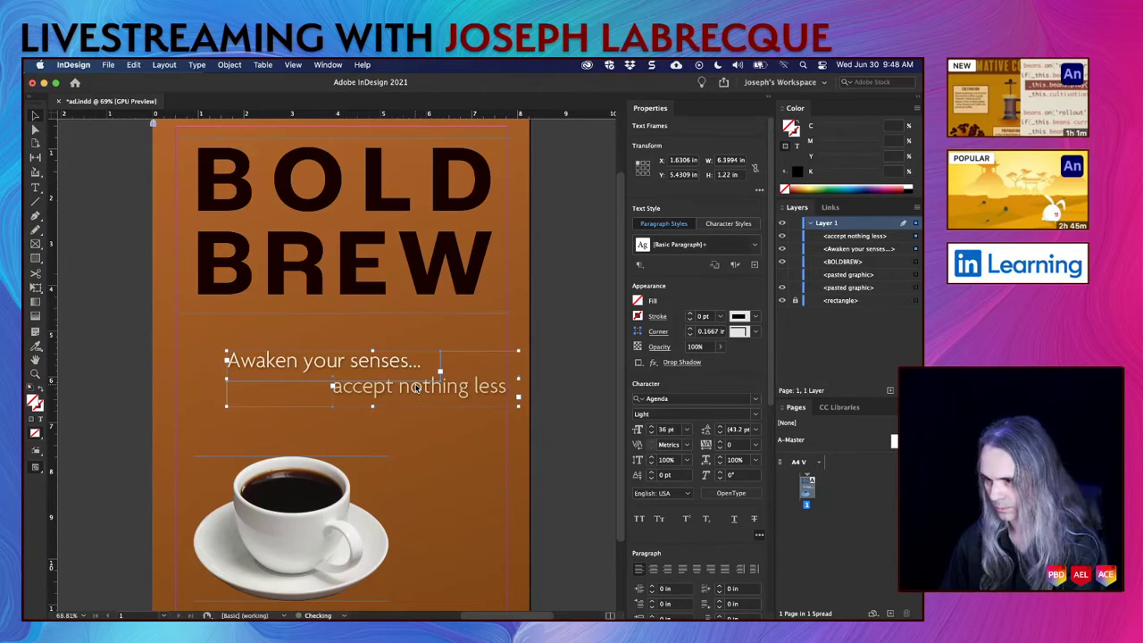
key(shift+Down)
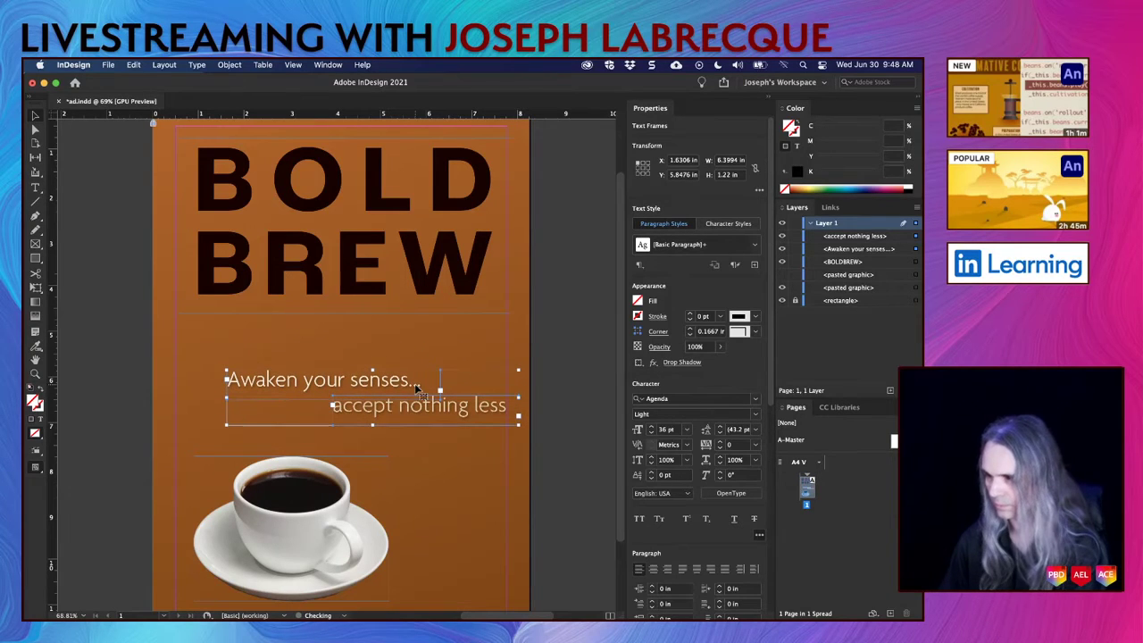
click(566, 403)
key(shift+w)
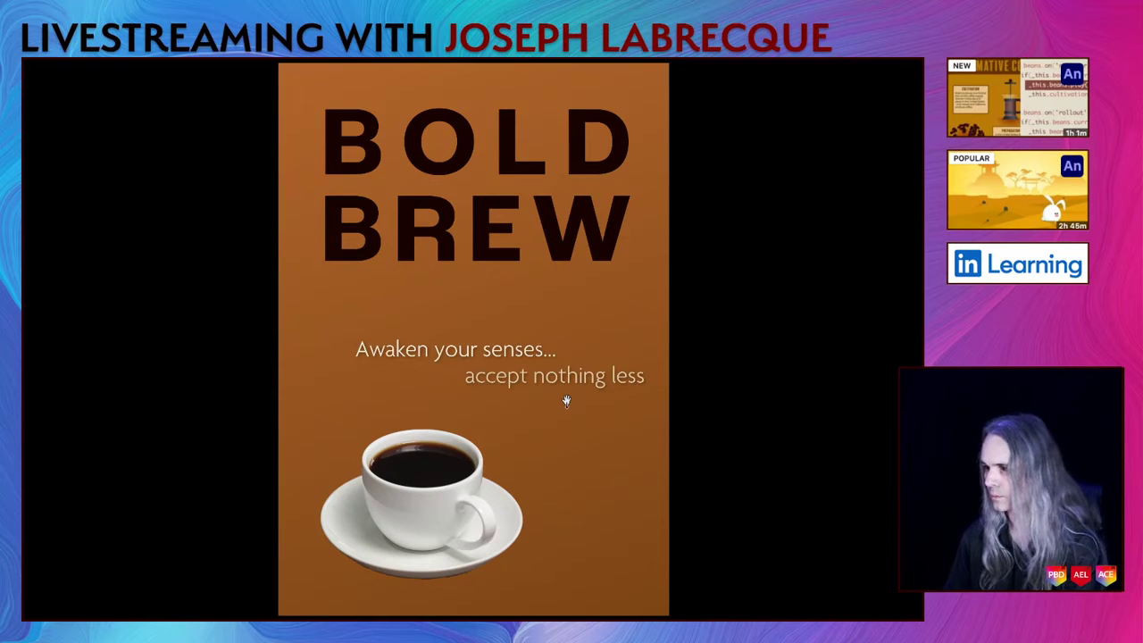
Step: Raise both taglines together to Y 5.7087 in and preview the poster full screen
key(shift+w)
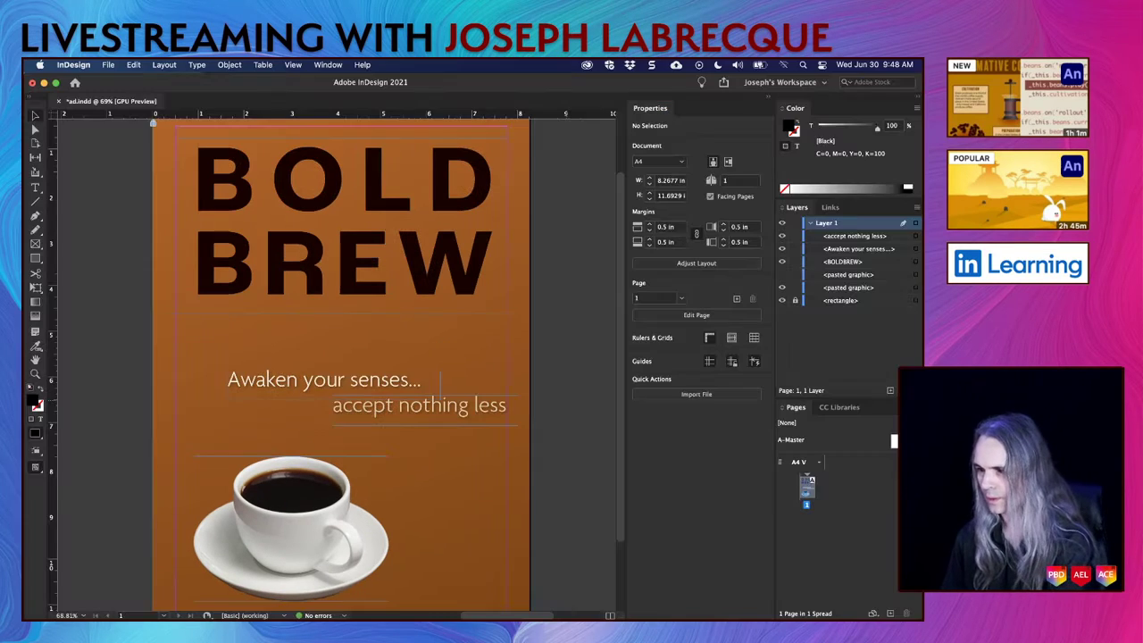
click(399, 393)
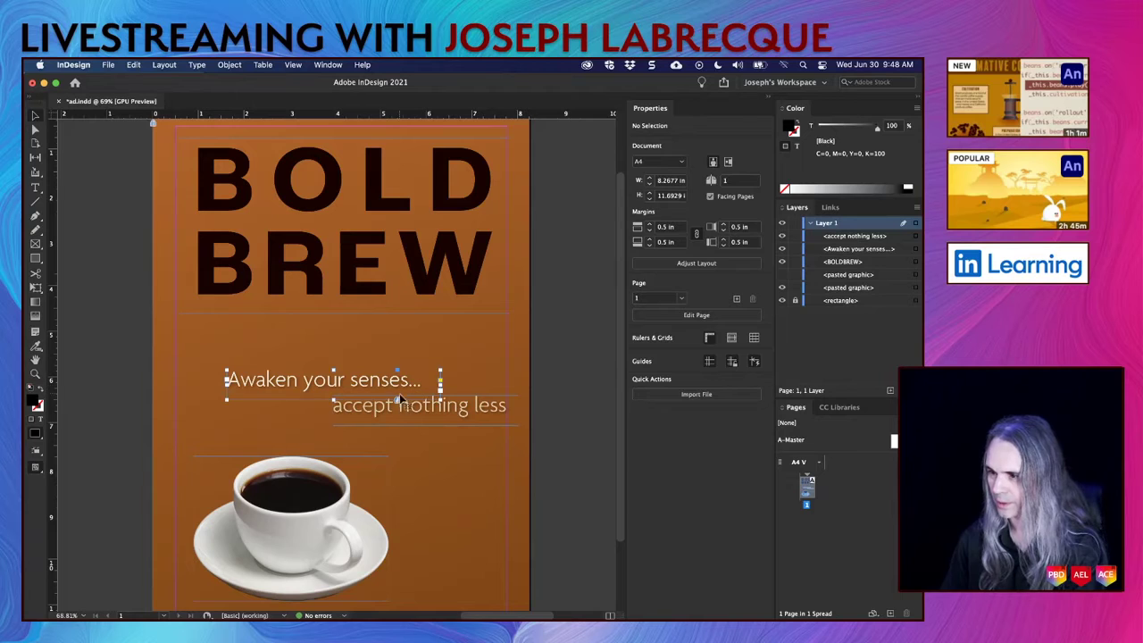
shift+click(413, 419)
key(shift+Up)
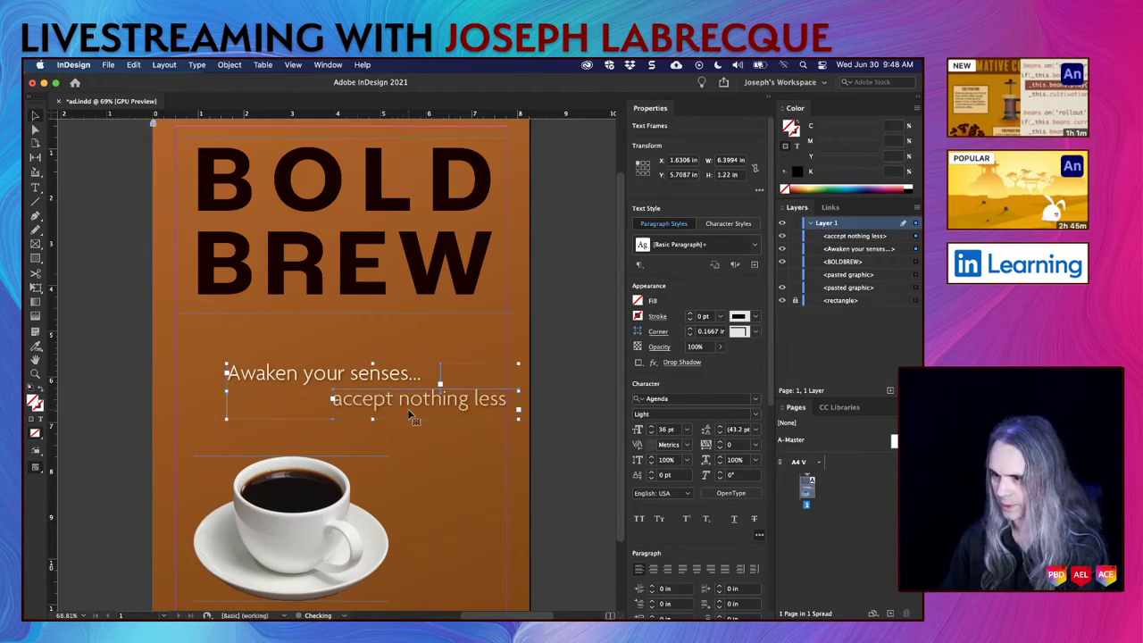
click(596, 416)
key(shift+w)
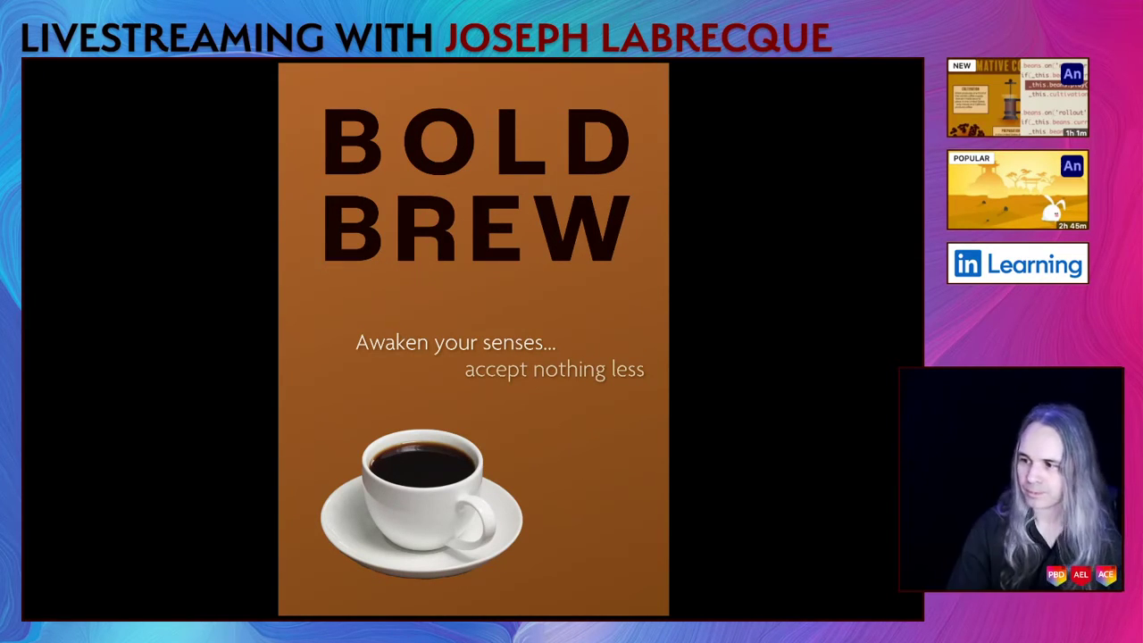
Step: Reduce the font size of both taglines to 30 pt
key(Escape)
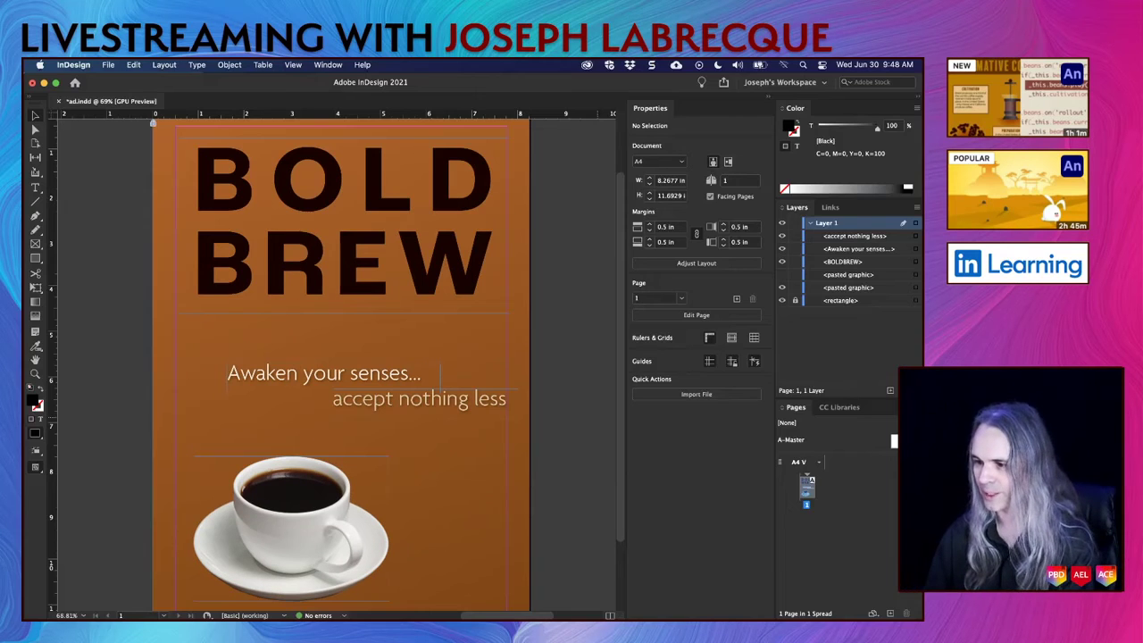
click(433, 401)
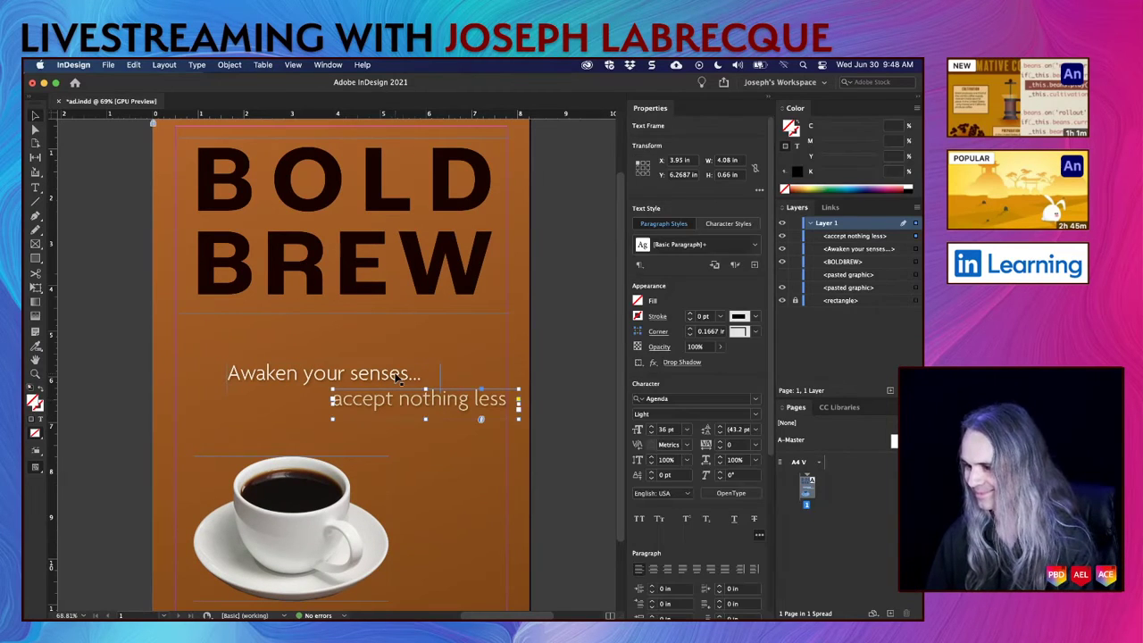
click(651, 432)
click(651, 432)
click(650, 432)
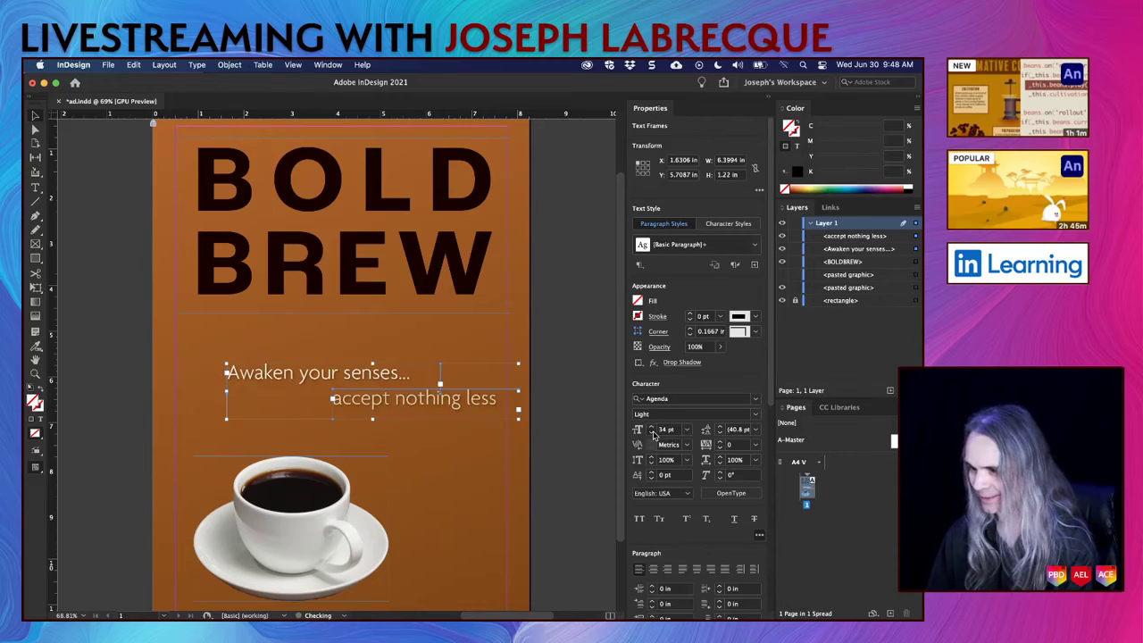
click(650, 432)
click(651, 432)
click(650, 432)
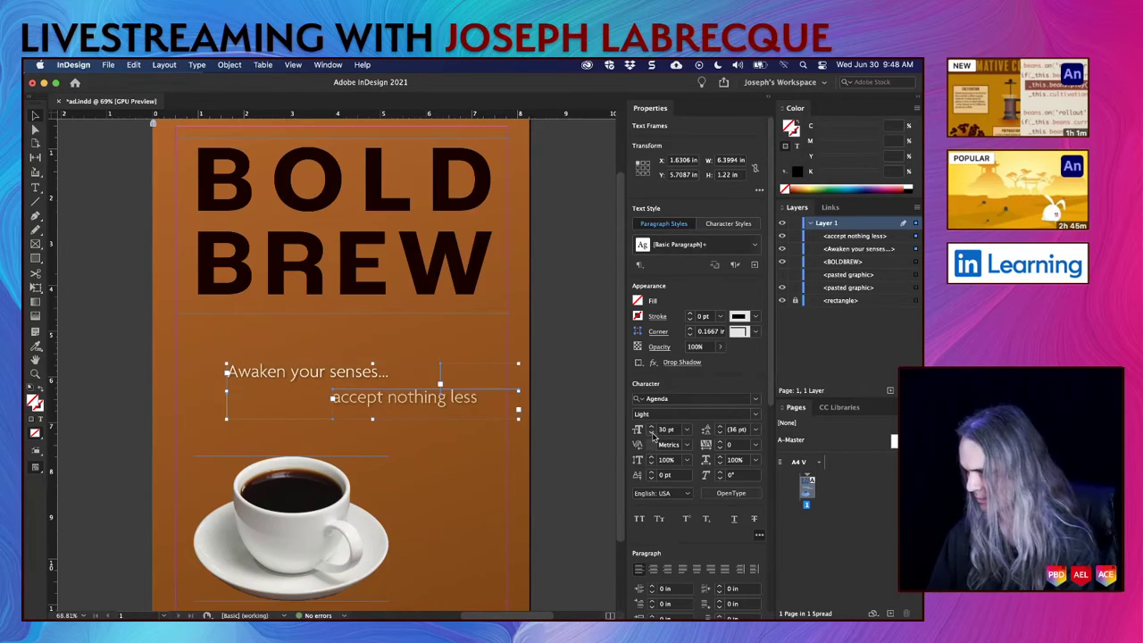
click(651, 432)
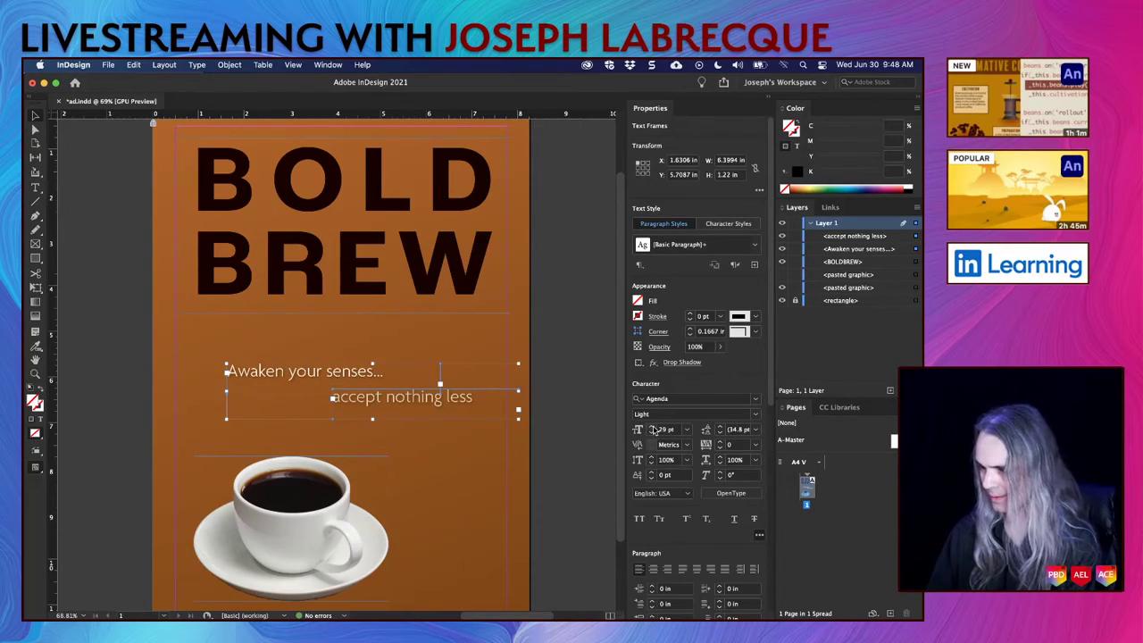
click(651, 426)
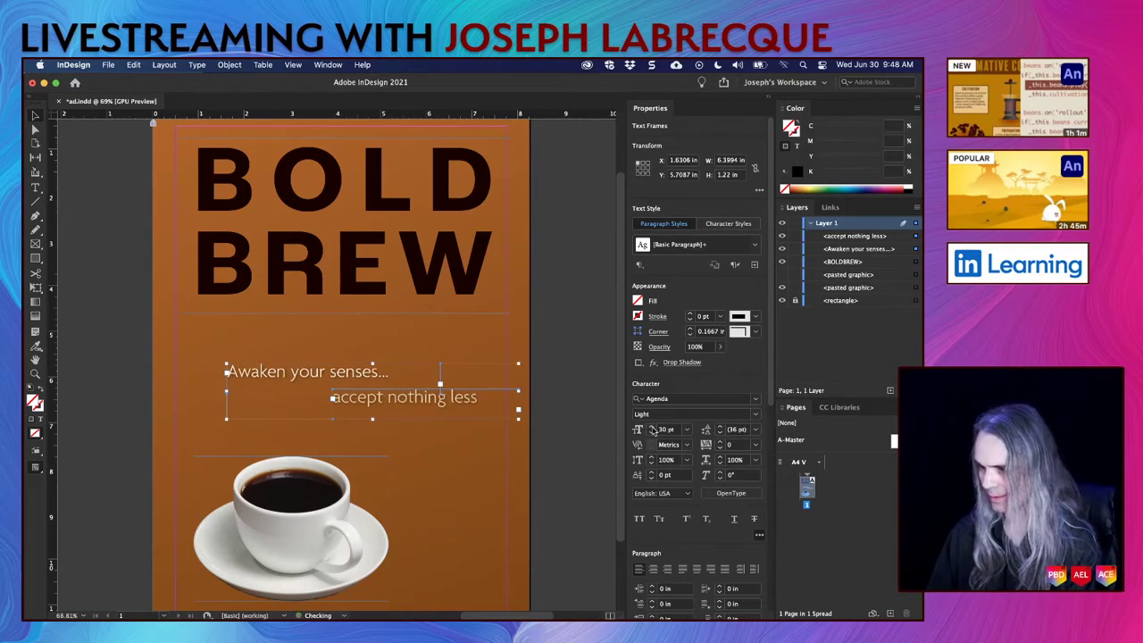
click(553, 407)
Step: Narrow the "accept nothing less" text frame to 3.59 in wide and right-align its text
click(471, 403)
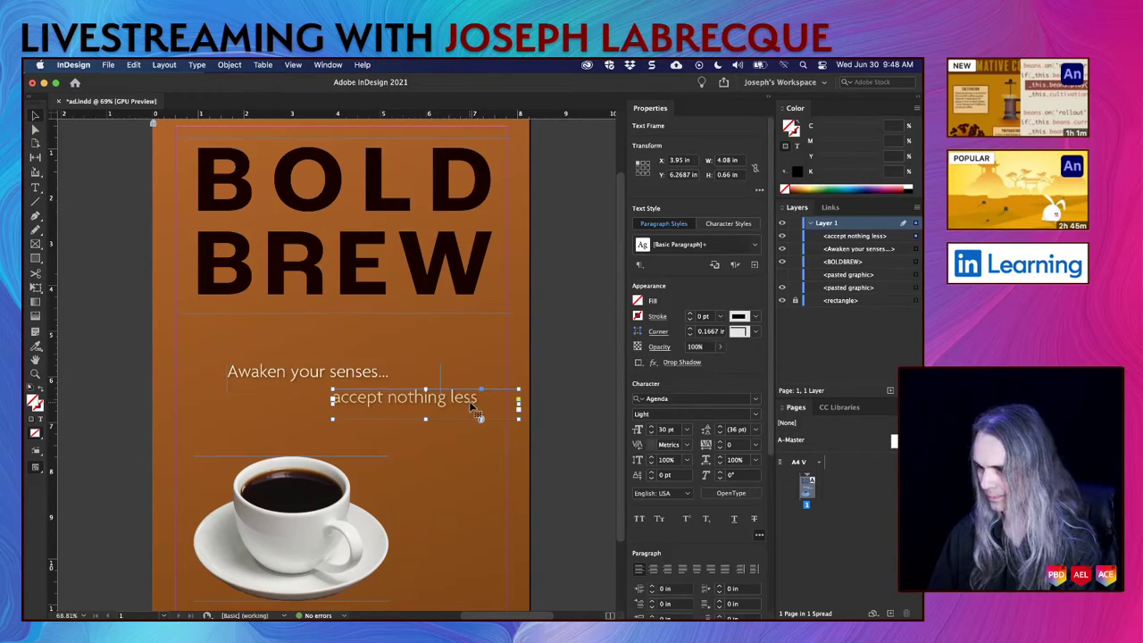
drag(517, 404, 484, 404)
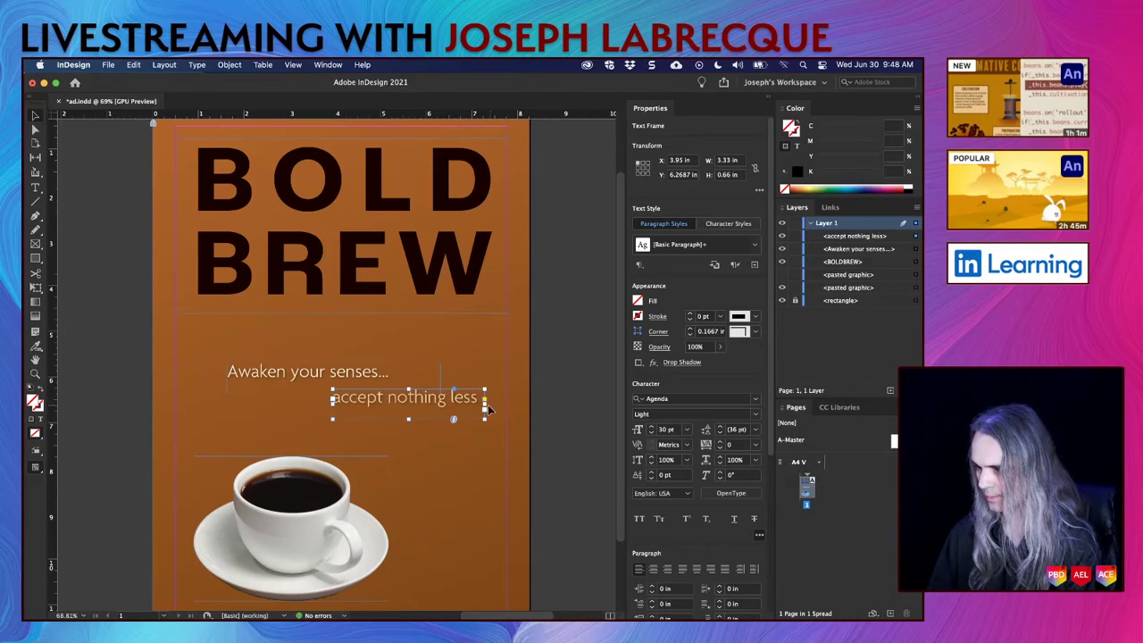
drag(485, 404, 496, 406)
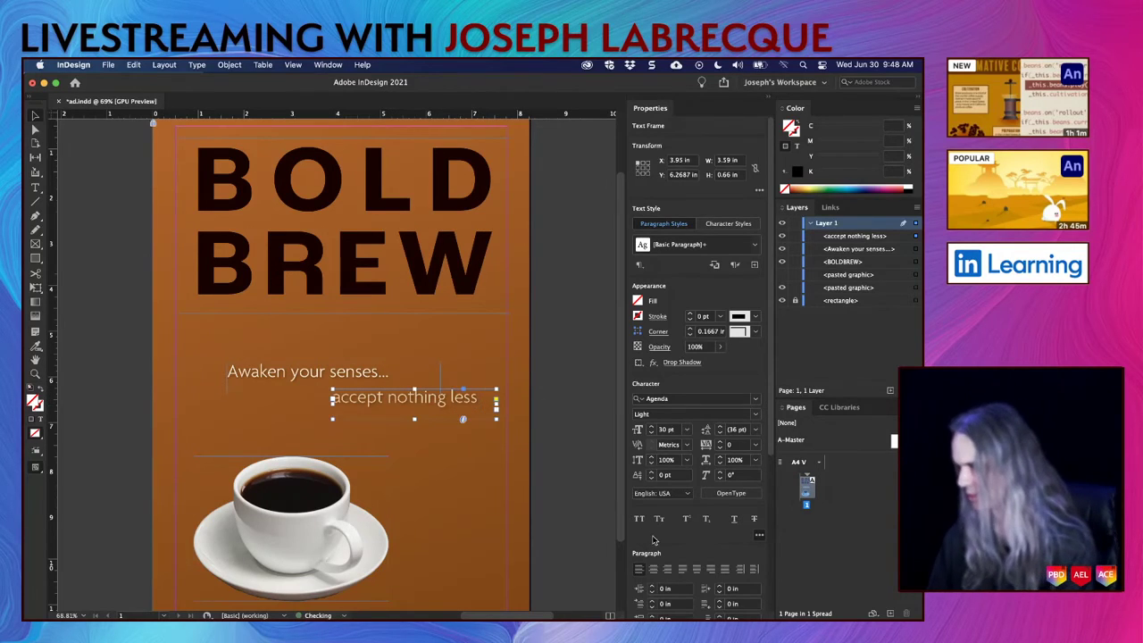
click(666, 569)
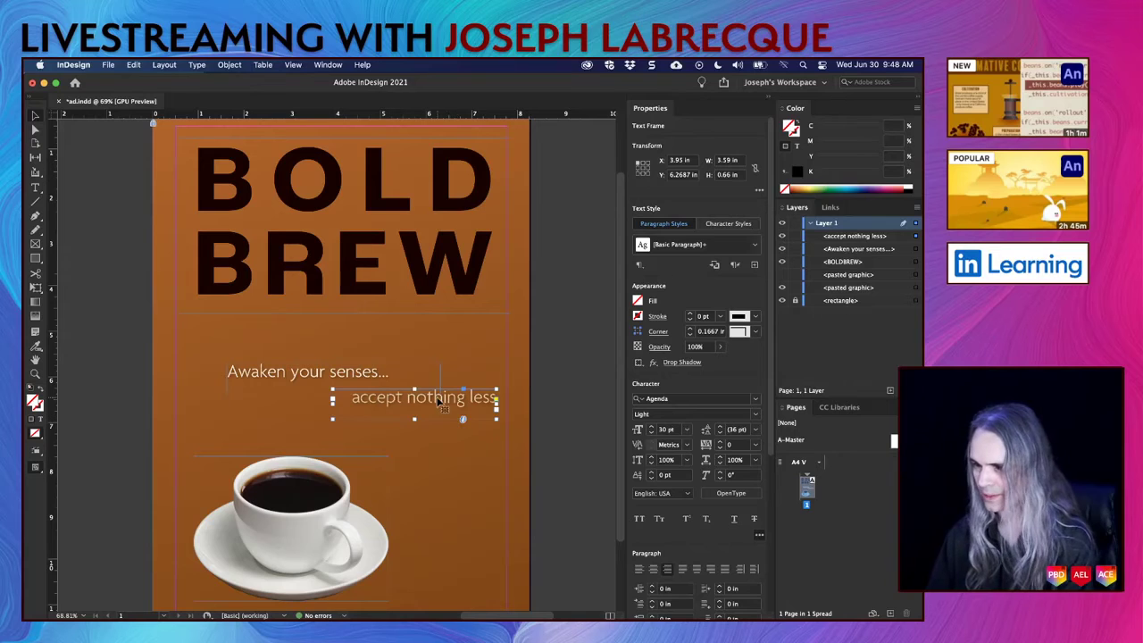
Step: Move the "accept nothing less" tagline right to X 4.2 in, against the page margin
key(shift+Right)
key(shift+Right)
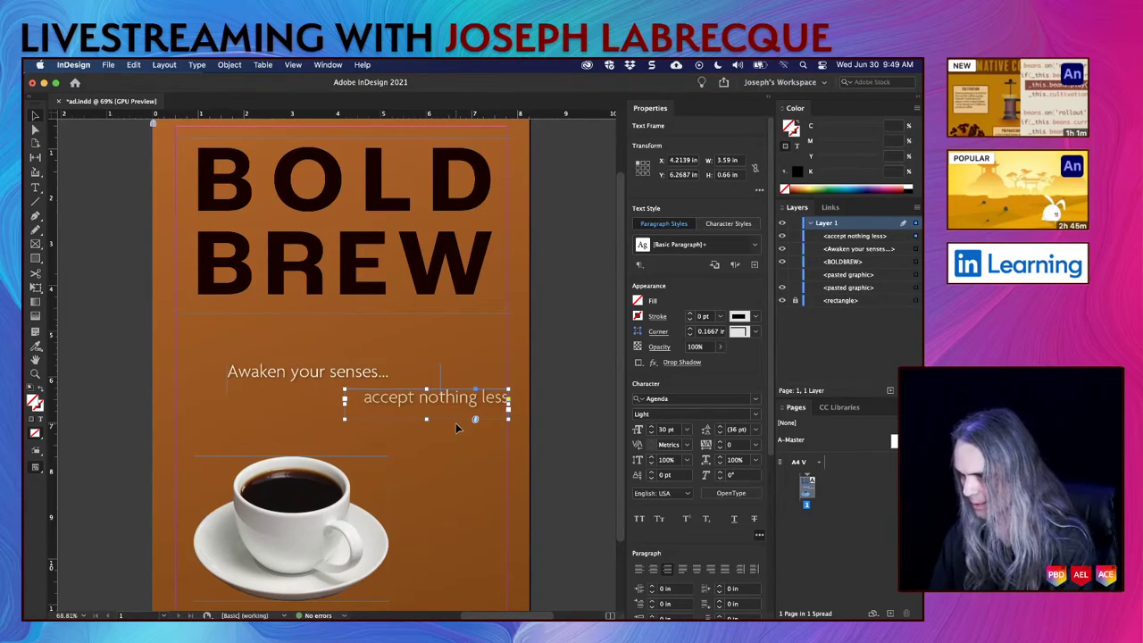
key(Left)
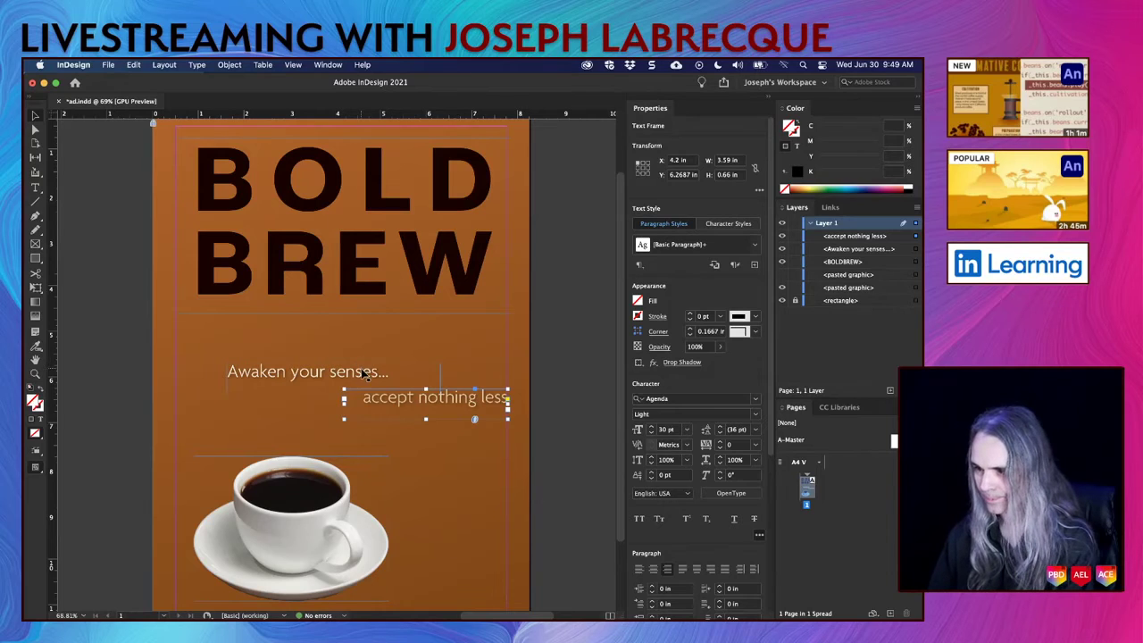
Step: Move the "Awaken your senses..." tagline to X 2.7417 in, Y 5.8198 in, and preview the poster full screen
click(228, 370)
key(shift+Right)
key(shift+Right)
key(shift+Right)
key(shift+Right)
key(shift+Right)
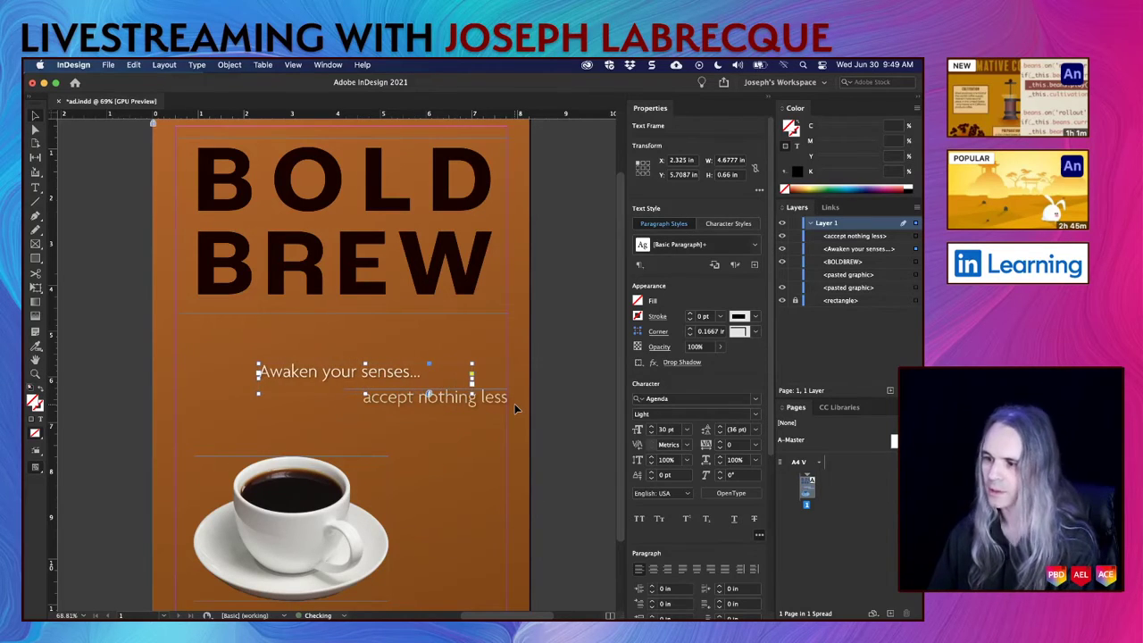
key(shift+Right)
key(shift+Right)
key(shift+Right)
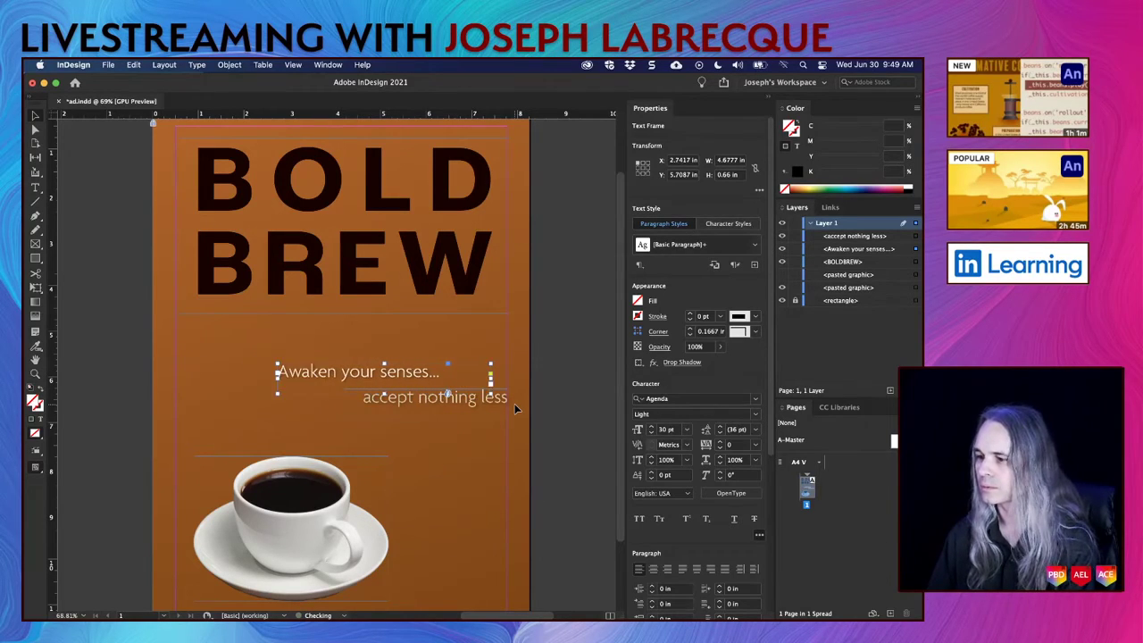
key(shift+Down)
key(Up)
key(Up)
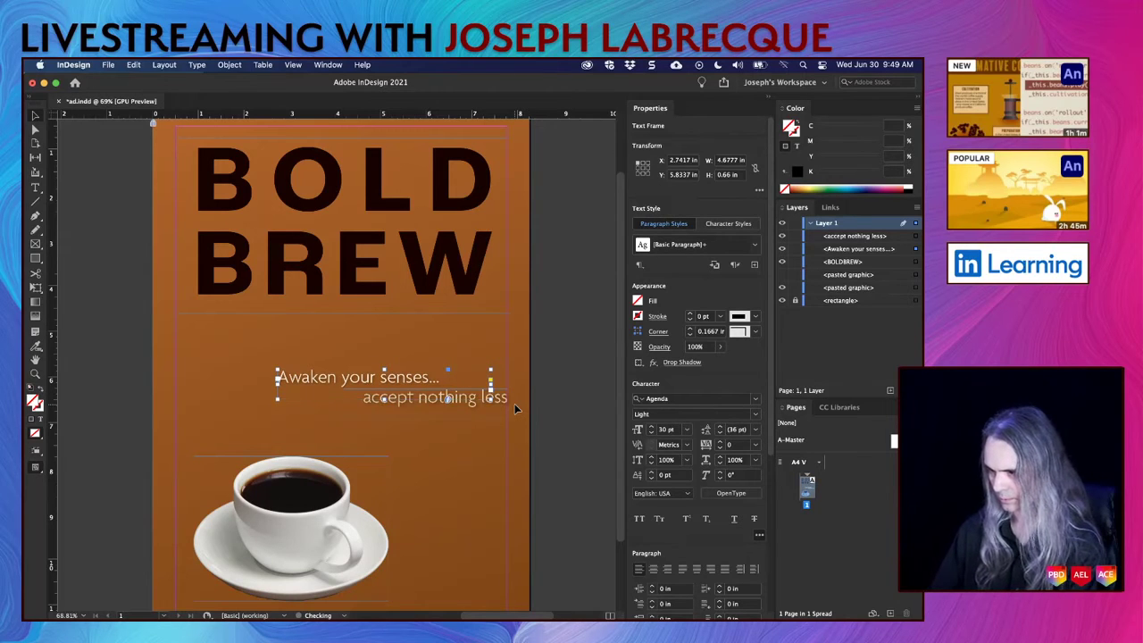
click(580, 429)
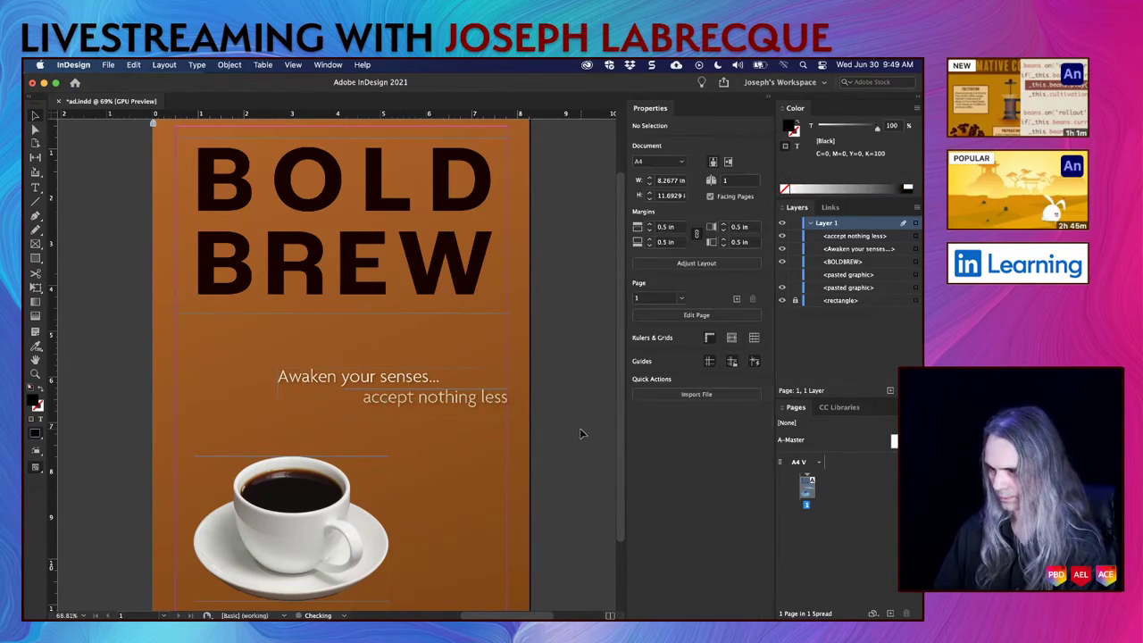
key(shift+w)
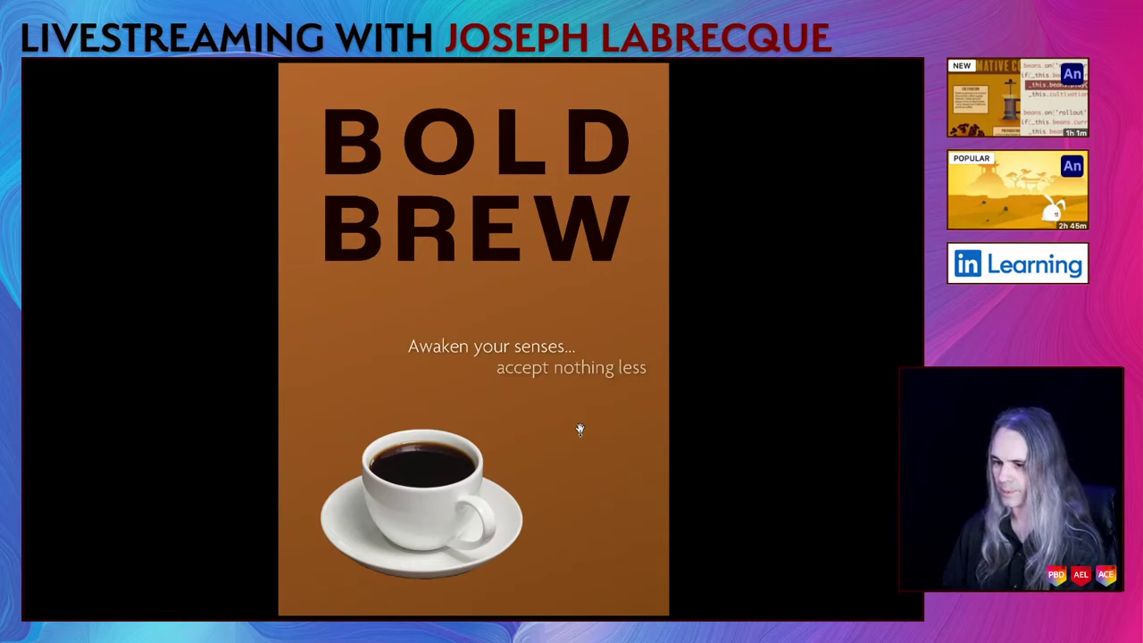
Step: Lower both taglines together to Y 6.0976 in and preview the poster full screen
key(shift+w)
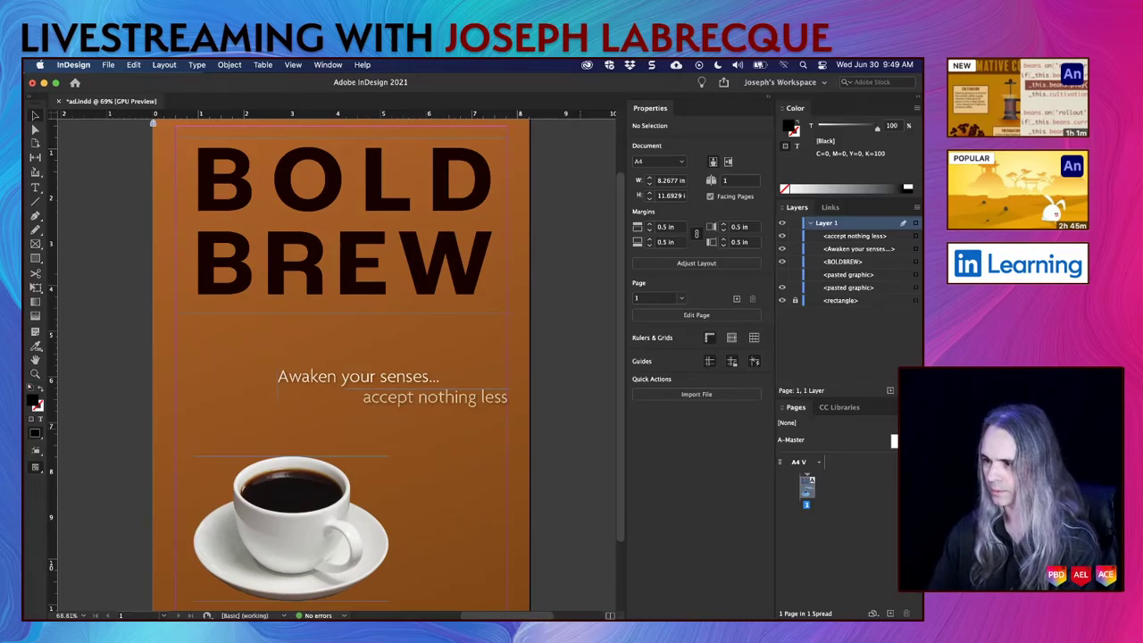
click(418, 378)
shift+click(414, 410)
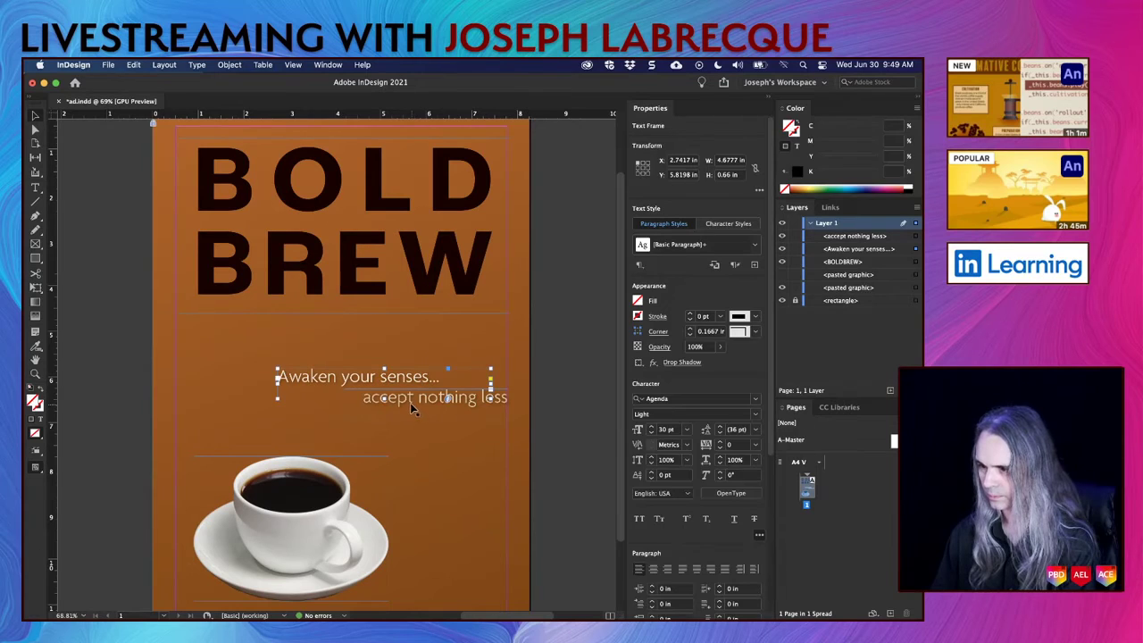
key(shift+Down)
key(shift+Down)
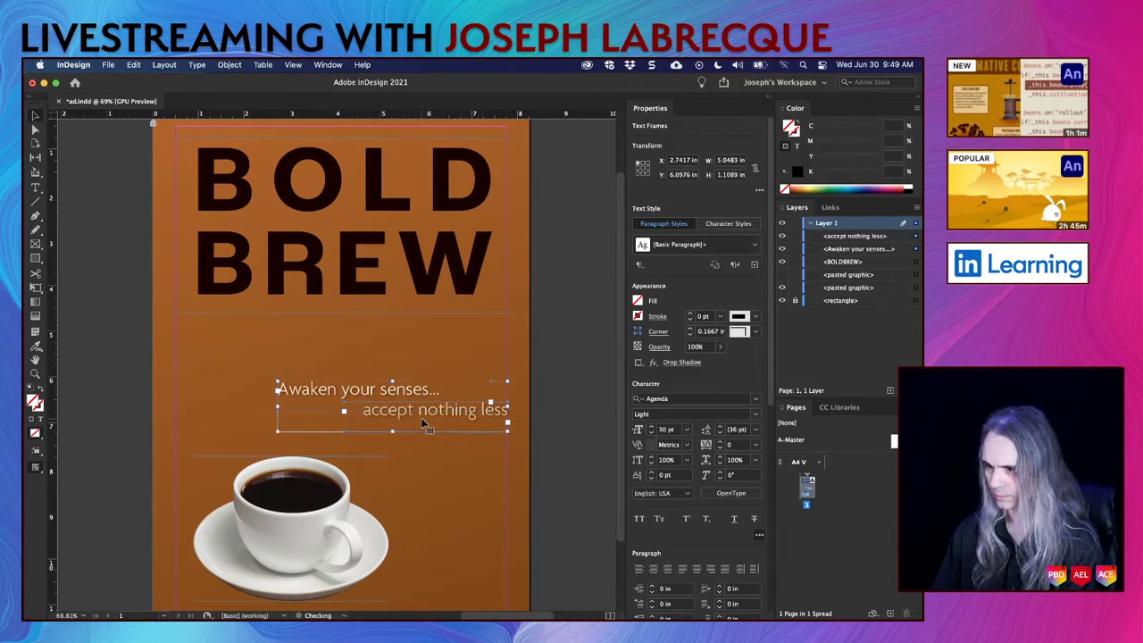
click(573, 436)
key(shift+w)
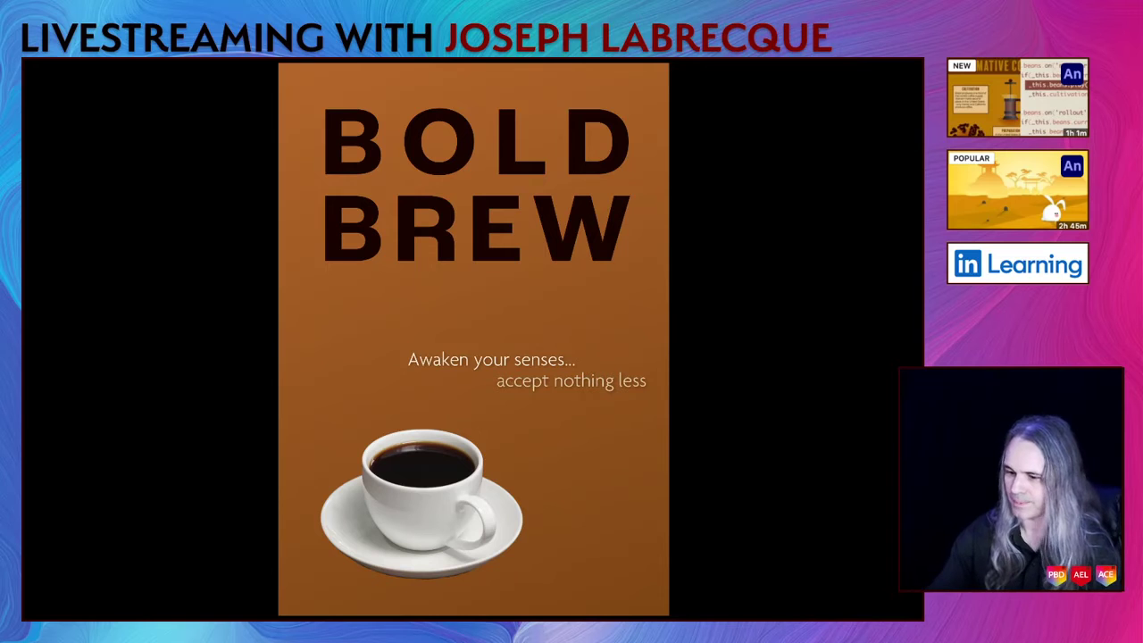
Step: Set the "accept nothing less" tagline's text colour to a 54% tint and preview the poster full screen
key(shift+w)
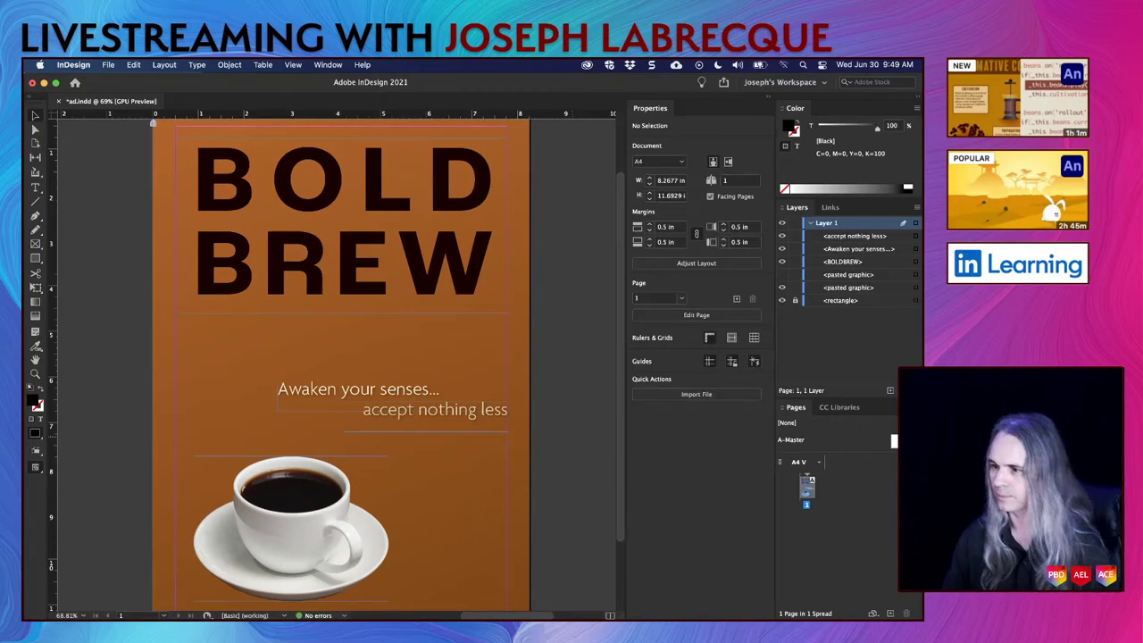
double_click(455, 412)
triple_click(454, 414)
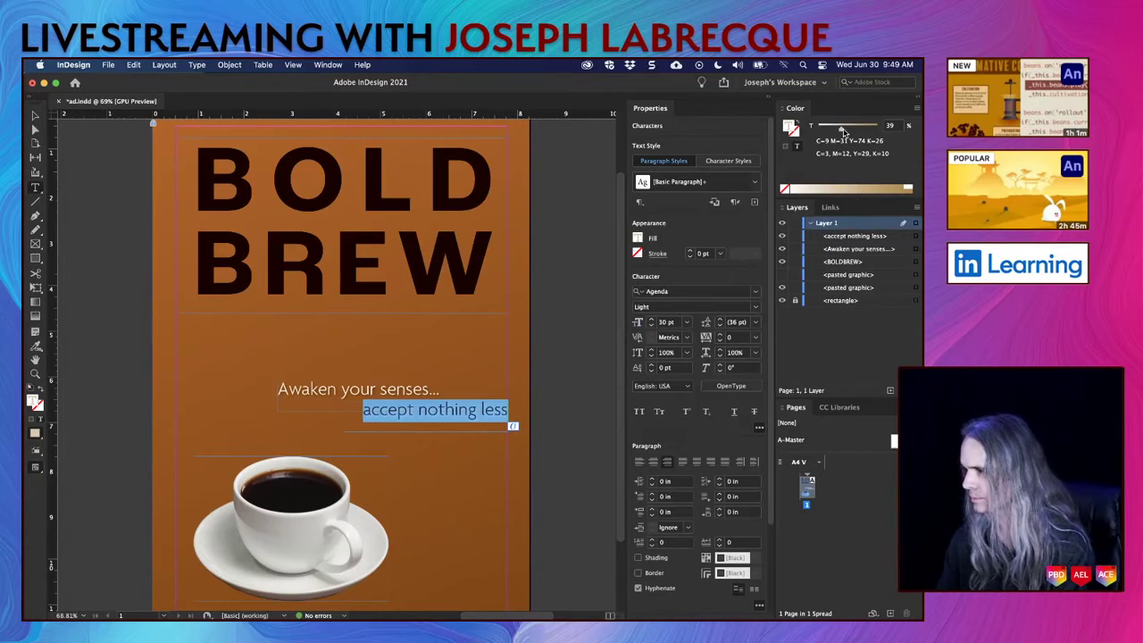
drag(840, 129, 850, 129)
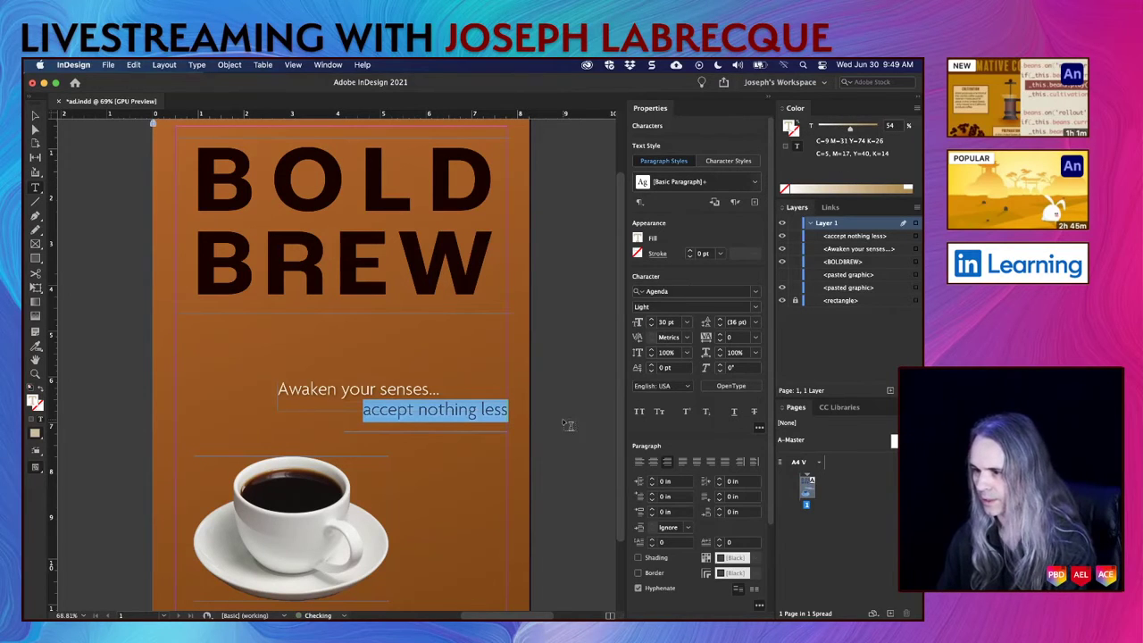
click(453, 423)
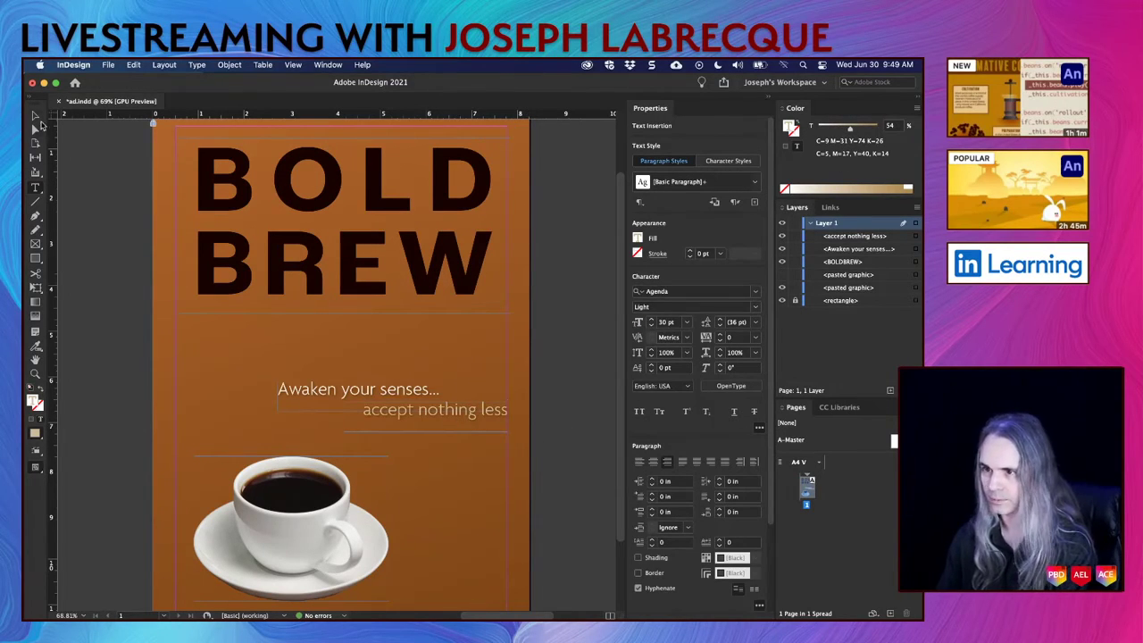
click(36, 116)
click(121, 274)
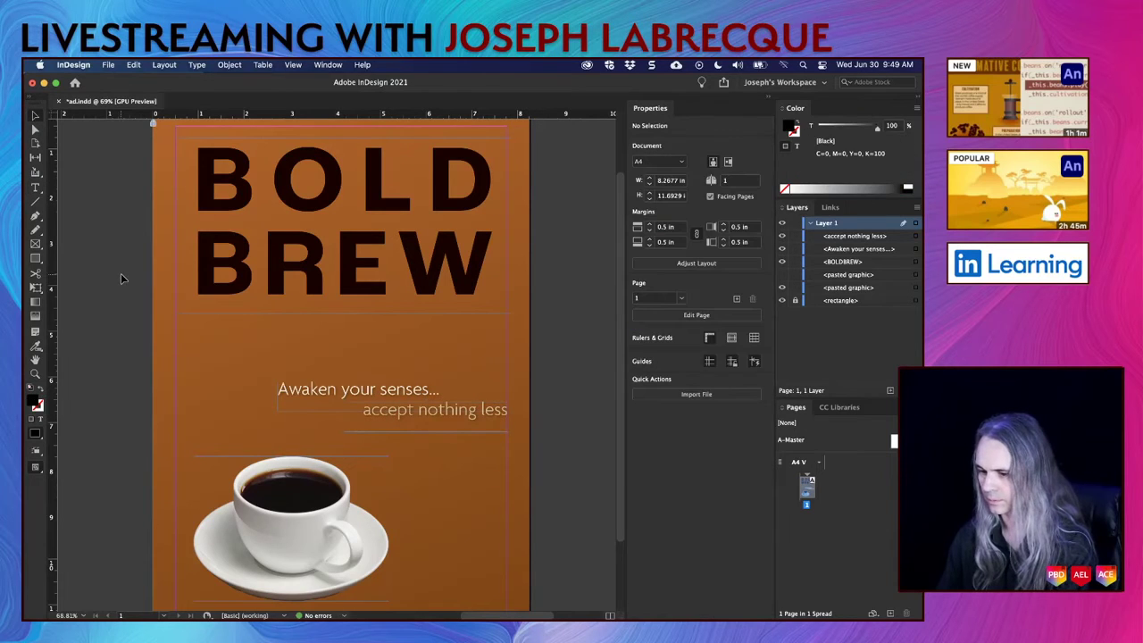
key(shift+w)
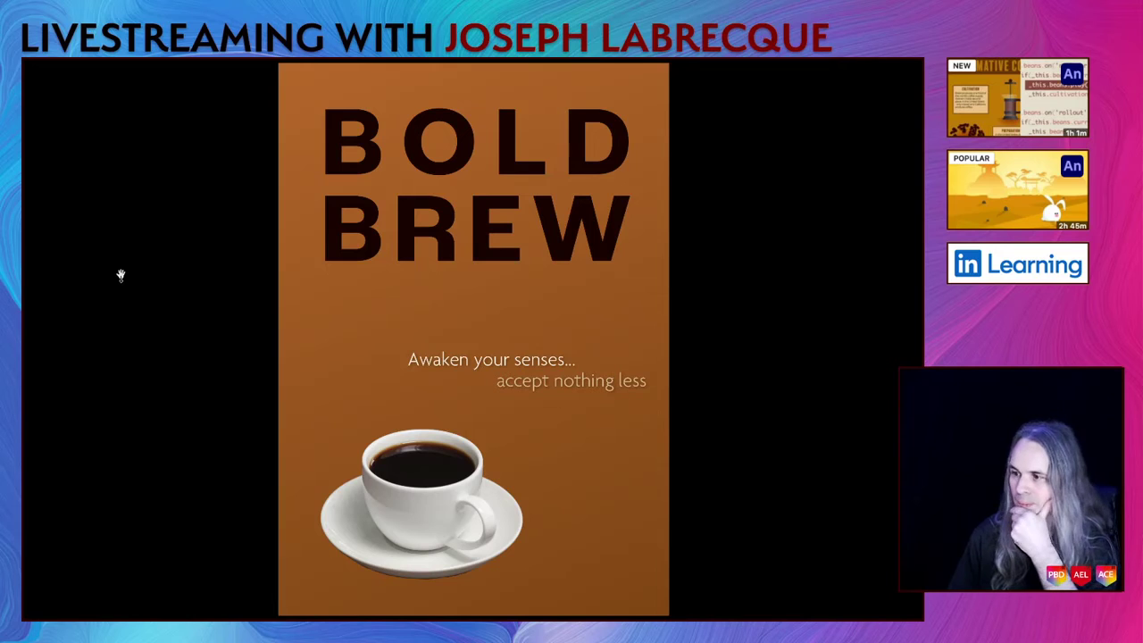
Step: Set the "accept nothing less" tagline's text colour to a 48% tint
key(Escape)
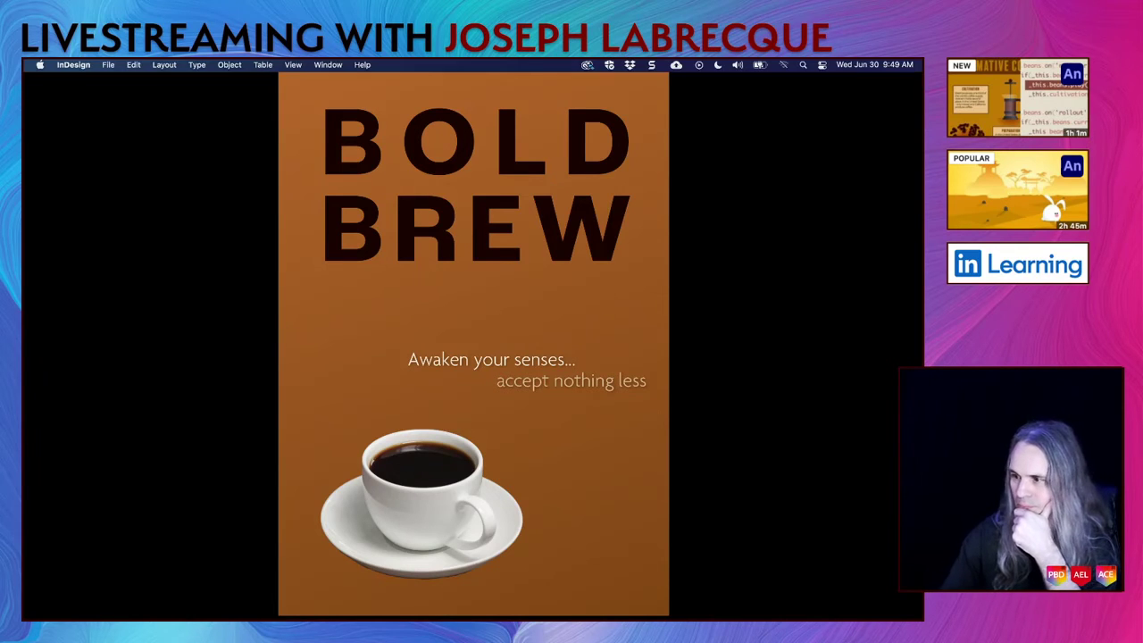
double_click(416, 416)
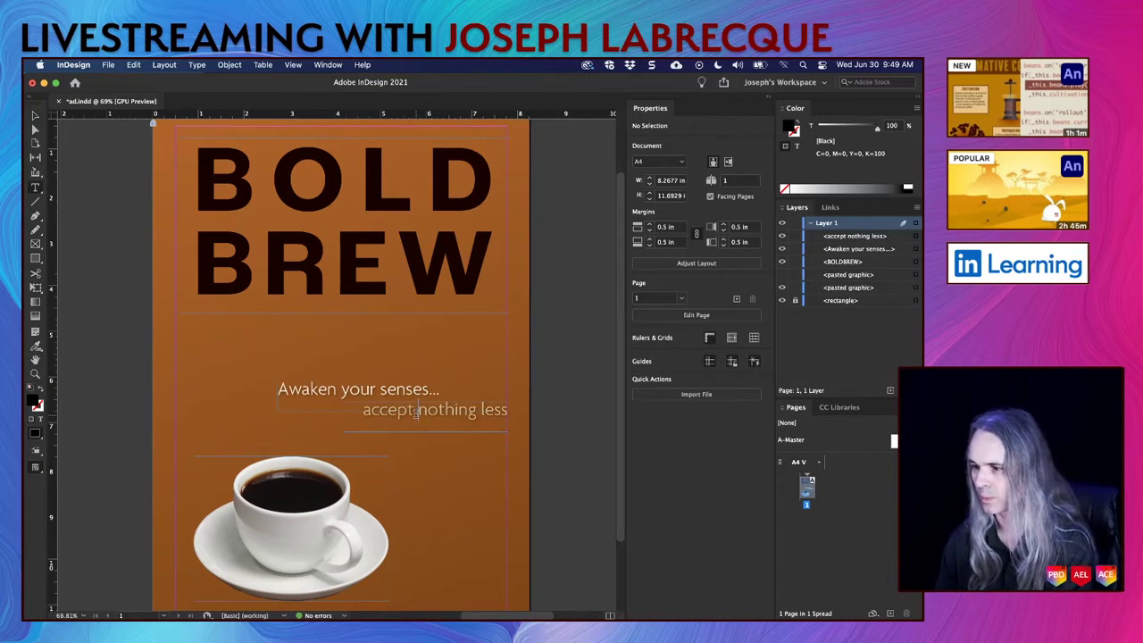
key(super+a)
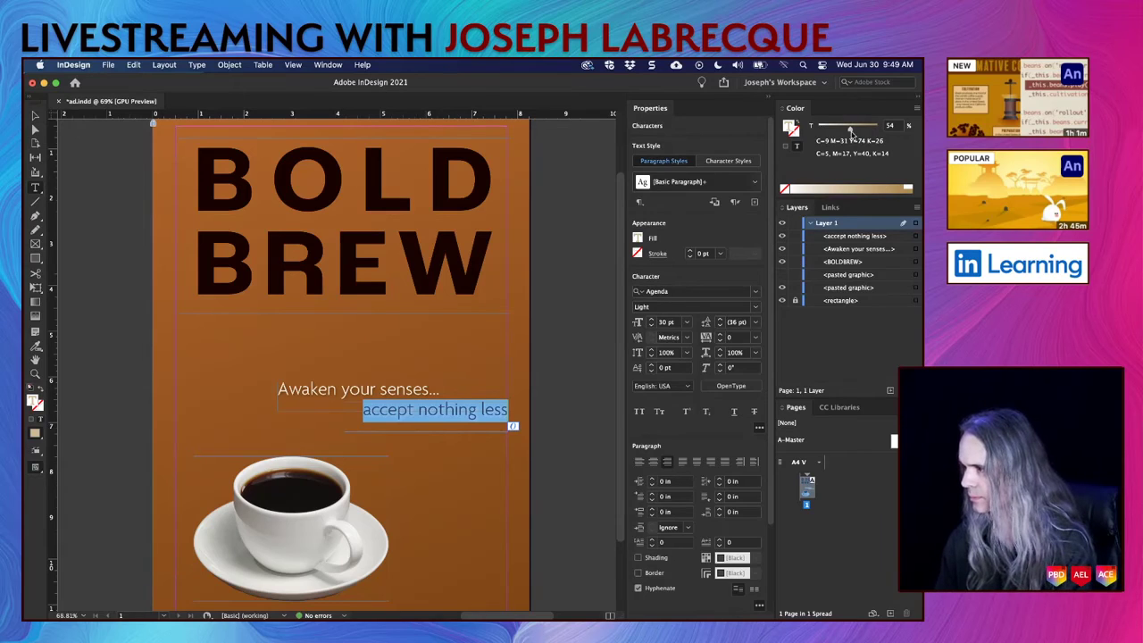
drag(851, 131, 846, 131)
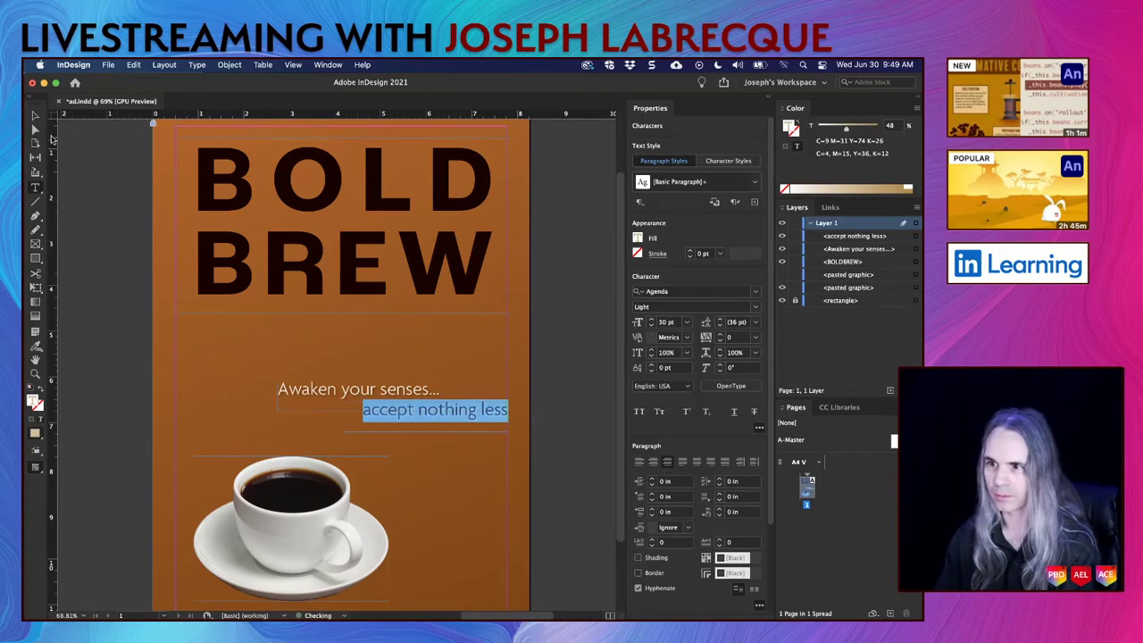
Step: Deselect the tagline, preview the poster full screen, and save the document
click(36, 117)
click(89, 219)
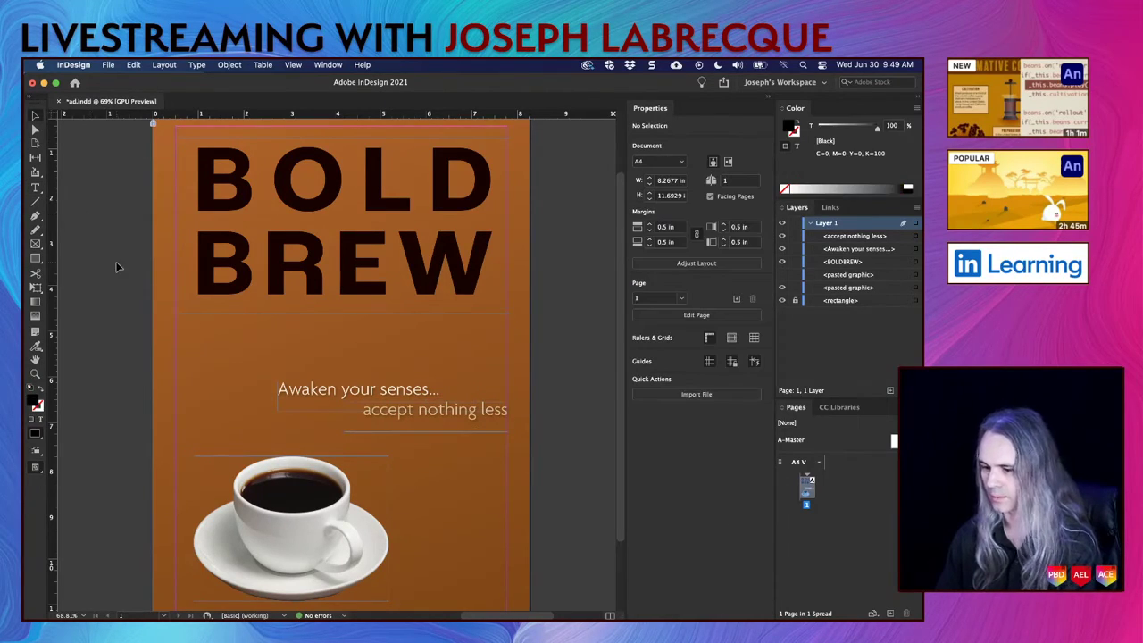
key(shift+w)
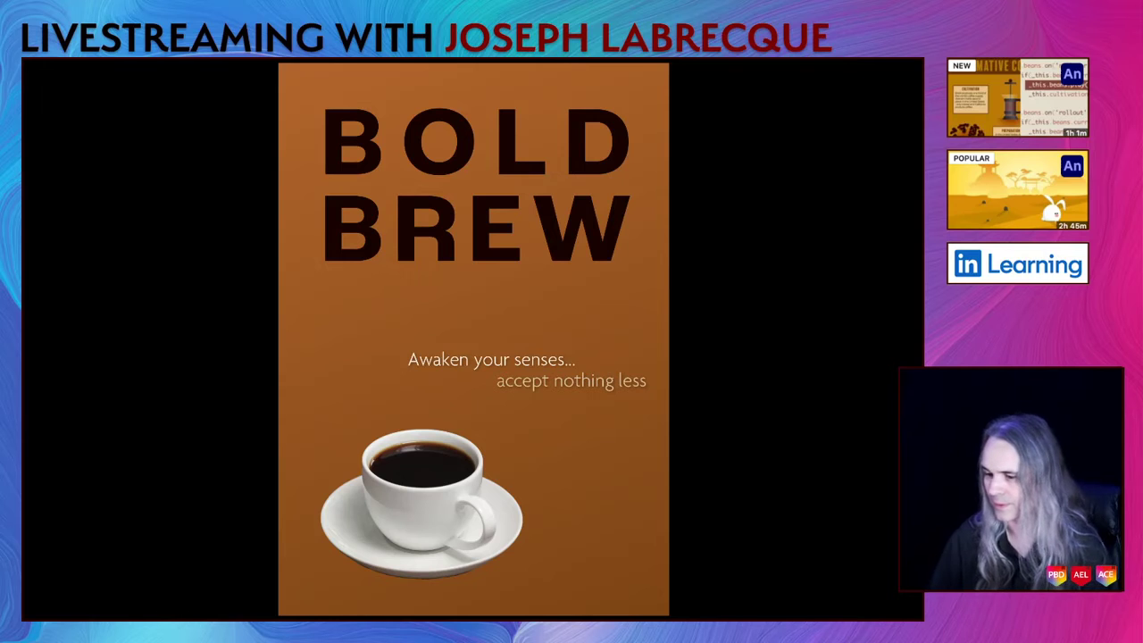
key(Escape)
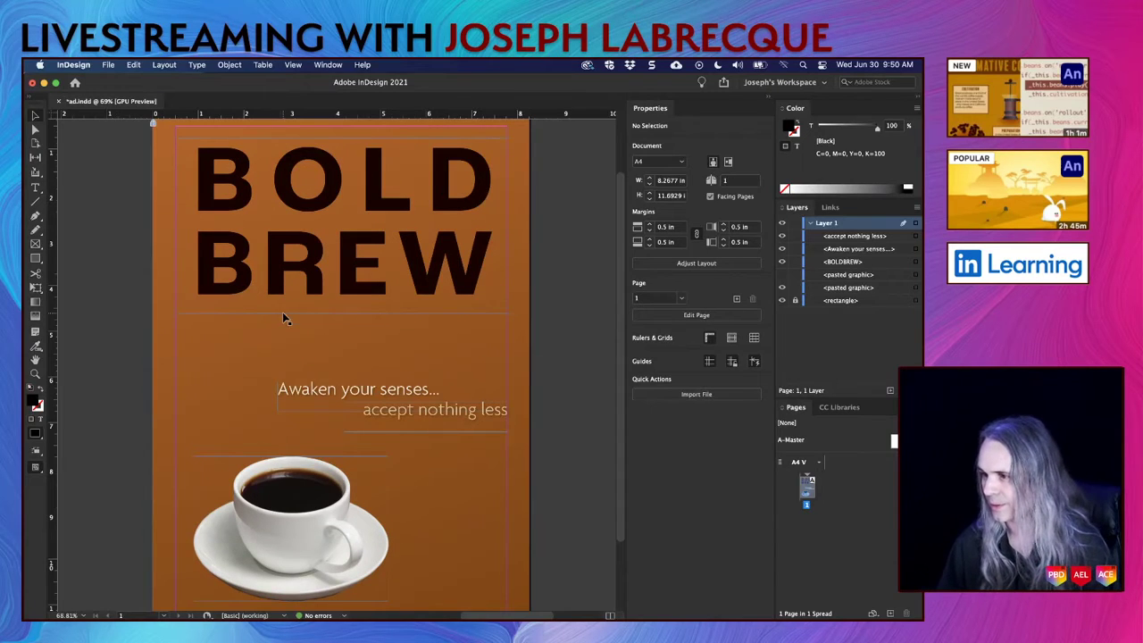
scroll(579, 429, down, 2)
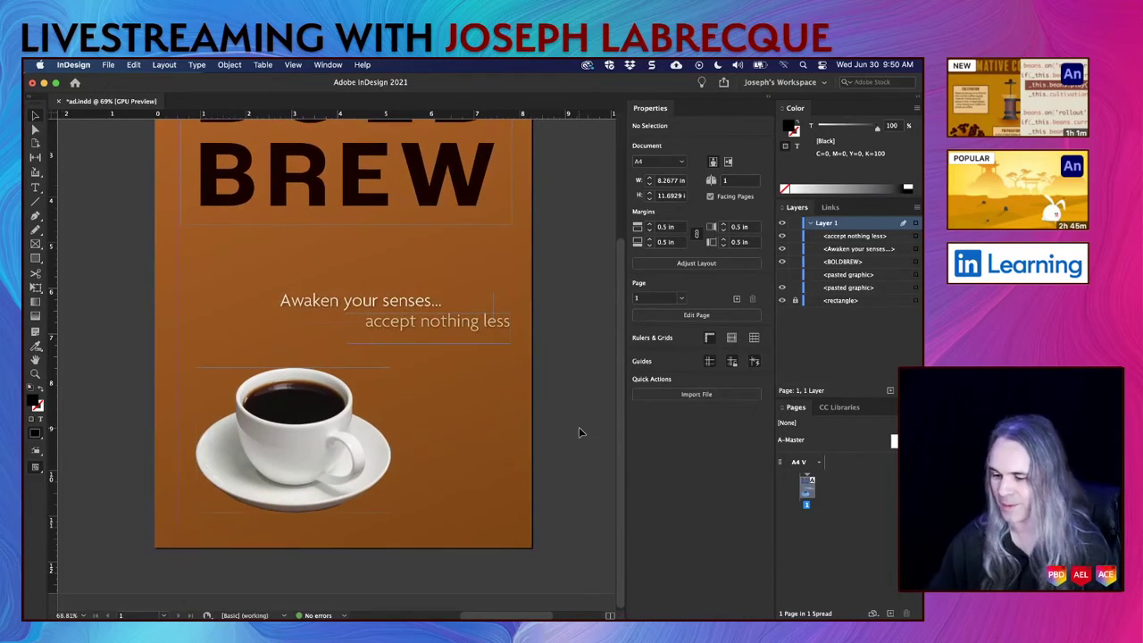
key(super+s)
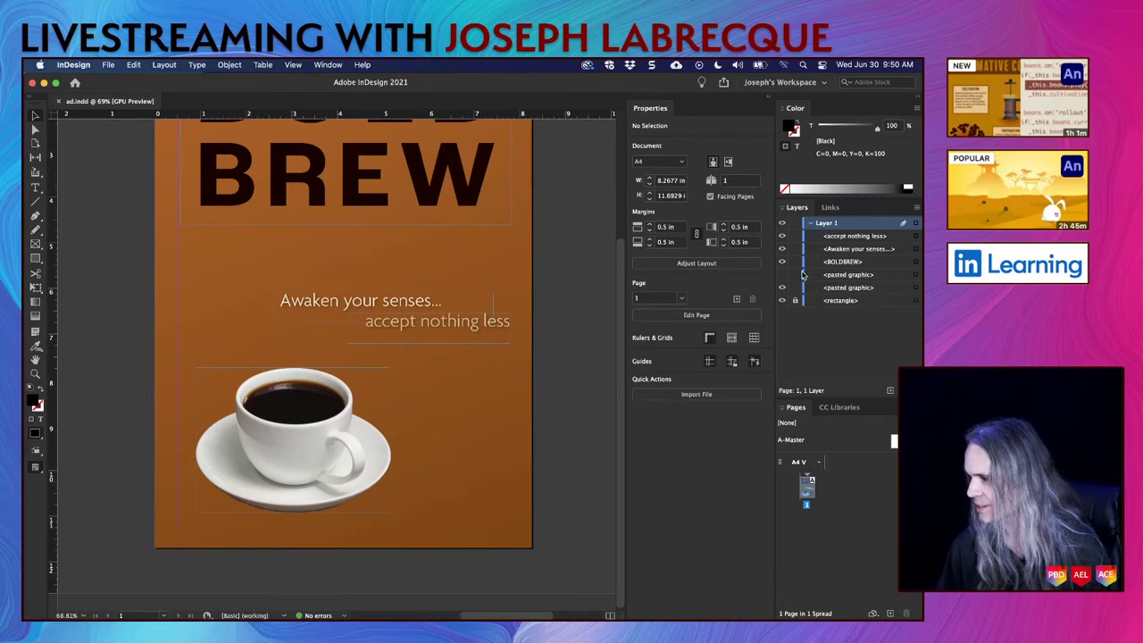
Step: Lock both pasted graphics, the BOLD BREW title and both taglines, and save the document
click(794, 287)
drag(795, 264, 794, 236)
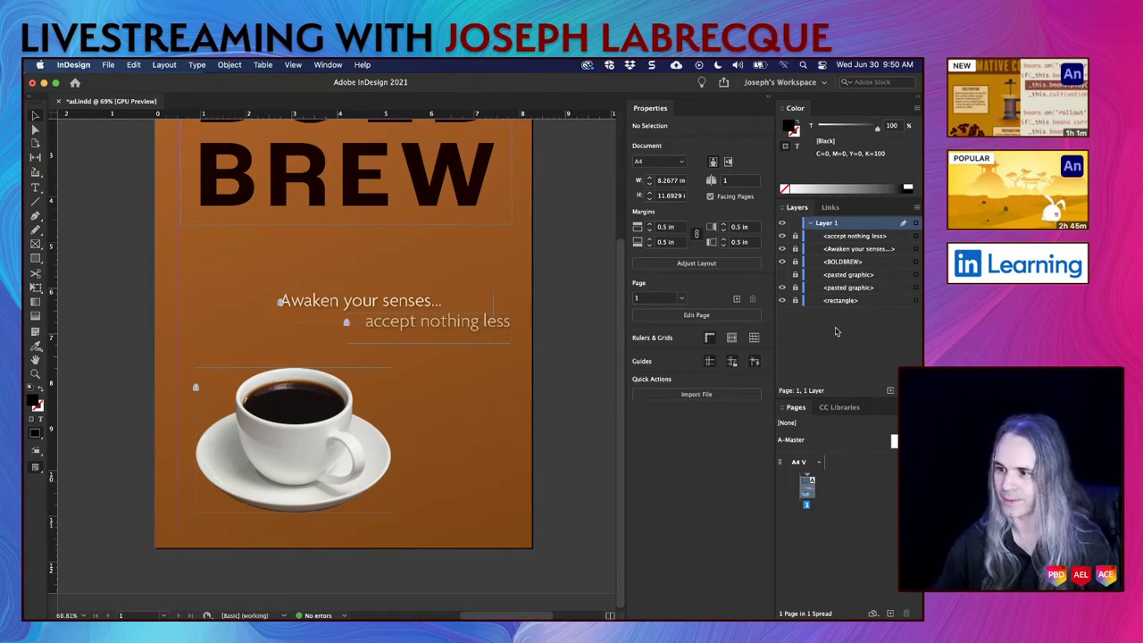
key(super+s)
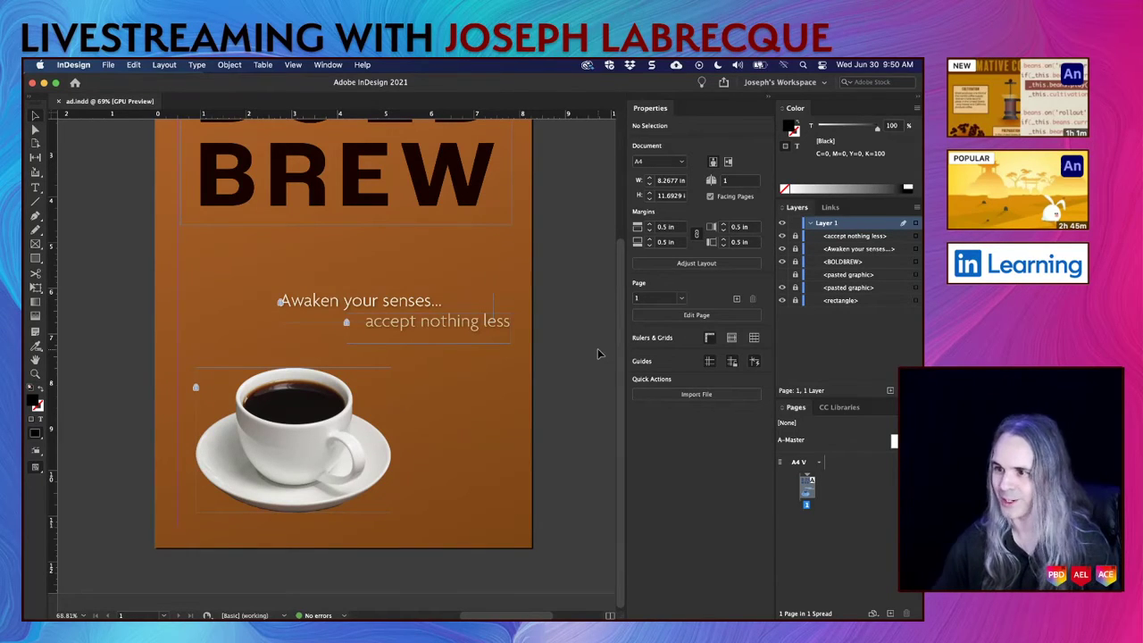
Step: Check which proof setup profiles are available for the document
scroll(597, 350, up, 3)
scroll(476, 327, down, 3)
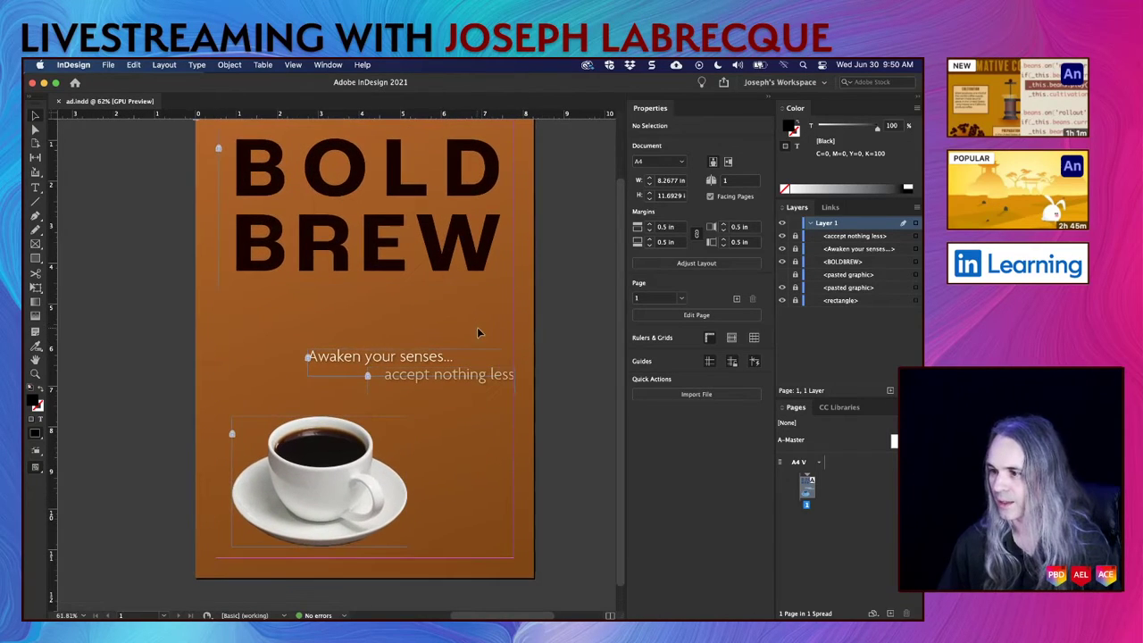
scroll(494, 313, up, 5)
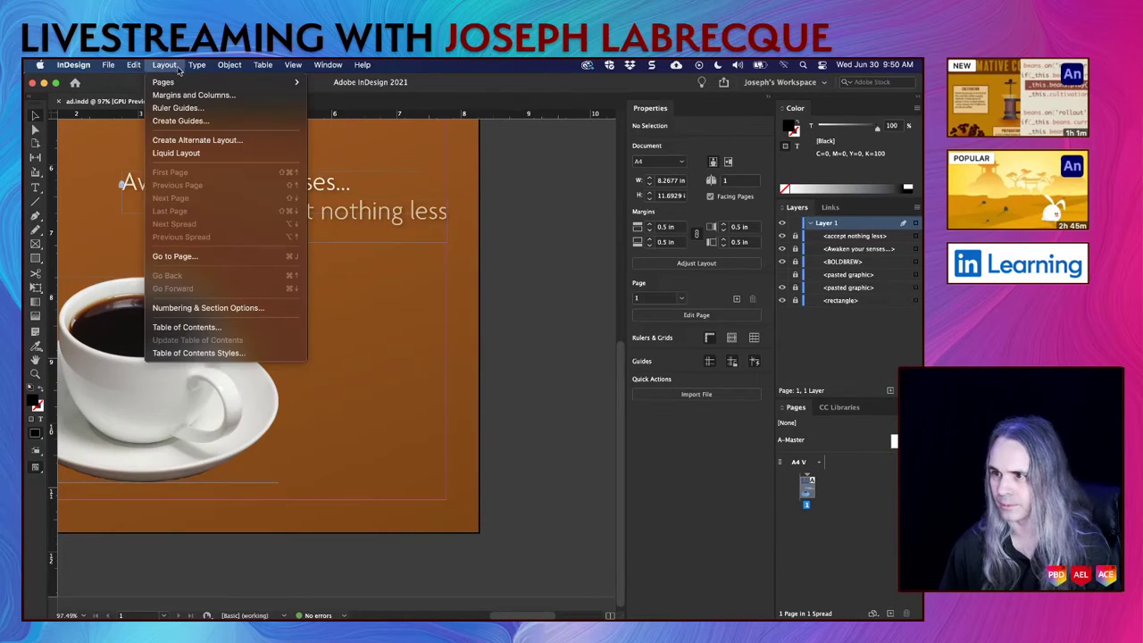
mouse_move(198, 68)
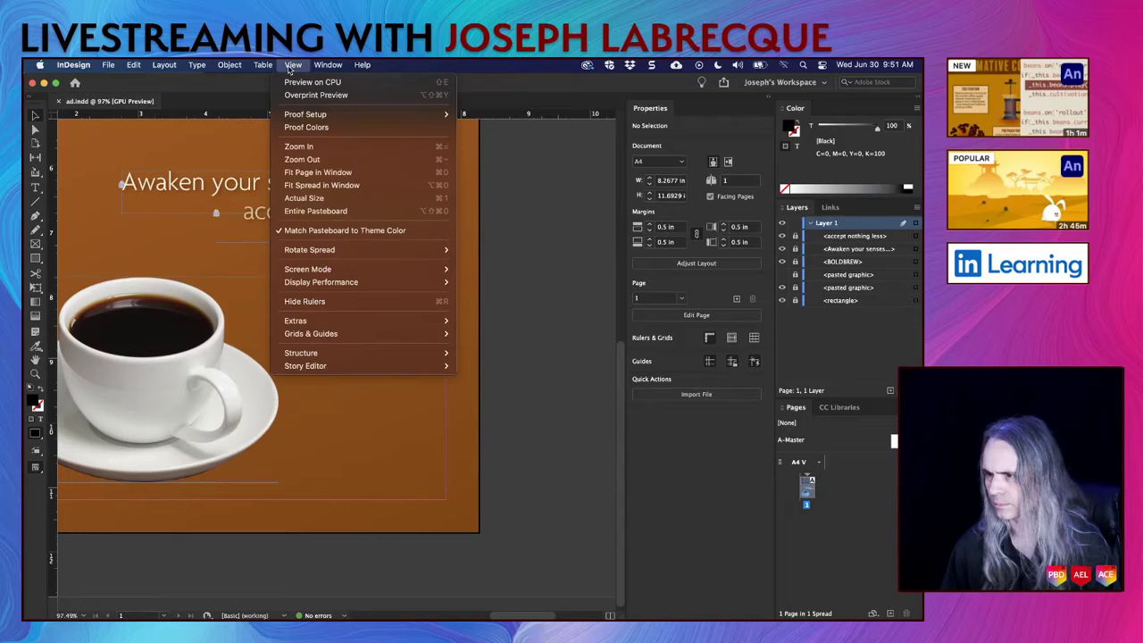
mouse_move(319, 117)
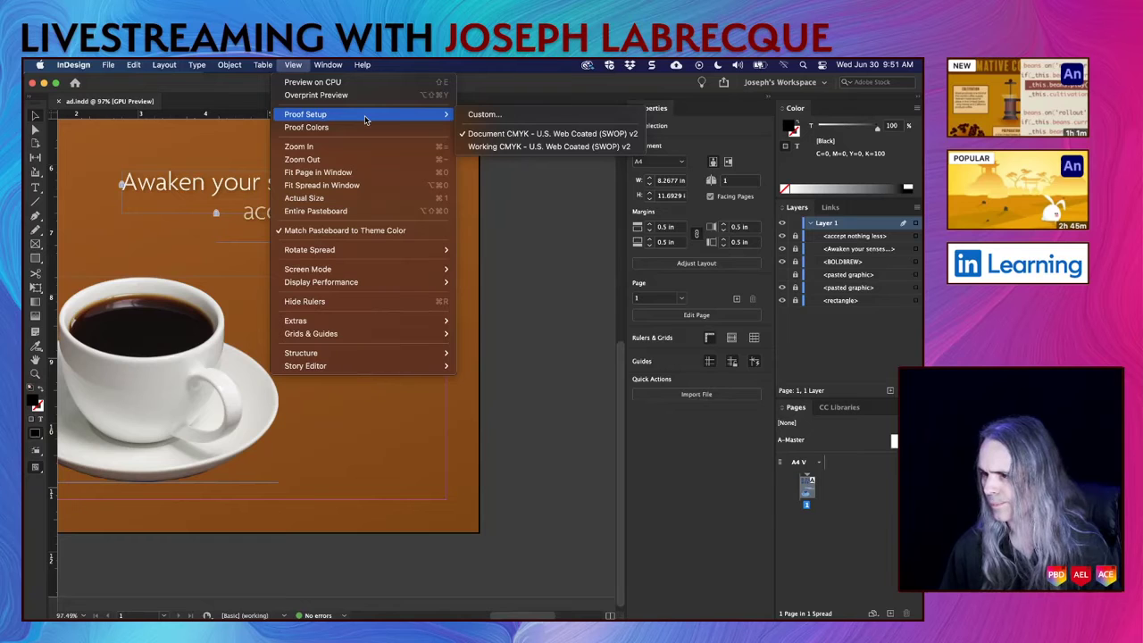
click(202, 92)
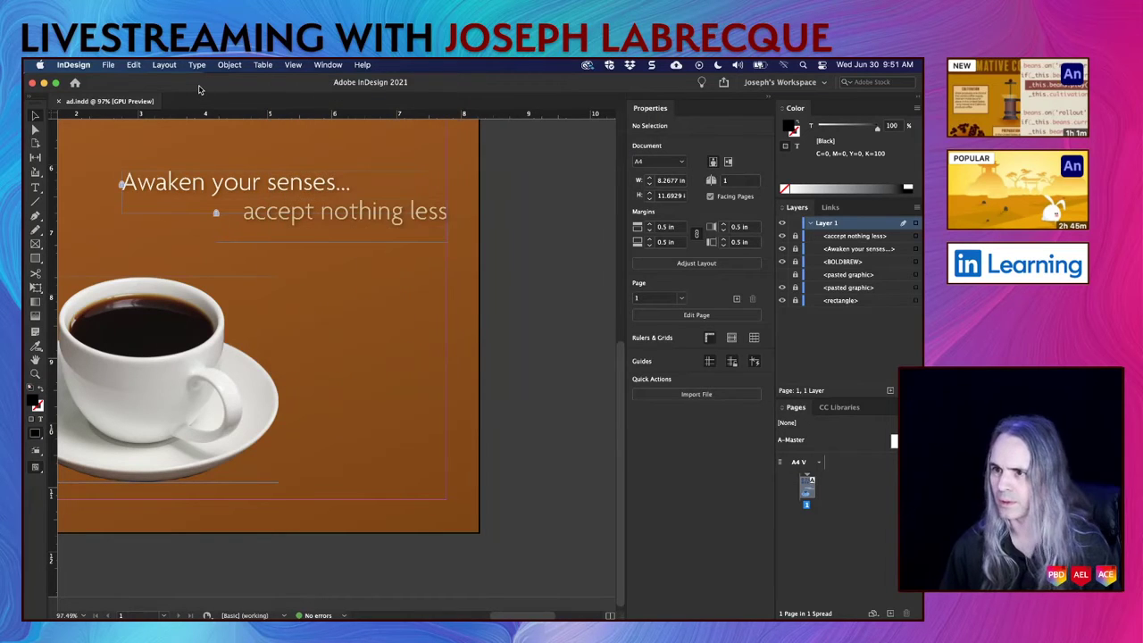
Step: Review the page size, margins and other document setup settings, and close them without making changes
click(74, 66)
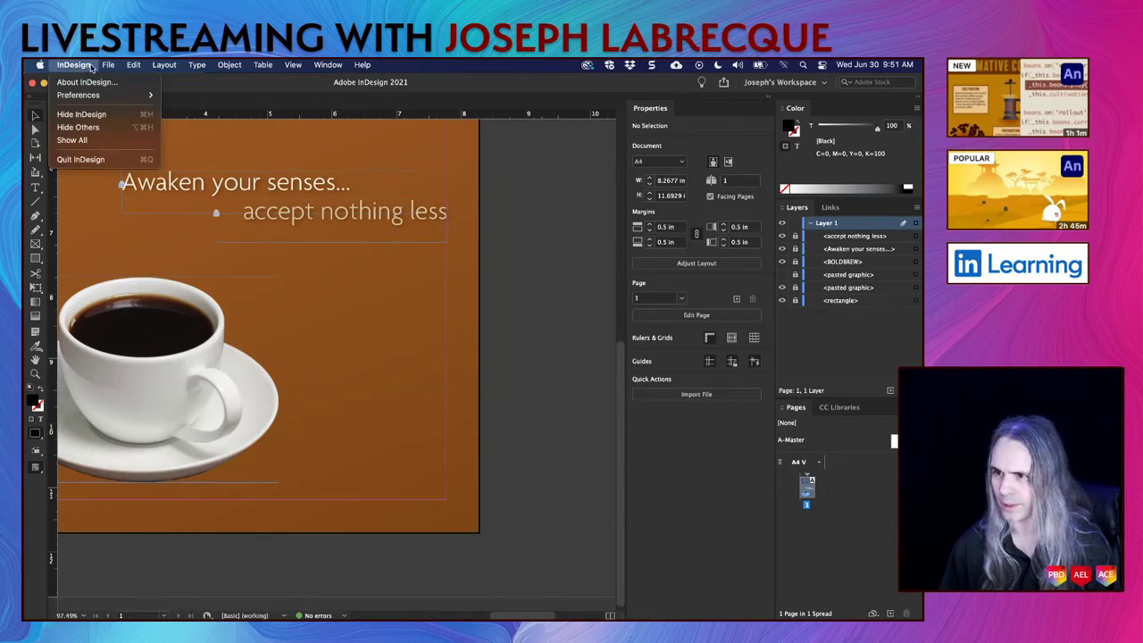
mouse_move(101, 70)
mouse_move(169, 355)
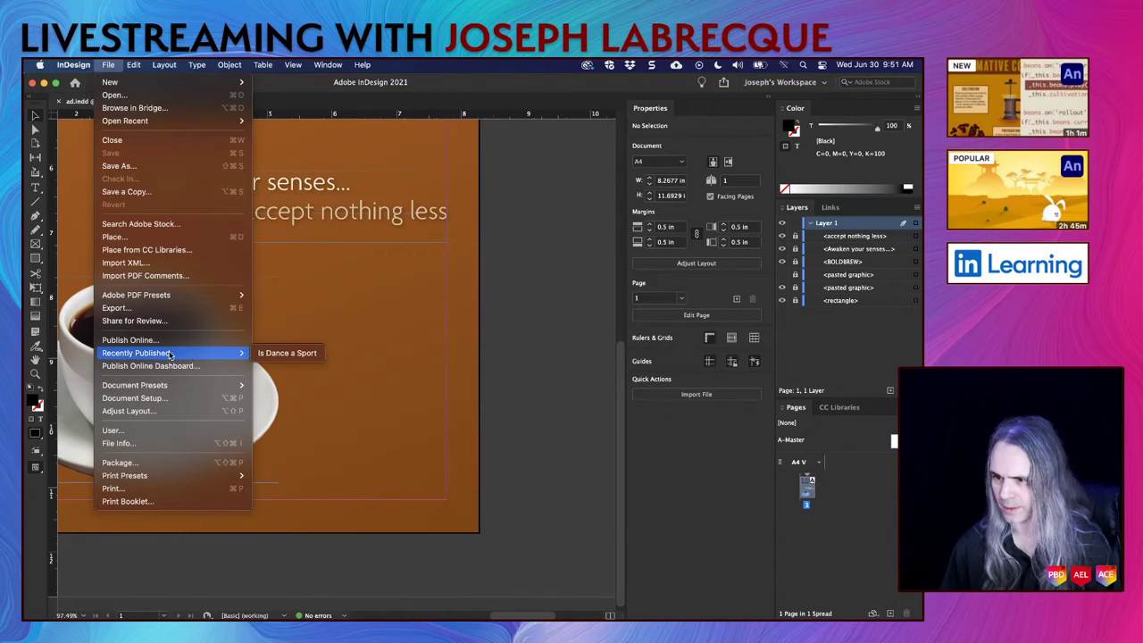
click(172, 400)
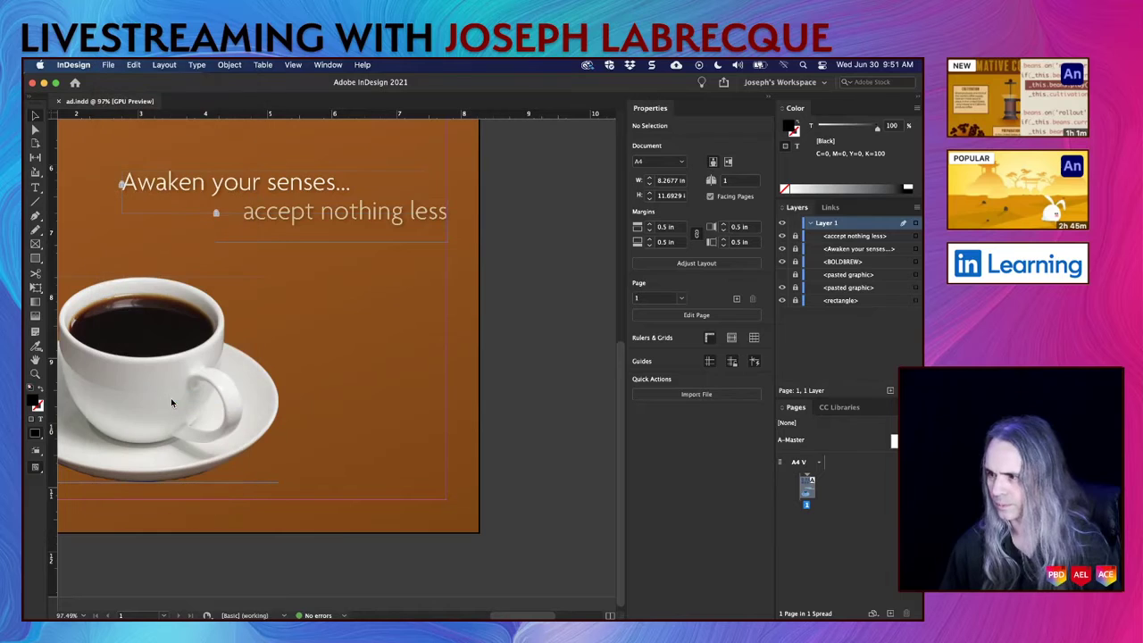
drag(532, 203, 472, 193)
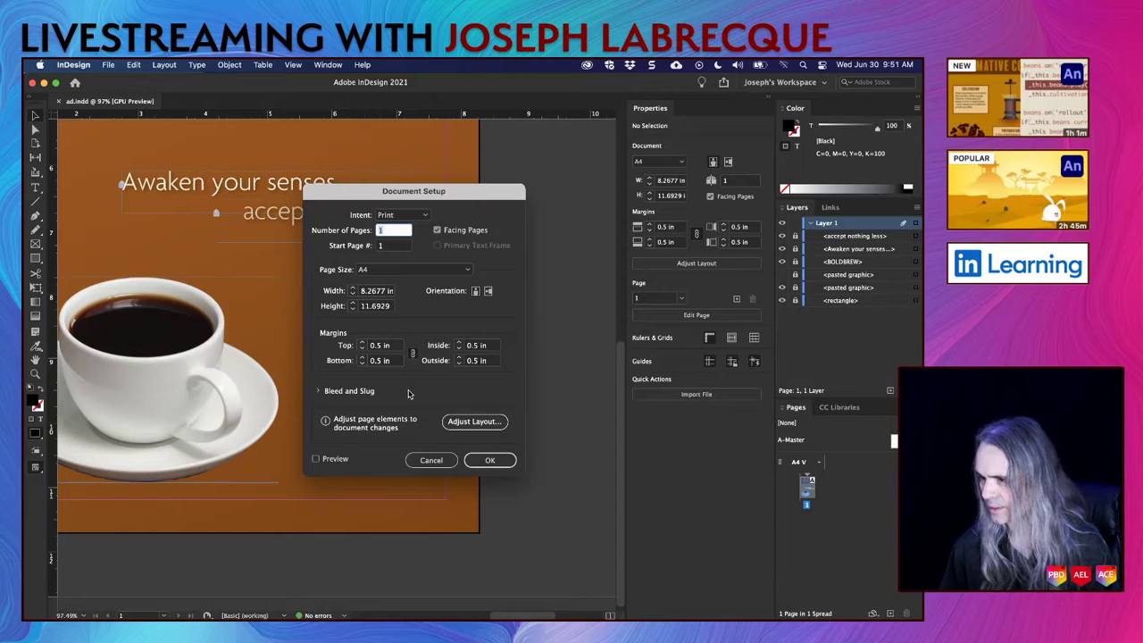
click(445, 462)
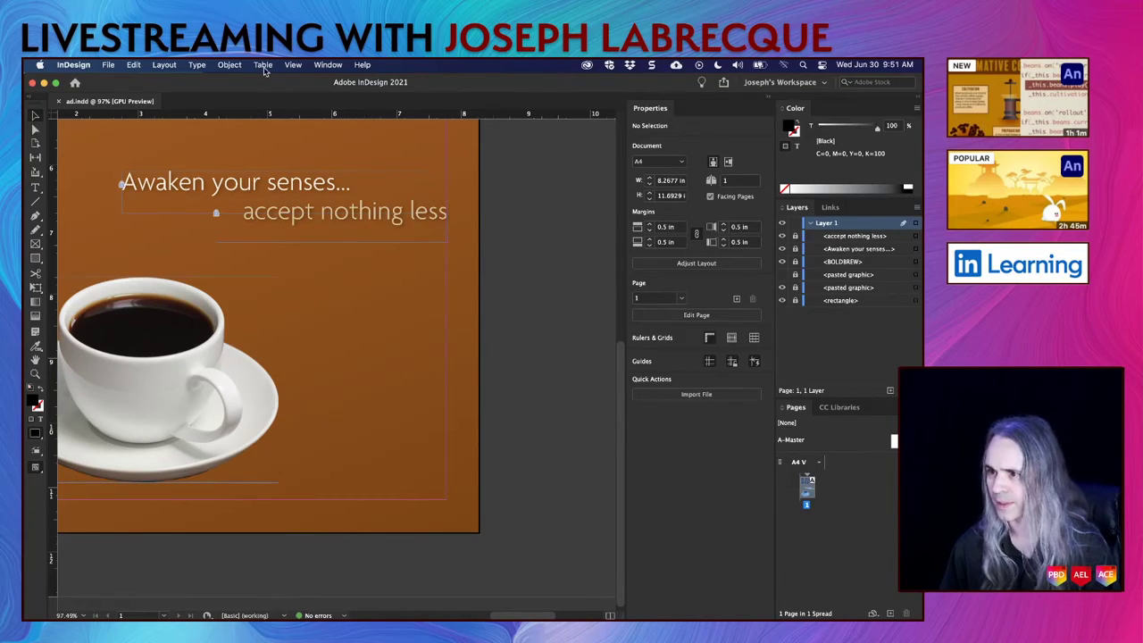
click(292, 65)
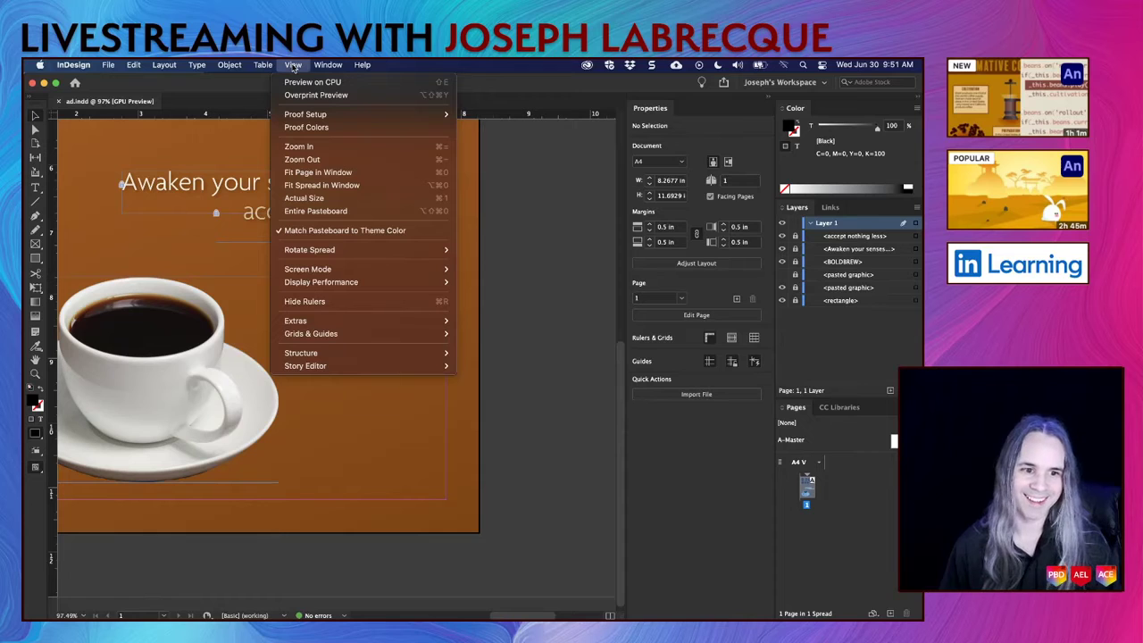
click(533, 222)
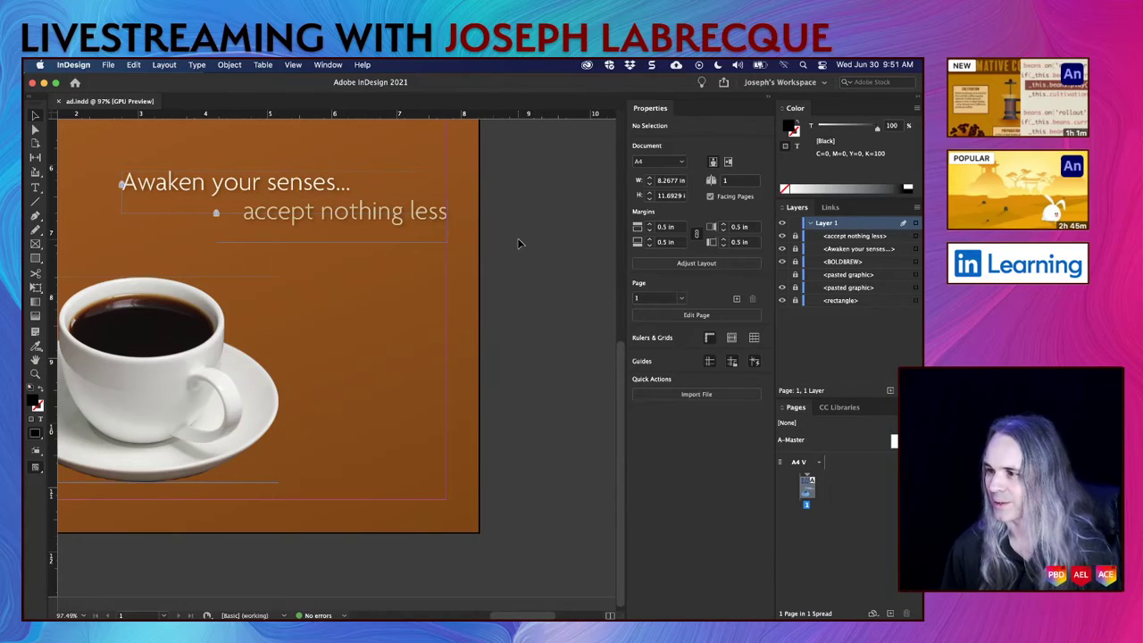
Step: Examine the poster's title, taglines and coffee cup up close and as a whole composition
scroll(517, 243, up, 1)
scroll(517, 243, left, 1)
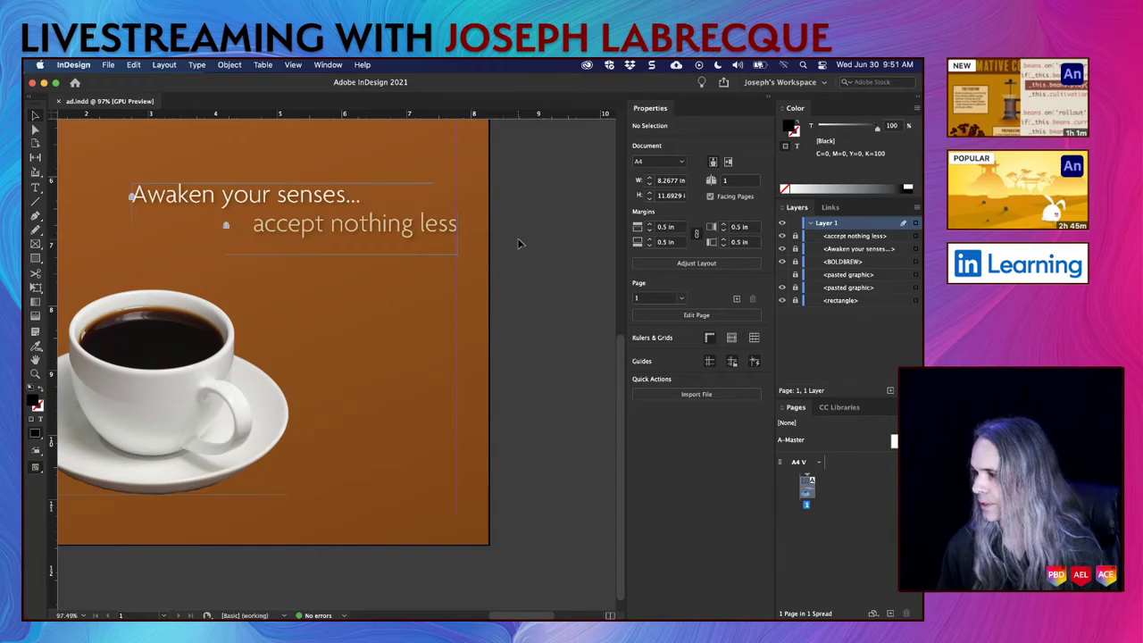
scroll(519, 243, up, 5)
scroll(520, 243, left, 8)
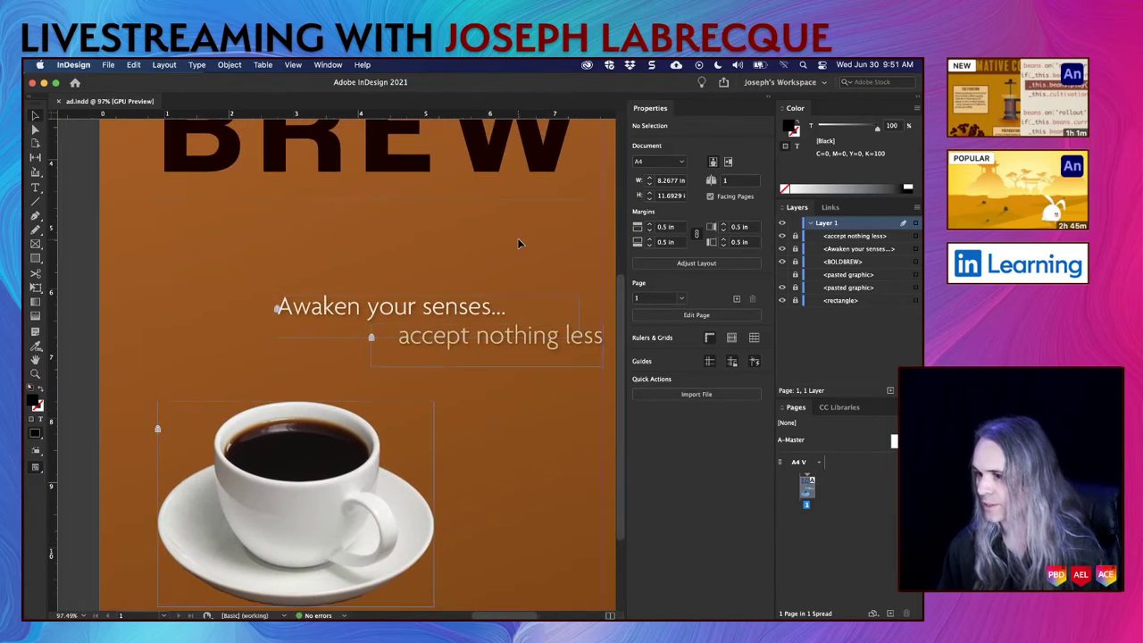
scroll(519, 243, down, 5)
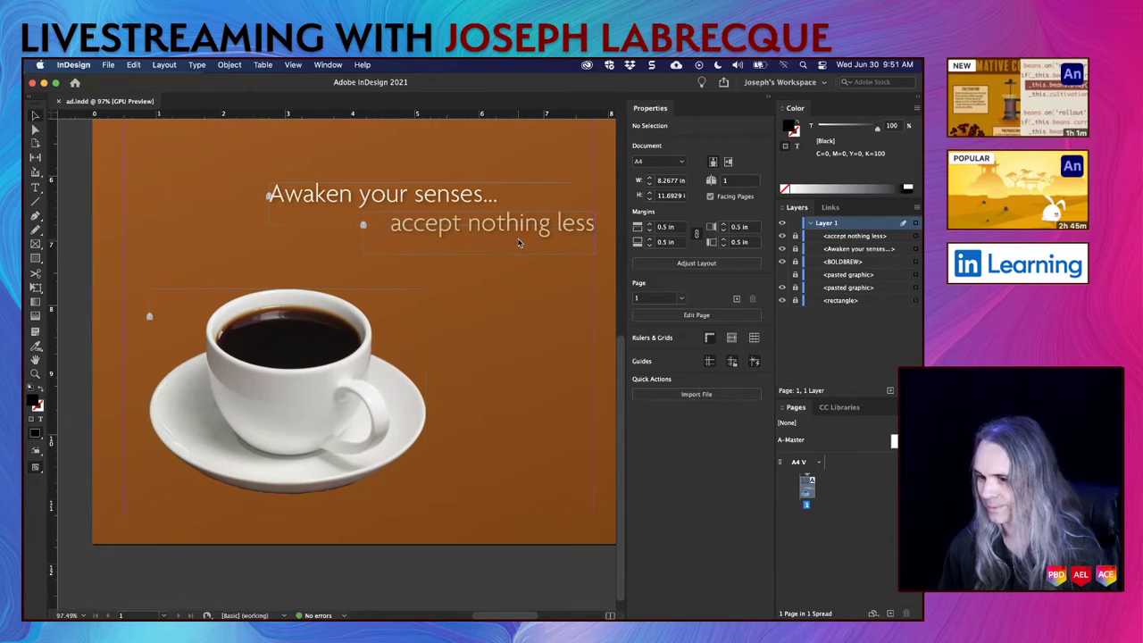
scroll(516, 238, right, 2)
scroll(517, 237, up, 1)
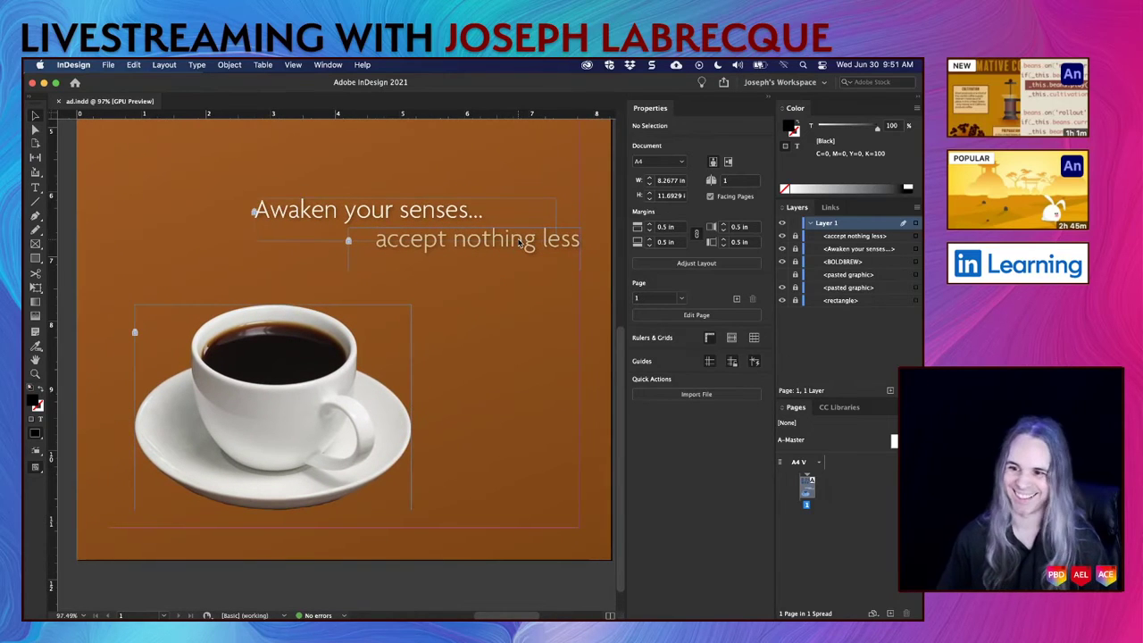
scroll(504, 267, down, 3)
scroll(504, 268, up, 5)
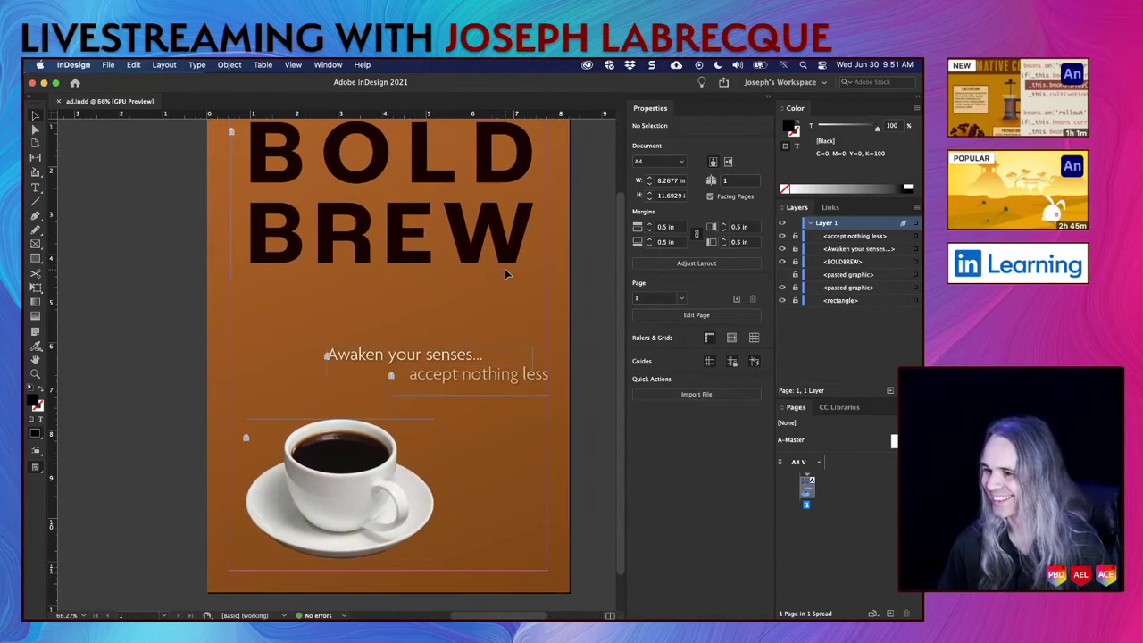
scroll(504, 272, down, 2)
scroll(504, 273, left, 1)
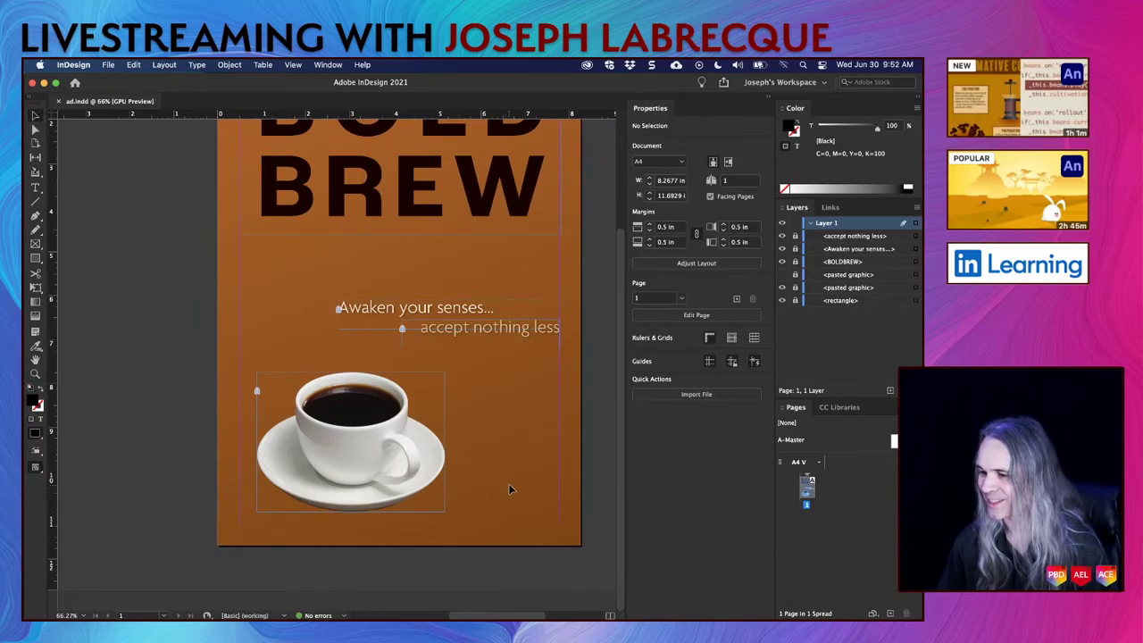
Step: Create a shallow text frame along the bottom margin in the poster's lower-right corner reading "not for human consumption"
scroll(508, 483, up, 4)
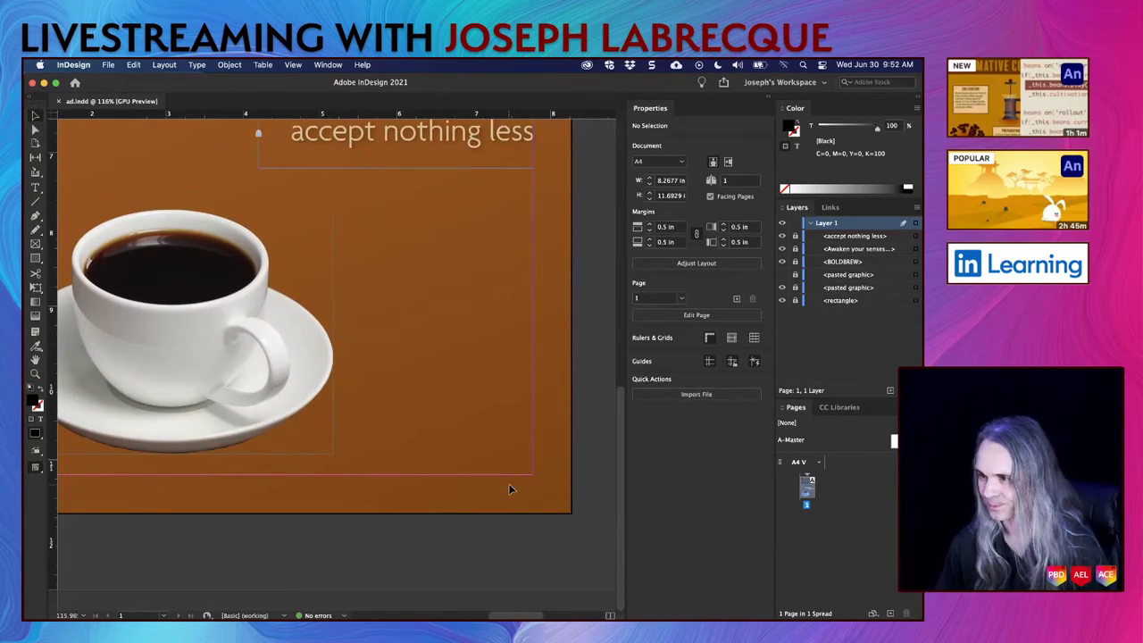
click(37, 187)
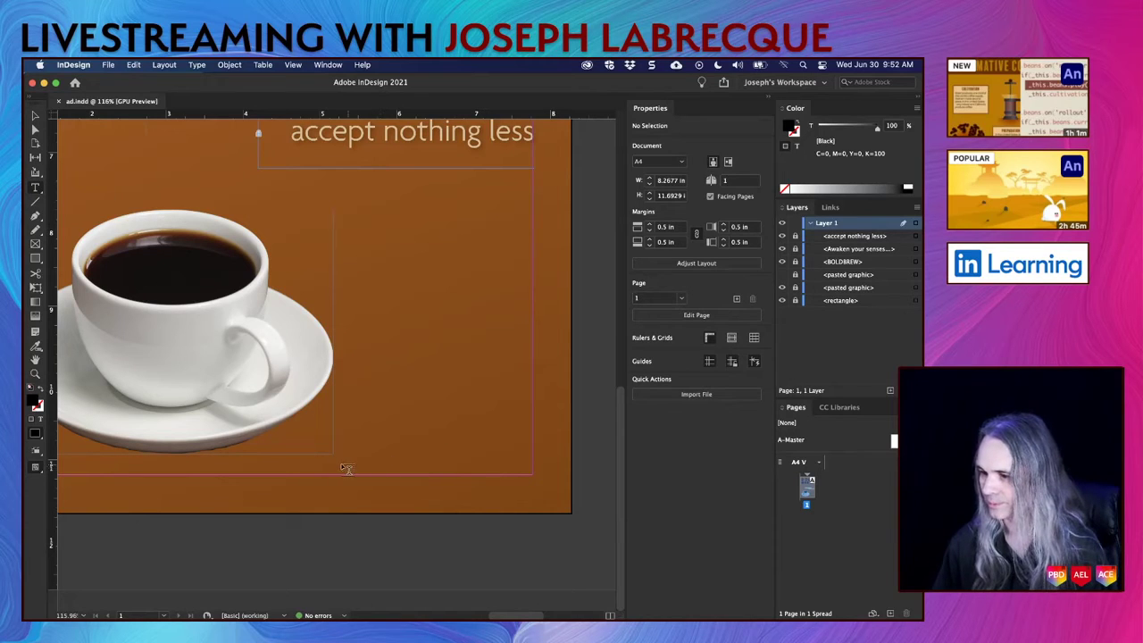
drag(315, 464, 533, 474)
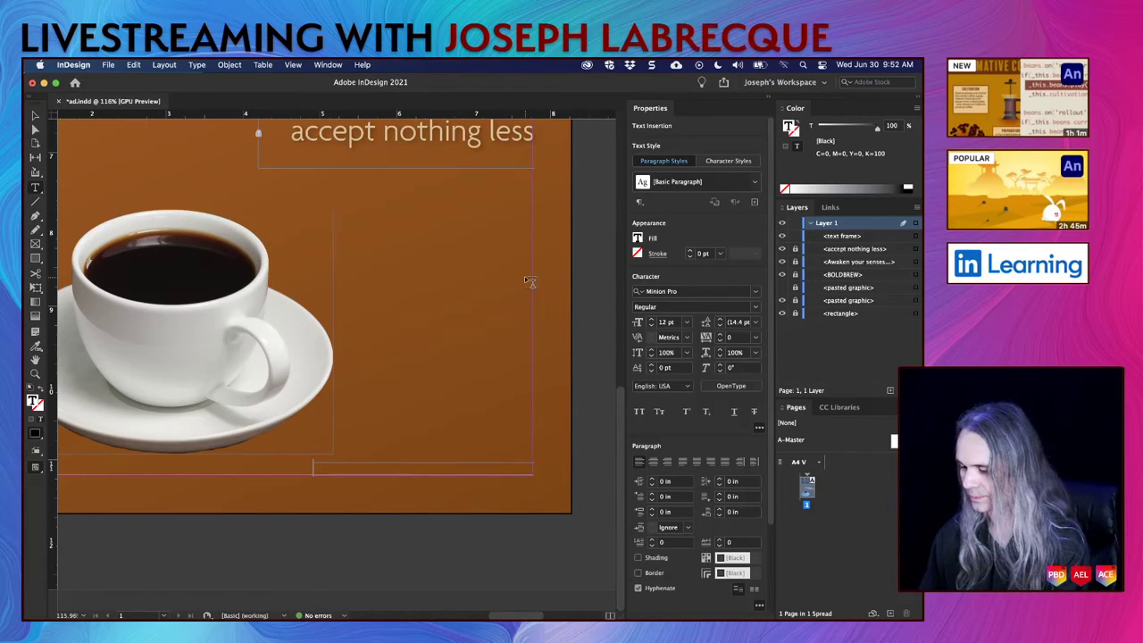
text(not for)
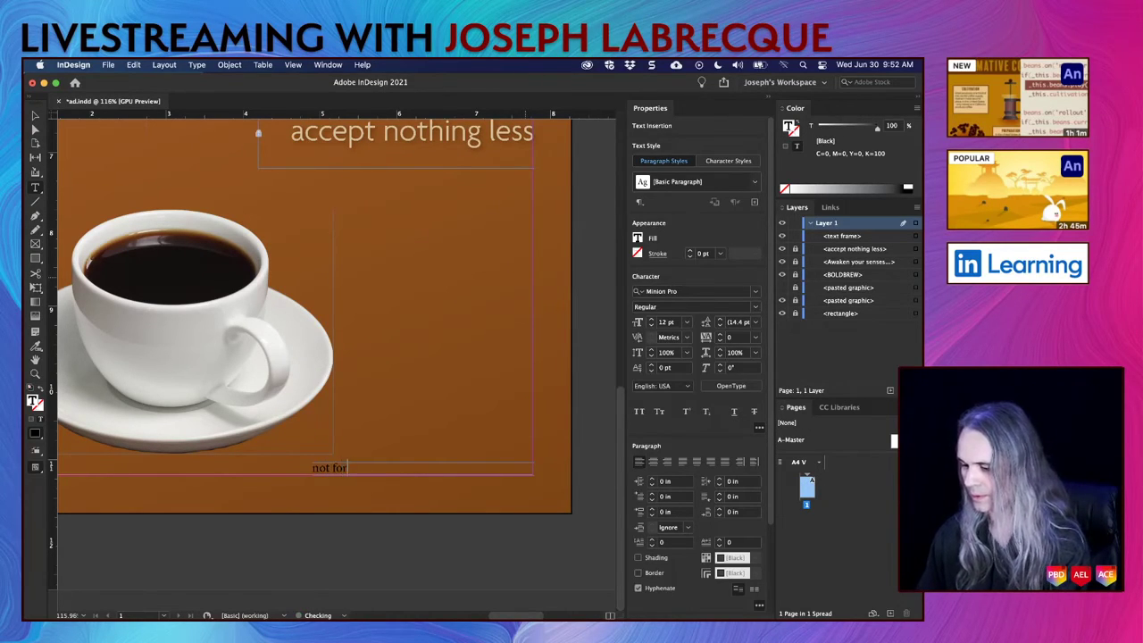
text( human)
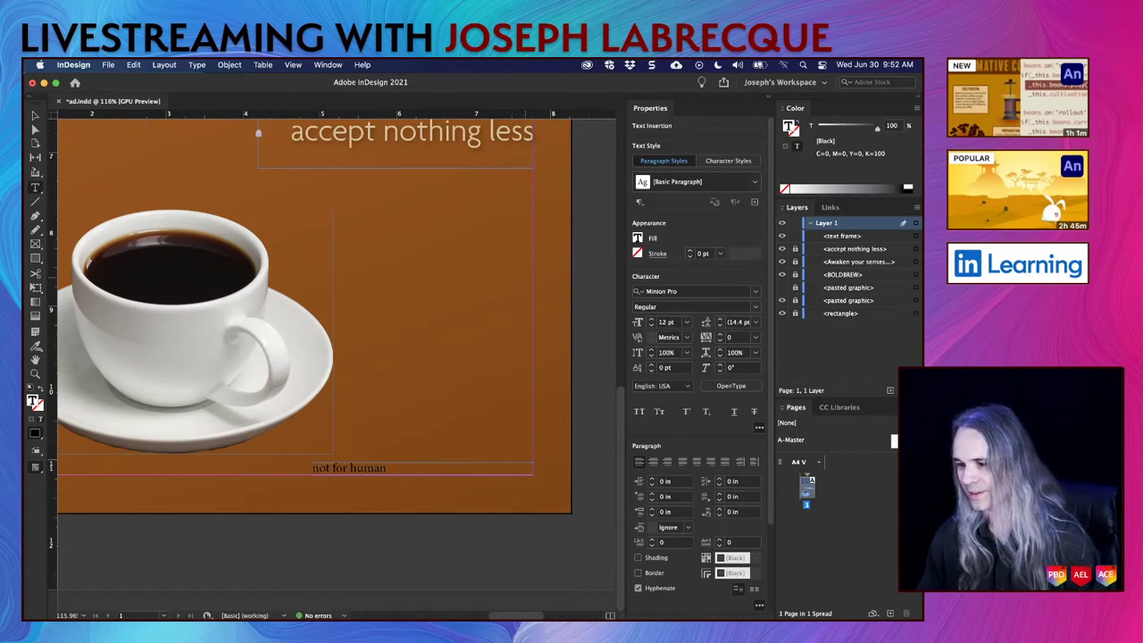
text(cons)
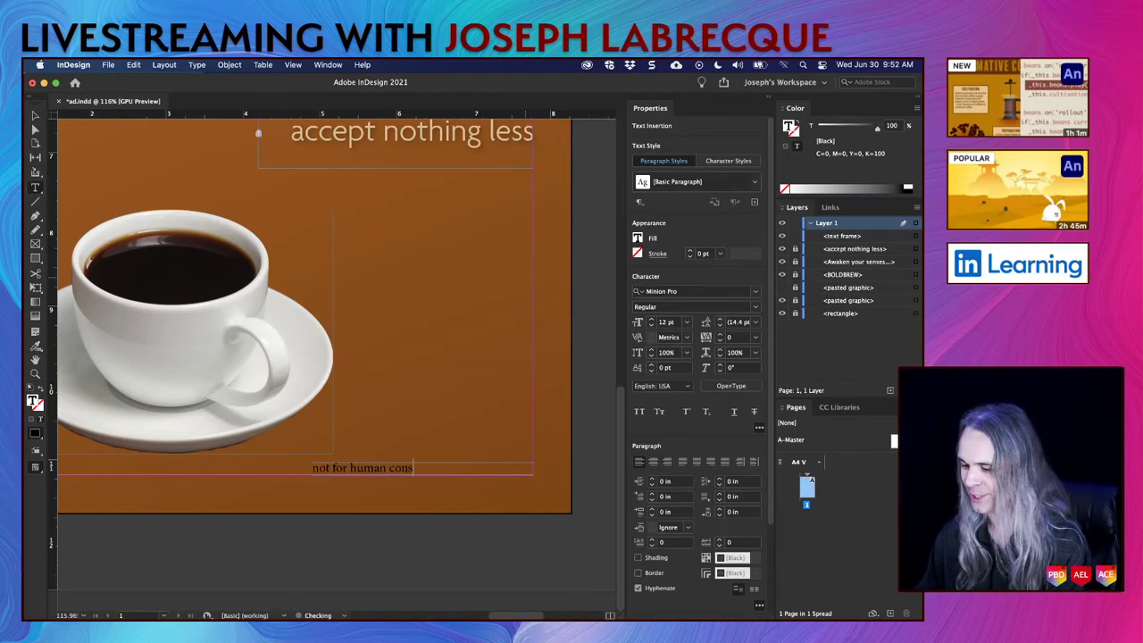
text(umption)
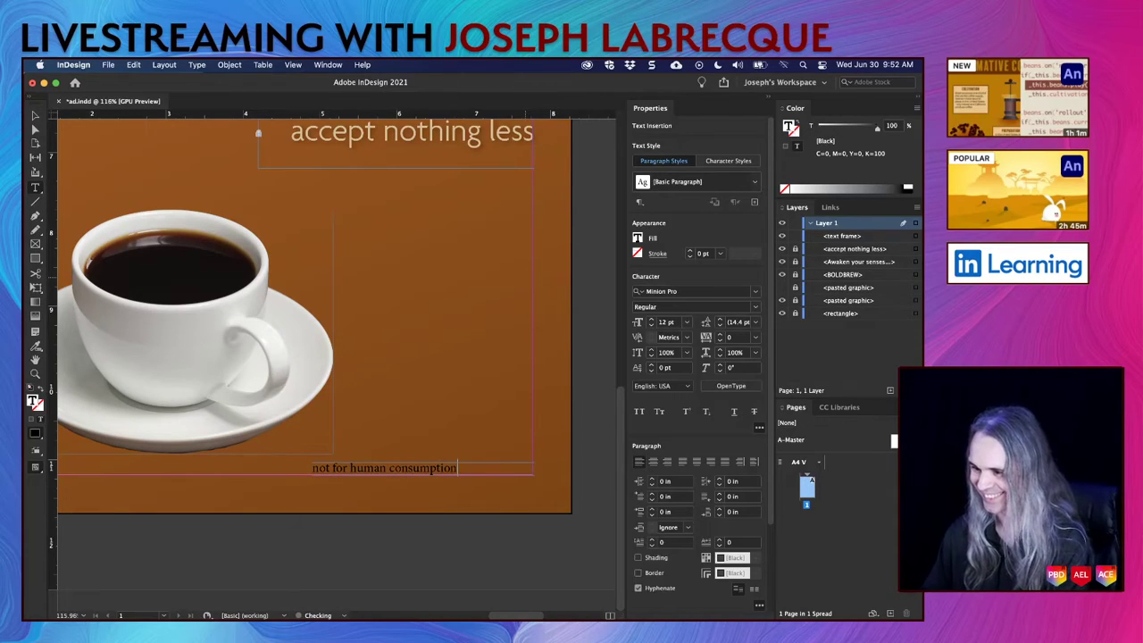
Step: Right-align the fine-print line "not for human consumption" and set its font to Agenda Regular
key(super+a)
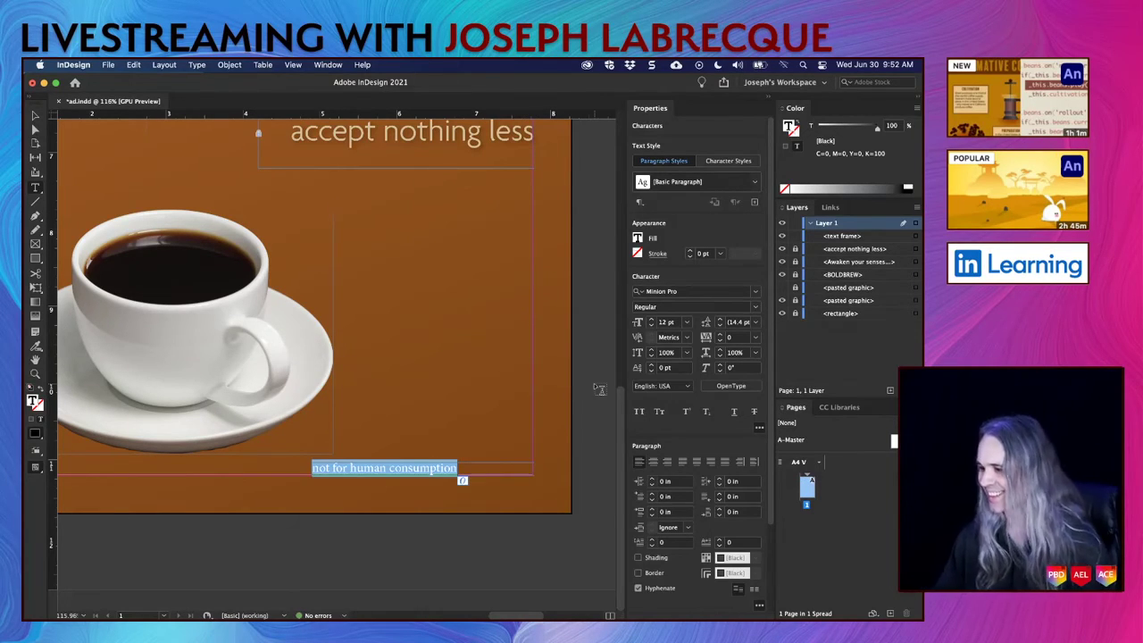
click(666, 462)
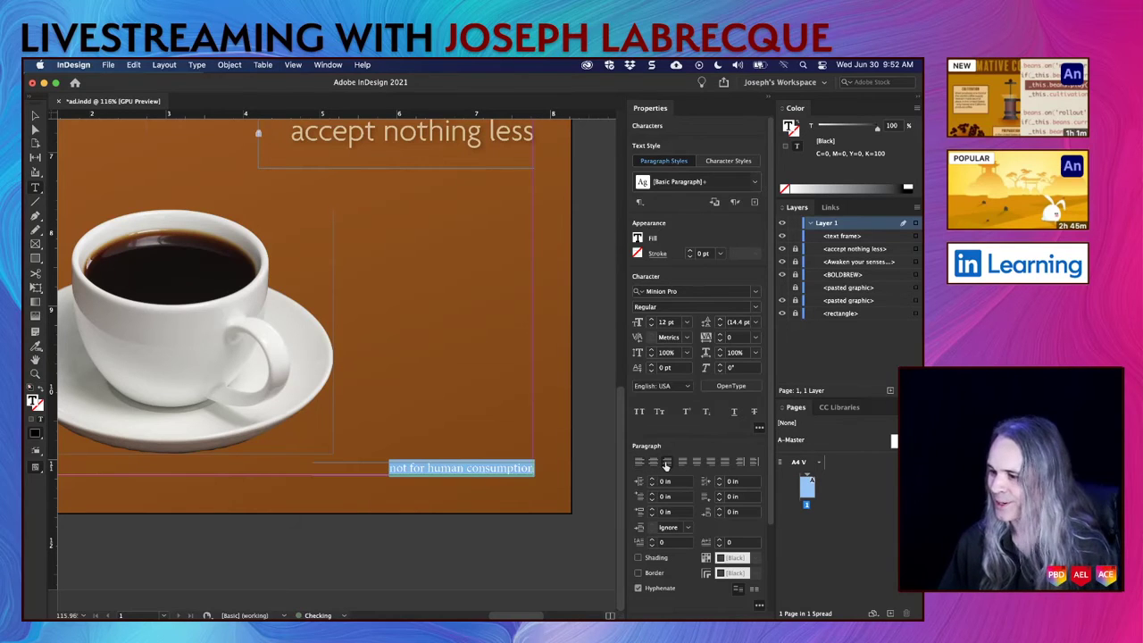
click(756, 293)
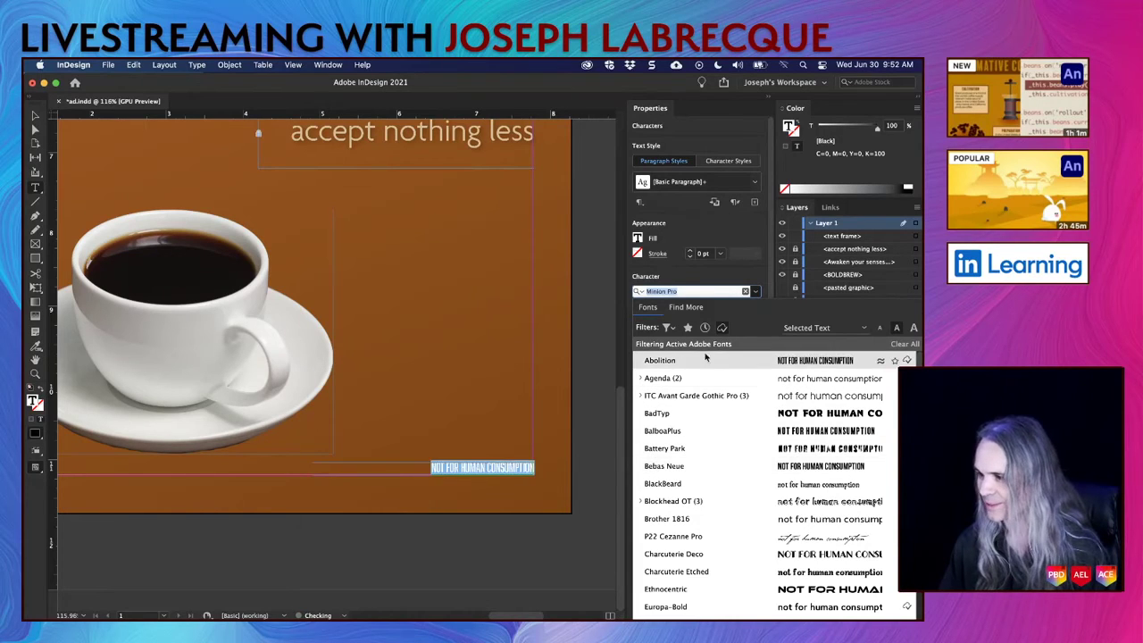
click(640, 378)
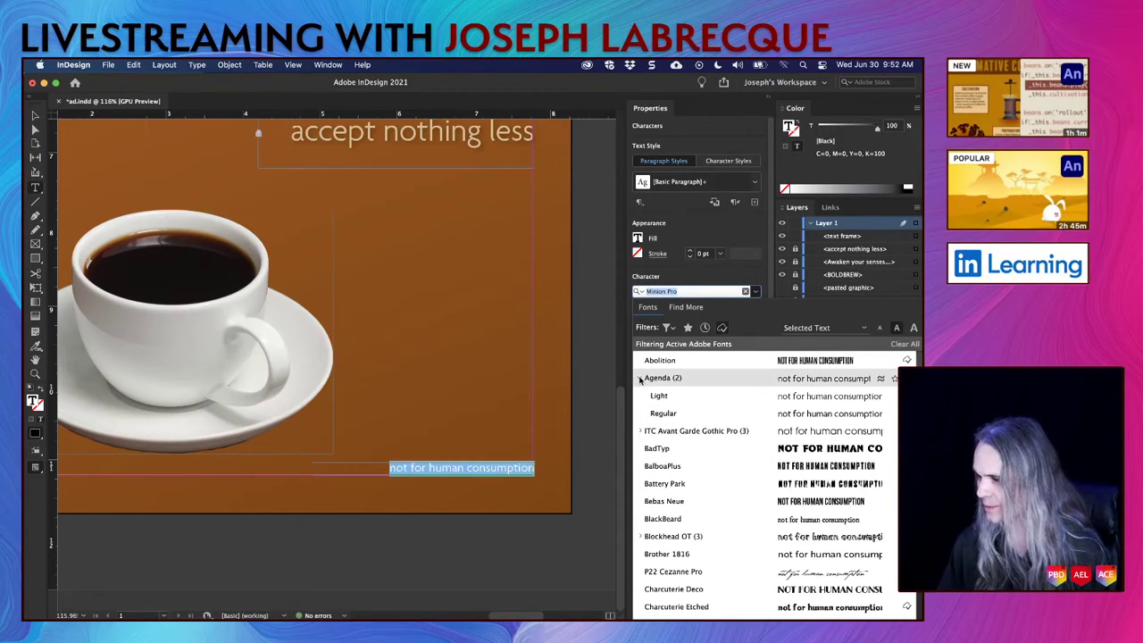
click(672, 414)
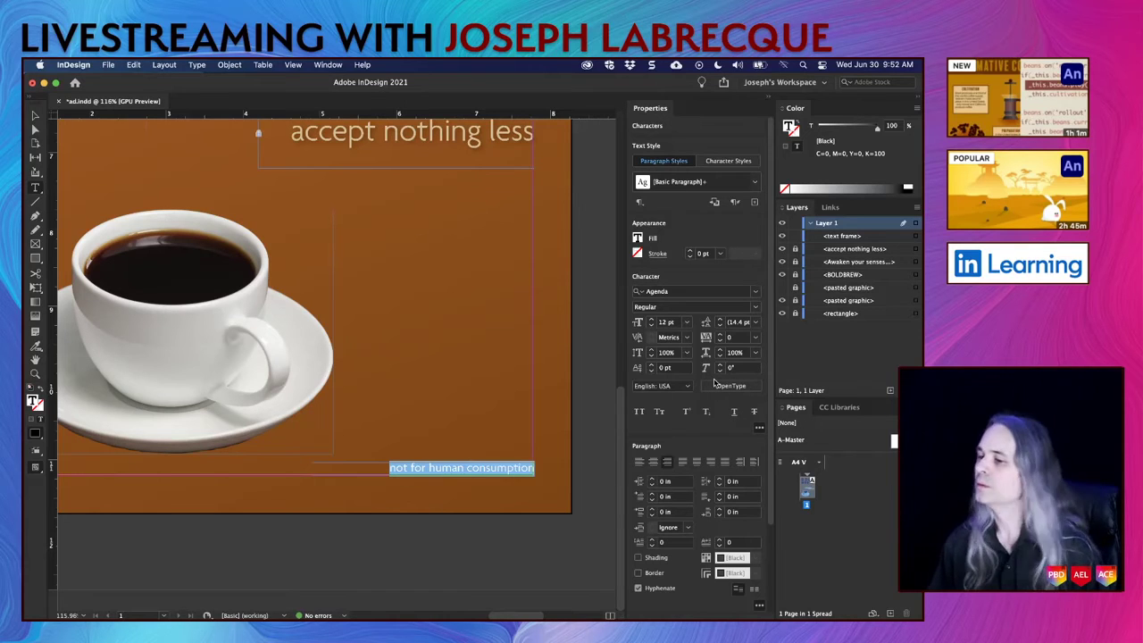
Step: Reduce the fine-print text to 10 pt and apply all caps
click(651, 326)
click(651, 325)
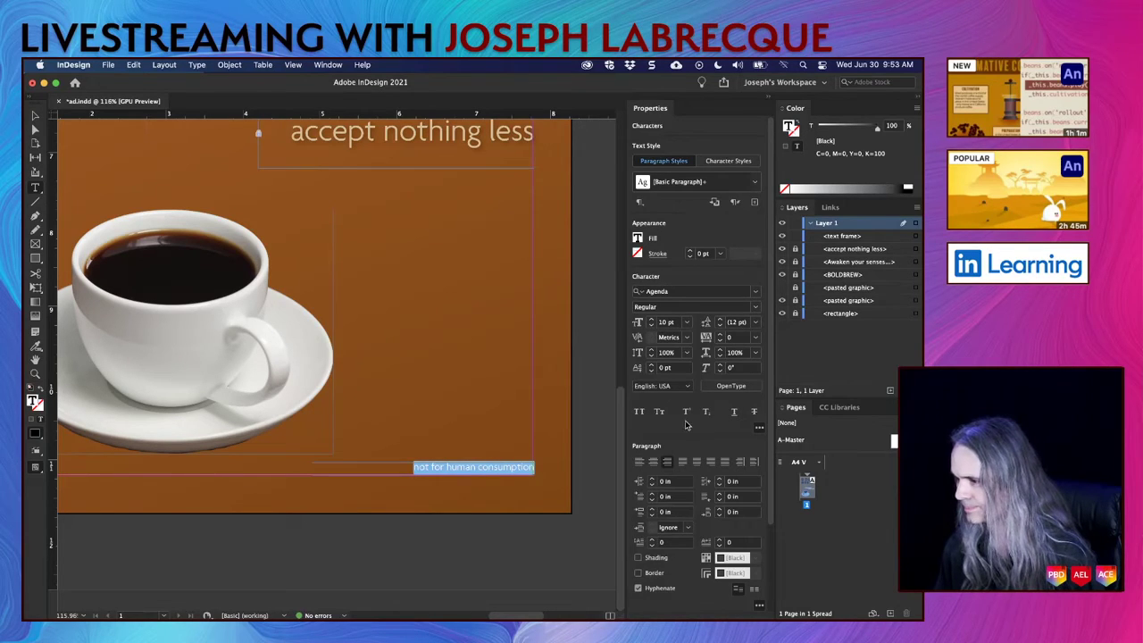
click(640, 412)
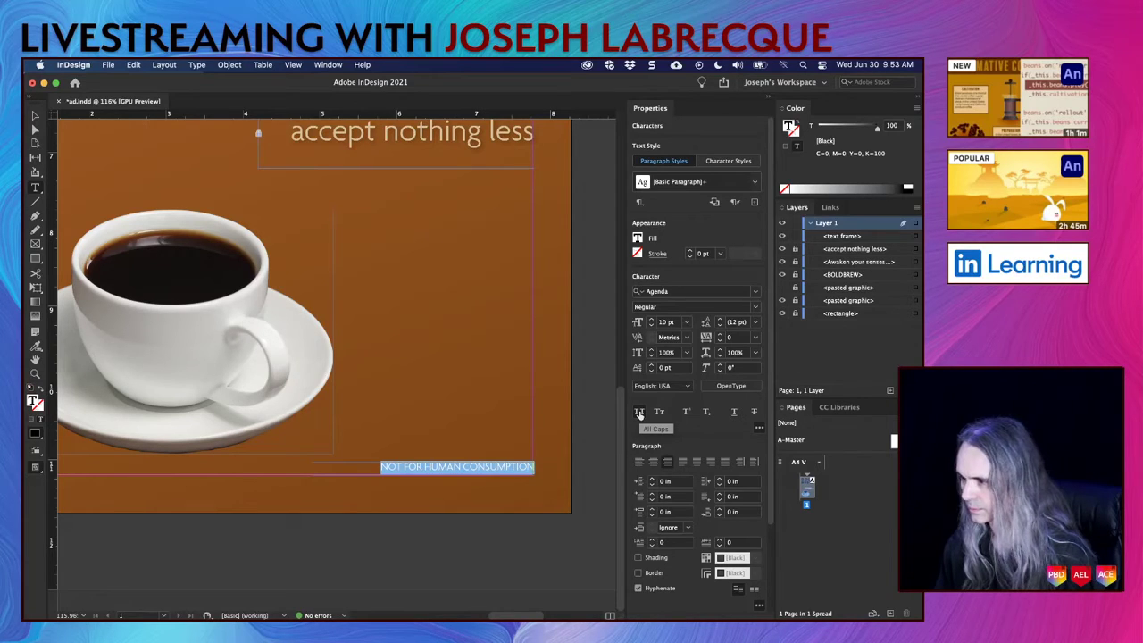
click(35, 115)
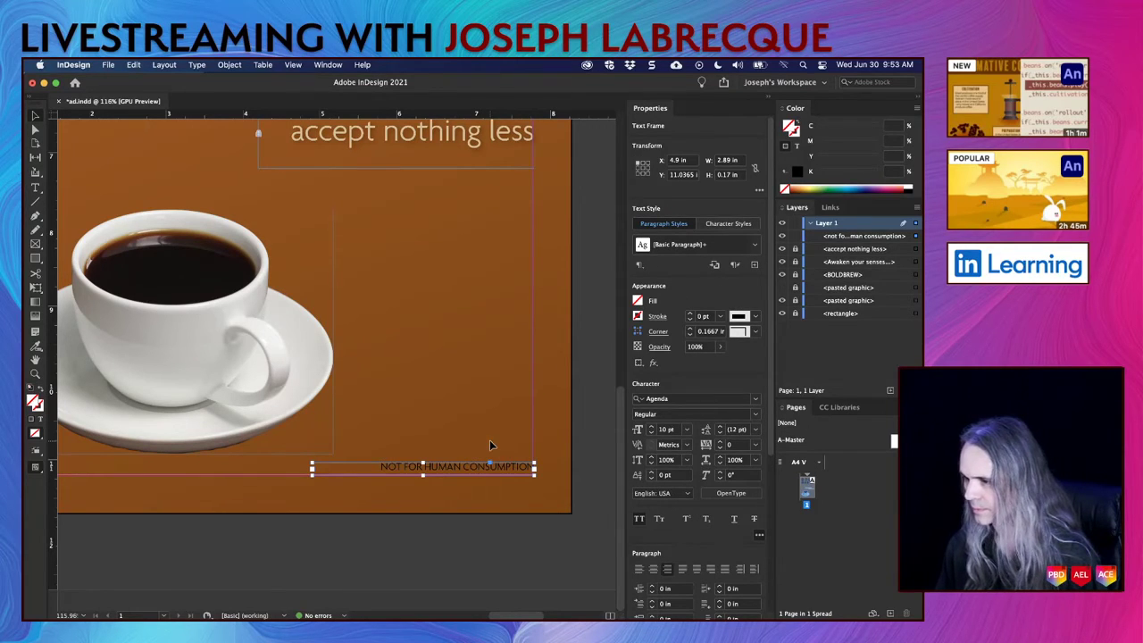
Step: Set the fill of all the fine-print text to the Paper swatch
double_click(473, 471)
key(super+a)
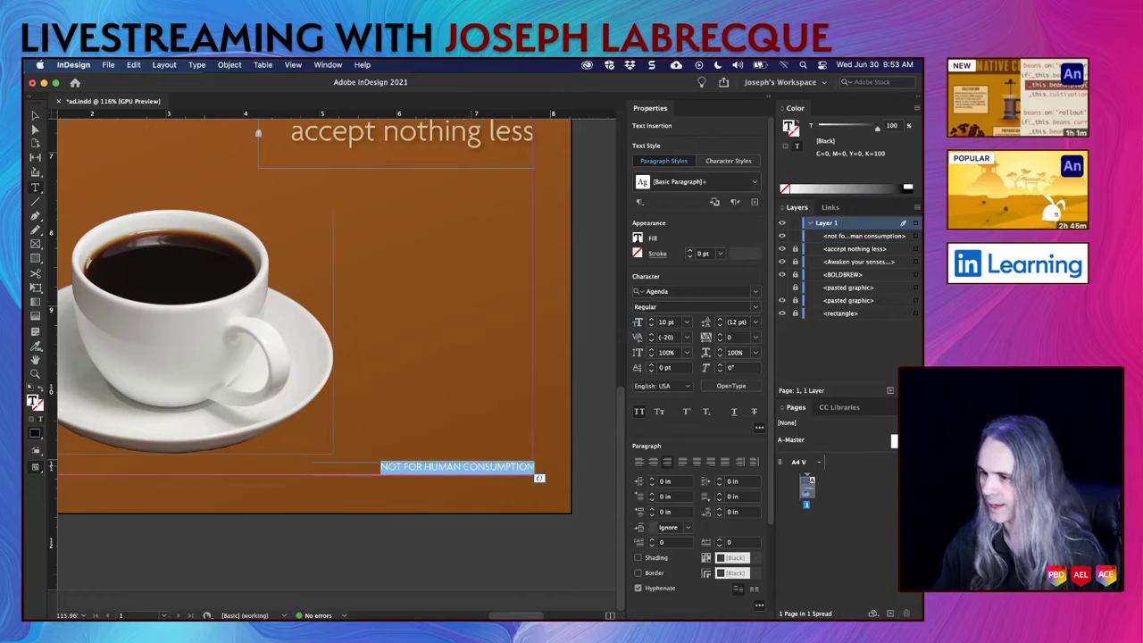
click(638, 238)
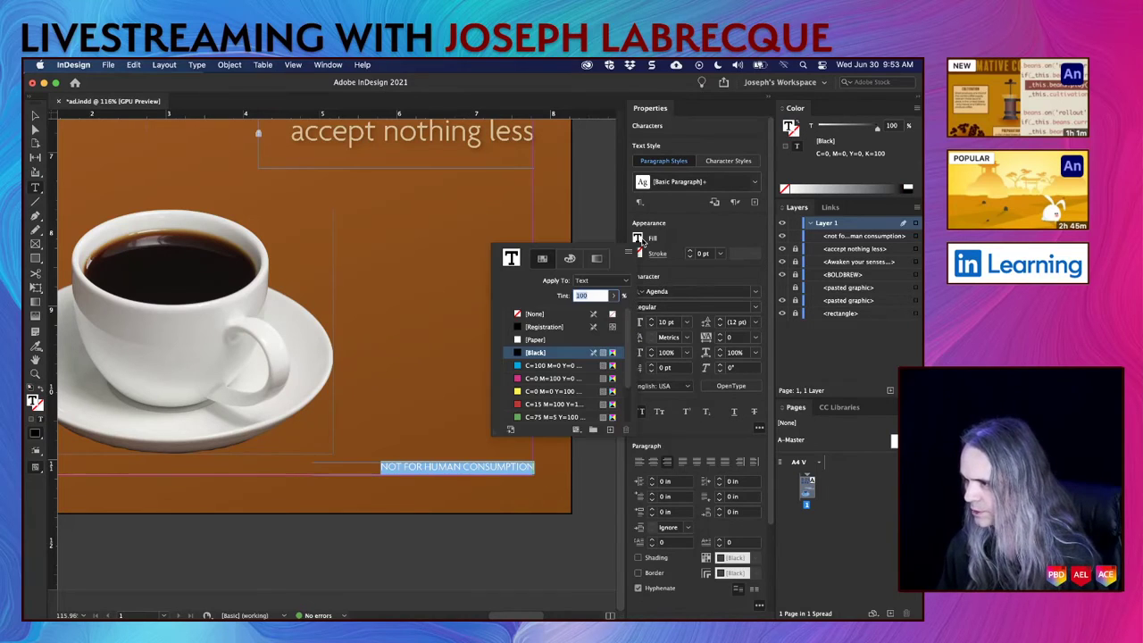
click(529, 340)
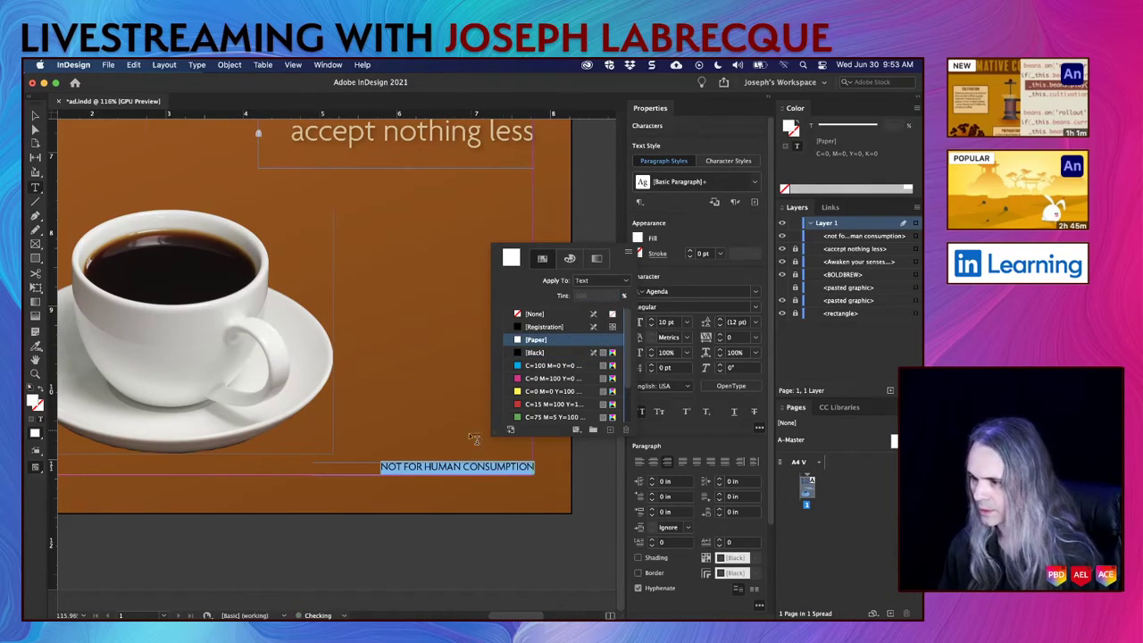
key(Escape)
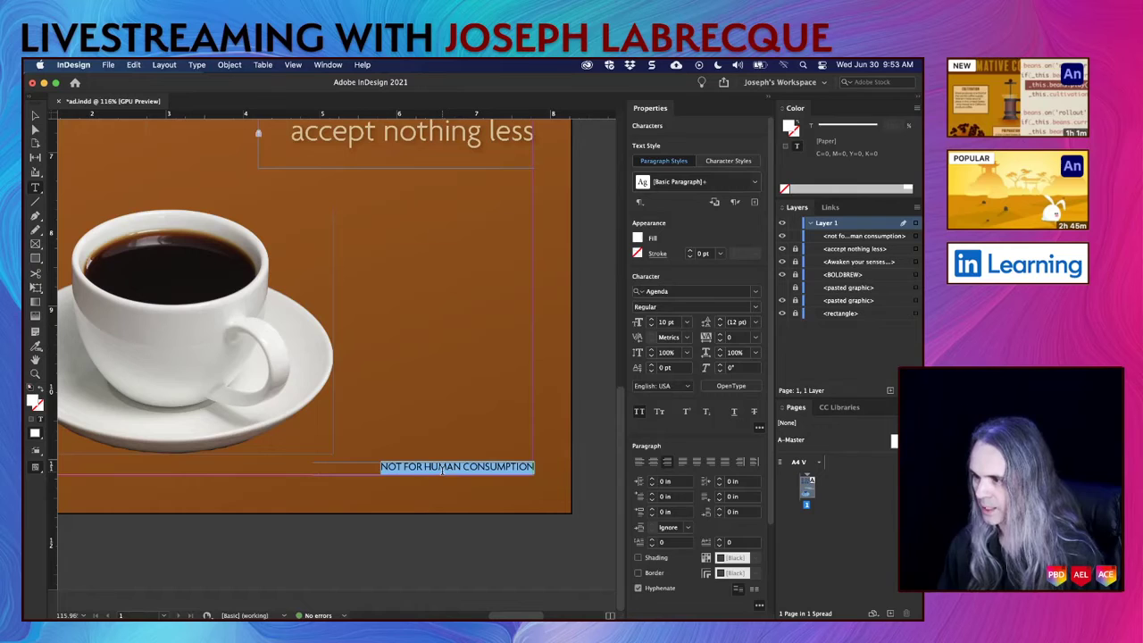
Step: Nudge the fine-print frame down slightly to Y 11.092 in so its text sits on the bottom margin guide
click(36, 116)
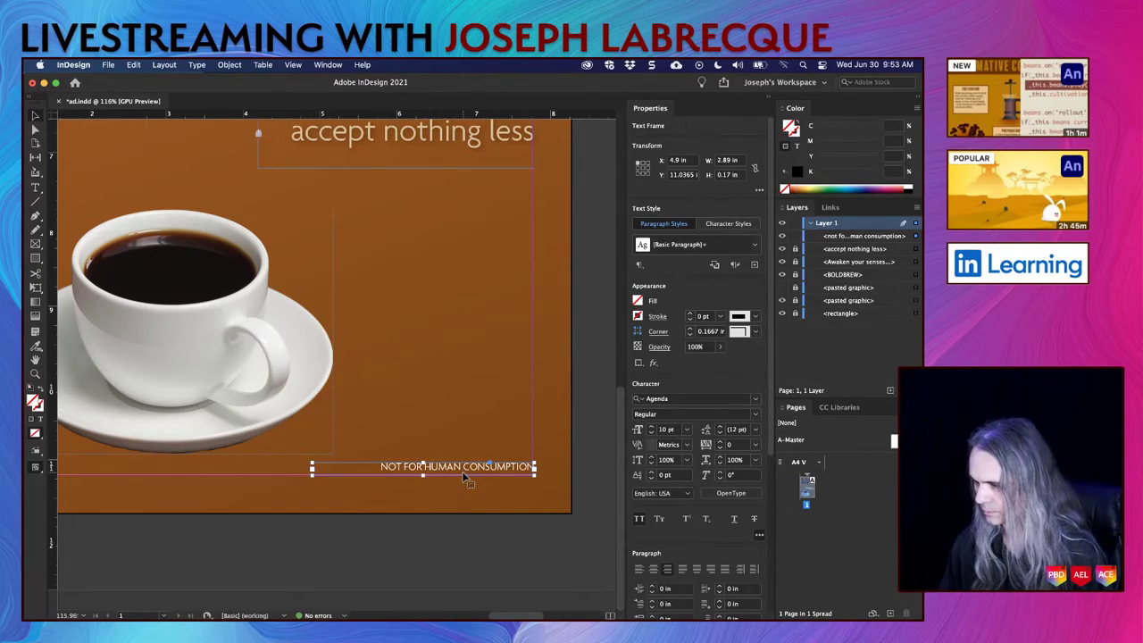
key(Down)
key(Down)
key(Down)
key(Down)
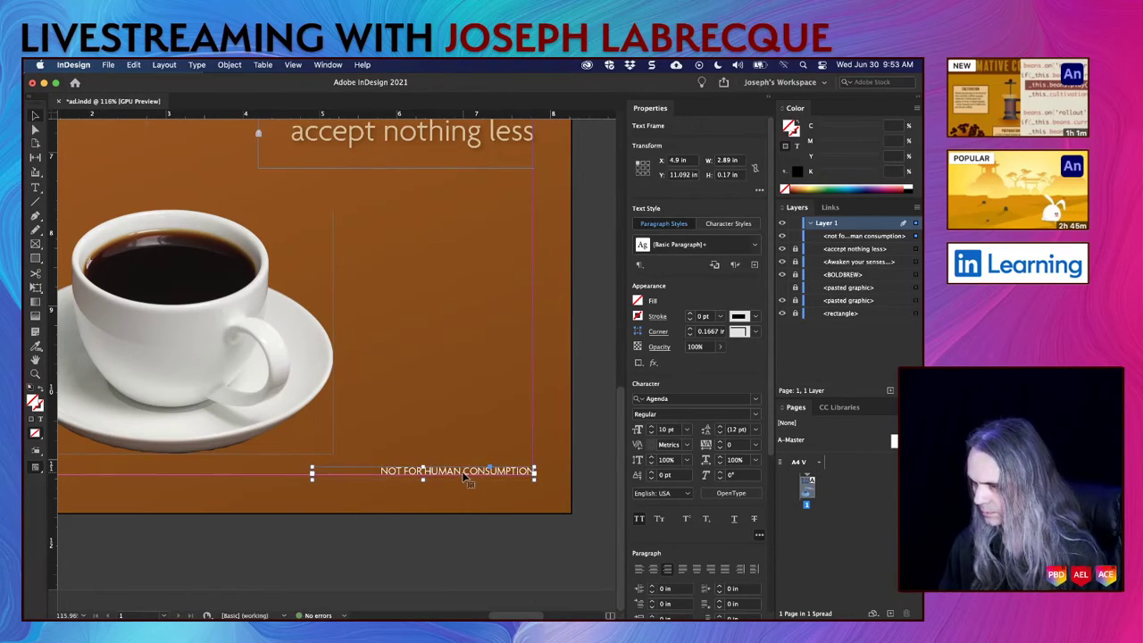
click(504, 542)
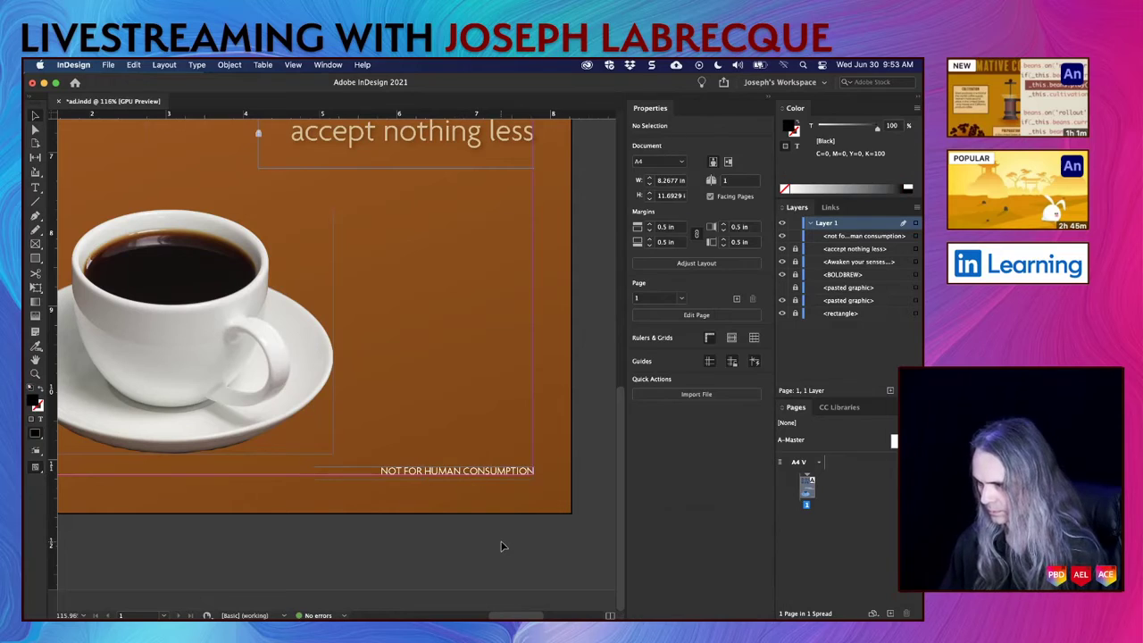
Step: Preview the whole poster full screen to check the placement of the white fine print, and return to editing
click(499, 471)
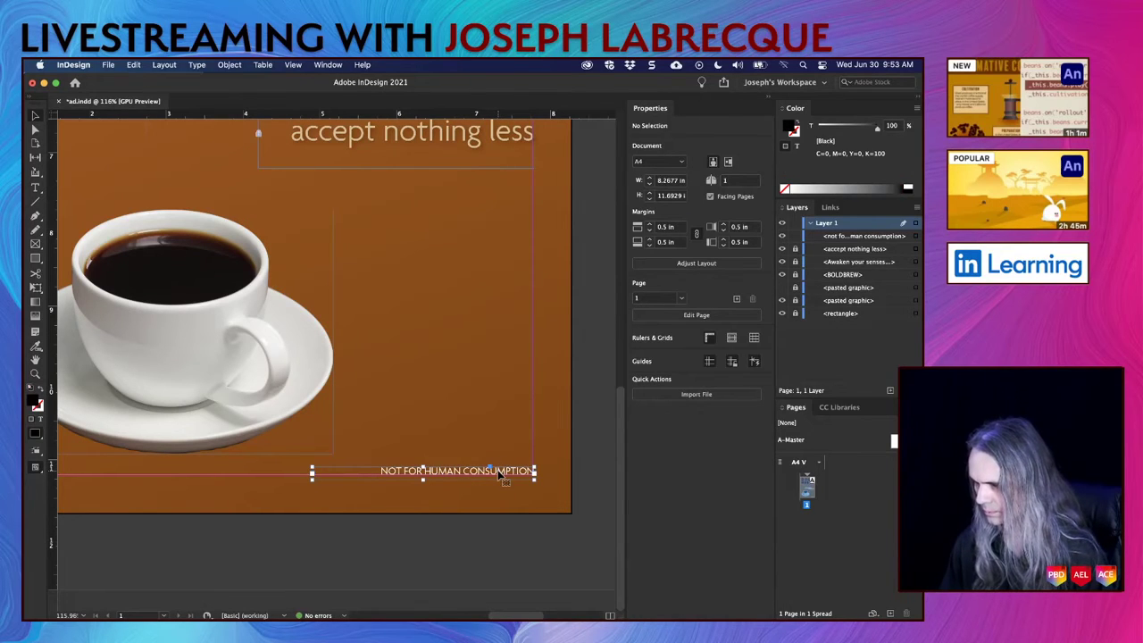
click(516, 527)
key(shift+w)
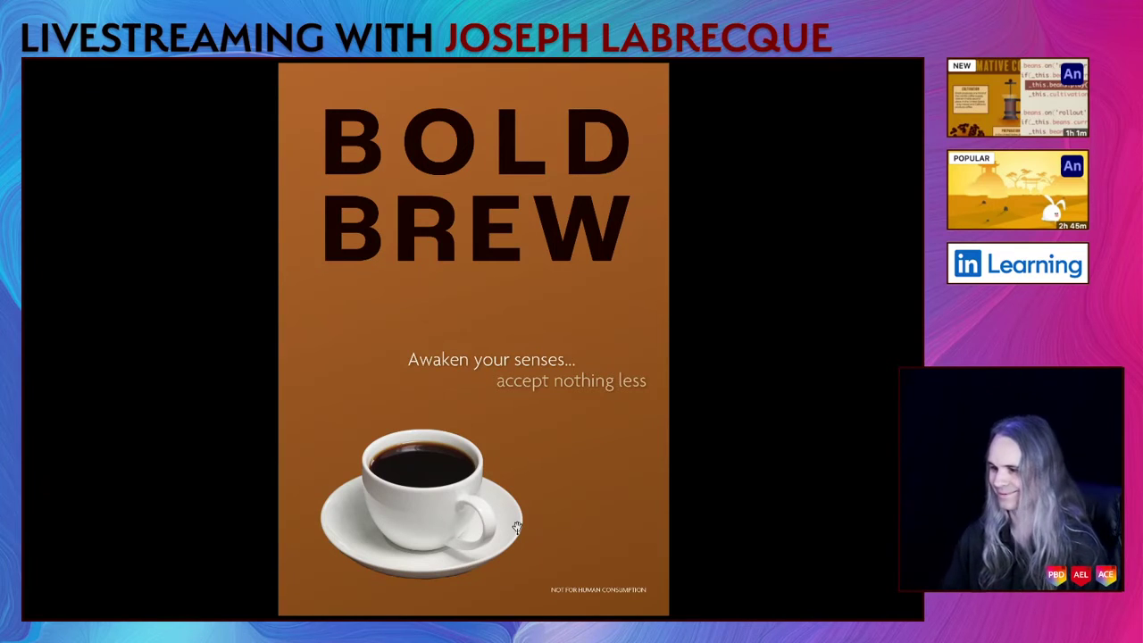
key(Escape)
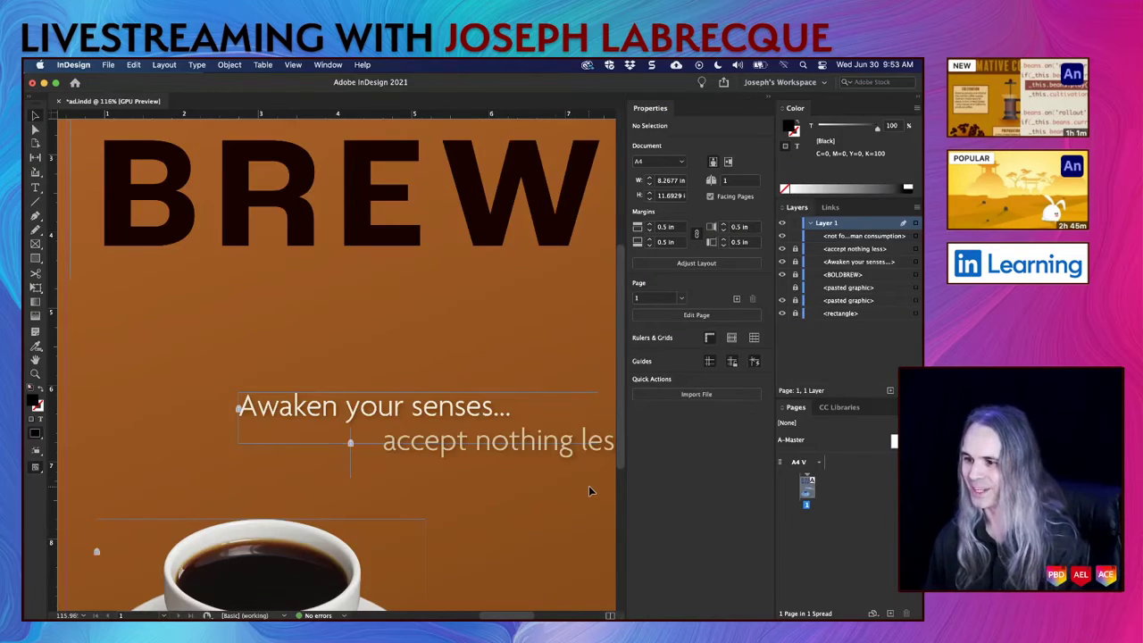
Step: Fade the fine-print frame in the poster's lower-right corner to 41% opacity
scroll(588, 485, down, 5)
scroll(588, 485, right, 1)
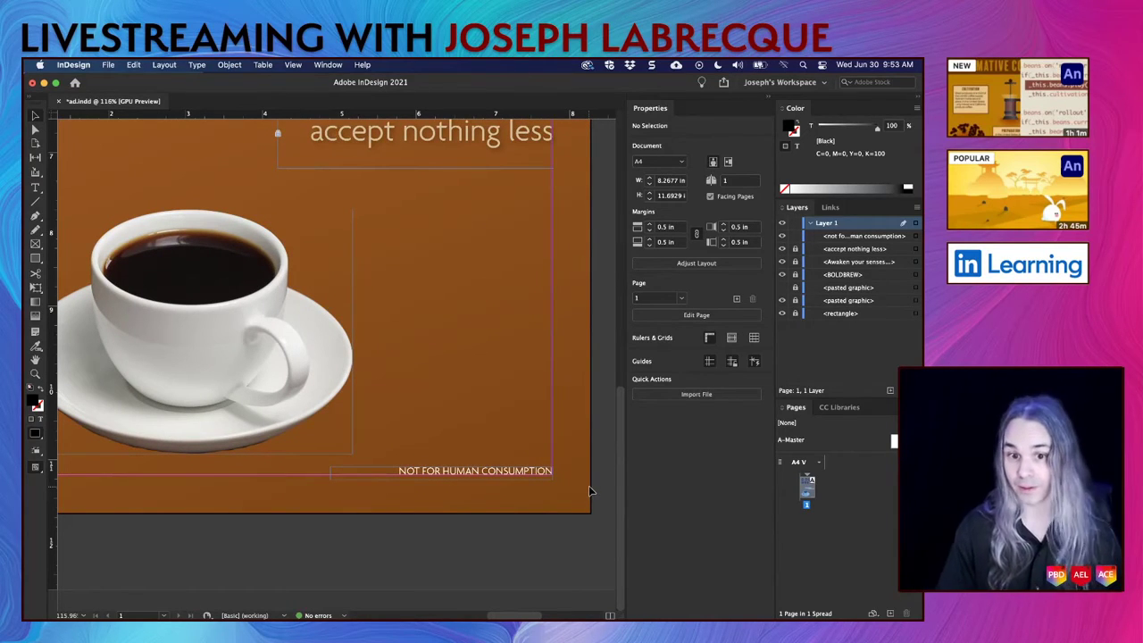
click(517, 475)
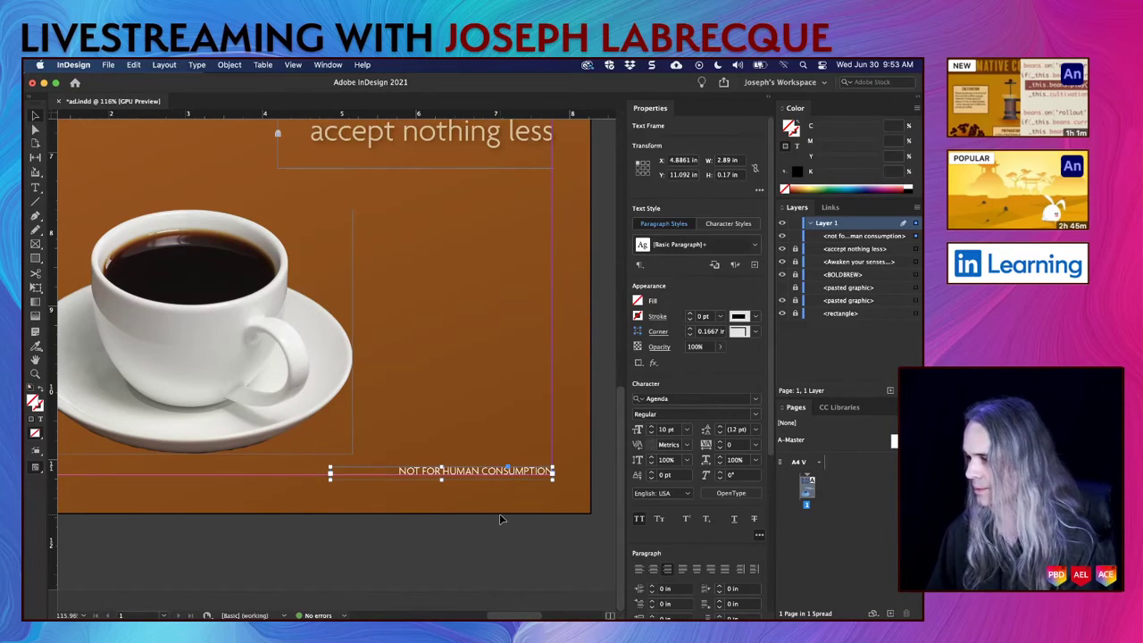
click(721, 346)
drag(721, 363, 687, 363)
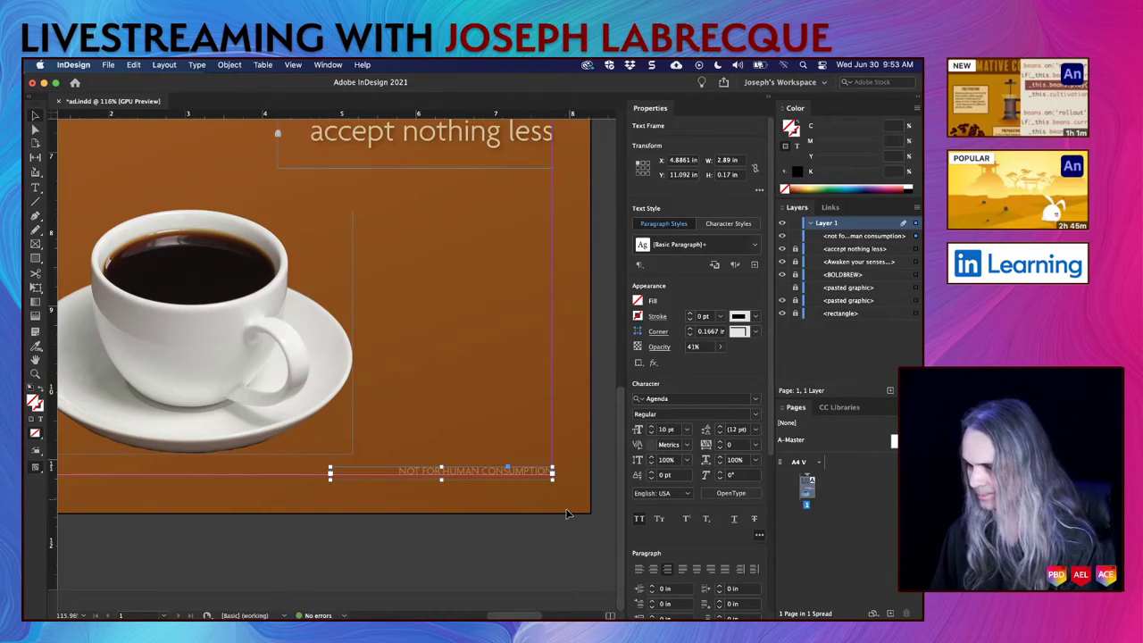
Step: Preview the poster full screen to judge how the faded fine print blends into the background
click(566, 532)
key(shift+w)
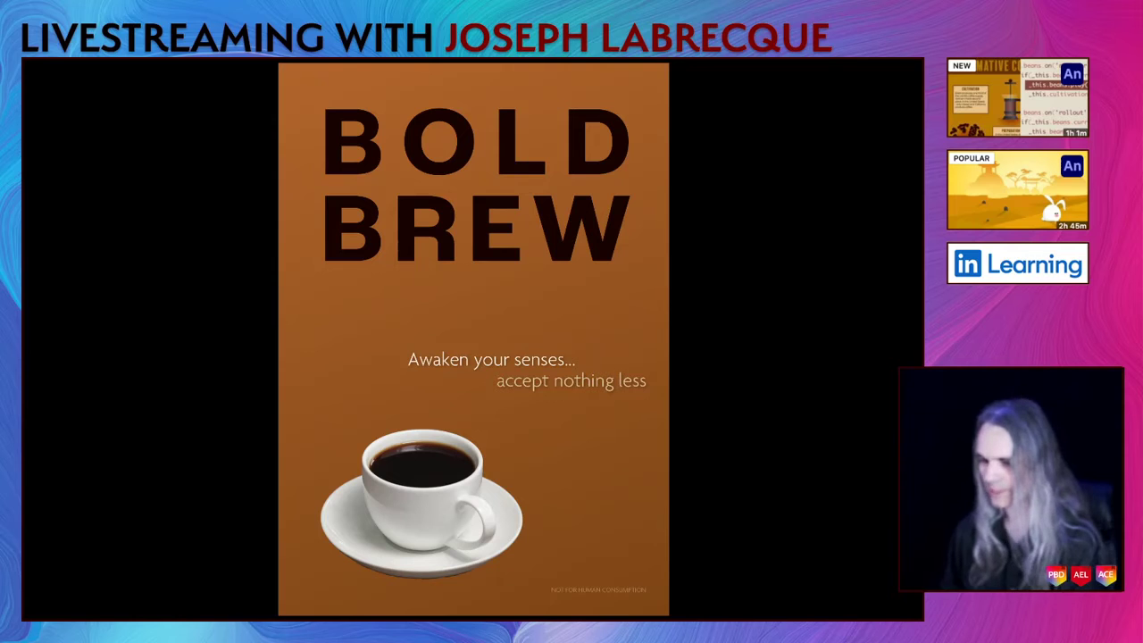
key(Escape)
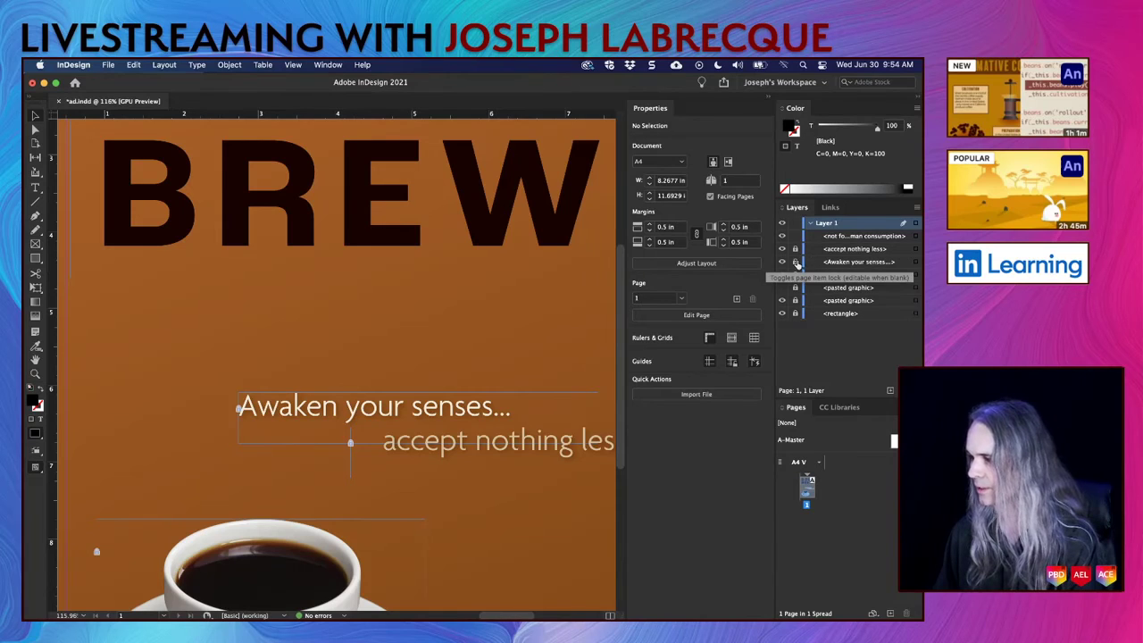
Step: Unlock the two tagline frames "accept nothing less" and "Awaken your senses...", keeping both visible
scroll(480, 402, down, 3)
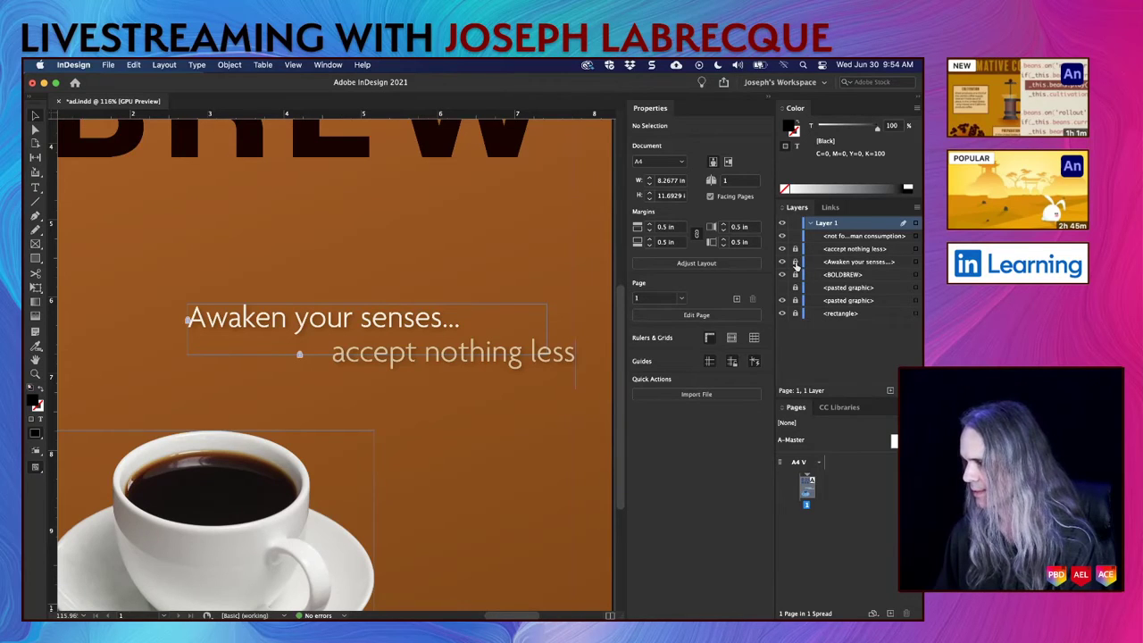
click(782, 249)
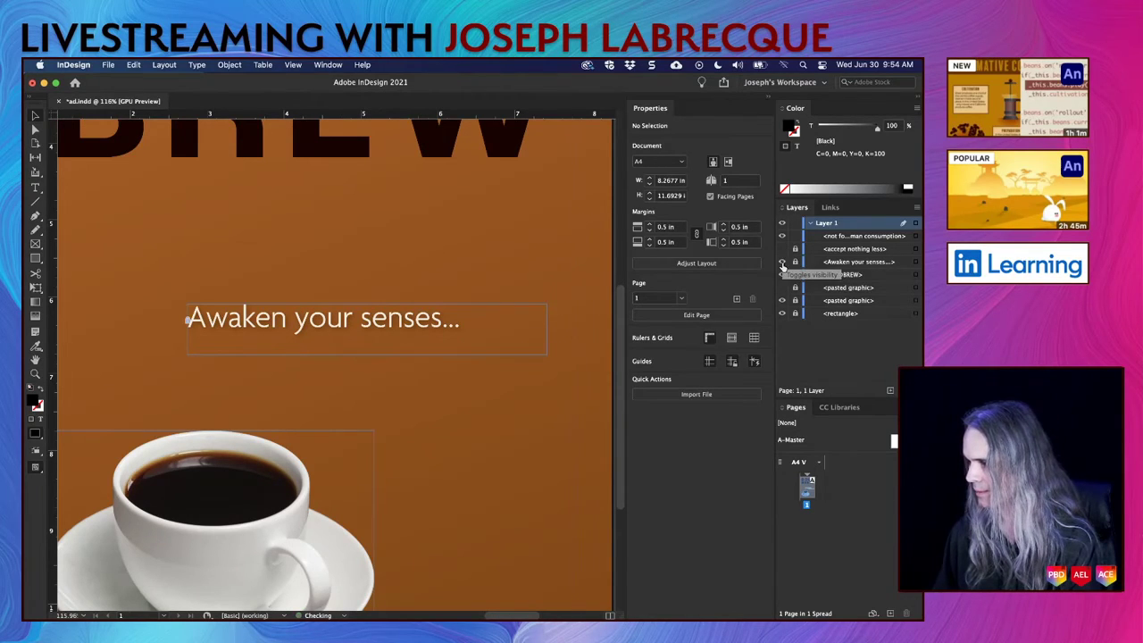
click(783, 250)
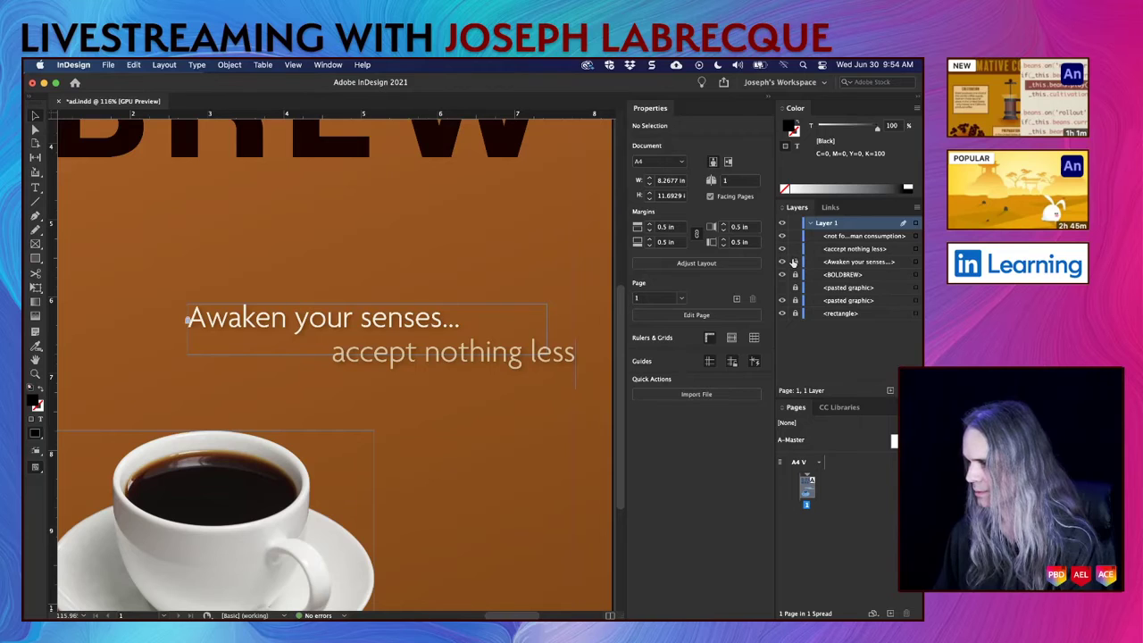
click(794, 261)
Step: Remove the drop shadow from both tagline frames together
click(444, 322)
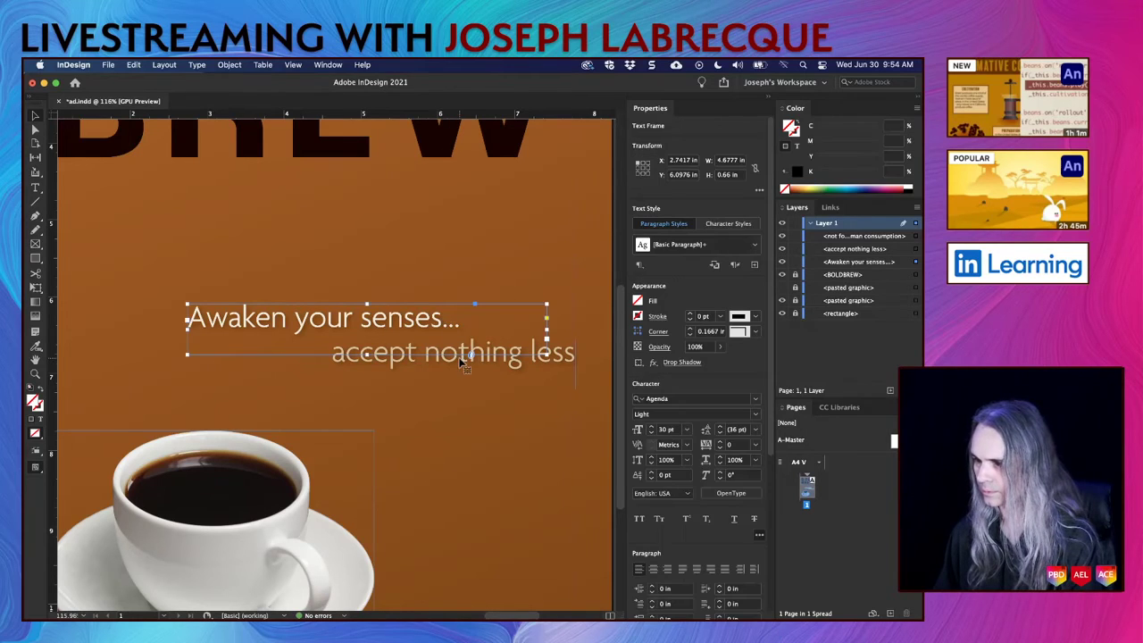
shift+click(459, 360)
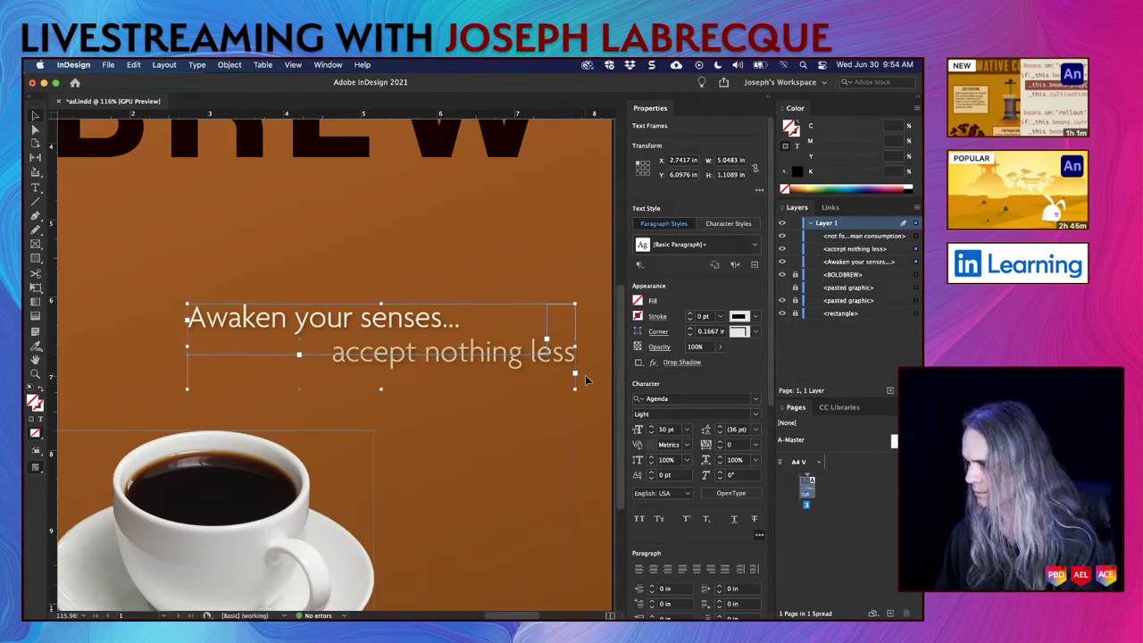
click(679, 363)
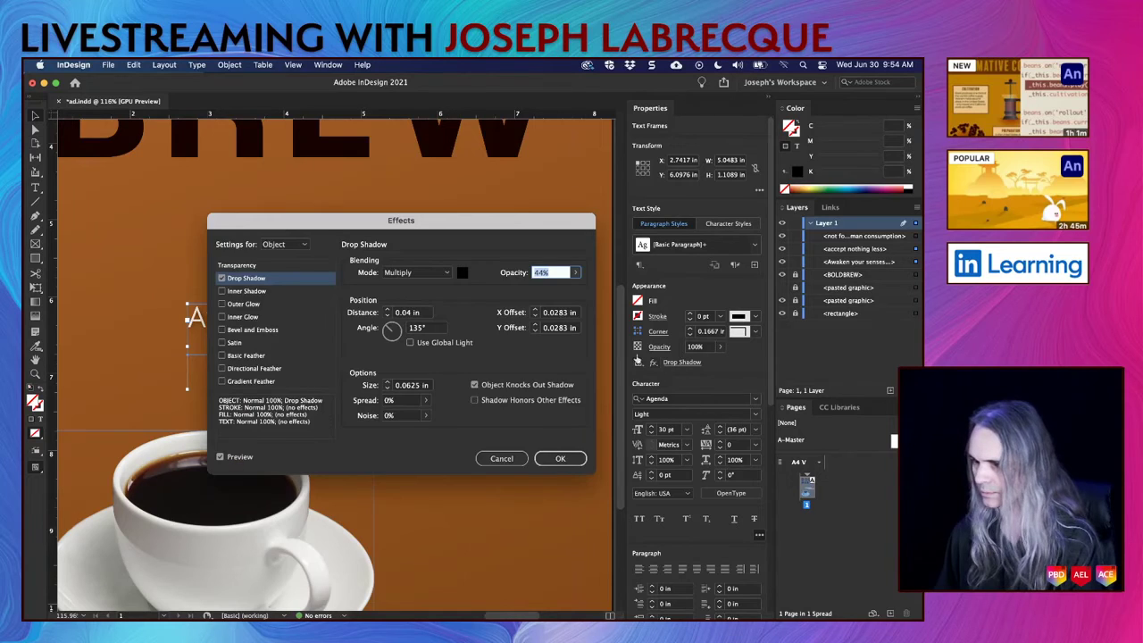
click(221, 278)
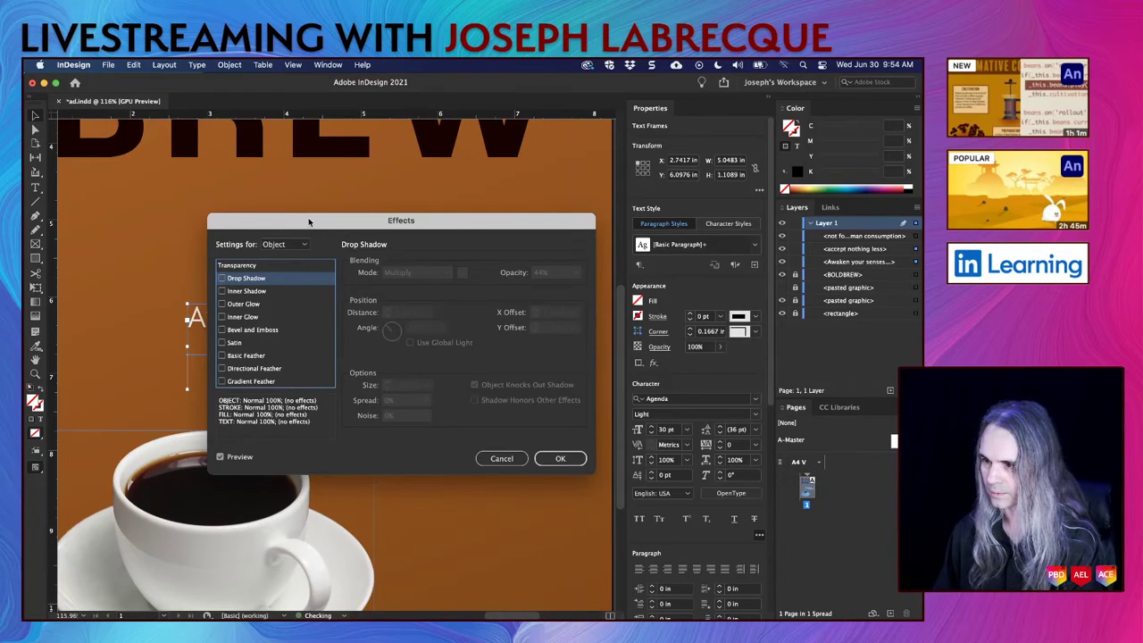
drag(308, 217, 531, 211)
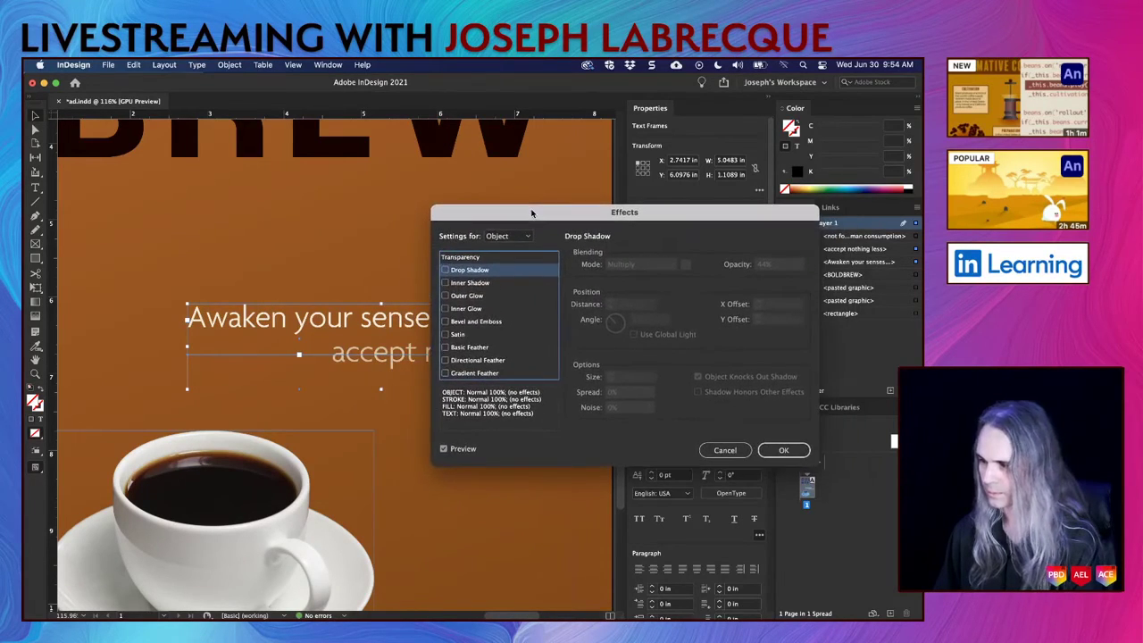
click(783, 450)
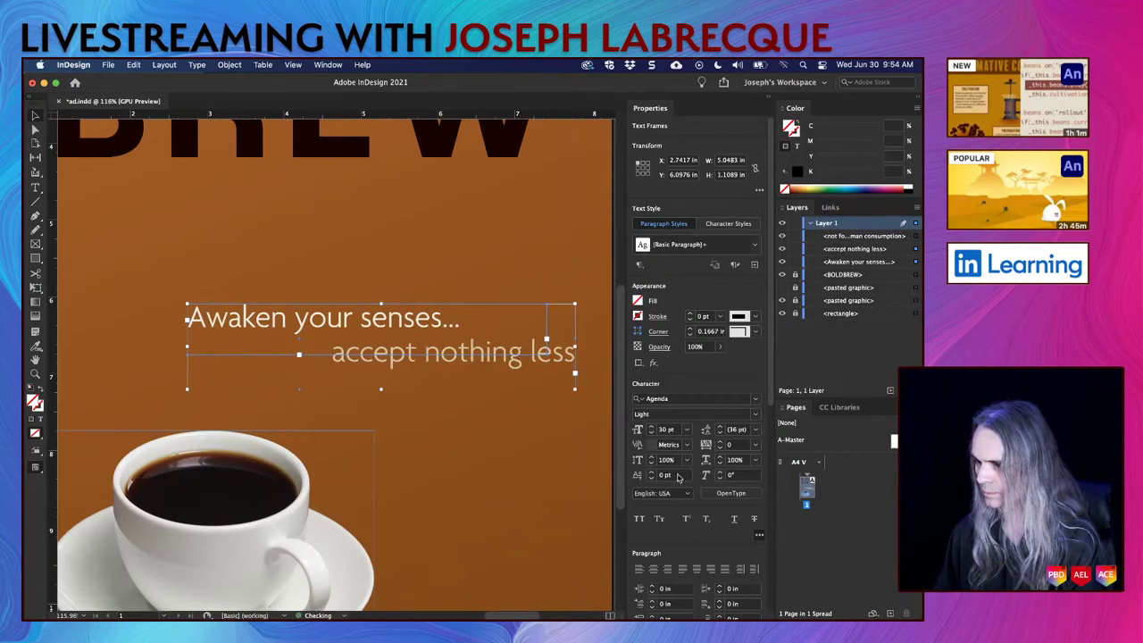
click(550, 482)
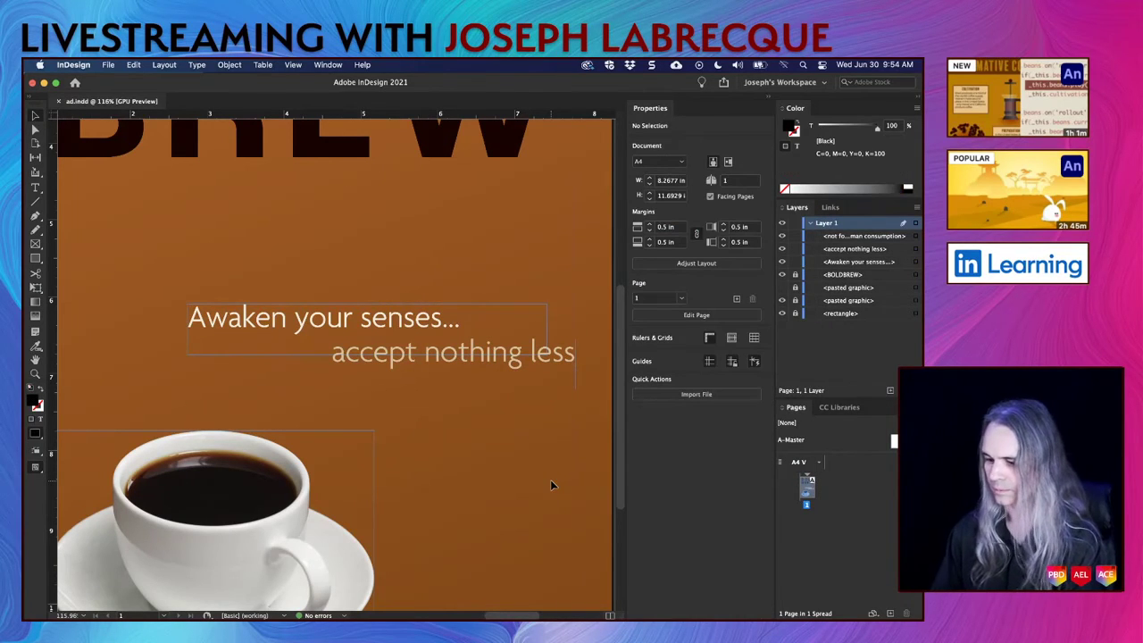
Step: Preview the full poster to check the taglines without their shadows
key(shift+w)
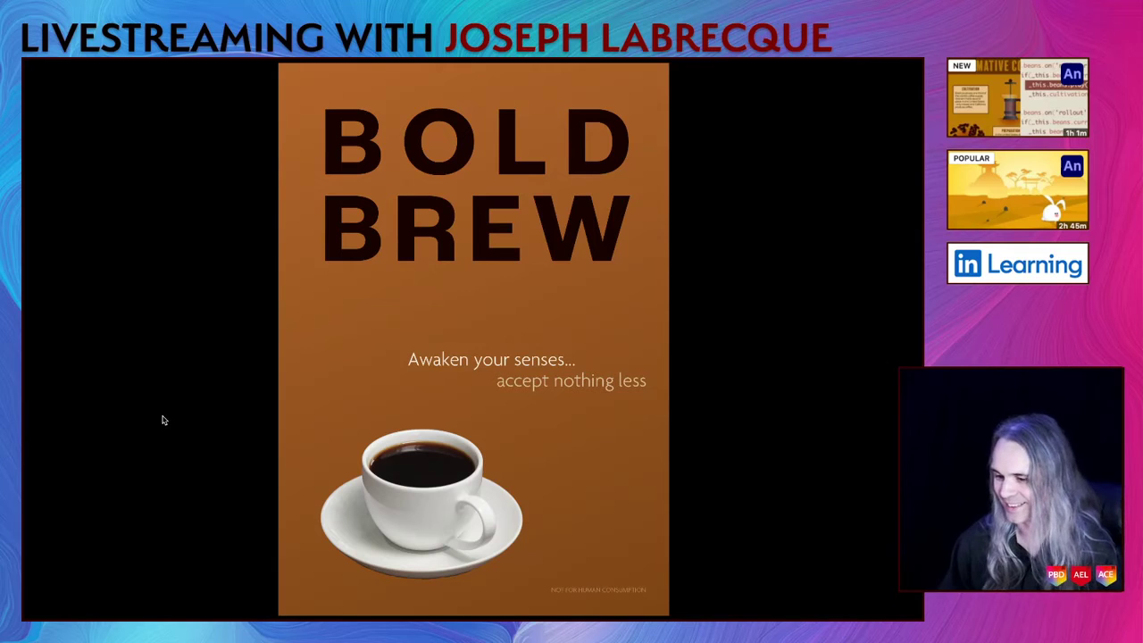
key(Escape)
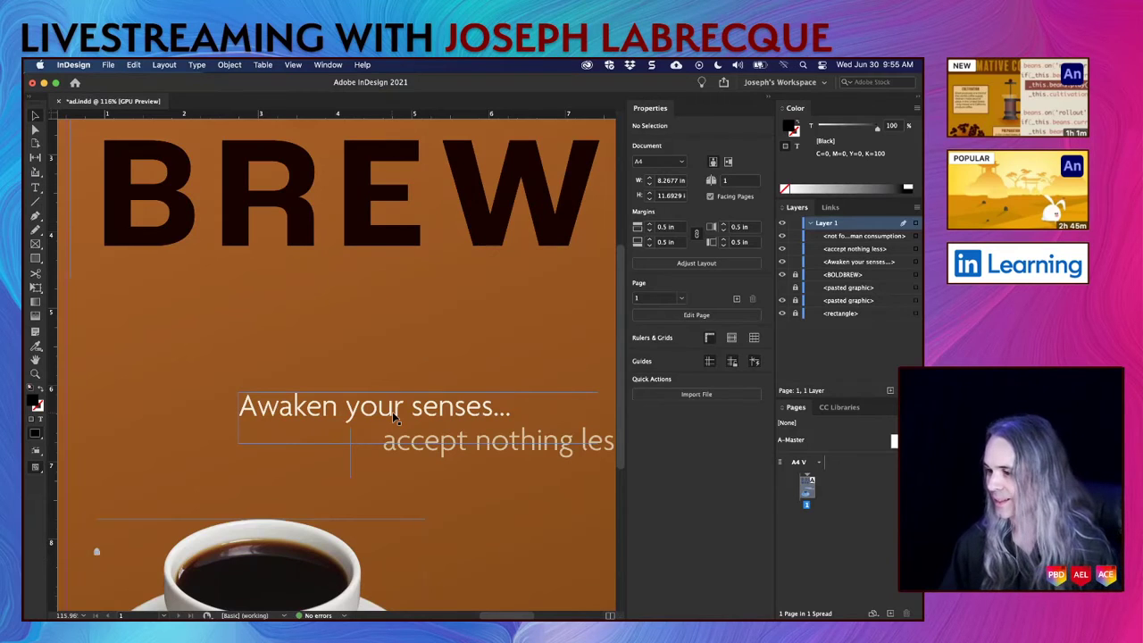
click(444, 405)
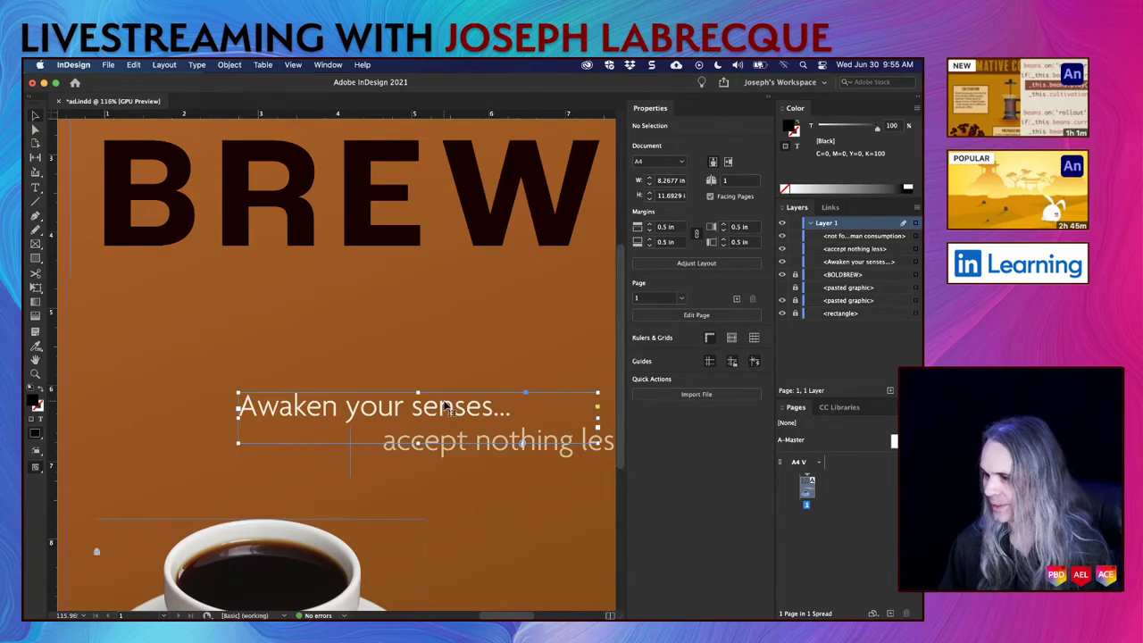
shift+click(507, 447)
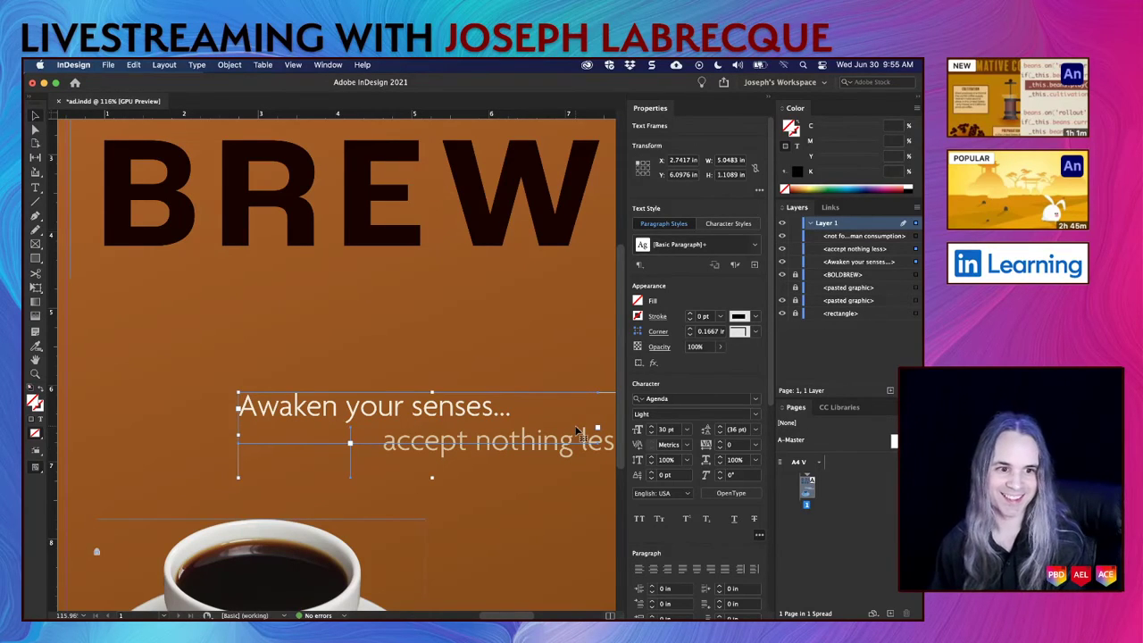
click(483, 548)
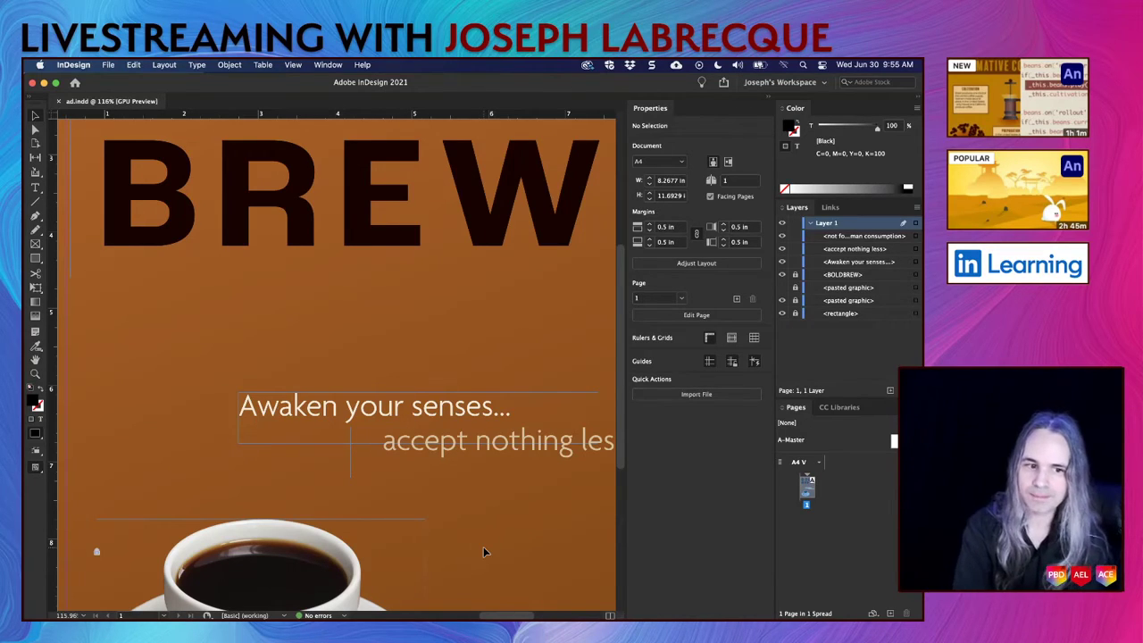
Step: Add a Multiply drop shadow at 18% opacity to both tagline frames together
click(492, 461)
shift+click(460, 418)
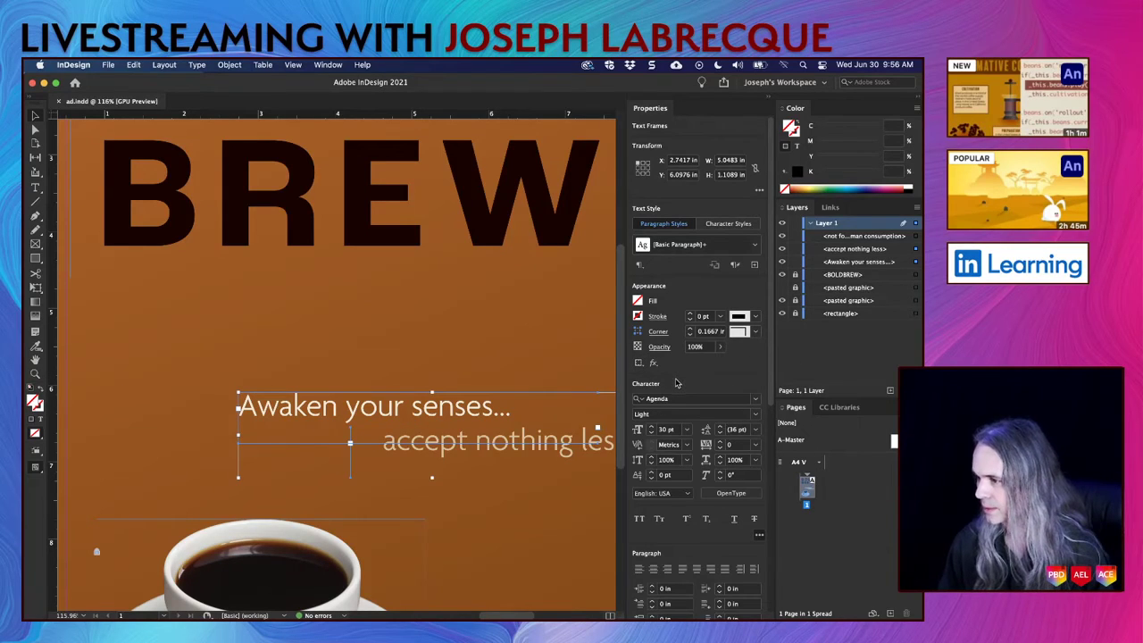
click(652, 363)
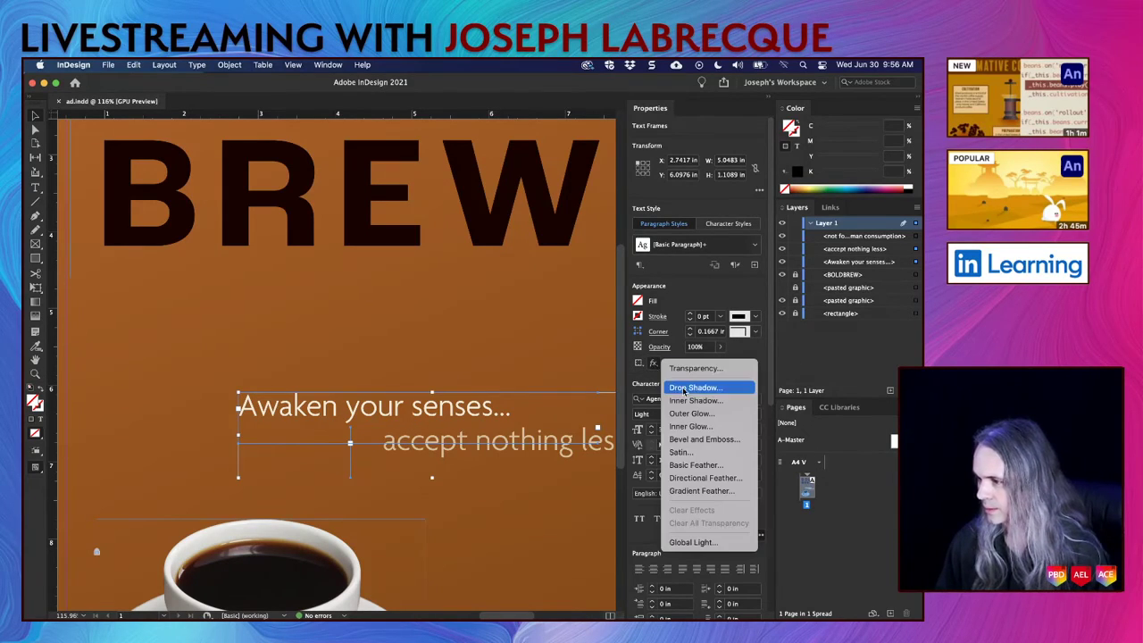
click(686, 388)
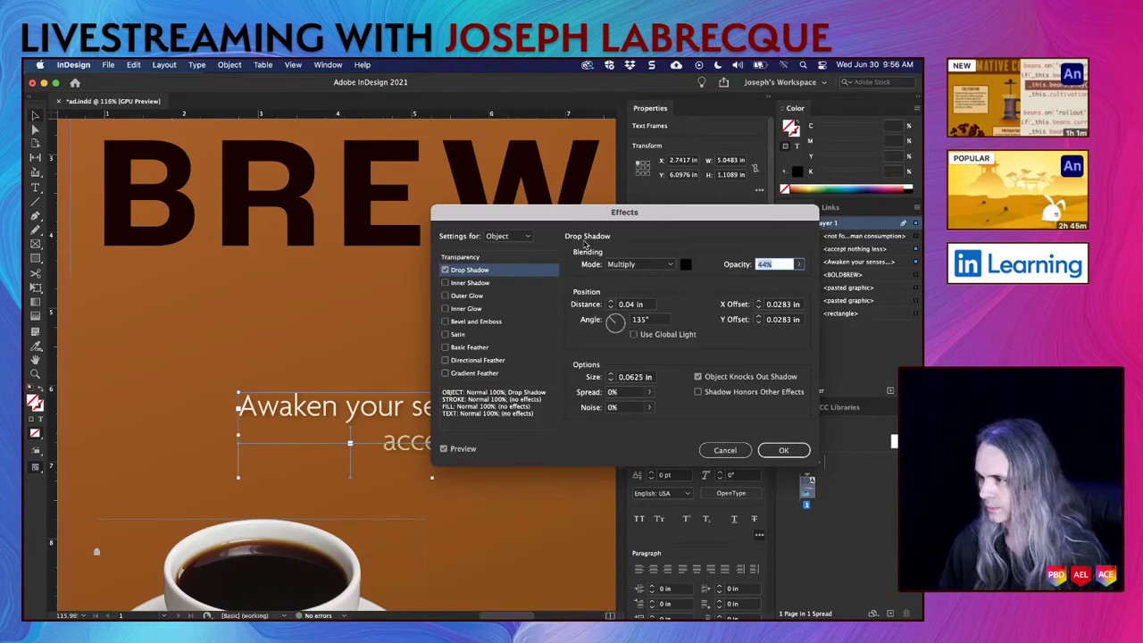
drag(566, 214, 493, 114)
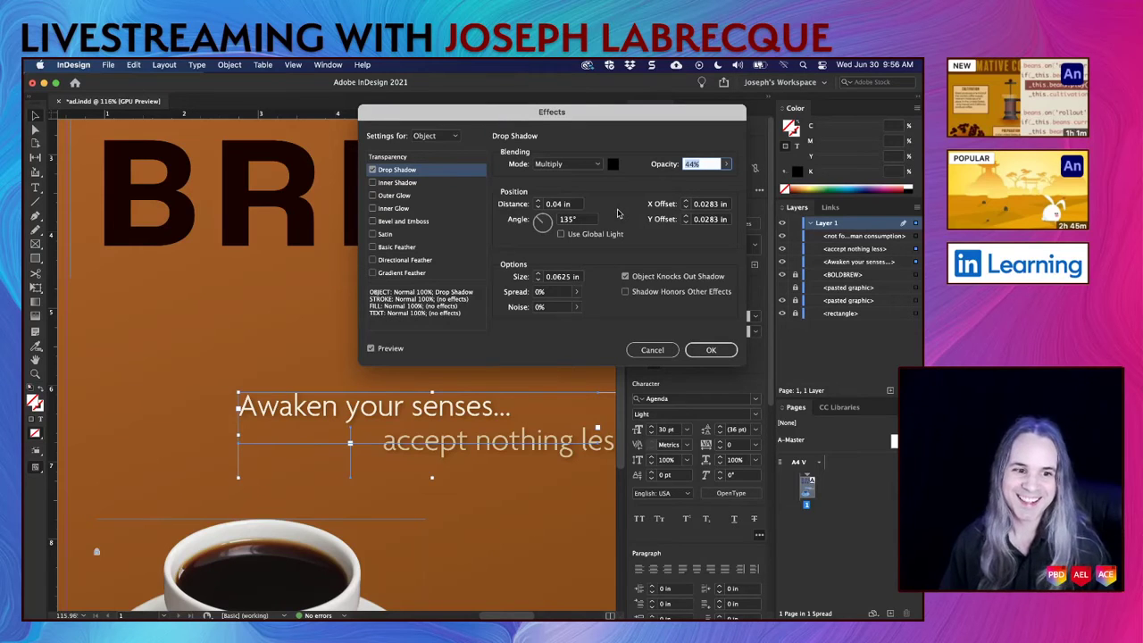
click(727, 167)
drag(691, 179, 675, 183)
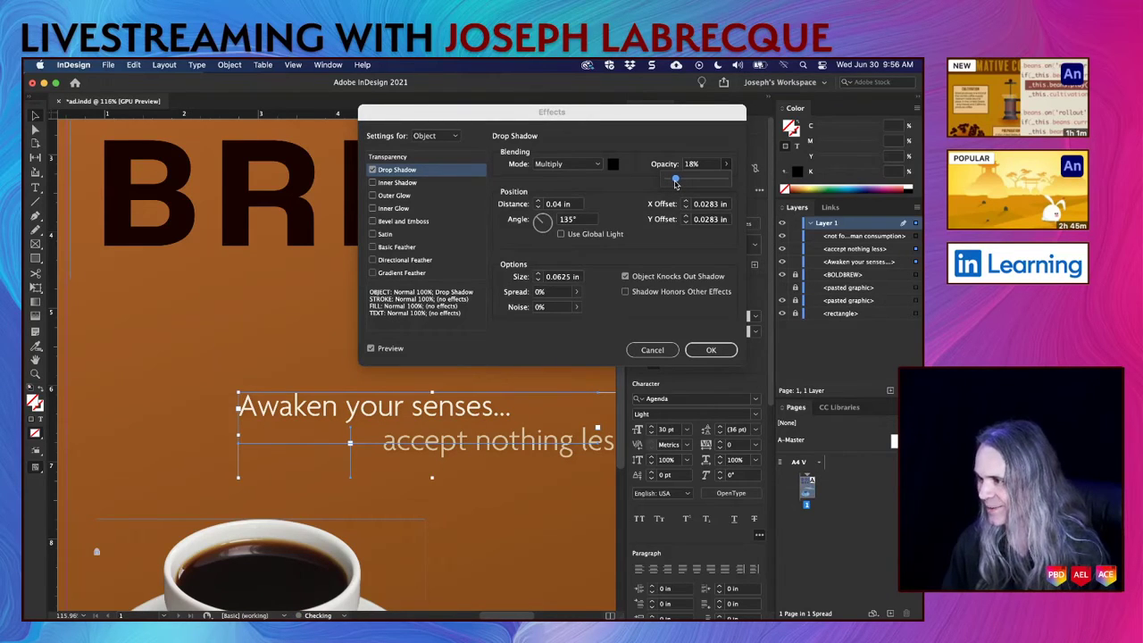
click(710, 349)
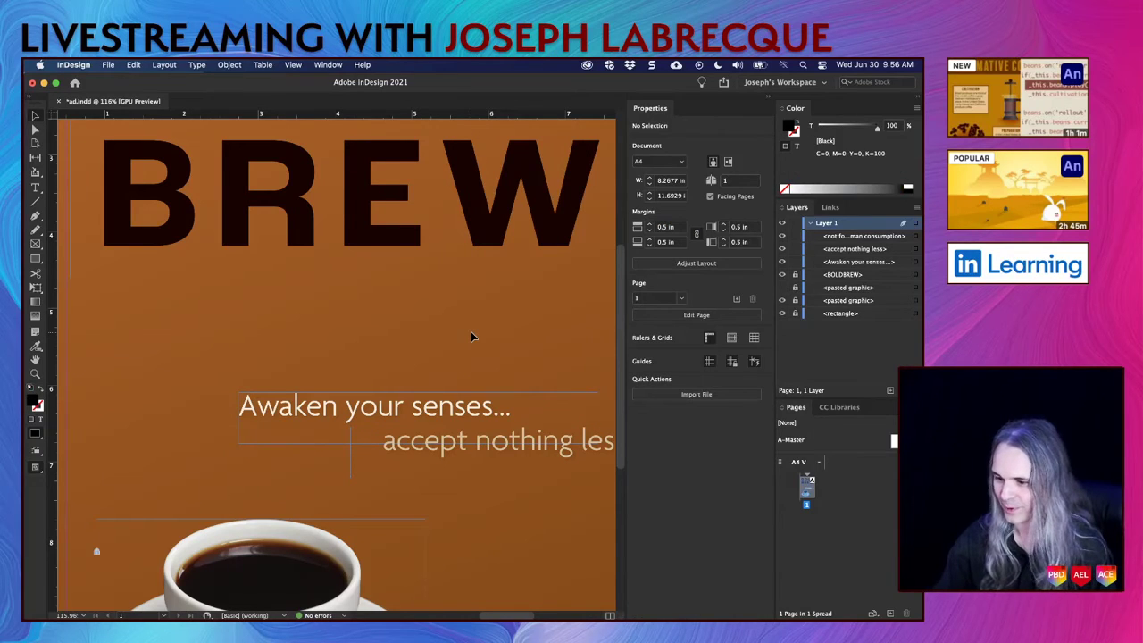
Step: Preview the poster full screen to check the subtle tagline shadows, returning to a whole-page working view
key(shift+w)
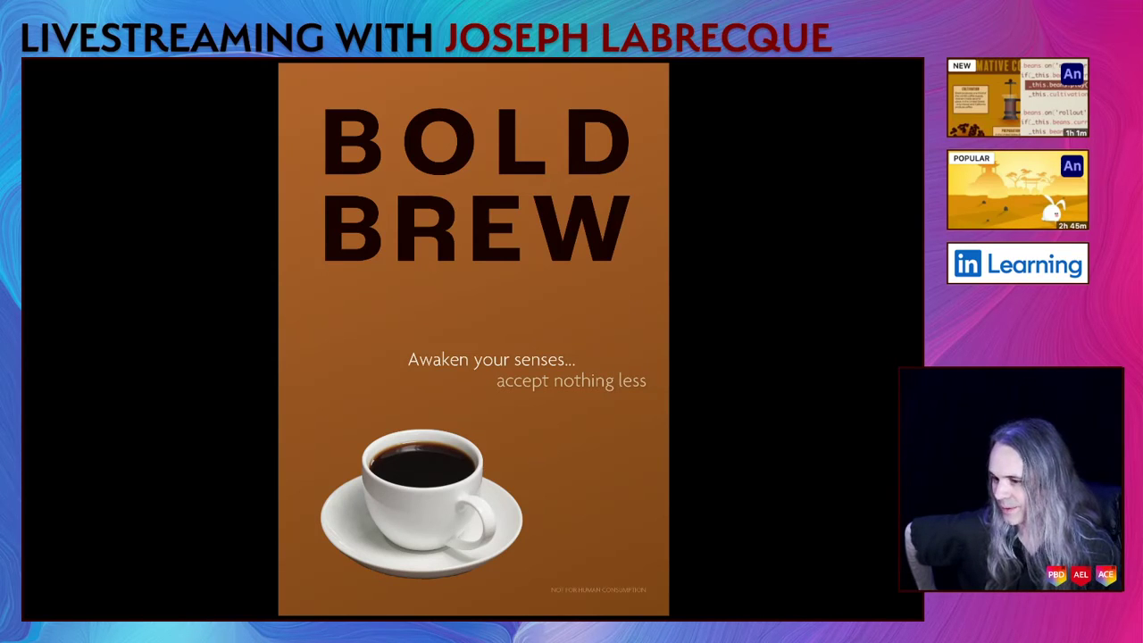
key(Escape)
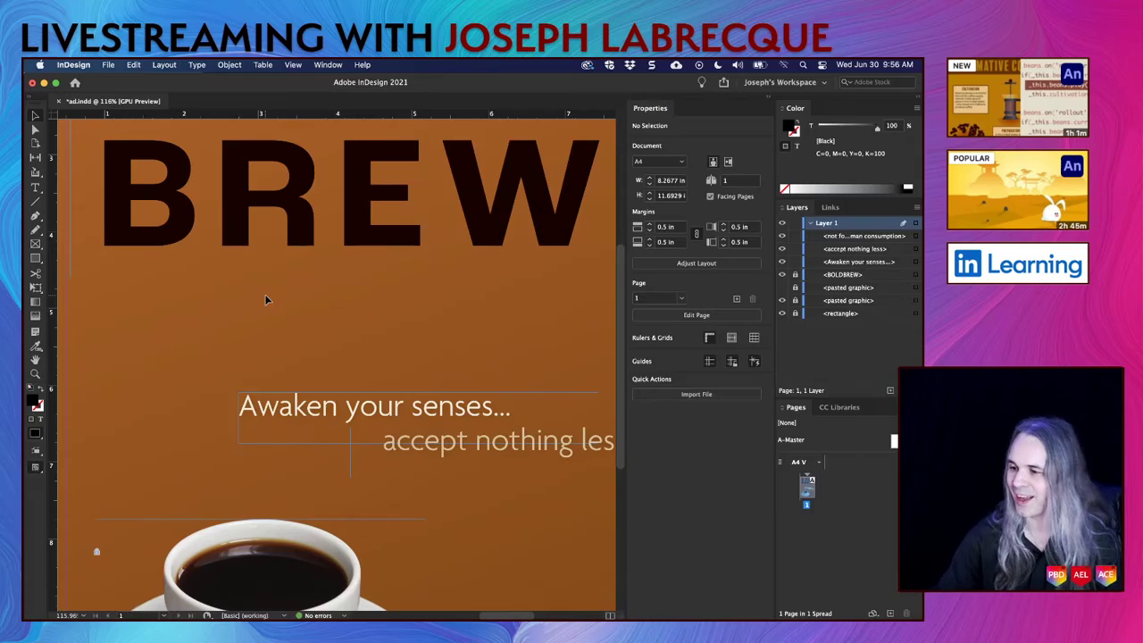
key(super+0)
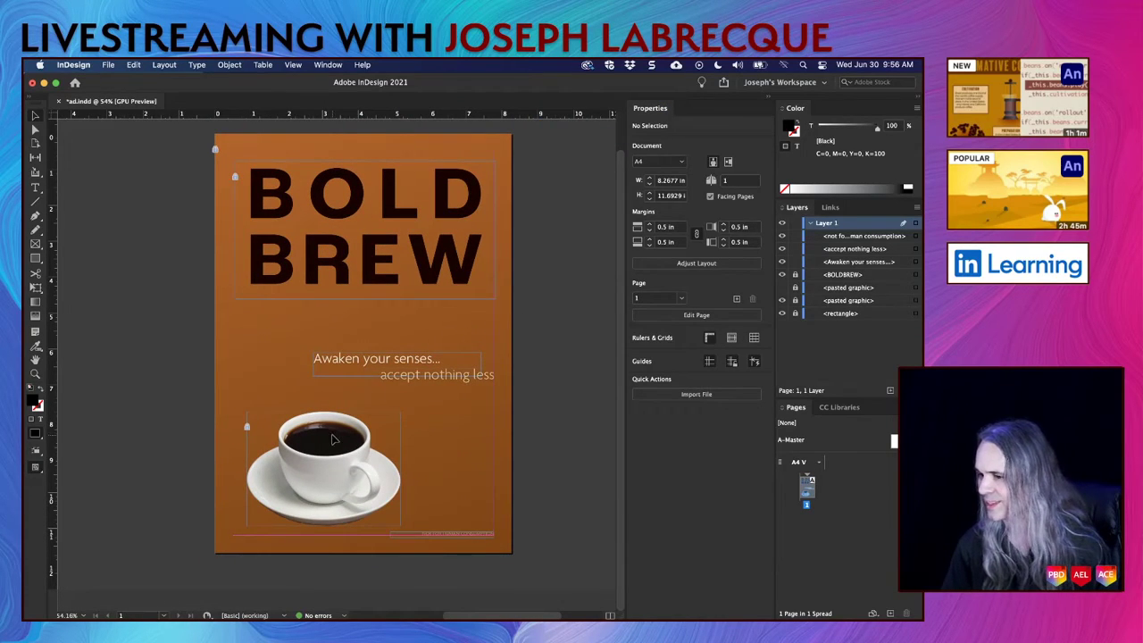
Step: Show the top-down coffee cup graphic and hide the side-view cup, keeping both graphics locked
click(782, 287)
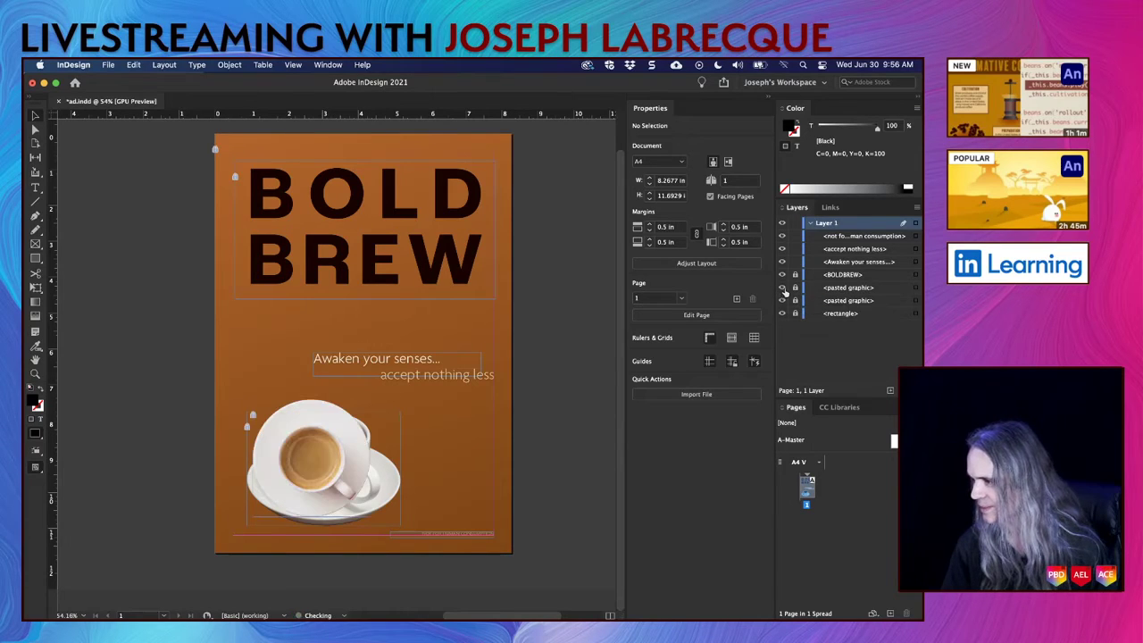
click(794, 287)
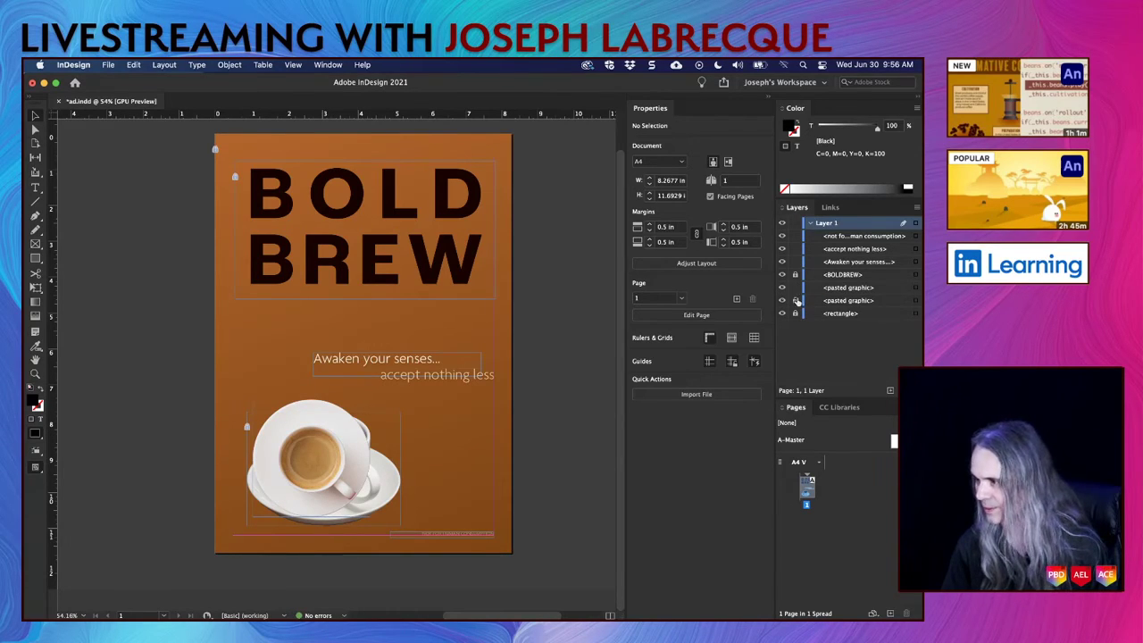
click(794, 287)
click(783, 300)
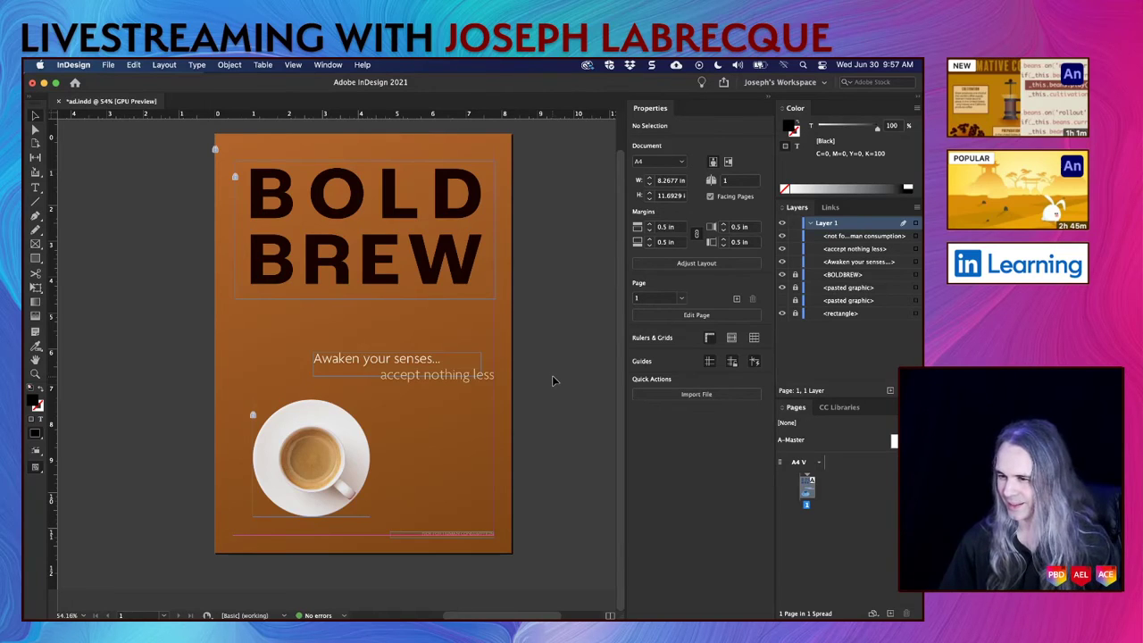
Step: Preview the full poster to judge the composition with the top-down cup
key(shift+w)
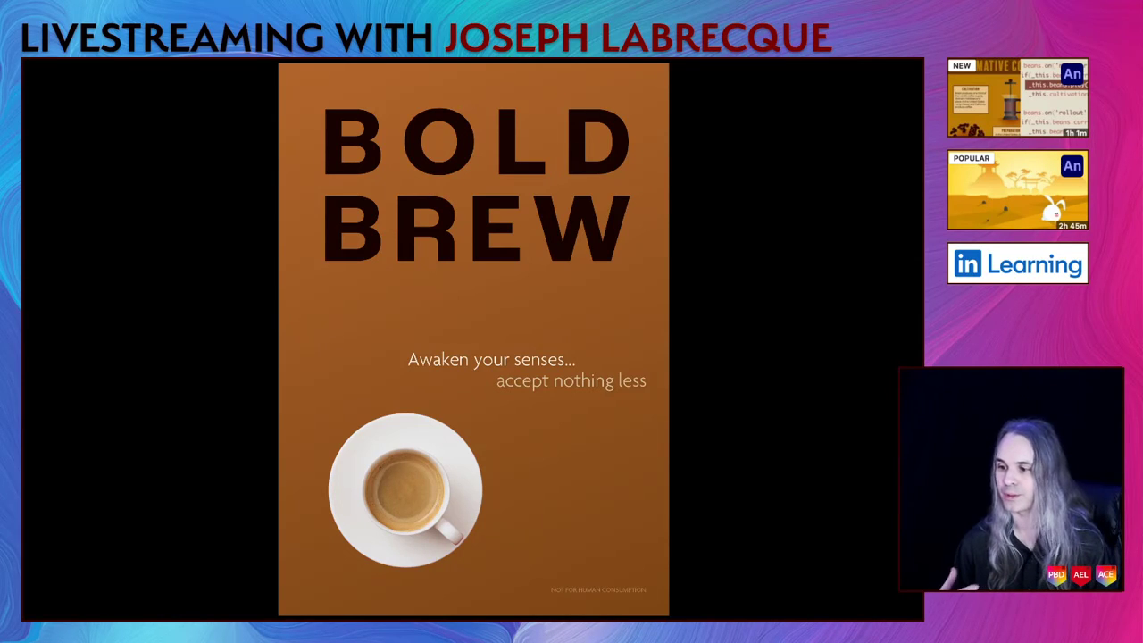
key(Escape)
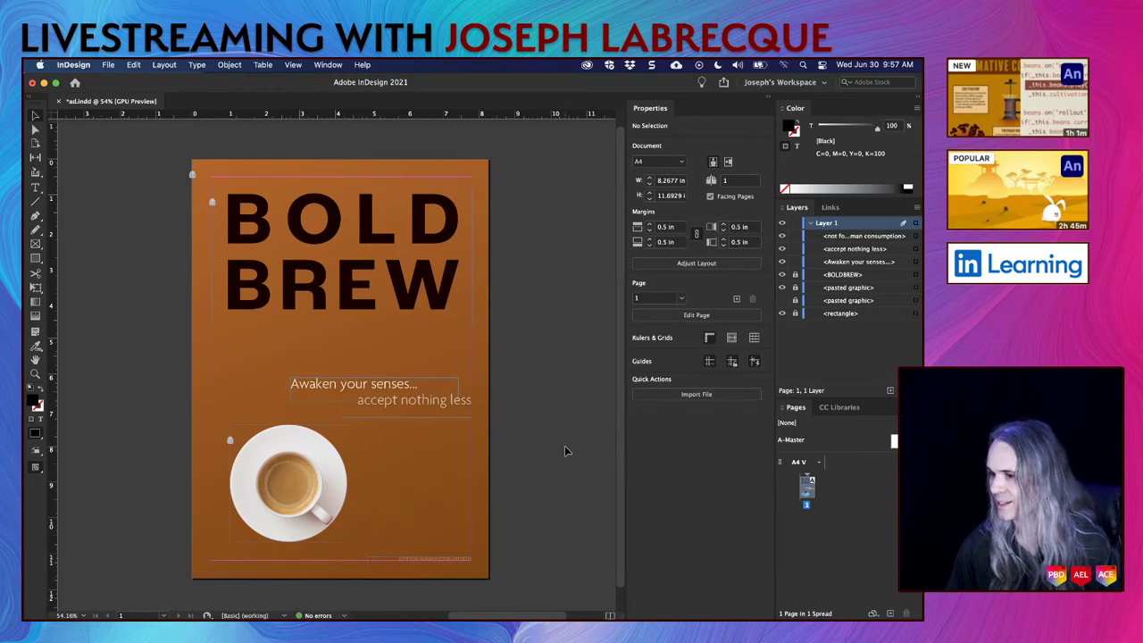
Step: Switch to the side-view cup for comparison and bring back the top-down cup
click(782, 288)
click(782, 301)
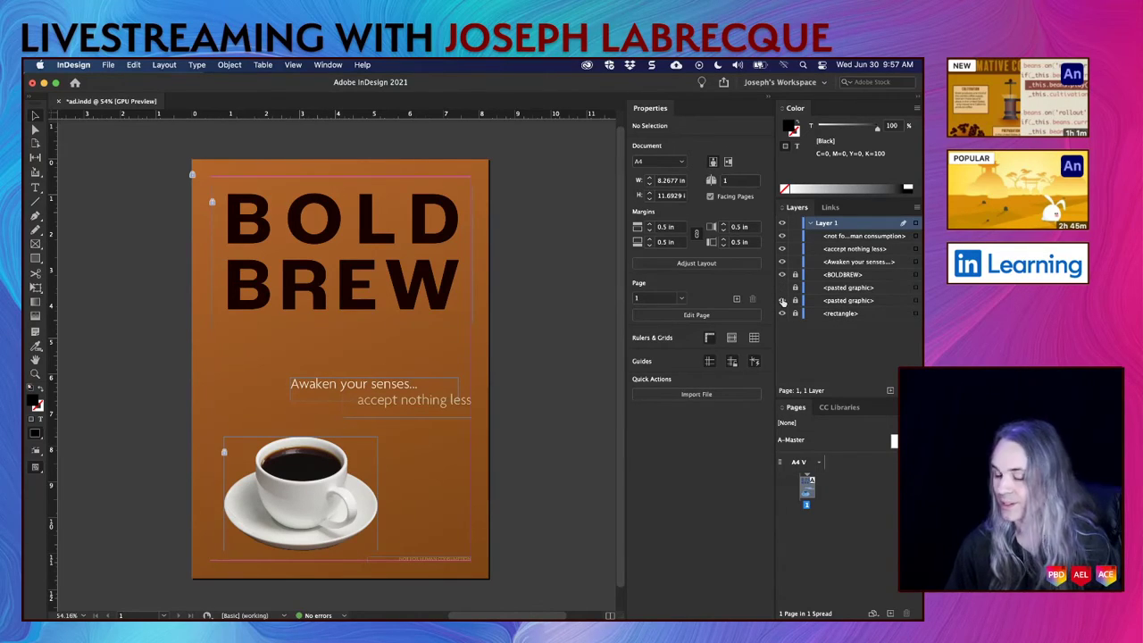
click(782, 299)
click(782, 299)
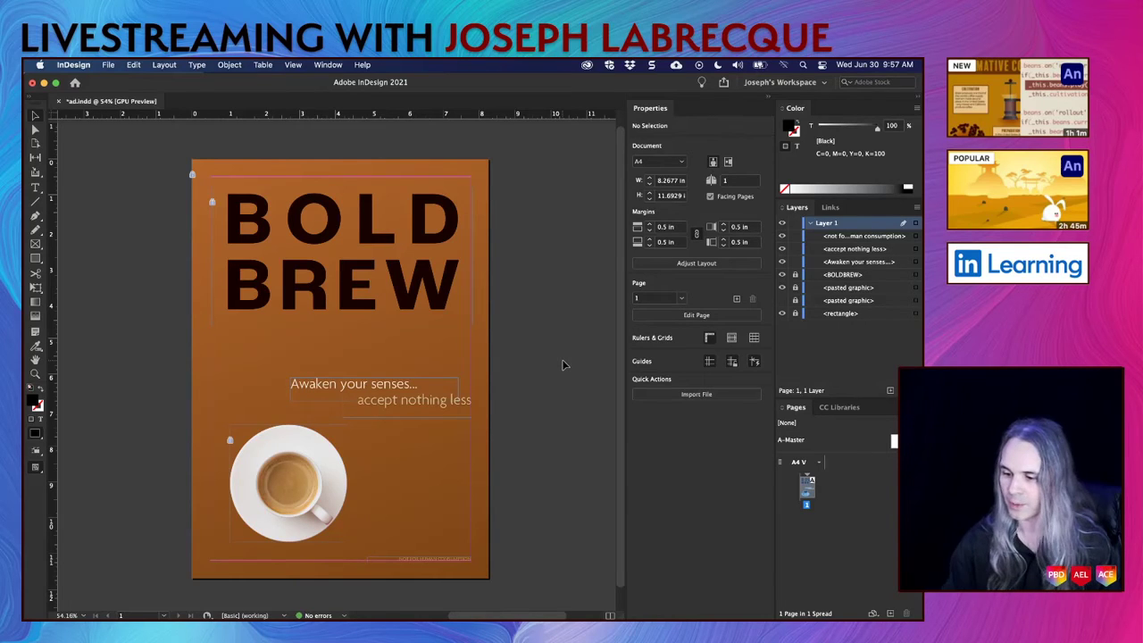
Step: Save the poster with the top-down cup and preview it full screen
key(super+s)
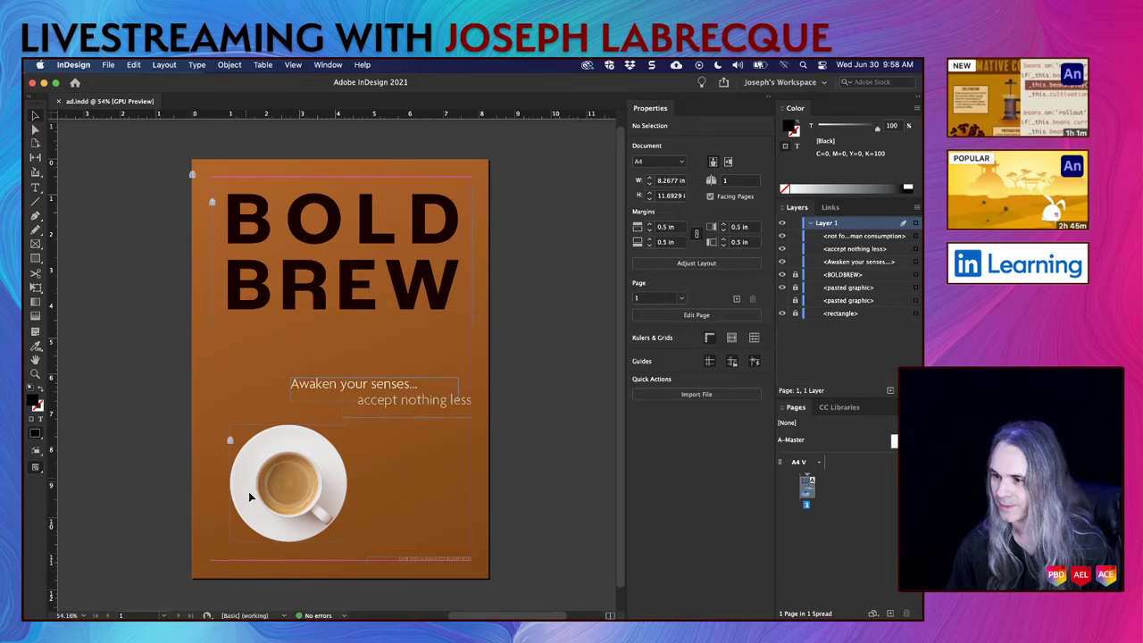
key(shift+w)
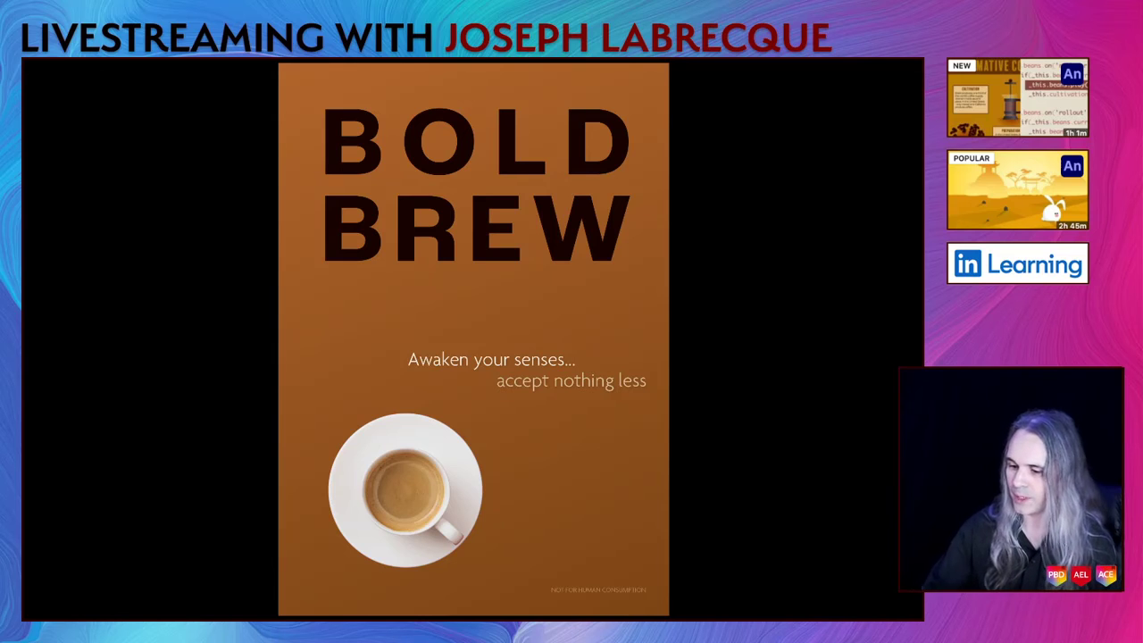
key(Escape)
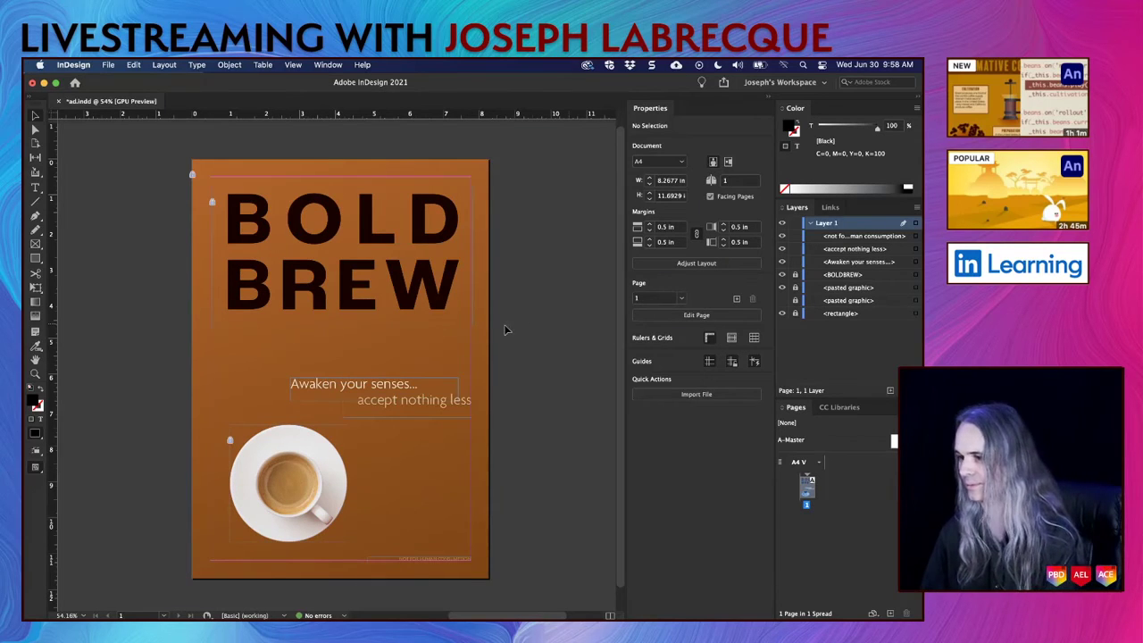
Step: Nudge both tagline frames up together to Y 5.9587 in, farther from the cup, and save the document
click(384, 391)
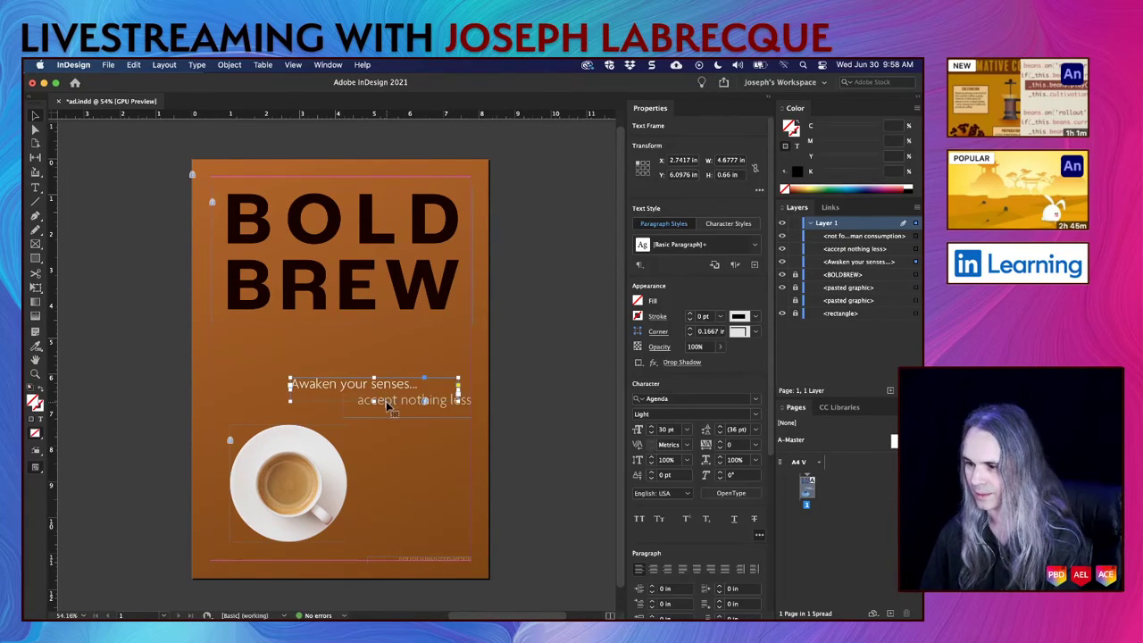
click(398, 418)
click(406, 412)
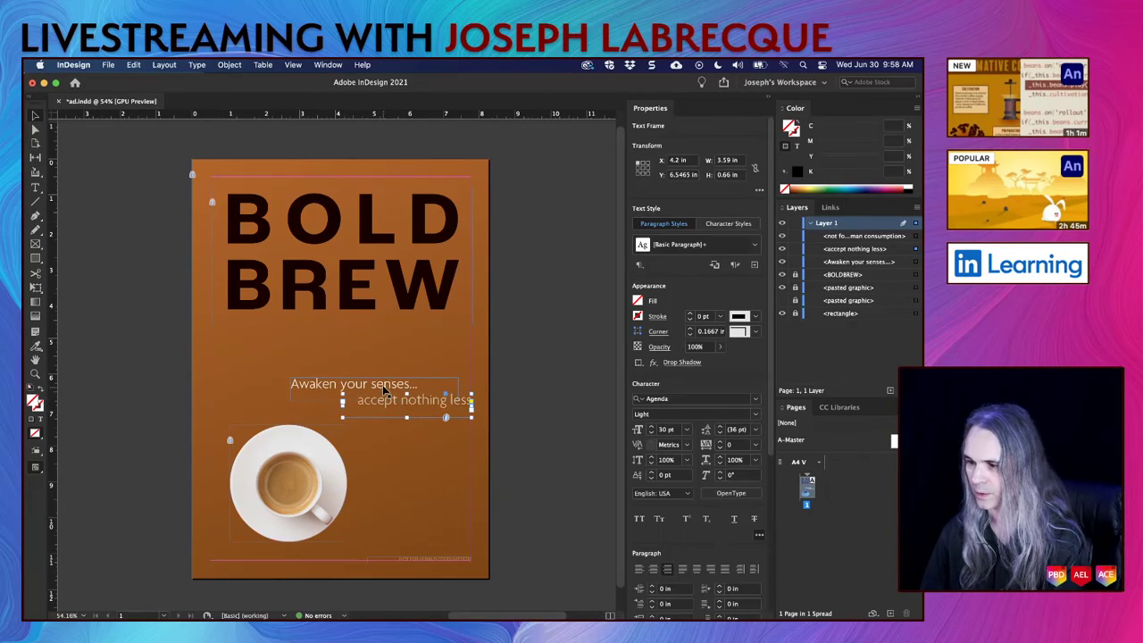
shift+click(384, 388)
key(shift+Up)
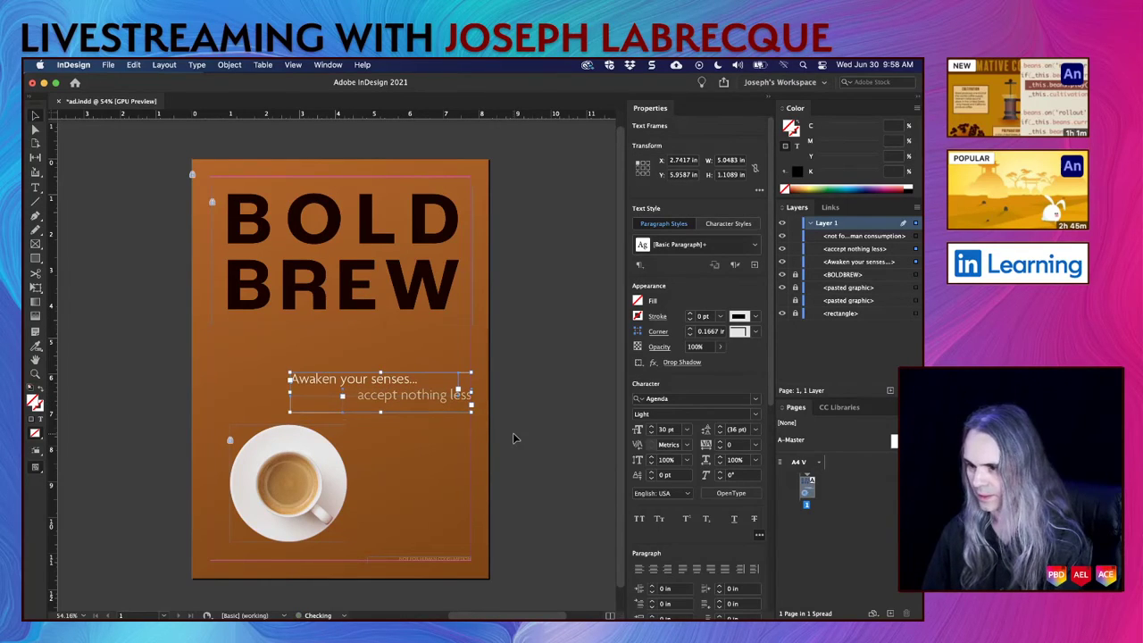
click(532, 444)
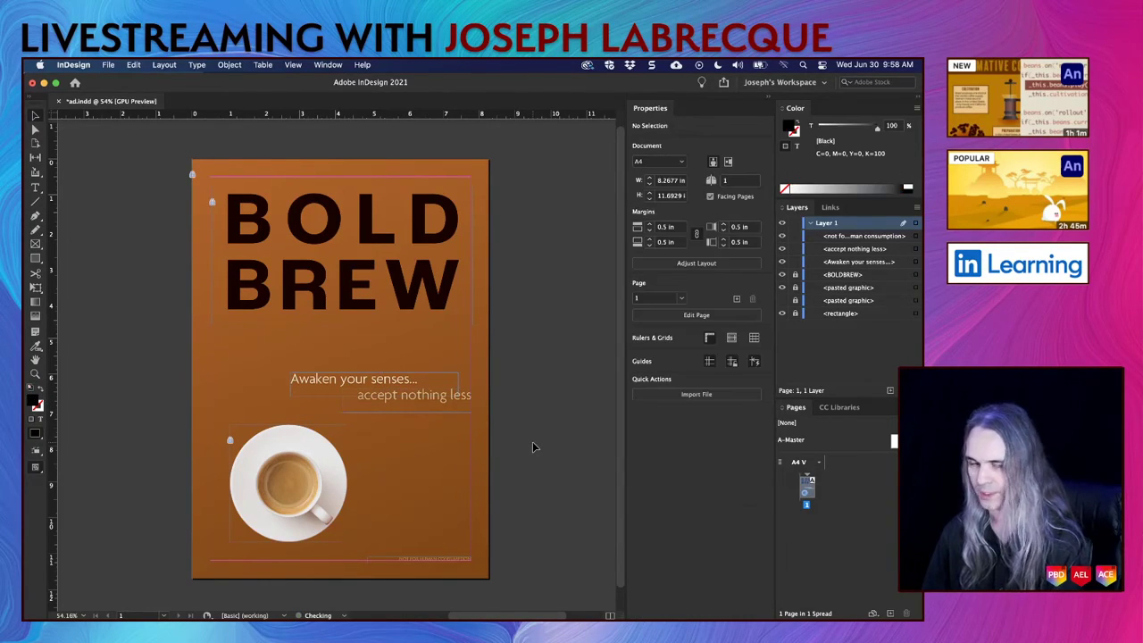
key(cmd+s)
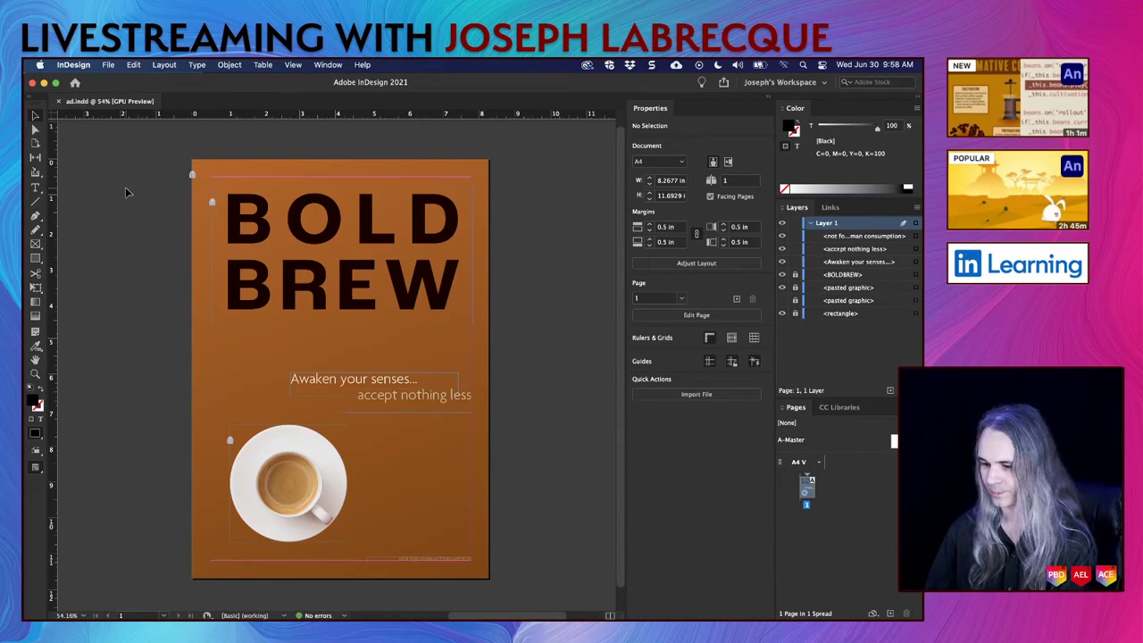
Step: Preview the poster full screen with the raised taglines and save the document again
key(shift+w)
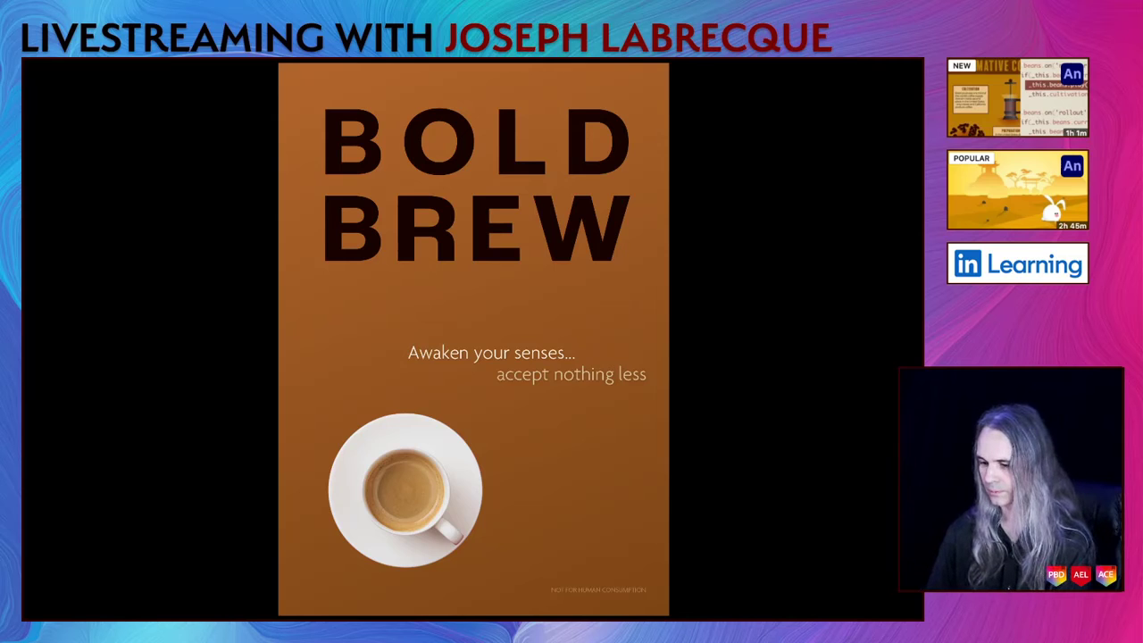
key(shift+w)
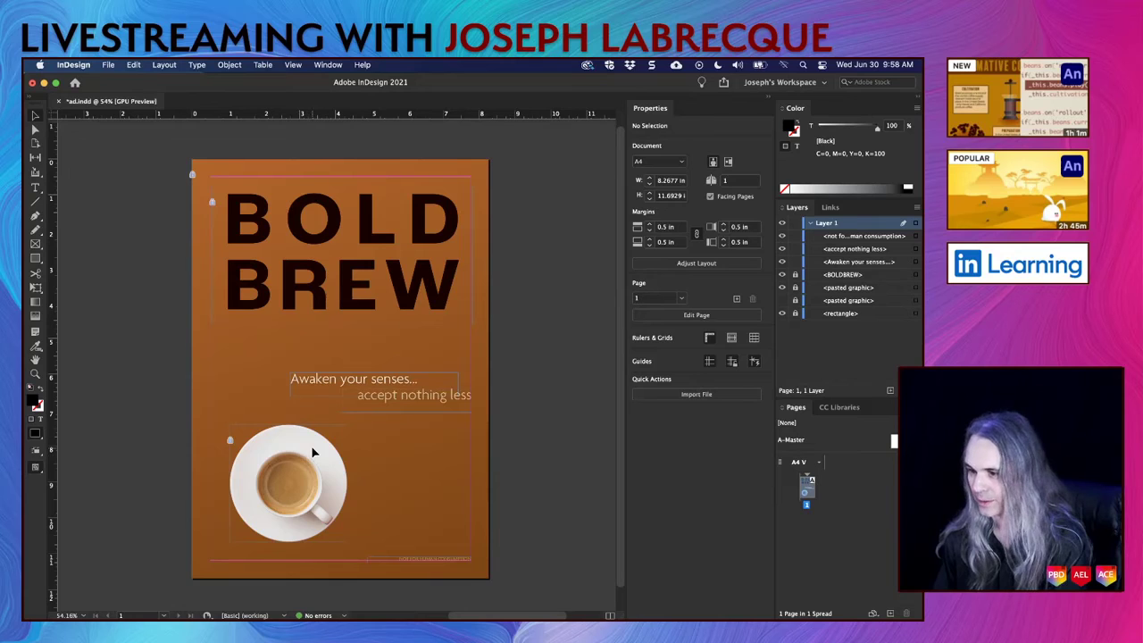
key(super+s)
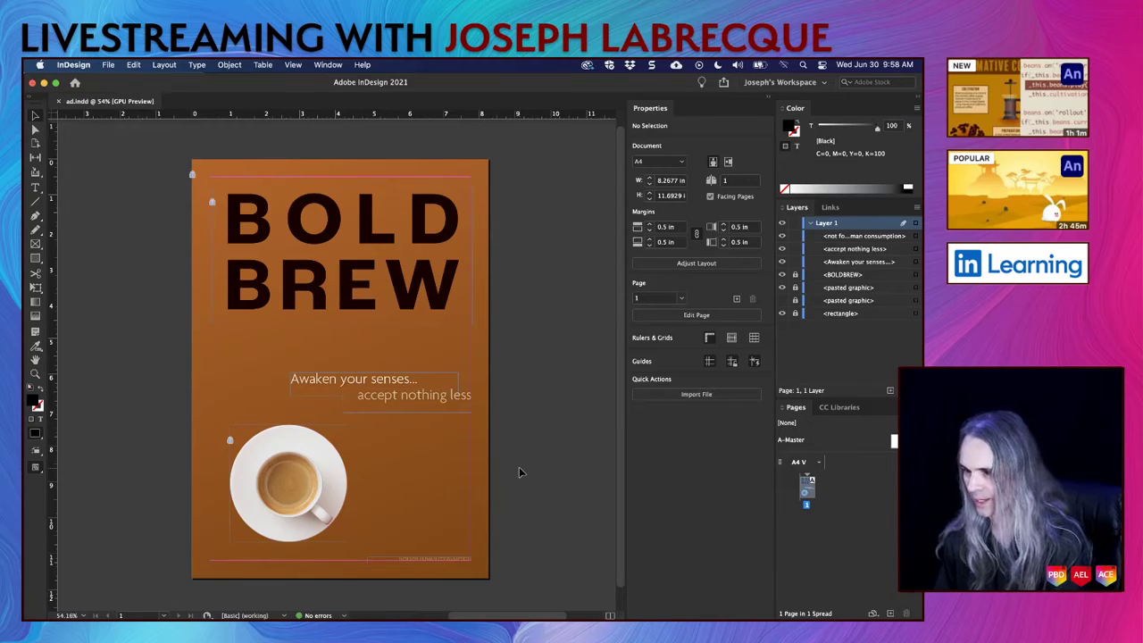
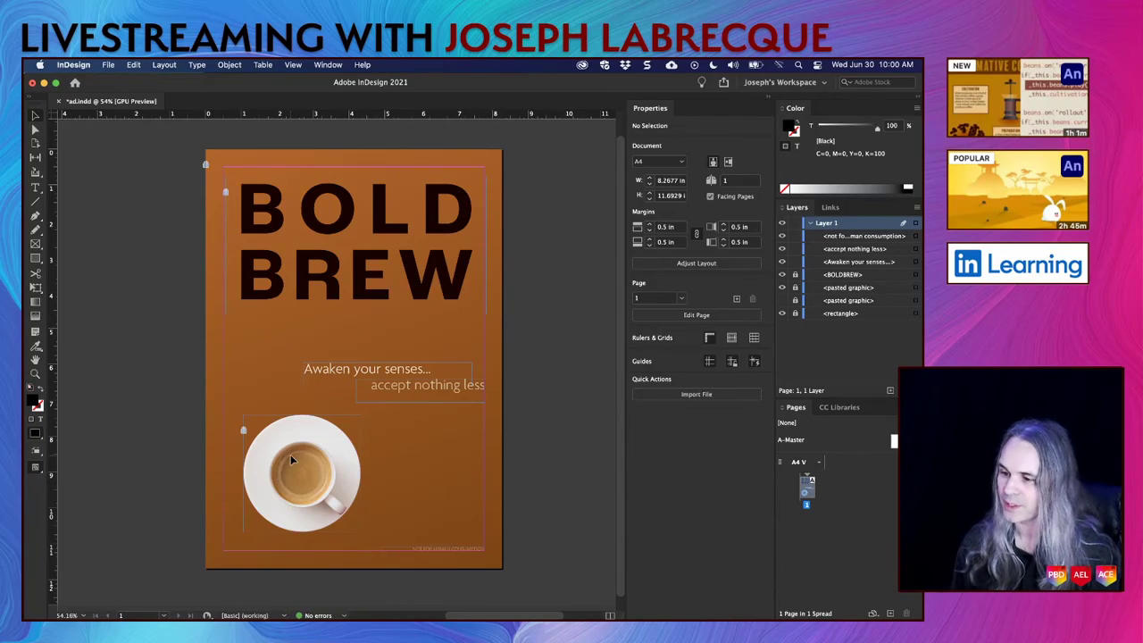
Step: Examine the coffee surface detail in the top-down cup graphic up close
scroll(290, 458, up, 10)
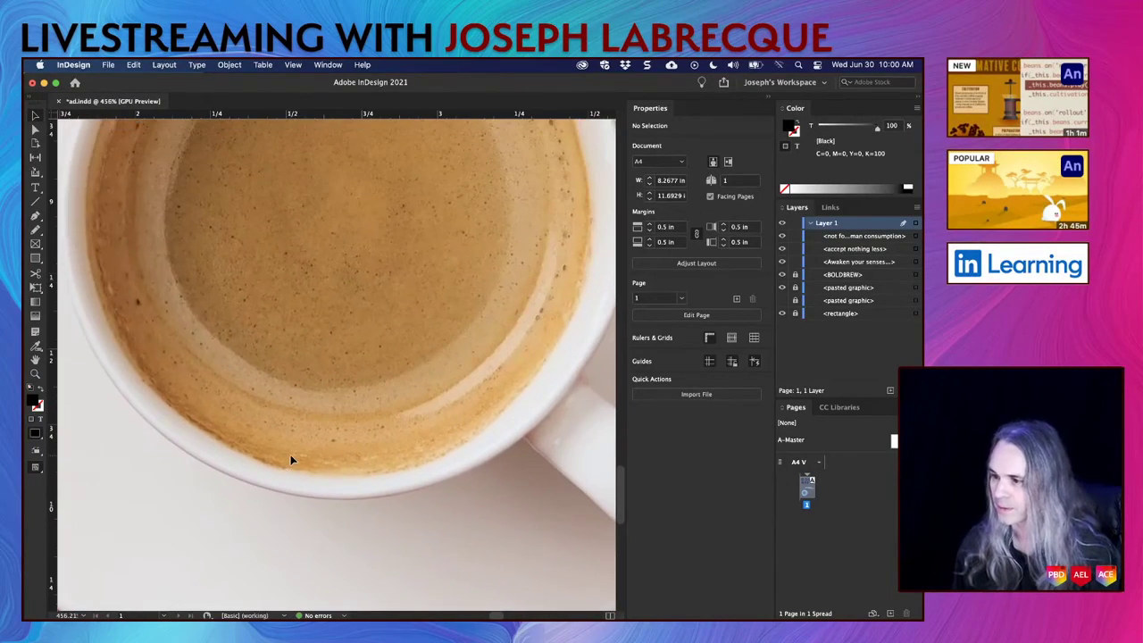
scroll(290, 458, up, 2)
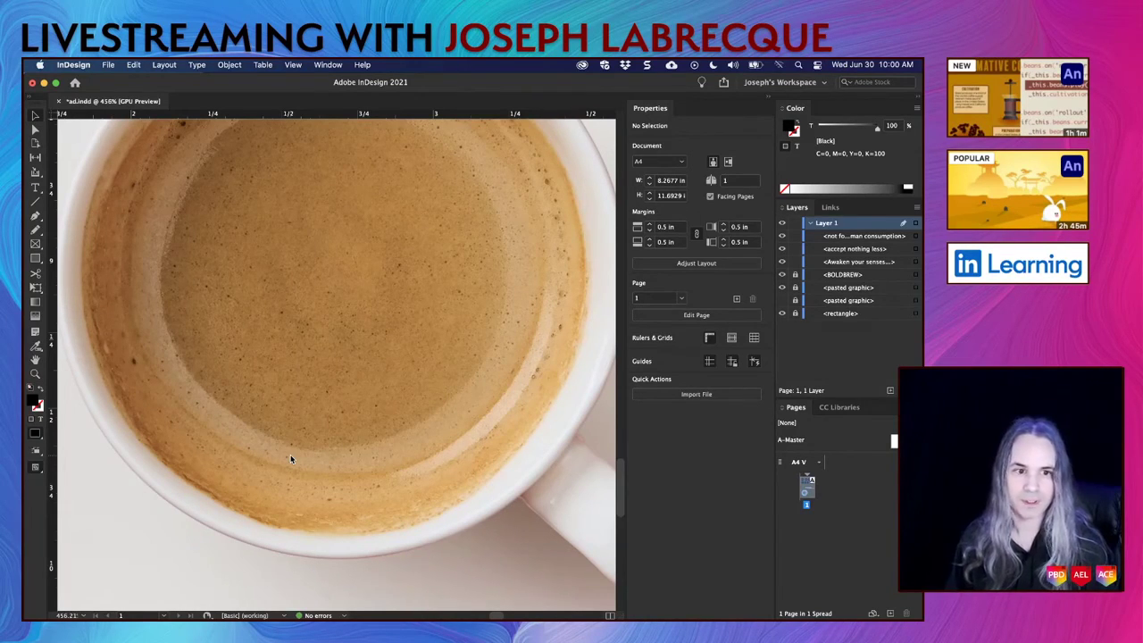
scroll(290, 455, down, 5)
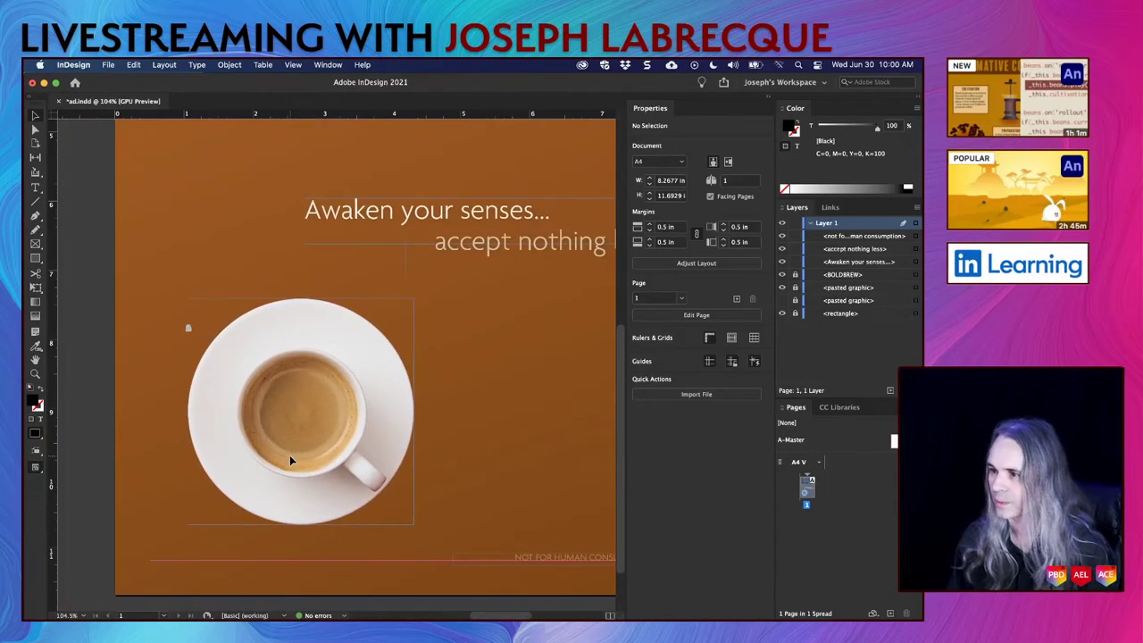
scroll(478, 360, down, 3)
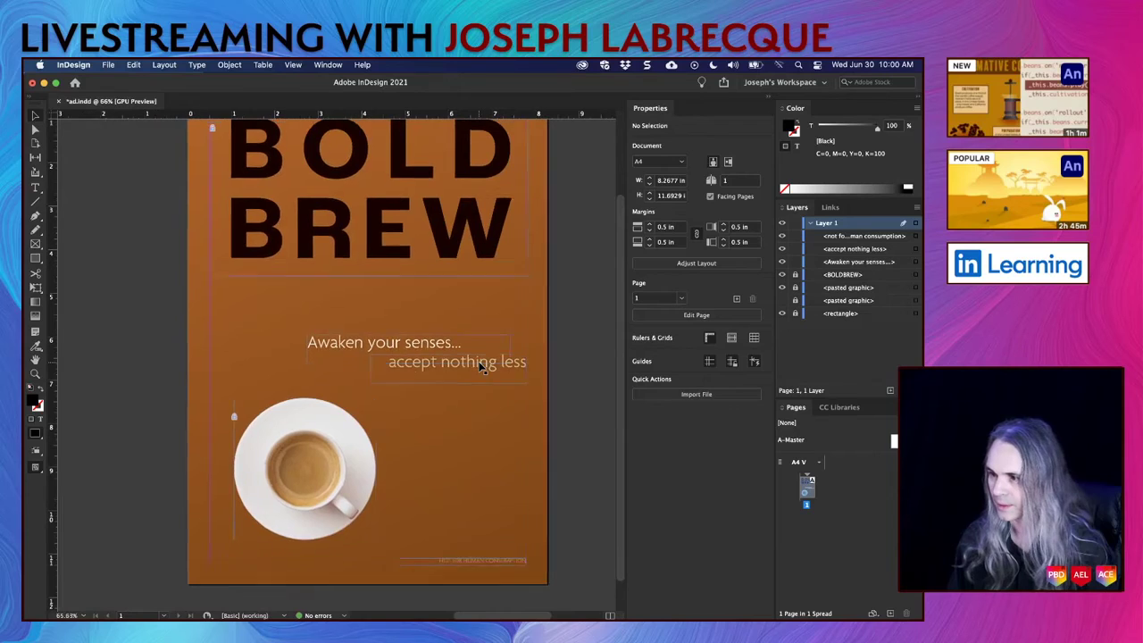
Step: Duplicate the poster page with all its artwork as page 2
scroll(480, 366, down, 1)
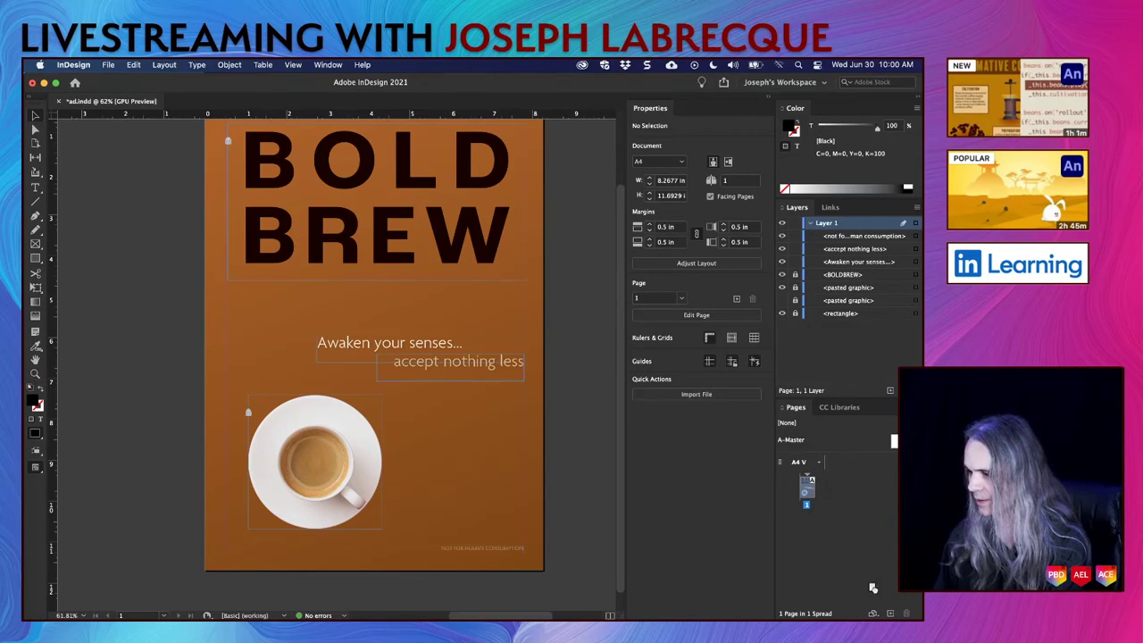
click(889, 613)
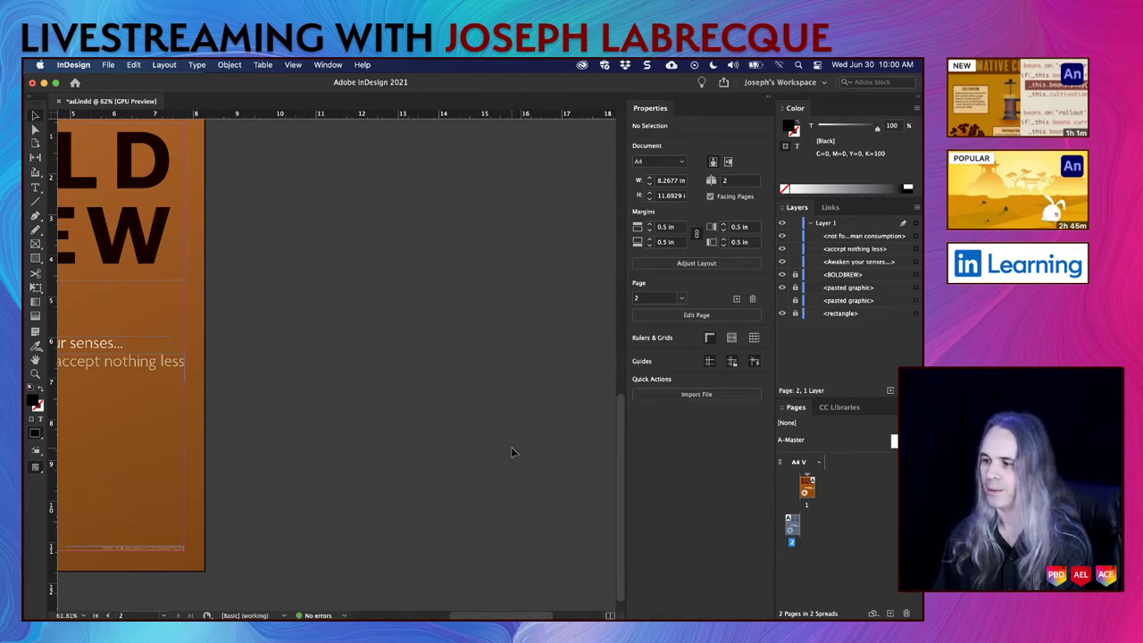
scroll(512, 451, left, 10)
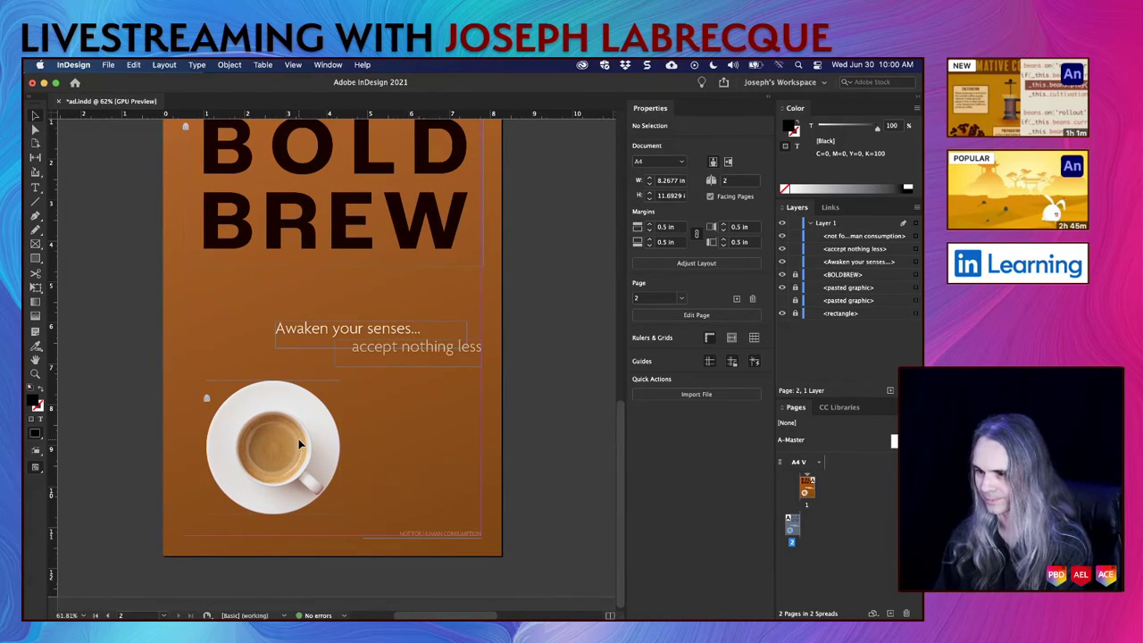
Step: On page 2, show the side-view coffee cup graphic, hide the top-down cup, and compare the result with page 1
double_click(797, 529)
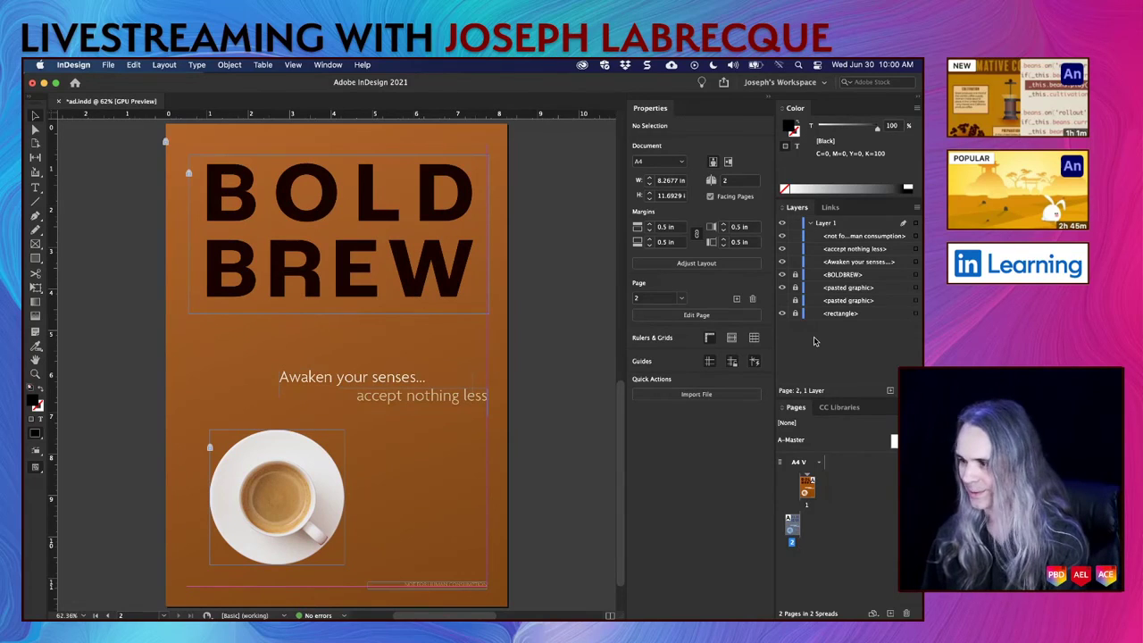
click(784, 300)
click(782, 288)
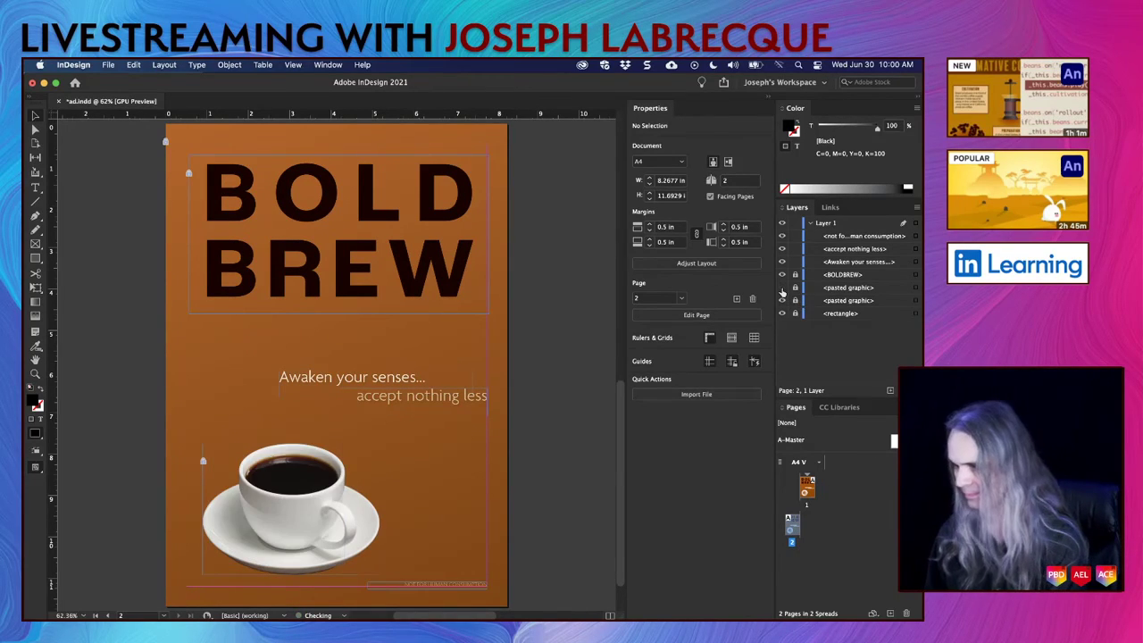
double_click(806, 491)
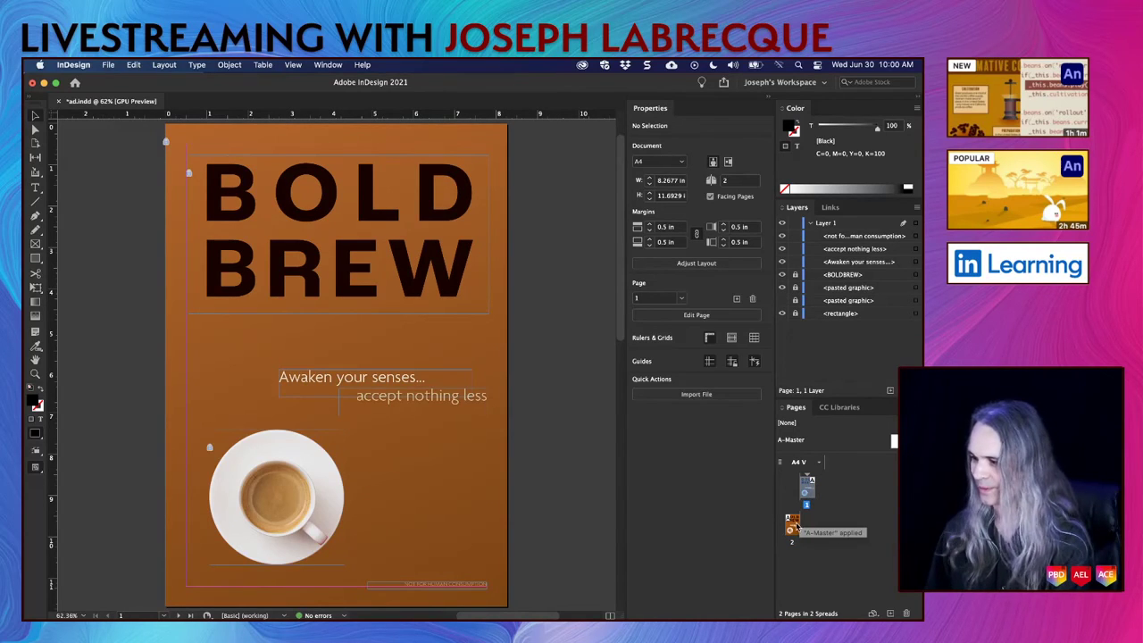
double_click(791, 525)
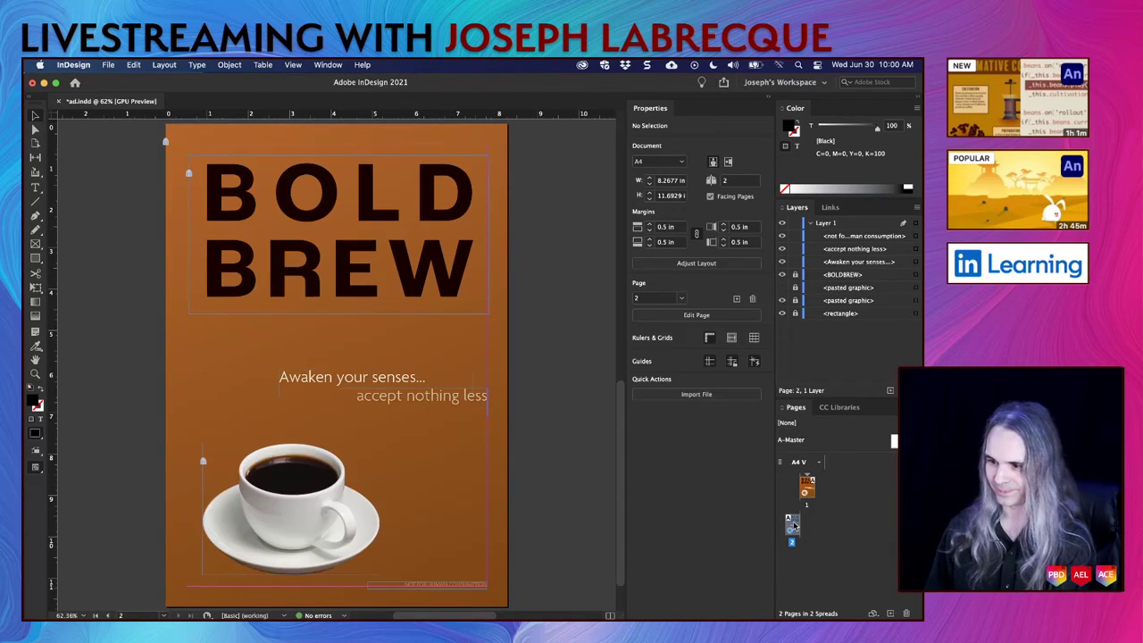
Step: Nudge both tagline frames on page 2 down together to Y 6.0976 in and save the document
click(404, 379)
click(407, 408)
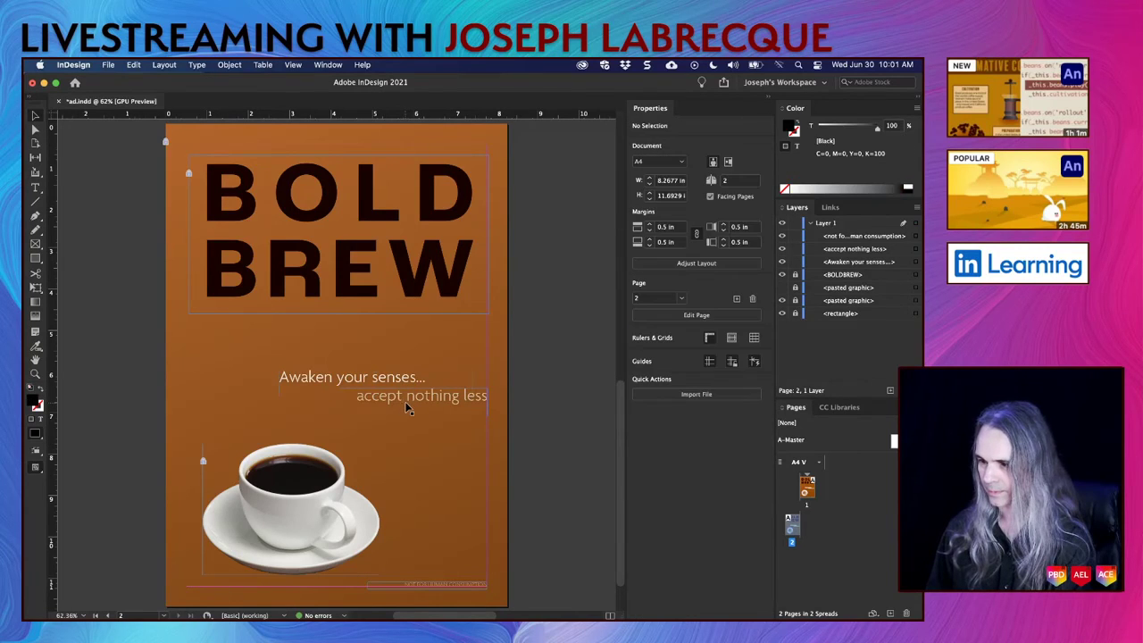
click(388, 406)
shift+click(367, 384)
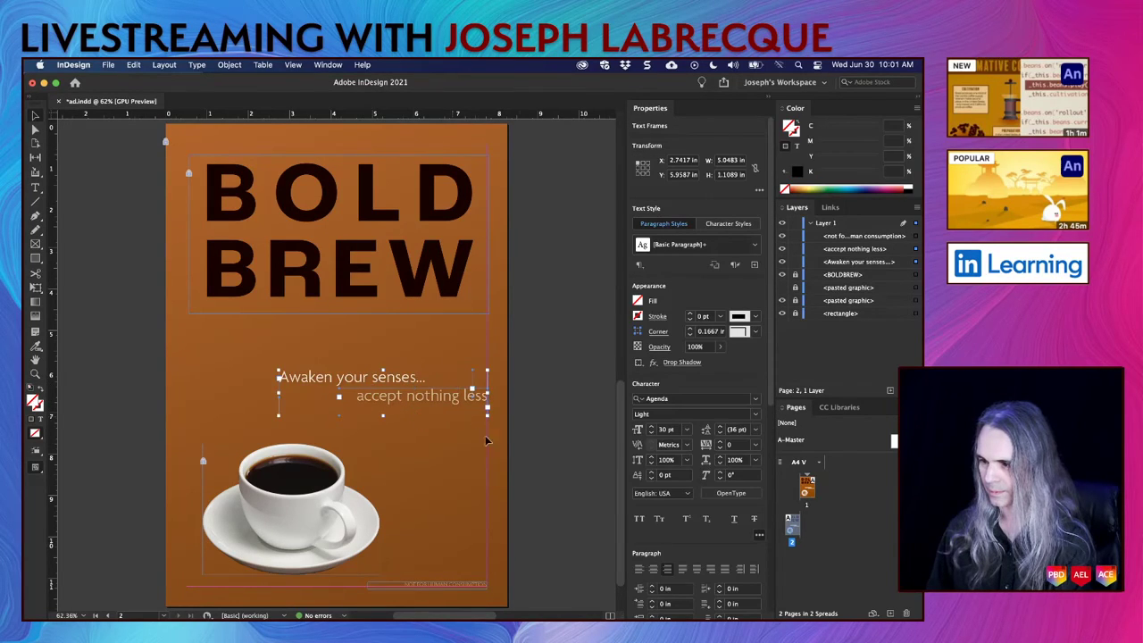
key(shift+Down)
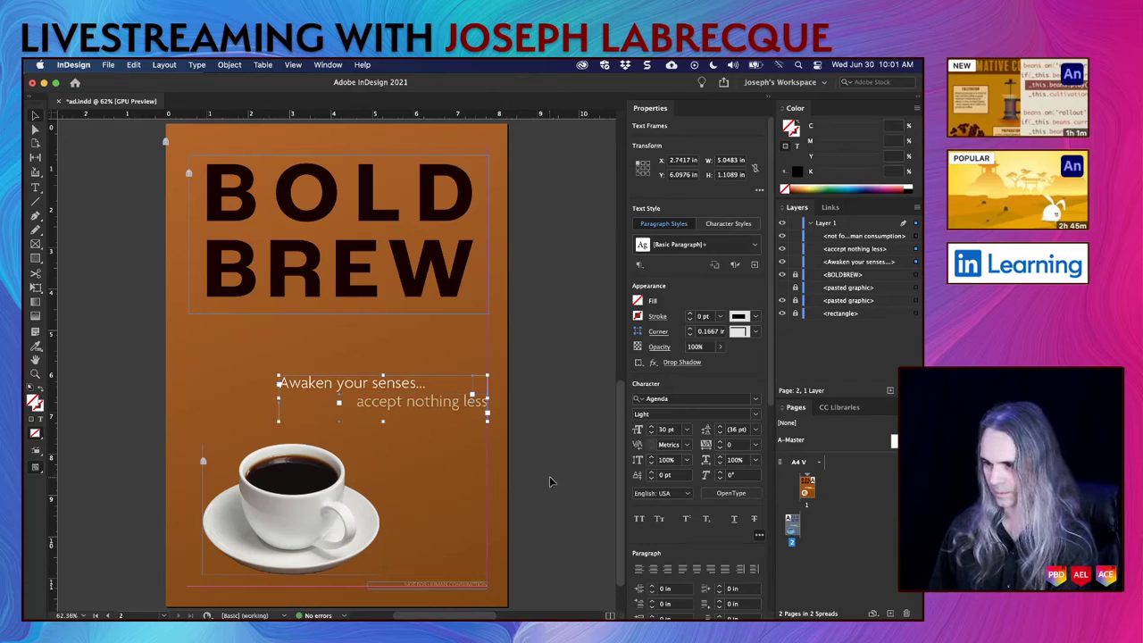
click(550, 482)
key(super+s)
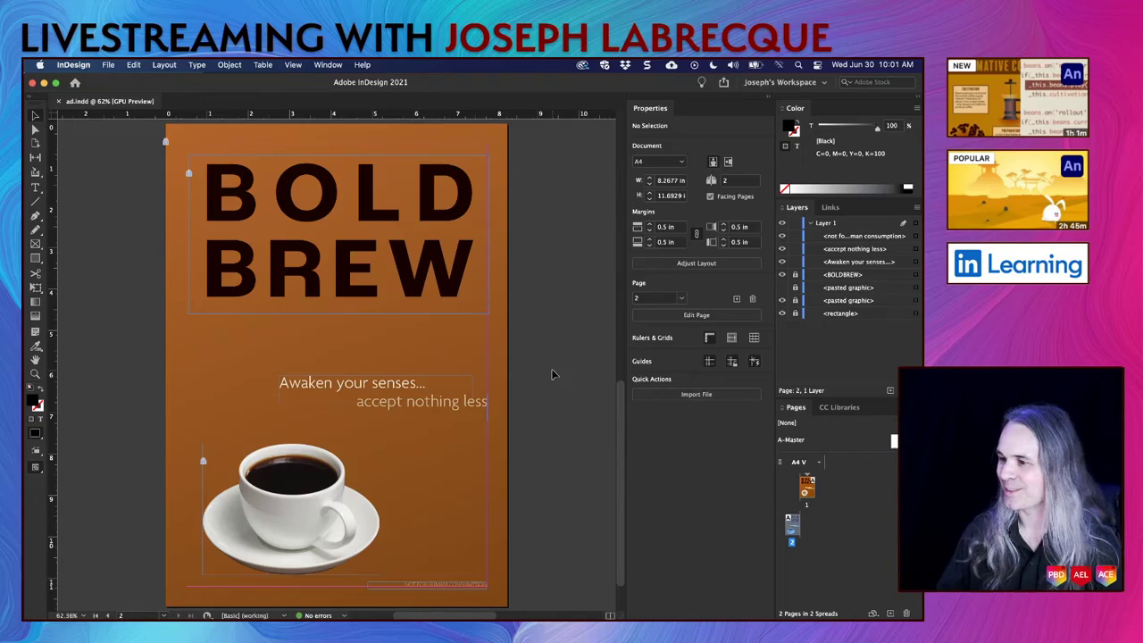
Step: Preview page 2 with the side-view cup and page 1 with the top-down cup full screen to compare them
key(shift+w)
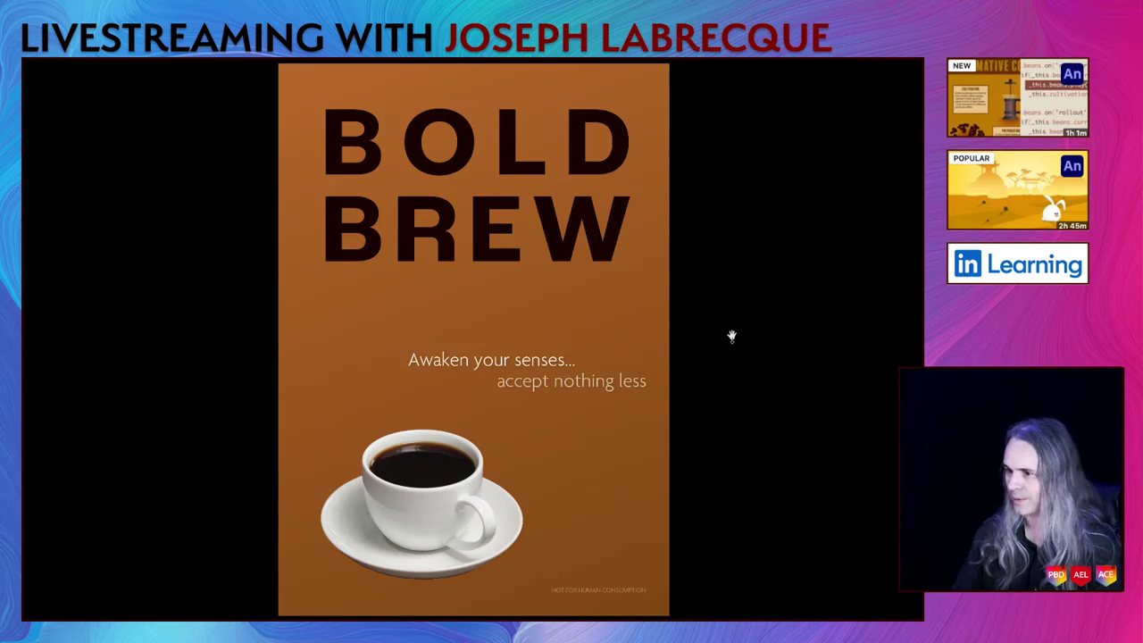
key(Escape)
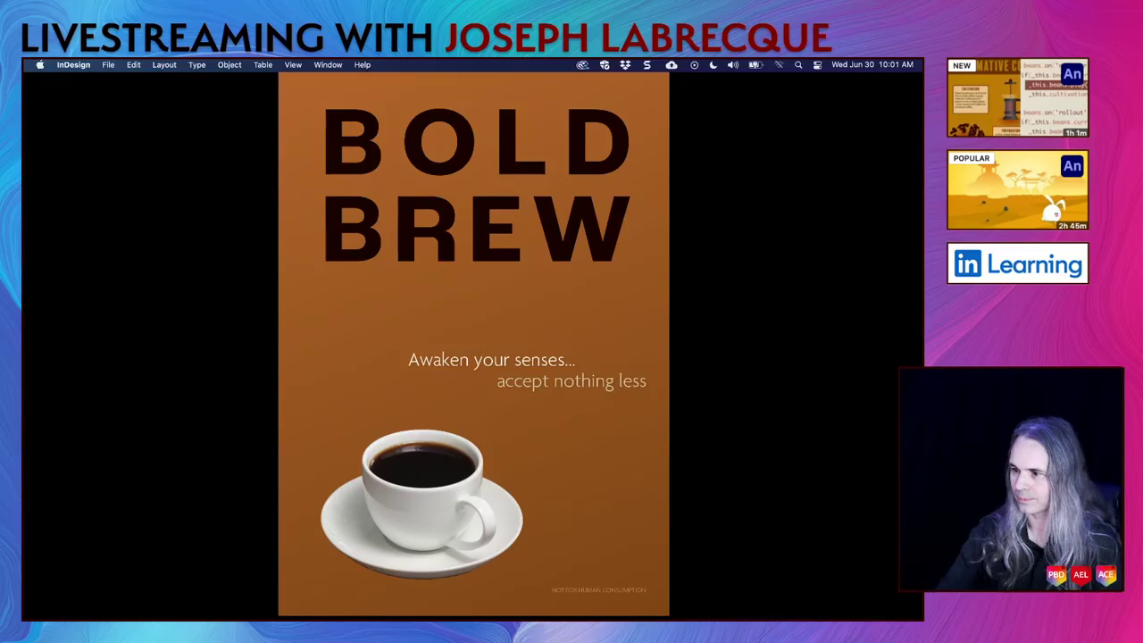
key(Escape)
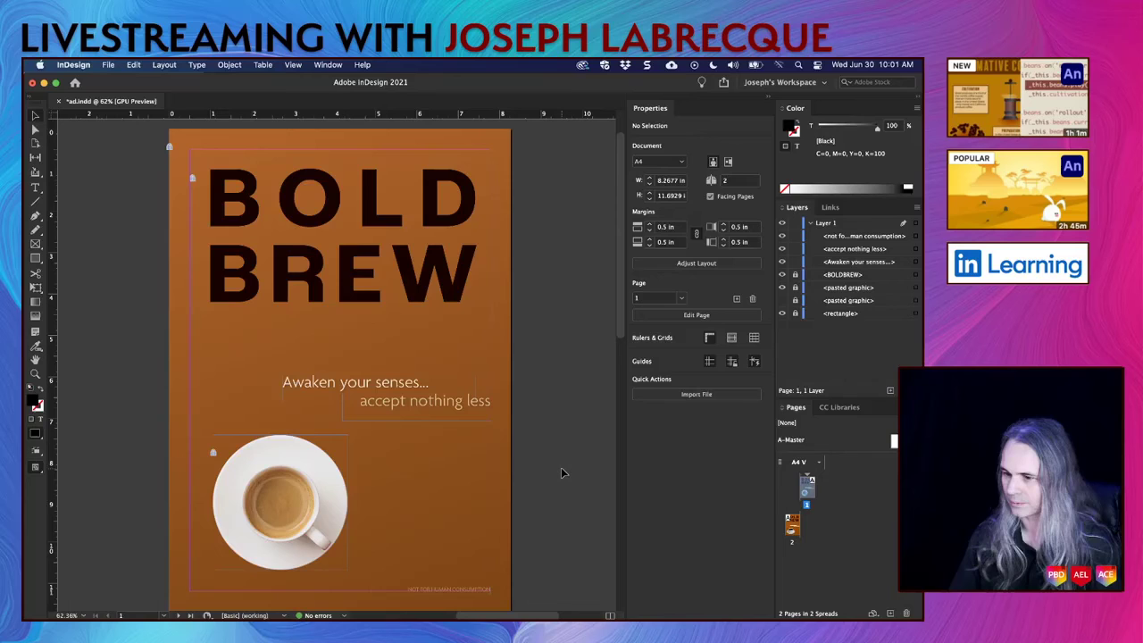
key(shift+w)
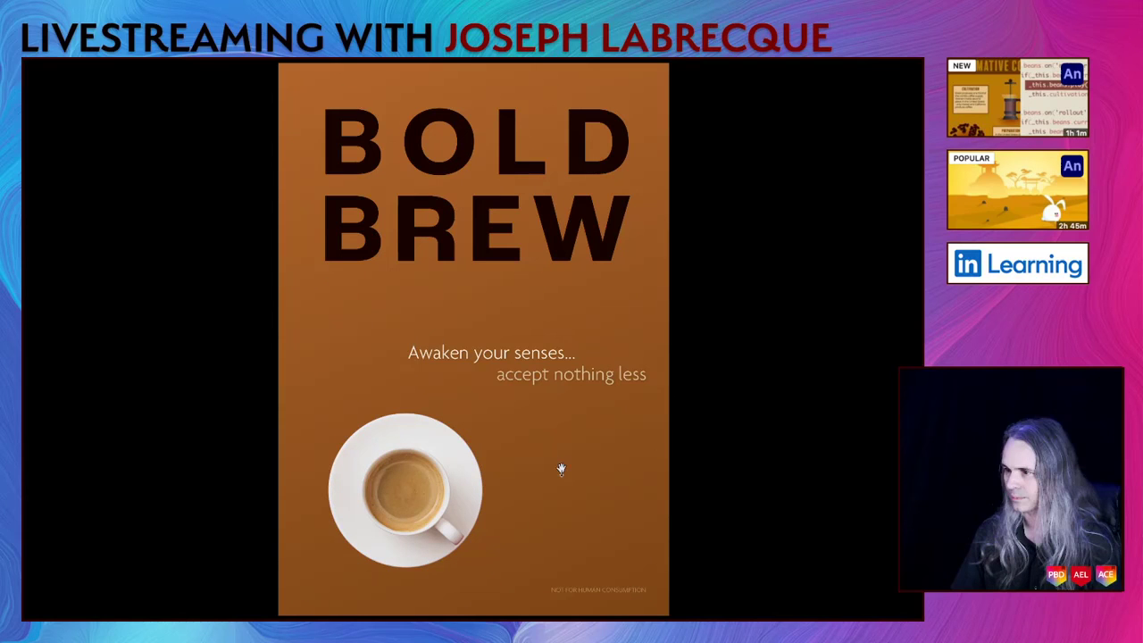
key(Escape)
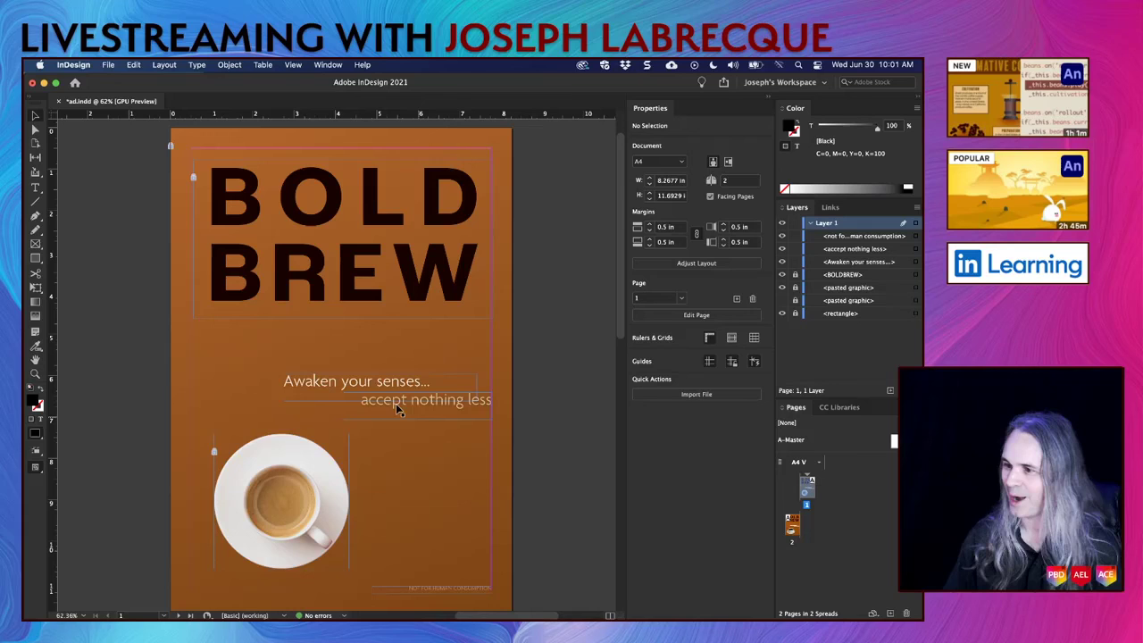
Step: Examine both poster pages in the layout, comparing the cup graphics and tagline placement of the two versions
double_click(791, 527)
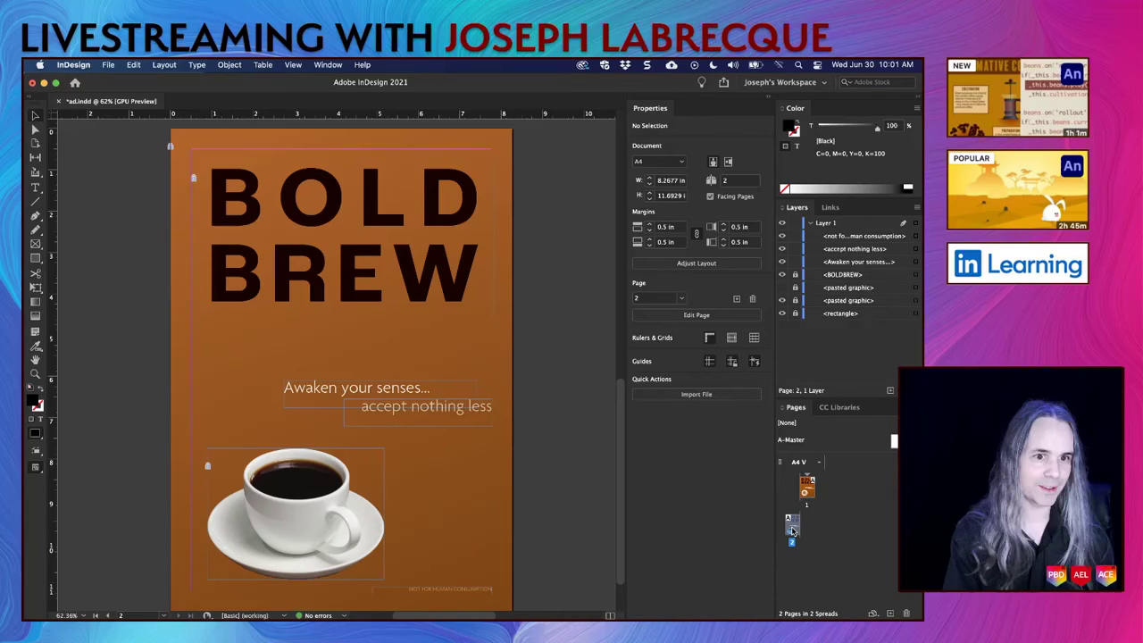
scroll(590, 386, up, 8)
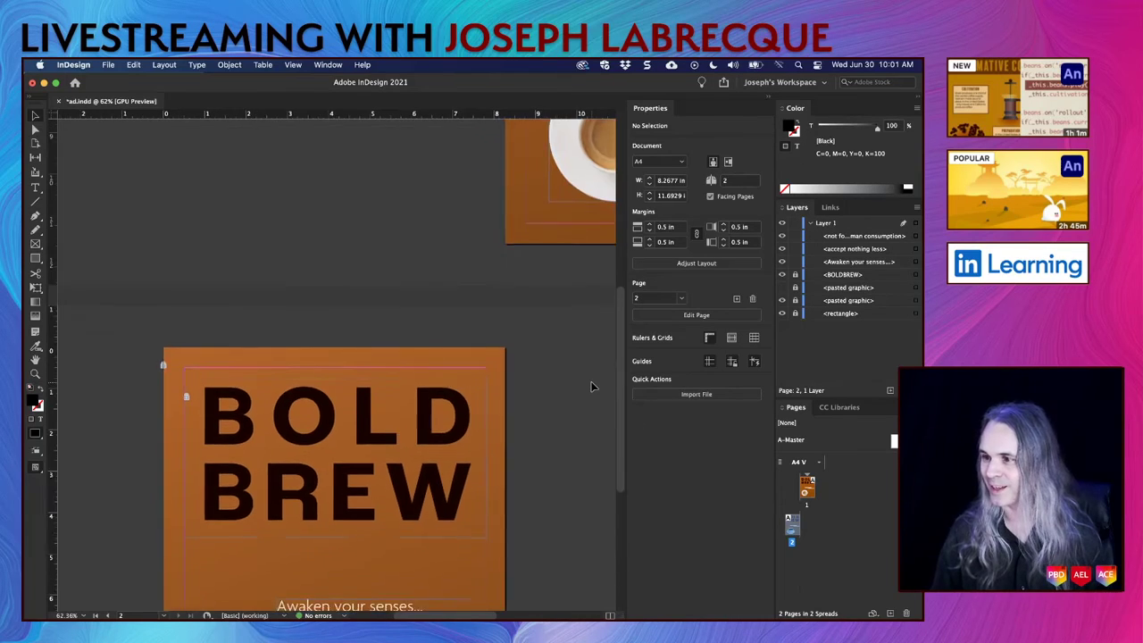
scroll(590, 386, down, 5)
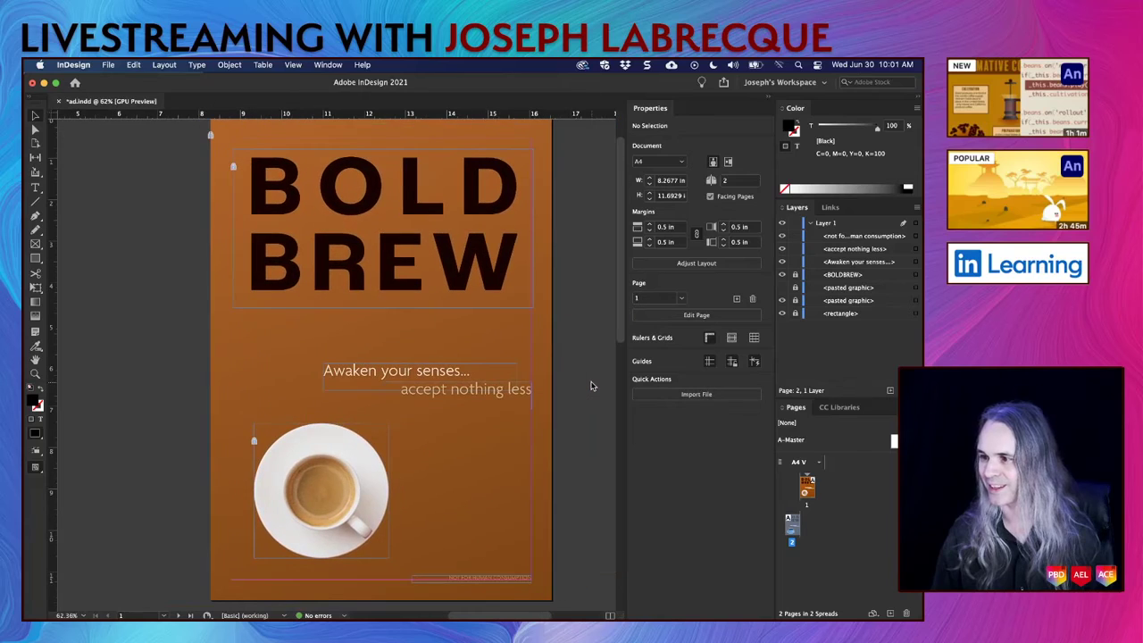
scroll(590, 386, down, 10)
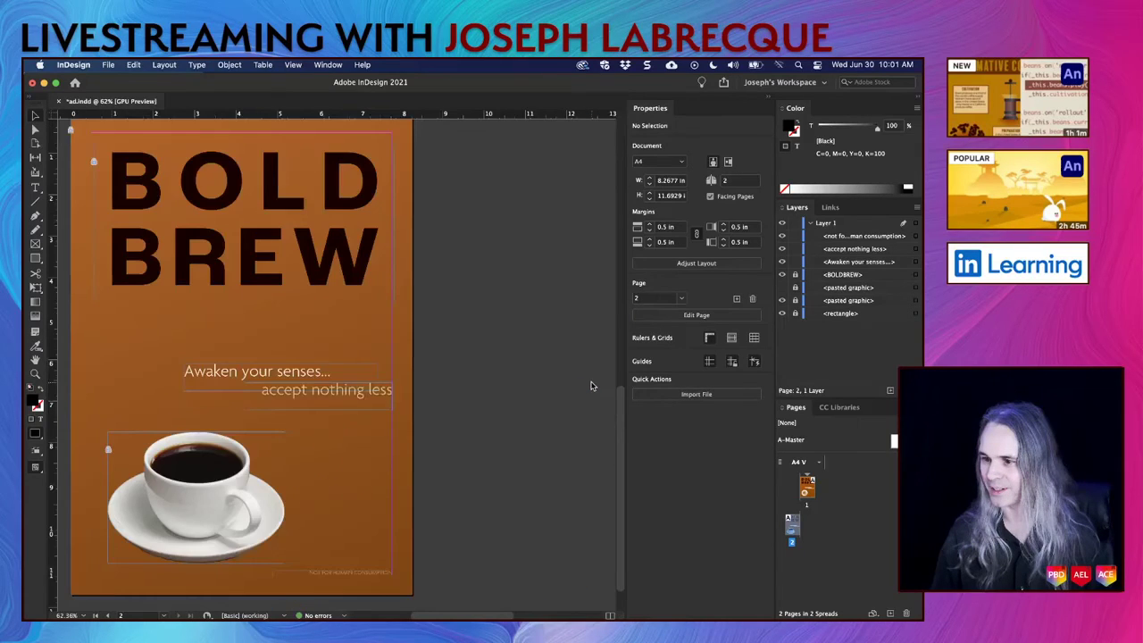
scroll(590, 386, left, 2)
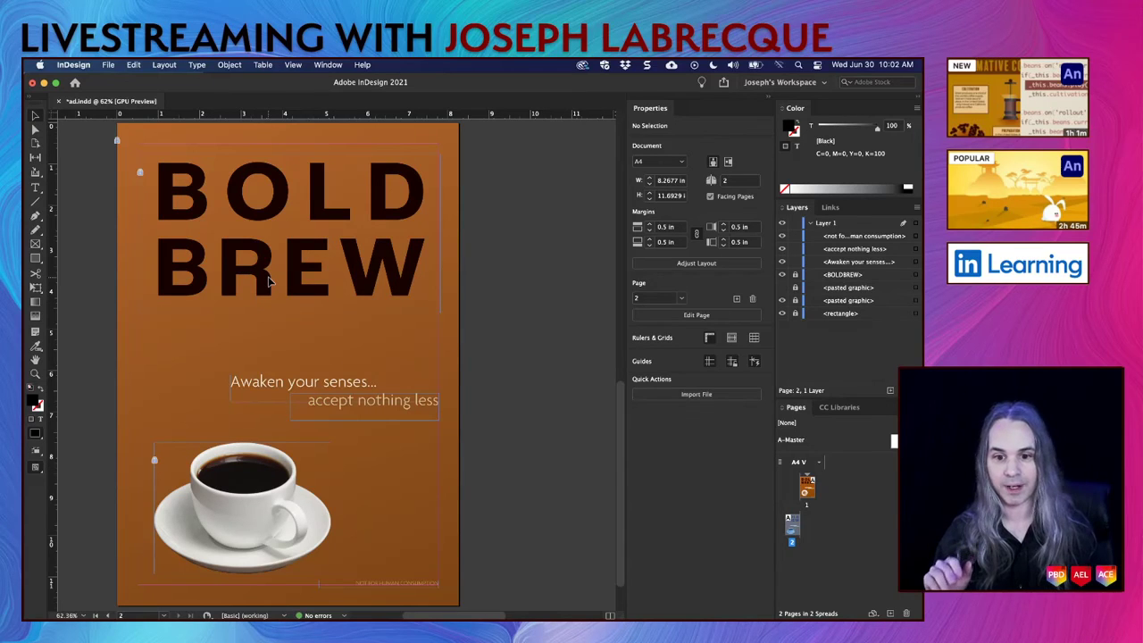
scroll(472, 308, up, 10)
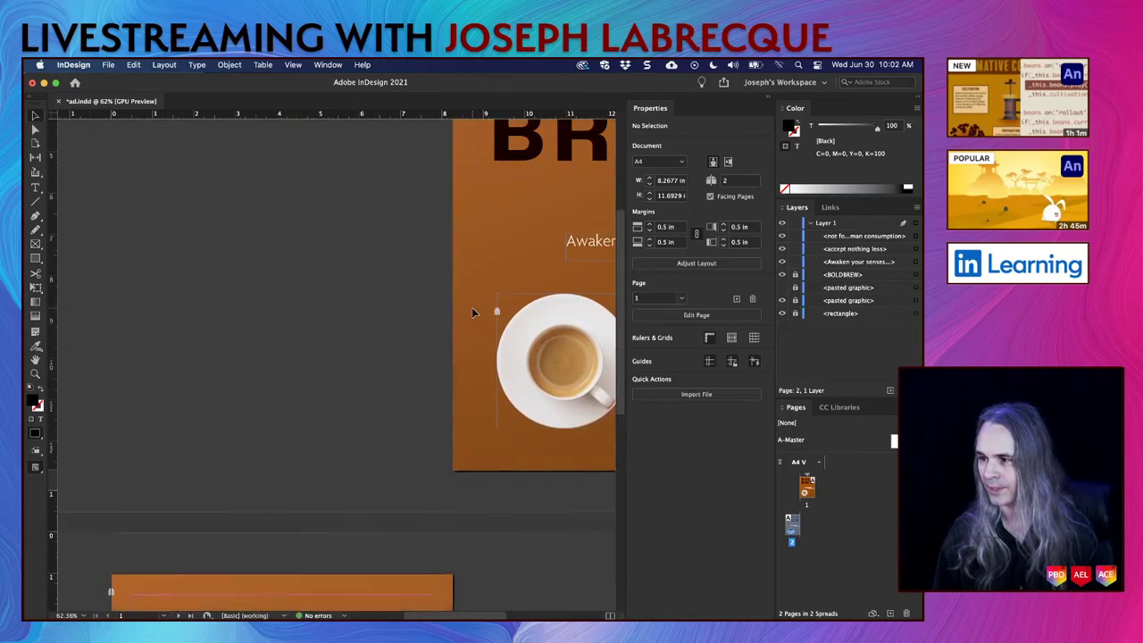
scroll(473, 312, right, 2)
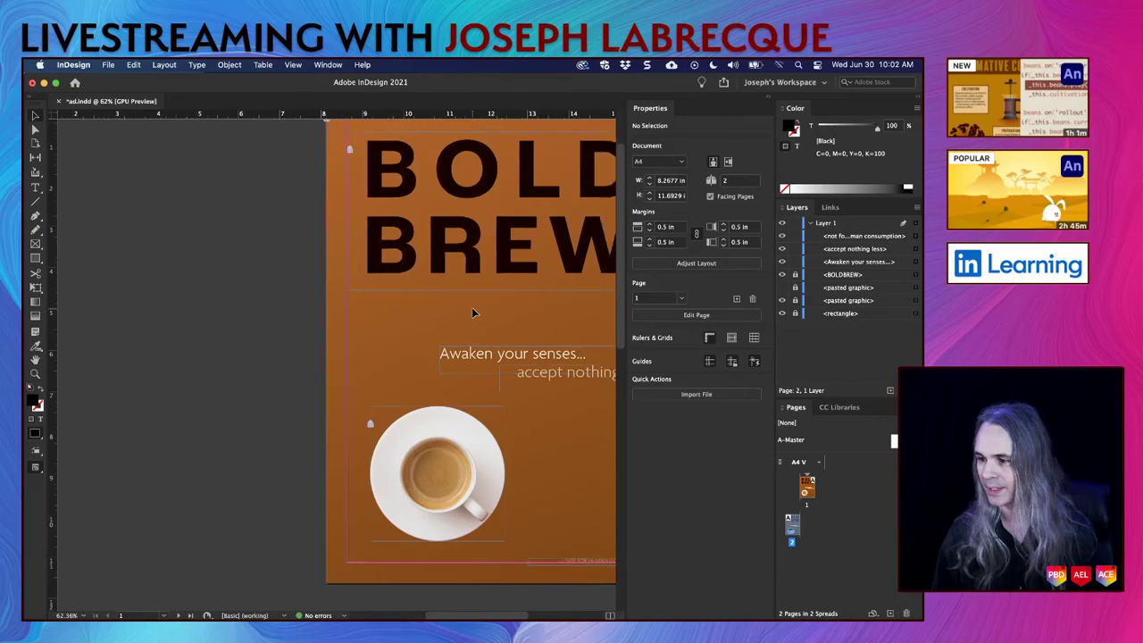
scroll(473, 312, right, 8)
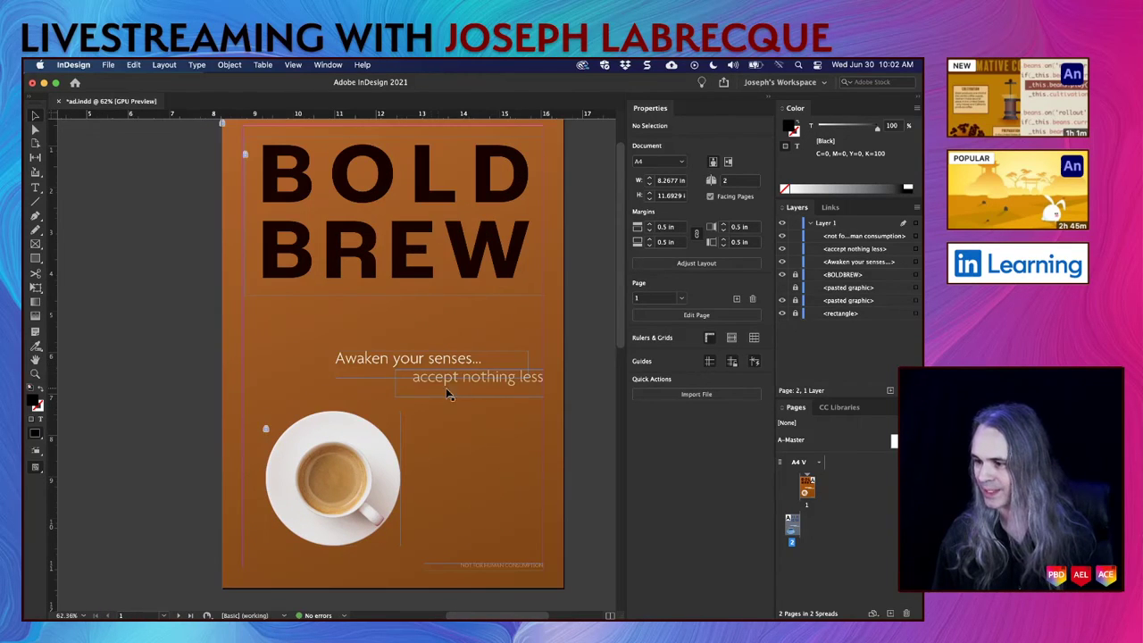
scroll(596, 455, right, 1)
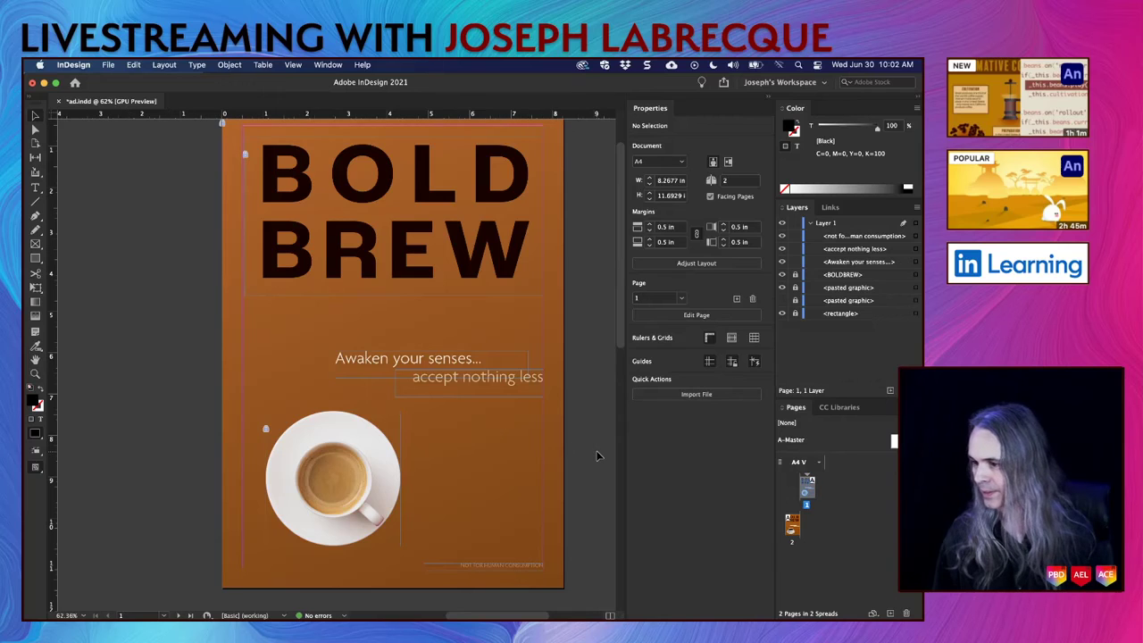
scroll(595, 454, down, 10)
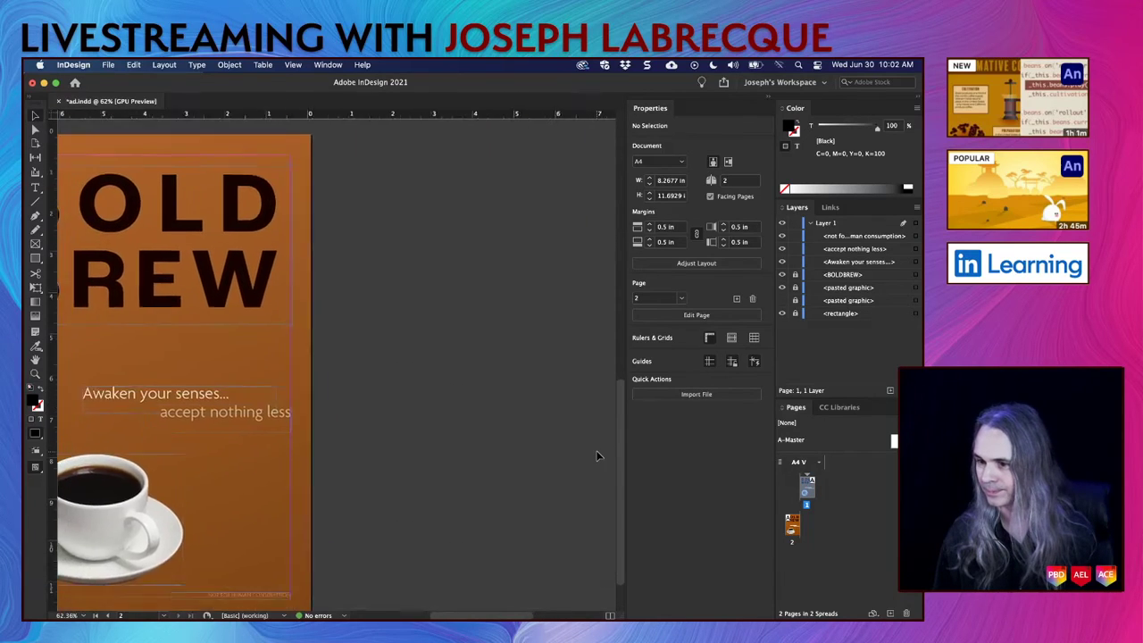
scroll(598, 456, down, 5)
scroll(597, 457, left, 2)
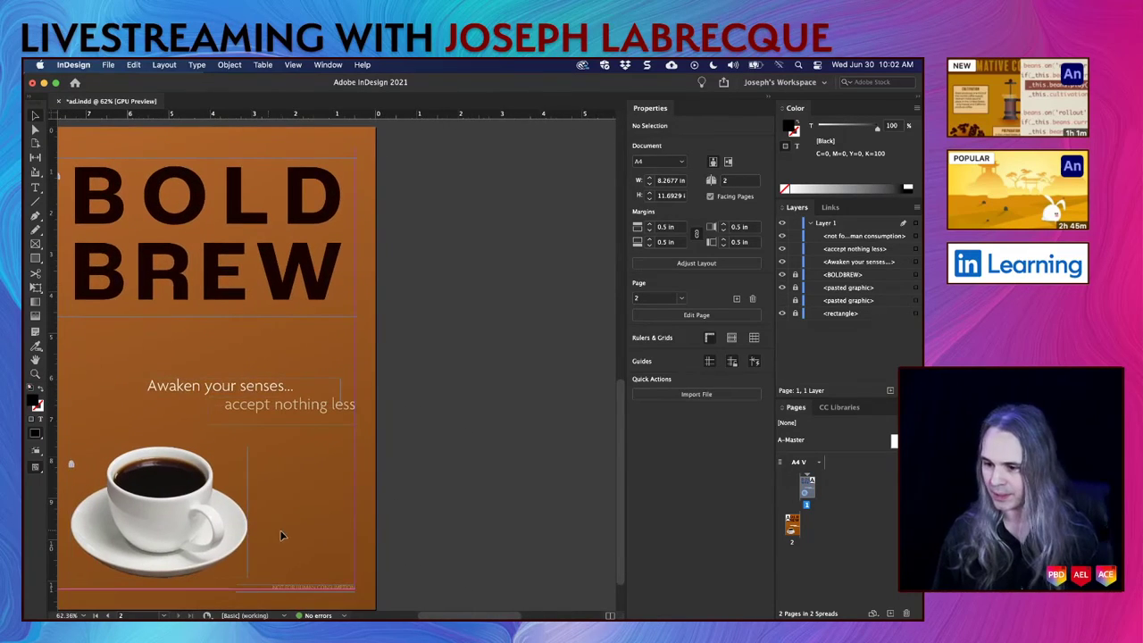
scroll(241, 533, left, 2)
scroll(207, 530, left, 3)
scroll(207, 530, up, 1)
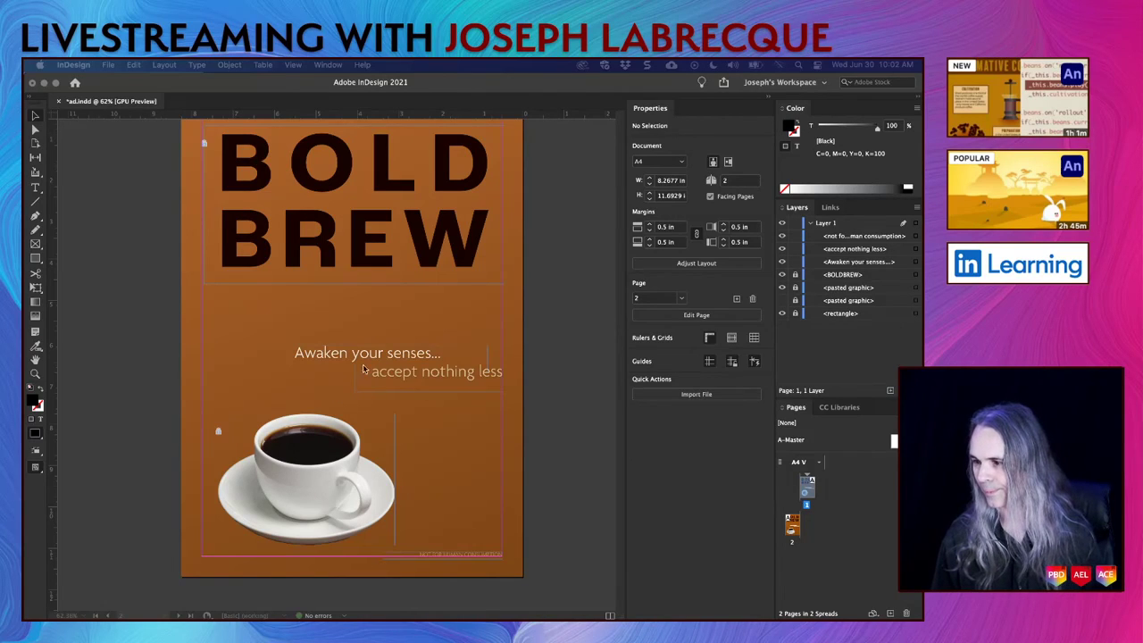
click(558, 451)
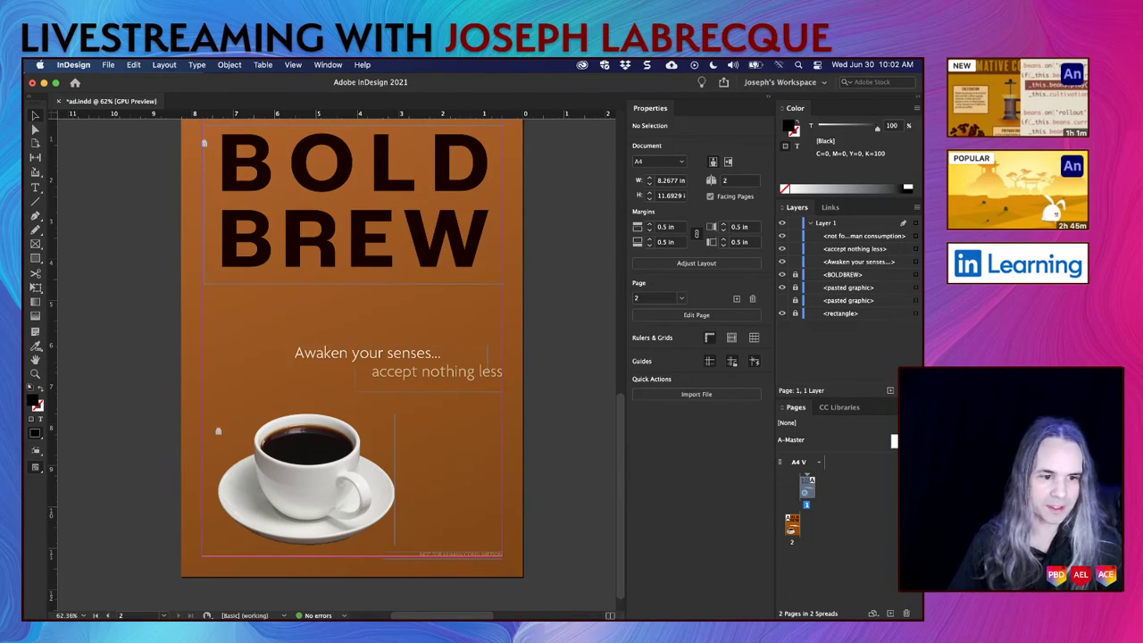
Step: Switch to Photoshop and, in AdobeStock_133502869.jpeg, show Layer 0 in place of Layer 0 copy and disable its layer mask
key(super+Tab)
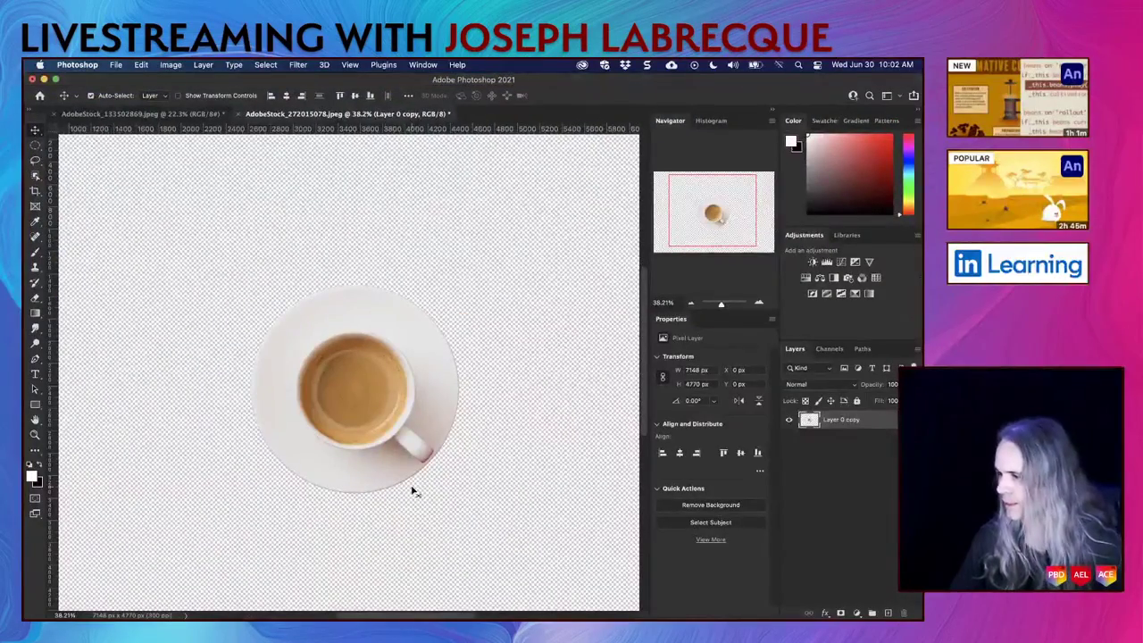
click(839, 420)
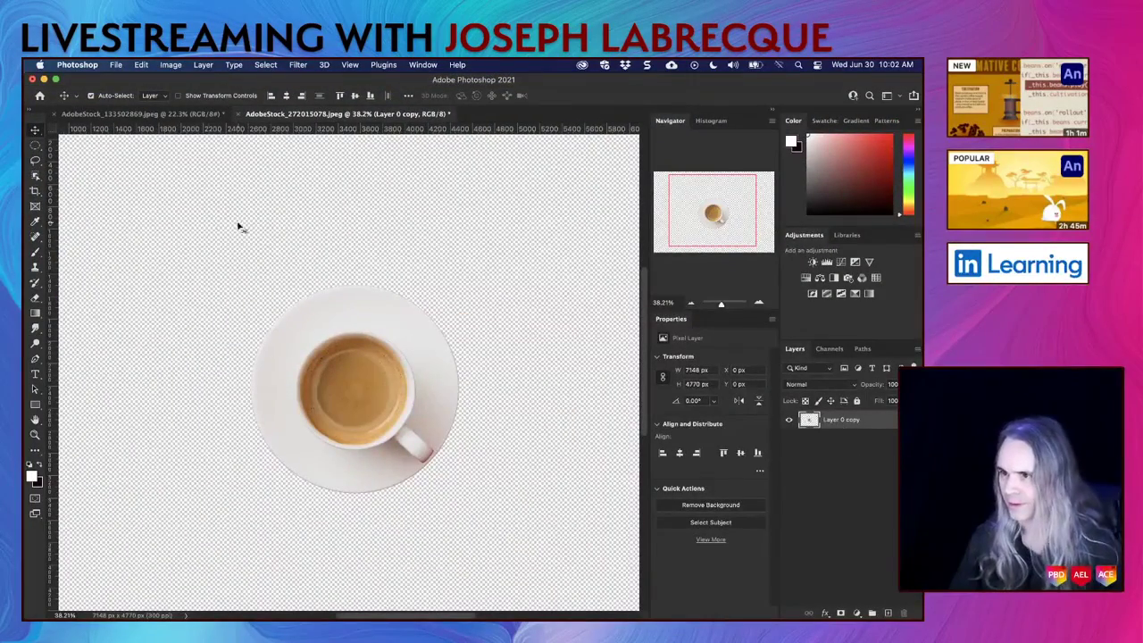
click(134, 115)
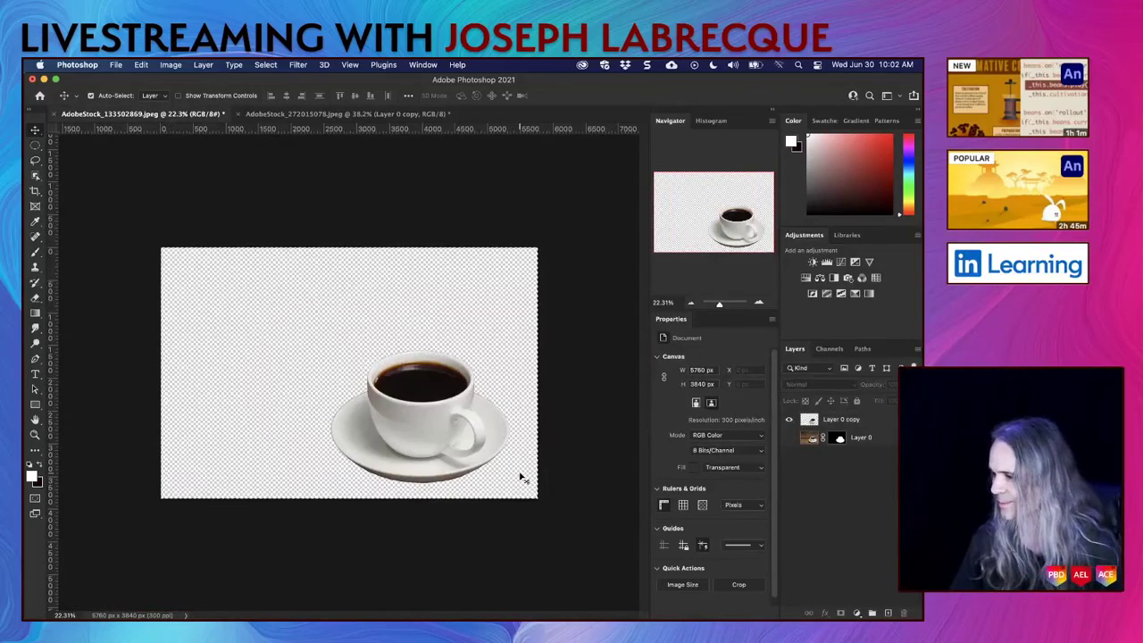
click(788, 437)
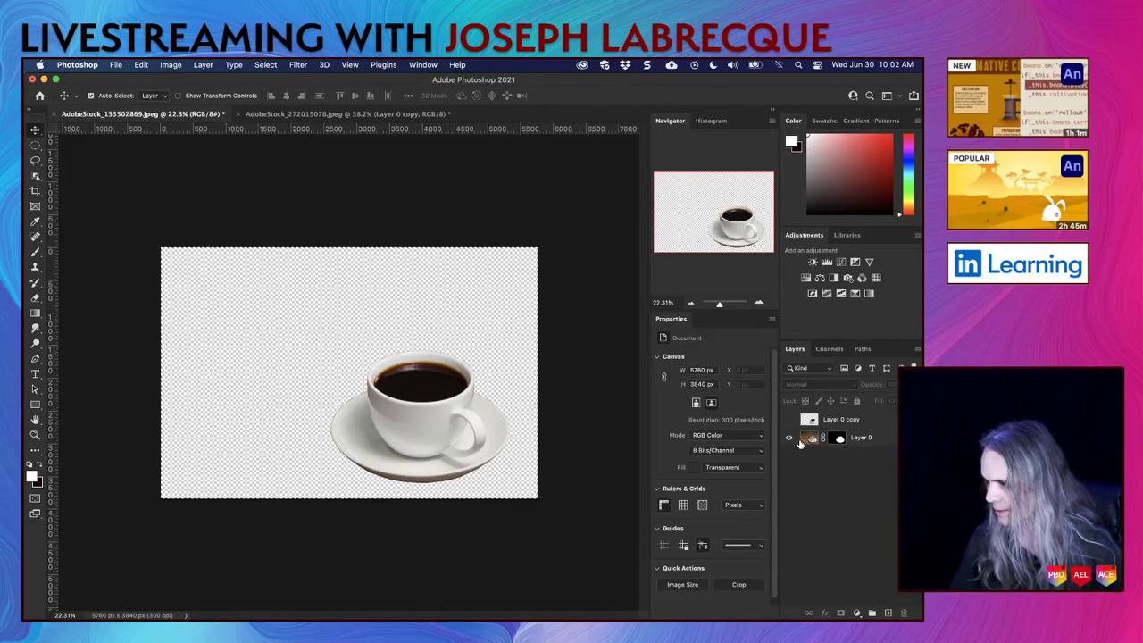
click(807, 441)
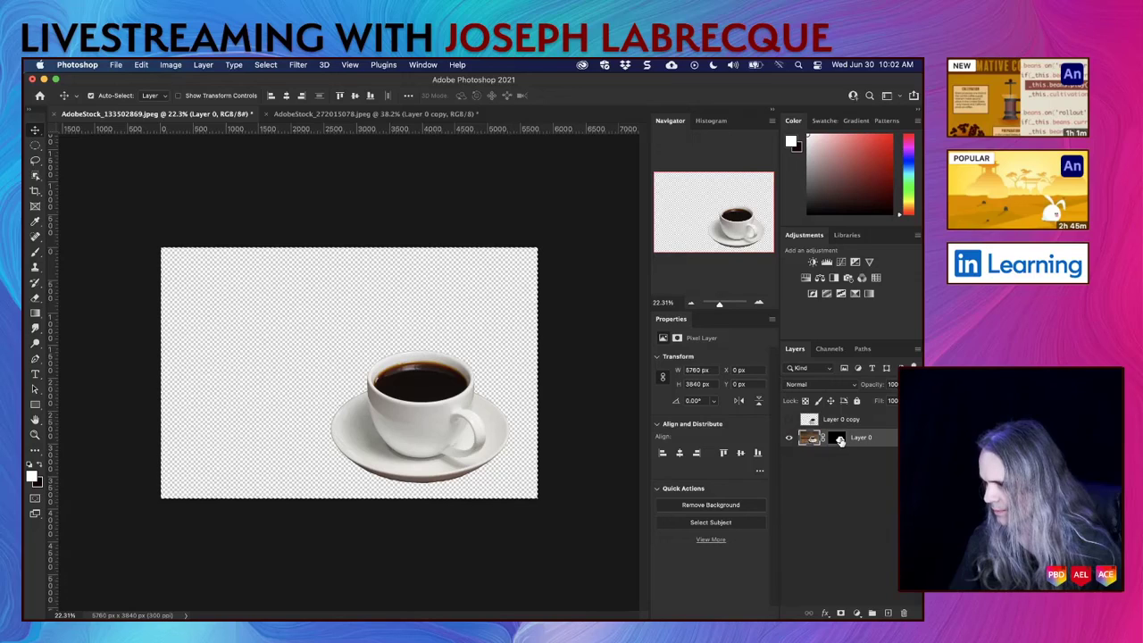
click(839, 438)
right_click(839, 438)
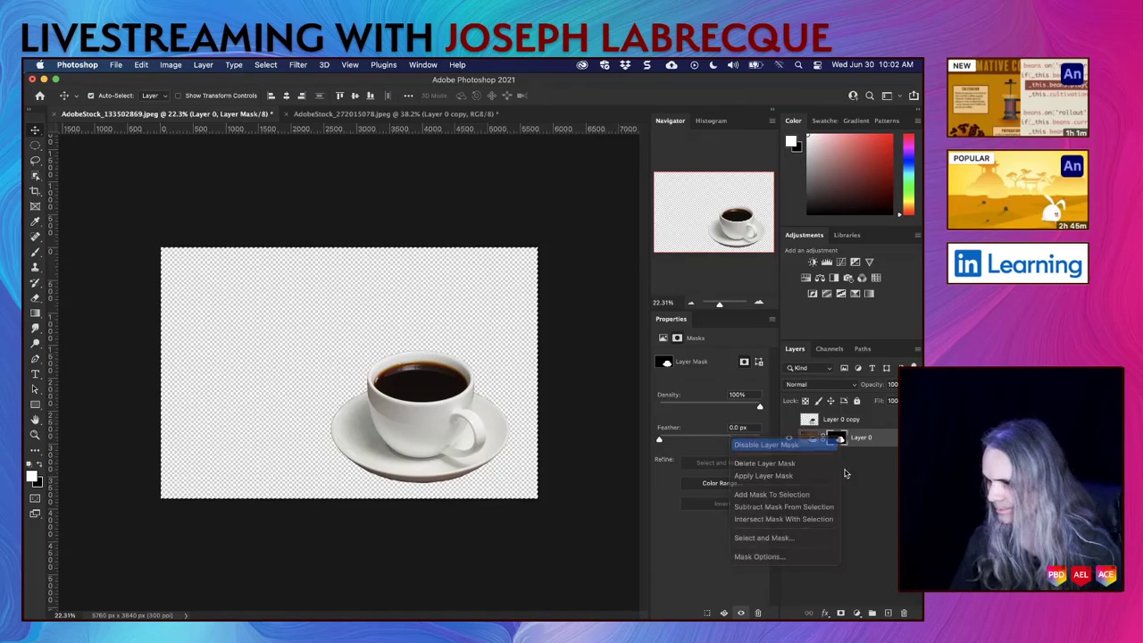
click(831, 442)
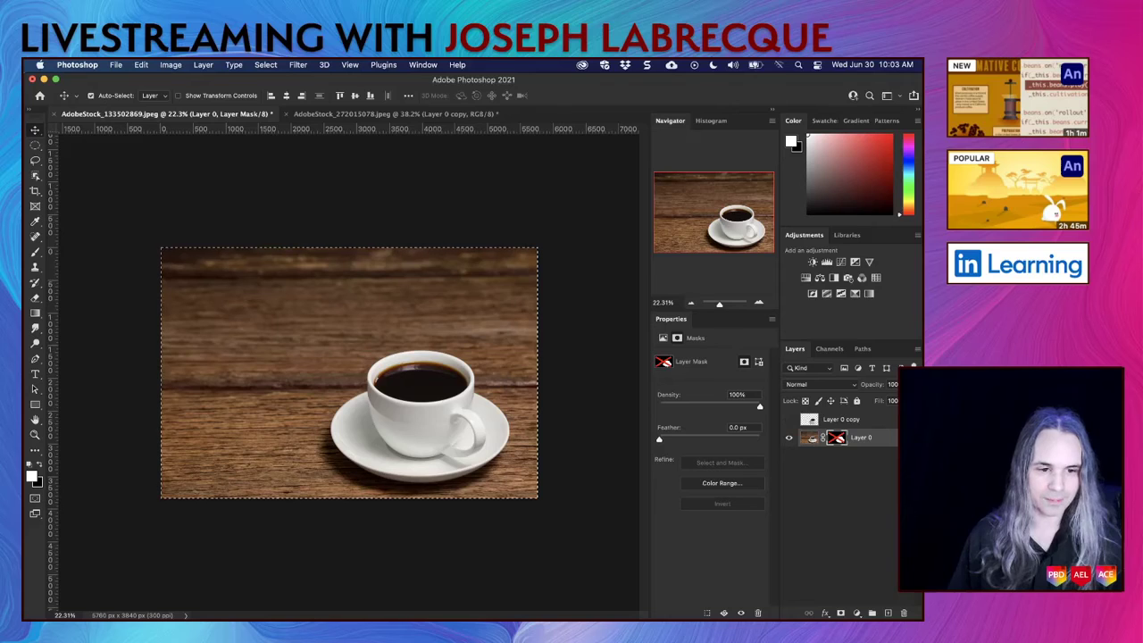
Step: Switch back to InDesign and preview page 2 with the side-view cup full screen
key(super+Tab)
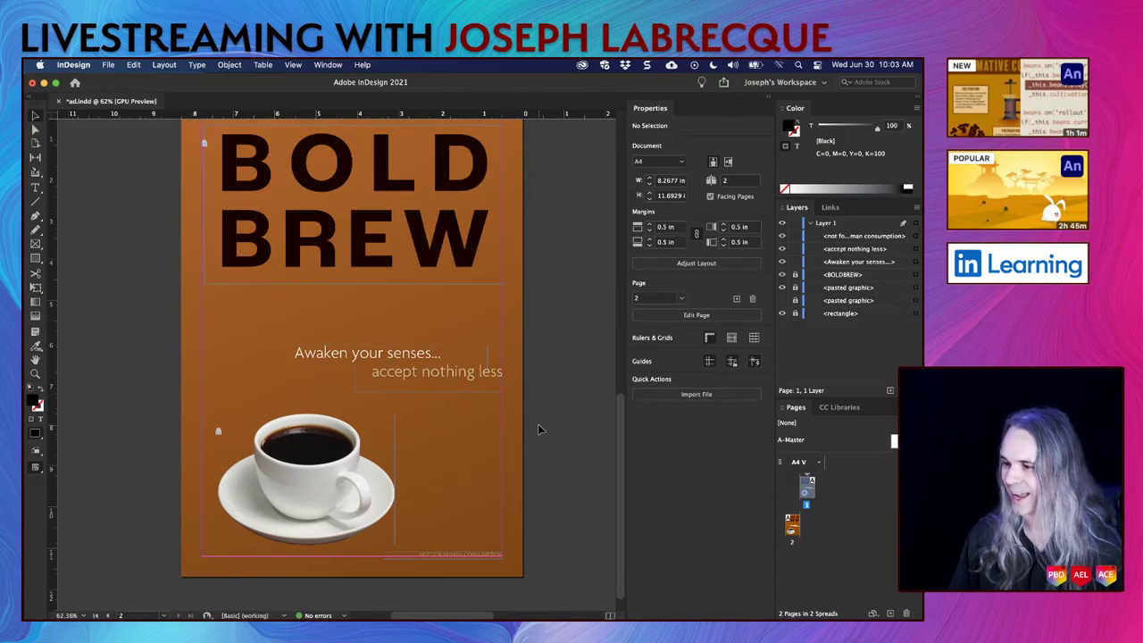
scroll(537, 426, up, 1)
key(super+z)
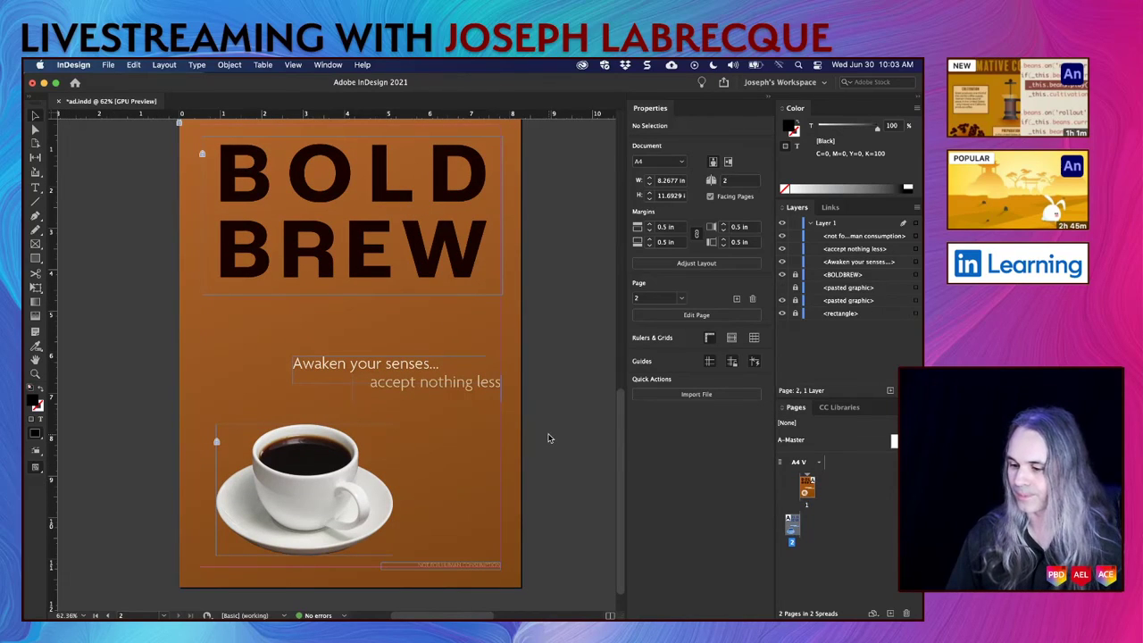
key(shift+w)
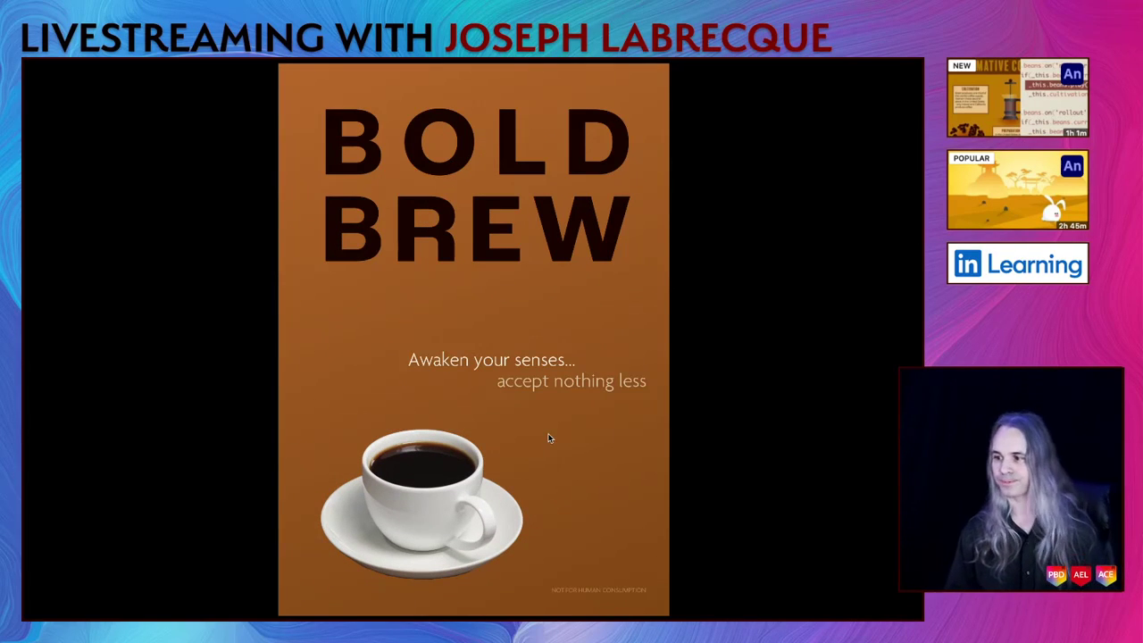